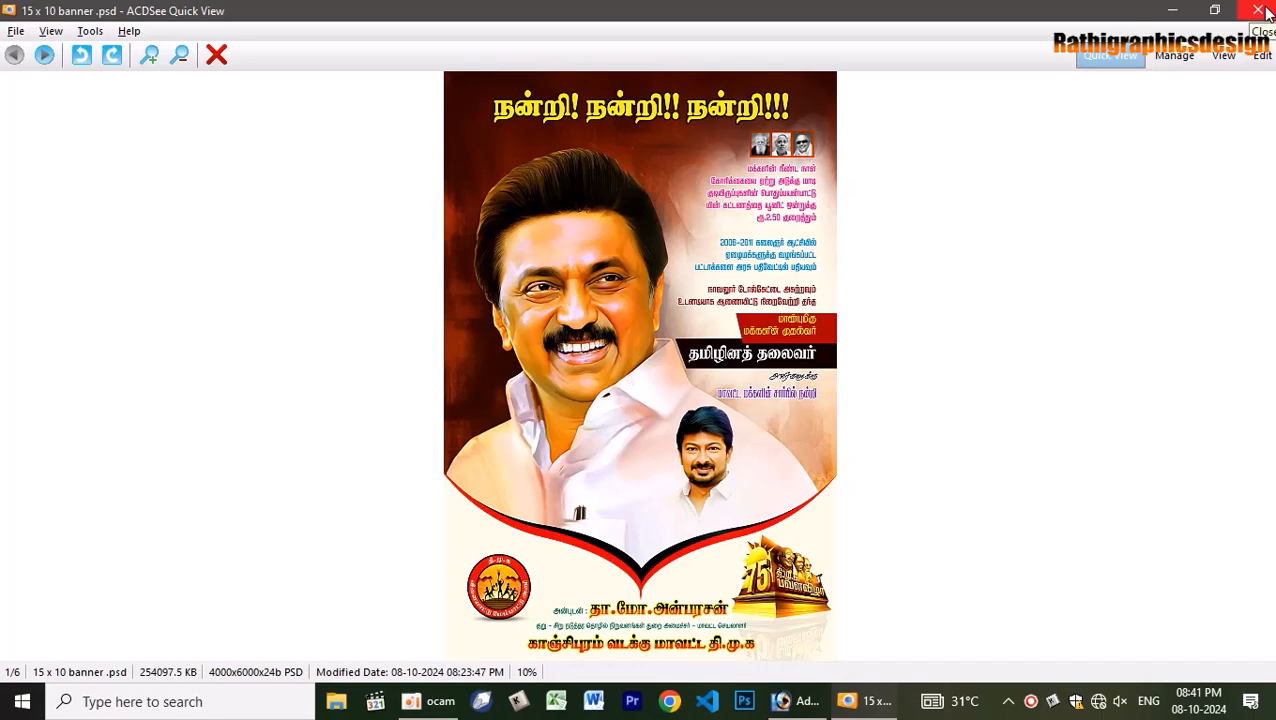
Close the banner preview and create a transparent RGB document 15 inches wide and 10 inches high at 300 pixels/inch.
{"action": "left_click", "coordinate": [1259, 10]}
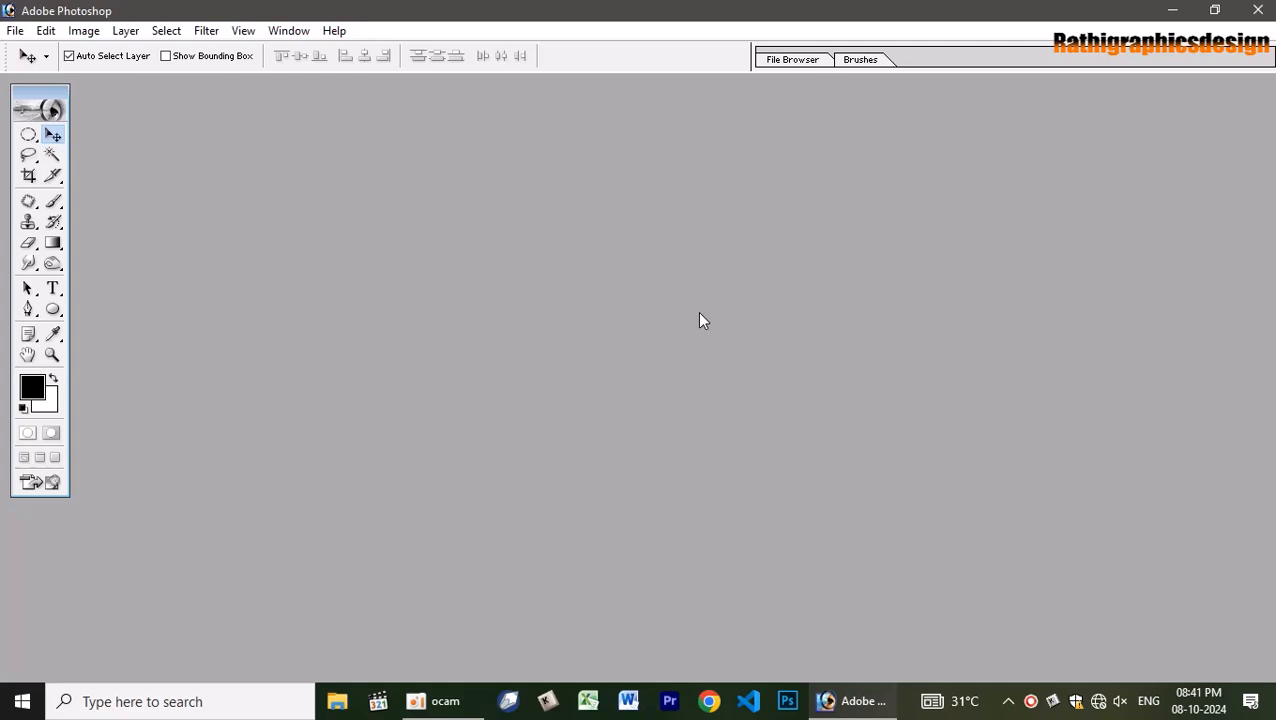
{"action": "key", "text": "ctrl+n"}
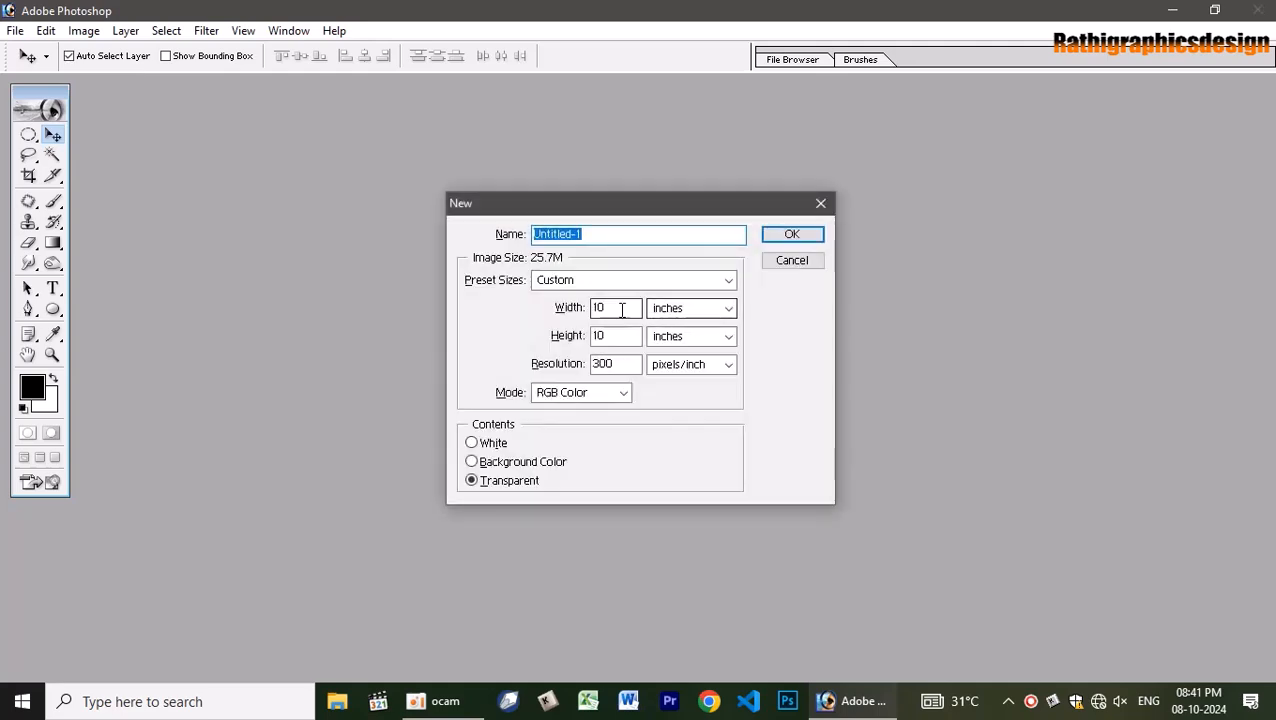
{"action": "left_click_drag", "start_coordinate": [629, 306], "coordinate": [527, 316]}
{"action": "type", "text": "15"}
{"action": "key", "text": "Tab"}
{"action": "key", "text": "Tab"}
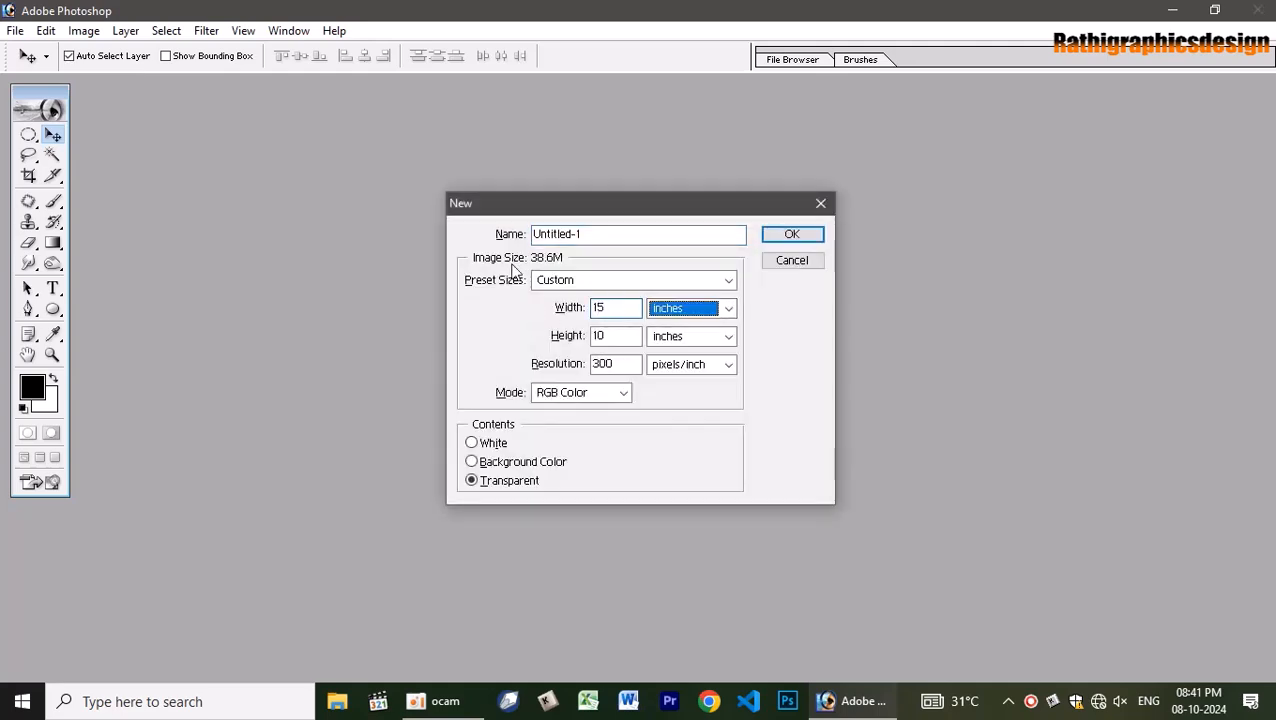
{"action": "left_click", "coordinate": [791, 236]}
Rotate the canvas 90 degrees to portrait orientation, maximize the document window and show the Layers palette.
{"action": "left_click", "coordinate": [83, 30]}
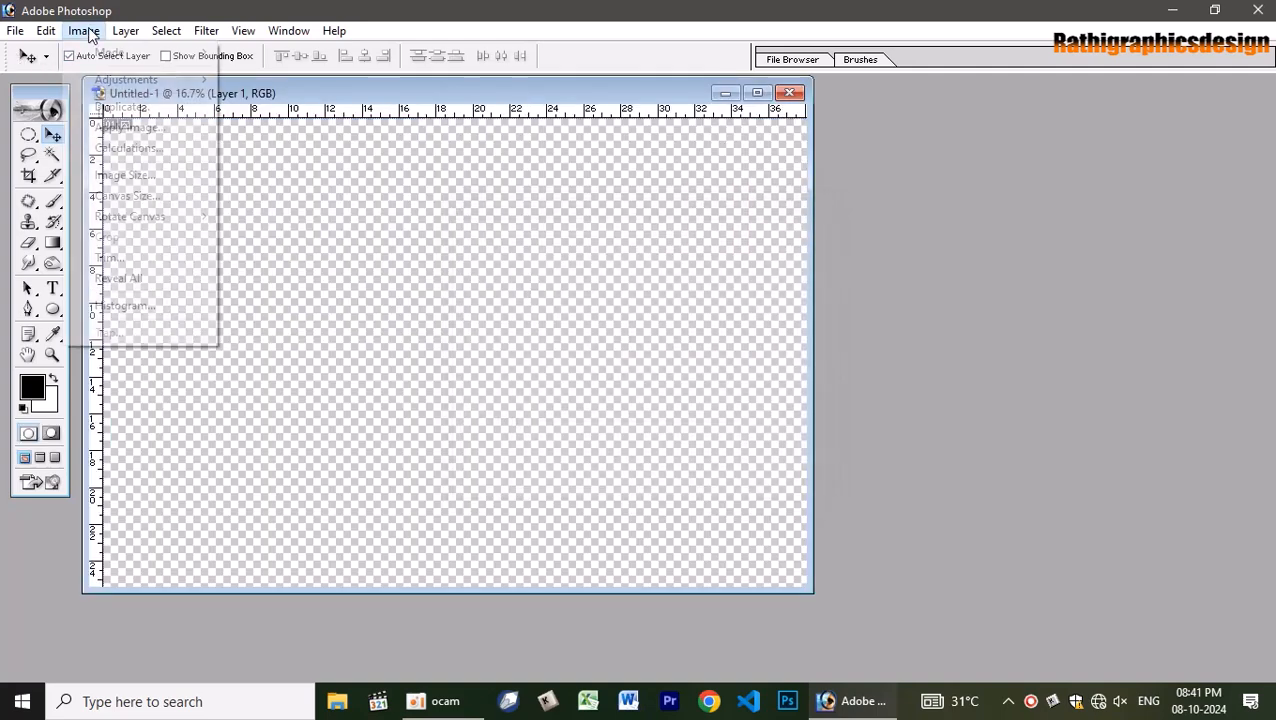
{"action": "mouse_move", "coordinate": [162, 218]}
{"action": "left_click", "coordinate": [320, 258]}
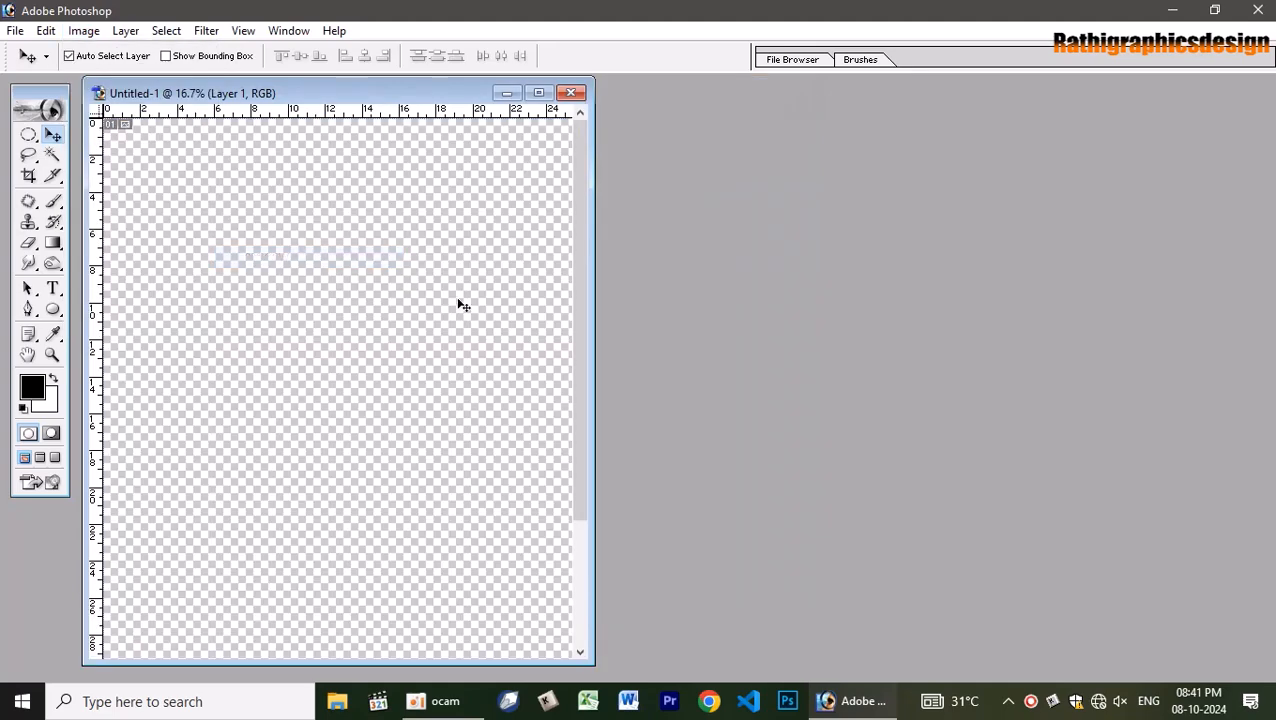
{"action": "left_click", "coordinate": [538, 92]}
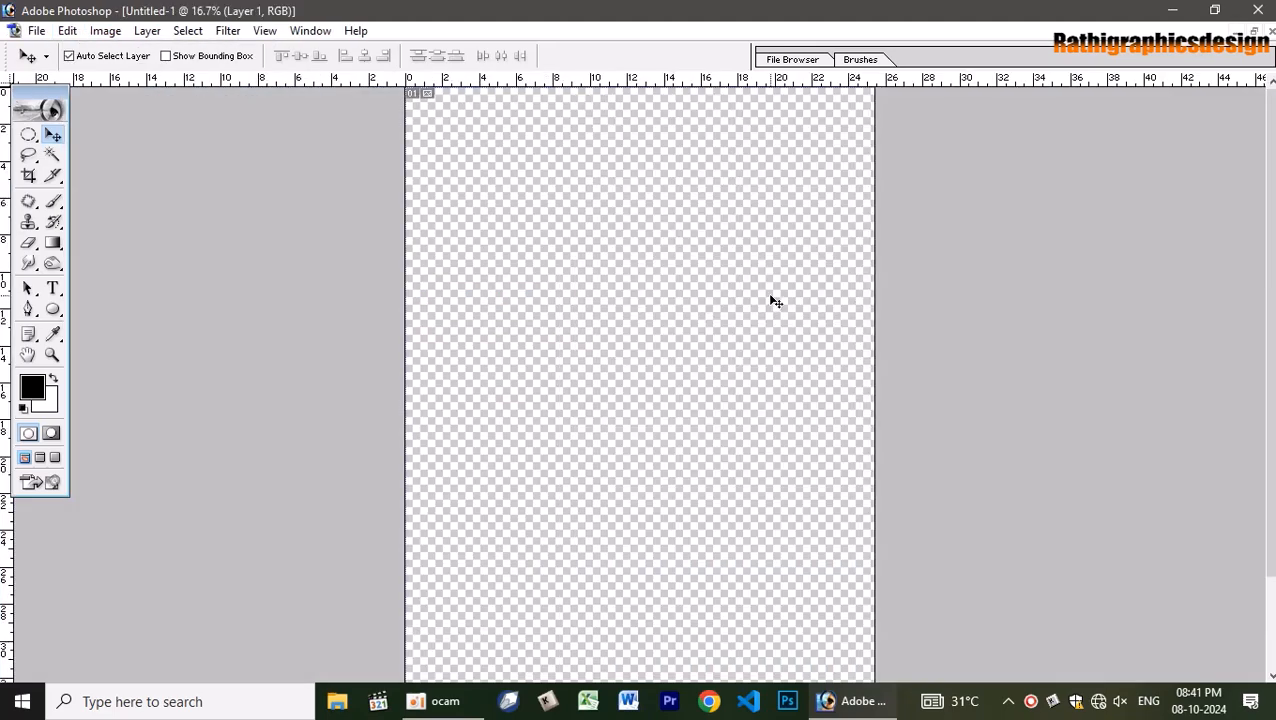
{"action": "key", "text": "ctrl+0"}
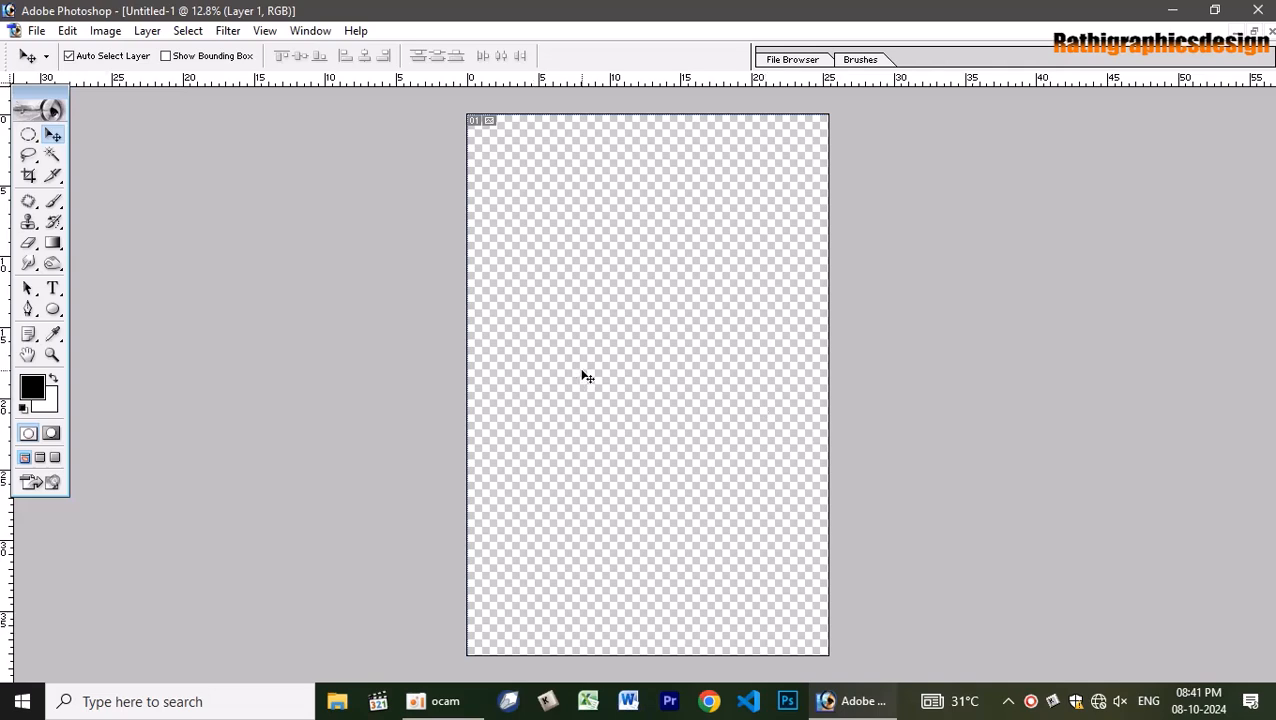
{"action": "key", "text": "F7"}
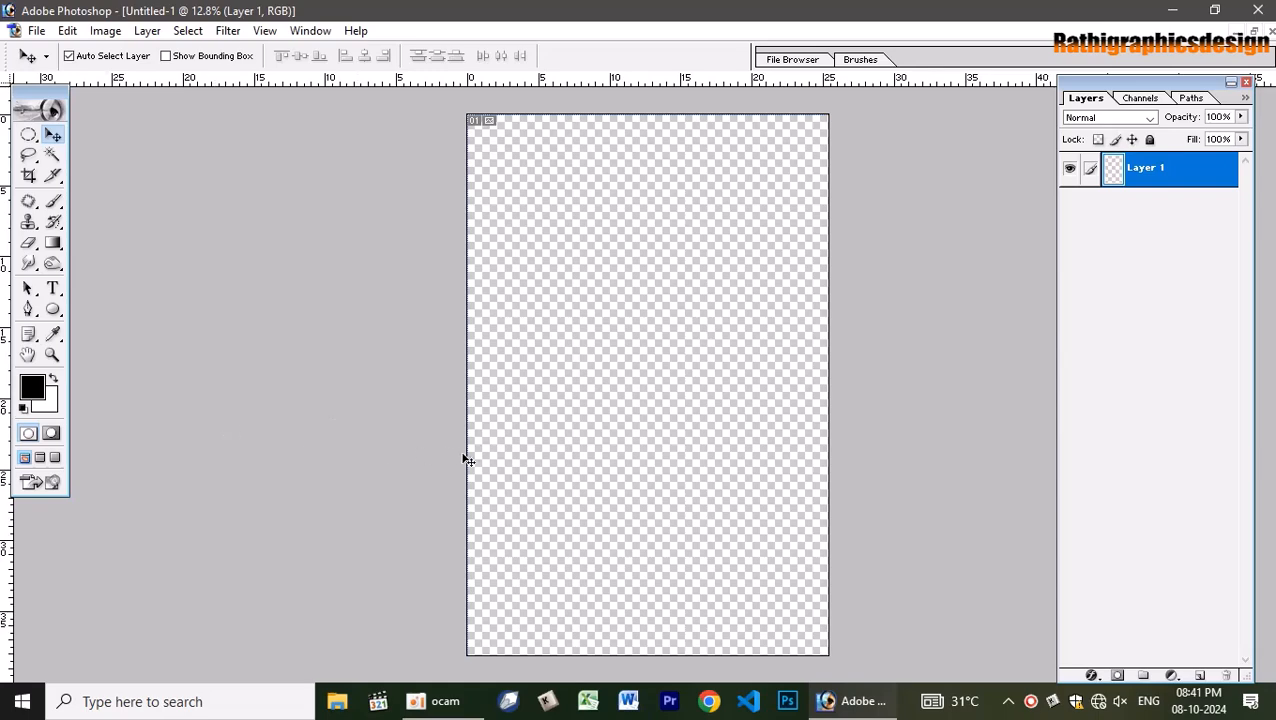
{"action": "key", "text": "ctrl+shift+n"}
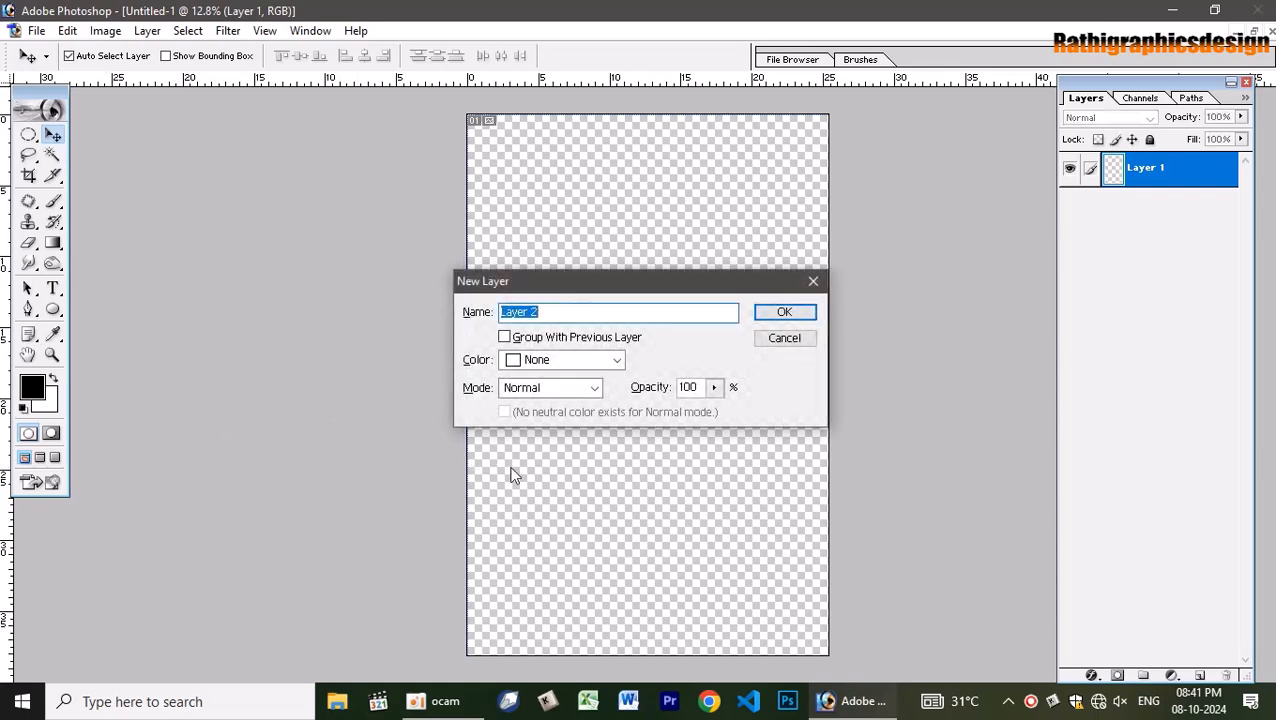
{"action": "left_click", "coordinate": [785, 340]}
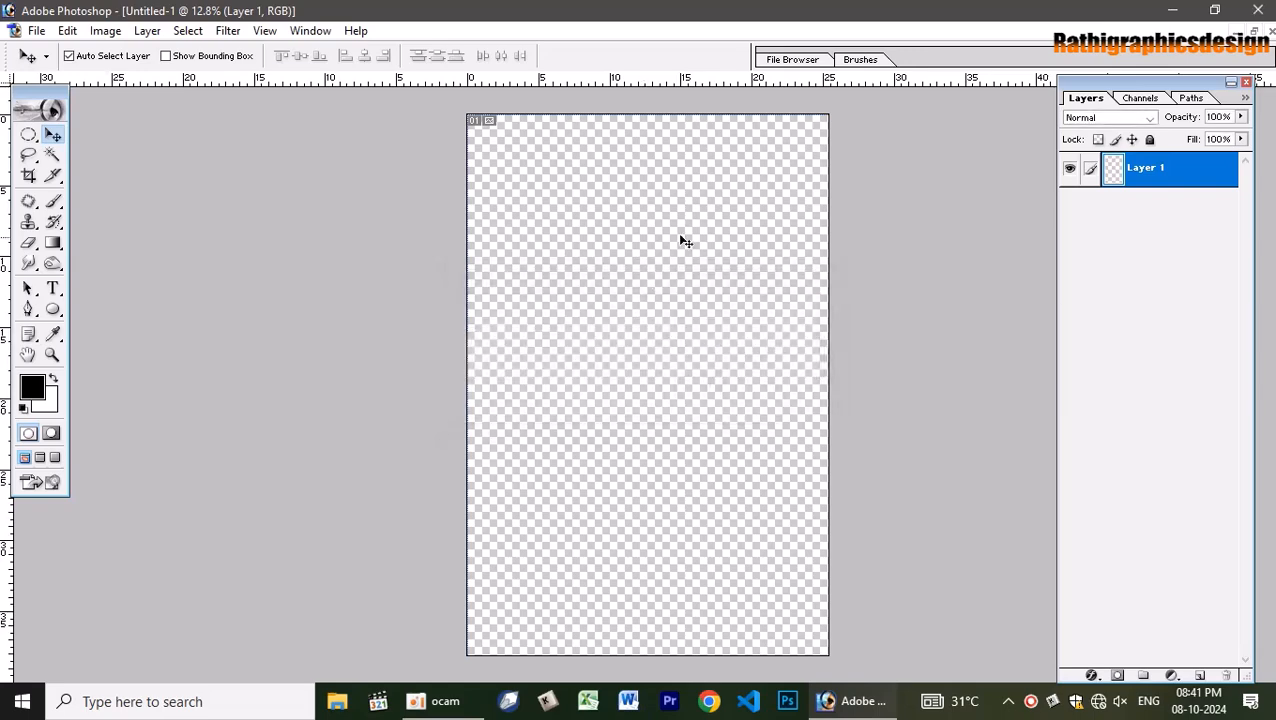
Set the foreground color to dark red-brown 5A0F00 and fill Layer 1 with it.
{"action": "left_click", "coordinate": [33, 387]}
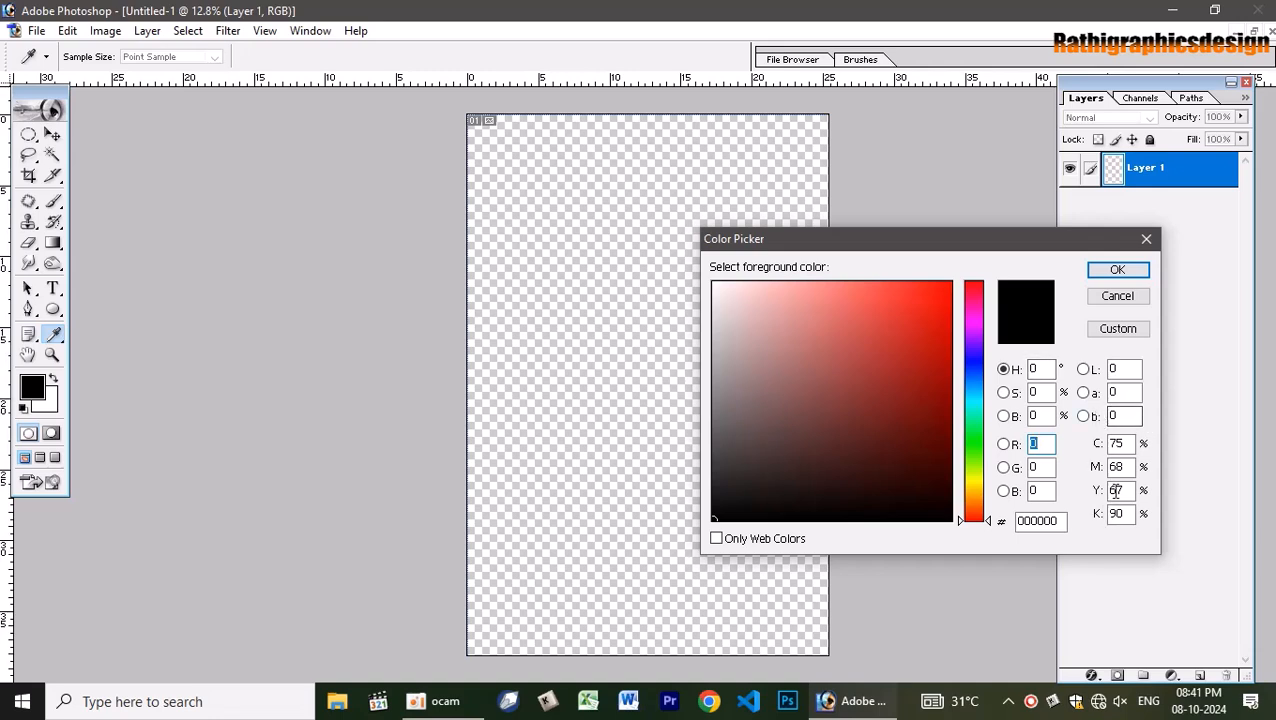
{"action": "left_click", "coordinate": [1115, 443]}
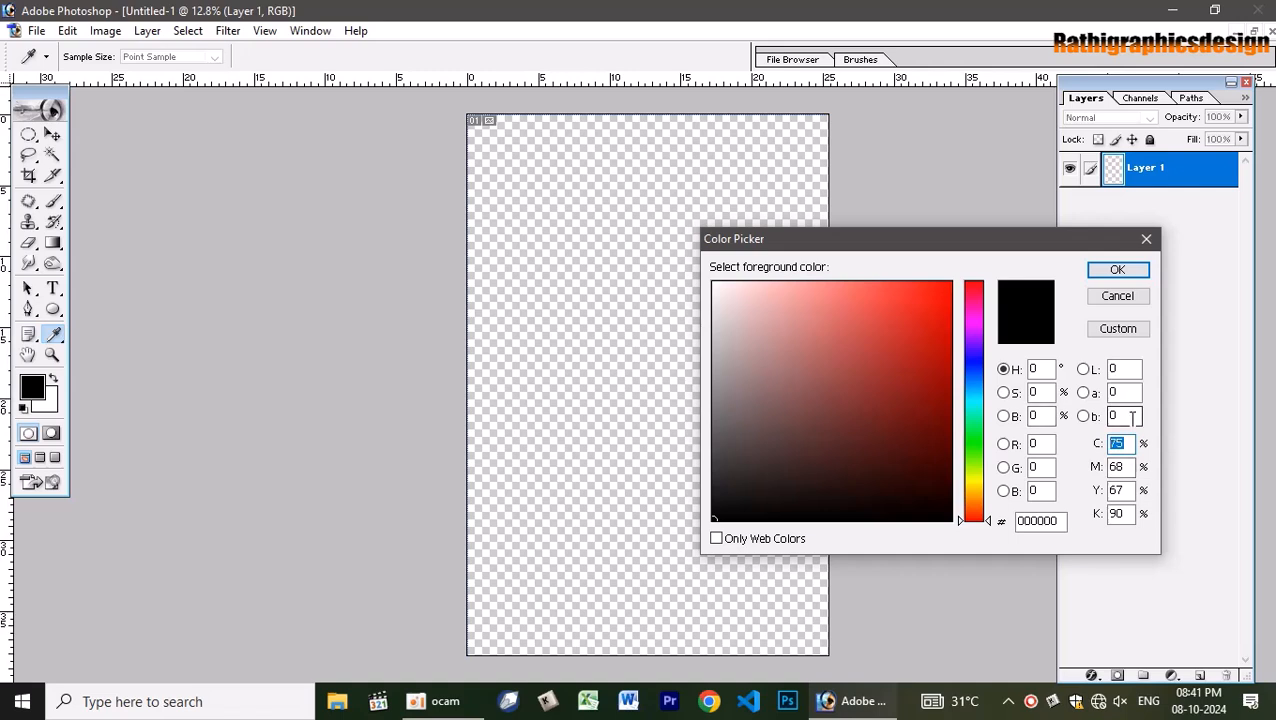
{"action": "type", "text": "0"}
{"action": "key", "text": "Tab"}
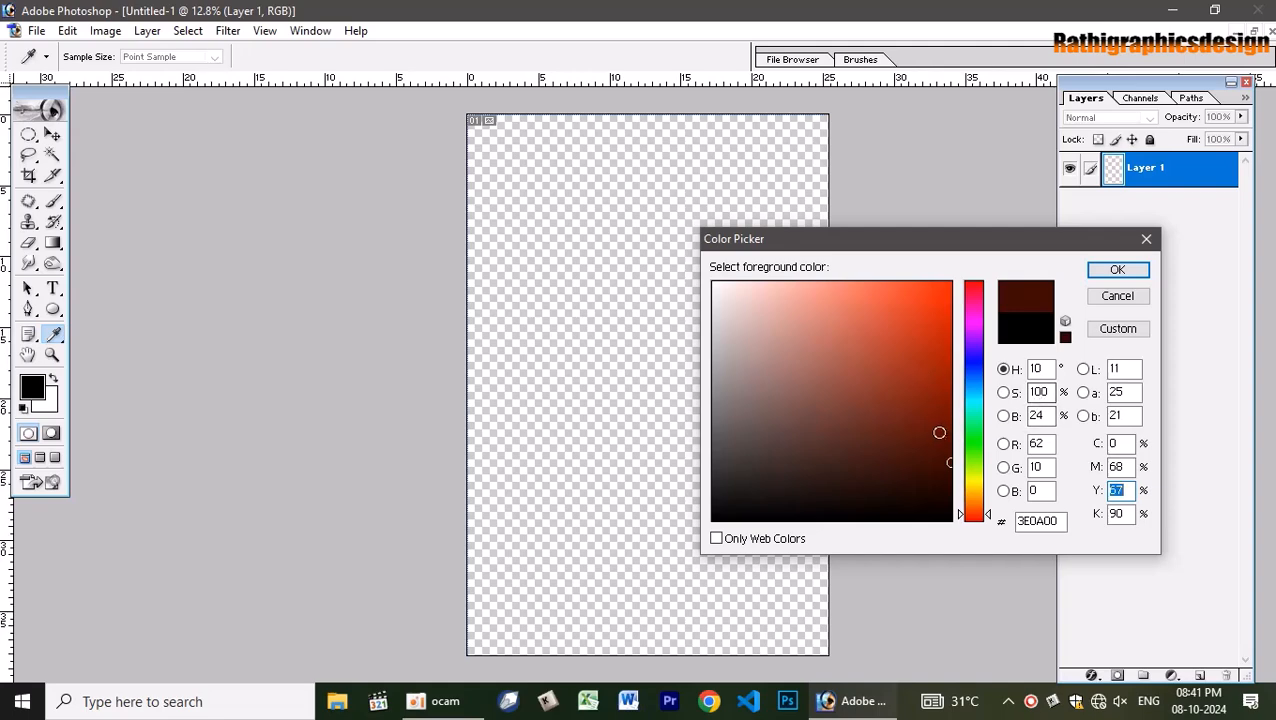
{"action": "left_click", "coordinate": [951, 434]}
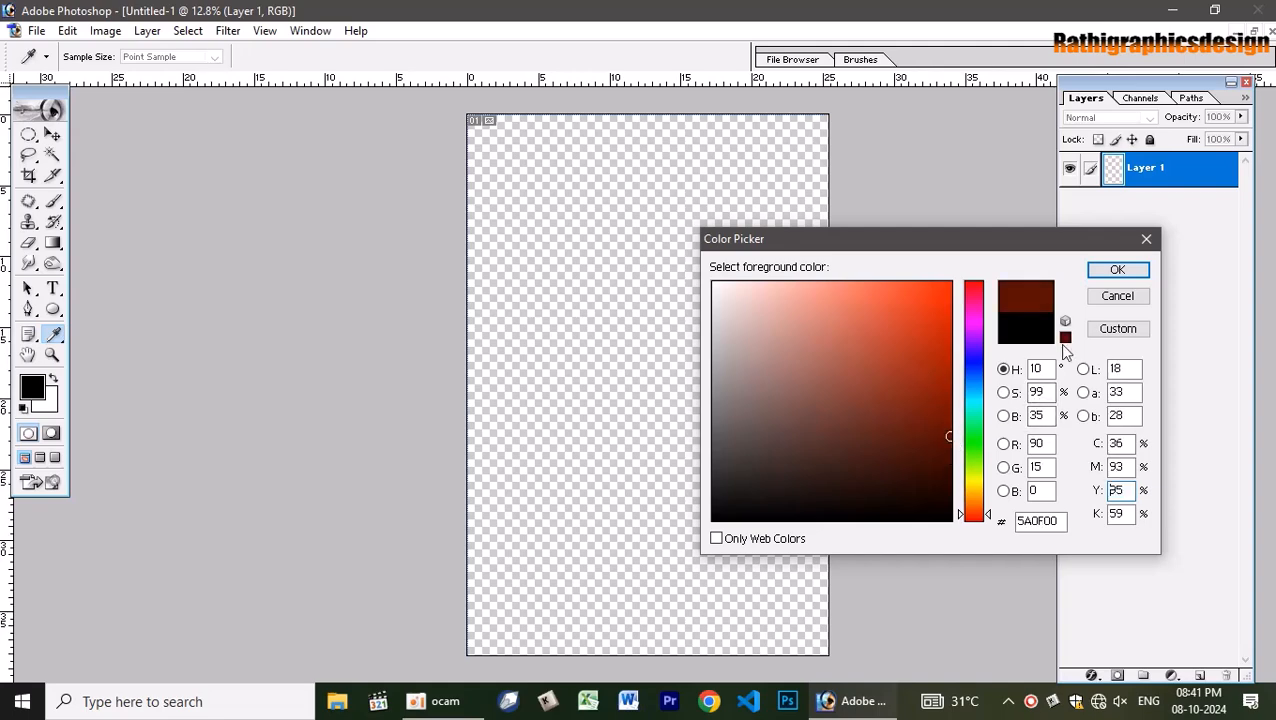
{"action": "left_click", "coordinate": [1117, 270]}
{"action": "key", "text": "v"}
{"action": "key", "text": "alt+BackSpace"}
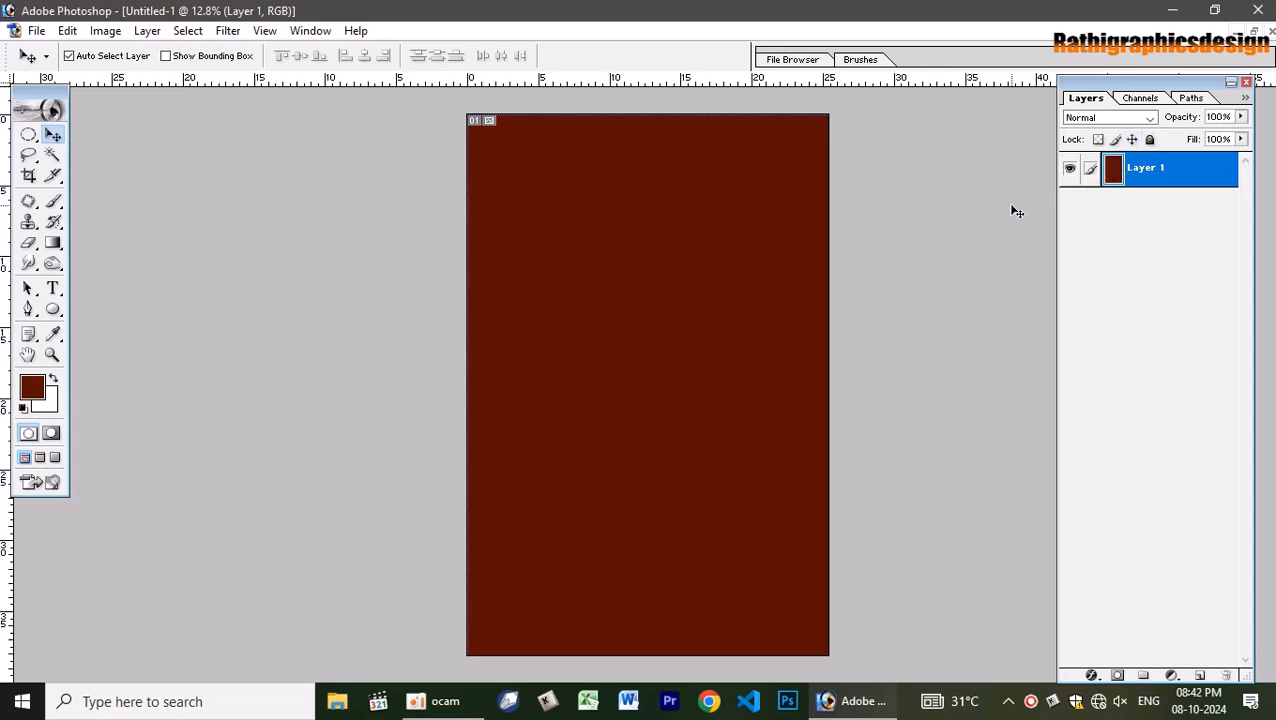
Add a new layer, move it beneath the dark red-brown Layer 1 and fill it with white.
{"action": "key", "text": "ctrl+shift+n"}
{"action": "key", "text": "Return"}
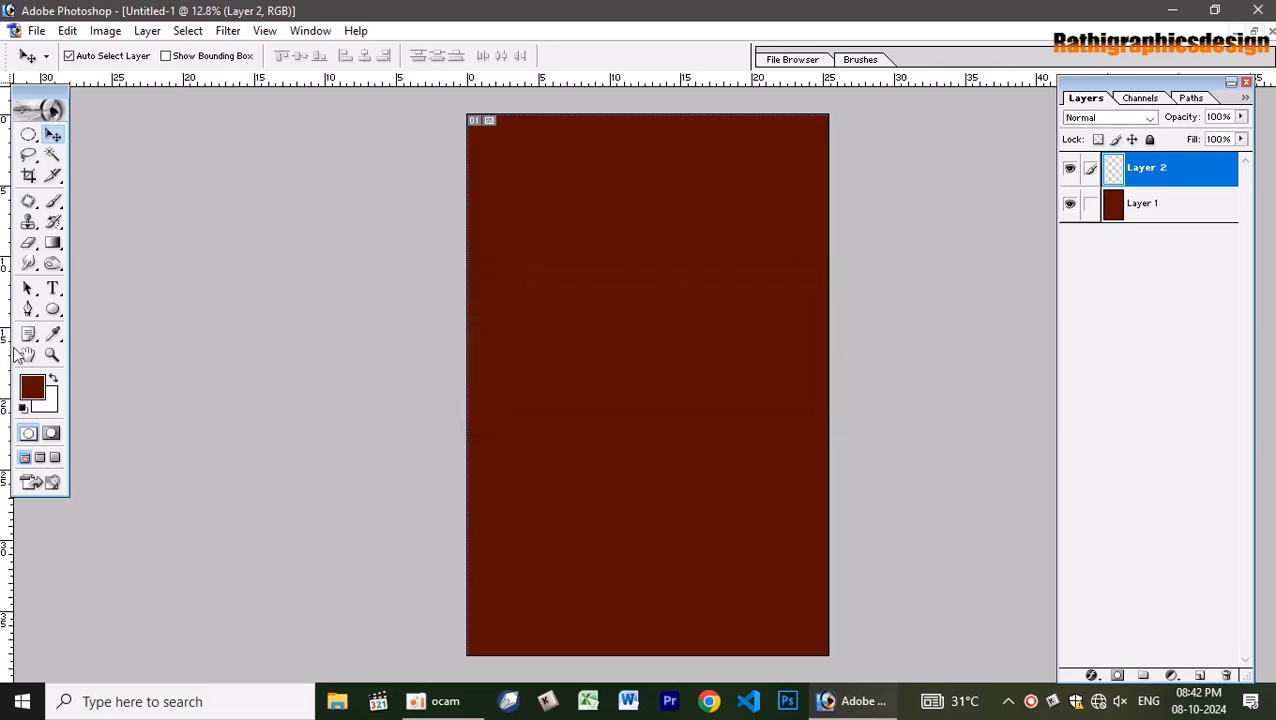
{"action": "left_click", "coordinate": [645, 348]}
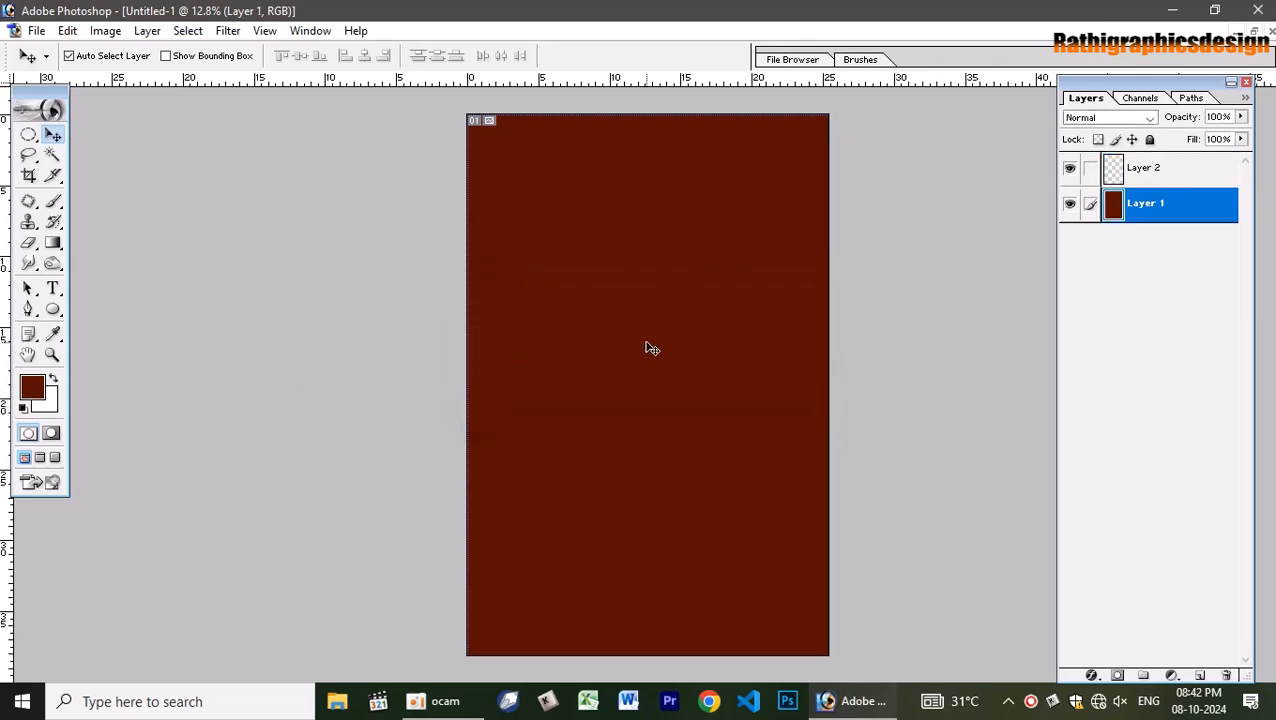
{"action": "key", "text": "ctrl+u"}
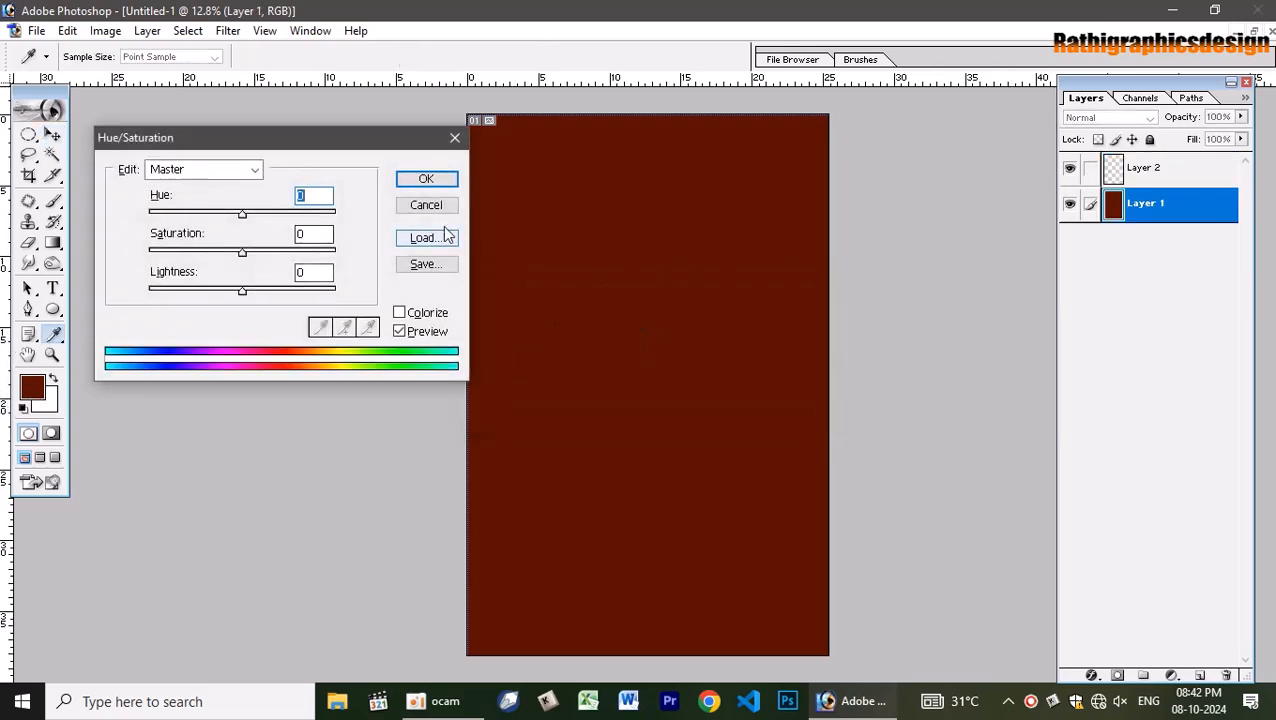
{"action": "key", "text": "Escape"}
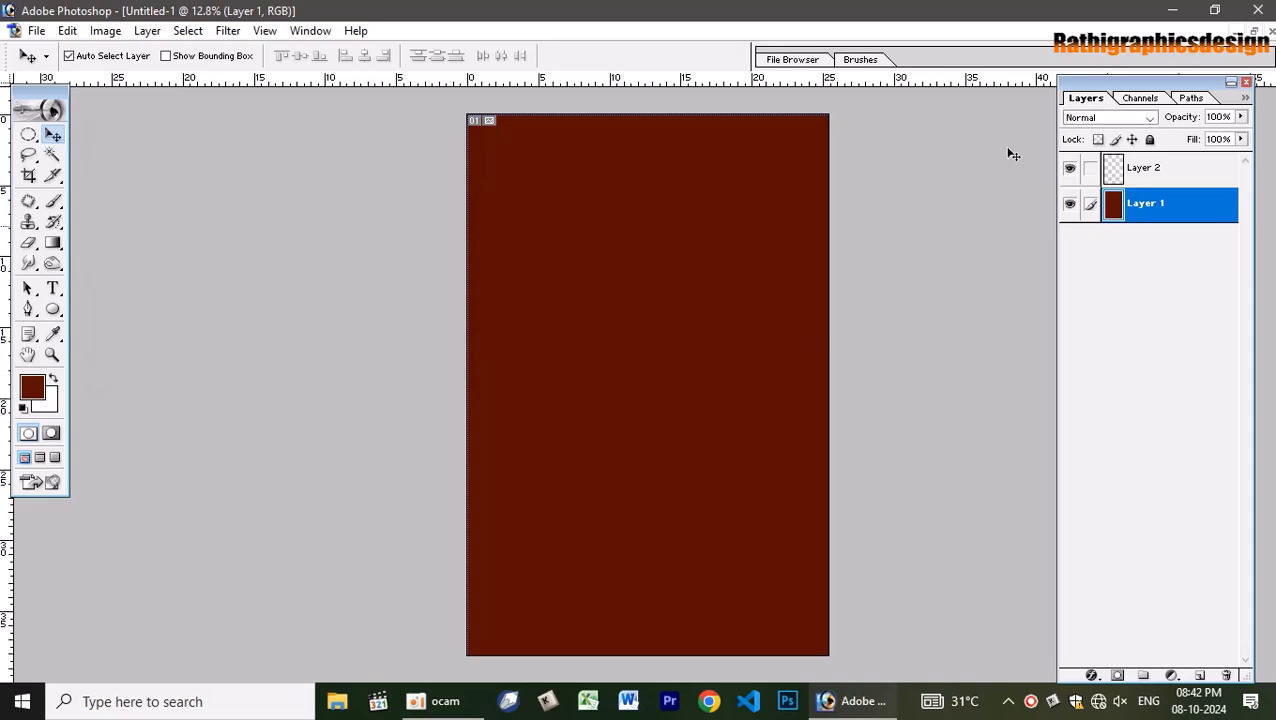
{"action": "left_click", "coordinate": [1154, 176]}
{"action": "left_click_drag", "start_coordinate": [1162, 204], "coordinate": [1164, 205]}
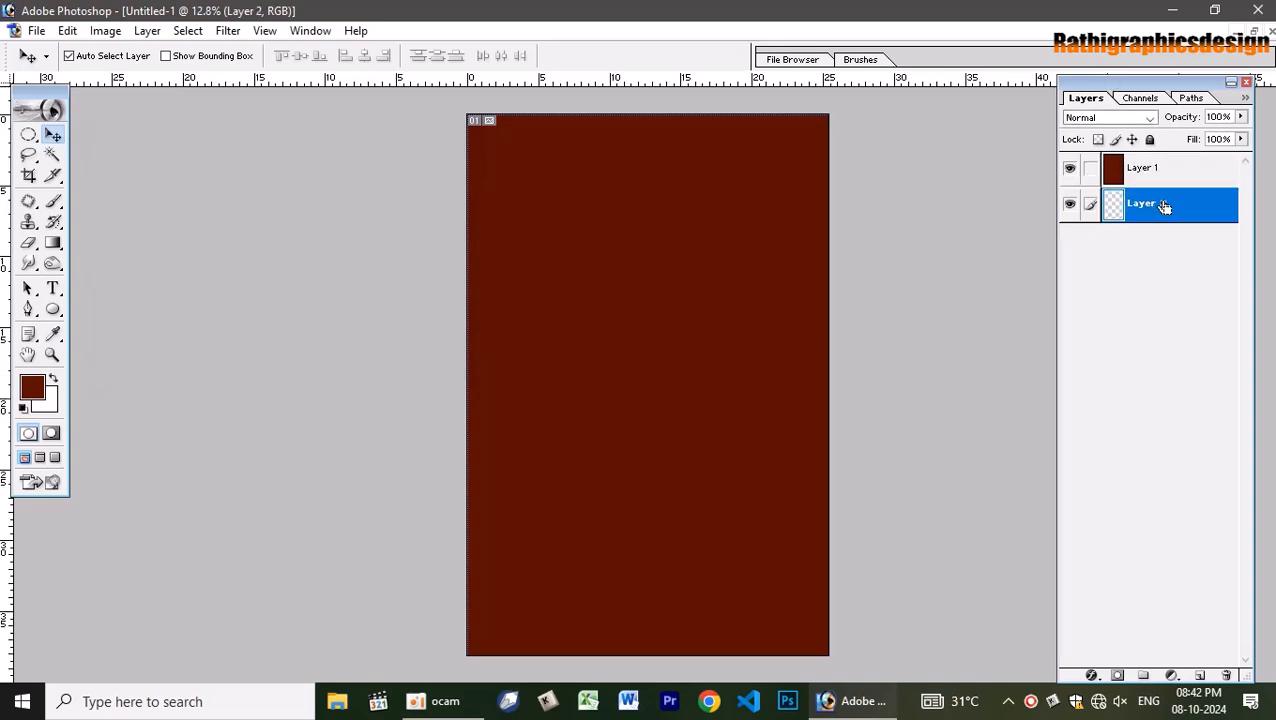
{"action": "key", "text": "ctrl+BackSpace"}
Add an empty layer directly above the dark red-brown Layer 1.
{"action": "left_click", "coordinate": [1141, 170]}
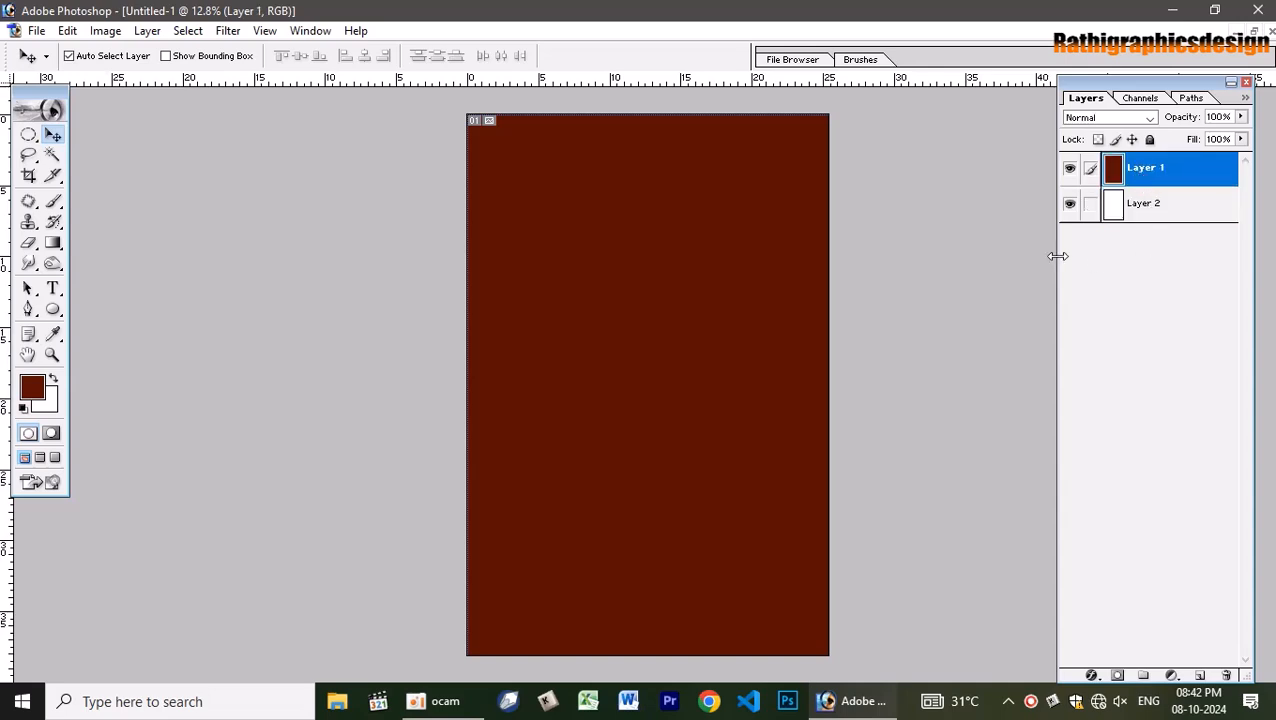
{"action": "key", "text": "ctrl+shift+n"}
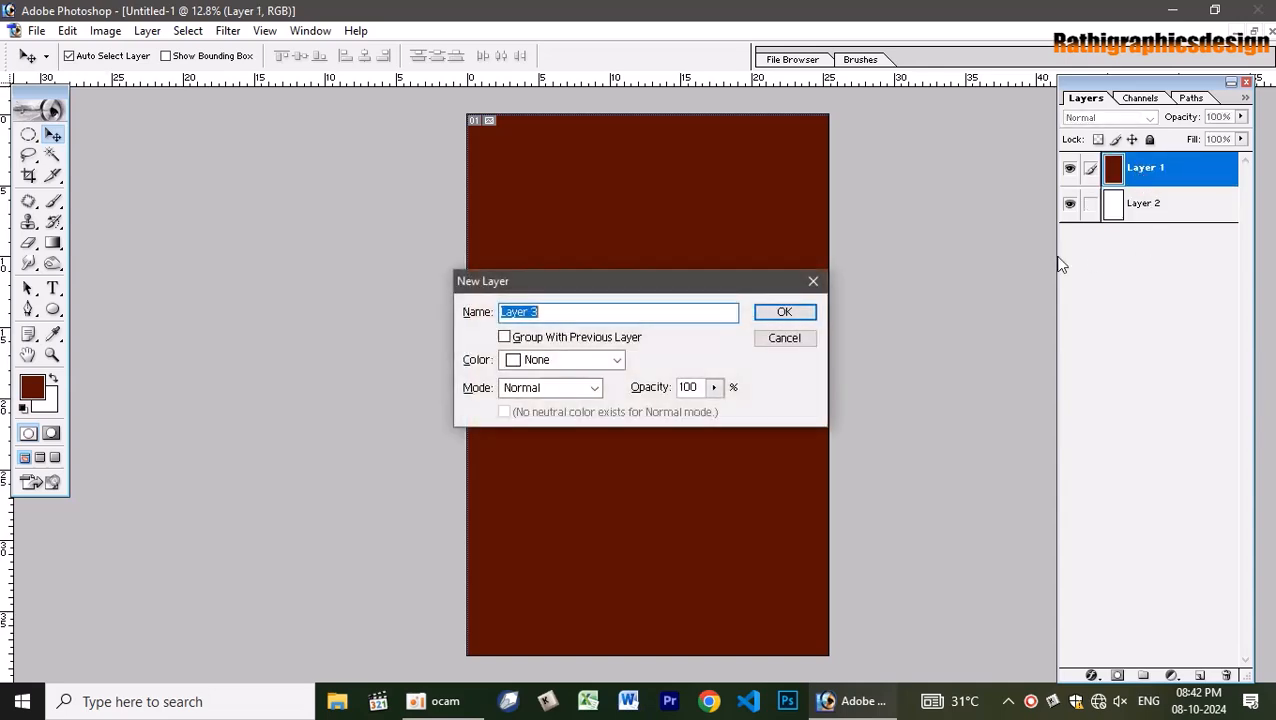
{"action": "key", "text": "Return"}
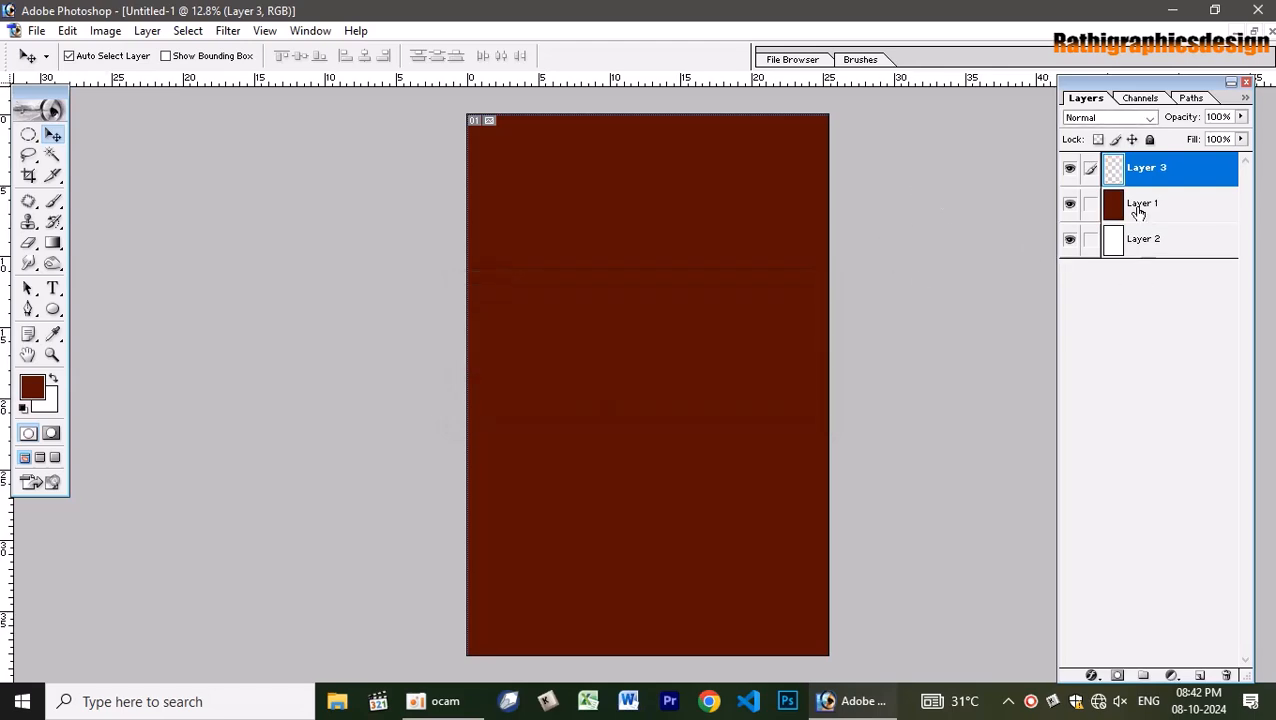
Shift the hue of Layer 1 slightly toward brown with Hue/Saturation, keeping the layer at 100% opacity.
{"action": "left_click", "coordinate": [1139, 210]}
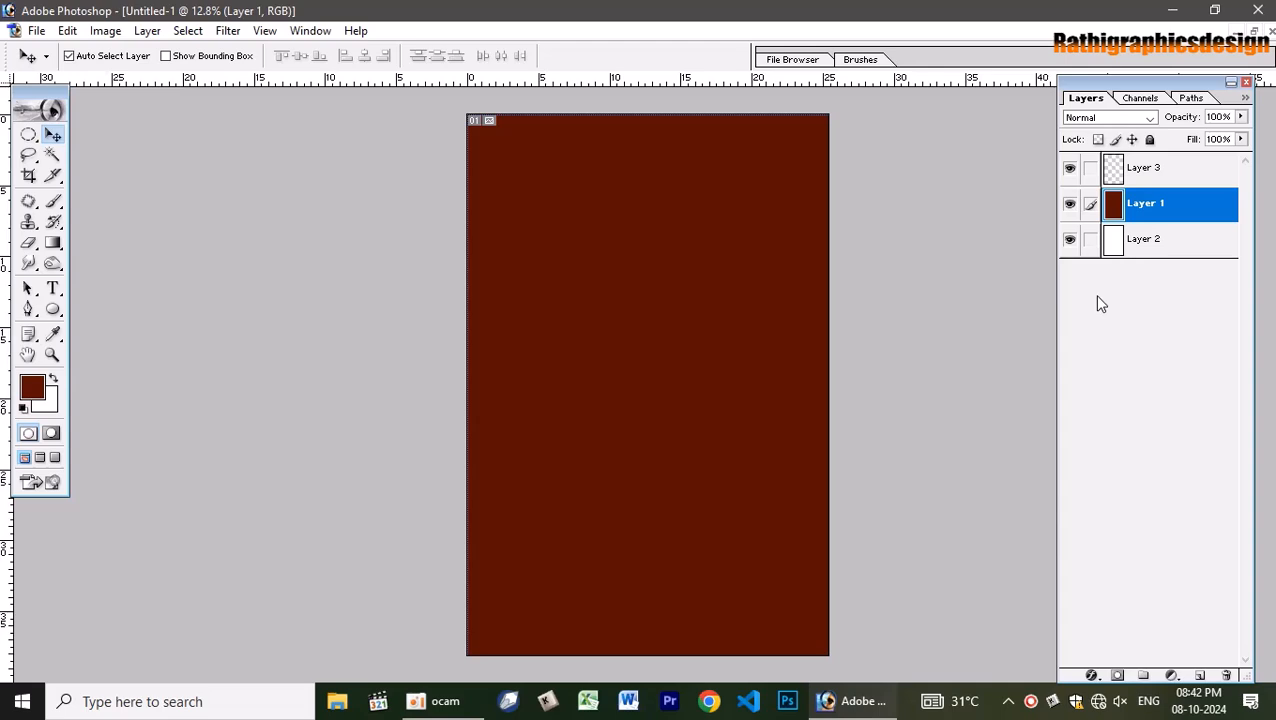
{"action": "key", "text": "8"}
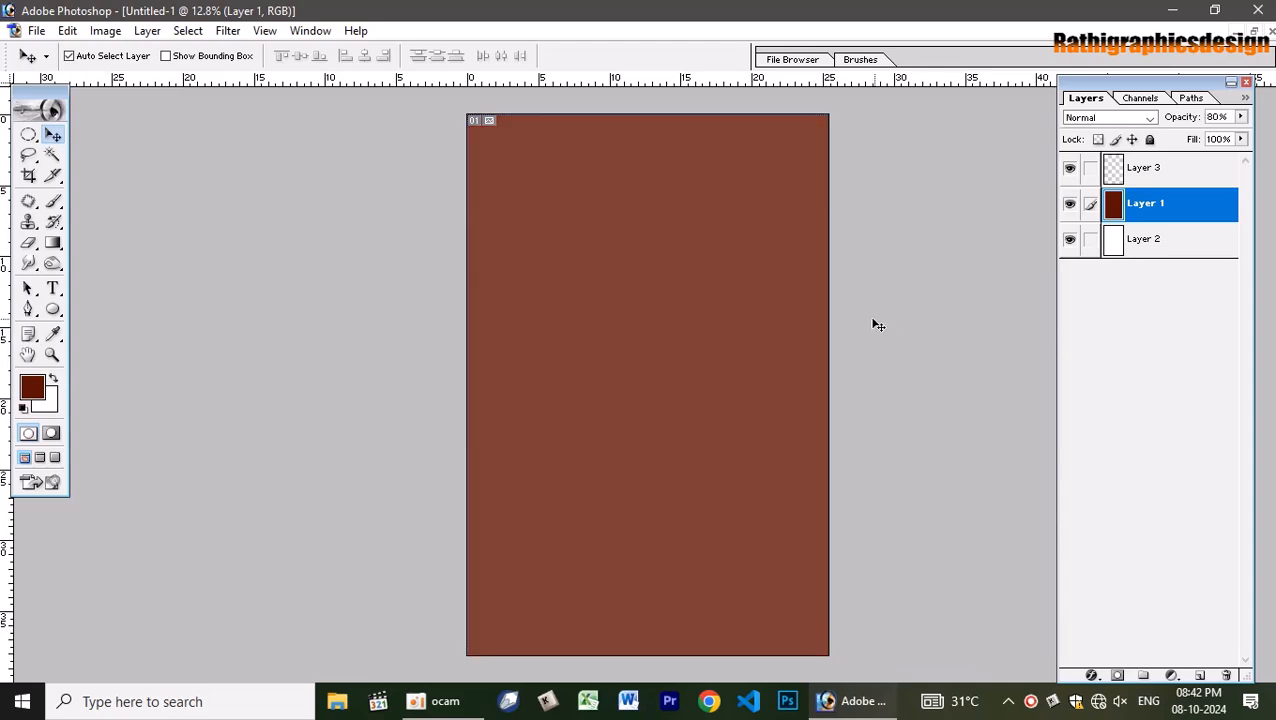
{"action": "key", "text": "0"}
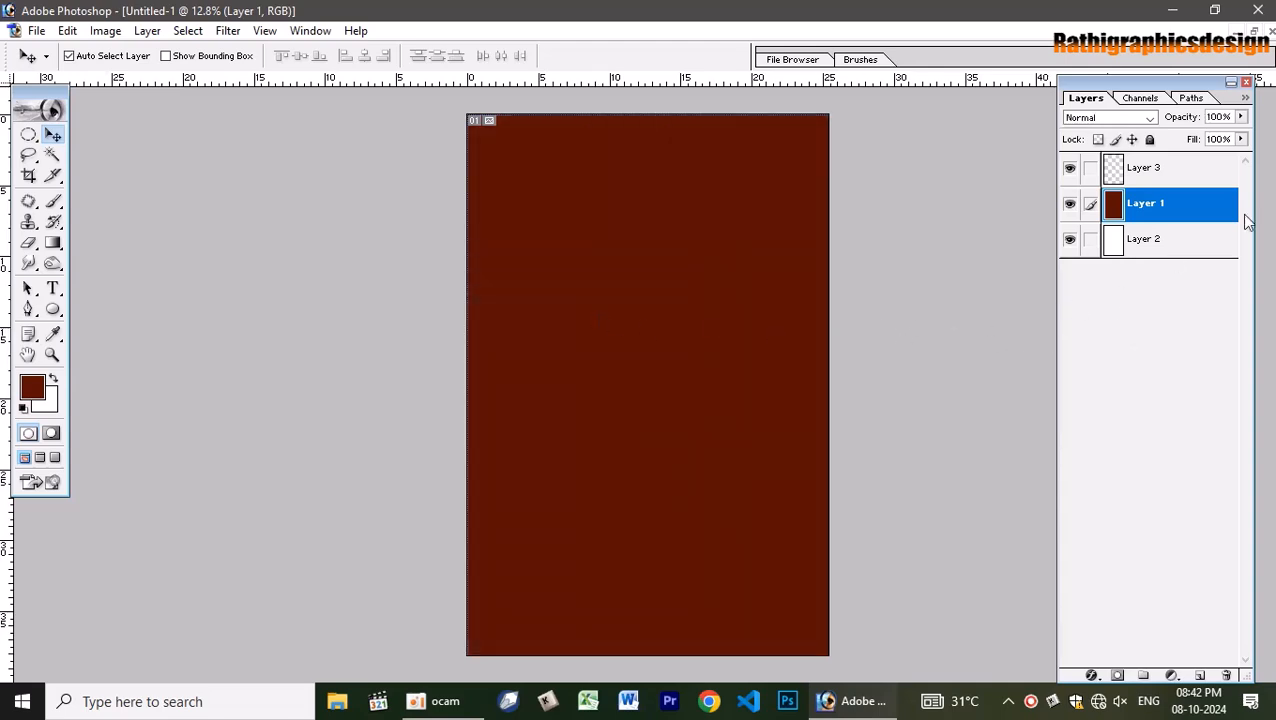
{"action": "key", "text": "i"}
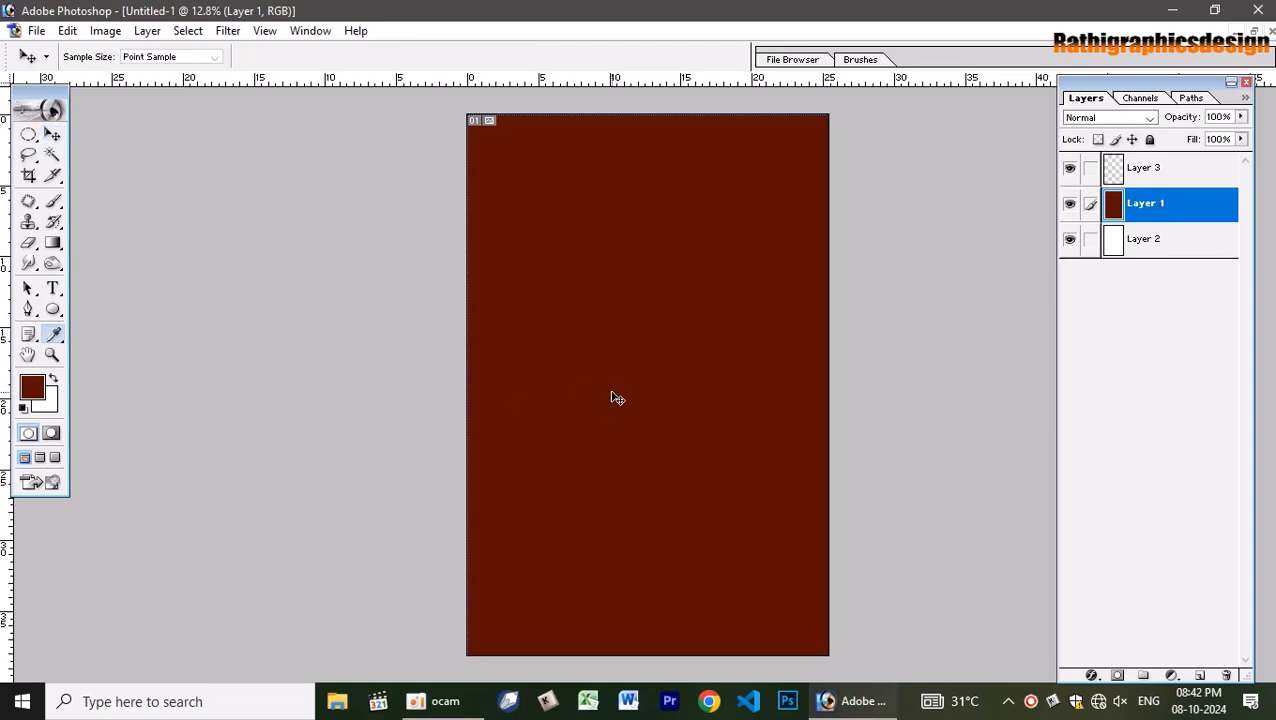
{"action": "key", "text": "ctrl+u"}
{"action": "left_click_drag", "start_coordinate": [242, 214], "coordinate": [252, 214]}
{"action": "key", "text": "Return"}
{"action": "key", "text": "v"}
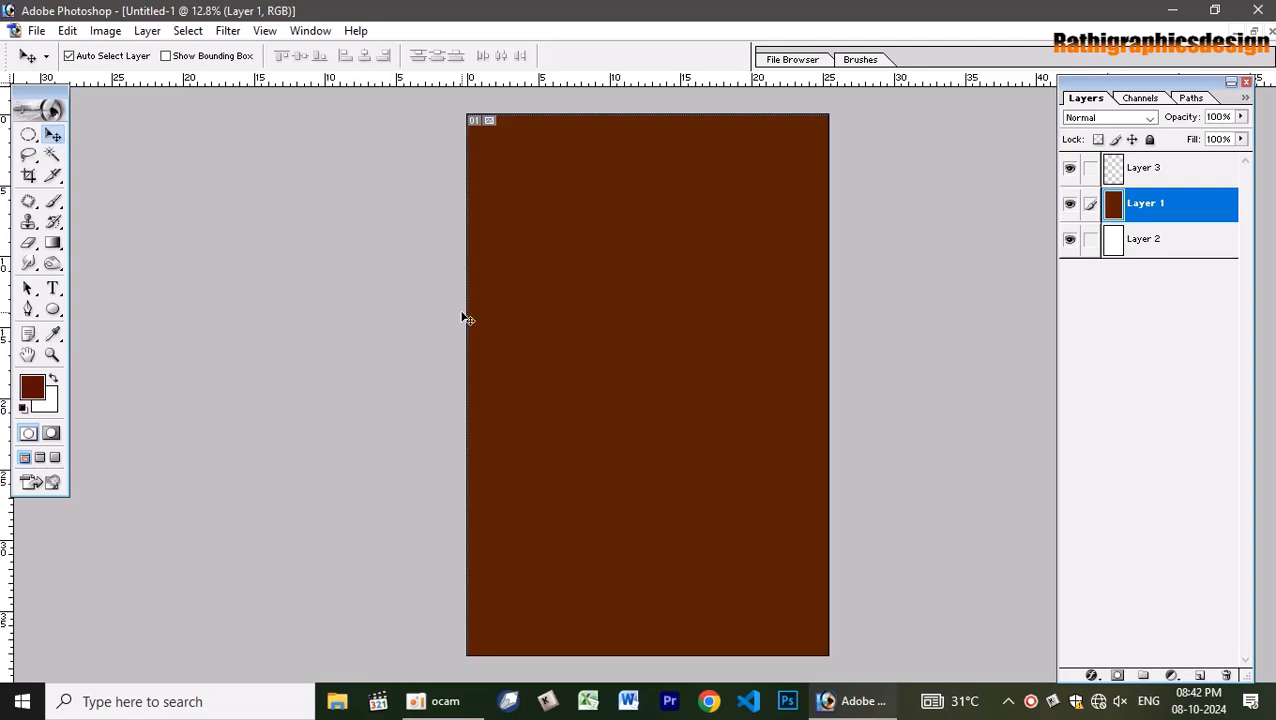
On a new layer above Layer 1, paint soft golden-brown areas along the canvas's left, top and right edges with a 2500 px brush.
{"action": "key", "text": "ctrl+shift+n"}
{"action": "key", "text": "Return"}
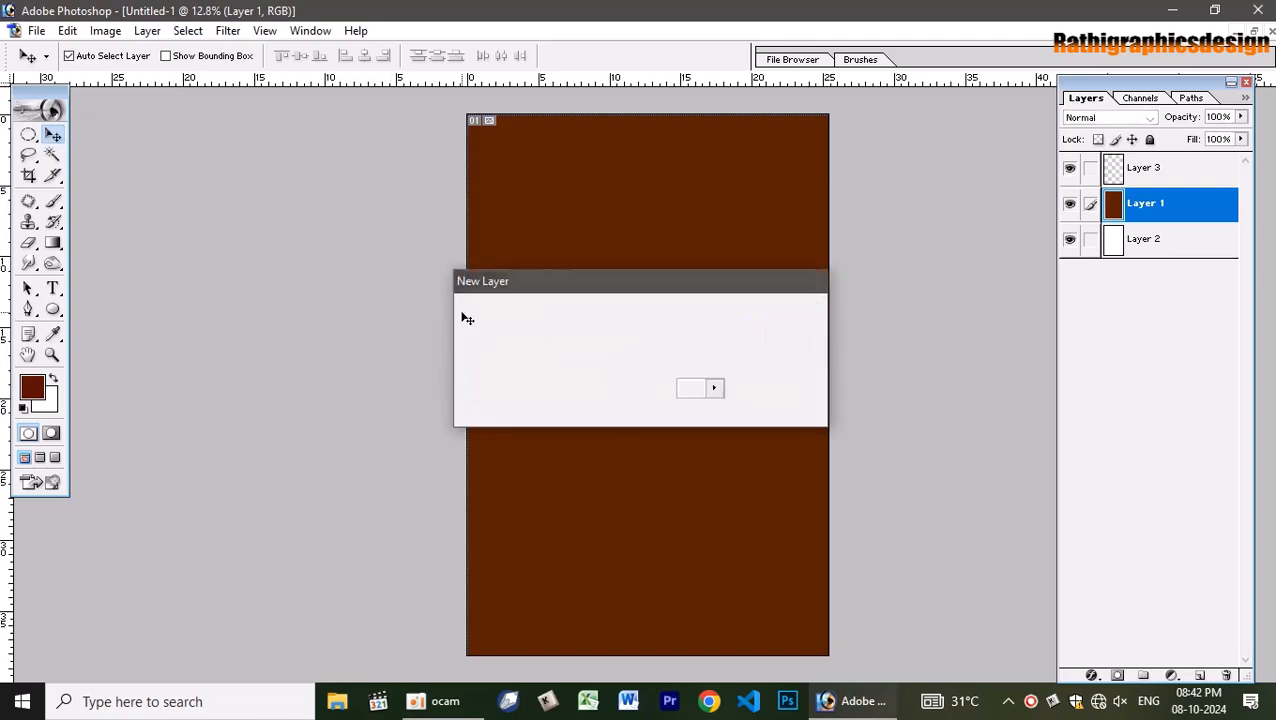
{"action": "left_click", "coordinate": [33, 388]}
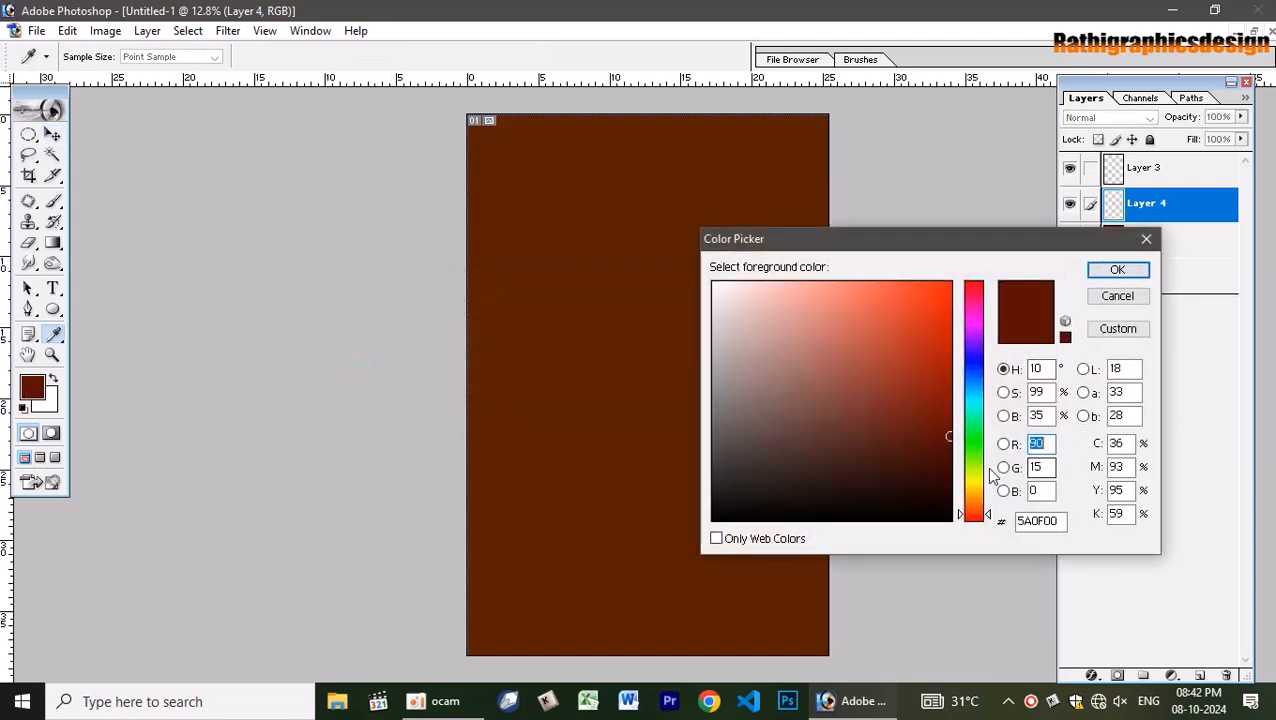
{"action": "left_click_drag", "start_coordinate": [958, 513], "coordinate": [960, 497]}
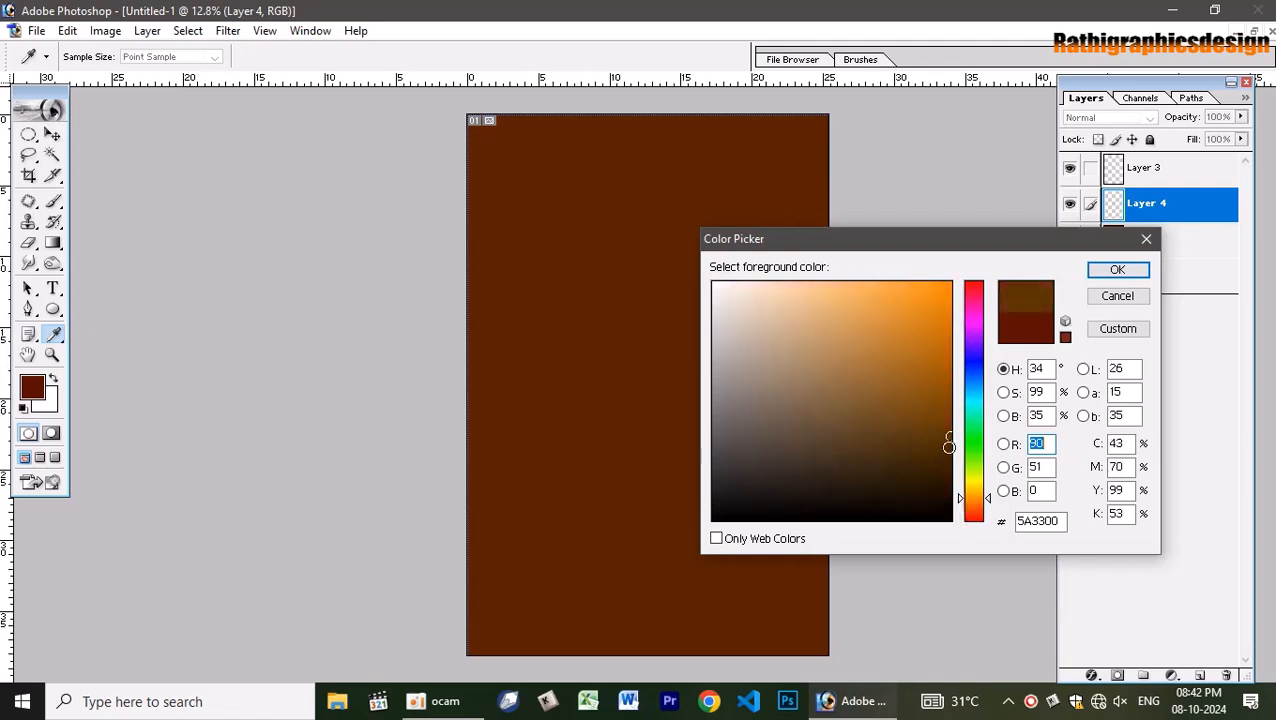
{"action": "left_click_drag", "start_coordinate": [949, 446], "coordinate": [947, 404]}
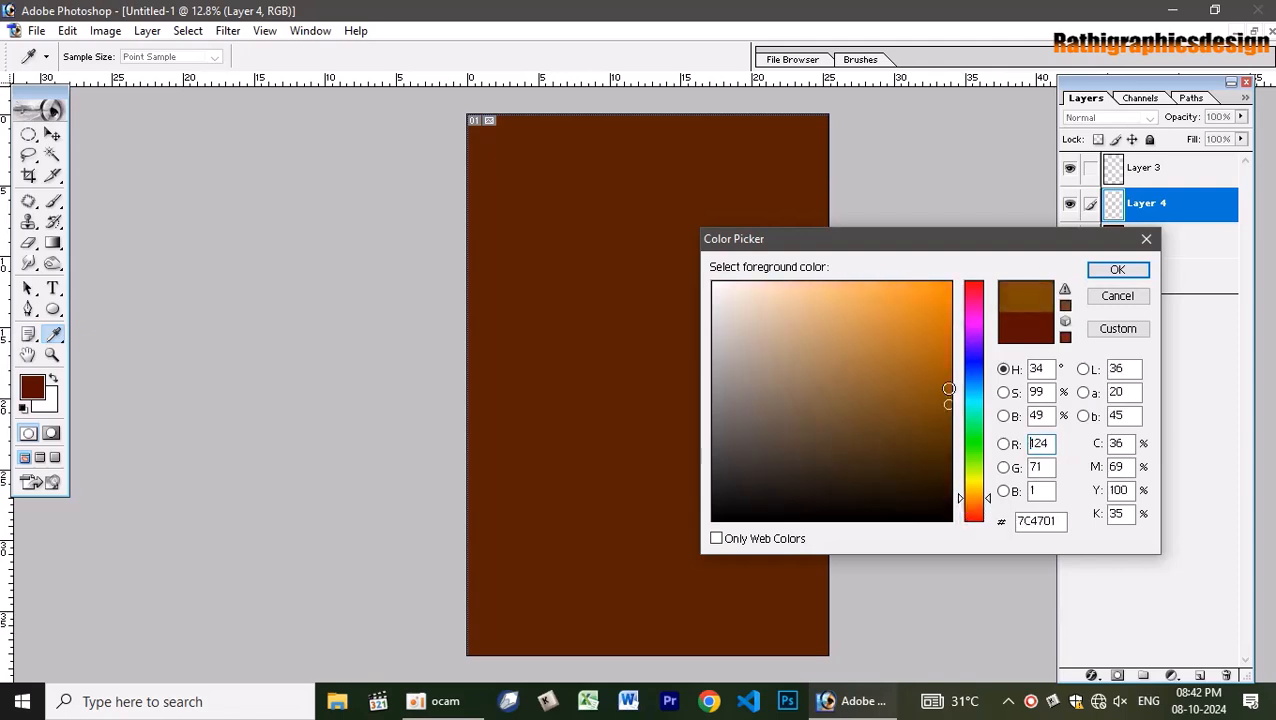
{"action": "left_click", "coordinate": [1118, 271]}
{"action": "key", "text": "b"}
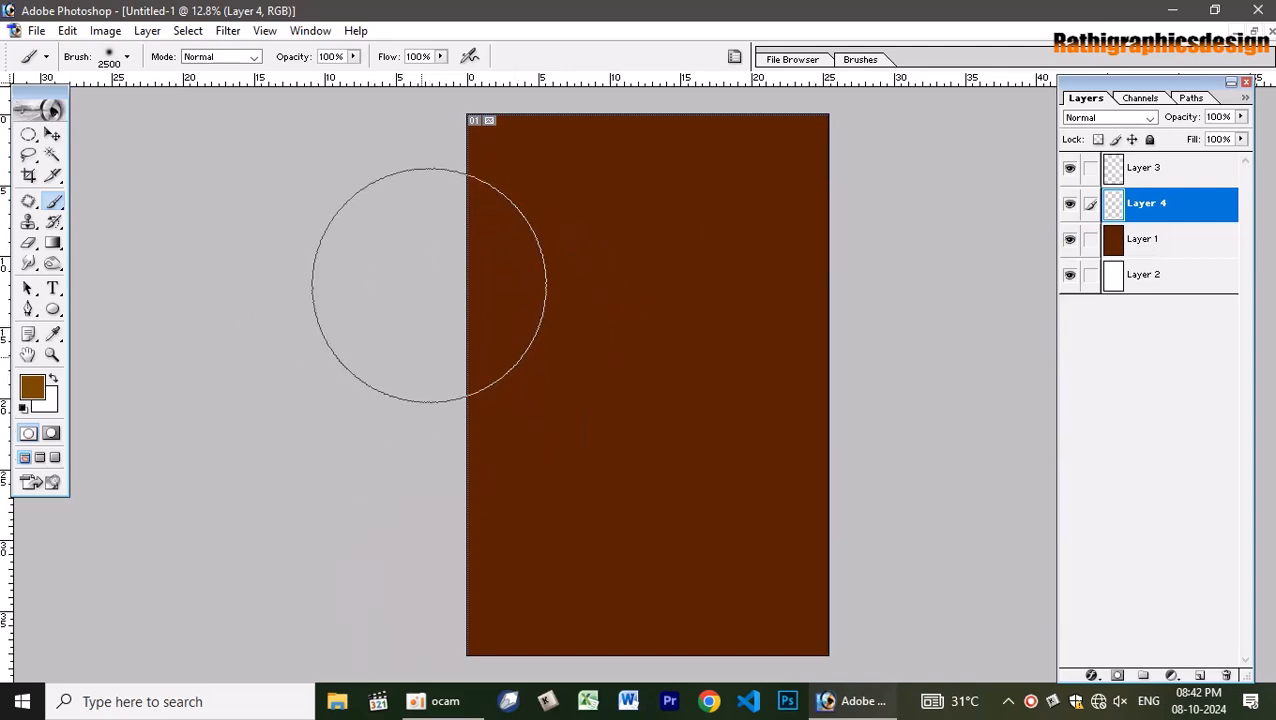
{"action": "mouse_move", "coordinate": [427, 285]}
{"action": "left_mouse_down"}
{"action": "mouse_move", "coordinate": [556, 112]}
{"action": "mouse_move", "coordinate": [776, 107]}
{"action": "mouse_move", "coordinate": [814, 117]}
{"action": "mouse_move", "coordinate": [898, 202]}
{"action": "mouse_move", "coordinate": [937, 311]}
{"action": "mouse_move", "coordinate": [939, 448]}
{"action": "mouse_move", "coordinate": [626, 144]}
{"action": "mouse_move", "coordinate": [564, 171]}
{"action": "mouse_move", "coordinate": [510, 230]}
{"action": "mouse_move", "coordinate": [464, 410]}
{"action": "left_mouse_up"}
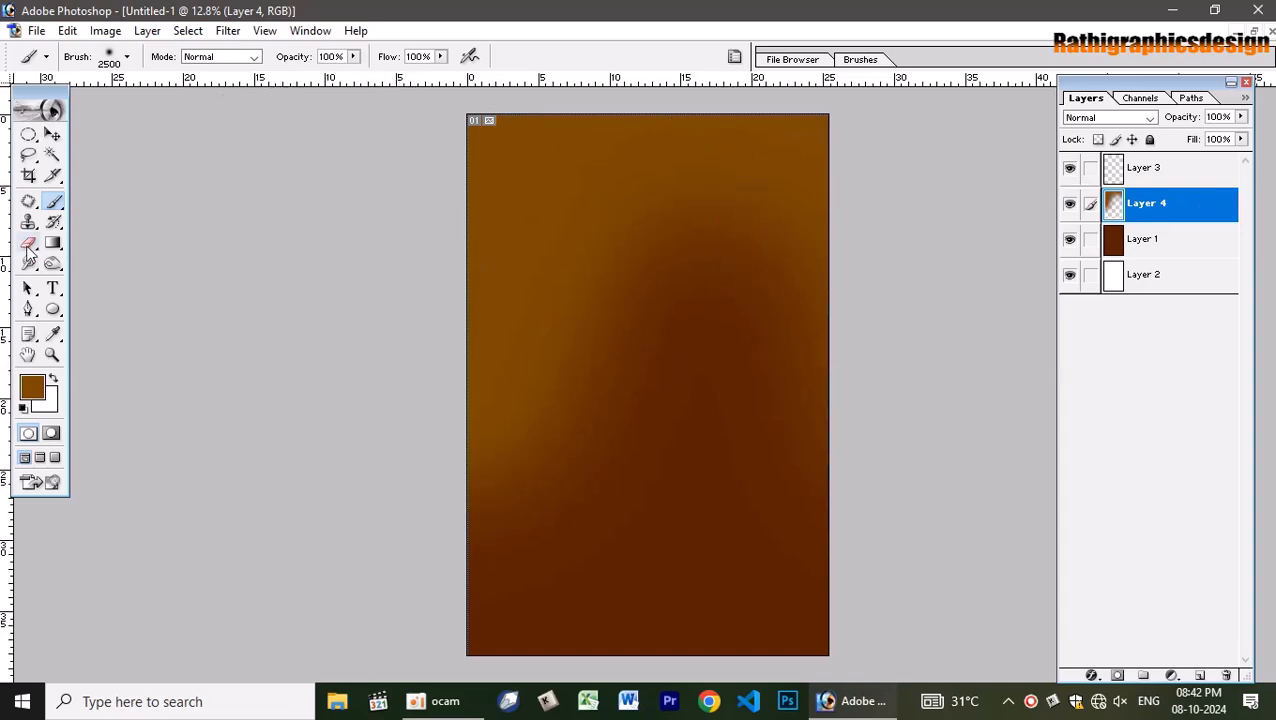
Erase a speckled patch of Layer 4's golden-brown near the canvas's left edge, using the textured 100 px brush enlarged to 1200 px.
{"action": "left_click", "coordinate": [28, 245]}
{"action": "left_click", "coordinate": [127, 57]}
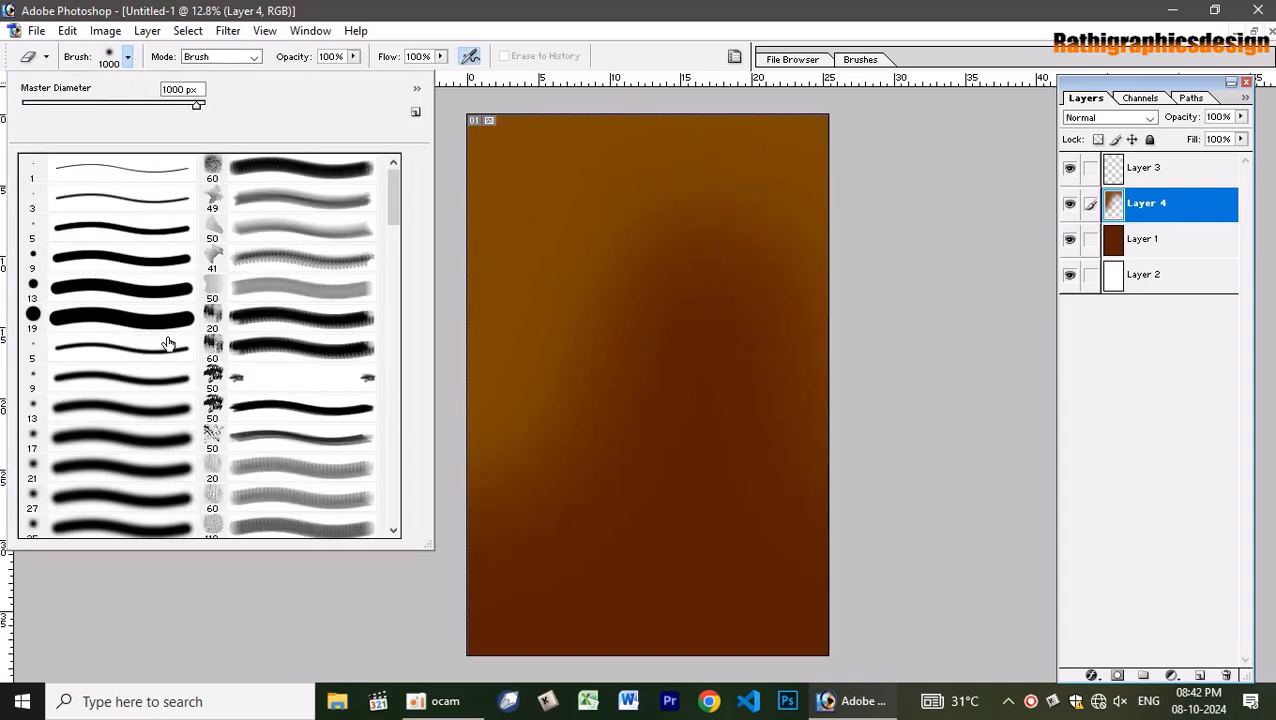
{"action": "left_click_drag", "start_coordinate": [395, 212], "coordinate": [424, 450]}
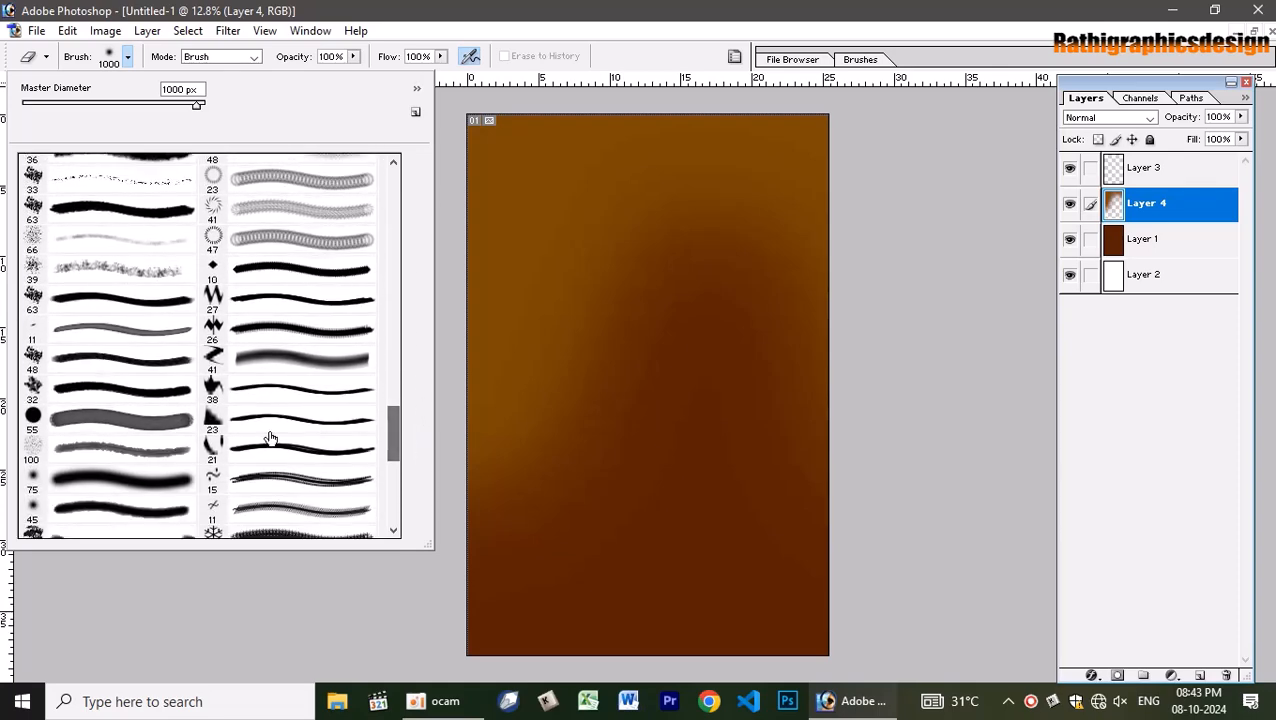
{"action": "left_click", "coordinate": [70, 452]}
{"action": "left_click", "coordinate": [244, 567]}
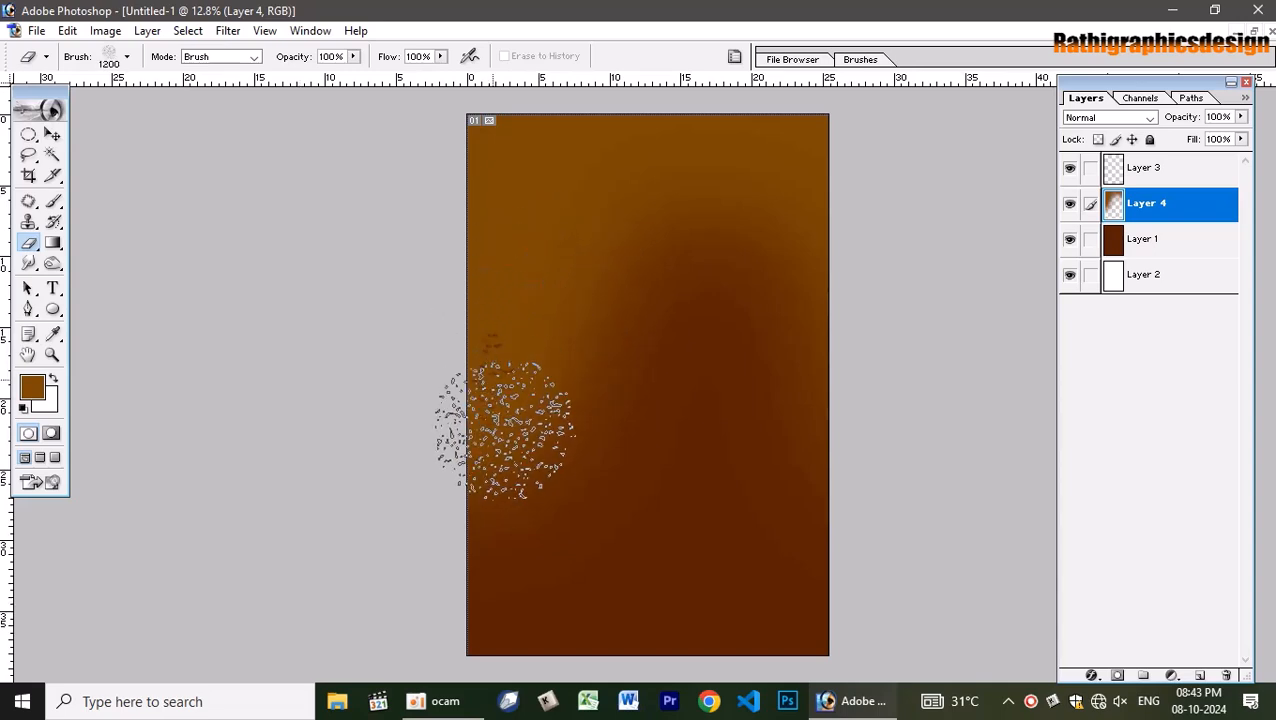
{"action": "left_click", "coordinate": [515, 395]}
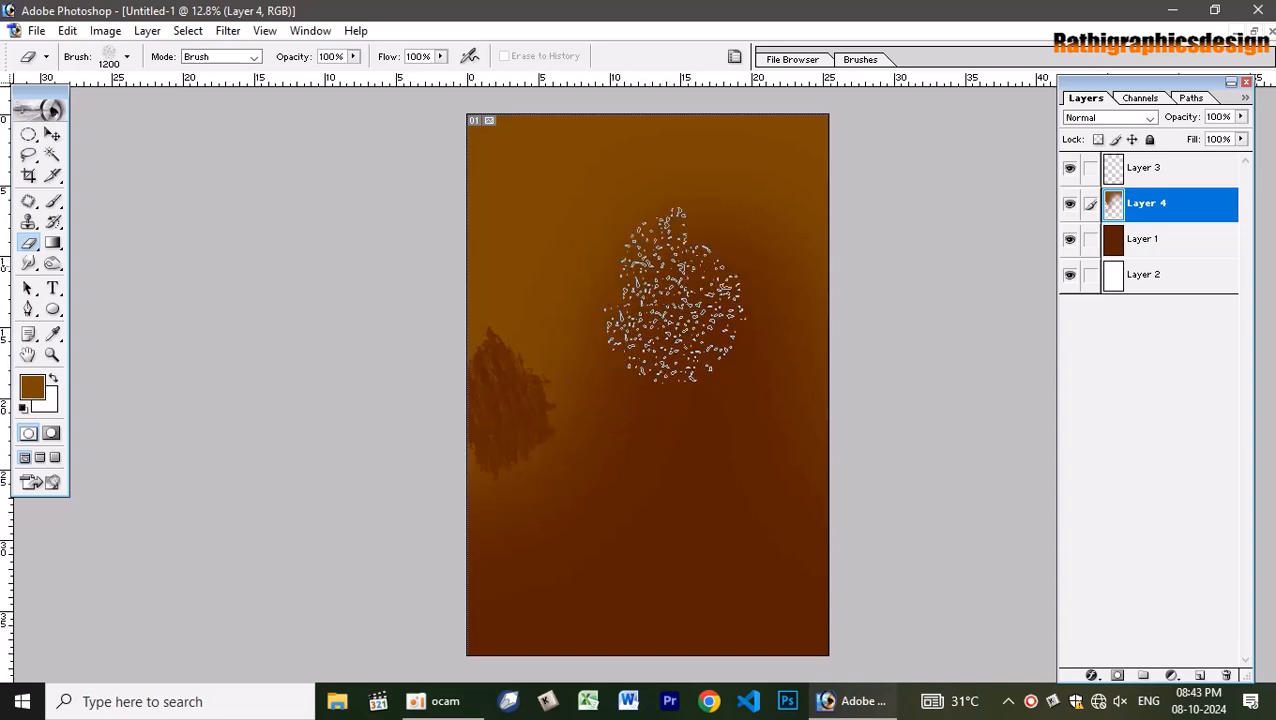
Turn off spacing for the textured eraser tip and erase the golden-brown across Layer 4, leaving a rough, mottled texture.
{"action": "left_click", "coordinate": [735, 56]}
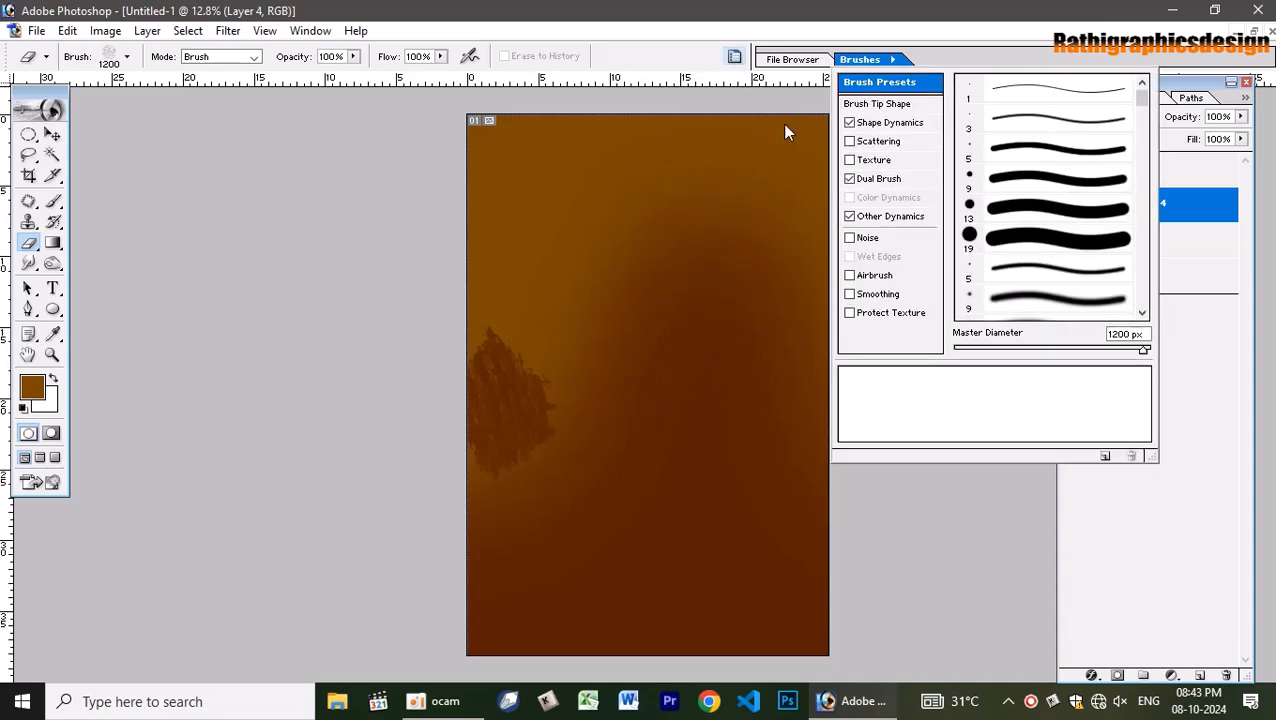
{"action": "left_click", "coordinate": [884, 106]}
{"action": "left_click", "coordinate": [958, 334]}
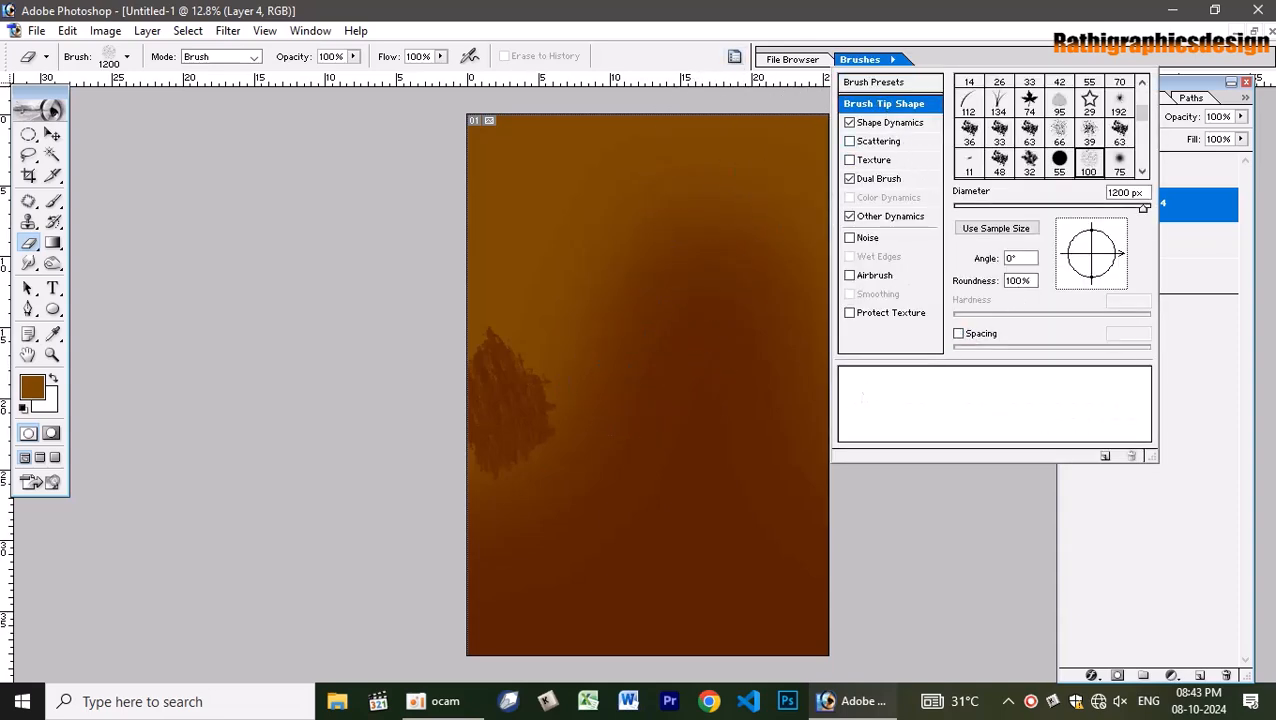
{"action": "left_click", "coordinate": [527, 360]}
{"action": "mouse_move", "coordinate": [527, 381]}
{"action": "left_mouse_down"}
{"action": "mouse_move", "coordinate": [508, 318]}
{"action": "mouse_move", "coordinate": [481, 298]}
{"action": "mouse_move", "coordinate": [492, 256]}
{"action": "mouse_move", "coordinate": [469, 217]}
{"action": "mouse_move", "coordinate": [496, 226]}
{"action": "mouse_move", "coordinate": [510, 152]}
{"action": "mouse_move", "coordinate": [551, 187]}
{"action": "mouse_move", "coordinate": [568, 254]}
{"action": "mouse_move", "coordinate": [653, 164]}
{"action": "mouse_move", "coordinate": [683, 152]}
{"action": "mouse_move", "coordinate": [658, 166]}
{"action": "mouse_move", "coordinate": [592, 147]}
{"action": "mouse_move", "coordinate": [612, 140]}
{"action": "mouse_move", "coordinate": [730, 154]}
{"action": "mouse_move", "coordinate": [745, 174]}
{"action": "mouse_move", "coordinate": [808, 190]}
{"action": "mouse_move", "coordinate": [818, 228]}
{"action": "mouse_move", "coordinate": [785, 155]}
{"action": "mouse_move", "coordinate": [756, 132]}
{"action": "mouse_move", "coordinate": [790, 140]}
{"action": "mouse_move", "coordinate": [780, 130]}
{"action": "mouse_move", "coordinate": [820, 275]}
{"action": "mouse_move", "coordinate": [833, 390]}
{"action": "mouse_move", "coordinate": [747, 190]}
{"action": "mouse_move", "coordinate": [842, 311]}
{"action": "mouse_move", "coordinate": [829, 150]}
{"action": "mouse_move", "coordinate": [740, 97]}
{"action": "mouse_move", "coordinate": [656, 145]}
{"action": "mouse_move", "coordinate": [800, 389]}
{"action": "mouse_move", "coordinate": [840, 490]}
{"action": "mouse_move", "coordinate": [680, 258]}
{"action": "mouse_move", "coordinate": [613, 266]}
{"action": "mouse_move", "coordinate": [557, 450]}
{"action": "mouse_move", "coordinate": [480, 495]}
{"action": "mouse_move", "coordinate": [613, 379]}
{"action": "mouse_move", "coordinate": [632, 409]}
{"action": "mouse_move", "coordinate": [616, 435]}
{"action": "mouse_move", "coordinate": [543, 494]}
{"action": "mouse_move", "coordinate": [547, 420]}
{"action": "mouse_move", "coordinate": [600, 415]}
{"action": "mouse_move", "coordinate": [630, 307]}
{"action": "mouse_move", "coordinate": [711, 248]}
{"action": "mouse_move", "coordinate": [812, 384]}
{"action": "left_mouse_up"}
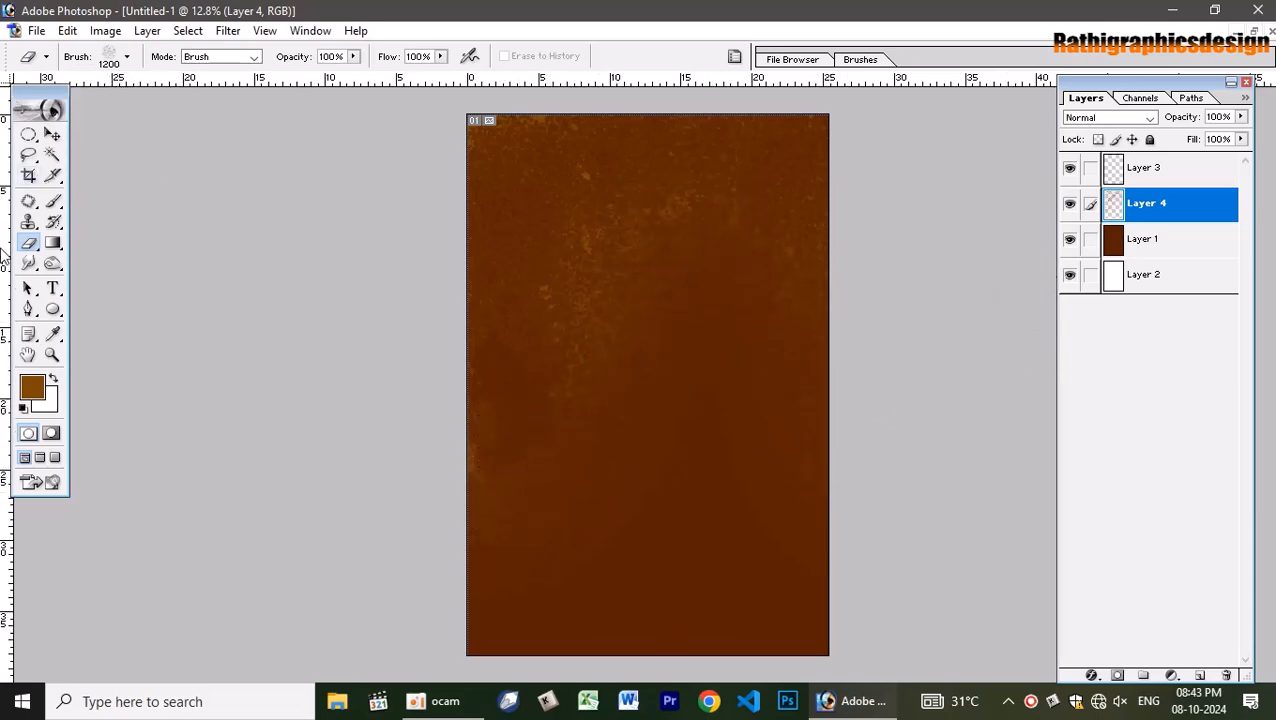
Erase more of Layer 4's mottled golden-brown along the left and upper areas, using the round 55 px brush enlarged to about 1200 px.
{"action": "left_click", "coordinate": [127, 57]}
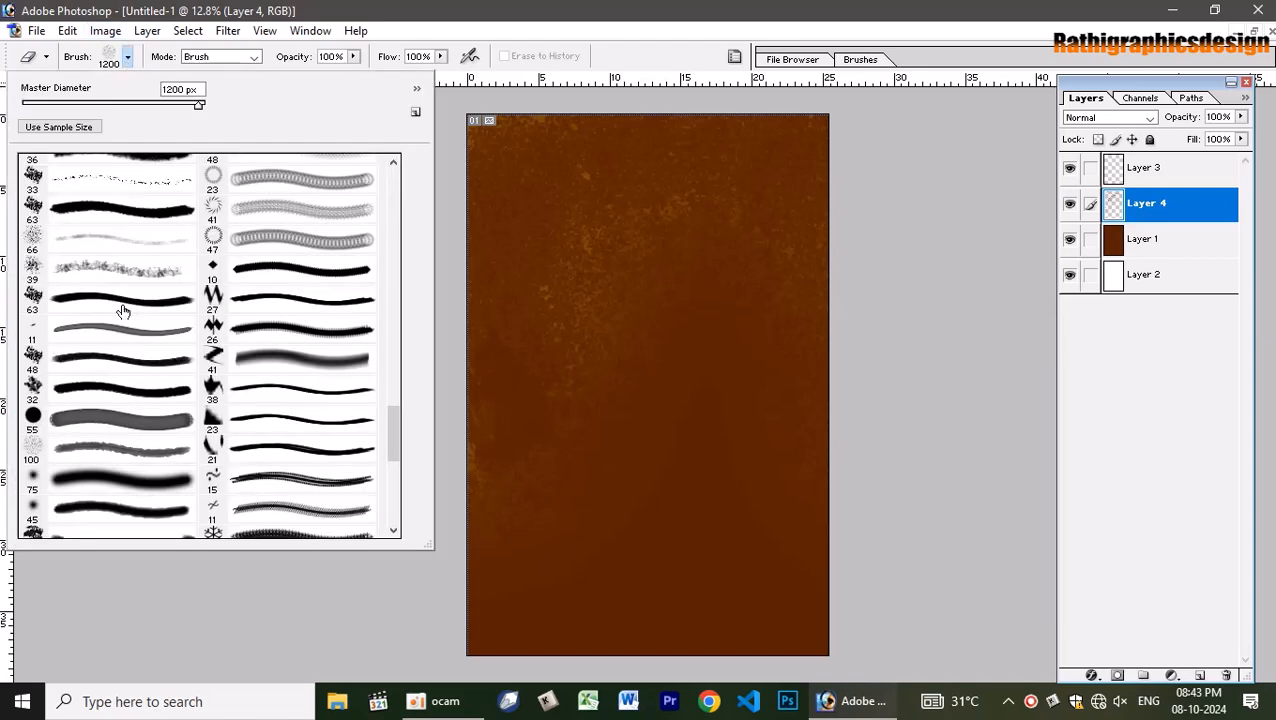
{"action": "left_click", "coordinate": [101, 417]}
{"action": "left_click", "coordinate": [194, 584]}
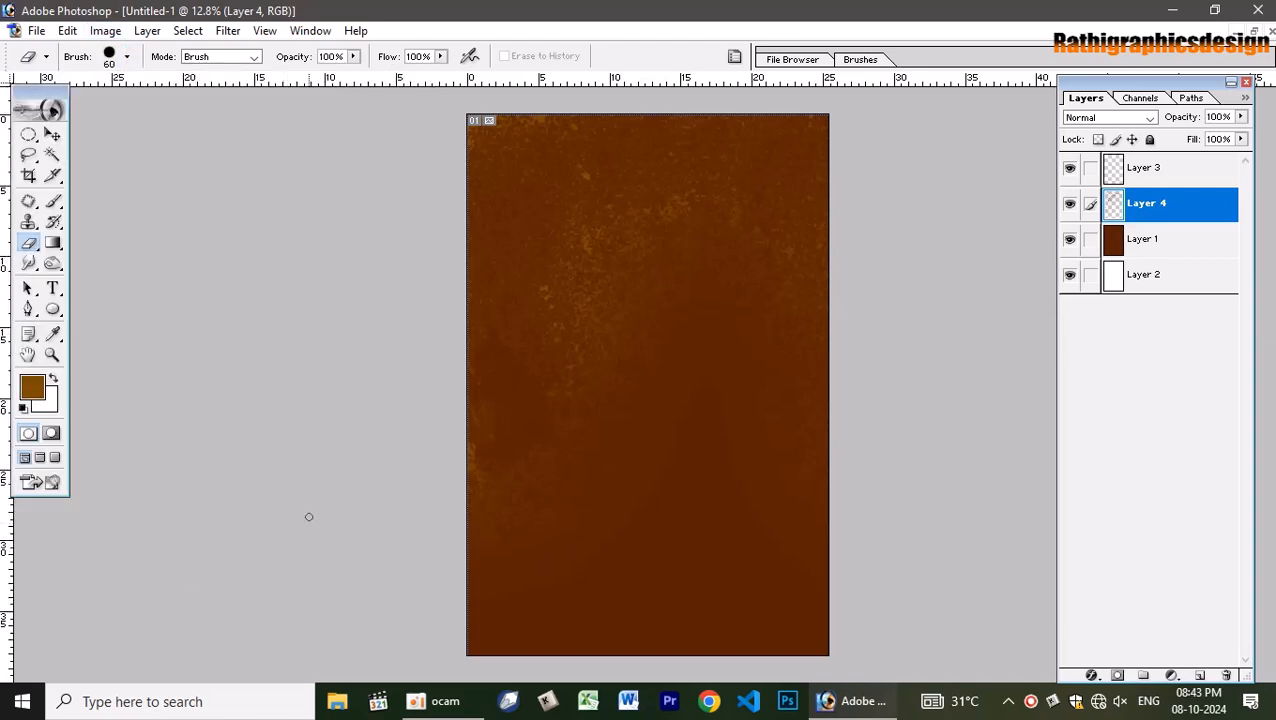
{"action": "key", "text": "bracketright"}
{"action": "key", "text": "bracketright"}
{"action": "key", "text": "bracketright"}
{"action": "key", "text": "bracketright"}
{"action": "key", "text": "bracketright"}
{"action": "key", "text": "bracketright"}
{"action": "key", "text": "bracketright"}
{"action": "key", "text": "bracketright"}
{"action": "key", "text": "bracketright"}
{"action": "key", "text": "bracketright"}
{"action": "key", "text": "bracketright"}
{"action": "key", "text": "bracketright"}
{"action": "key", "text": "bracketright"}
{"action": "key", "text": "bracketright"}
{"action": "key", "text": "bracketright"}
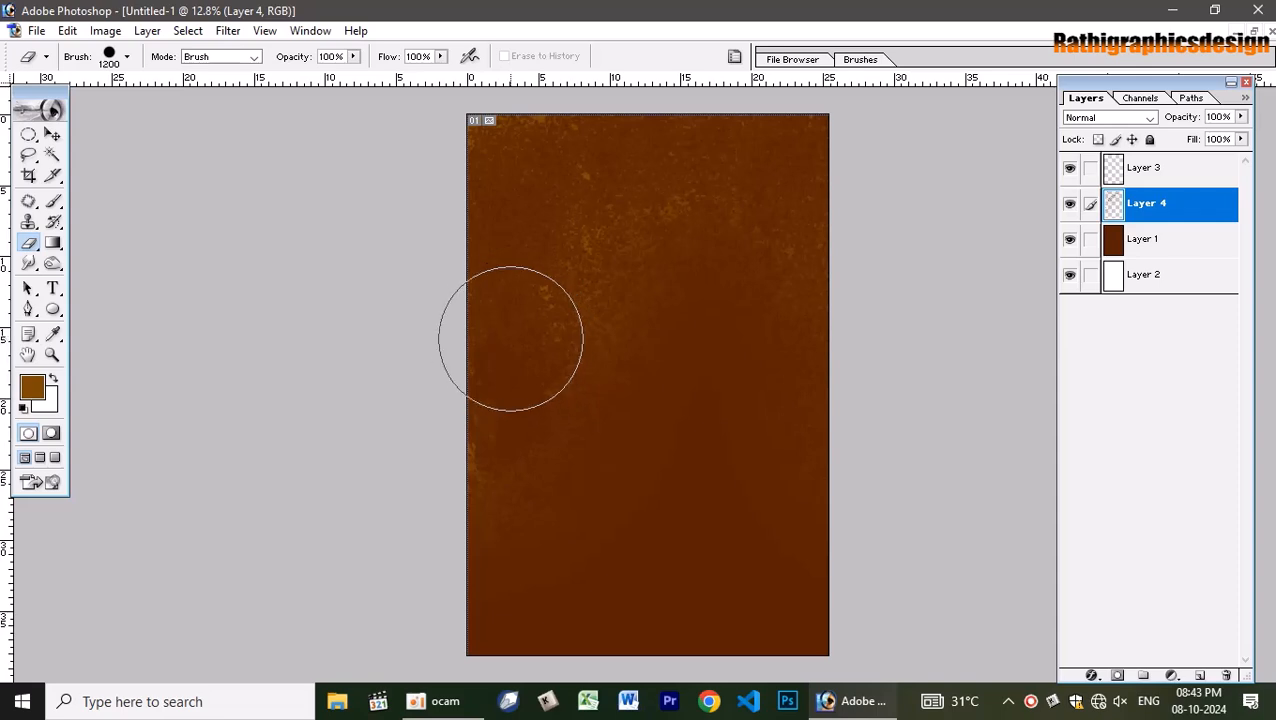
{"action": "mouse_move", "coordinate": [513, 335]}
{"action": "left_mouse_down"}
{"action": "mouse_move", "coordinate": [534, 313]}
{"action": "mouse_move", "coordinate": [512, 316]}
{"action": "mouse_move", "coordinate": [539, 260]}
{"action": "mouse_move", "coordinate": [530, 223]}
{"action": "mouse_move", "coordinate": [541, 230]}
{"action": "mouse_move", "coordinate": [559, 178]}
{"action": "mouse_move", "coordinate": [605, 188]}
{"action": "mouse_move", "coordinate": [770, 168]}
{"action": "left_mouse_up"}
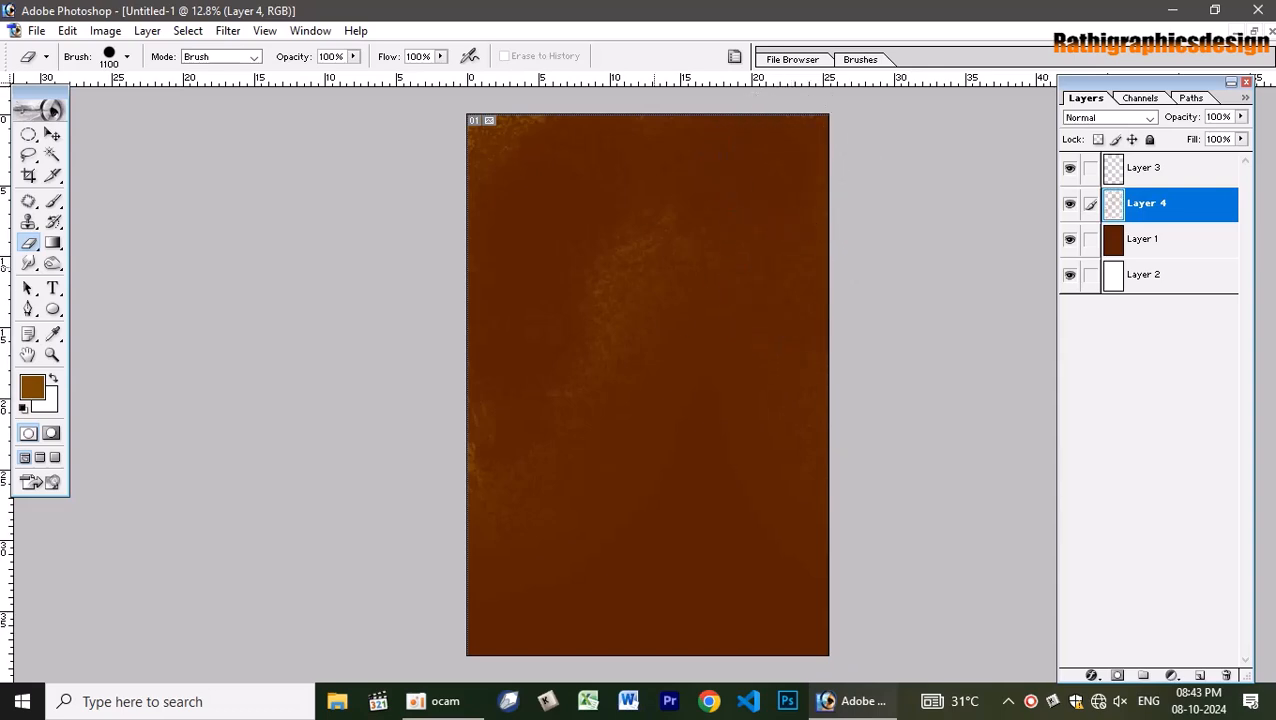
{"action": "mouse_move", "coordinate": [485, 140]}
{"action": "left_mouse_down"}
{"action": "mouse_move", "coordinate": [510, 95]}
{"action": "mouse_move", "coordinate": [644, 239]}
{"action": "mouse_move", "coordinate": [564, 365]}
{"action": "mouse_move", "coordinate": [605, 390]}
{"action": "mouse_move", "coordinate": [607, 407]}
{"action": "mouse_move", "coordinate": [507, 484]}
{"action": "mouse_move", "coordinate": [560, 305]}
{"action": "left_mouse_up"}
Undo the eraser strokes on Layer 4 back to the soft golden-brown brushwork.
{"action": "key", "text": "Down"}
{"action": "key", "text": "Down"}
{"action": "key", "text": "Down"}
{"action": "key", "text": "Down"}
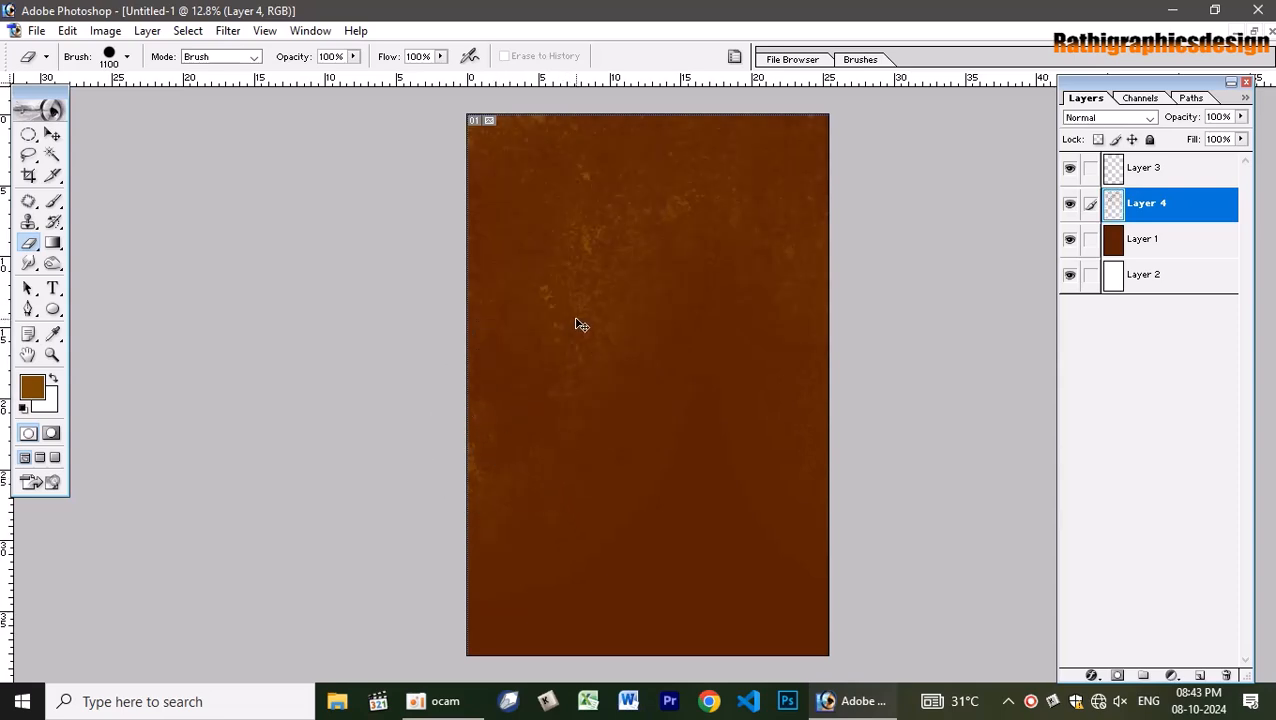
{"action": "key", "text": "Up"}
{"action": "key", "text": "Up"}
{"action": "key", "text": "Up"}
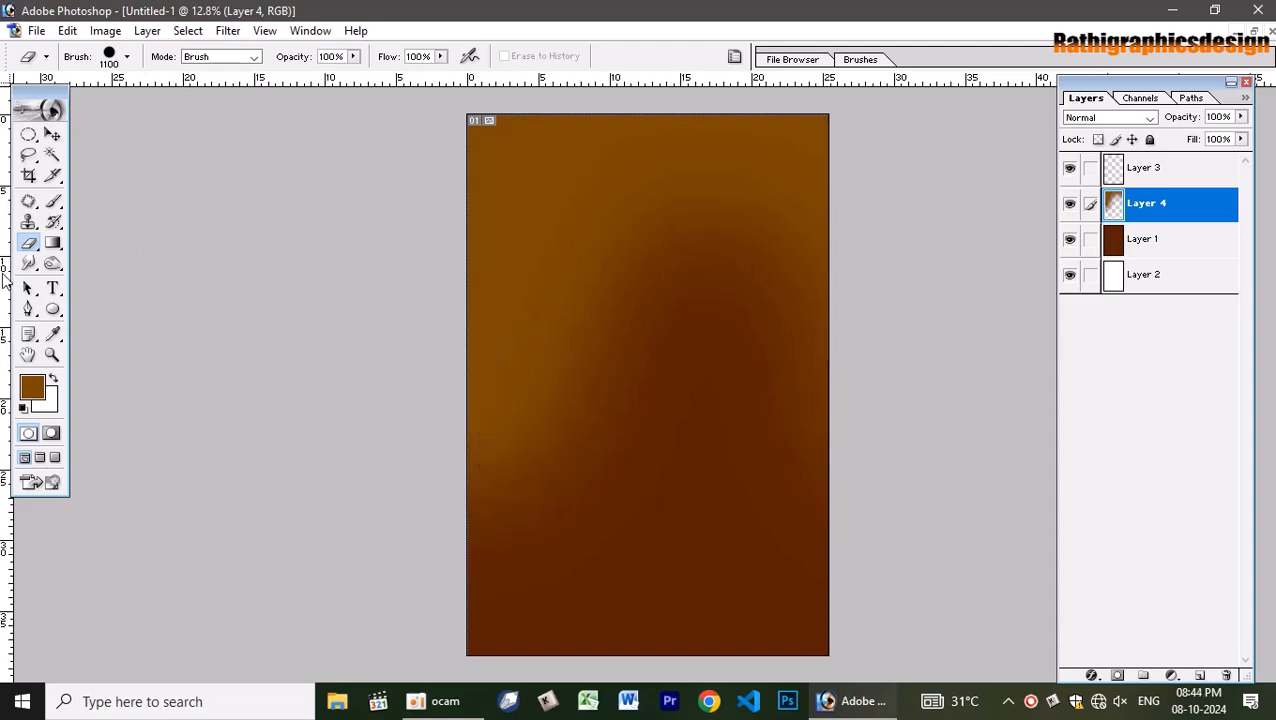
Set up the Smudge tool with the textured 100 px brush enlarged to 700 px and spacing turned off.
{"action": "key", "text": "r"}
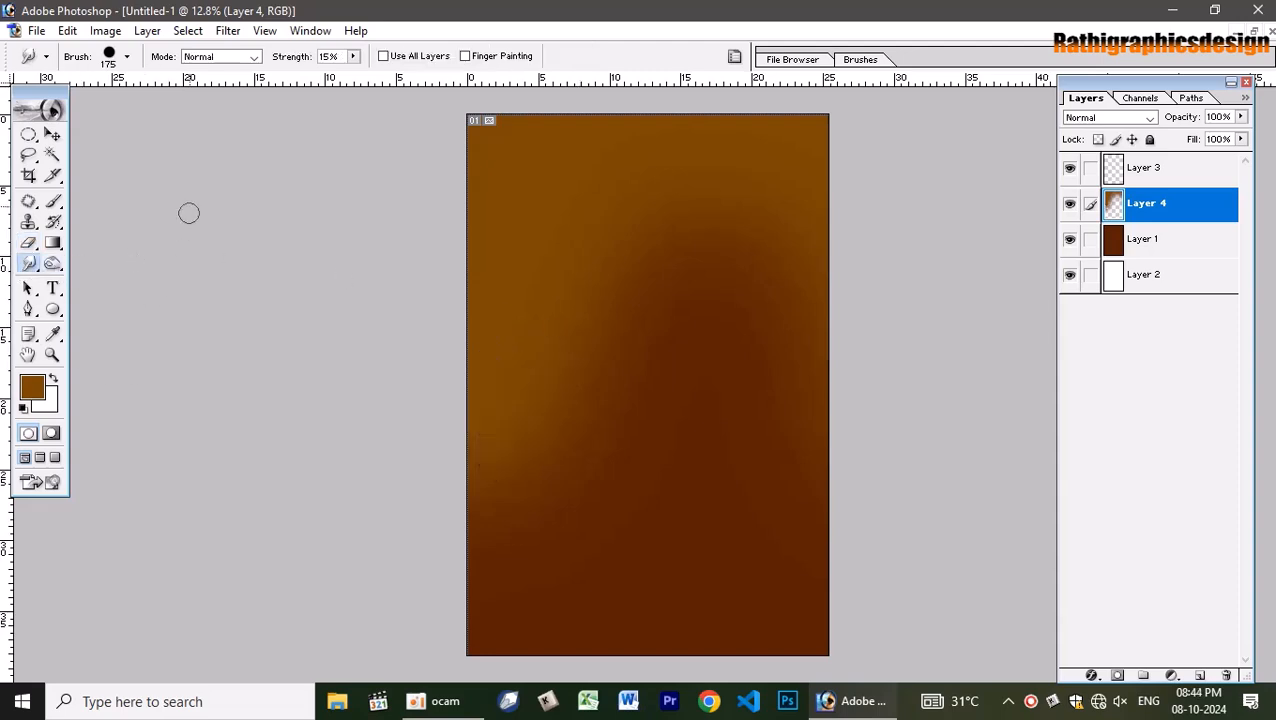
{"action": "left_click", "coordinate": [128, 58]}
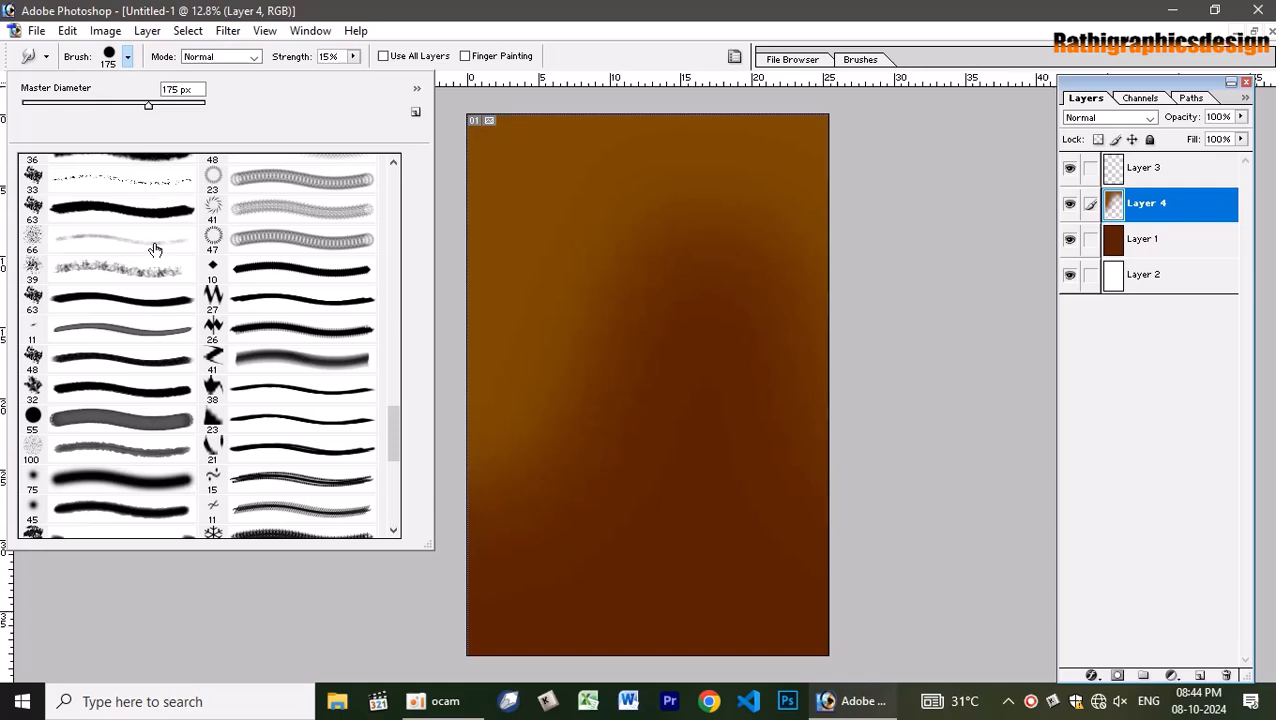
{"action": "left_click", "coordinate": [90, 453]}
{"action": "left_click", "coordinate": [251, 575]}
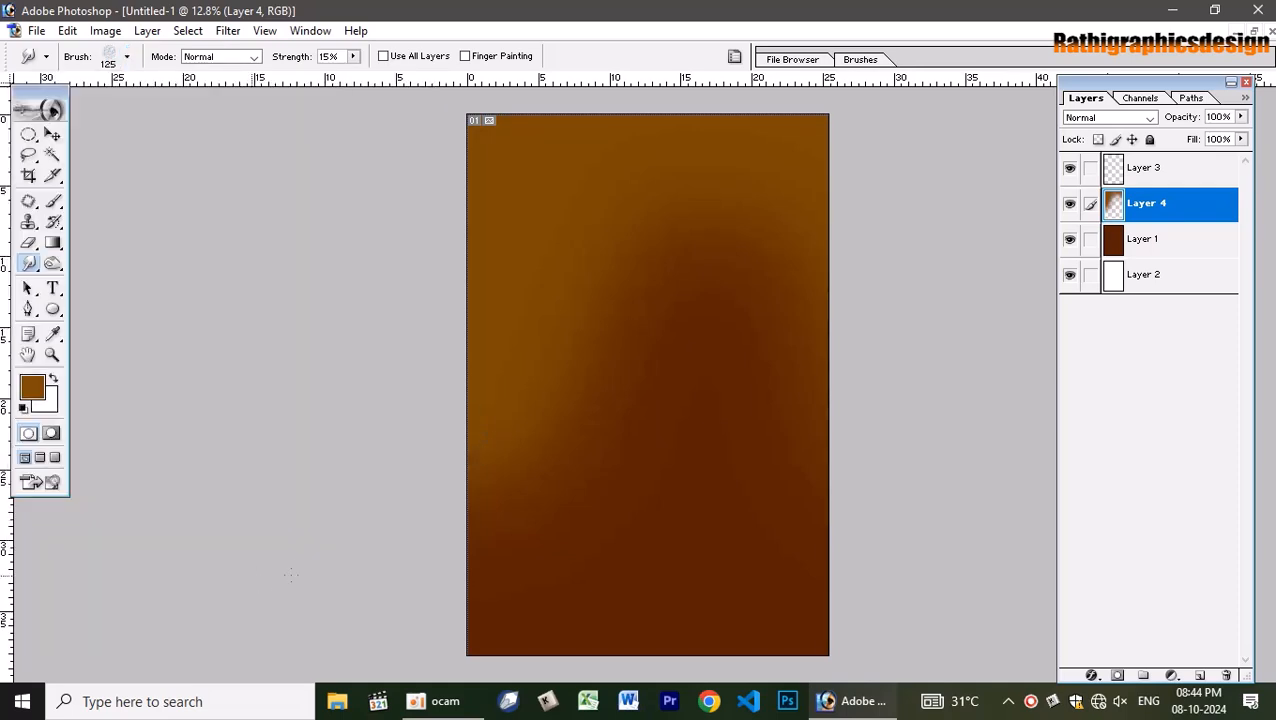
{"action": "key", "text": "bracketright"}
{"action": "key", "text": "bracketright"}
{"action": "key", "text": "bracketright"}
{"action": "key", "text": "bracketright"}
{"action": "key", "text": "bracketright"}
{"action": "key", "text": "bracketright"}
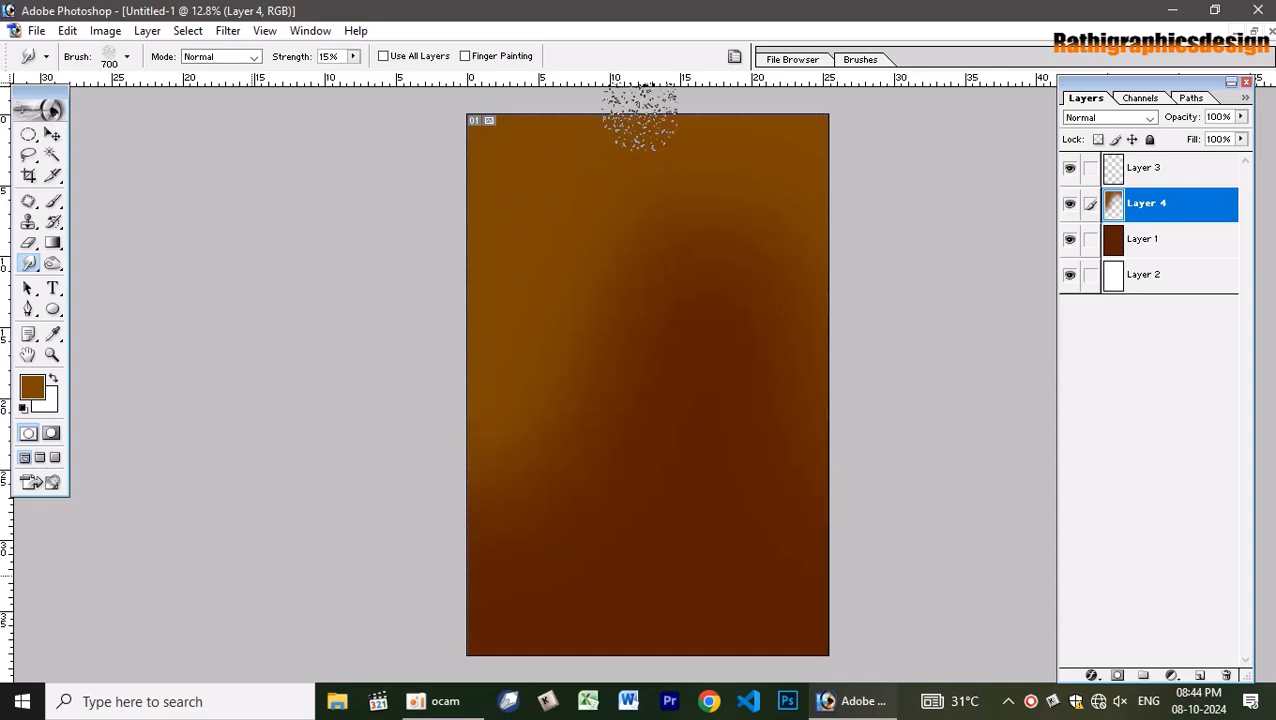
{"action": "left_click", "coordinate": [734, 58]}
{"action": "left_click", "coordinate": [957, 334]}
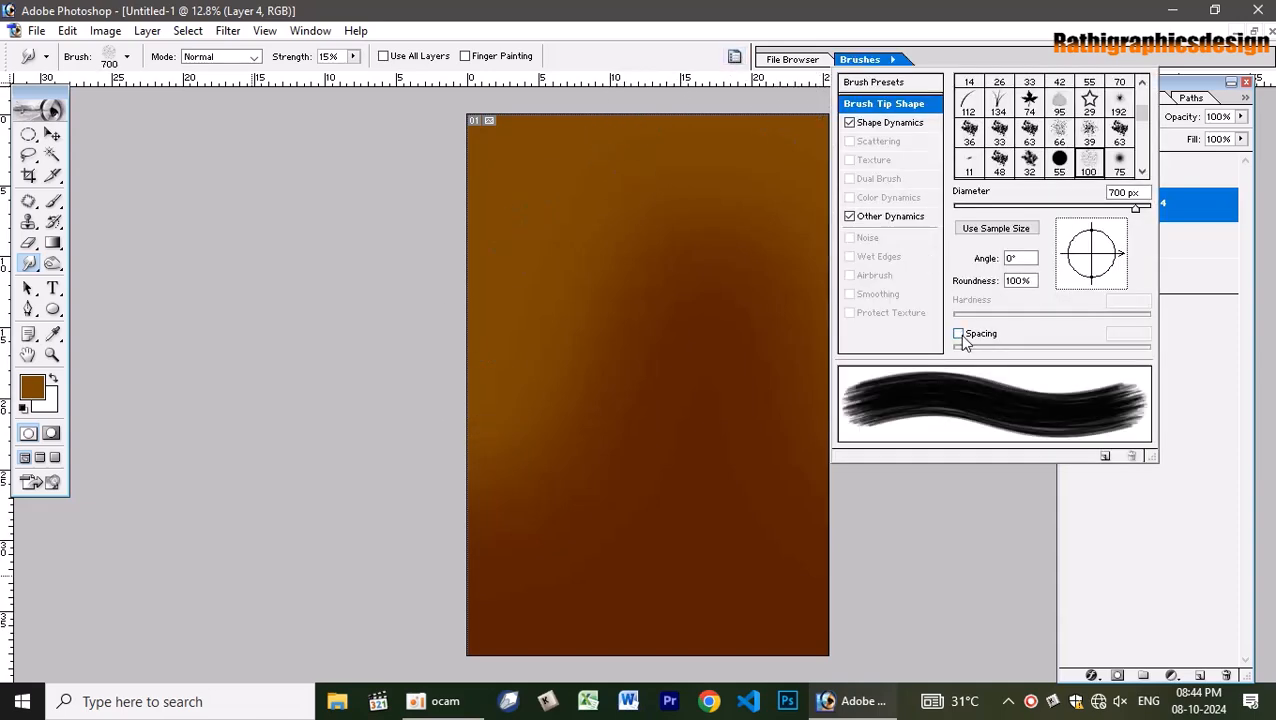
{"action": "left_click", "coordinate": [450, 405]}
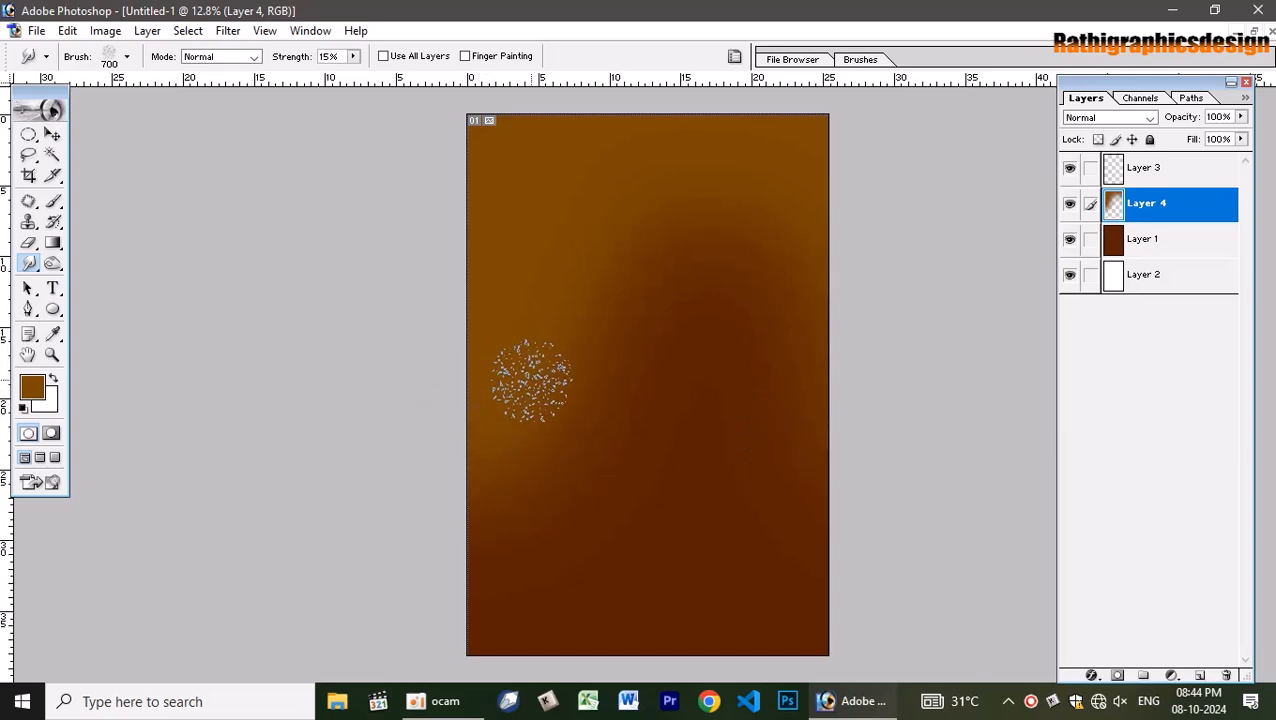
Set the smudge strength to 65% and smudge the golden-brown's inner left edge on Layer 4, then the same area on Layer 1.
{"action": "left_click", "coordinate": [353, 56]}
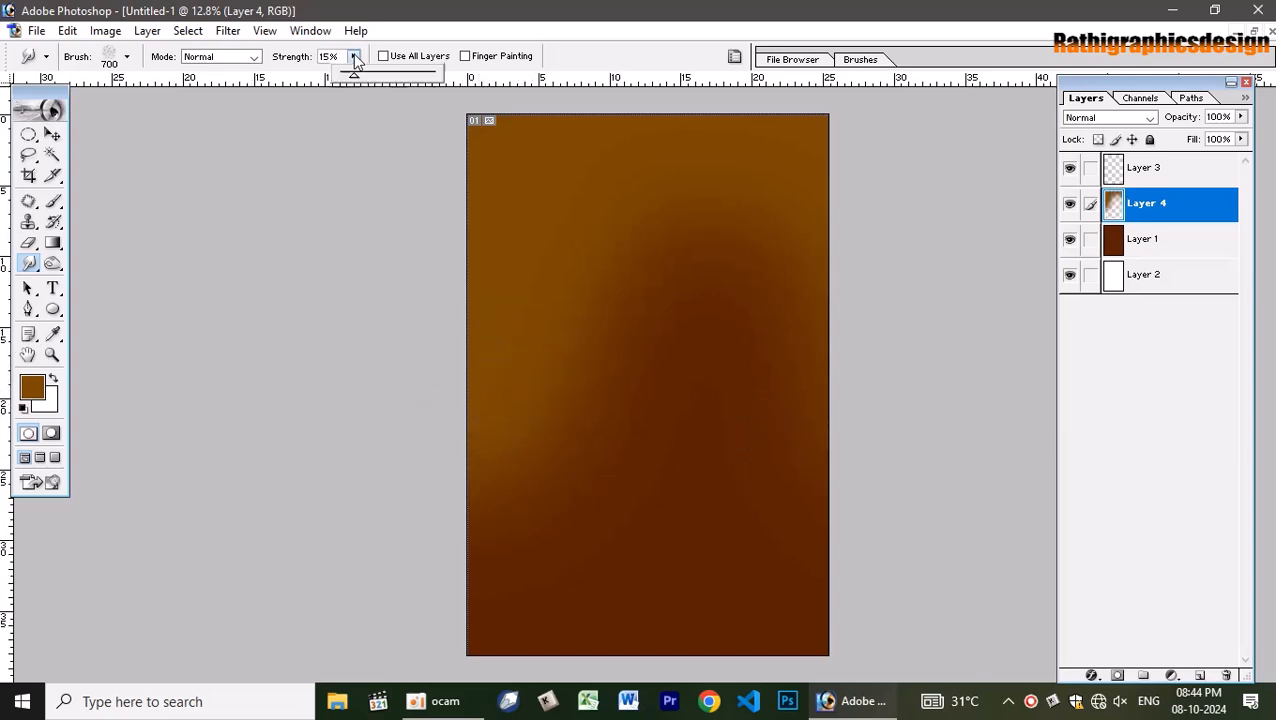
{"action": "left_click_drag", "start_coordinate": [356, 82], "coordinate": [395, 80]}
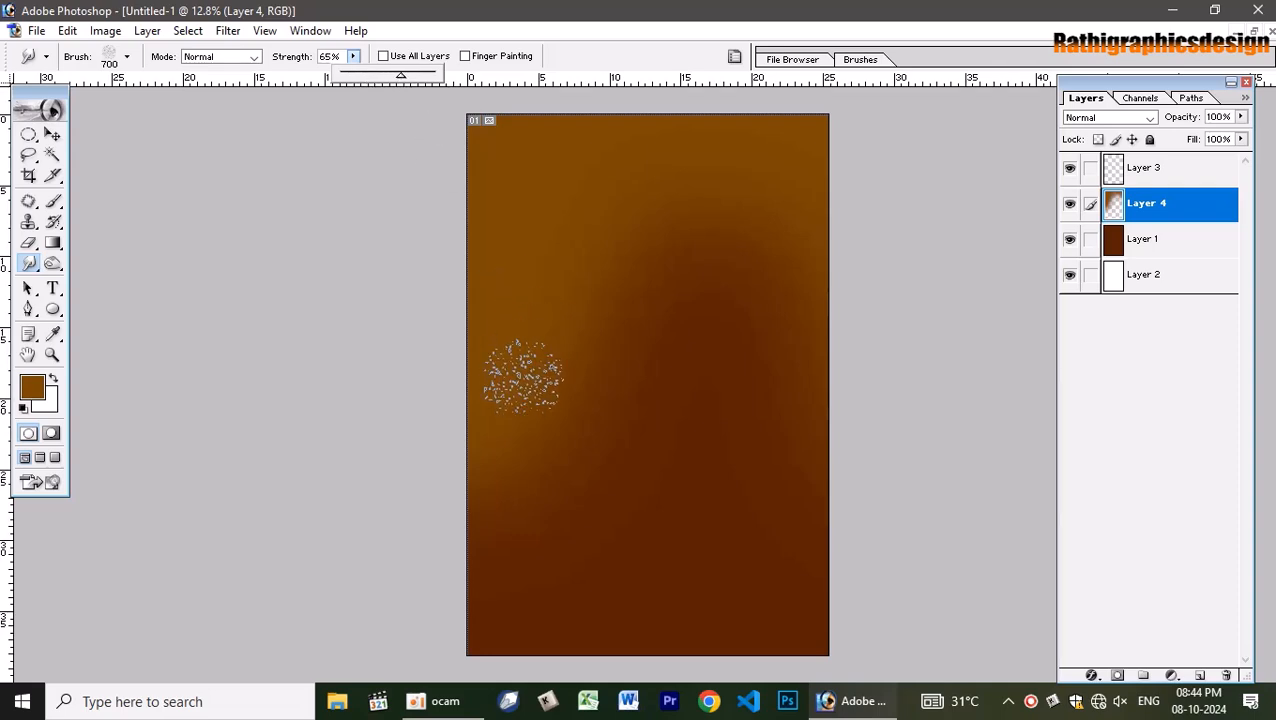
{"action": "left_click", "coordinate": [513, 373]}
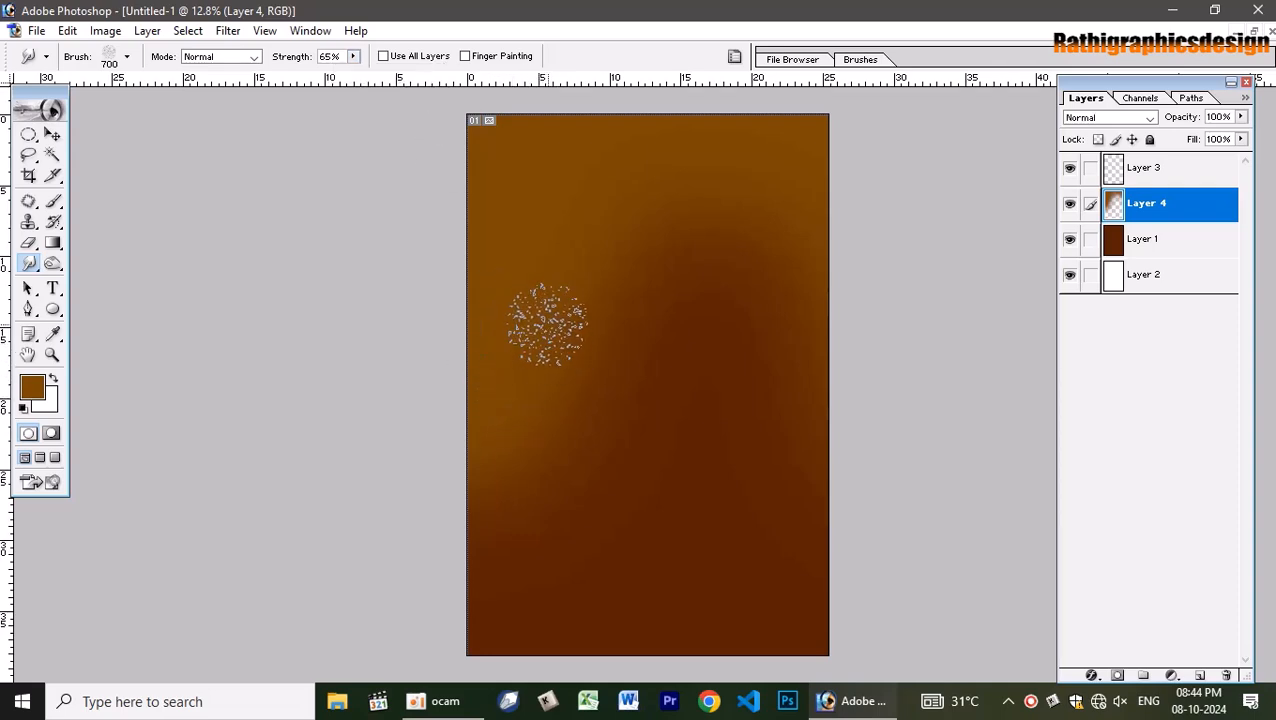
{"action": "mouse_move", "coordinate": [573, 365]}
{"action": "left_mouse_down"}
{"action": "mouse_move", "coordinate": [641, 370]}
{"action": "mouse_move", "coordinate": [646, 383]}
{"action": "mouse_move", "coordinate": [564, 314]}
{"action": "mouse_move", "coordinate": [636, 318]}
{"action": "left_mouse_up"}
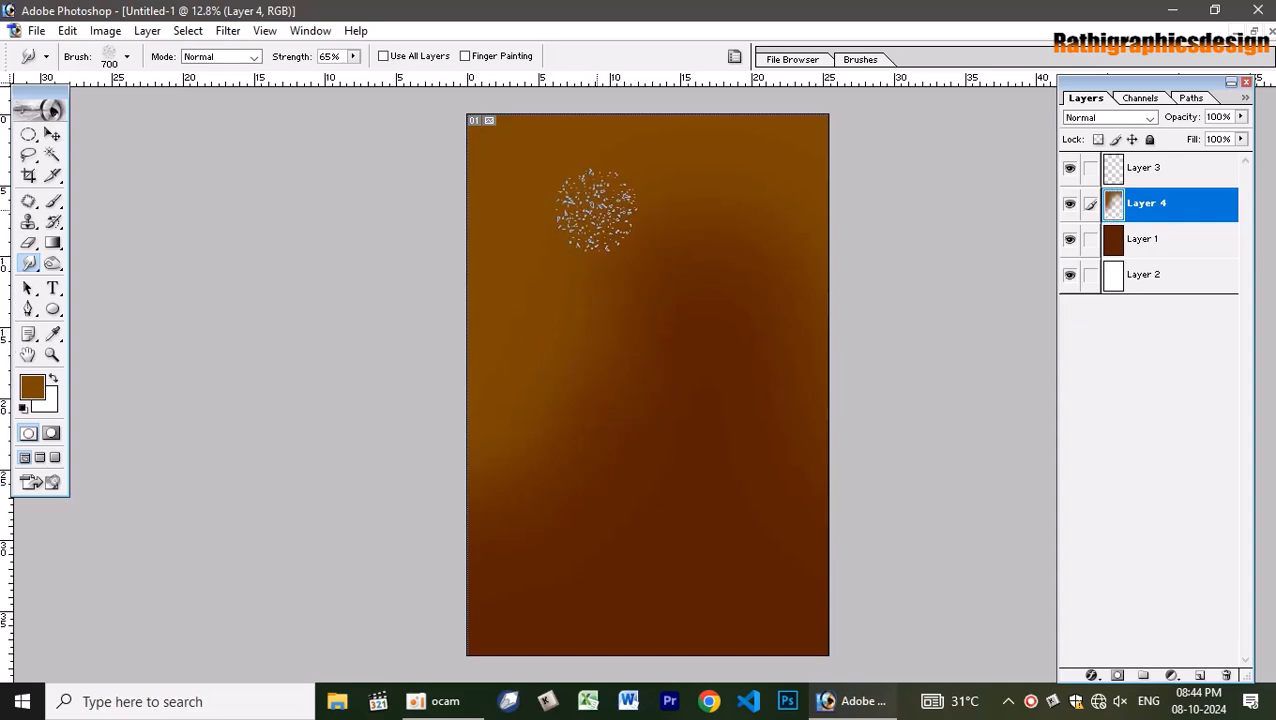
{"action": "left_click", "coordinate": [1125, 242]}
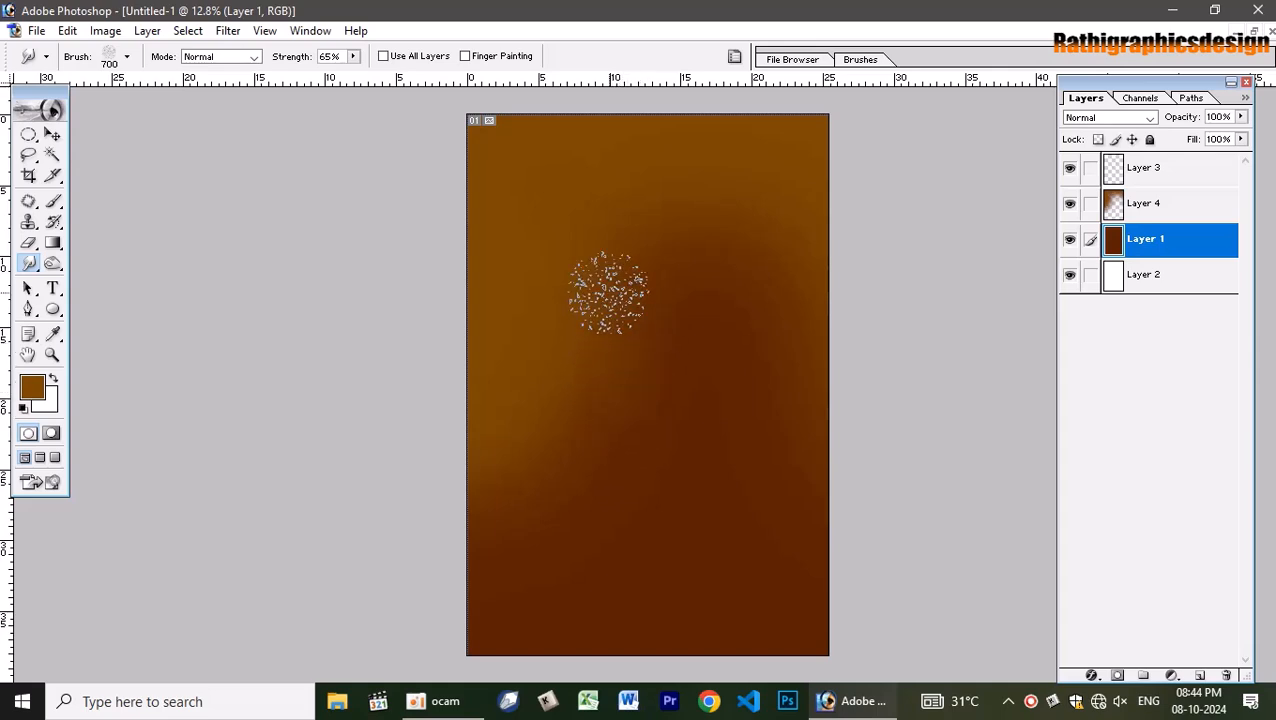
{"action": "mouse_move", "coordinate": [607, 285]}
{"action": "left_mouse_down"}
{"action": "mouse_move", "coordinate": [632, 308]}
{"action": "mouse_move", "coordinate": [601, 279]}
{"action": "left_mouse_up"}
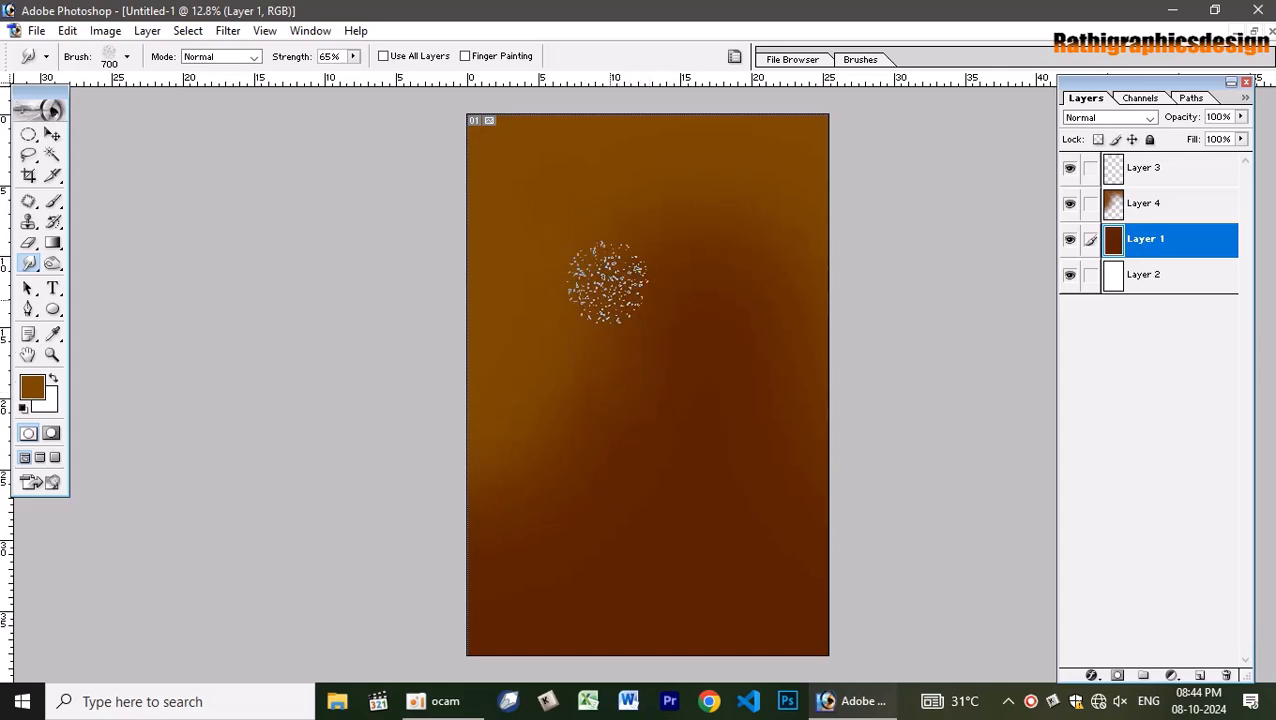
Sample the dark red-brown background and change the foreground color to dark red 5A0000 for the Brush tool.
{"action": "left_click", "coordinate": [53, 336]}
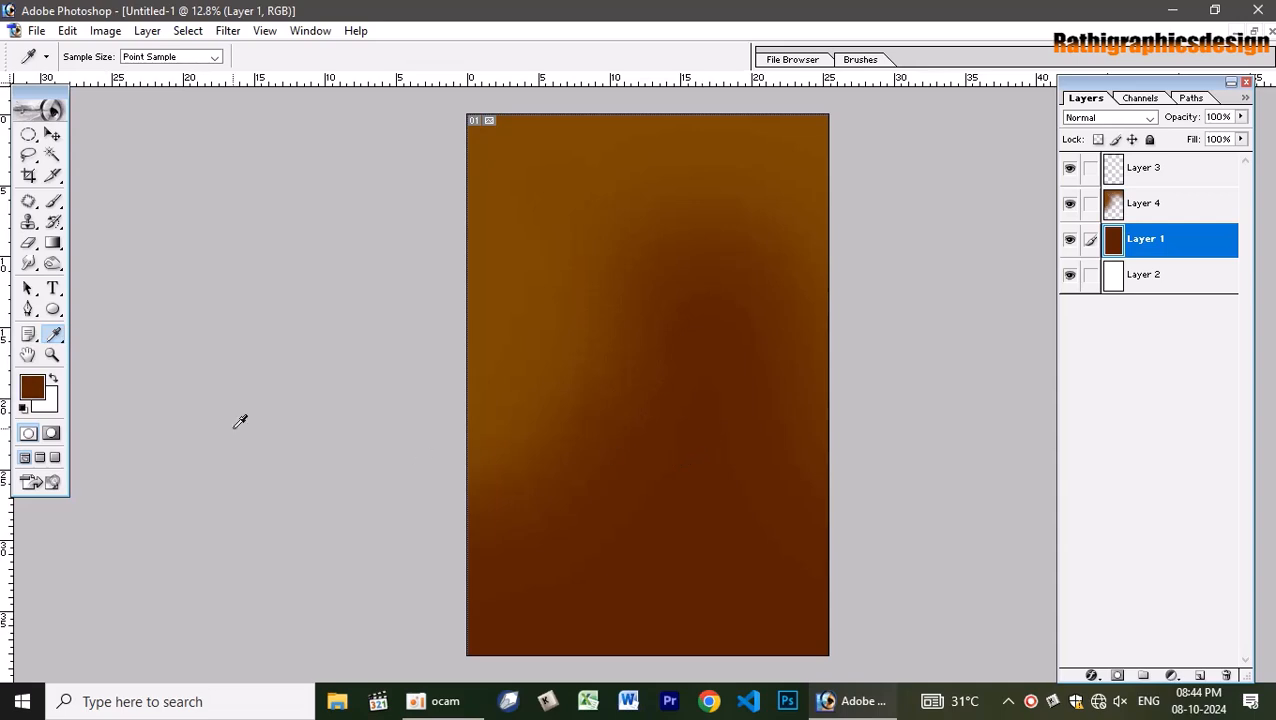
{"action": "left_click", "coordinate": [31, 389]}
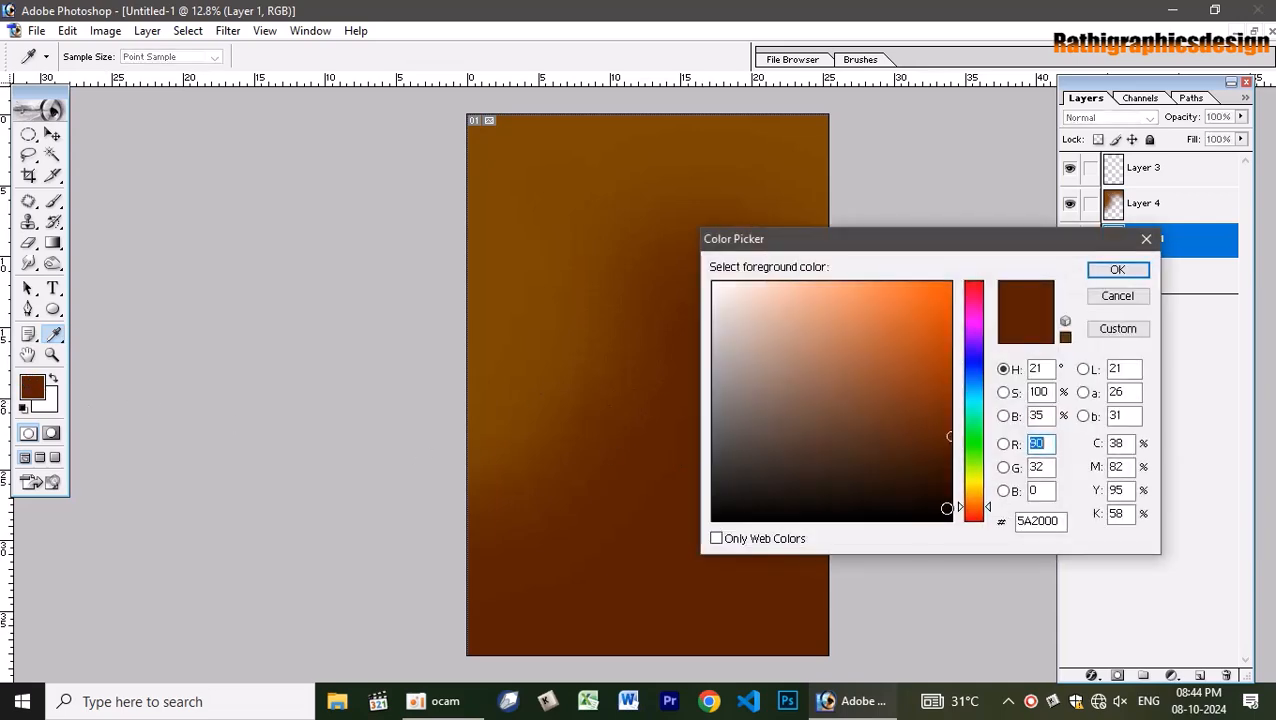
{"action": "left_click_drag", "start_coordinate": [963, 507], "coordinate": [968, 520]}
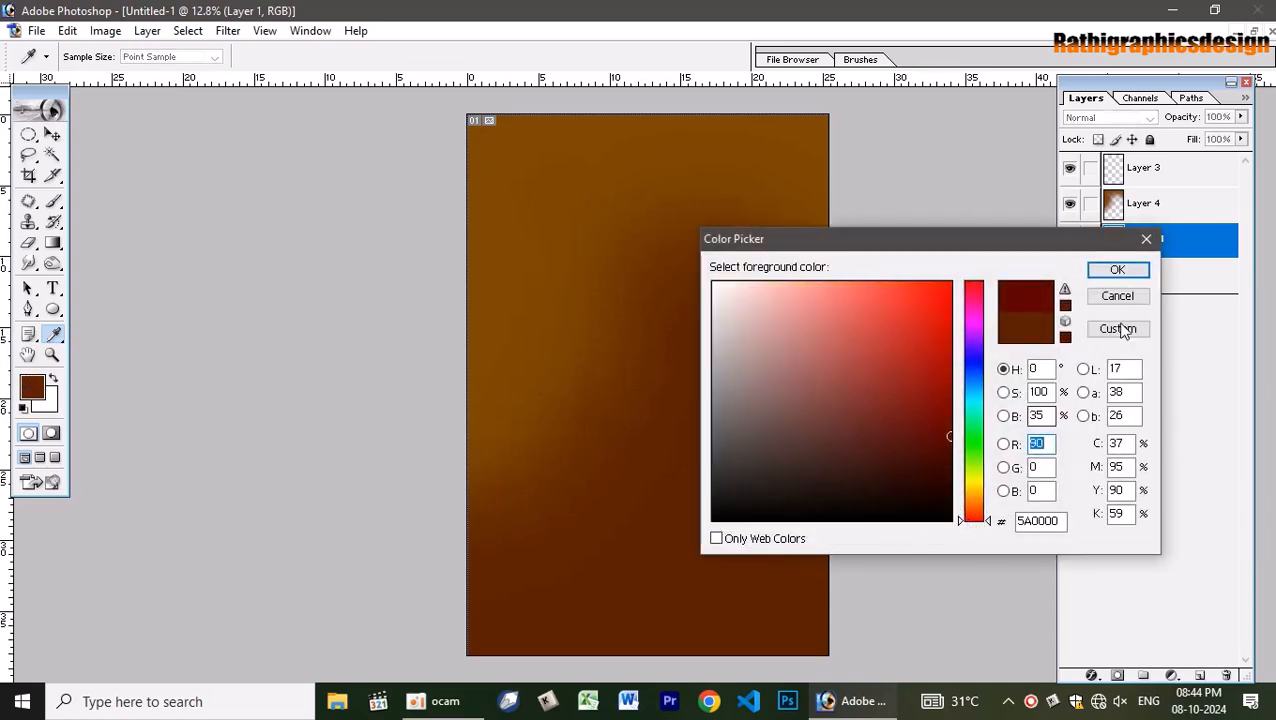
{"action": "left_click", "coordinate": [1117, 270]}
{"action": "key", "text": "b"}
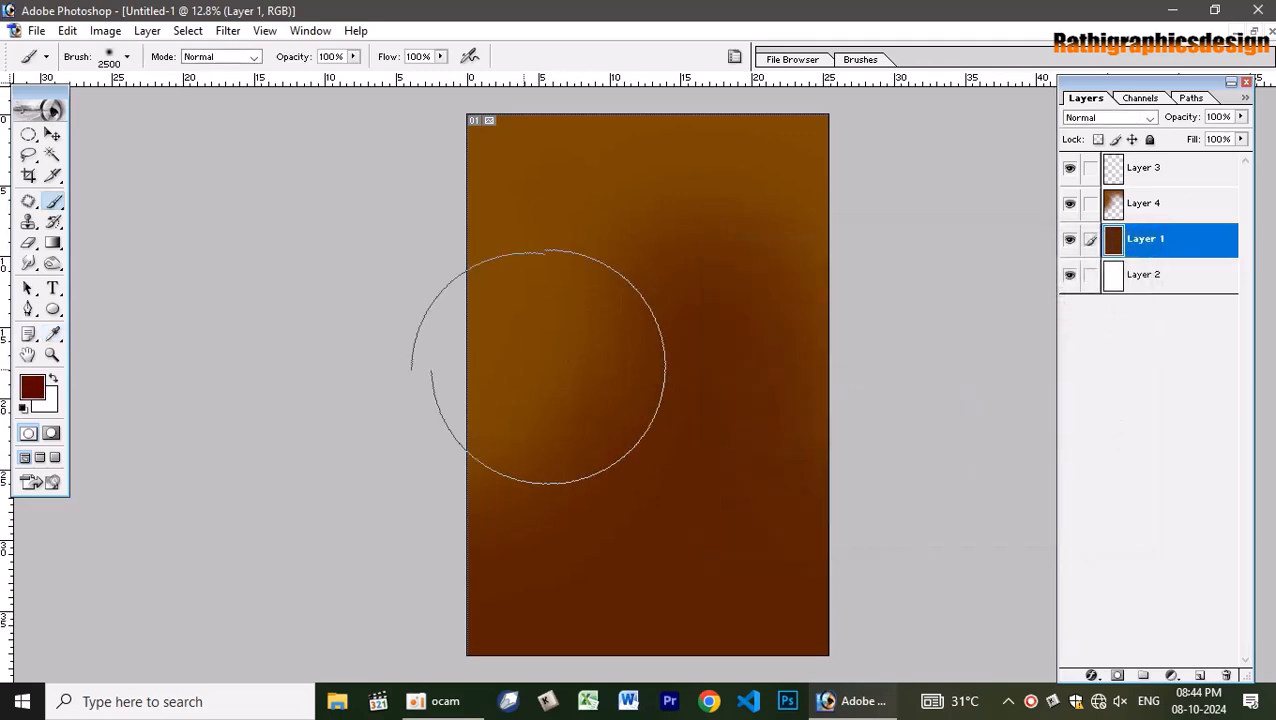
{"action": "key", "text": "alt"}
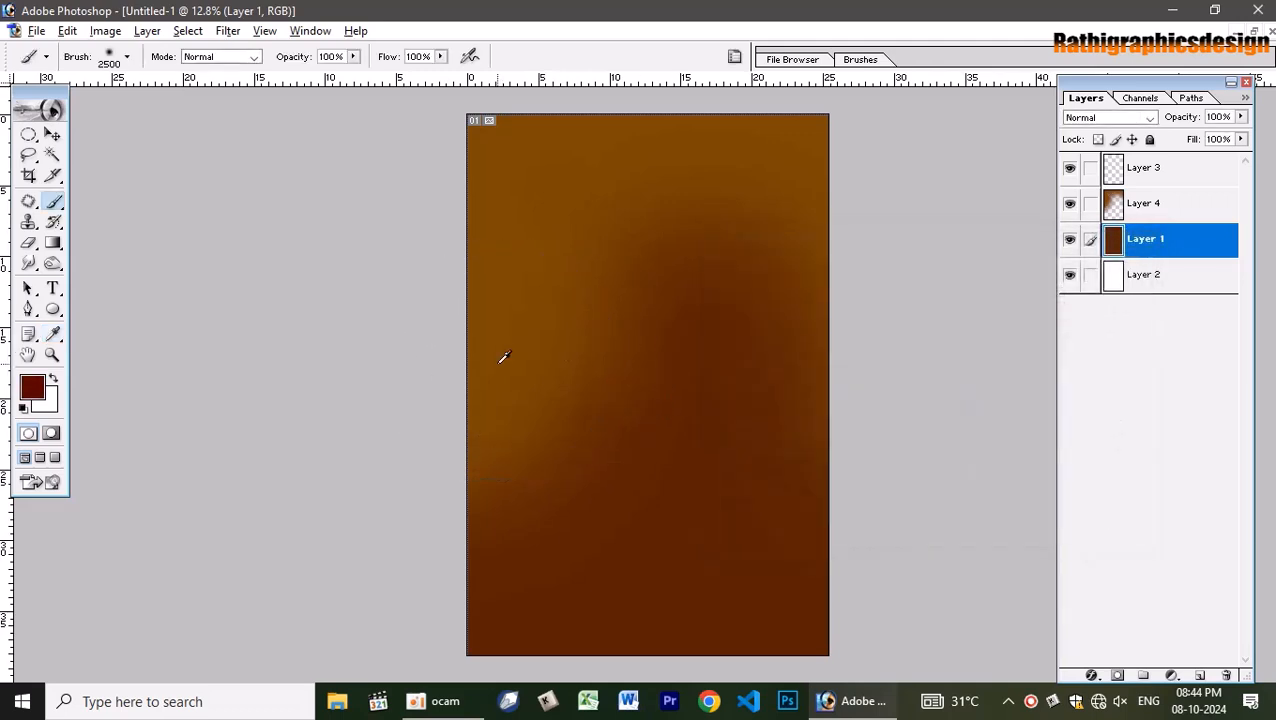
Smudge a mottled texture into Layer 4's golden-brown along the canvas's left, top and right edges at 65% strength, then make Layer 1 active.
{"action": "key", "text": "r"}
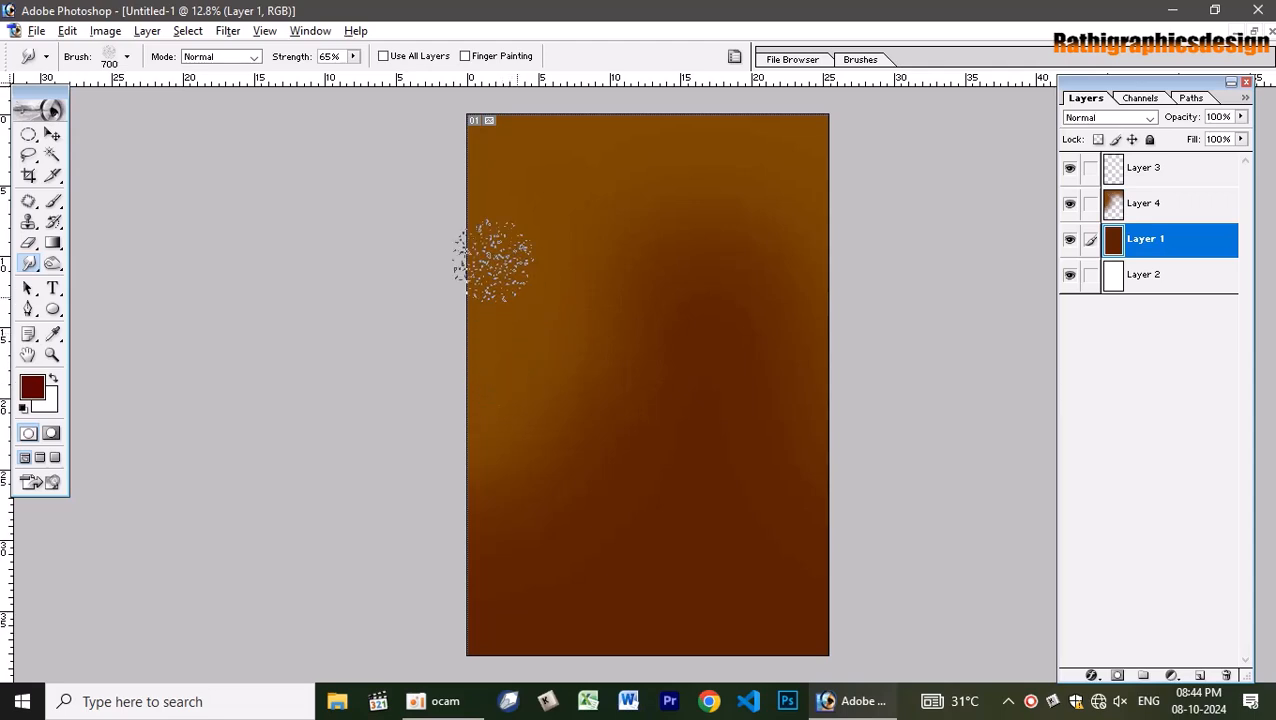
{"action": "left_click", "coordinate": [1118, 216]}
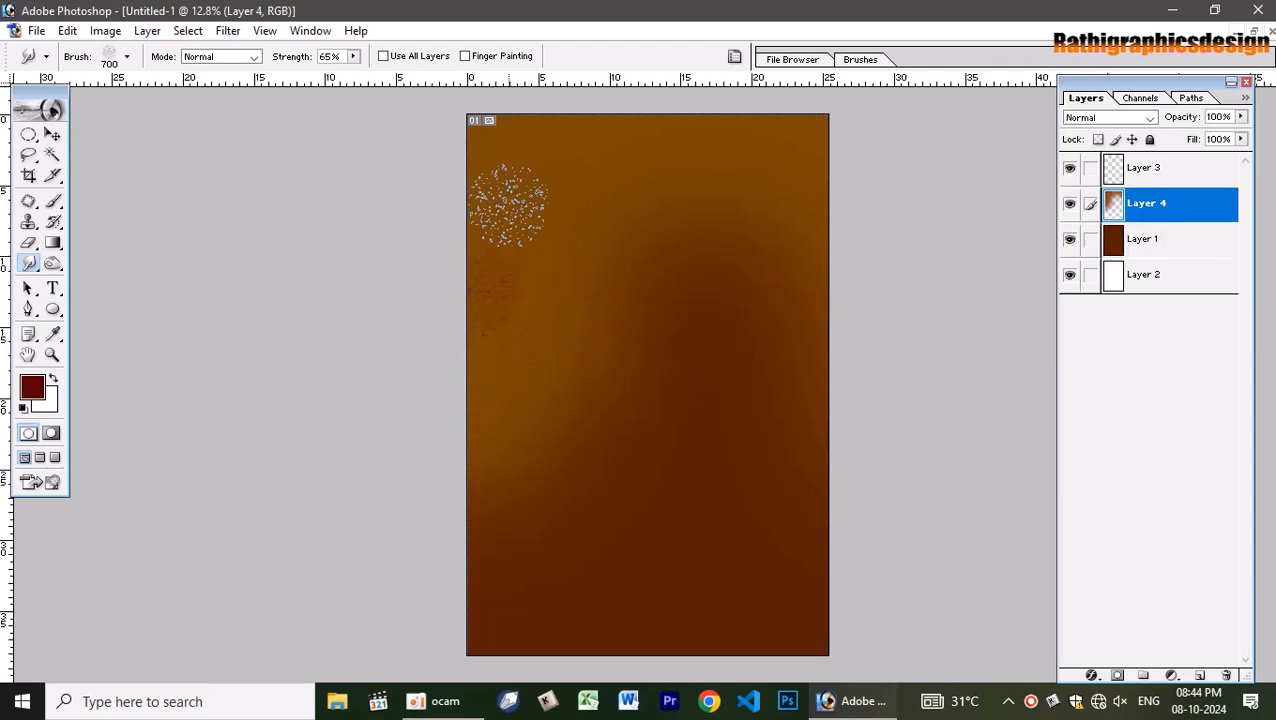
{"action": "mouse_move", "coordinate": [520, 215]}
{"action": "left_mouse_down"}
{"action": "mouse_move", "coordinate": [521, 165]}
{"action": "mouse_move", "coordinate": [618, 134]}
{"action": "mouse_move", "coordinate": [785, 155]}
{"action": "mouse_move", "coordinate": [832, 194]}
{"action": "mouse_move", "coordinate": [817, 265]}
{"action": "left_mouse_up"}
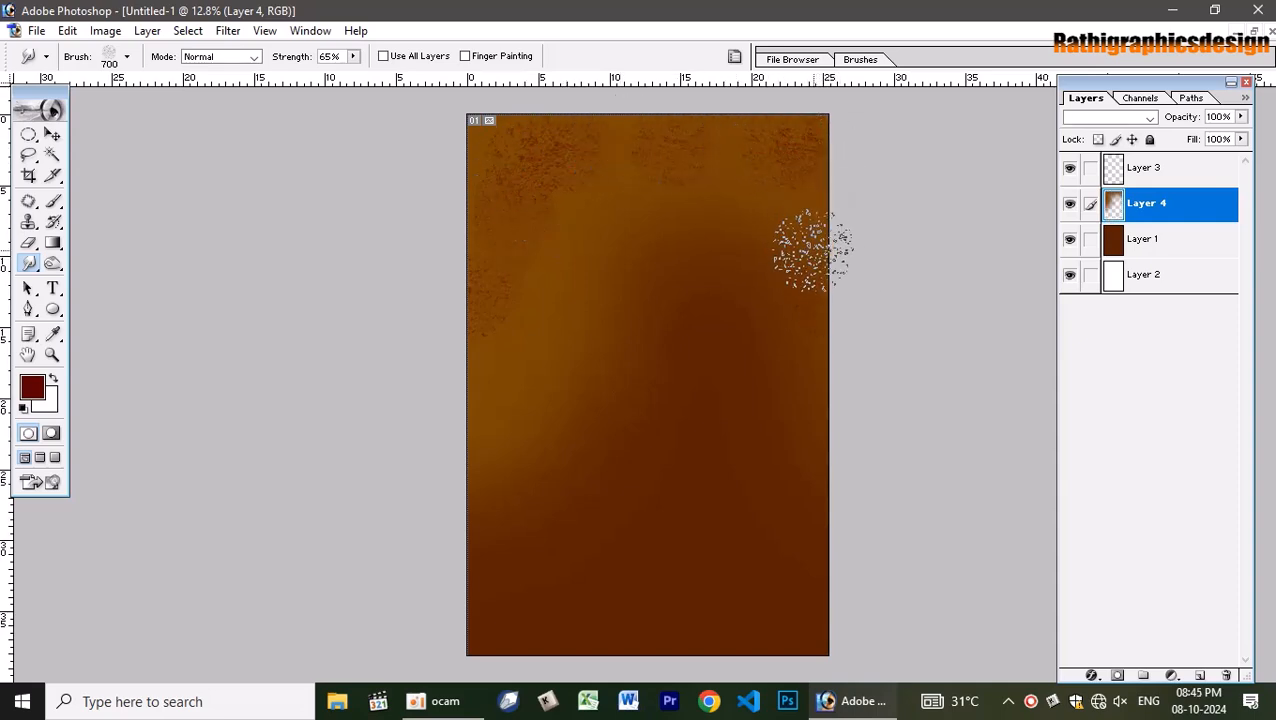
{"action": "mouse_move", "coordinate": [768, 205]}
{"action": "left_mouse_down"}
{"action": "mouse_move", "coordinate": [608, 250]}
{"action": "mouse_move", "coordinate": [580, 281]}
{"action": "mouse_move", "coordinate": [579, 308]}
{"action": "mouse_move", "coordinate": [505, 365]}
{"action": "mouse_move", "coordinate": [517, 370]}
{"action": "mouse_move", "coordinate": [512, 357]}
{"action": "mouse_move", "coordinate": [520, 400]}
{"action": "mouse_move", "coordinate": [492, 426]}
{"action": "mouse_move", "coordinate": [485, 460]}
{"action": "mouse_move", "coordinate": [500, 444]}
{"action": "mouse_move", "coordinate": [479, 389]}
{"action": "mouse_move", "coordinate": [527, 325]}
{"action": "mouse_move", "coordinate": [520, 287]}
{"action": "mouse_move", "coordinate": [475, 241]}
{"action": "mouse_move", "coordinate": [466, 145]}
{"action": "mouse_move", "coordinate": [523, 140]}
{"action": "mouse_move", "coordinate": [497, 238]}
{"action": "mouse_move", "coordinate": [526, 322]}
{"action": "mouse_move", "coordinate": [562, 319]}
{"action": "mouse_move", "coordinate": [480, 288]}
{"action": "mouse_move", "coordinate": [502, 261]}
{"action": "mouse_move", "coordinate": [536, 281]}
{"action": "mouse_move", "coordinate": [492, 255]}
{"action": "mouse_move", "coordinate": [505, 283]}
{"action": "mouse_move", "coordinate": [521, 269]}
{"action": "mouse_move", "coordinate": [522, 235]}
{"action": "mouse_move", "coordinate": [496, 203]}
{"action": "mouse_move", "coordinate": [512, 207]}
{"action": "mouse_move", "coordinate": [593, 152]}
{"action": "mouse_move", "coordinate": [659, 143]}
{"action": "mouse_move", "coordinate": [780, 166]}
{"action": "mouse_move", "coordinate": [820, 244]}
{"action": "mouse_move", "coordinate": [826, 271]}
{"action": "mouse_move", "coordinate": [812, 284]}
{"action": "mouse_move", "coordinate": [711, 230]}
{"action": "mouse_move", "coordinate": [636, 218]}
{"action": "mouse_move", "coordinate": [583, 234]}
{"action": "mouse_move", "coordinate": [590, 329]}
{"action": "mouse_move", "coordinate": [551, 385]}
{"action": "mouse_move", "coordinate": [550, 427]}
{"action": "left_mouse_up"}
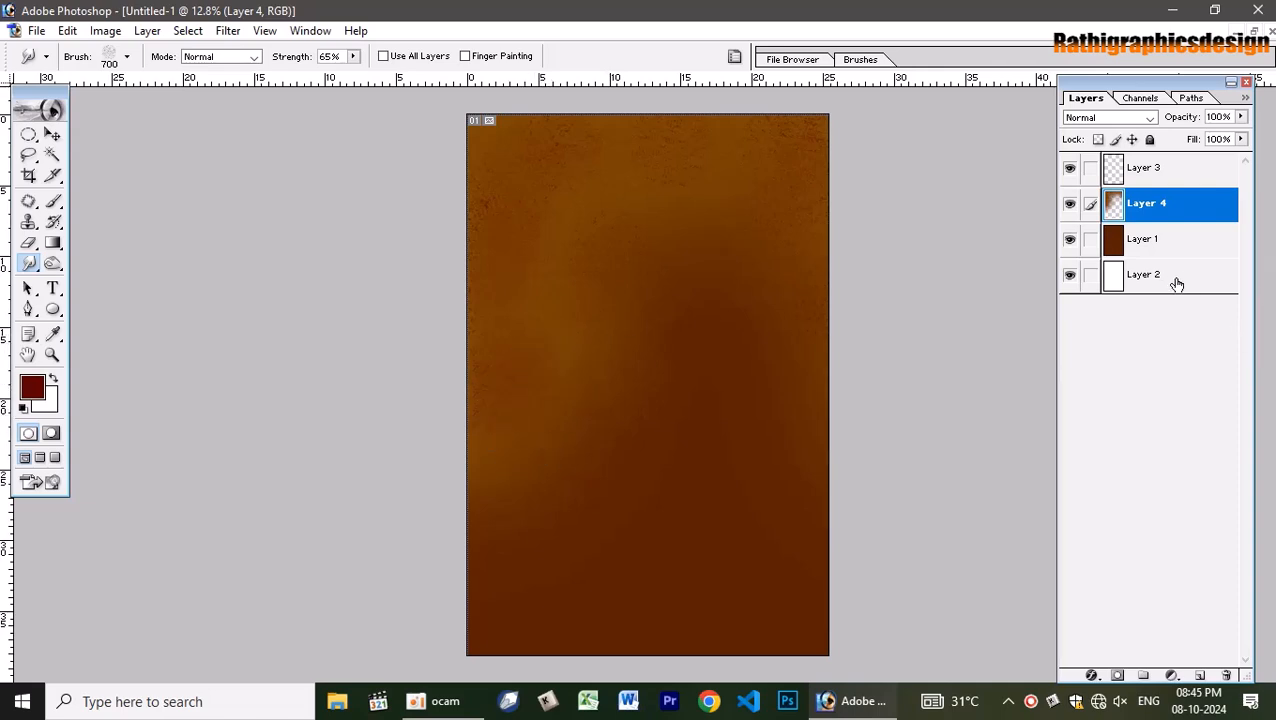
{"action": "left_click", "coordinate": [1174, 248]}
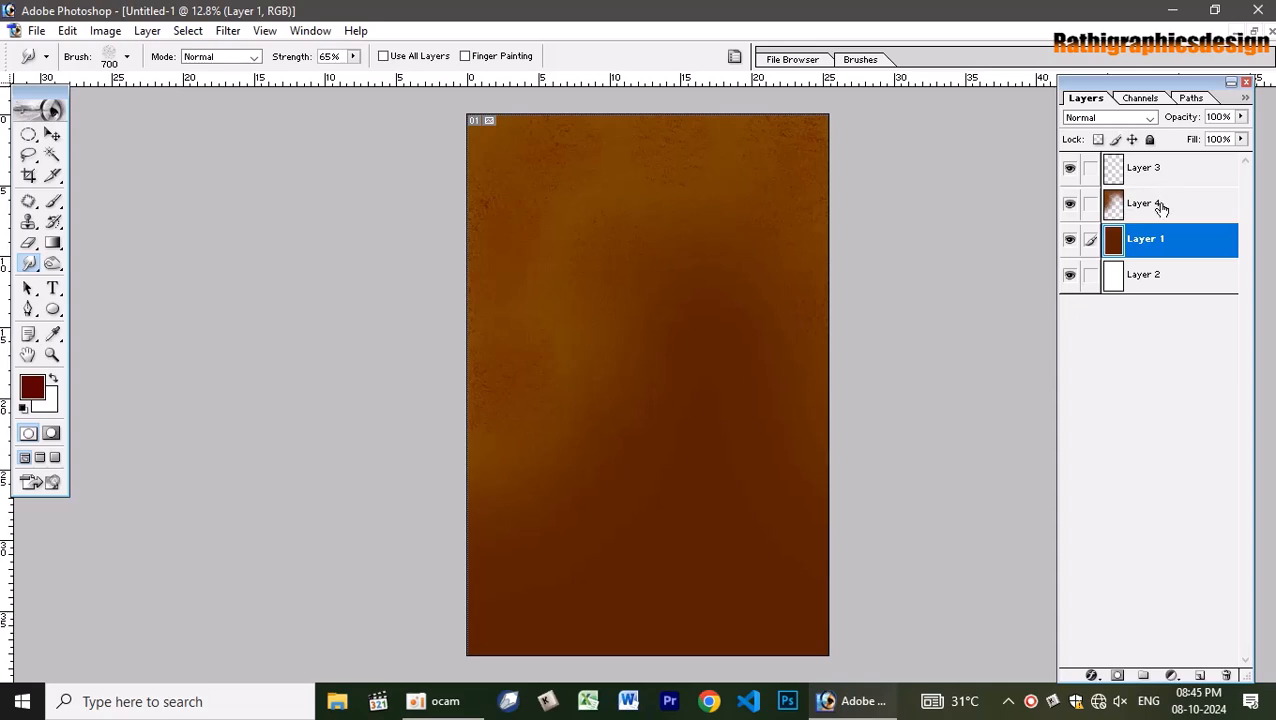
Add a new layer above Layer 4 and paint dark red along the canvas's left, top and right edges with the 2500 px soft brush.
{"action": "left_click", "coordinate": [1160, 207]}
{"action": "key", "text": "ctrl+shift+n"}
{"action": "key", "text": "Return"}
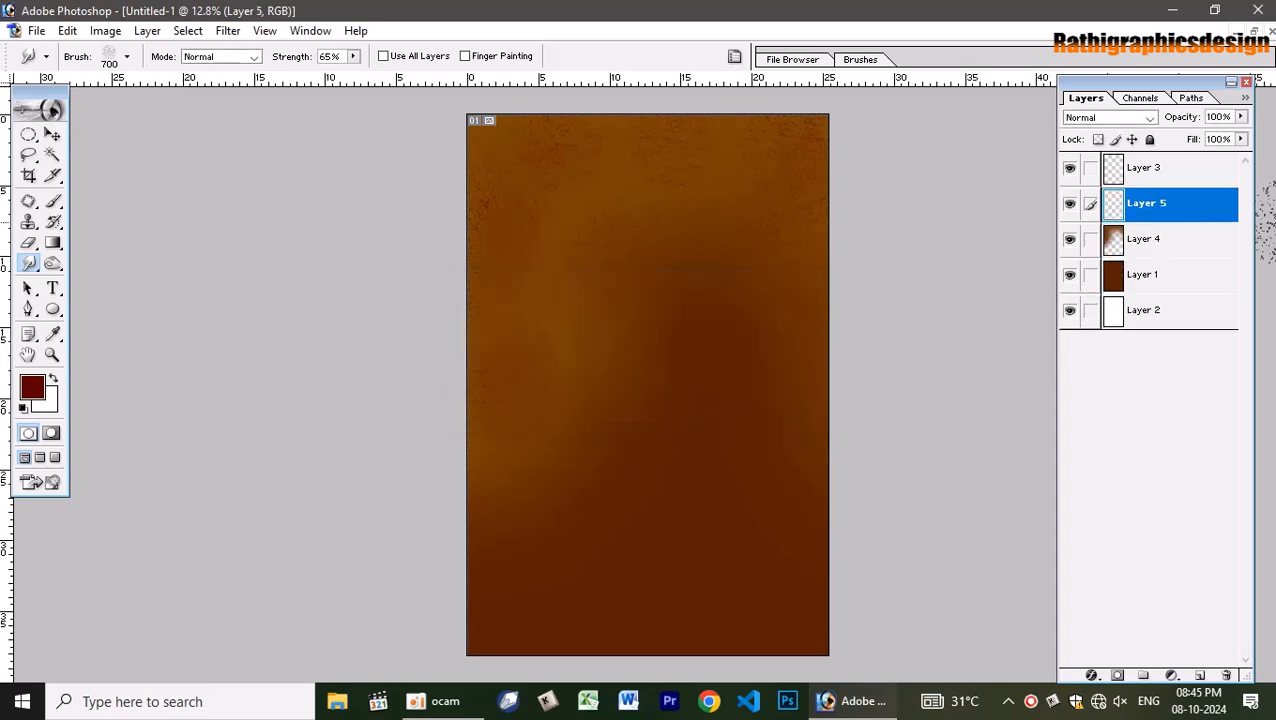
{"action": "left_click", "coordinate": [54, 337]}
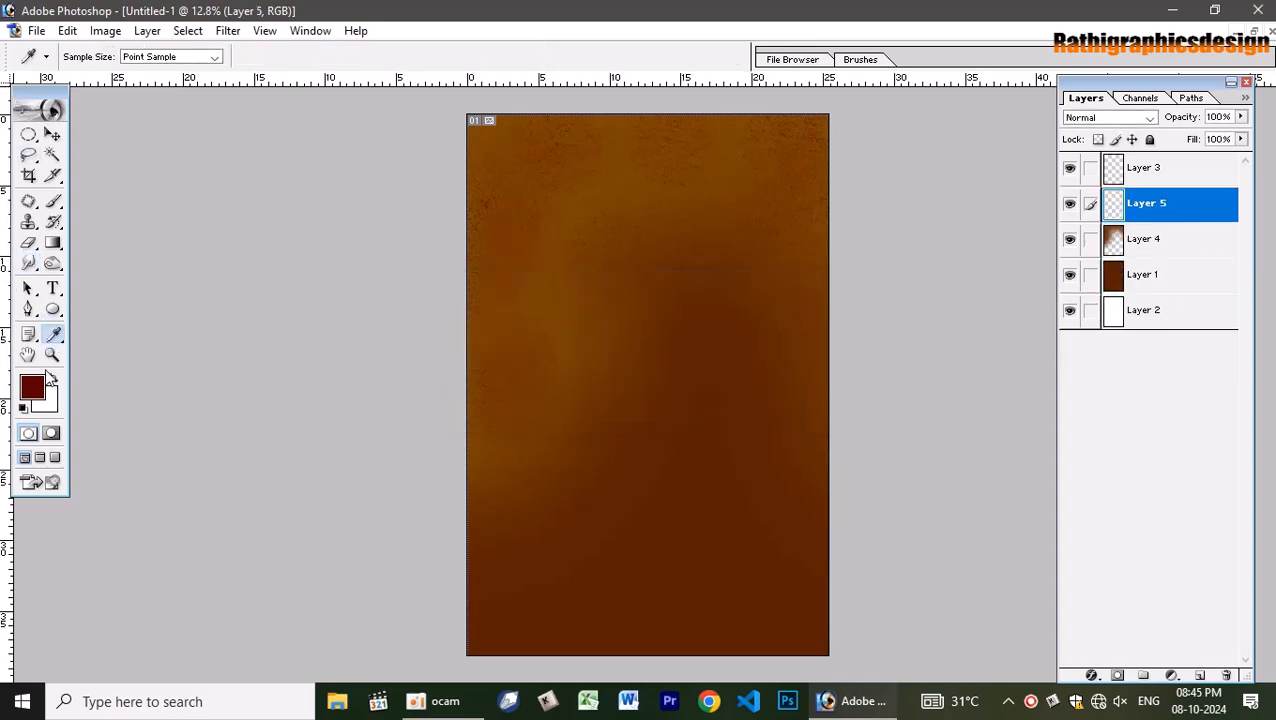
{"action": "left_click", "coordinate": [54, 201]}
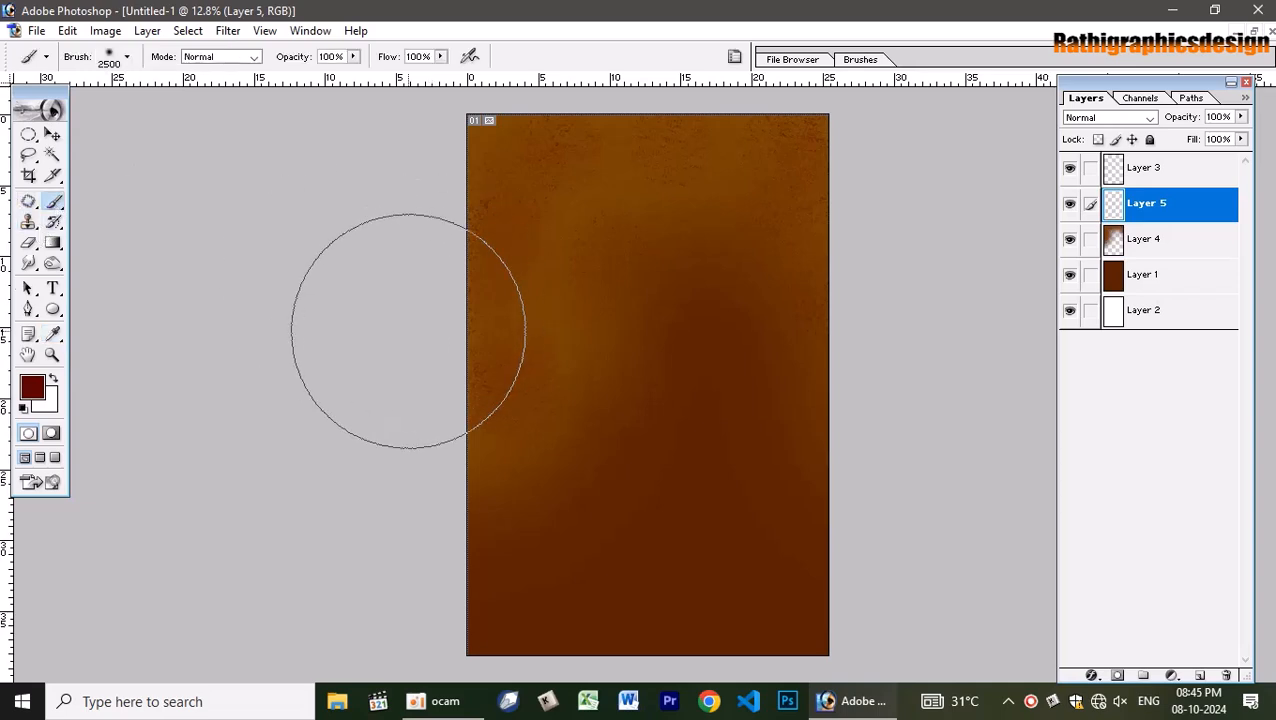
{"action": "mouse_move", "coordinate": [457, 178]}
{"action": "left_mouse_down"}
{"action": "mouse_move", "coordinate": [528, 270]}
{"action": "mouse_move", "coordinate": [559, 166]}
{"action": "mouse_move", "coordinate": [470, 118]}
{"action": "mouse_move", "coordinate": [482, 88]}
{"action": "mouse_move", "coordinate": [772, 90]}
{"action": "mouse_move", "coordinate": [864, 146]}
{"action": "left_mouse_up"}
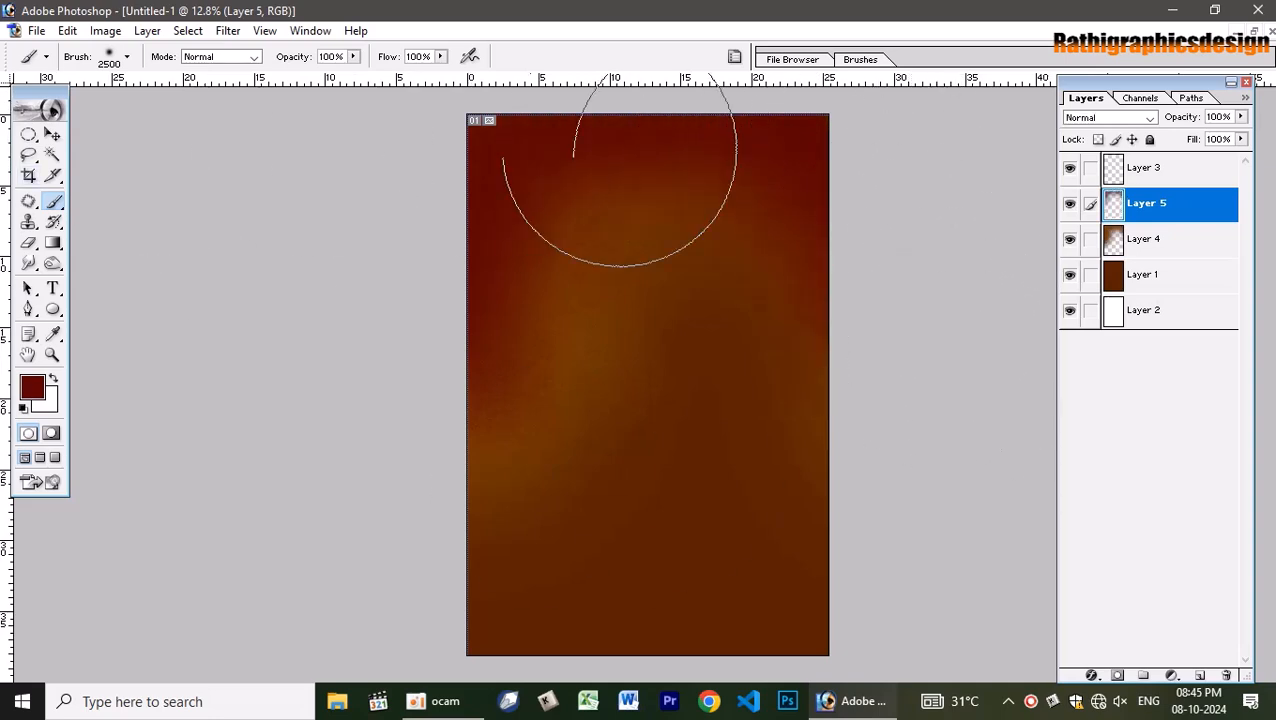
Shift the new layer's dark red paint to orange-red with Hue/Saturation: hue +23, lightness +13 and increased saturation.
{"action": "key", "text": "i"}
{"action": "key", "text": "ctrl+u"}
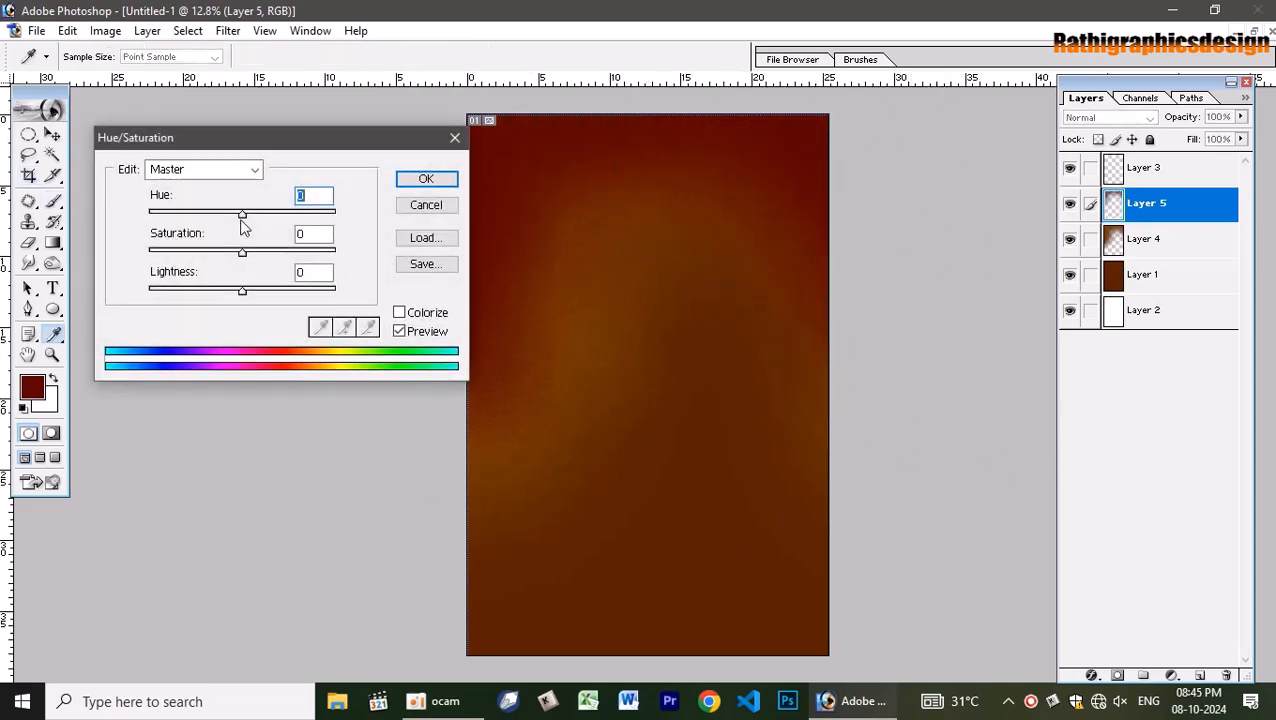
{"action": "left_click_drag", "start_coordinate": [236, 222], "coordinate": [265, 220]}
{"action": "mouse_move", "coordinate": [243, 292]}
{"action": "left_mouse_down"}
{"action": "mouse_move", "coordinate": [290, 300]}
{"action": "mouse_move", "coordinate": [236, 296]}
{"action": "mouse_move", "coordinate": [255, 302]}
{"action": "left_mouse_up"}
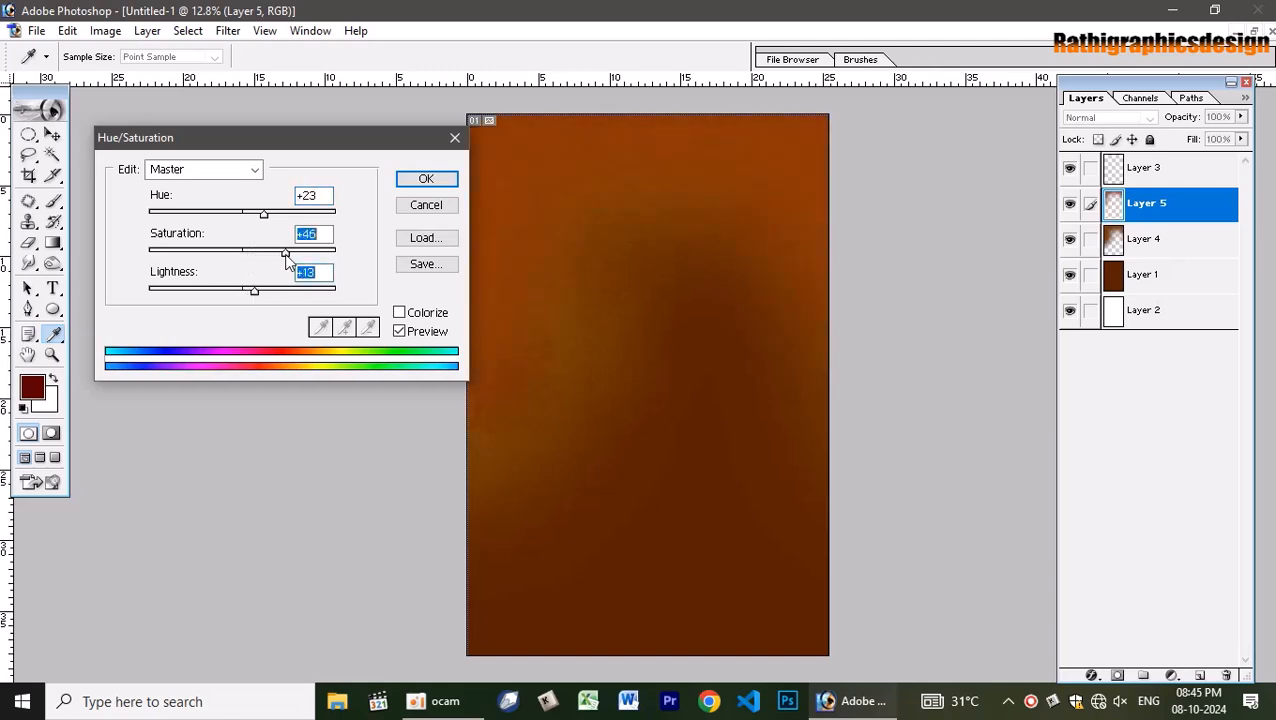
{"action": "left_click", "coordinate": [418, 178]}
Set up the Smudge tool with the hard round 55 px brush, spacing turned off and the size enlarged to 700 px.
{"action": "key", "text": "b"}
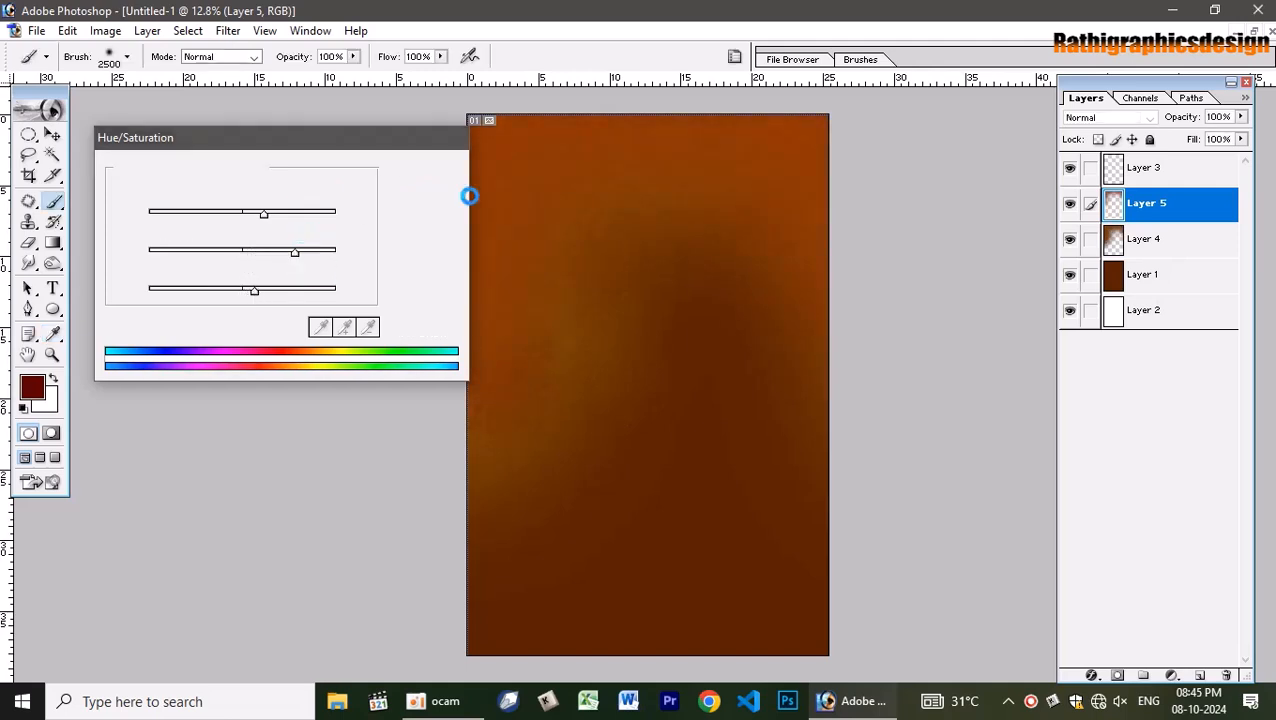
{"action": "key", "text": "r"}
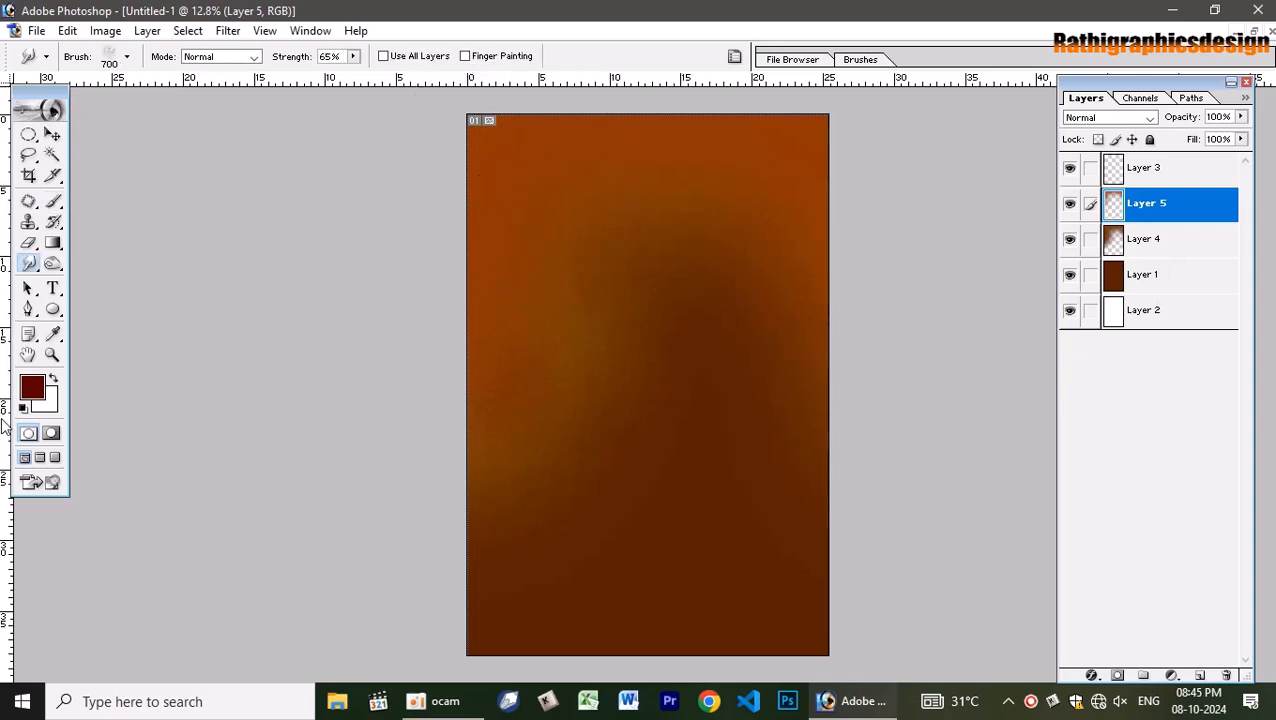
{"action": "left_click", "coordinate": [127, 57]}
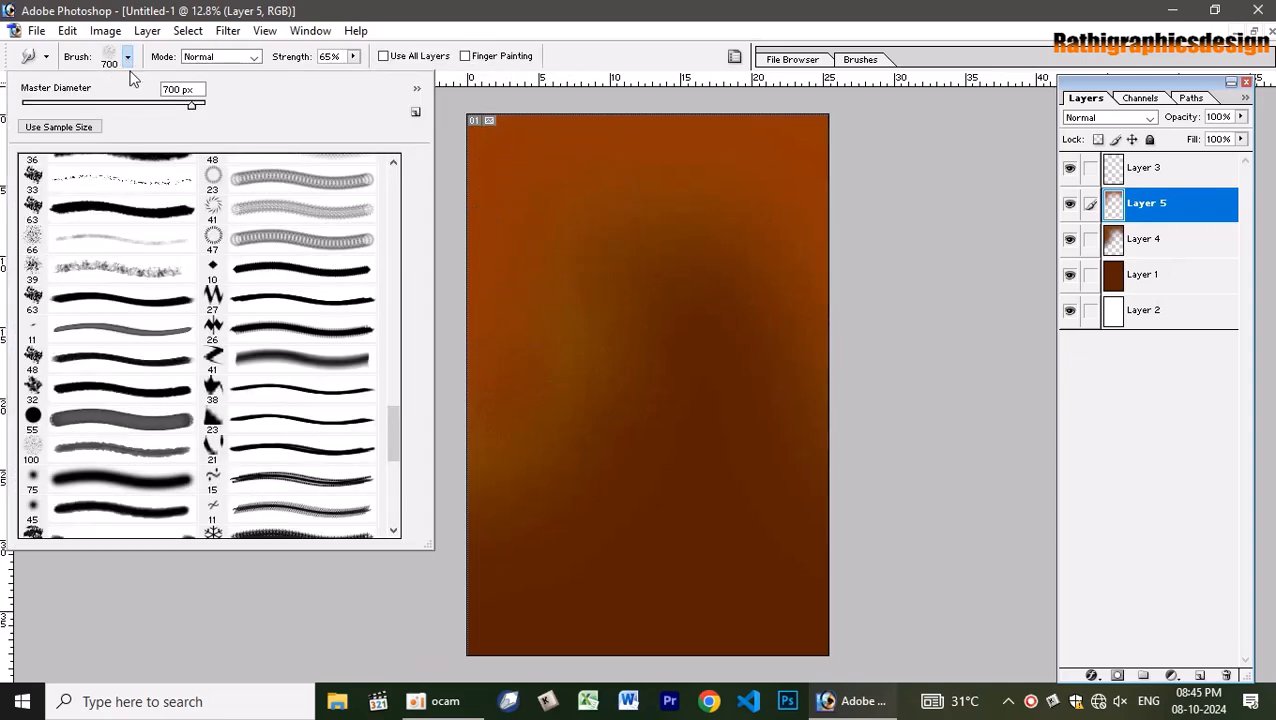
{"action": "left_click", "coordinate": [108, 421]}
{"action": "left_click", "coordinate": [270, 604]}
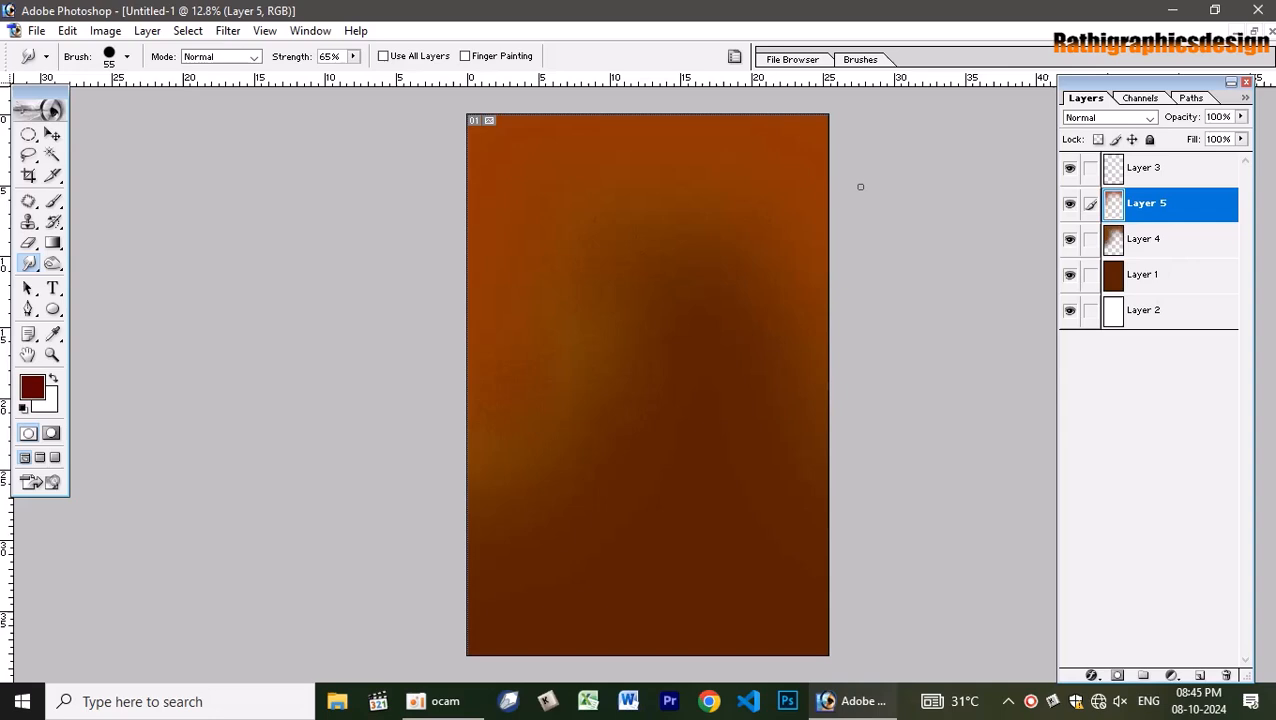
{"action": "left_click", "coordinate": [734, 56]}
{"action": "left_click", "coordinate": [958, 333]}
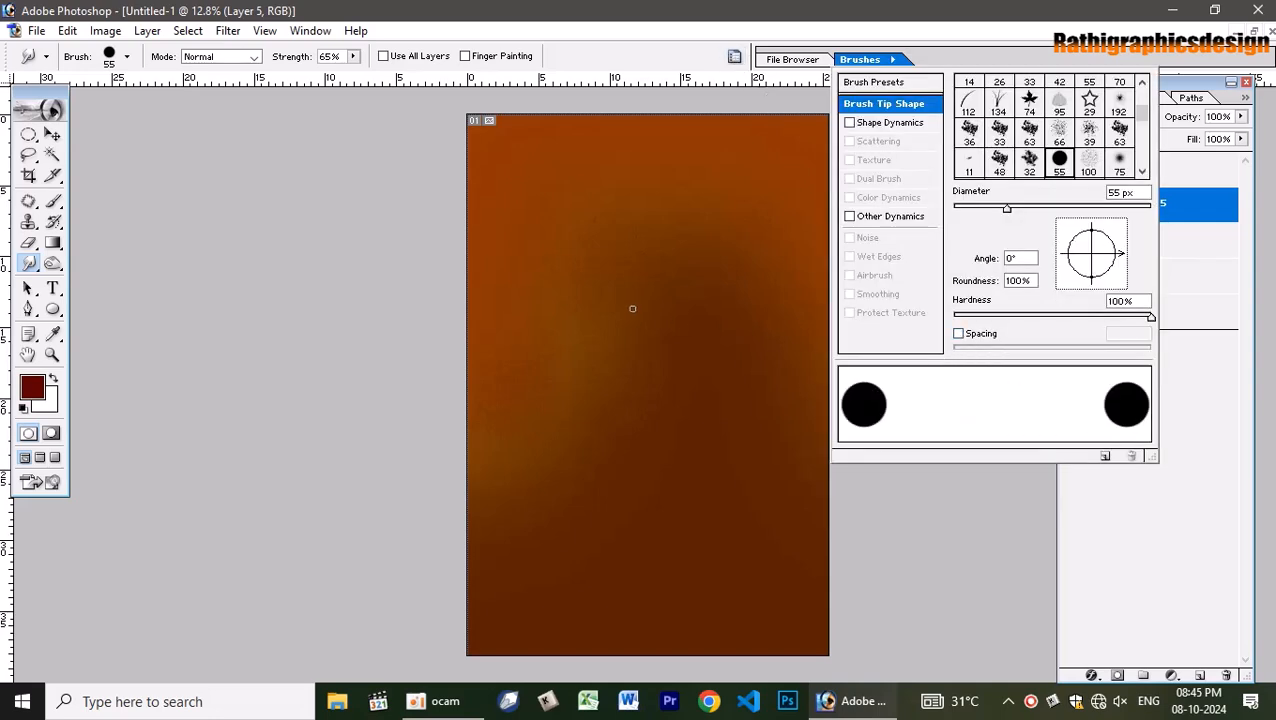
{"action": "left_click", "coordinate": [557, 289]}
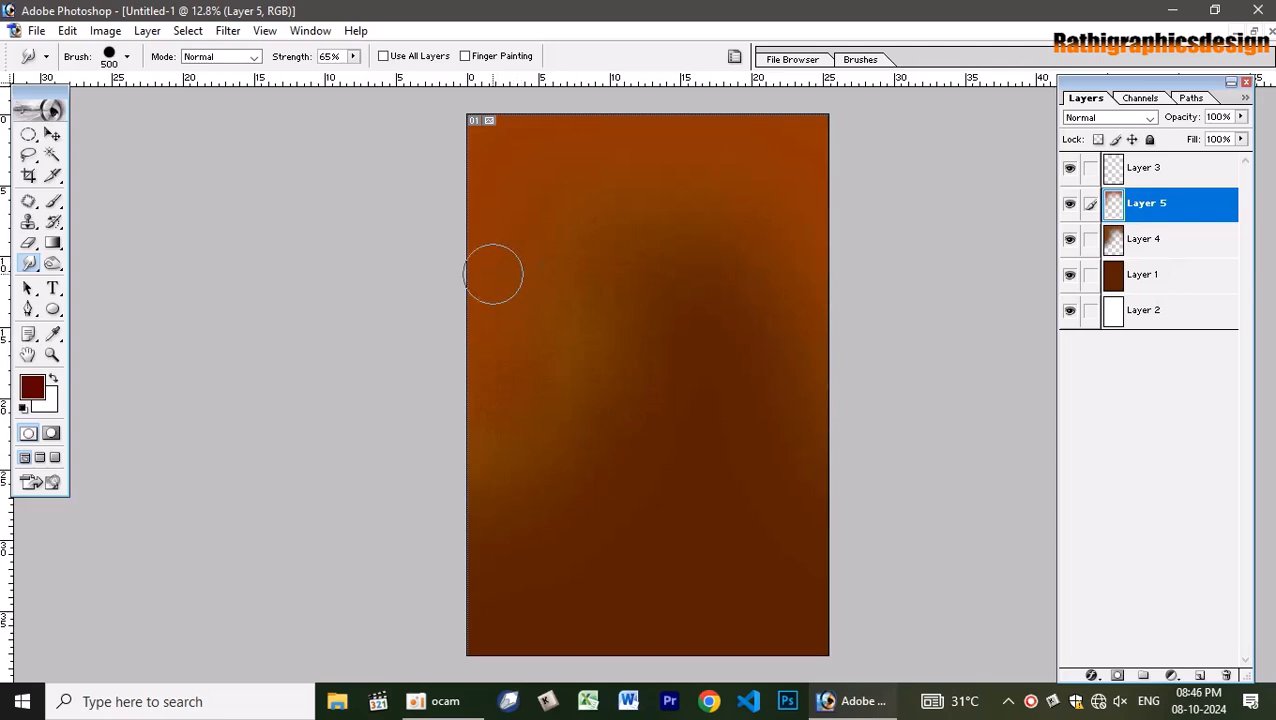
{"action": "key", "text": "bracketright"}
{"action": "key", "text": "bracketright"}
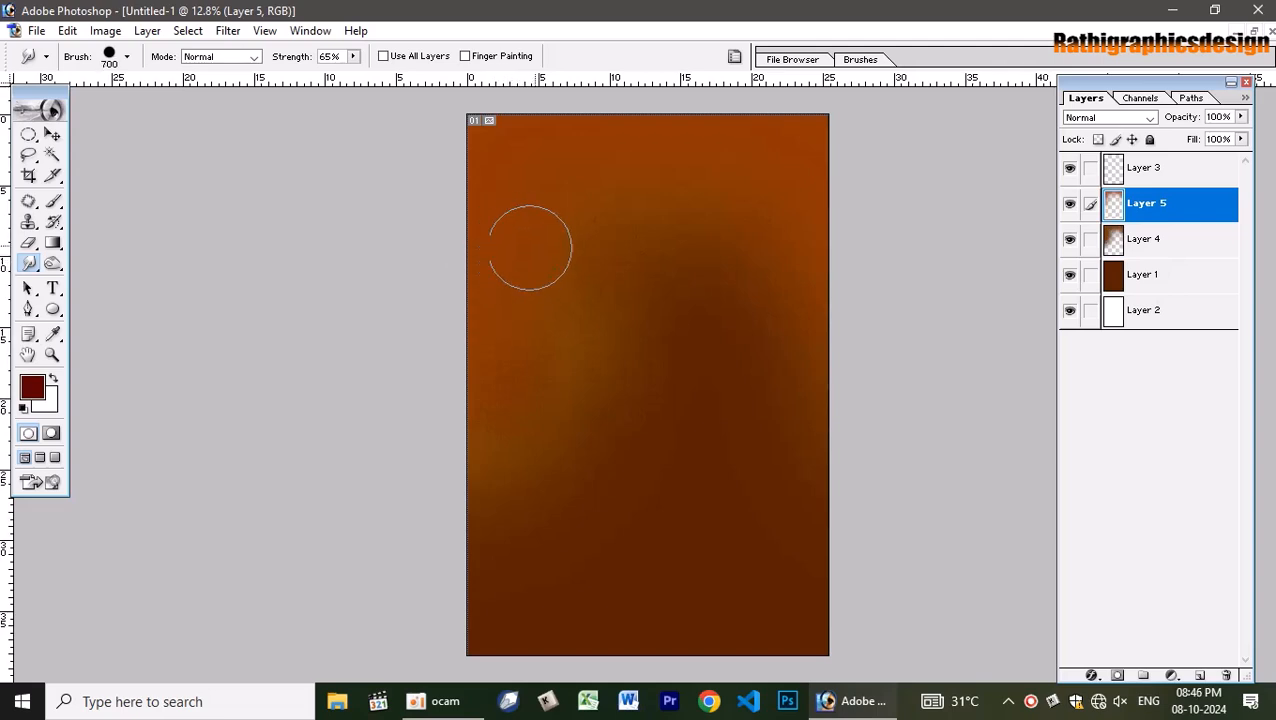
Smudge Layer 5's orange edges and darker middle together at 65% strength with the 700 px brush, switching on Use All Layers.
{"action": "mouse_move", "coordinate": [547, 128]}
{"action": "left_mouse_down"}
{"action": "mouse_move", "coordinate": [590, 208]}
{"action": "mouse_move", "coordinate": [556, 177]}
{"action": "mouse_move", "coordinate": [624, 208]}
{"action": "mouse_move", "coordinate": [655, 168]}
{"action": "mouse_move", "coordinate": [828, 180]}
{"action": "mouse_move", "coordinate": [803, 276]}
{"action": "mouse_move", "coordinate": [700, 239]}
{"action": "mouse_move", "coordinate": [621, 276]}
{"action": "mouse_move", "coordinate": [662, 340]}
{"action": "mouse_move", "coordinate": [740, 373]}
{"action": "mouse_move", "coordinate": [770, 416]}
{"action": "left_mouse_up"}
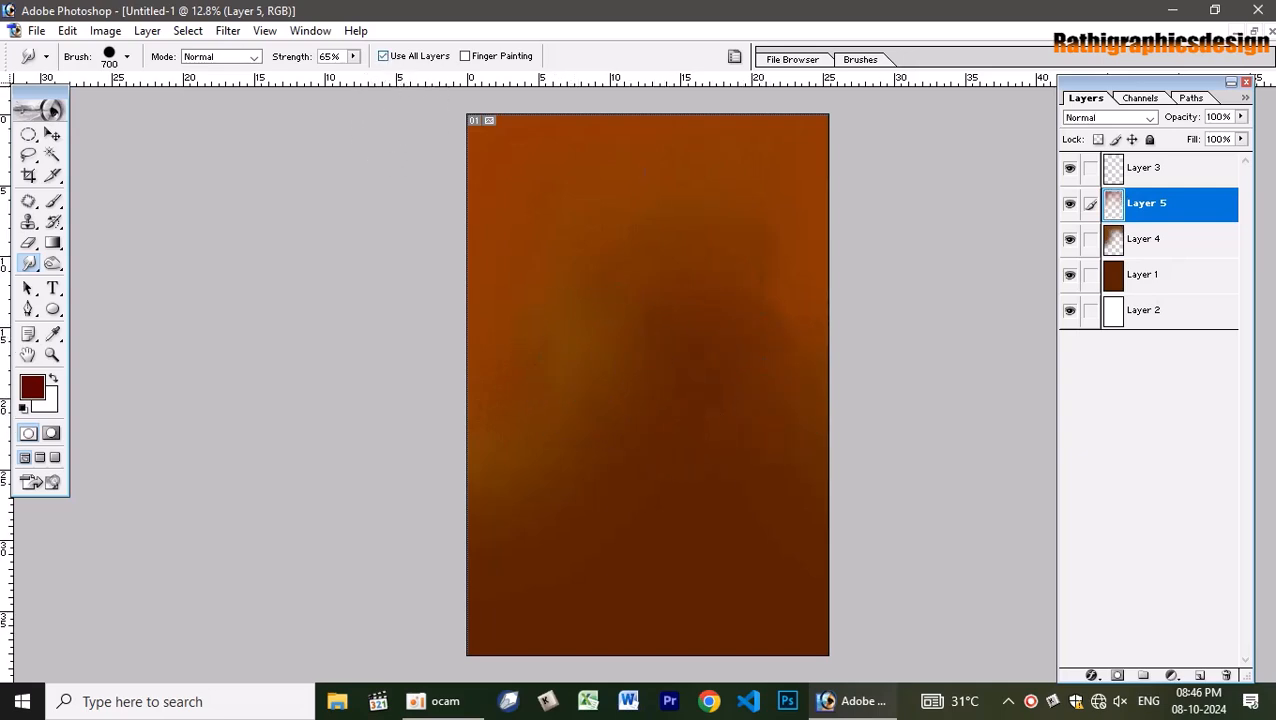
{"action": "mouse_move", "coordinate": [650, 320]}
{"action": "left_mouse_down"}
{"action": "mouse_move", "coordinate": [612, 242]}
{"action": "mouse_move", "coordinate": [621, 367]}
{"action": "mouse_move", "coordinate": [560, 375]}
{"action": "mouse_move", "coordinate": [482, 345]}
{"action": "left_mouse_up"}
{"action": "mouse_move", "coordinate": [705, 290]}
{"action": "left_mouse_down"}
{"action": "mouse_move", "coordinate": [689, 392]}
{"action": "mouse_move", "coordinate": [572, 401]}
{"action": "mouse_move", "coordinate": [512, 472]}
{"action": "mouse_move", "coordinate": [481, 441]}
{"action": "mouse_move", "coordinate": [465, 357]}
{"action": "mouse_move", "coordinate": [504, 299]}
{"action": "left_mouse_up"}
Reduce the smudge brush to 500 px and blend the colors across Layer 5's upper corners, top edge and middle.
{"action": "key", "text": "bracketleft"}
{"action": "key", "text": "bracketleft"}
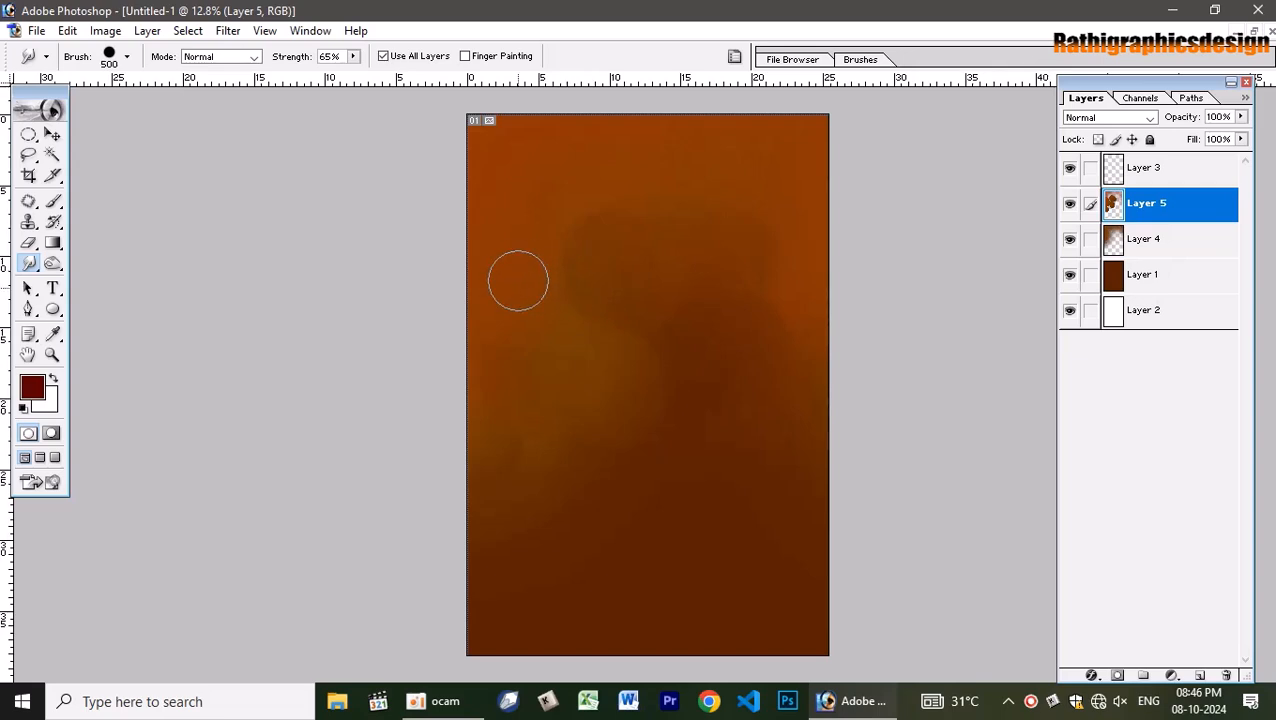
{"action": "mouse_move", "coordinate": [515, 239]}
{"action": "left_mouse_down"}
{"action": "mouse_move", "coordinate": [570, 190]}
{"action": "mouse_move", "coordinate": [533, 215]}
{"action": "mouse_move", "coordinate": [519, 256]}
{"action": "mouse_move", "coordinate": [537, 242]}
{"action": "mouse_move", "coordinate": [534, 198]}
{"action": "mouse_move", "coordinate": [498, 183]}
{"action": "mouse_move", "coordinate": [481, 275]}
{"action": "mouse_move", "coordinate": [495, 317]}
{"action": "mouse_move", "coordinate": [494, 290]}
{"action": "mouse_move", "coordinate": [473, 304]}
{"action": "mouse_move", "coordinate": [519, 174]}
{"action": "left_mouse_up"}
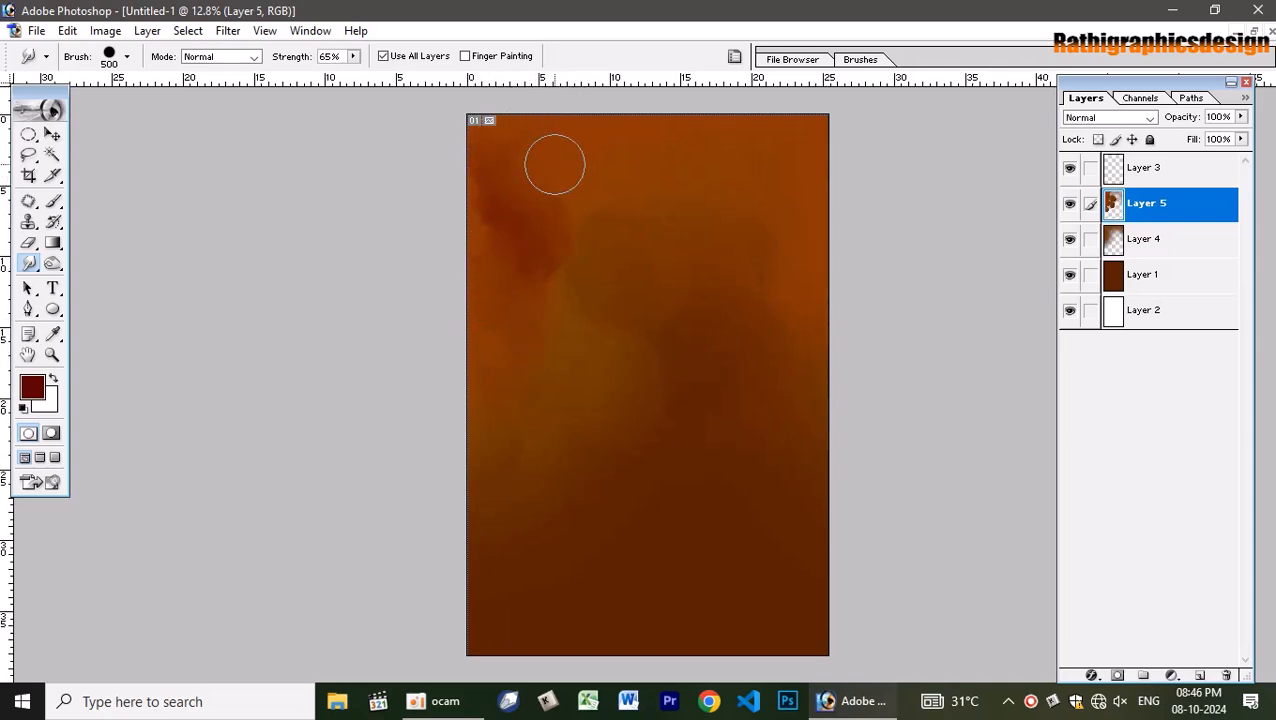
{"action": "mouse_move", "coordinate": [589, 163]}
{"action": "left_mouse_down"}
{"action": "mouse_move", "coordinate": [598, 142]}
{"action": "mouse_move", "coordinate": [527, 152]}
{"action": "mouse_move", "coordinate": [528, 195]}
{"action": "mouse_move", "coordinate": [604, 142]}
{"action": "mouse_move", "coordinate": [660, 128]}
{"action": "mouse_move", "coordinate": [697, 161]}
{"action": "left_mouse_up"}
{"action": "mouse_move", "coordinate": [738, 198]}
{"action": "left_mouse_down"}
{"action": "mouse_move", "coordinate": [781, 324]}
{"action": "mouse_move", "coordinate": [783, 308]}
{"action": "mouse_move", "coordinate": [750, 287]}
{"action": "mouse_move", "coordinate": [761, 300]}
{"action": "mouse_move", "coordinate": [815, 195]}
{"action": "left_mouse_up"}
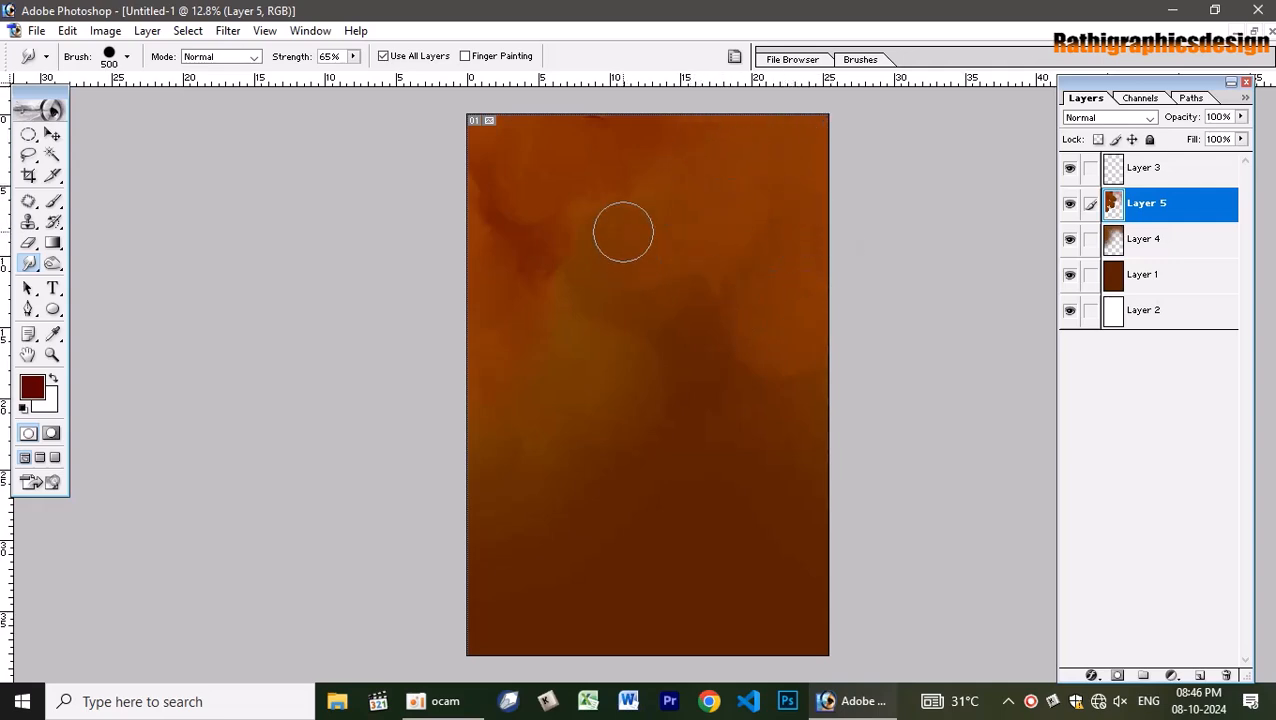
{"action": "mouse_move", "coordinate": [623, 232]}
{"action": "left_mouse_down"}
{"action": "mouse_move", "coordinate": [539, 248]}
{"action": "mouse_move", "coordinate": [506, 276]}
{"action": "mouse_move", "coordinate": [492, 209]}
{"action": "mouse_move", "coordinate": [527, 290]}
{"action": "mouse_move", "coordinate": [649, 354]}
{"action": "mouse_move", "coordinate": [670, 383]}
{"action": "left_mouse_up"}
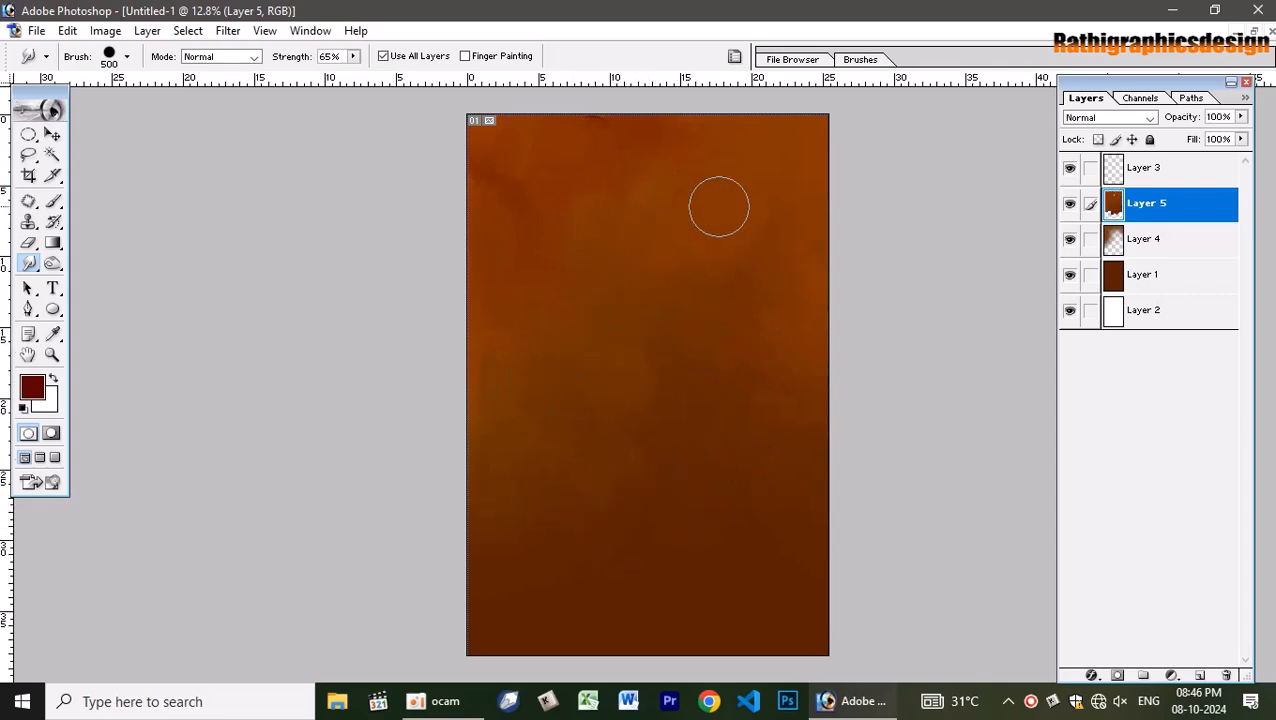
Try successive blend modes on Layer 5 and settle on Luminosity.
{"action": "left_click", "coordinate": [1126, 121]}
{"action": "left_click", "coordinate": [1127, 121]}
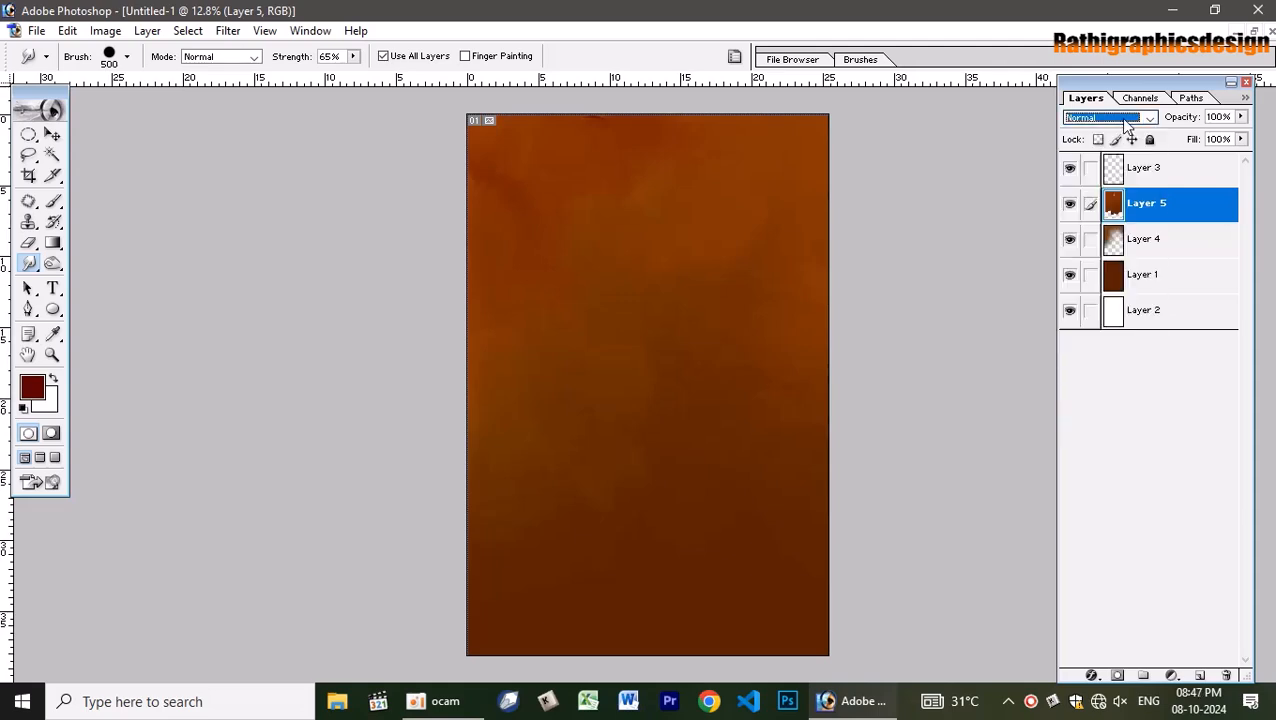
{"action": "key", "text": "Down"}
{"action": "key", "text": "Down"}
{"action": "key", "text": "Down"}
{"action": "key", "text": "Down"}
{"action": "key", "text": "Down"}
{"action": "key", "text": "Down"}
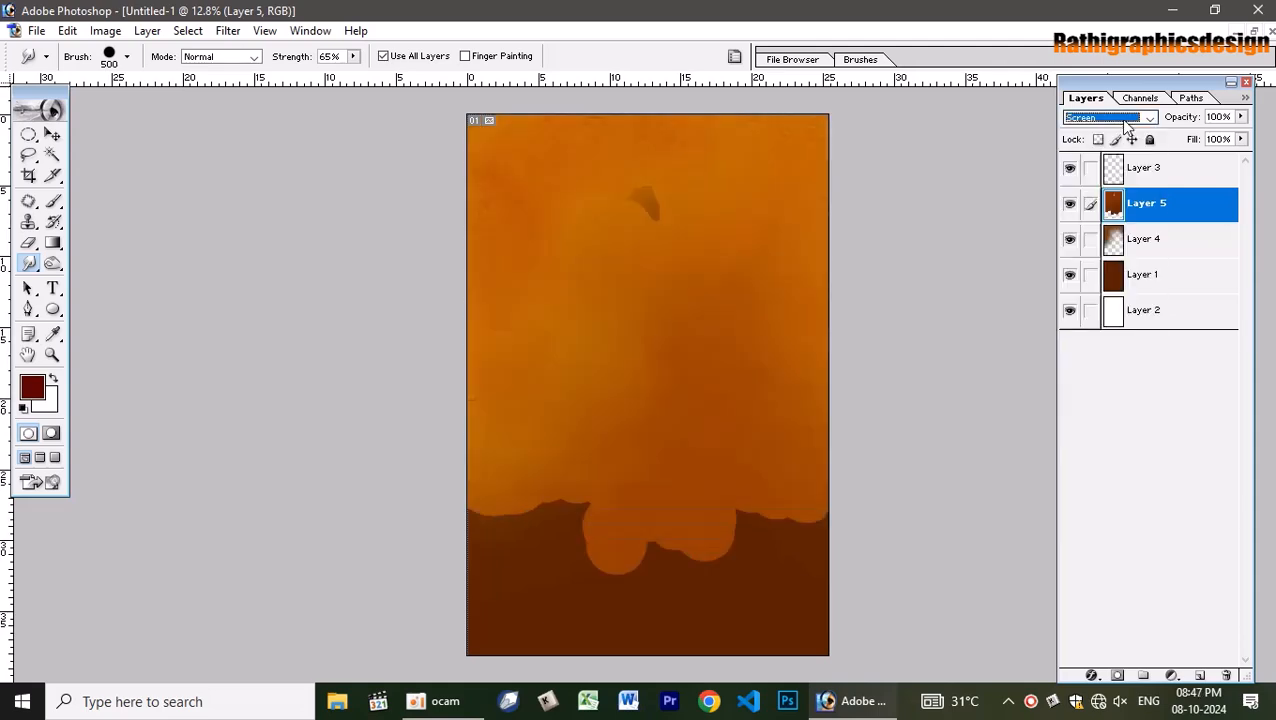
{"action": "key", "text": "Down"}
{"action": "key", "text": "Down"}
{"action": "key", "text": "Down"}
{"action": "key", "text": "Down"}
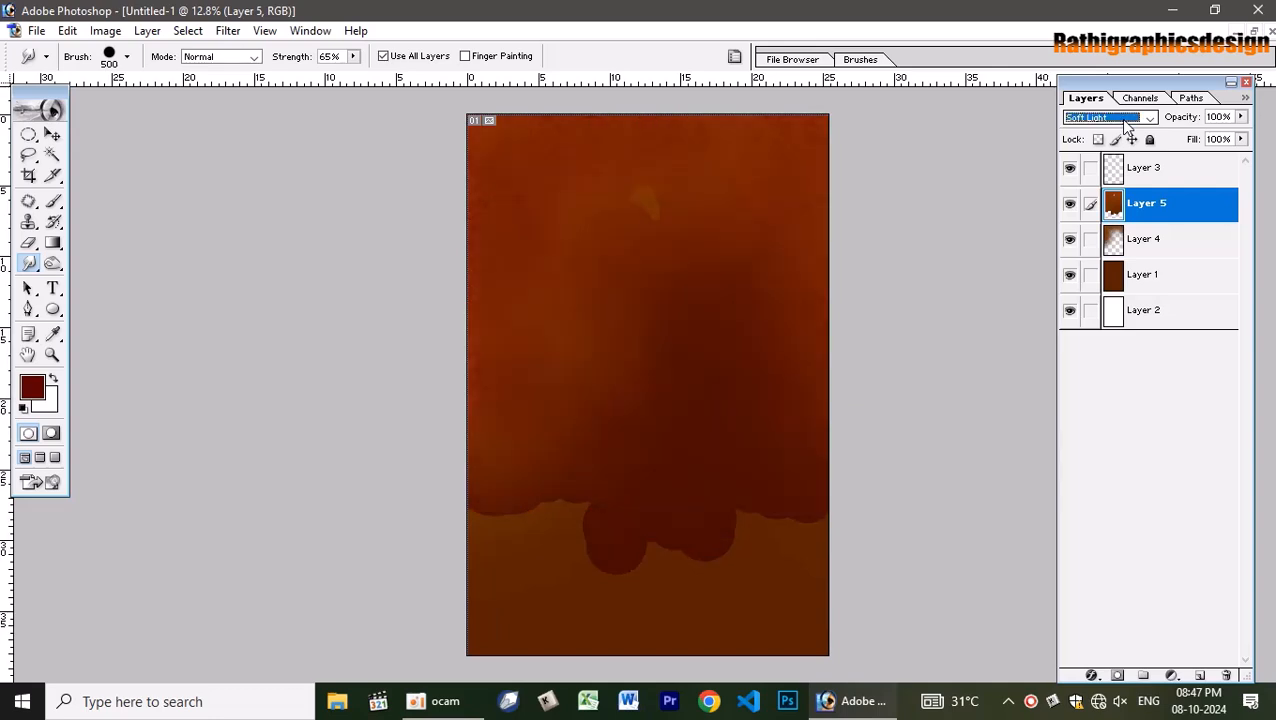
{"action": "key", "text": "Down"}
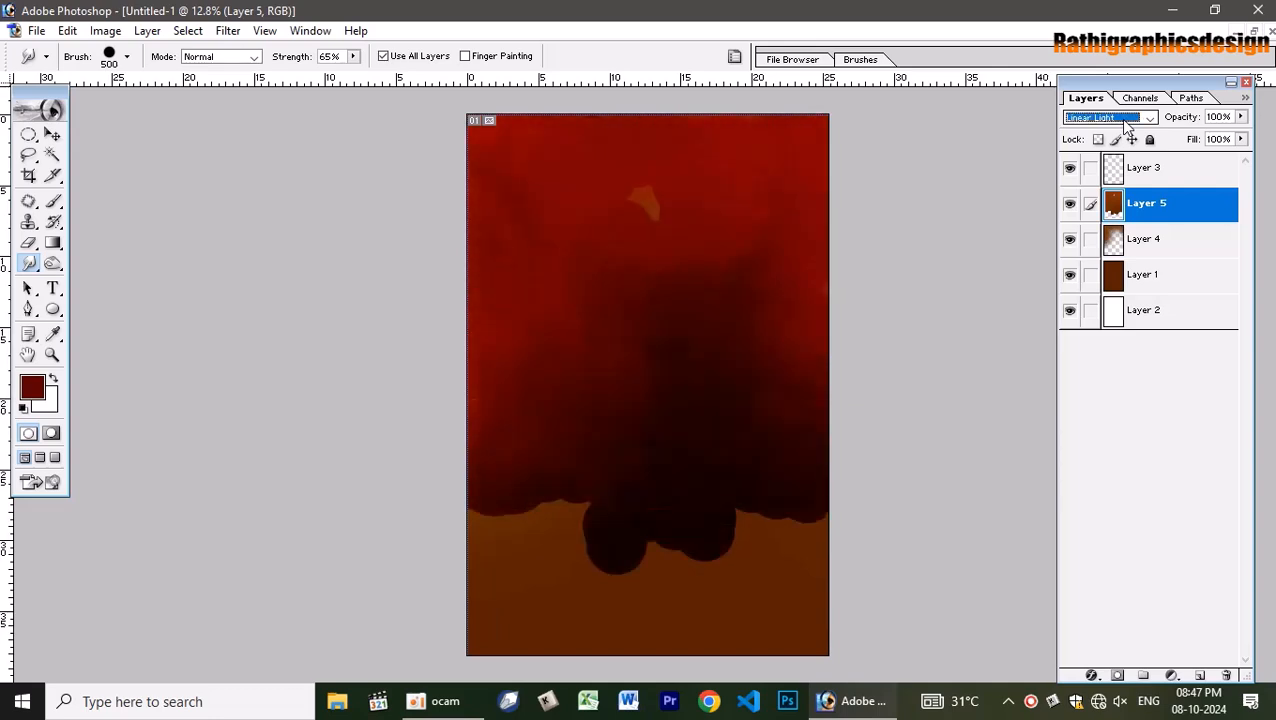
{"action": "key", "text": "Down"}
{"action": "key", "text": "Down"}
{"action": "key", "text": "Down"}
{"action": "key", "text": "Down"}
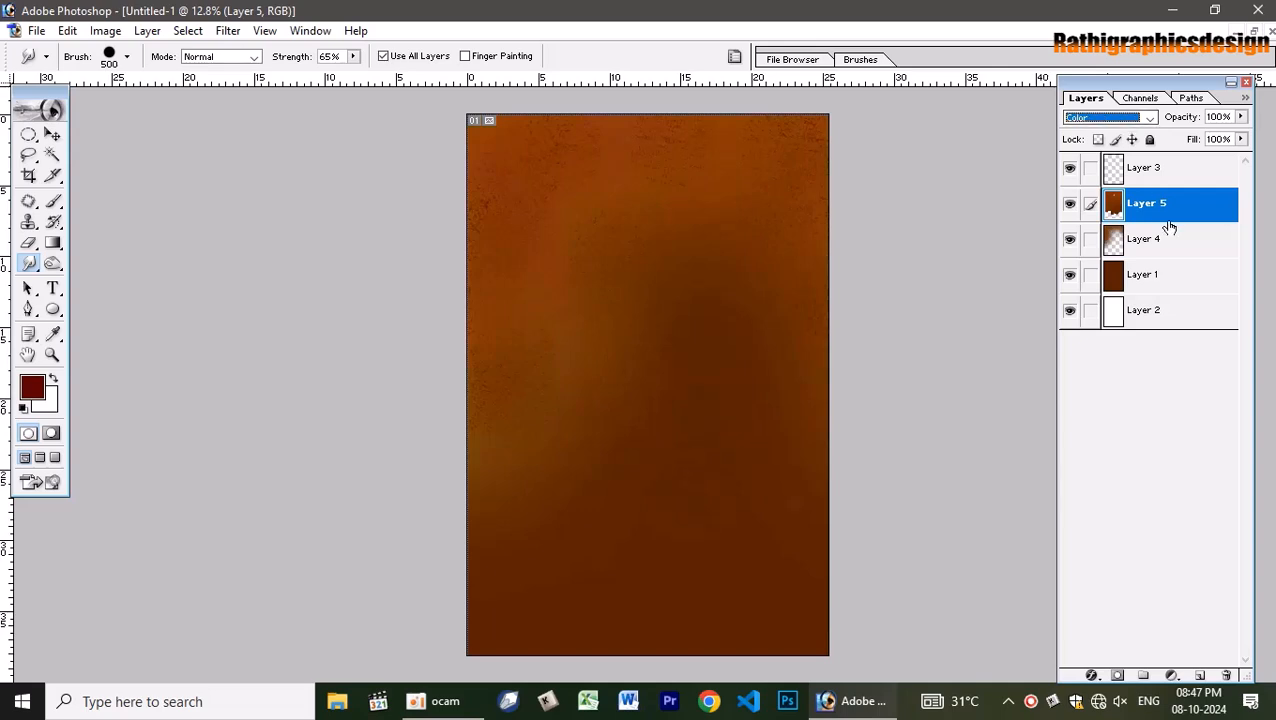
{"action": "key", "text": "Down"}
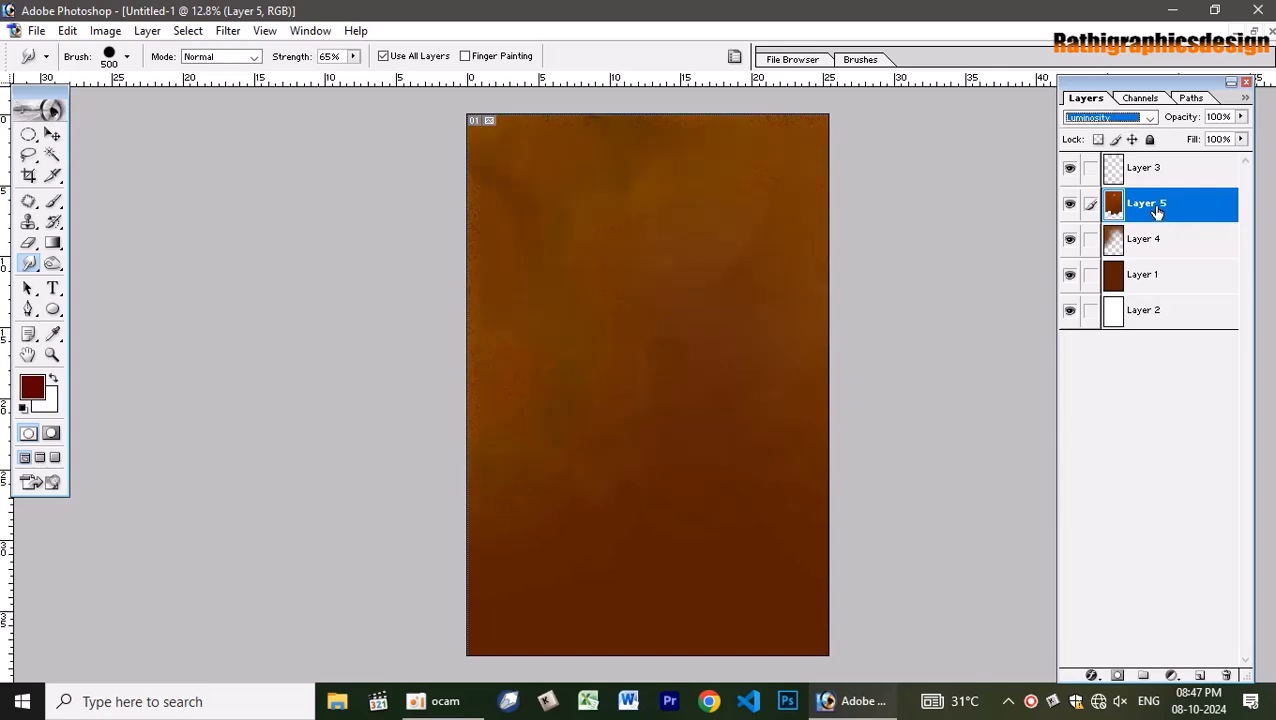
Compare blend modes on Layer 4 and set it to Color Dodge.
{"action": "left_click", "coordinate": [1157, 240]}
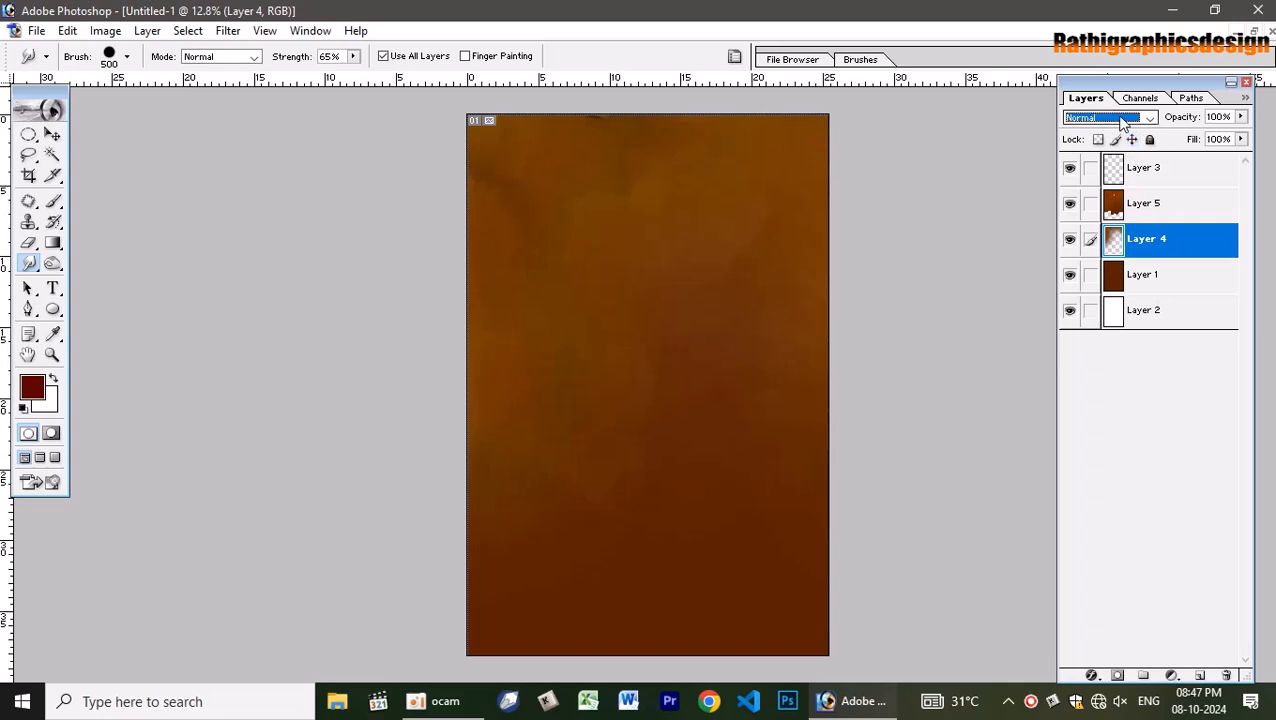
{"action": "key", "text": "Down"}
{"action": "key", "text": "Down"}
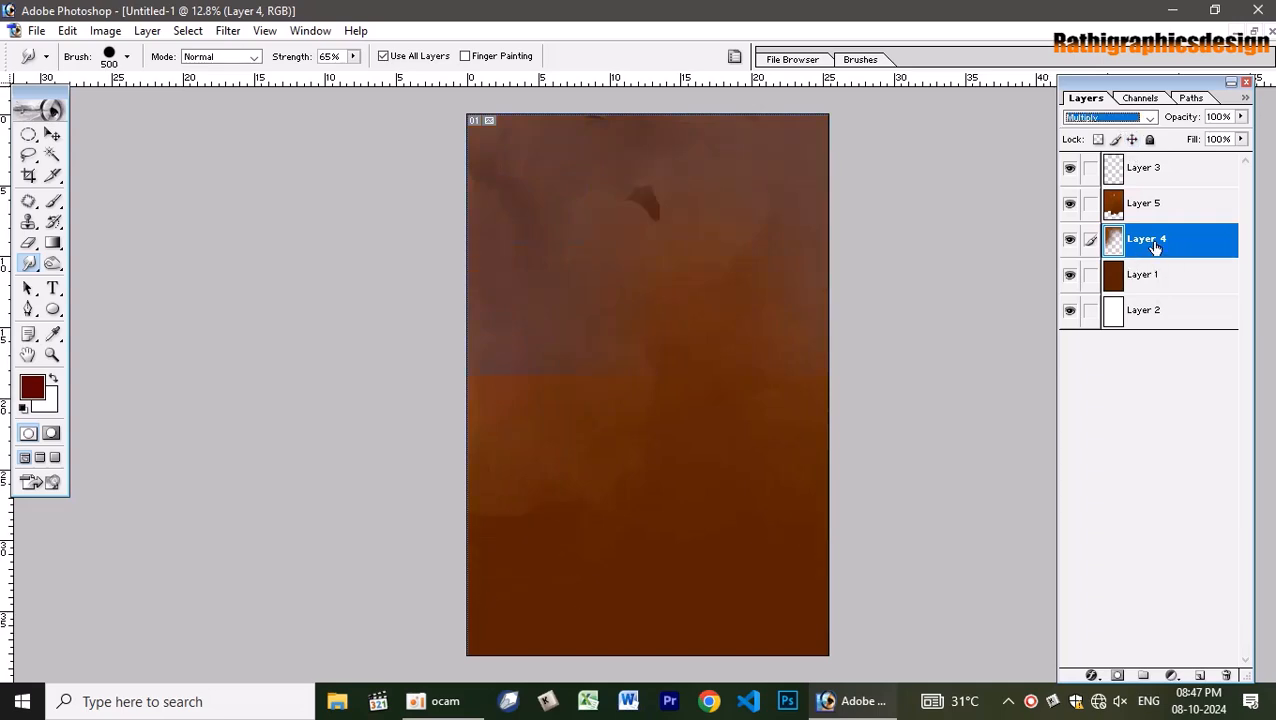
{"action": "key", "text": "Down"}
{"action": "key", "text": "Down"}
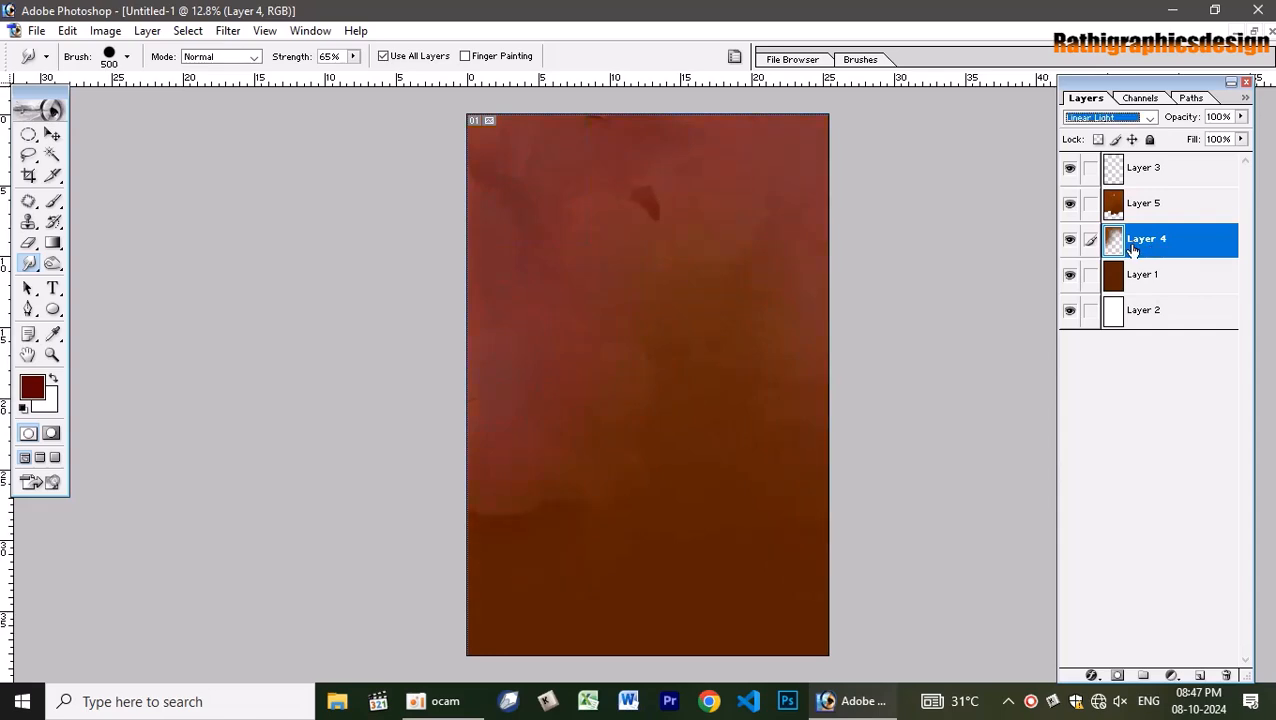
{"action": "key", "text": "Down"}
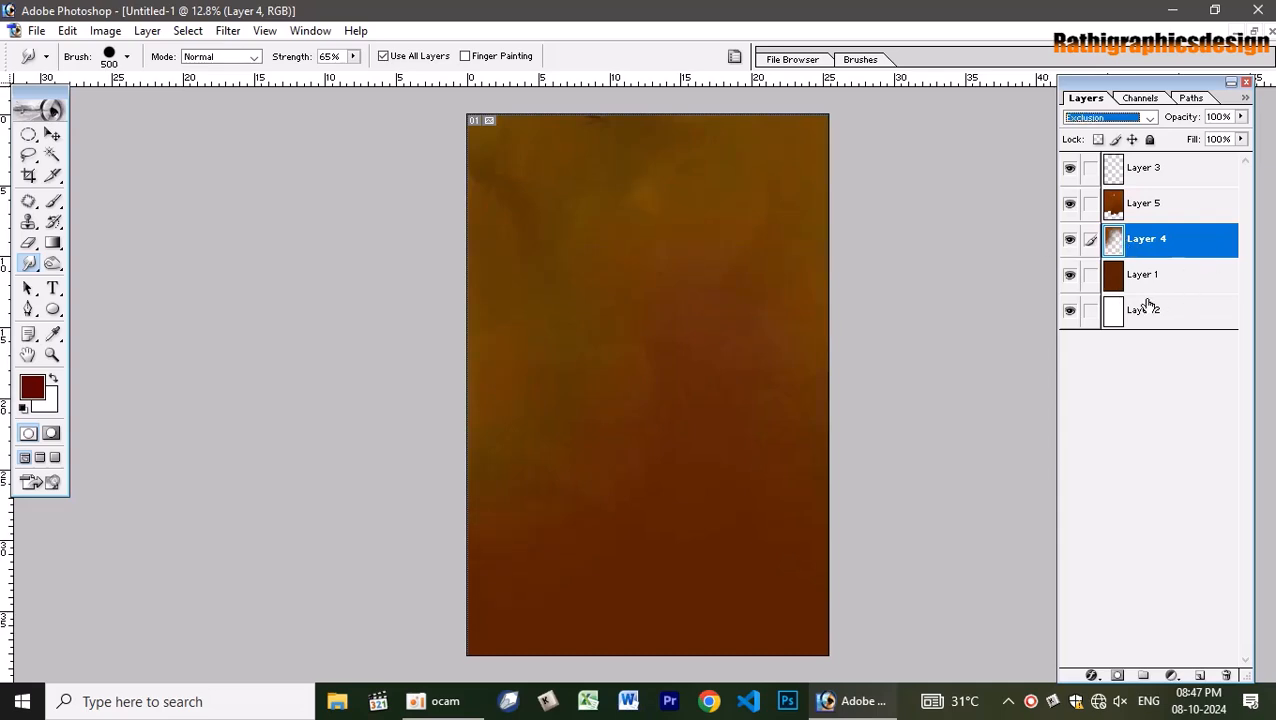
{"action": "key", "text": "Up"}
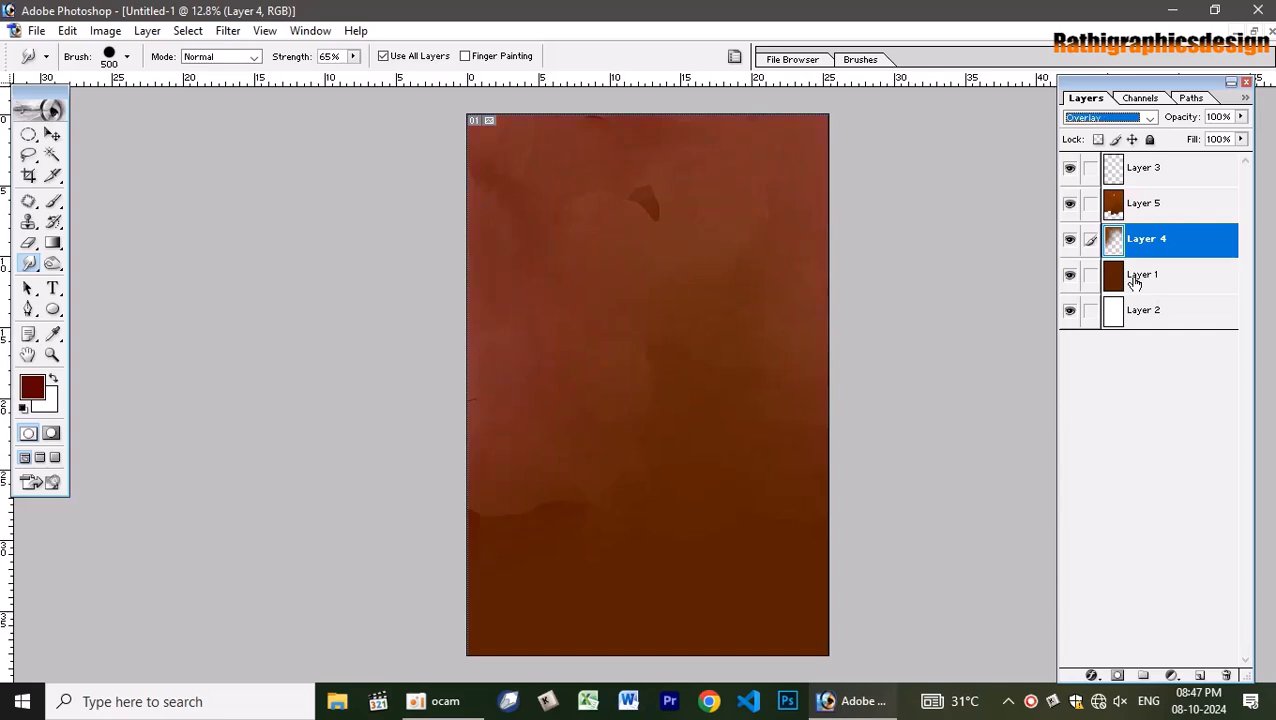
{"action": "key", "text": "Up"}
{"action": "key", "text": "Up"}
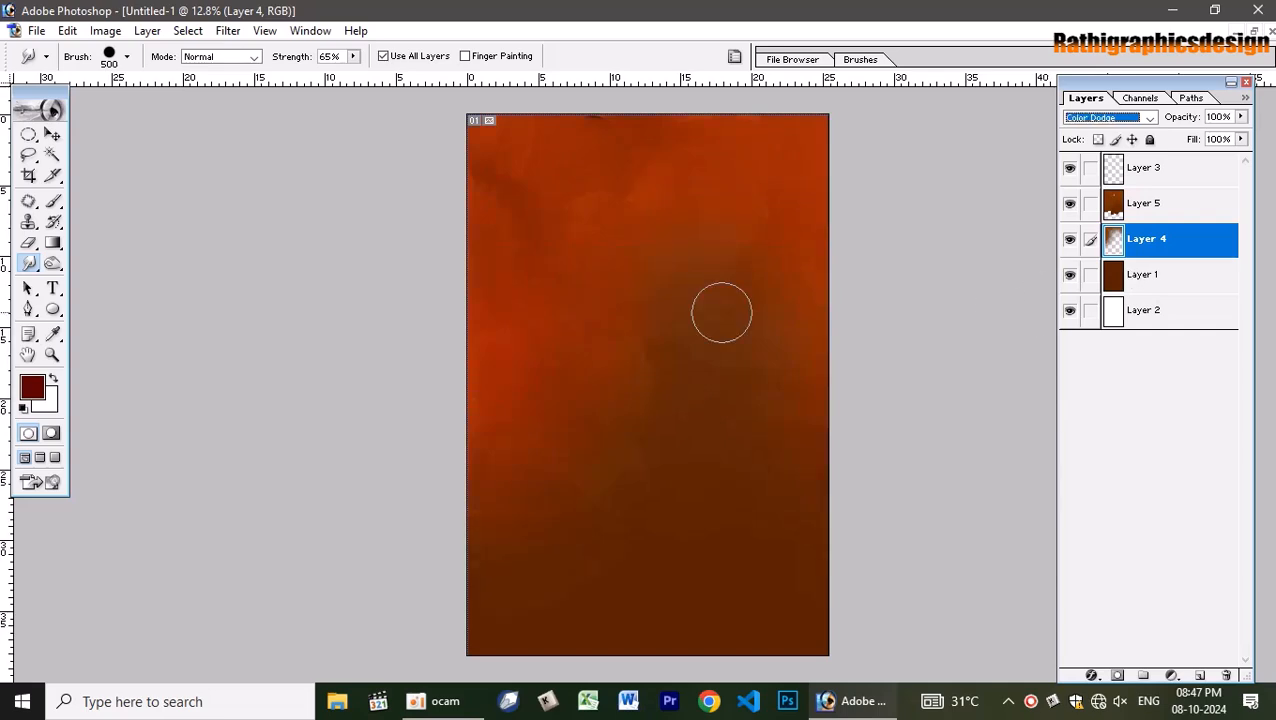
Set Layer 1's blend mode to Hard Light and try to smudge the small light-orange patch near the canvas's top center.
{"action": "left_click", "coordinate": [1156, 289]}
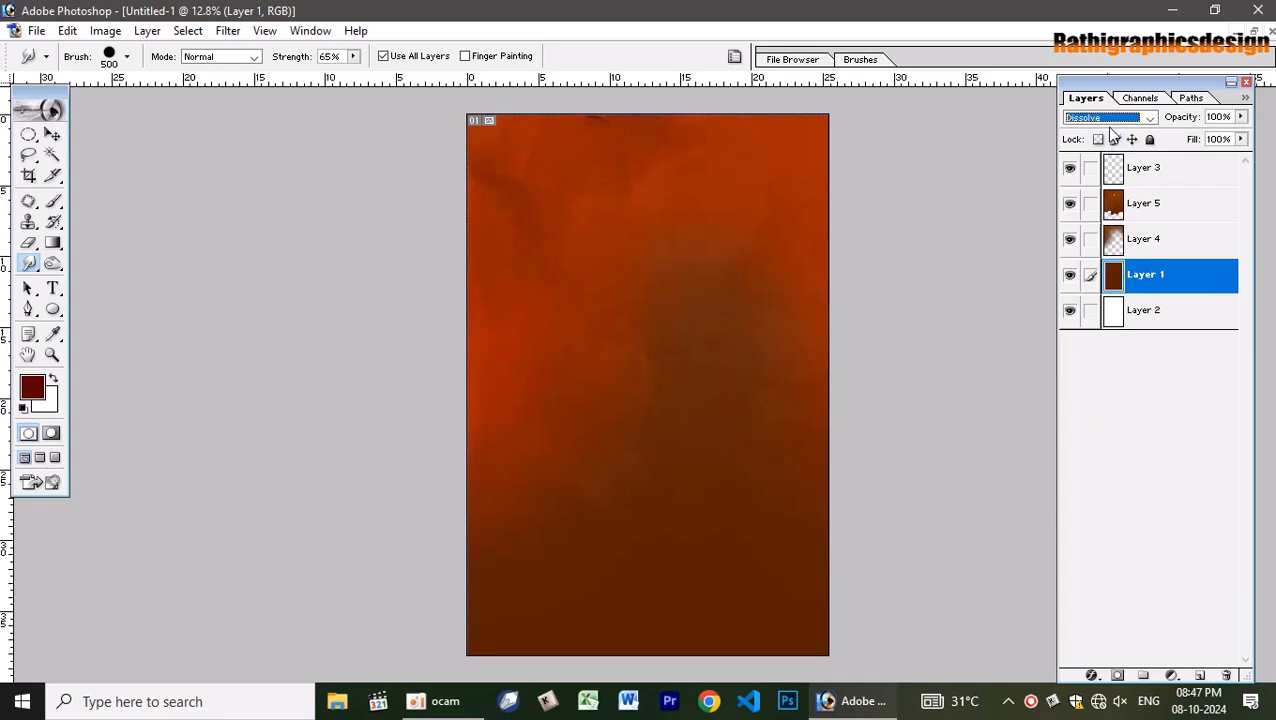
{"action": "key", "text": "Down"}
{"action": "key", "text": "Down"}
{"action": "key", "text": "Down"}
{"action": "key", "text": "Down"}
{"action": "key", "text": "Down"}
{"action": "key", "text": "Down"}
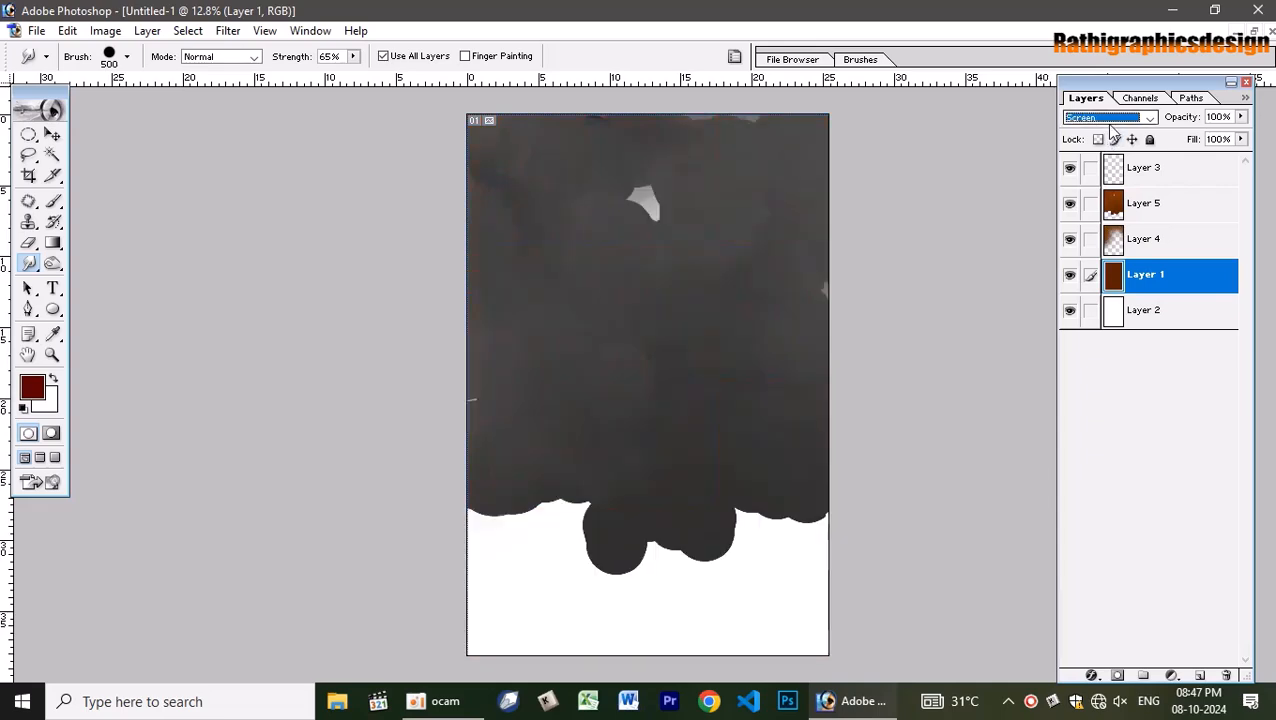
{"action": "key", "text": "Down"}
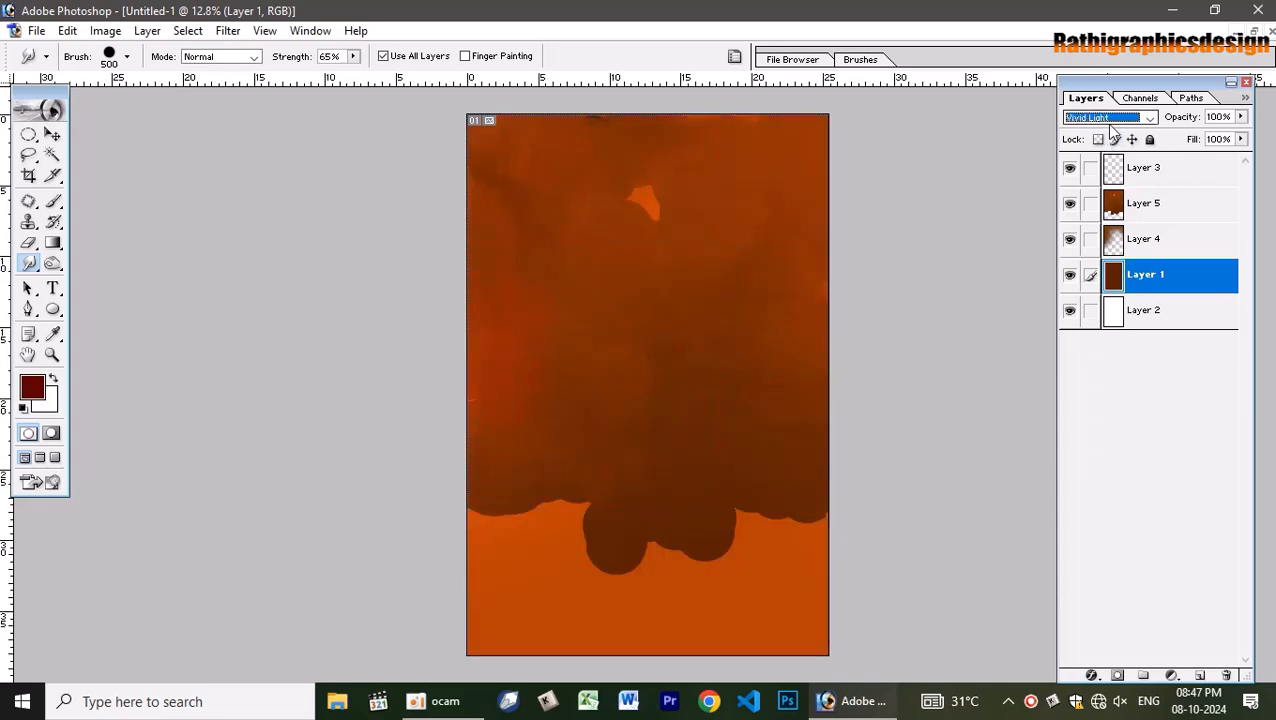
{"action": "key", "text": "Down"}
{"action": "key", "text": "Up"}
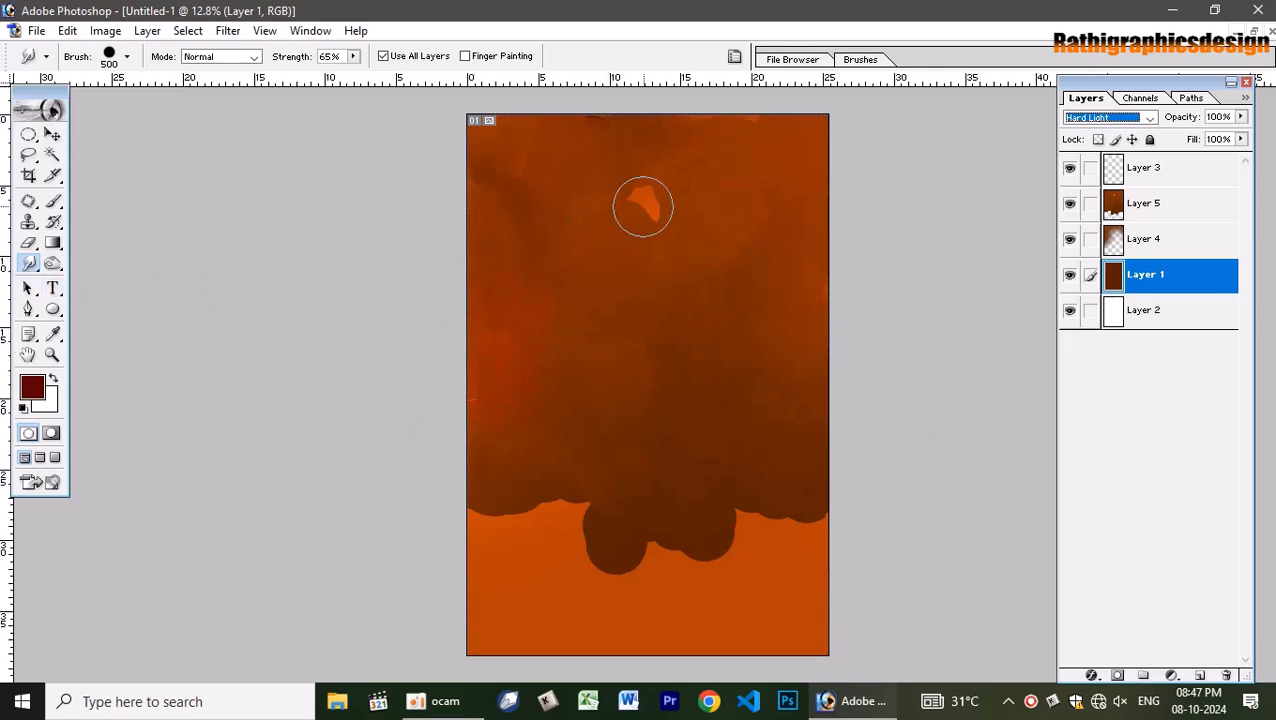
{"action": "left_click_drag", "start_coordinate": [641, 199], "coordinate": [651, 196]}
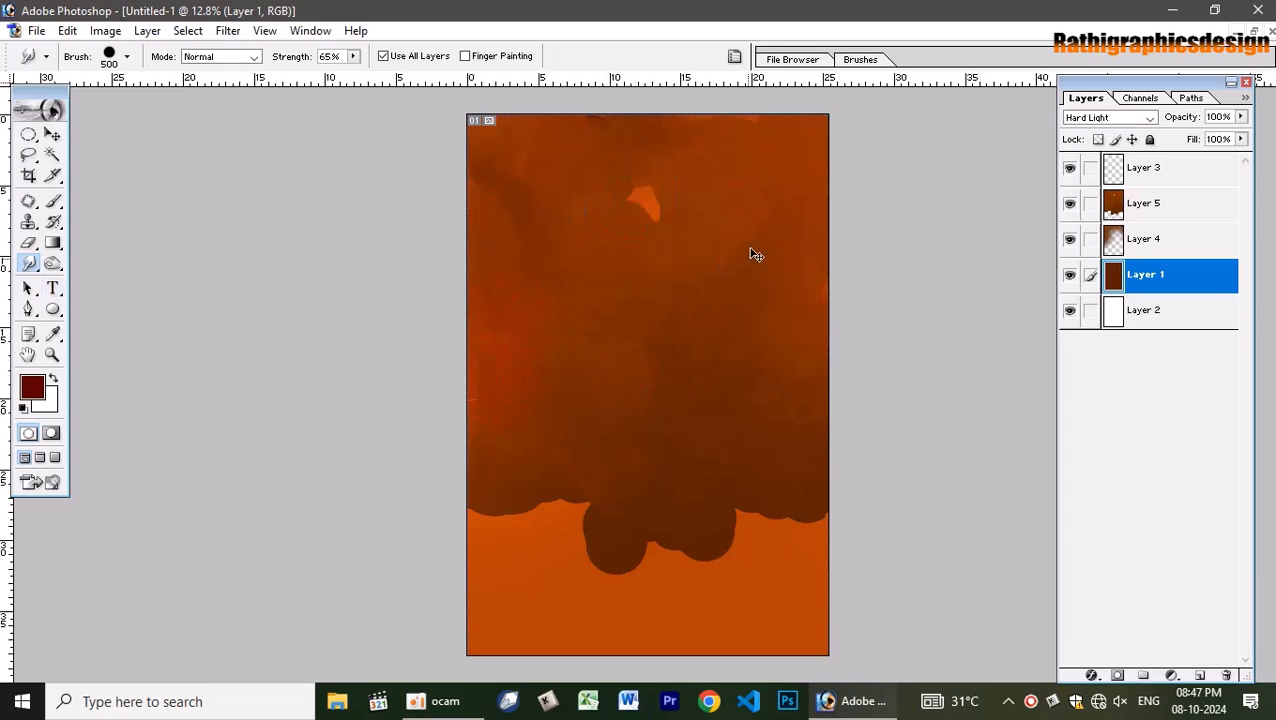
Smudge away the small light-orange patch near the canvas's top center on Layer 5.
{"action": "left_click", "coordinate": [1126, 205]}
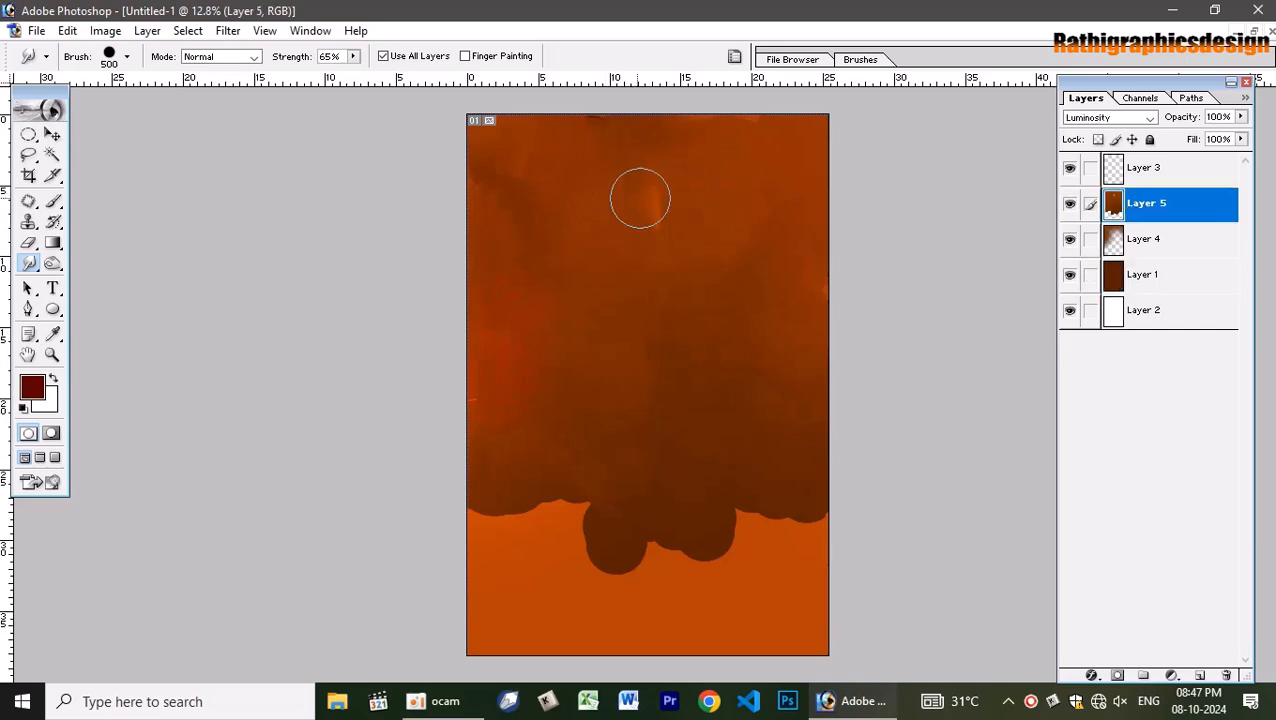
{"action": "left_click_drag", "start_coordinate": [641, 196], "coordinate": [646, 220]}
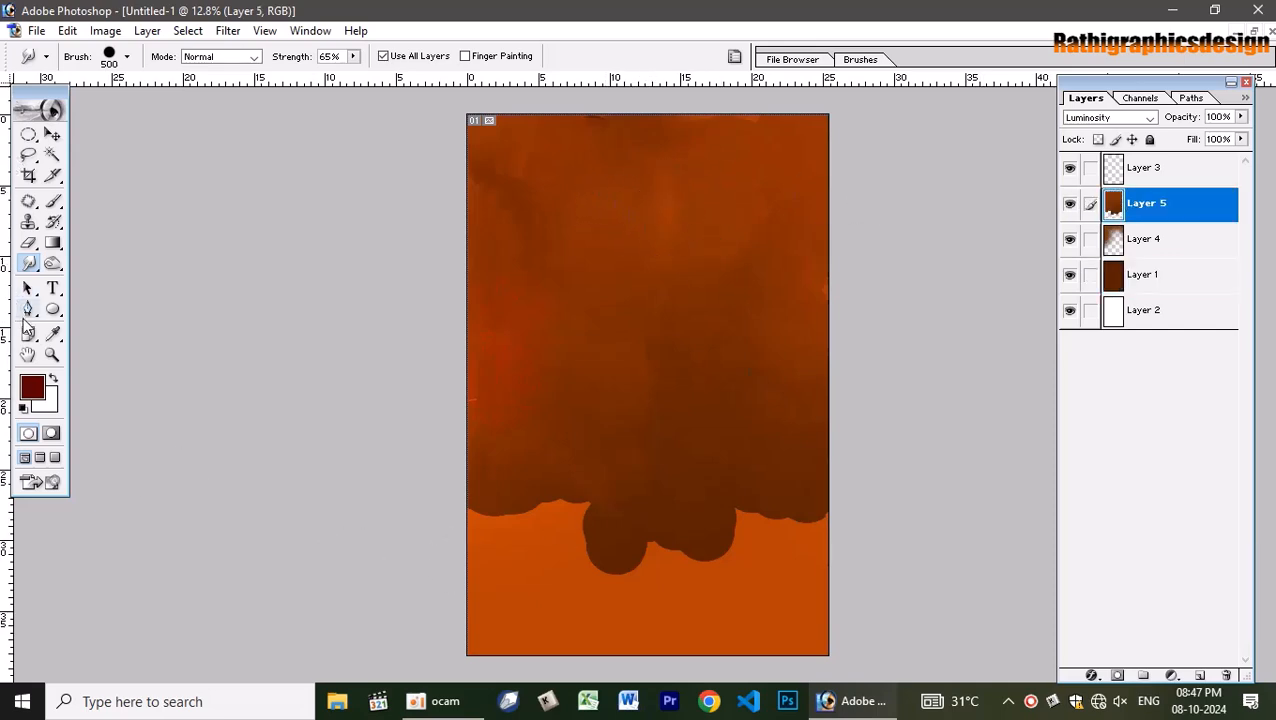
Draw a curved Pen path enclosing the canvas's lower-left corner, reset the colors to black and white, and convert the path to a selection.
{"action": "left_click", "coordinate": [28, 309]}
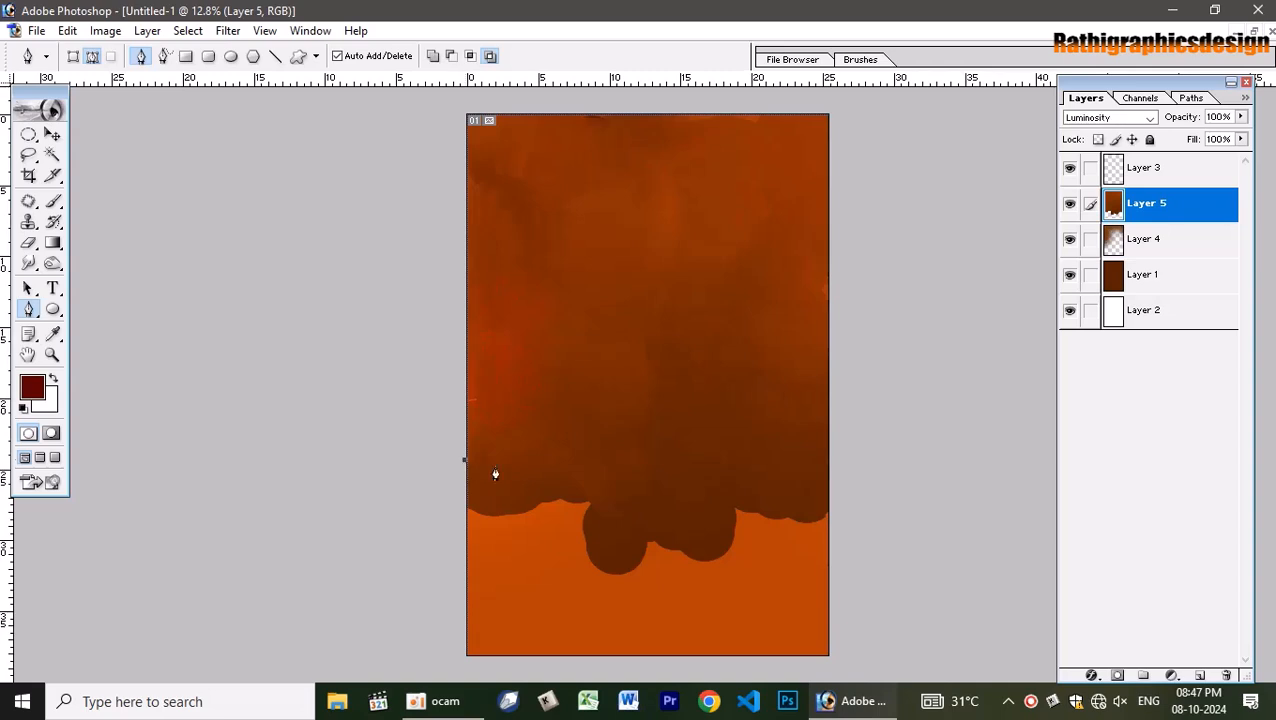
{"action": "key", "text": "d"}
{"action": "left_click_drag", "start_coordinate": [581, 522], "coordinate": [637, 533]}
{"action": "left_click_drag", "start_coordinate": [659, 579], "coordinate": [664, 600]}
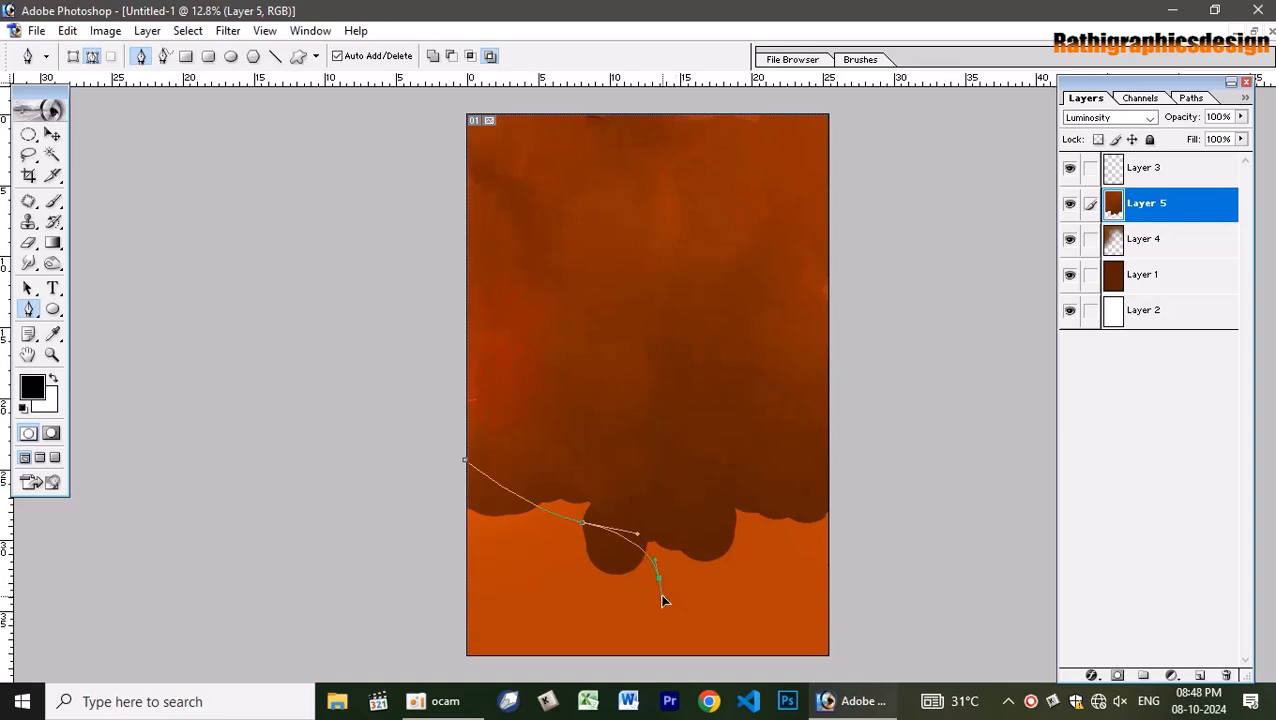
{"action": "left_click", "coordinate": [663, 663]}
{"action": "left_click", "coordinate": [385, 665]}
{"action": "left_click_drag", "start_coordinate": [393, 515], "coordinate": [398, 500]}
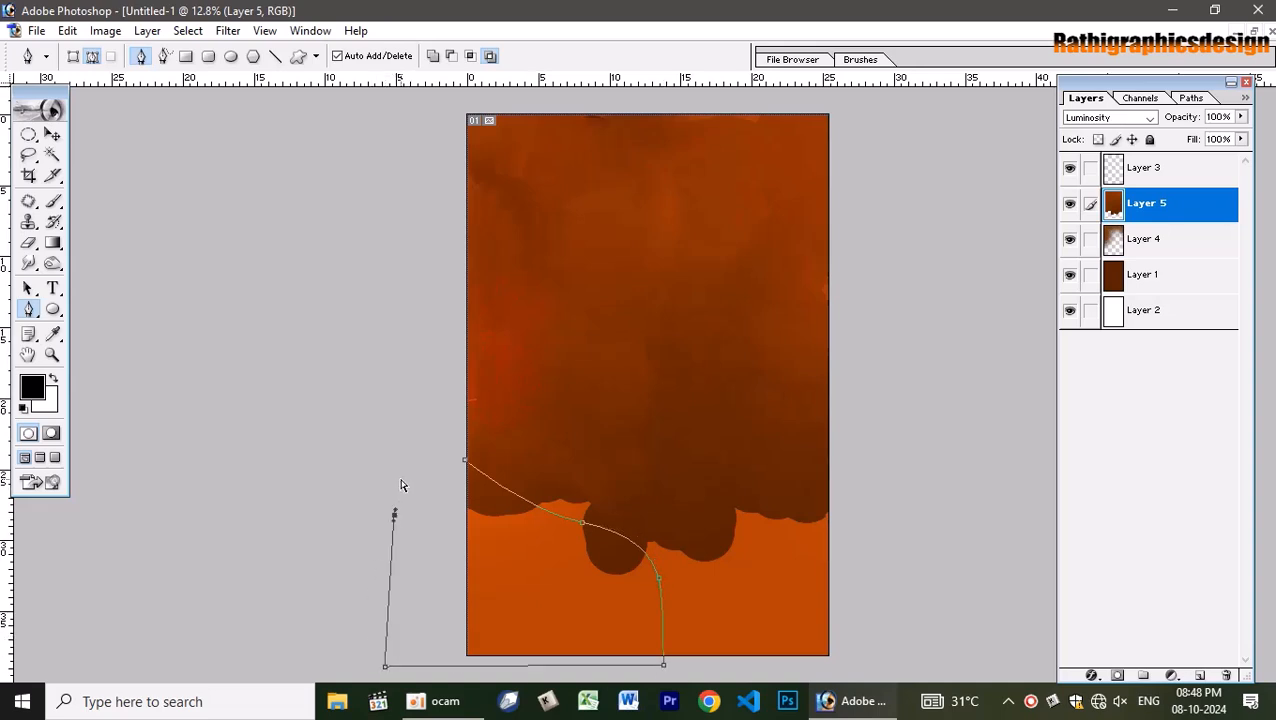
{"action": "key", "text": "ctrl+Return"}
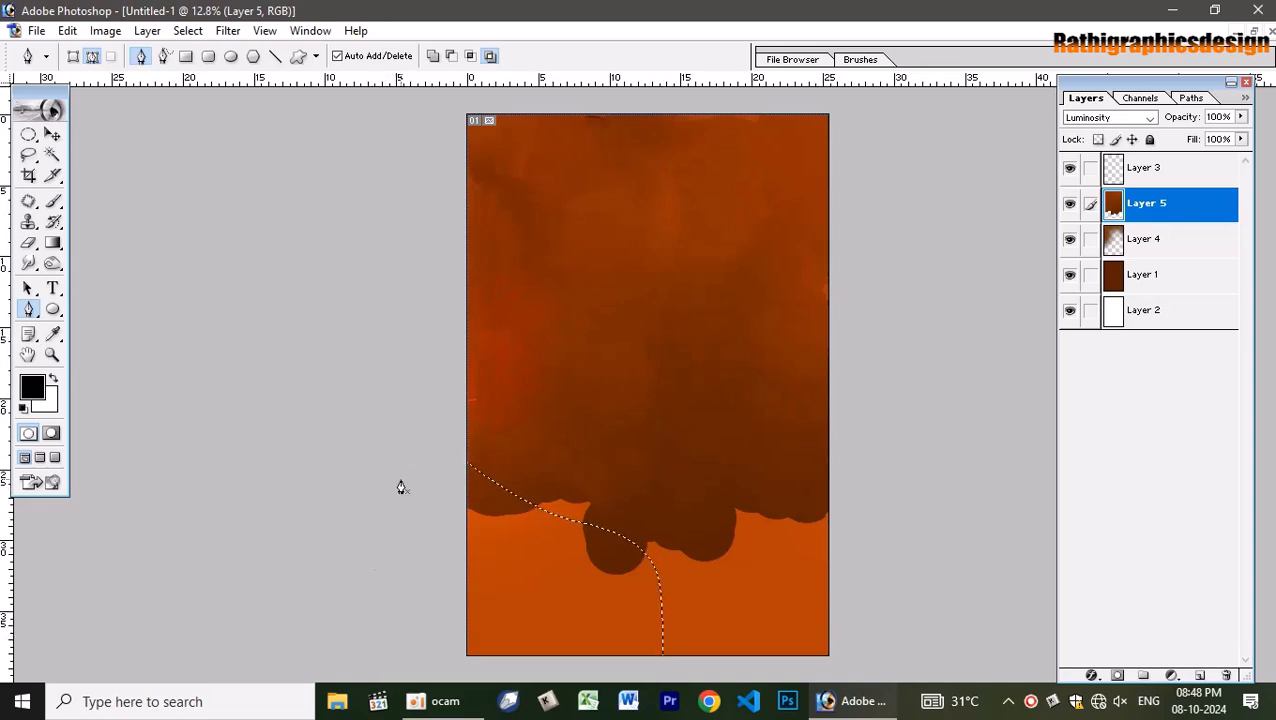
Create Layer 6 above Layer 5, fill the curved selection with white, and deselect.
{"action": "key", "text": "ctrl+shift+n"}
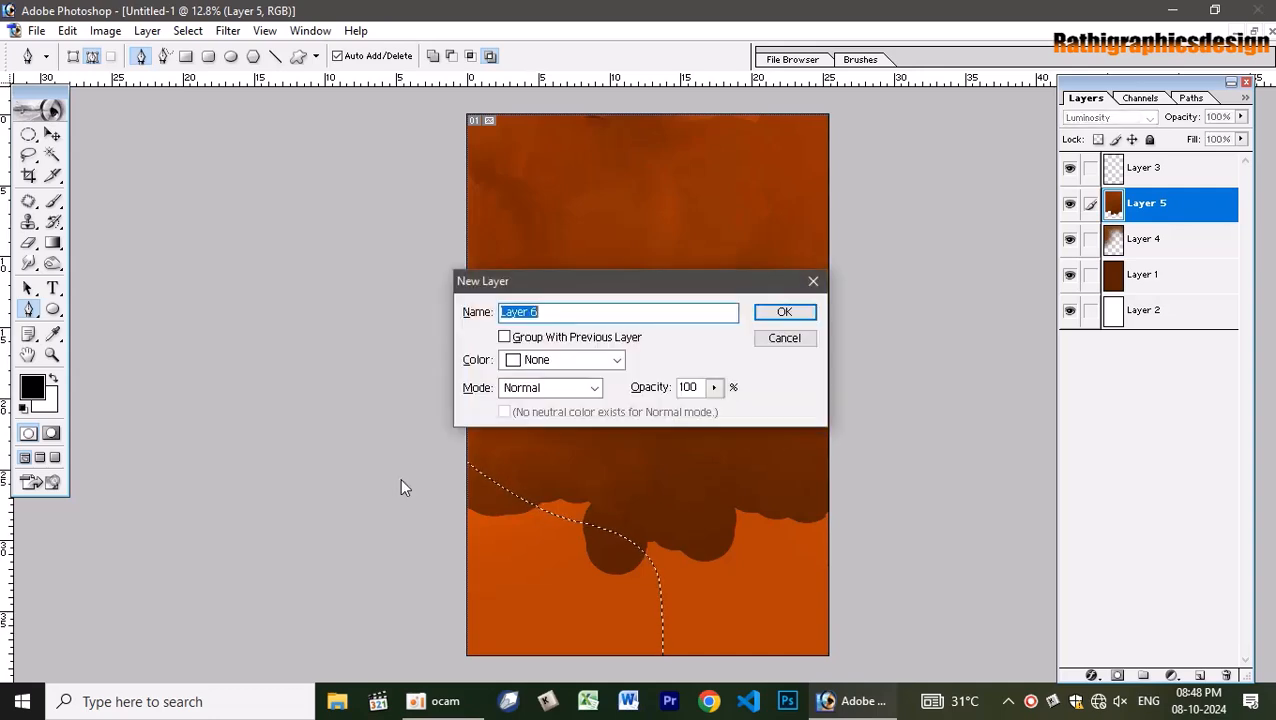
{"action": "key", "text": "Return"}
{"action": "key", "text": "alt+BackSpace"}
{"action": "key", "text": "ctrl+BackSpace"}
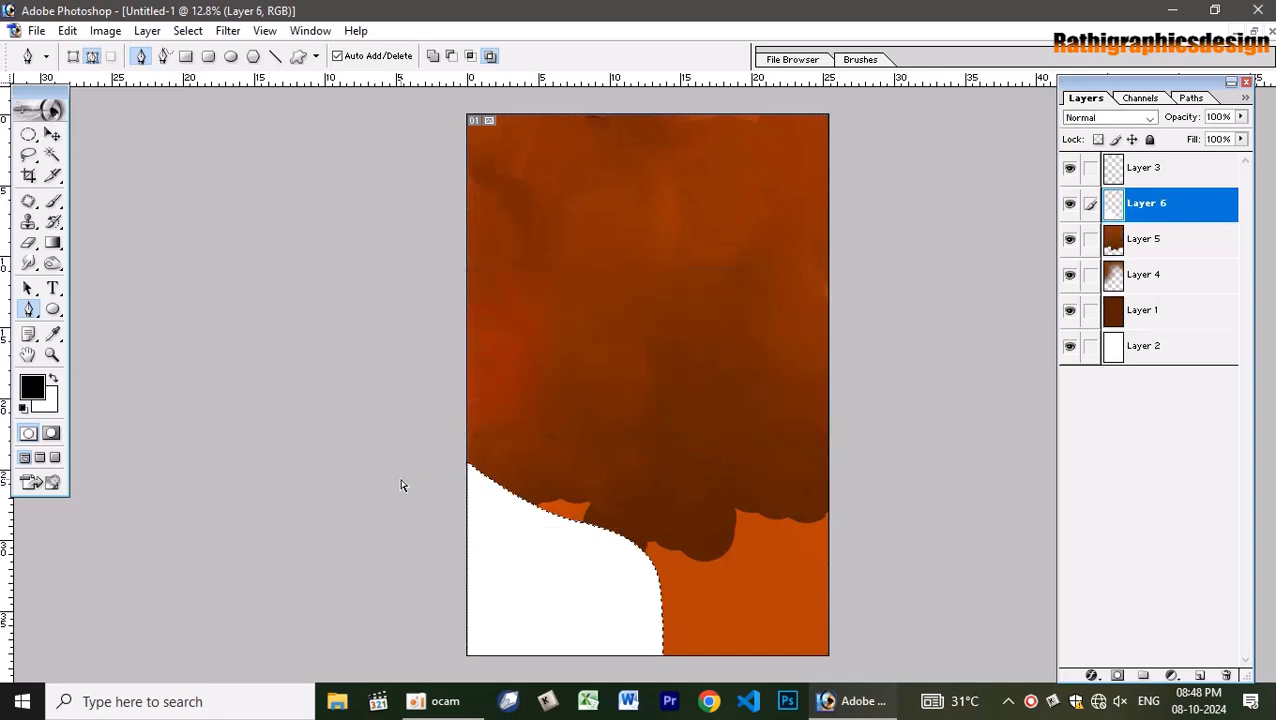
{"action": "key", "text": "ctrl+d"}
{"action": "key", "text": "v"}
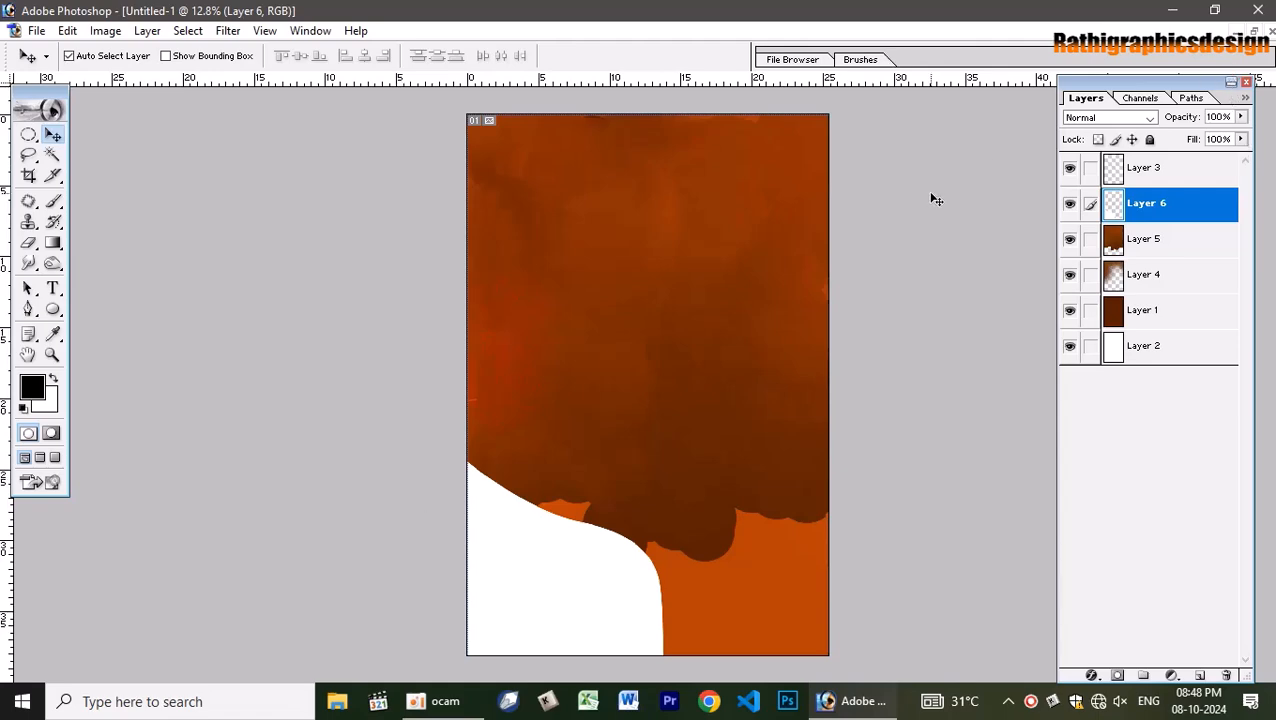
Open 15 x 10 banner.psd from the Desktop and place its window beside the Untitled-1 document for reference.
{"action": "key", "text": "ctrl+o"}
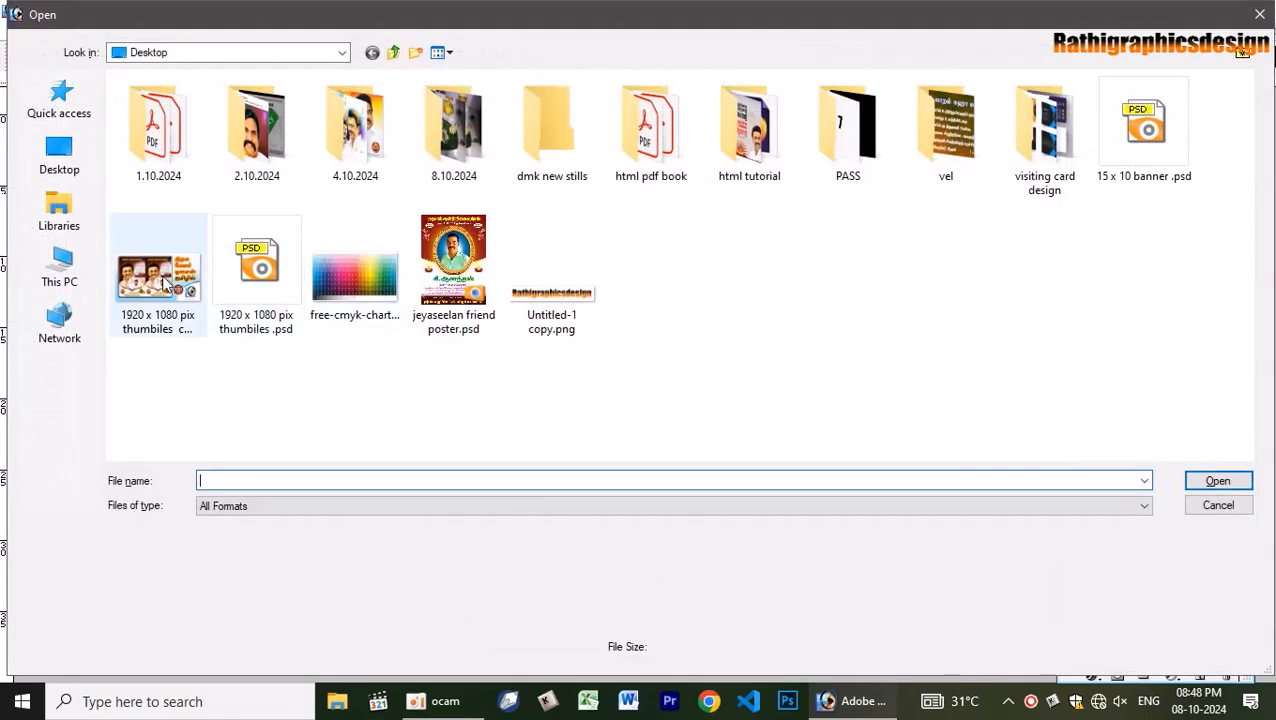
{"action": "left_click", "coordinate": [255, 258]}
{"action": "key", "text": "Left"}
{"action": "key", "text": "Left"}
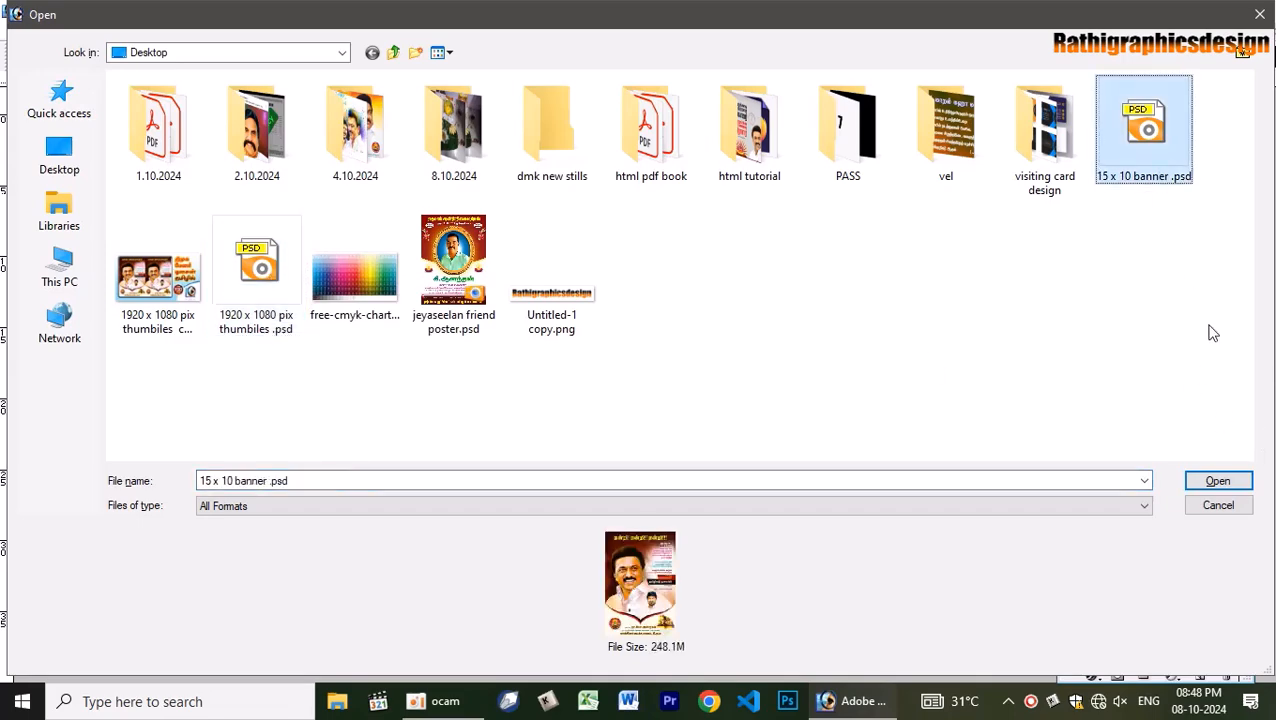
{"action": "left_click", "coordinate": [1218, 481]}
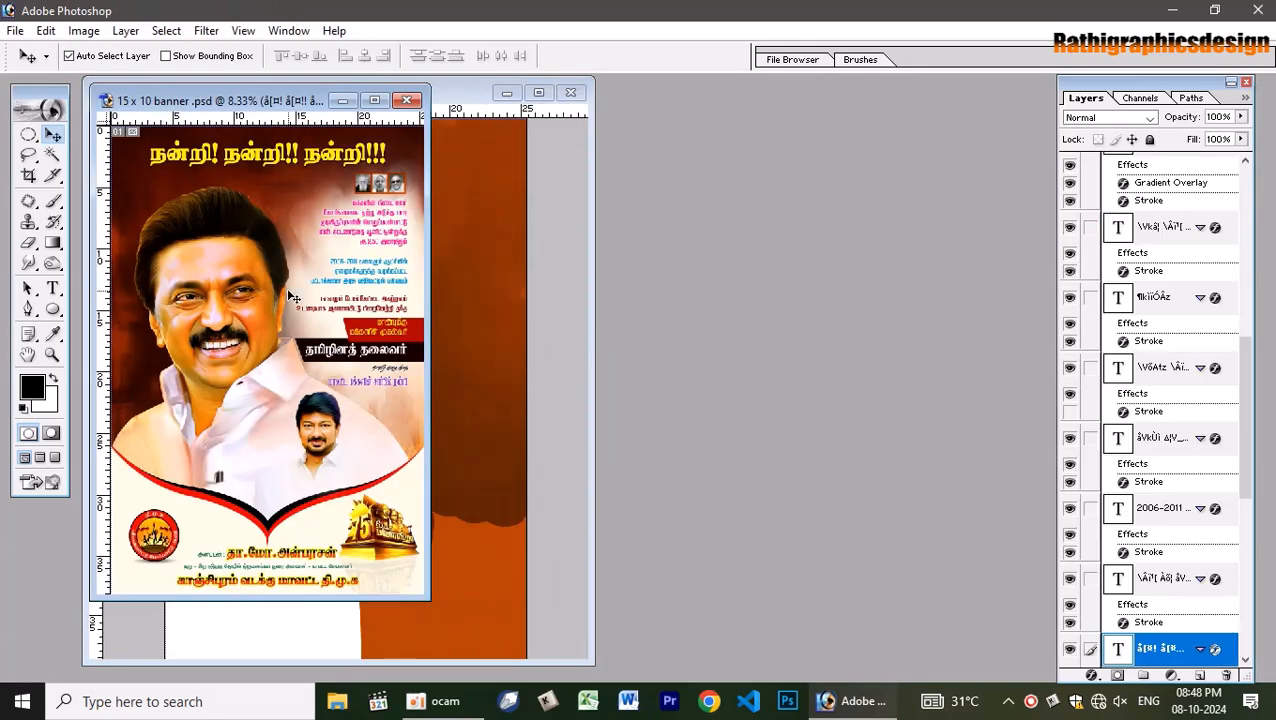
{"action": "left_click_drag", "start_coordinate": [320, 125], "coordinate": [835, 145]}
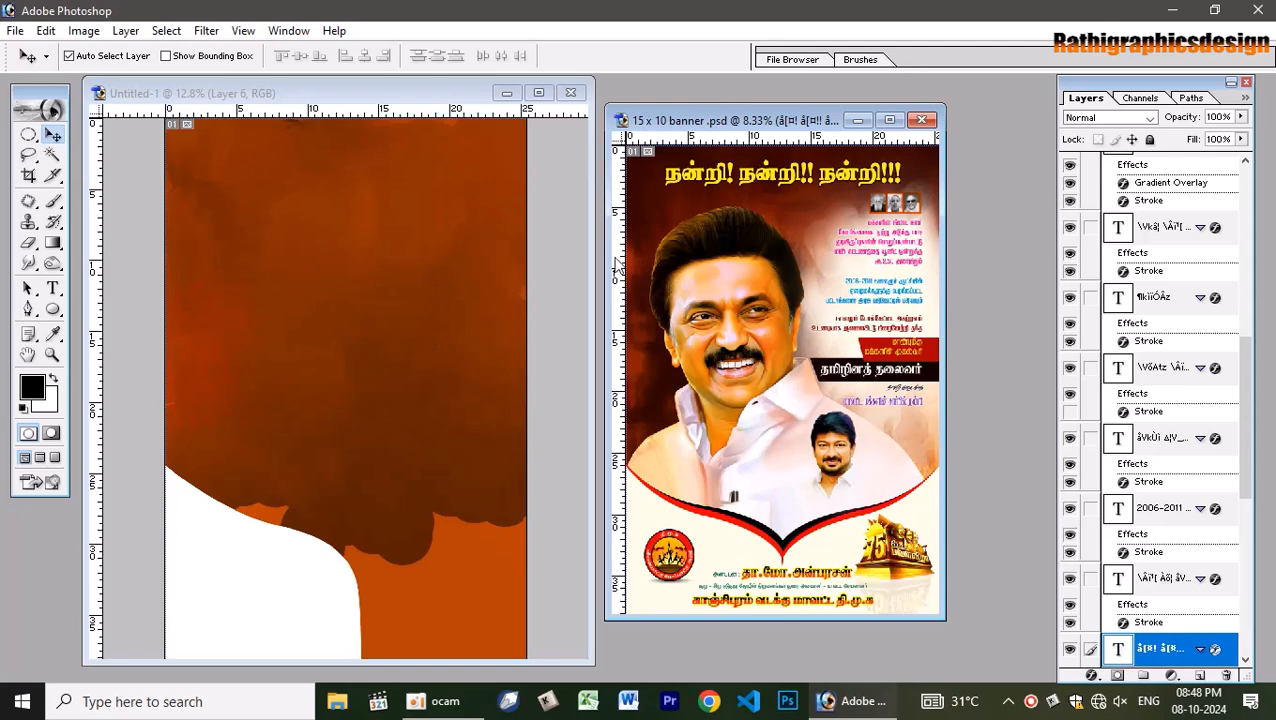
Return to the Untitled-1 document and recolor Layer 6's curved shape black.
{"action": "left_click", "coordinate": [338, 353]}
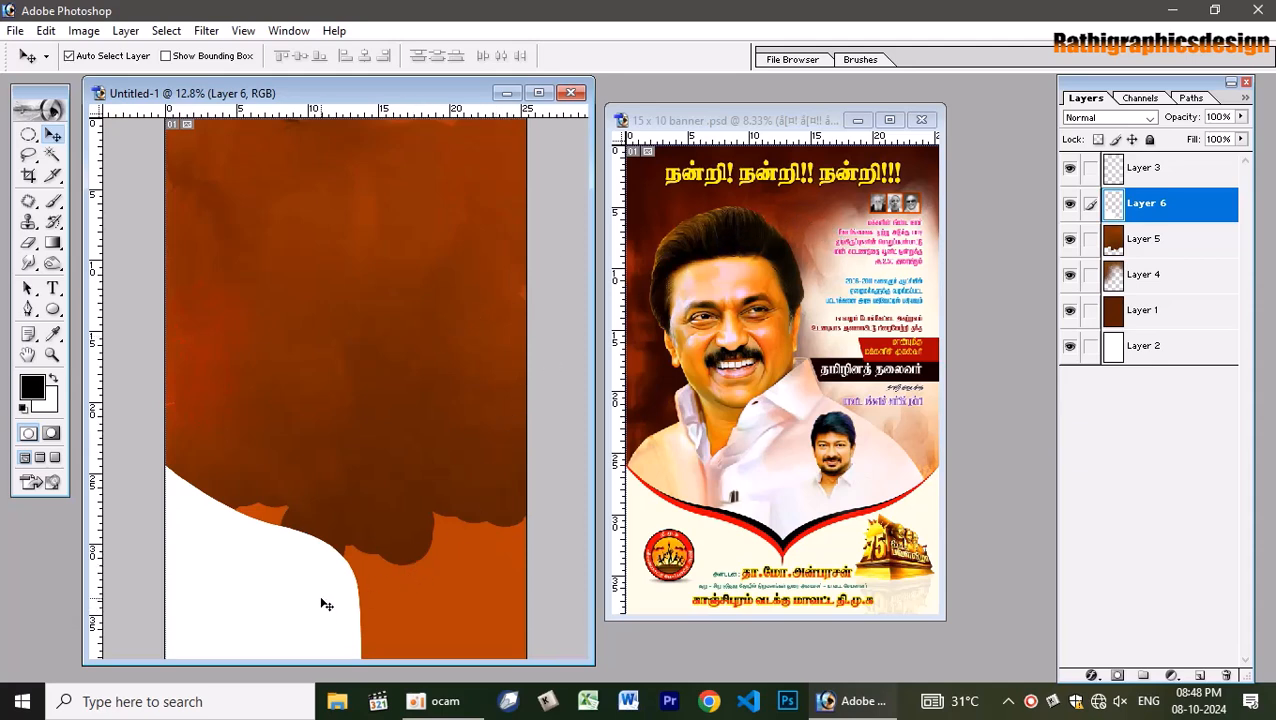
{"action": "left_click", "coordinate": [1108, 208], "text": "ctrl"}
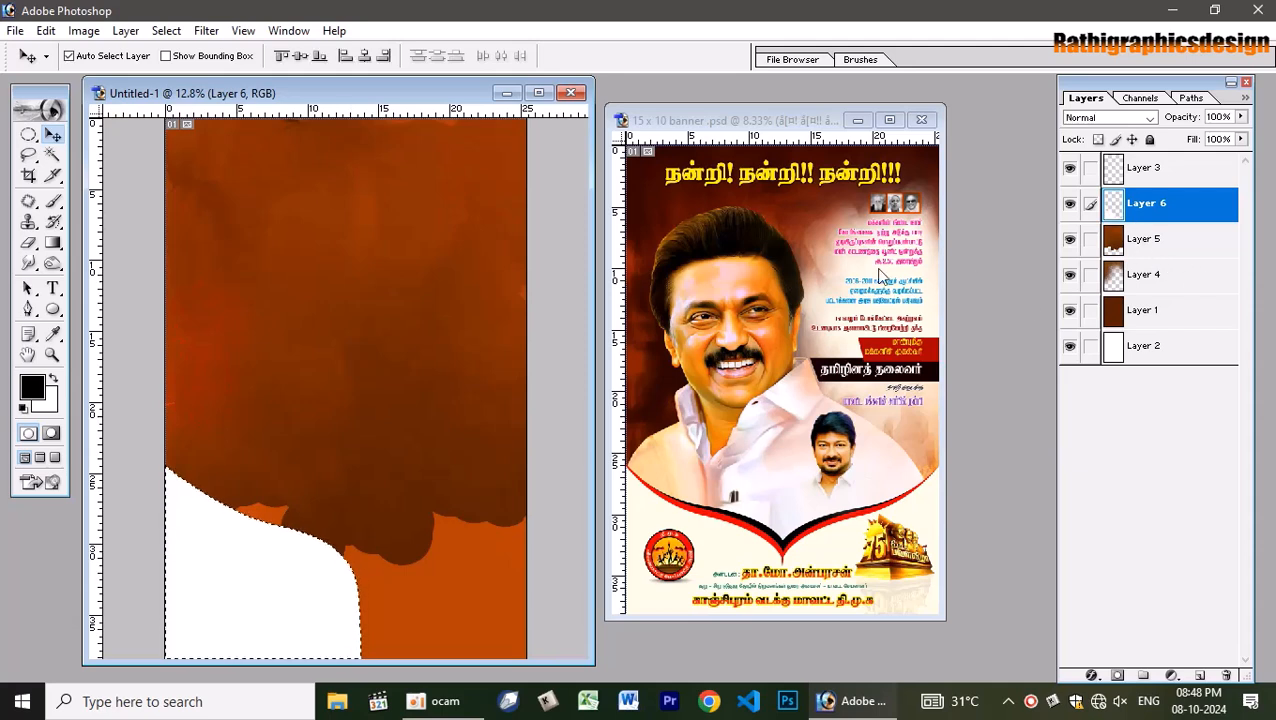
{"action": "key", "text": "alt+BackSpace"}
{"action": "key", "text": "ctrl+d"}
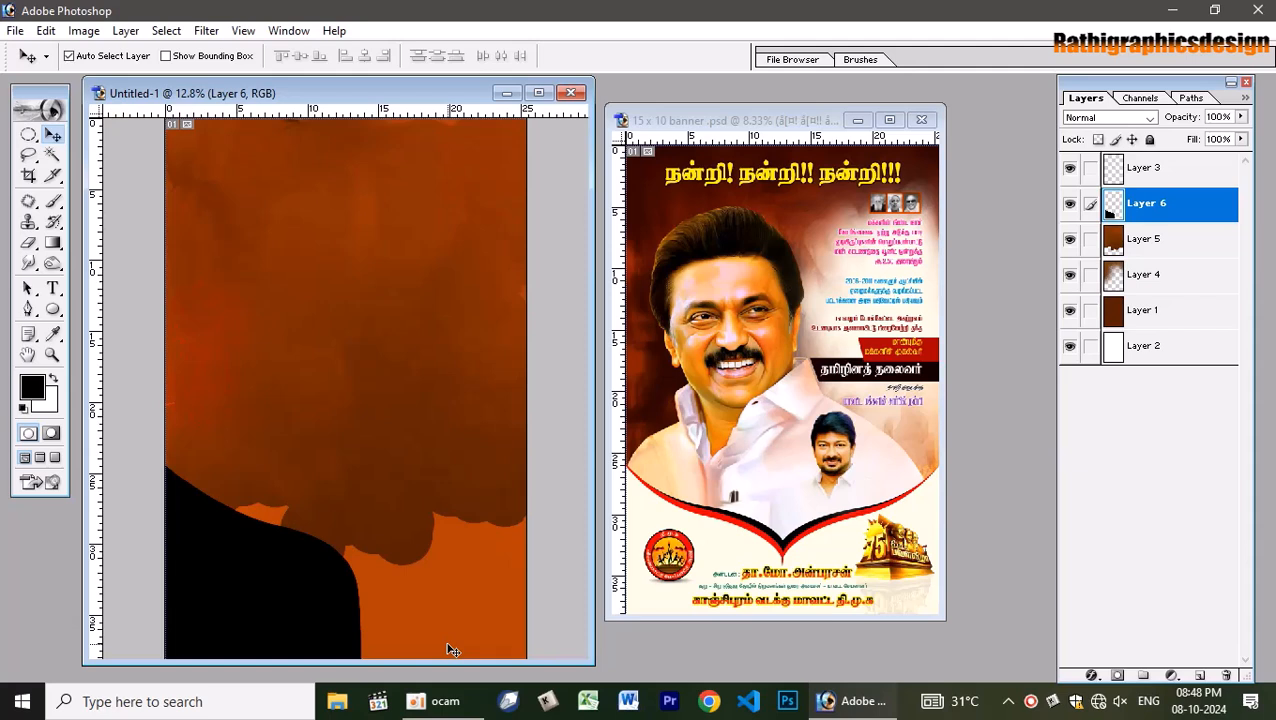
Duplicate the black curved shape, offset the copy slightly downward, and fill it with red FF0000.
{"action": "key", "text": "ctrl+j"}
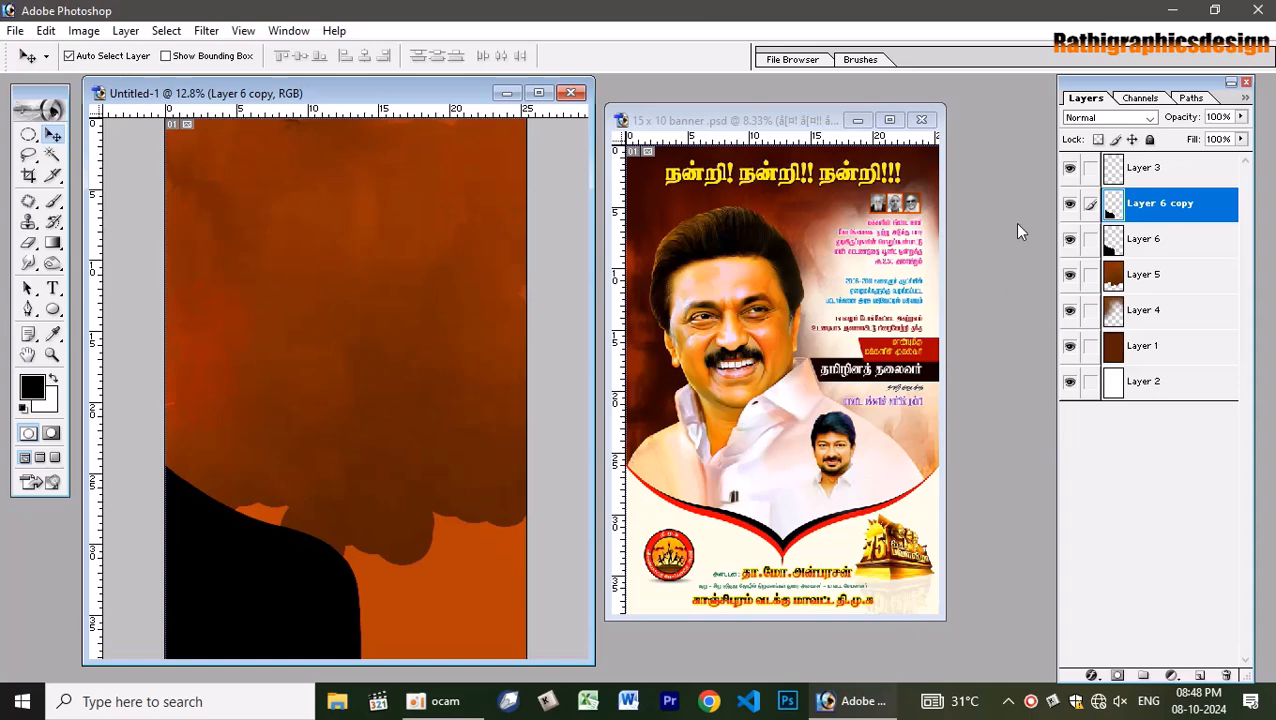
{"action": "left_click", "coordinate": [1112, 210], "text": "ctrl"}
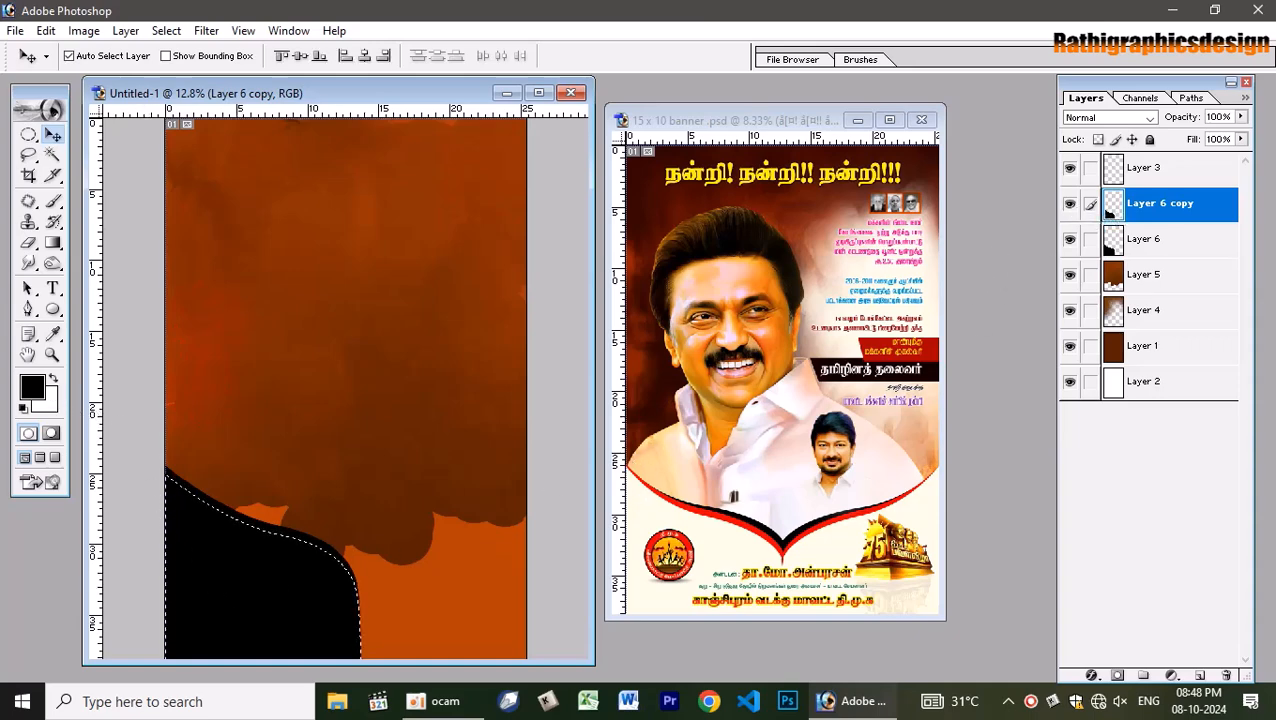
{"action": "left_click", "coordinate": [32, 386]}
{"action": "left_click_drag", "start_coordinate": [897, 393], "coordinate": [951, 248]}
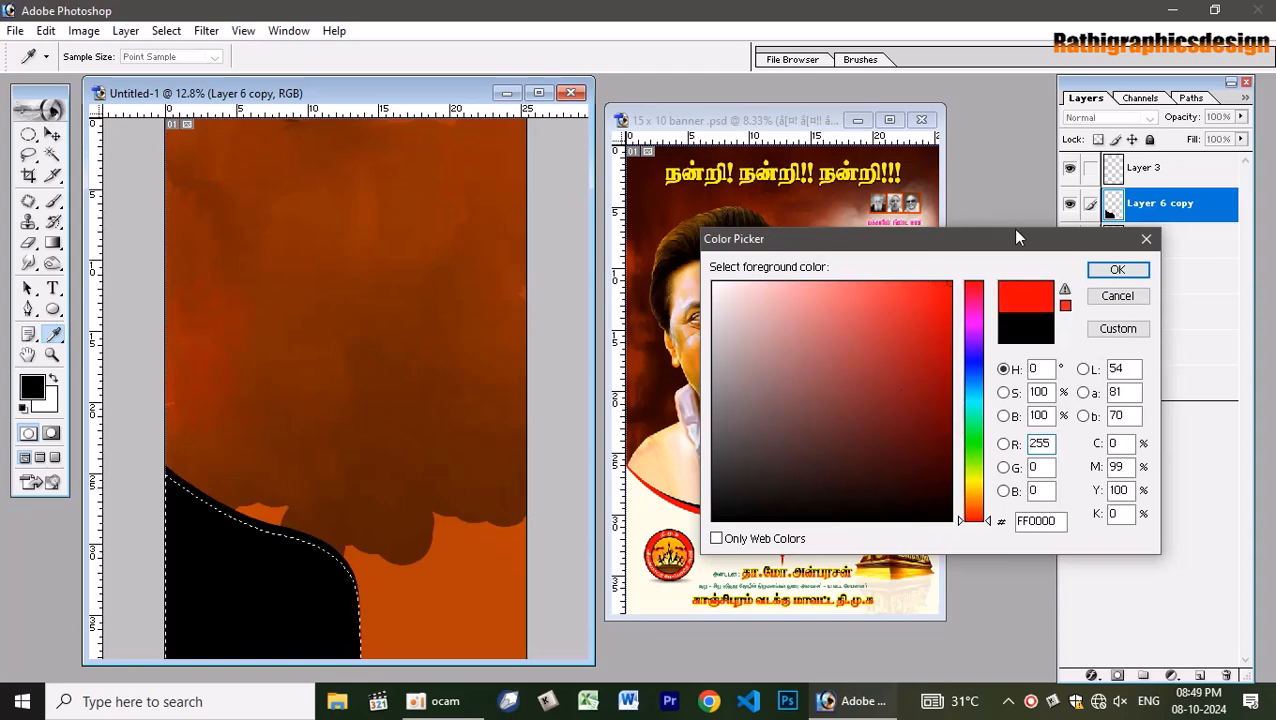
{"action": "left_click", "coordinate": [1117, 270]}
{"action": "key", "text": "v"}
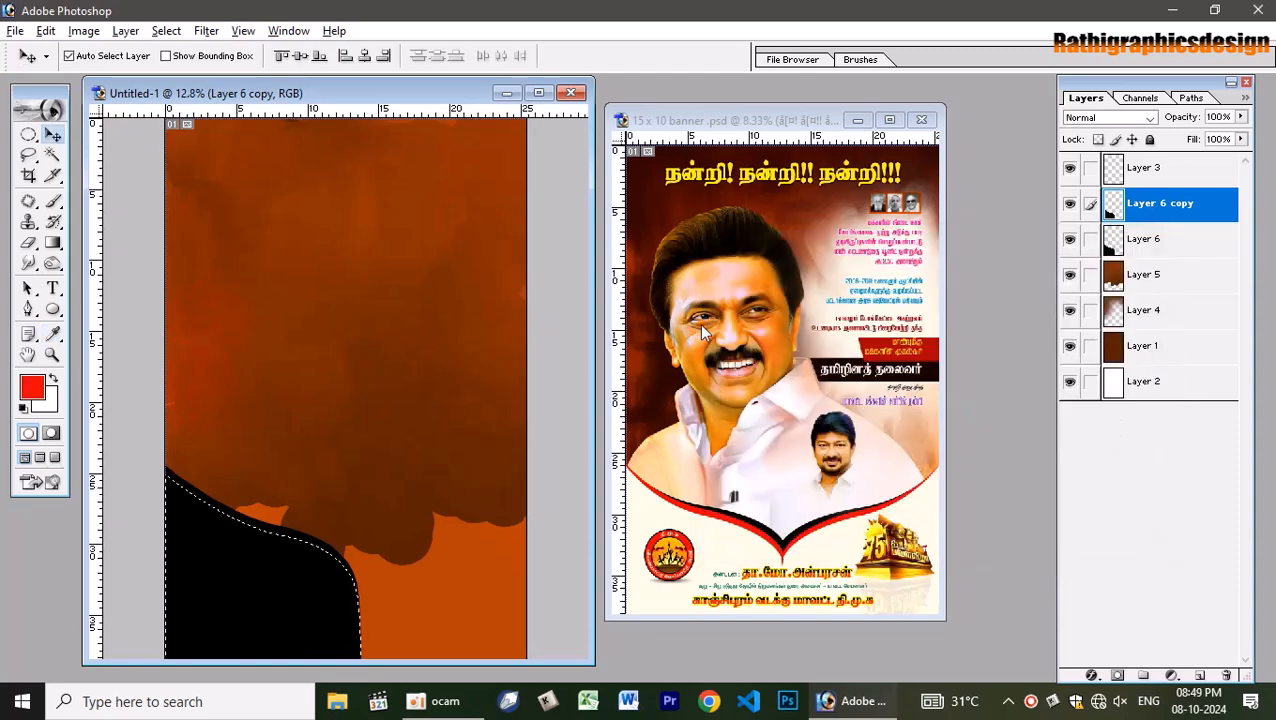
{"action": "key", "text": "alt+BackSpace"}
{"action": "key", "text": "ctrl+d"}
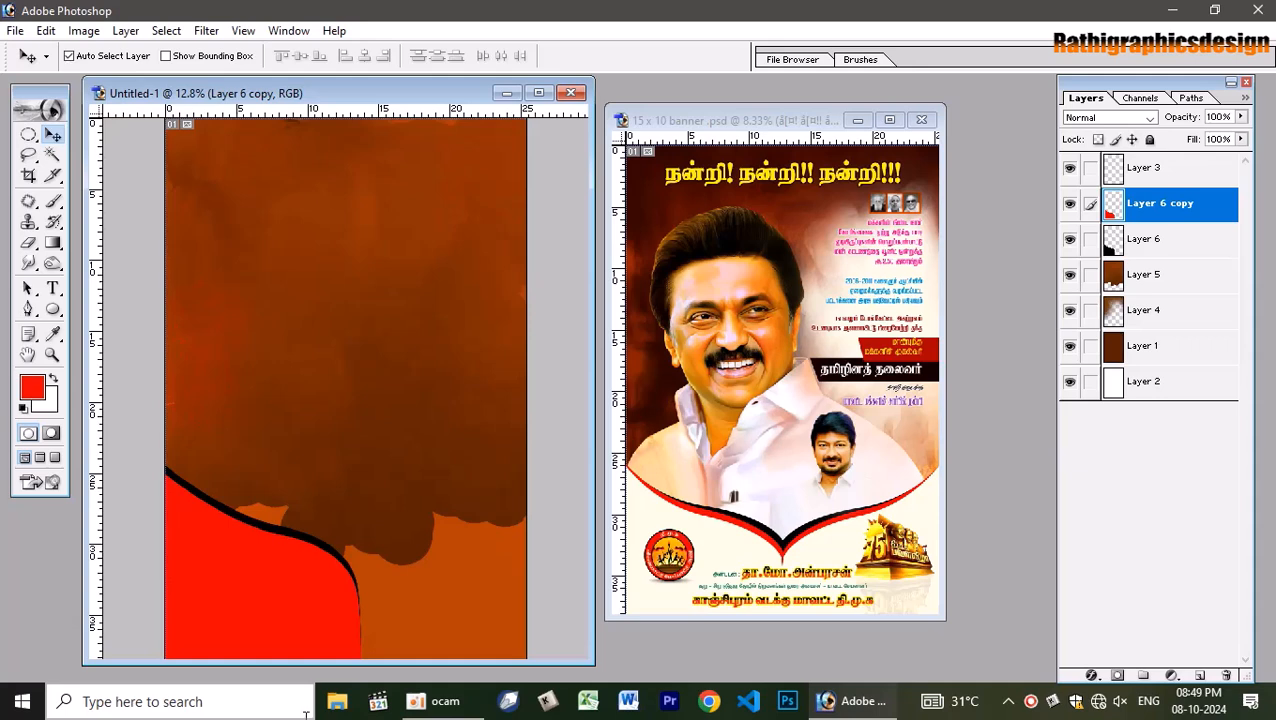
Duplicate the red curved shape, offset the copy slightly downward, and fill it with white to leave black and red edge bands.
{"action": "key", "text": "ctrl+j"}
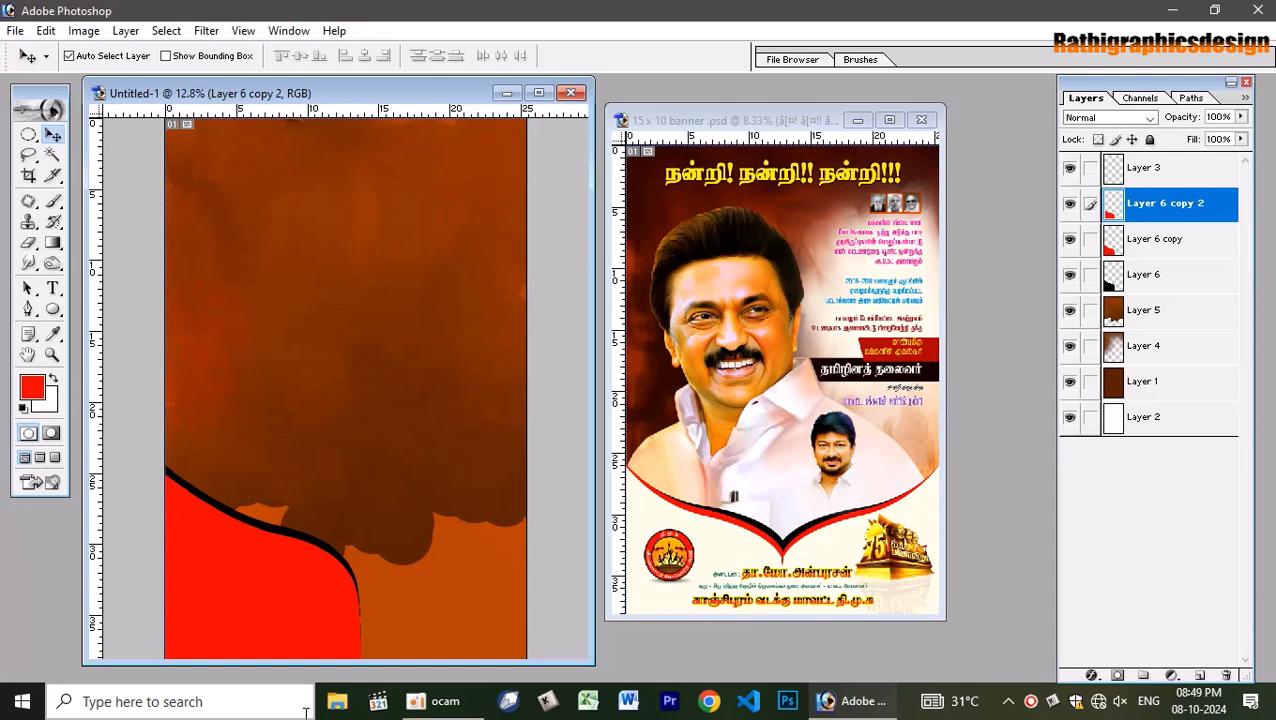
{"action": "left_click", "coordinate": [1113, 213], "text": "ctrl"}
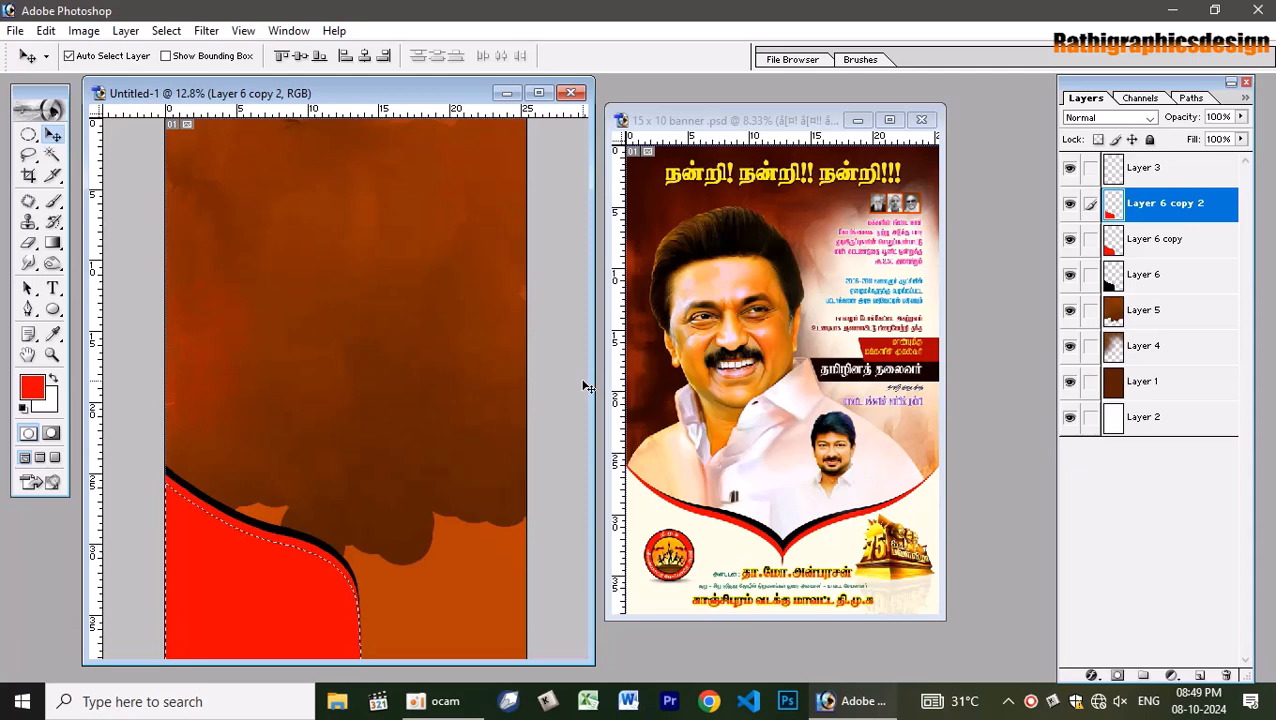
{"action": "key", "text": "ctrl+BackSpace"}
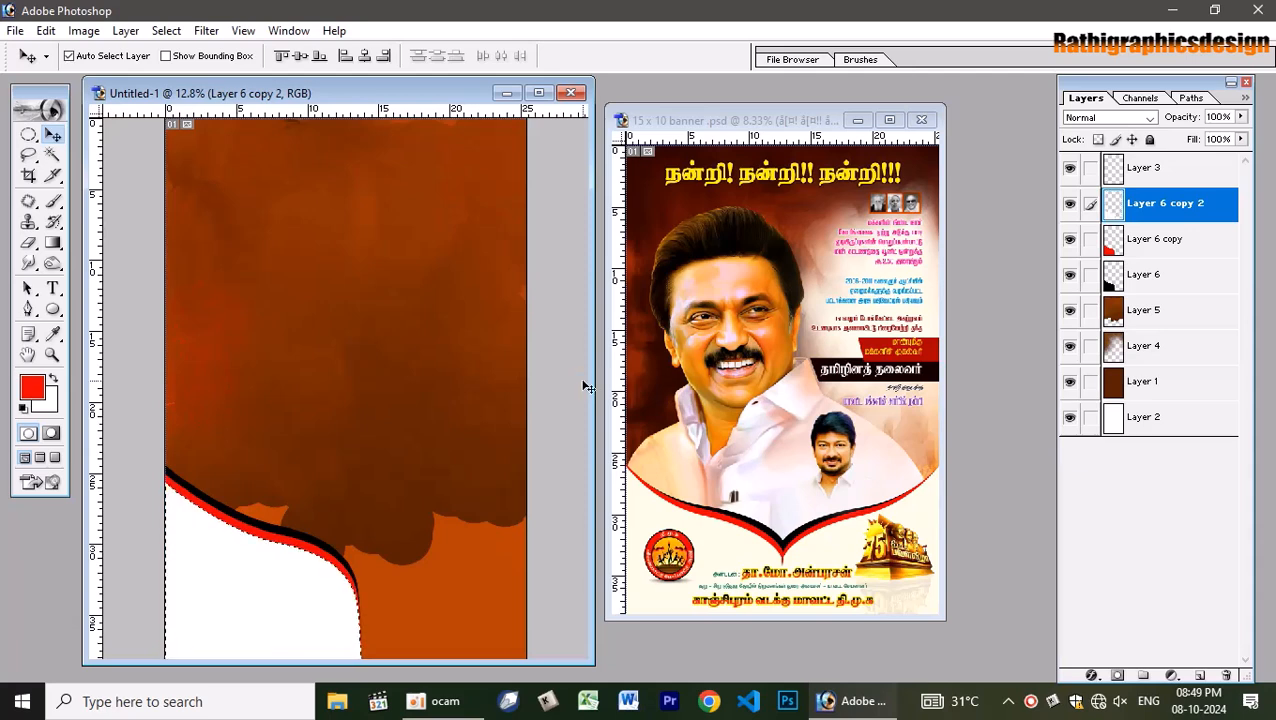
{"action": "key", "text": "ctrl+d"}
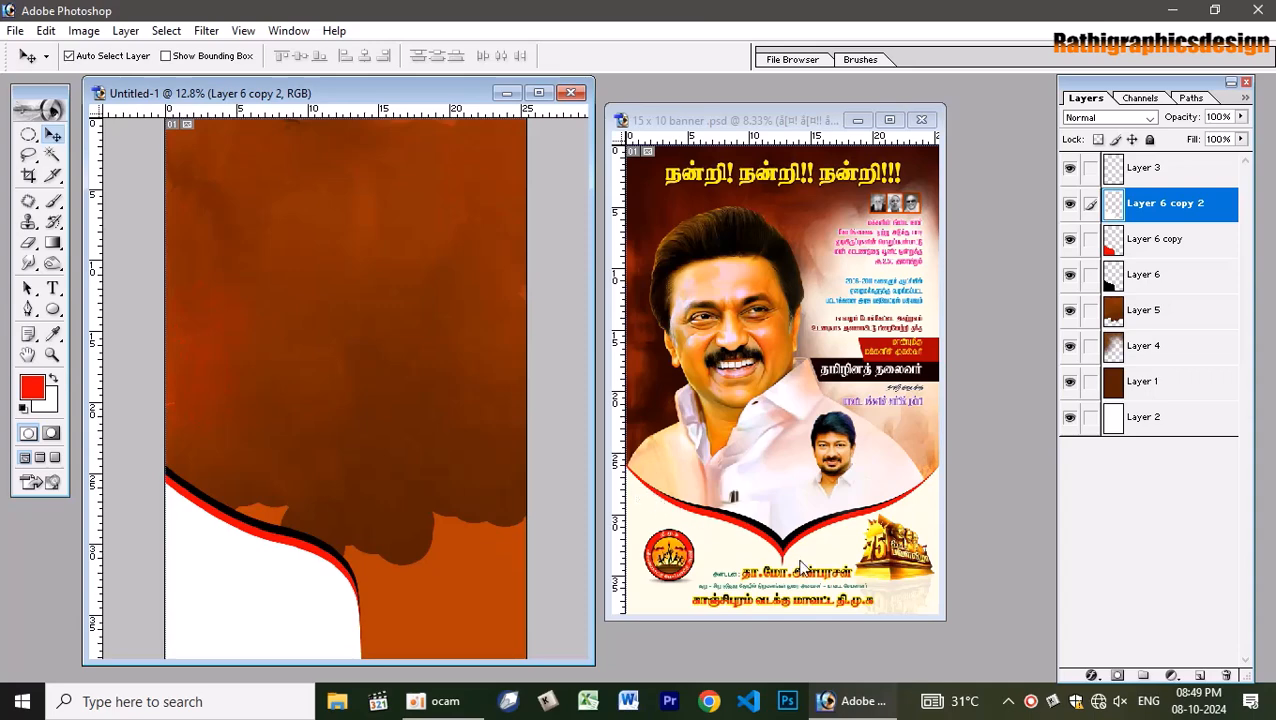
Maximize the Untitled-1 document and rotate the black shape on Layer 6 by -2.8 degrees so its band tapers along the curve.
{"action": "left_click", "coordinate": [538, 93]}
{"action": "key", "text": "ctrl+plus"}
{"action": "key", "text": "ctrl+plus"}
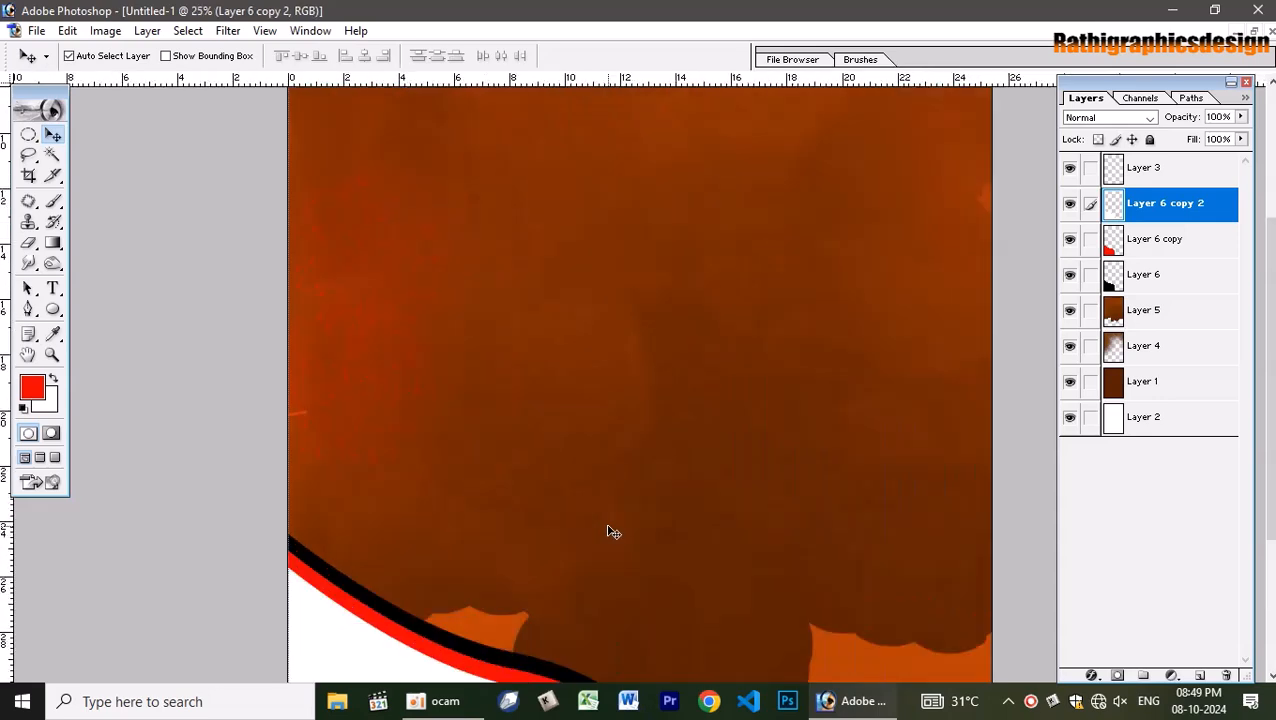
{"action": "left_click_drag", "start_coordinate": [613, 532], "coordinate": [607, 273]}
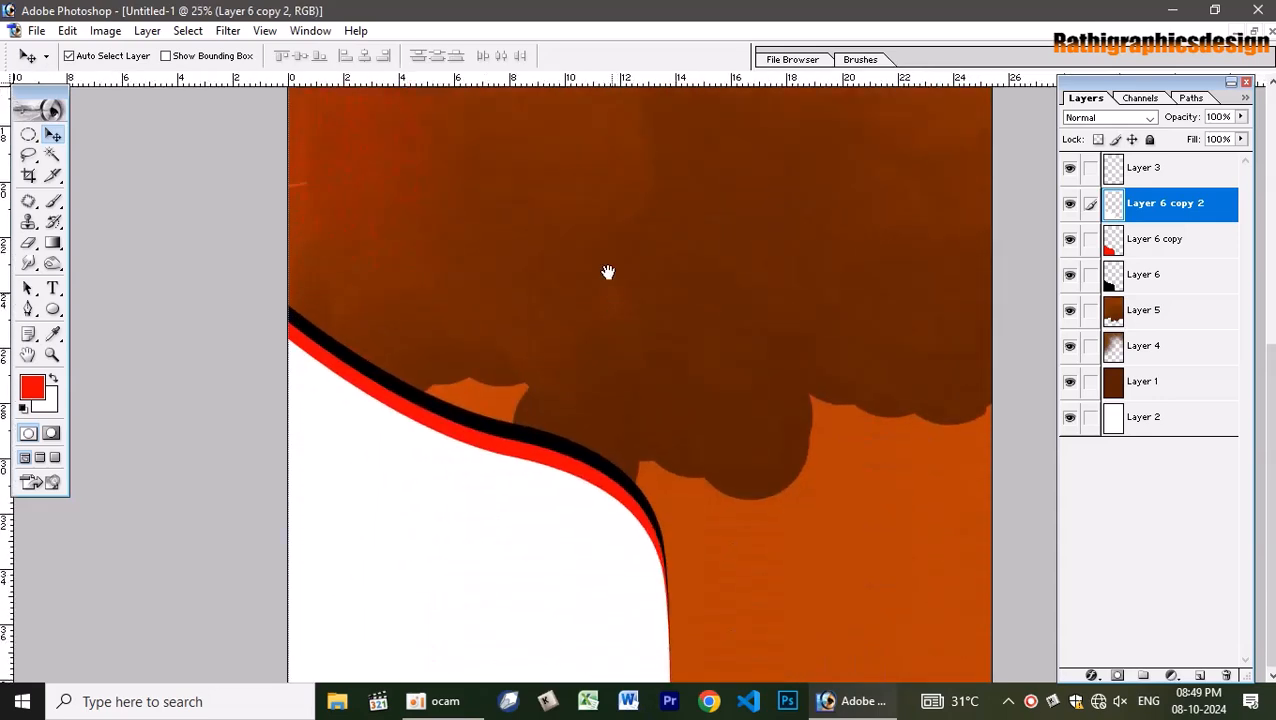
{"action": "left_click", "coordinate": [420, 420]}
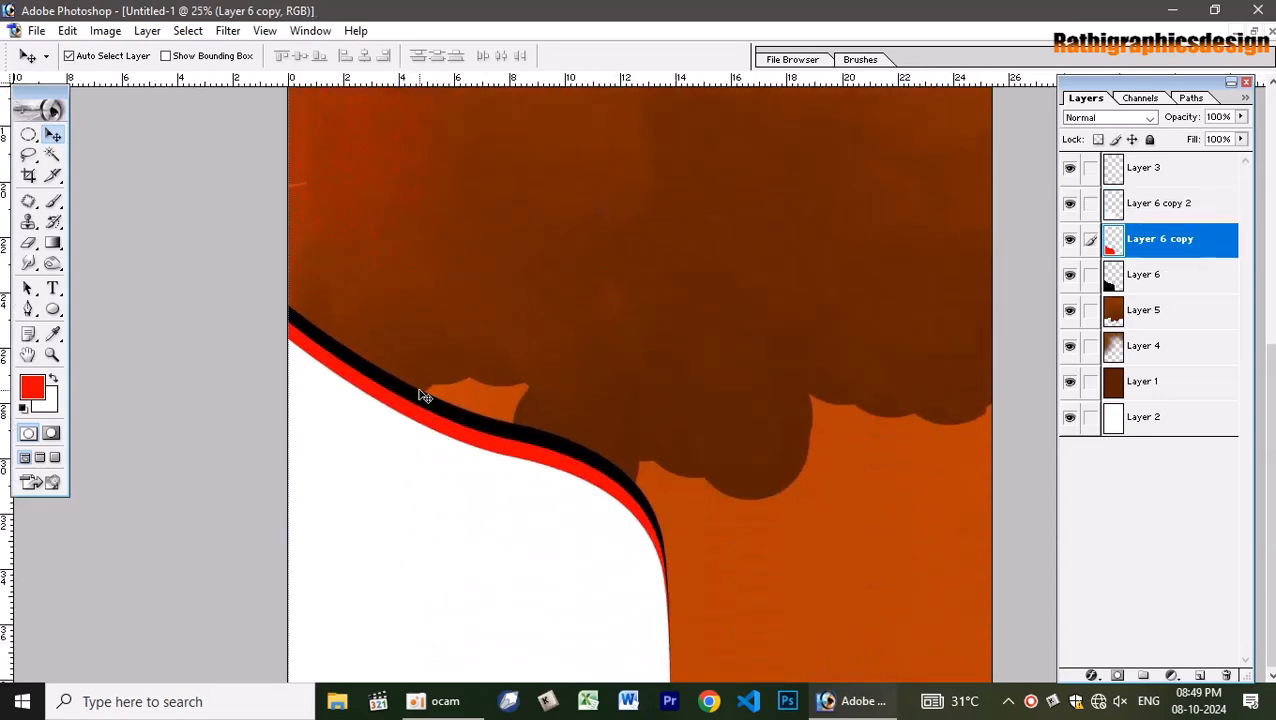
{"action": "left_click", "coordinate": [425, 400]}
{"action": "key", "text": "ctrl+t"}
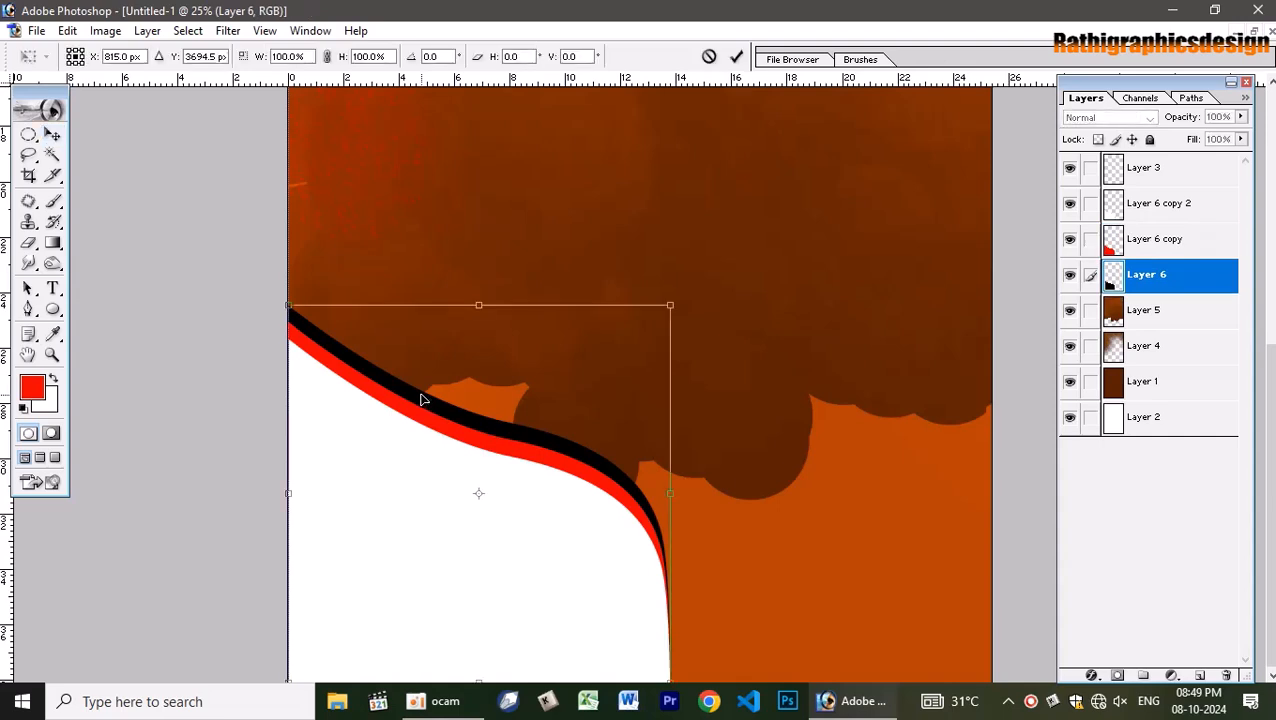
{"action": "left_click_drag", "start_coordinate": [712, 287], "coordinate": [700, 280]}
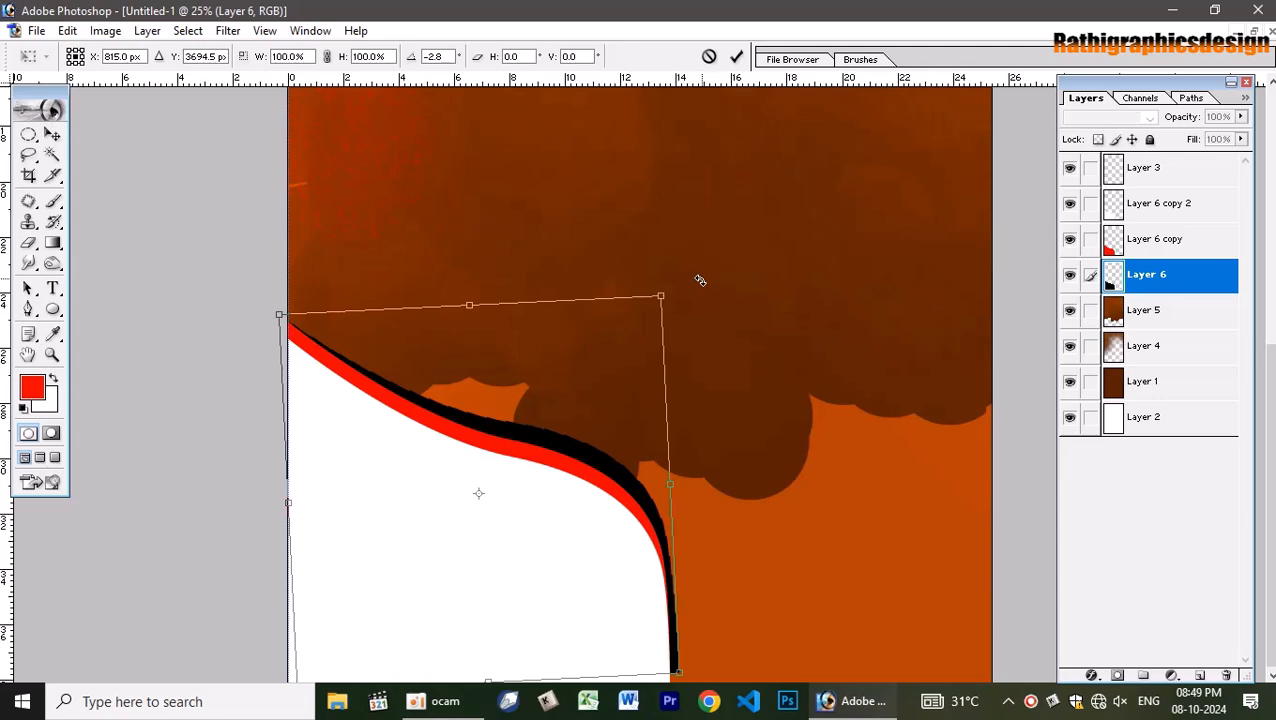
{"action": "key", "text": "Return"}
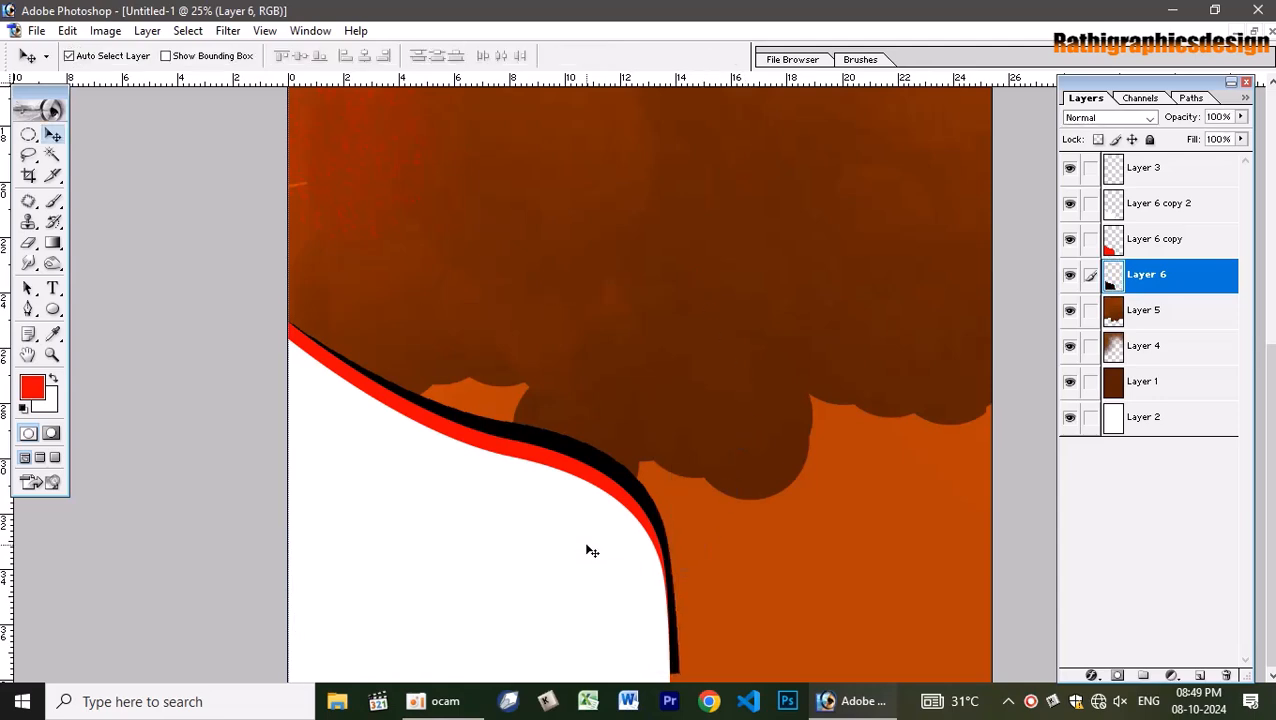
Rotate the white shape on Layer 6 copy 2 by 0.6 degrees.
{"action": "left_click", "coordinate": [605, 490]}
{"action": "key", "text": "alt+bracketright"}
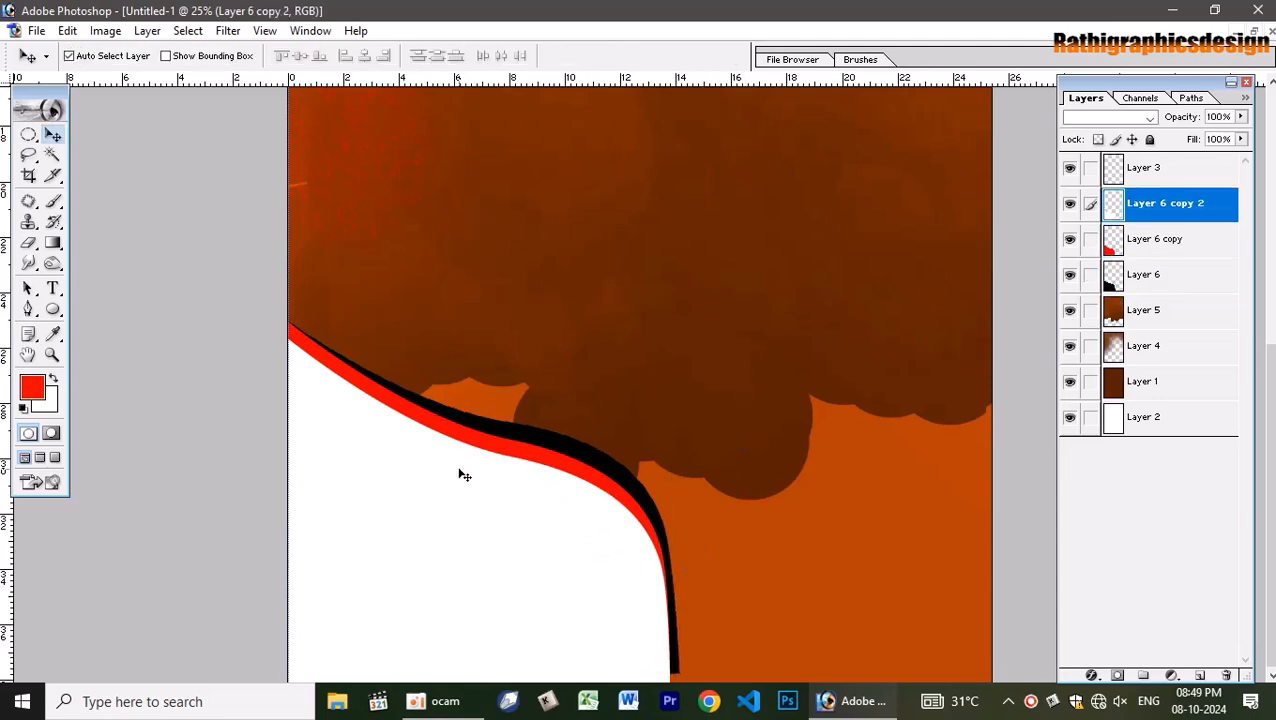
{"action": "key", "text": "ctrl+t"}
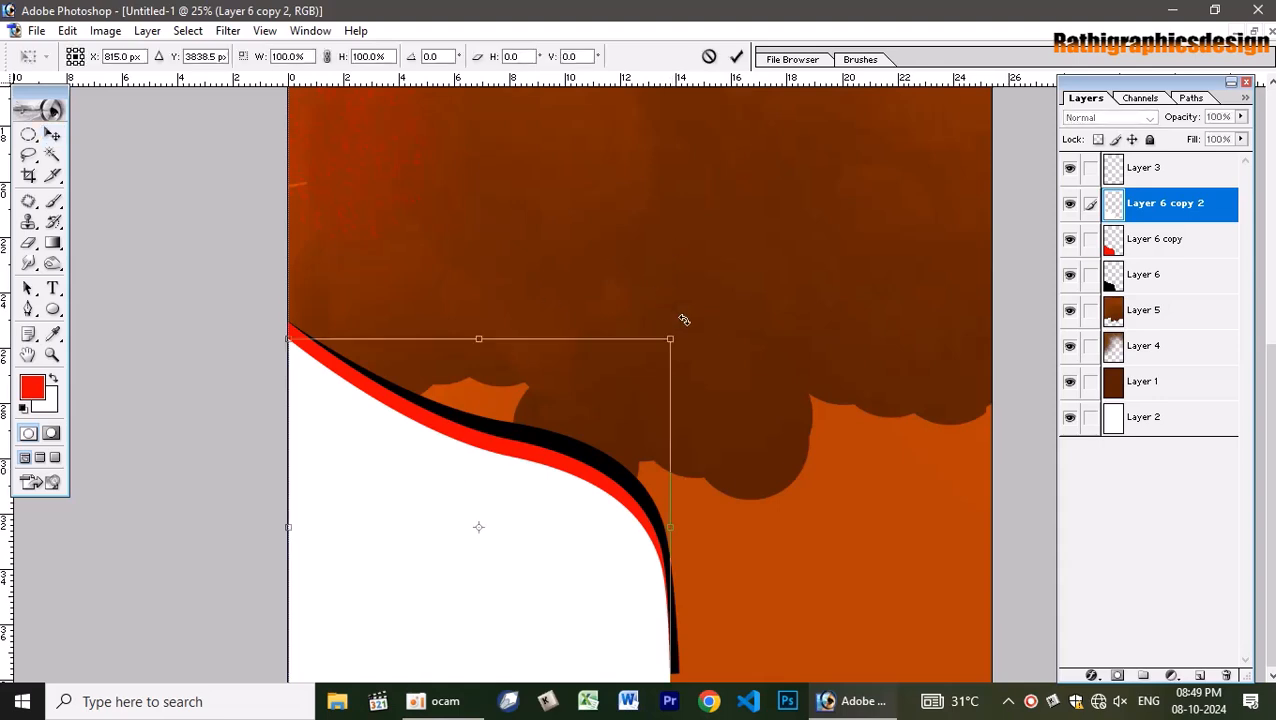
{"action": "left_click_drag", "start_coordinate": [684, 320], "coordinate": [698, 332]}
{"action": "key", "text": "ctrl+z"}
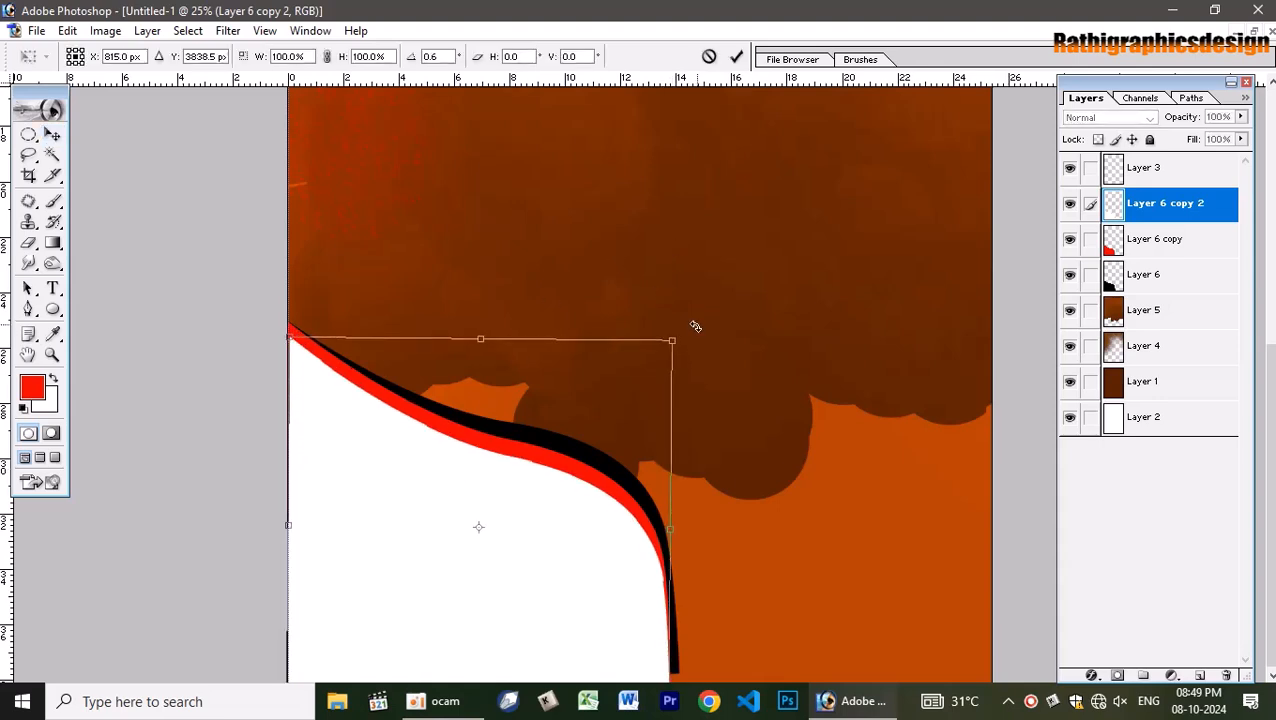
{"action": "key", "text": "v"}
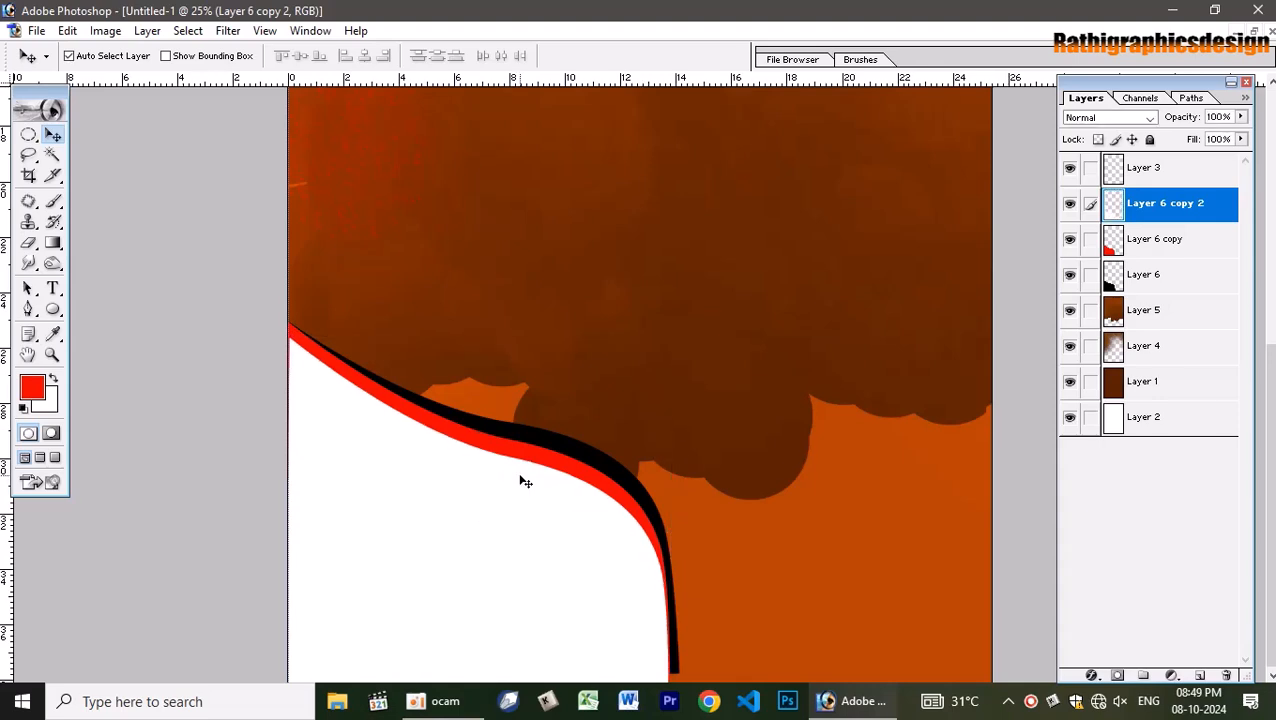
Scale the white shape on Layer 6 copy 2 to 104.4% and rotate it by 1.6 degrees.
{"action": "key", "text": "ctrl+t"}
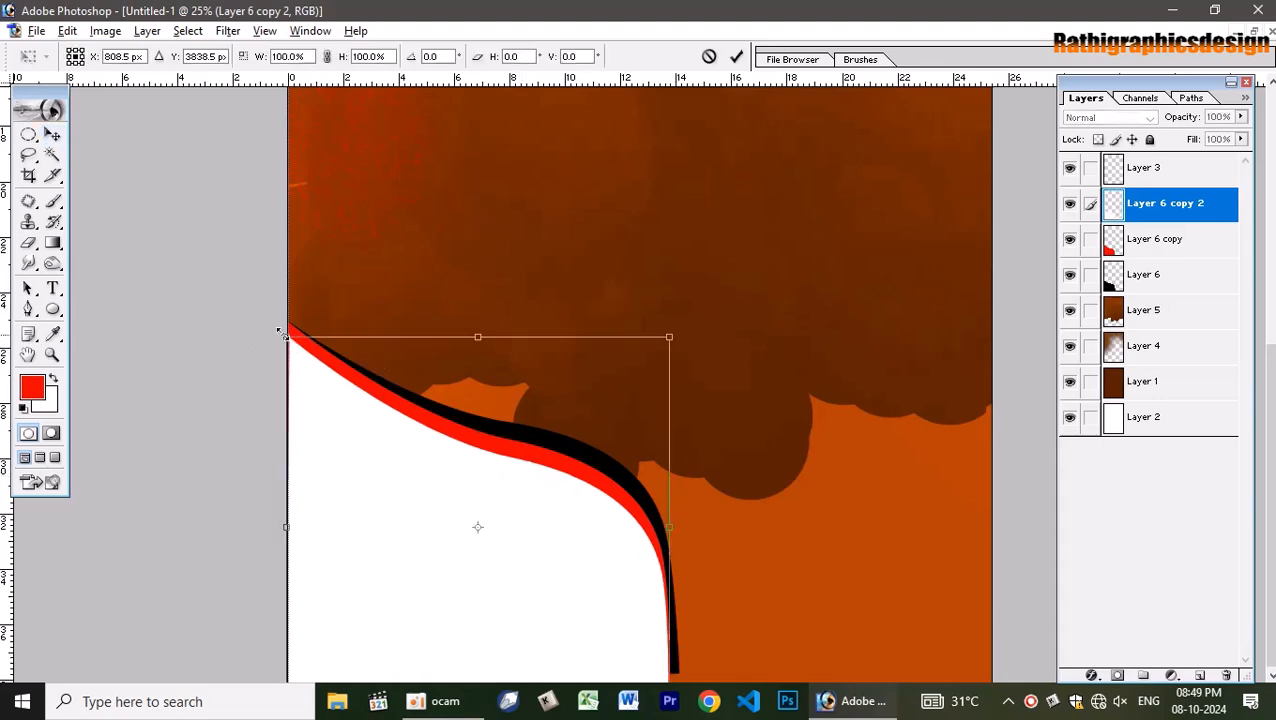
{"action": "left_click_drag", "start_coordinate": [278, 329], "coordinate": [278, 319]}
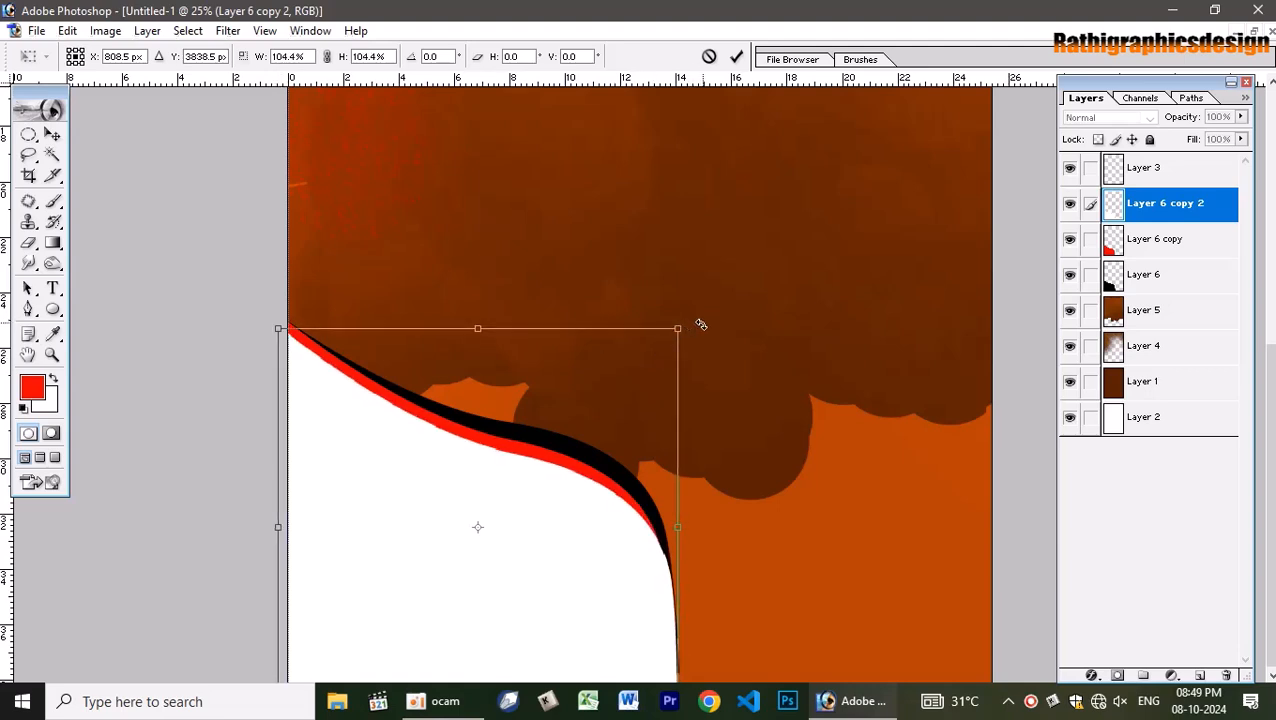
{"action": "left_click_drag", "start_coordinate": [701, 324], "coordinate": [703, 331]}
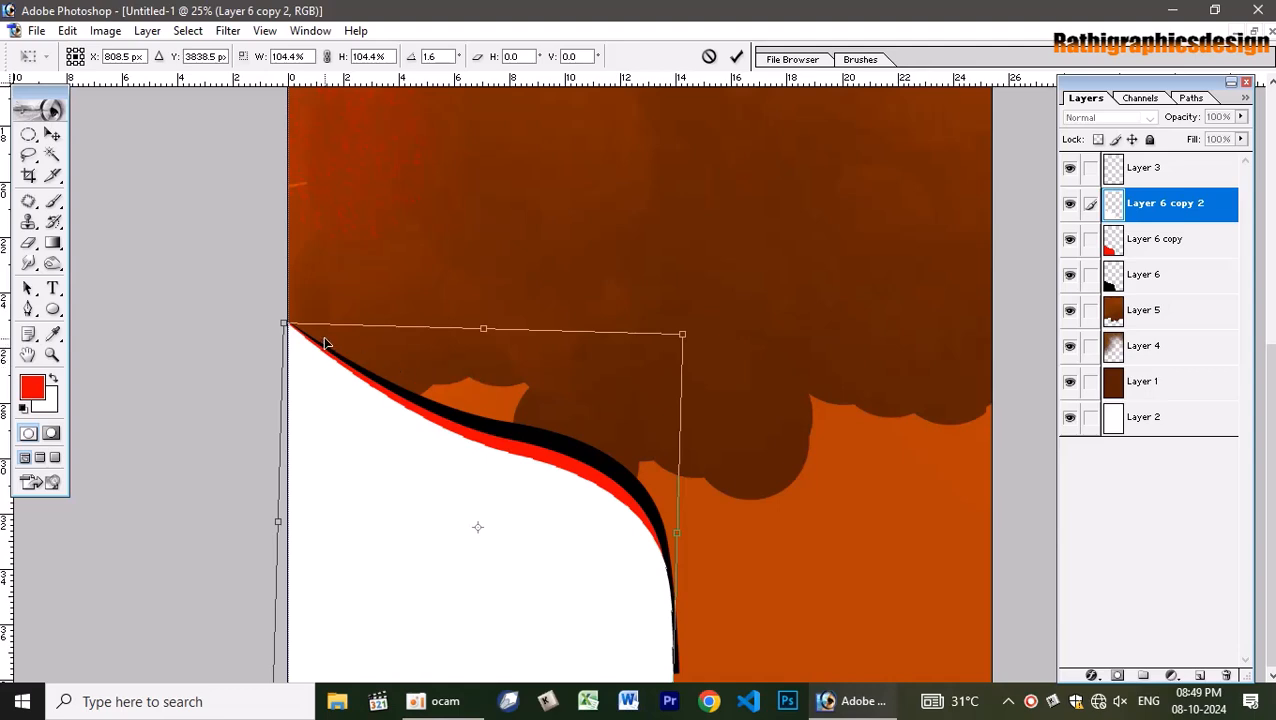
{"action": "key", "text": "Return"}
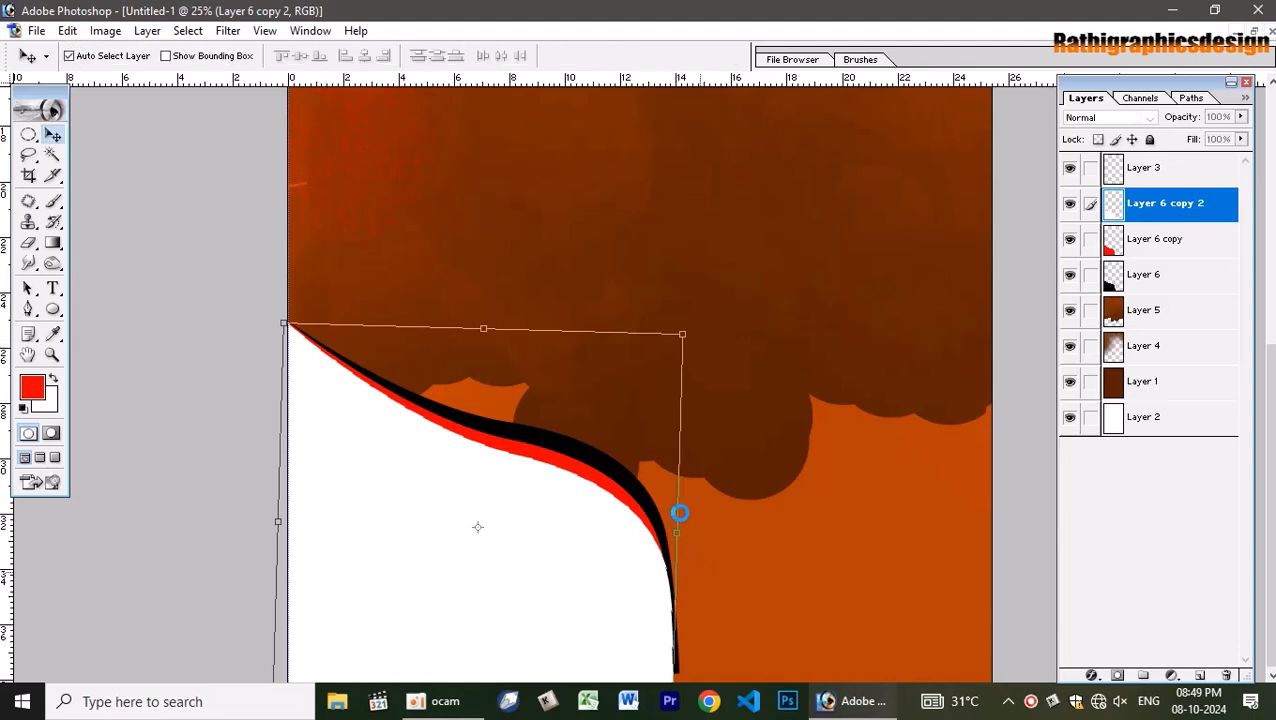
Scale the black shape on Layer 6 to 102% and rotate it by -0.2 degrees.
{"action": "left_click", "coordinate": [652, 509]}
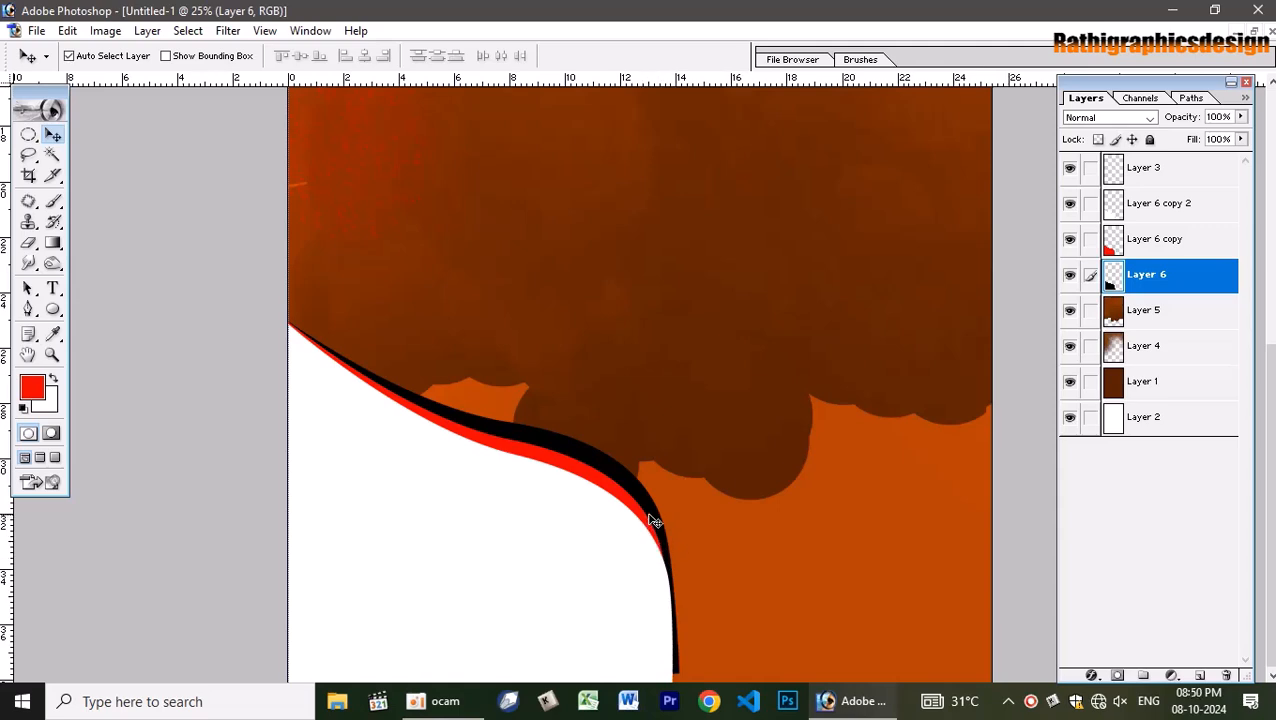
{"action": "key", "text": "ctrl+t"}
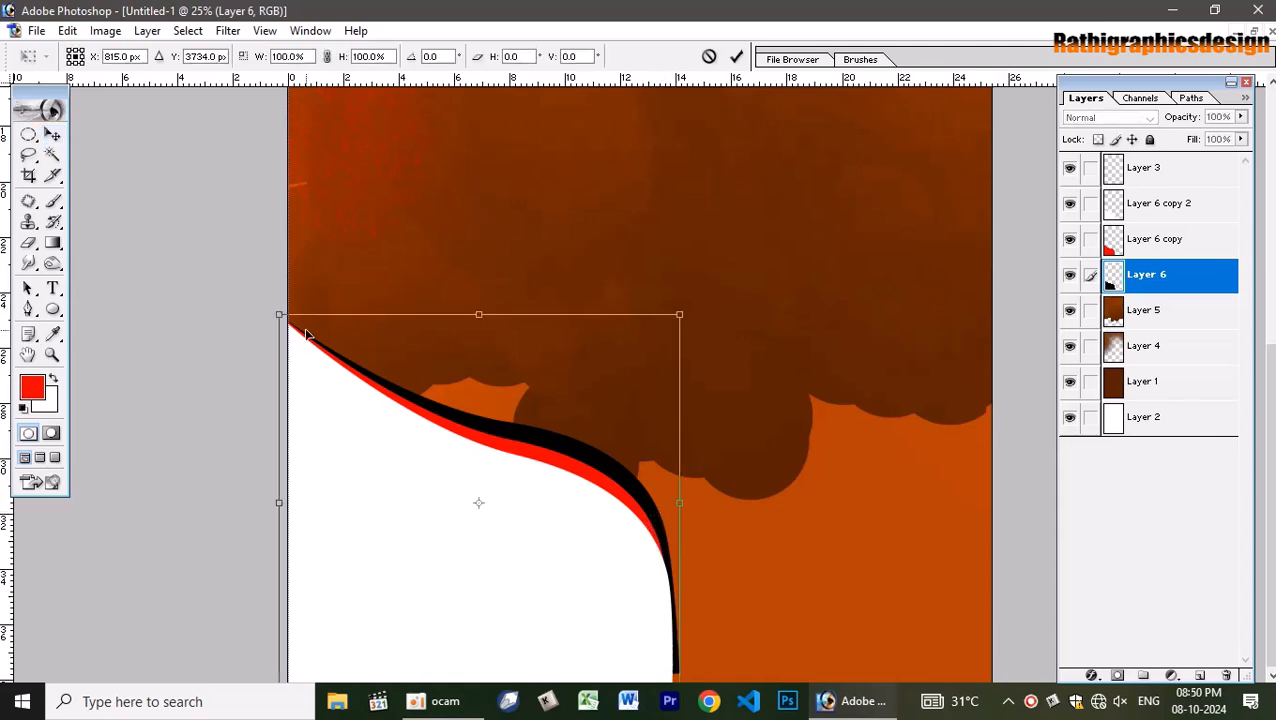
{"action": "left_click_drag", "start_coordinate": [279, 315], "coordinate": [275, 311]}
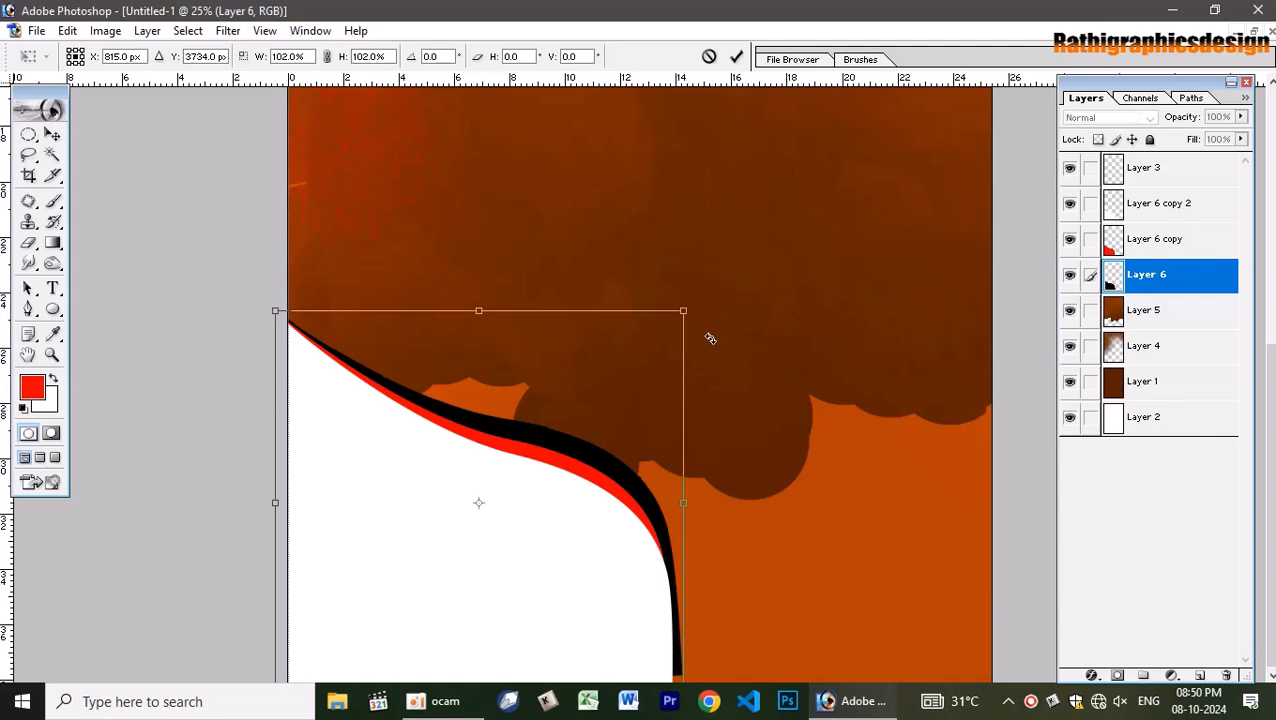
{"action": "left_click_drag", "start_coordinate": [717, 324], "coordinate": [711, 325]}
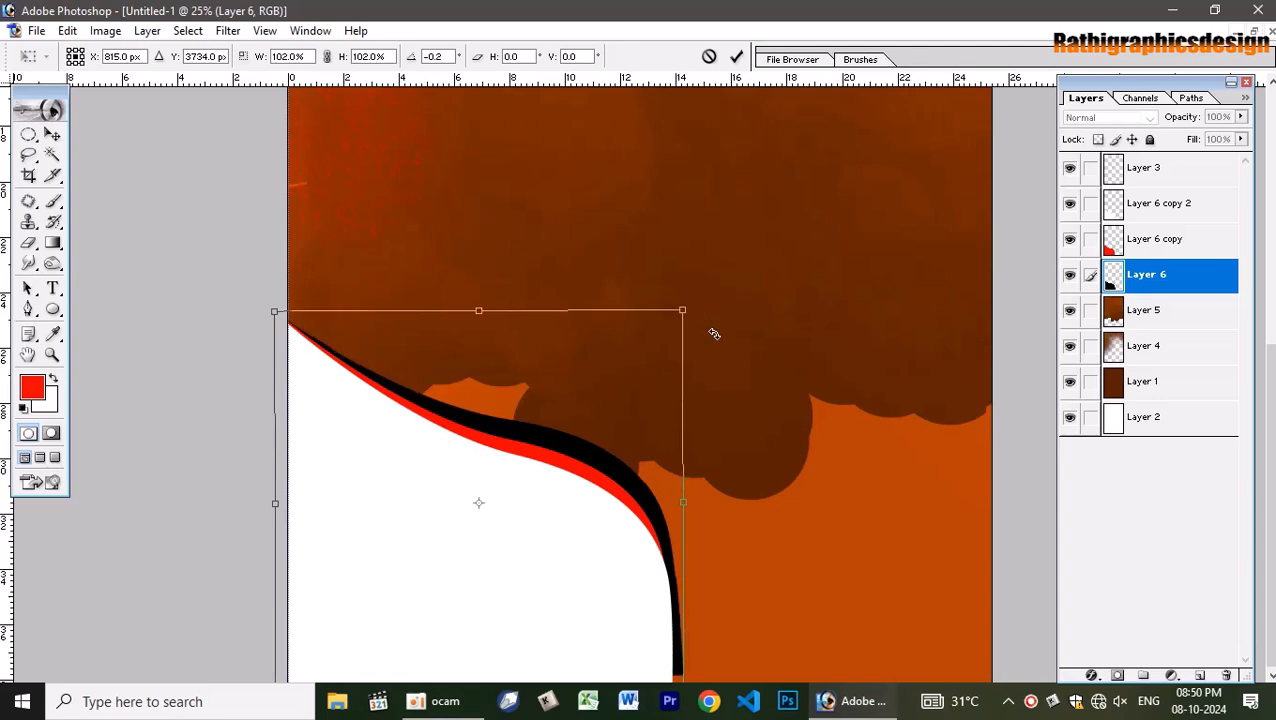
{"action": "key", "text": "Return"}
Scale the red shape on Layer 6 copy to 104.2% and rotate it by -0.3 degrees.
{"action": "left_click", "coordinate": [634, 610]}
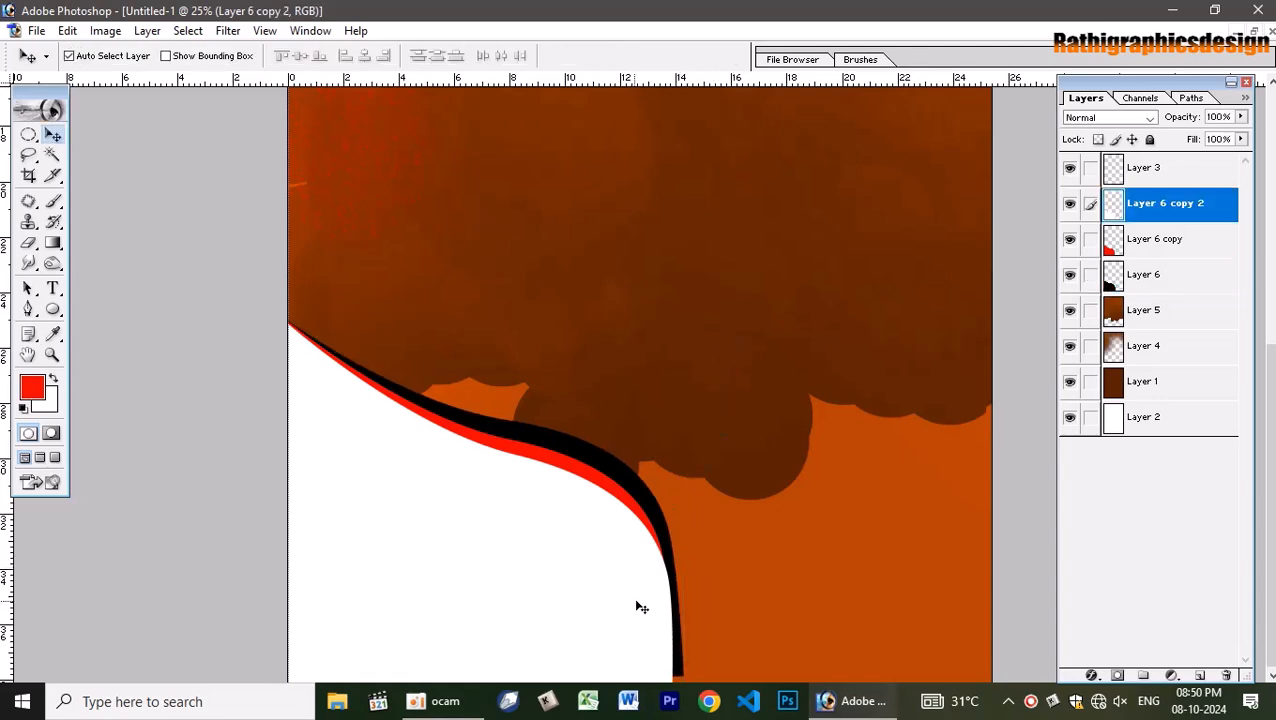
{"action": "left_click", "coordinate": [642, 505]}
{"action": "key", "text": "ctrl+t"}
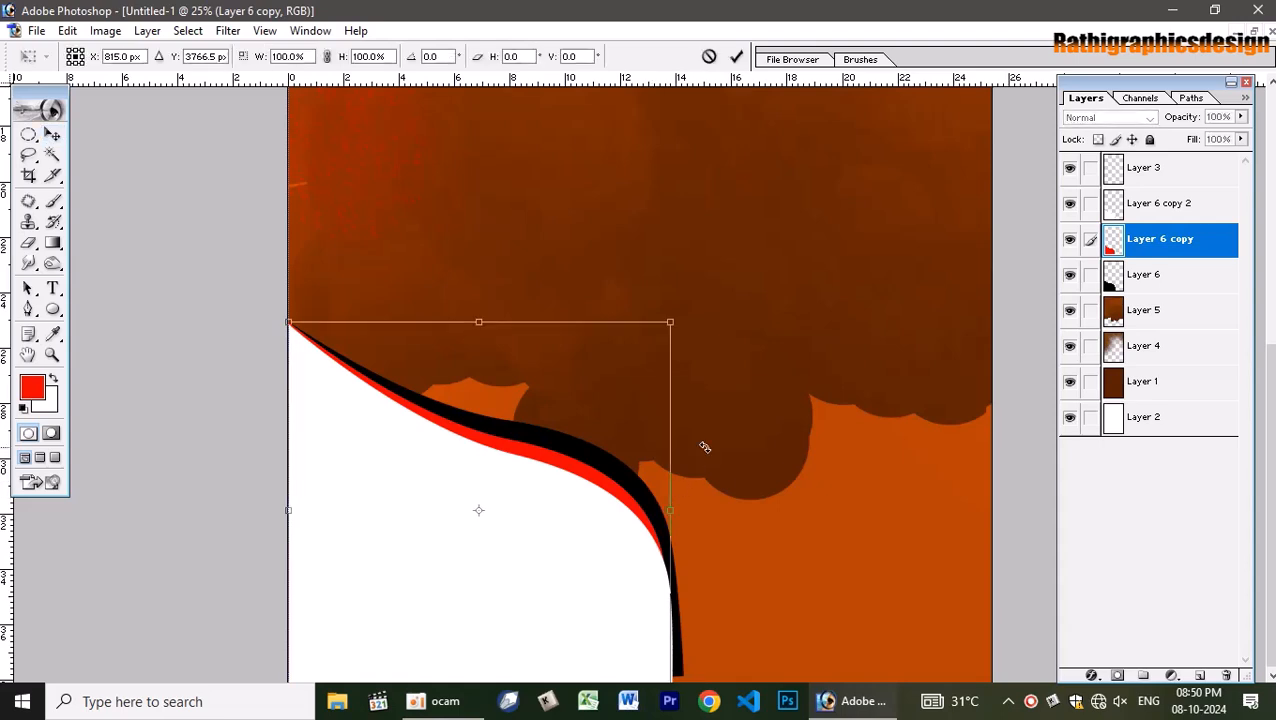
{"action": "left_click_drag", "start_coordinate": [722, 324], "coordinate": [721, 317]}
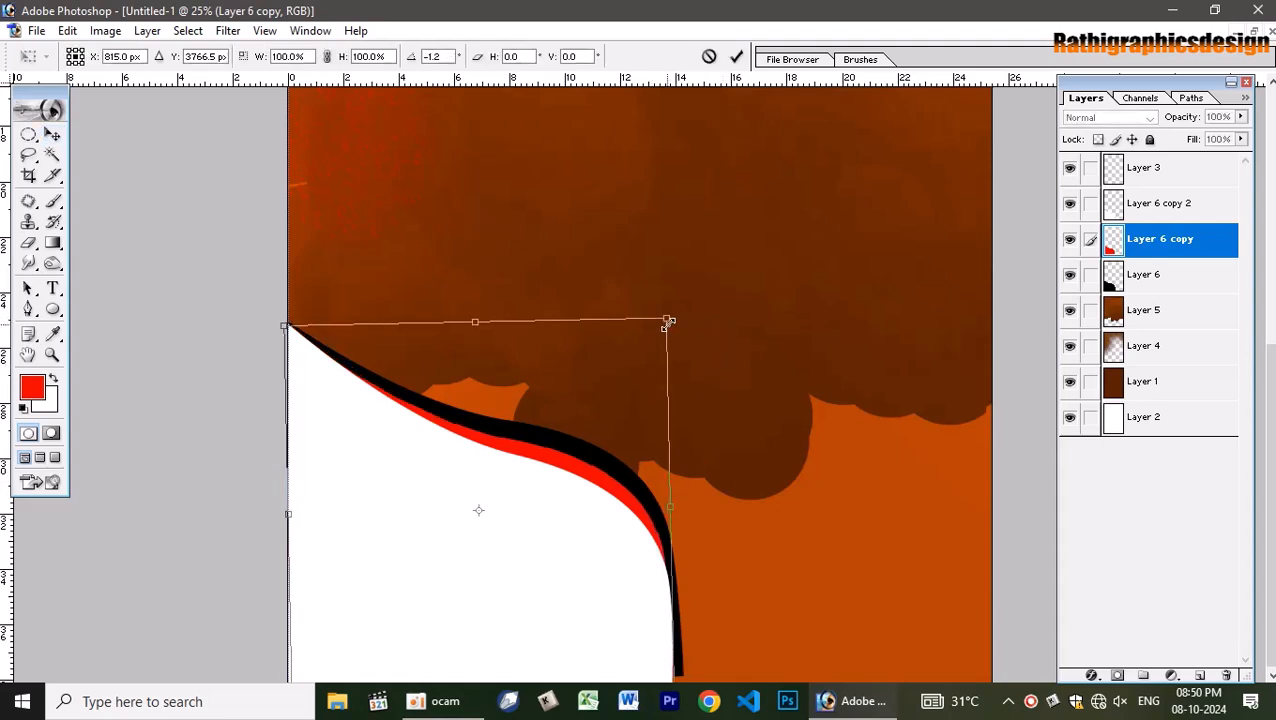
{"action": "left_click_drag", "start_coordinate": [668, 321], "coordinate": [706, 316]}
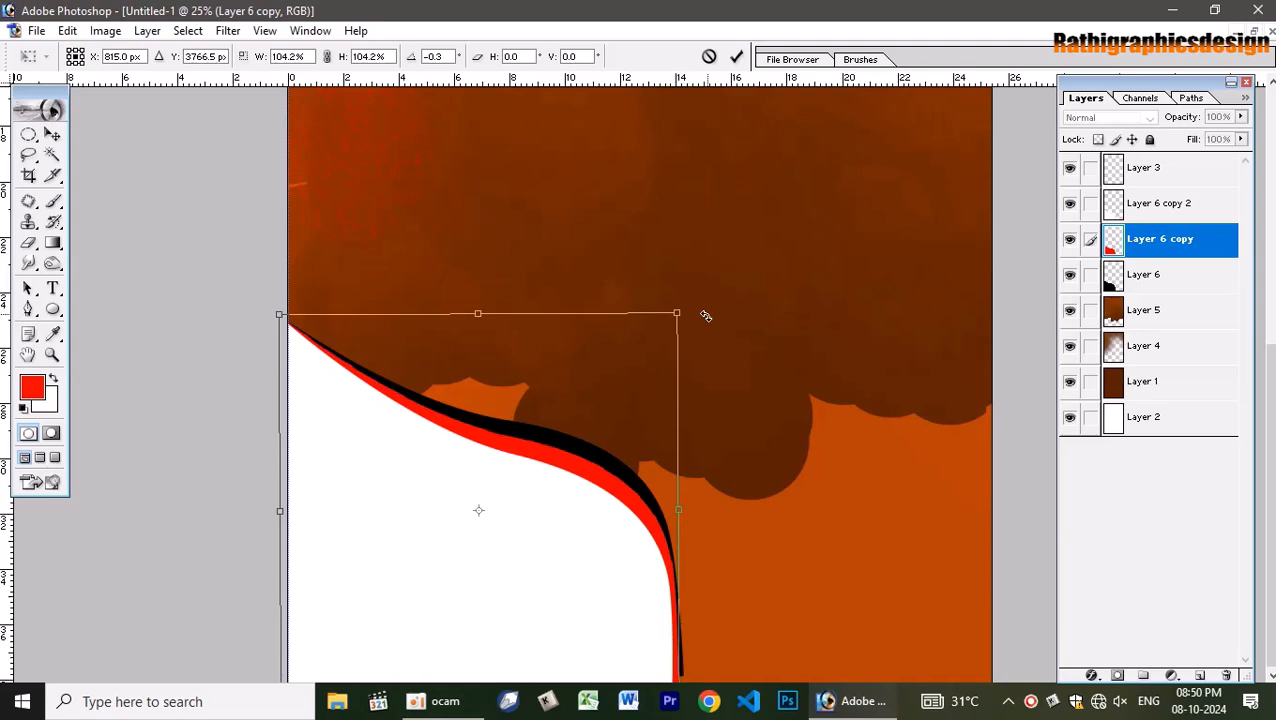
{"action": "double_click", "coordinate": [495, 503]}
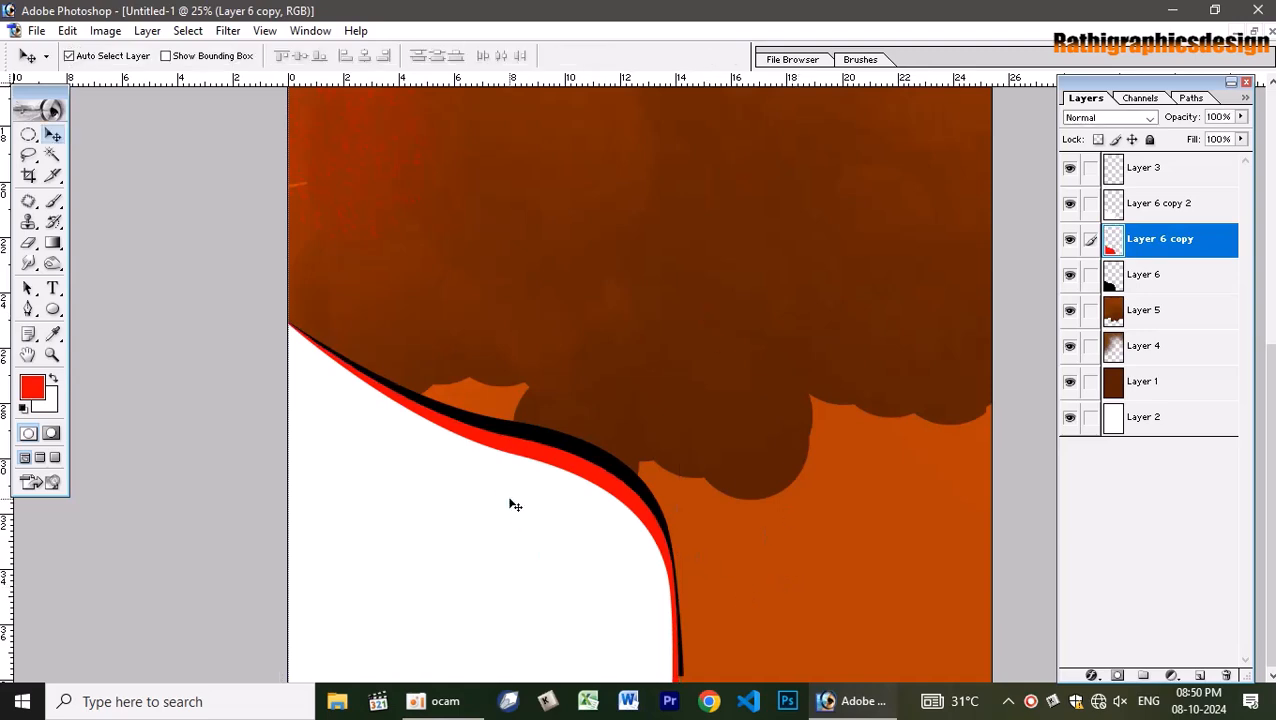
Duplicate the black shape, flip the copy horizontally, and place it over the lower right half of the banner.
{"action": "left_click", "coordinate": [587, 445]}
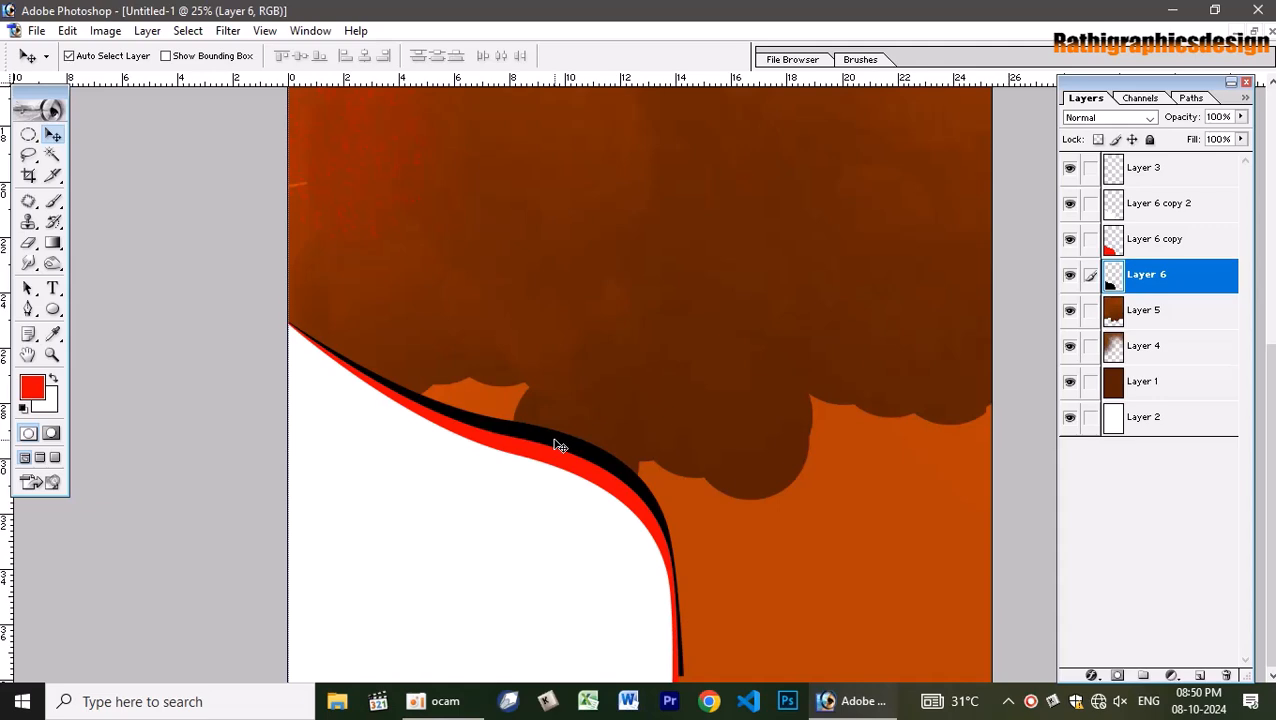
{"action": "key", "text": "ctrl+j"}
{"action": "key", "text": "ctrl+t"}
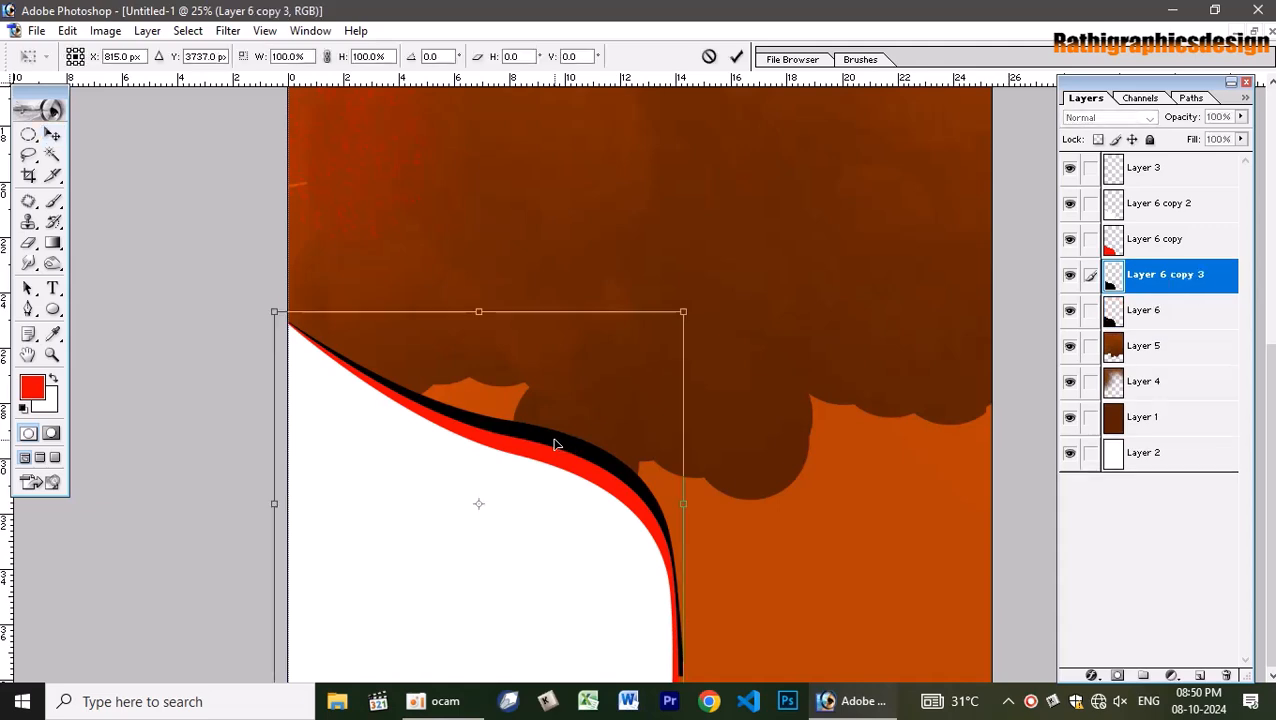
{"action": "right_click", "coordinate": [556, 444]}
{"action": "left_click", "coordinate": [633, 410]}
{"action": "key", "text": "Return"}
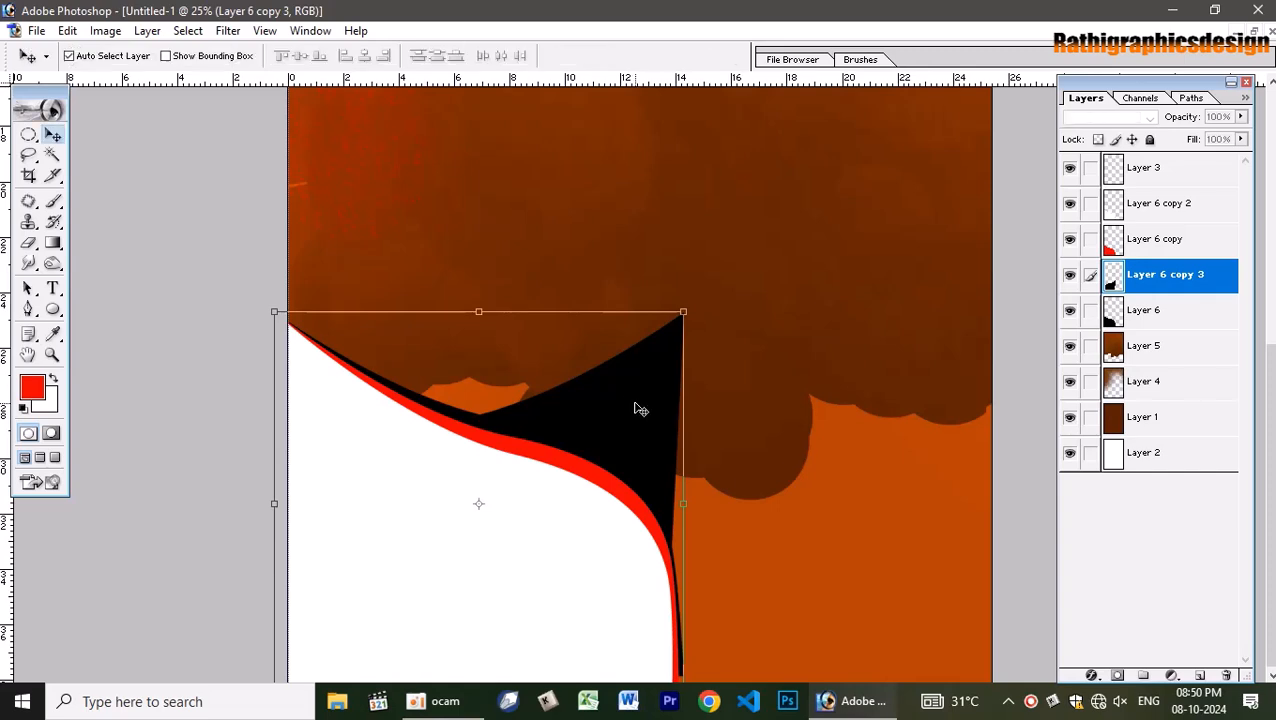
{"action": "left_click_drag", "start_coordinate": [608, 420], "coordinate": [977, 447]}
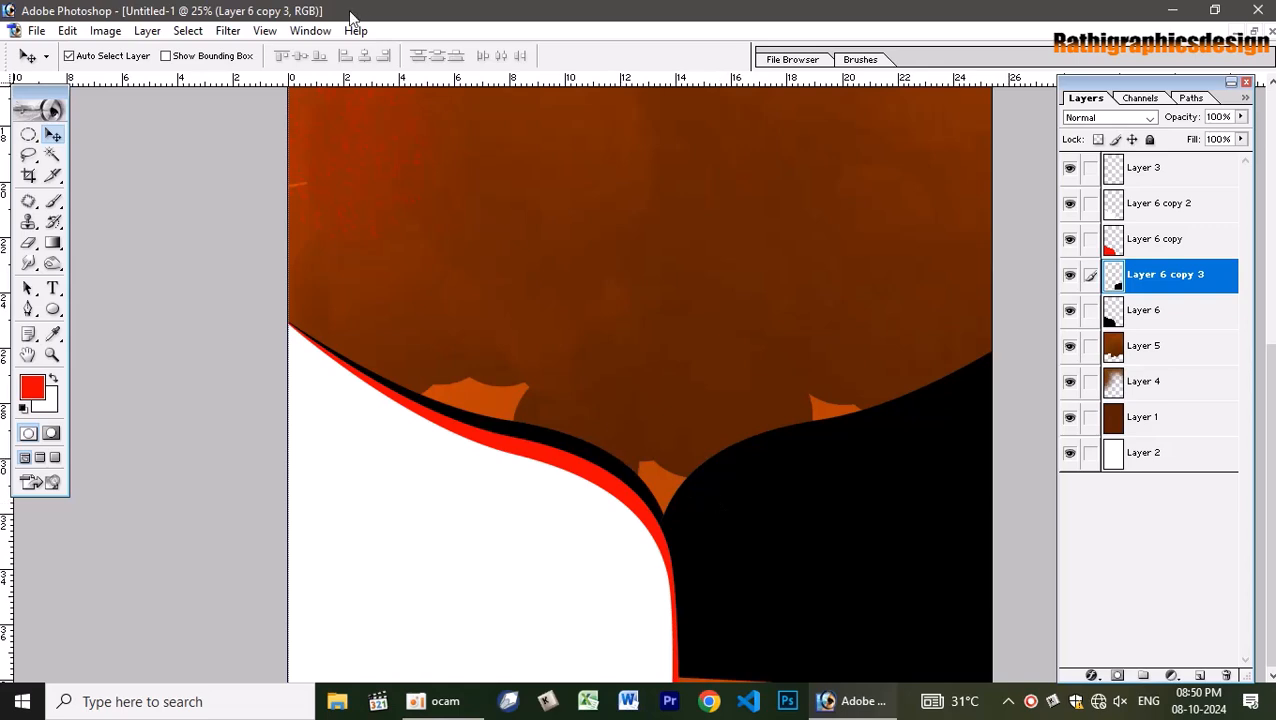
Add a vertical guide at 50% of the canvas width.
{"action": "left_click", "coordinate": [264, 33]}
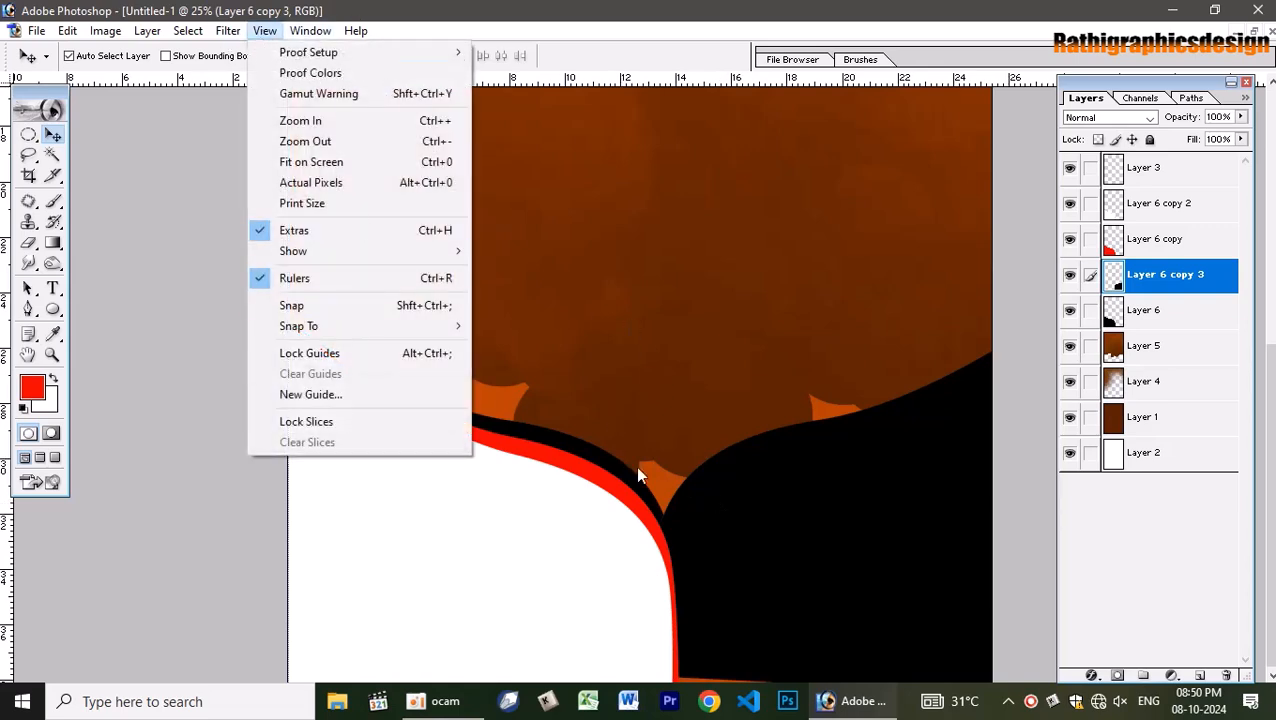
{"action": "left_click", "coordinate": [321, 398]}
{"action": "type", "text": "50"}
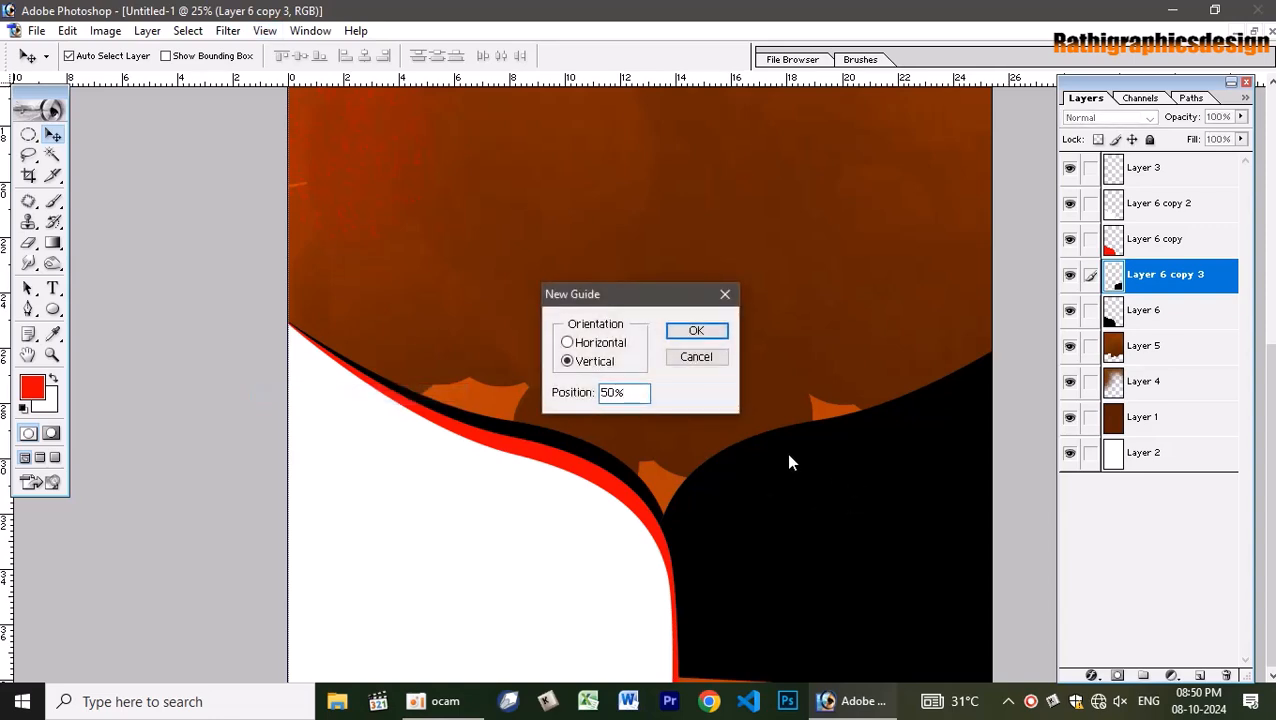
{"action": "type", "text": "%"}
{"action": "key", "text": "Return"}
Link the black, red and white shapes of the left half and shift them left until their inner edge meets the centre guide.
{"action": "left_click", "coordinate": [607, 474]}
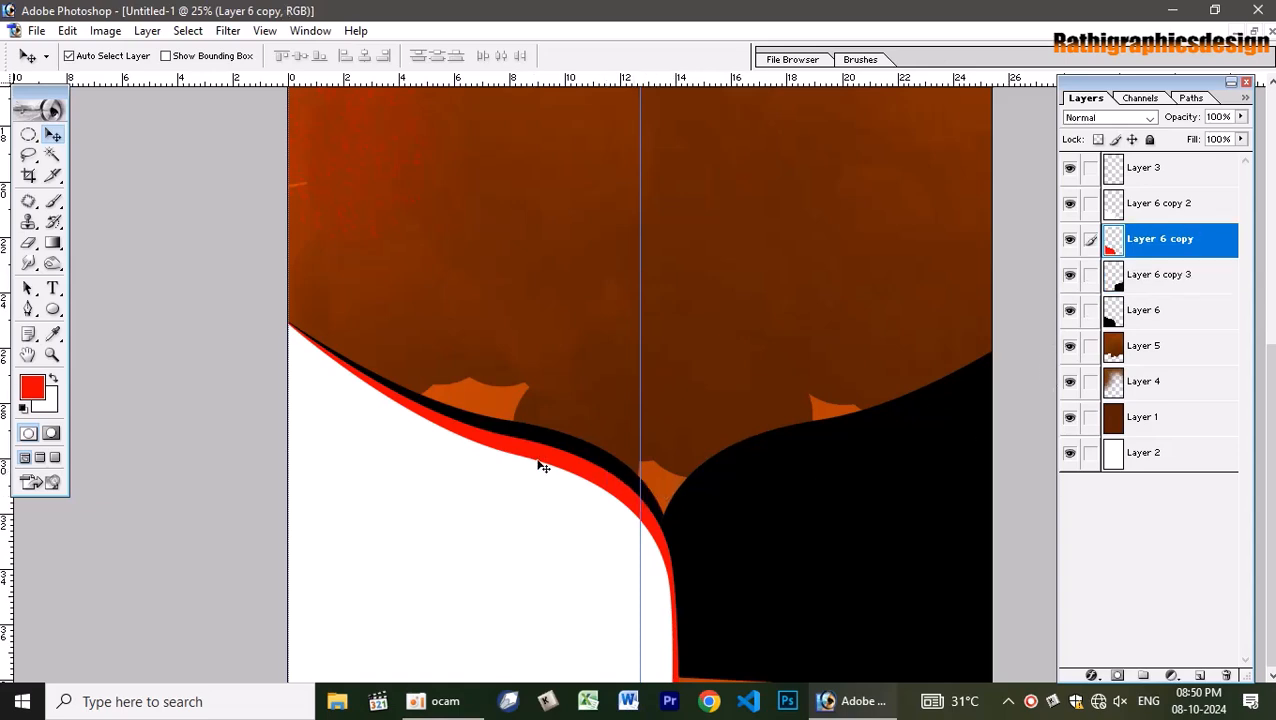
{"action": "left_click", "coordinate": [575, 452]}
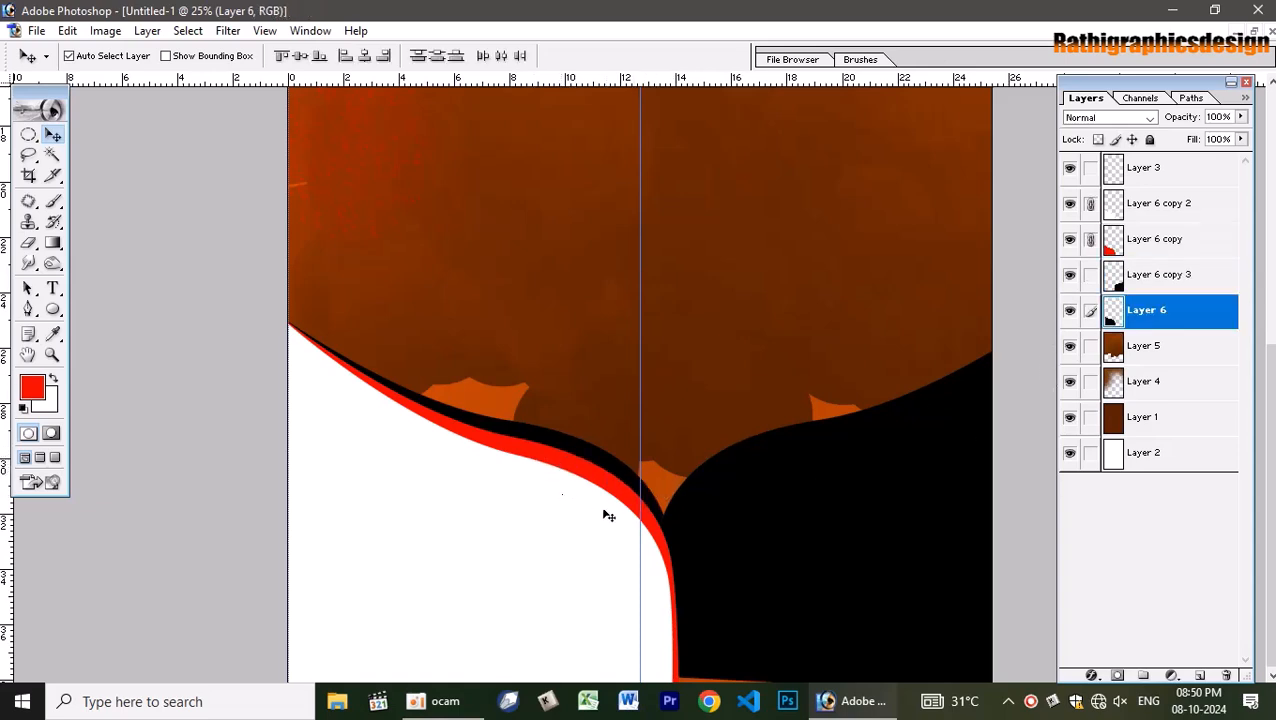
{"action": "key", "text": "shift+Left"}
{"action": "key", "text": "shift+Left"}
{"action": "key", "text": "shift+Left"}
{"action": "key", "text": "shift+Left"}
{"action": "key", "text": "shift+Left"}
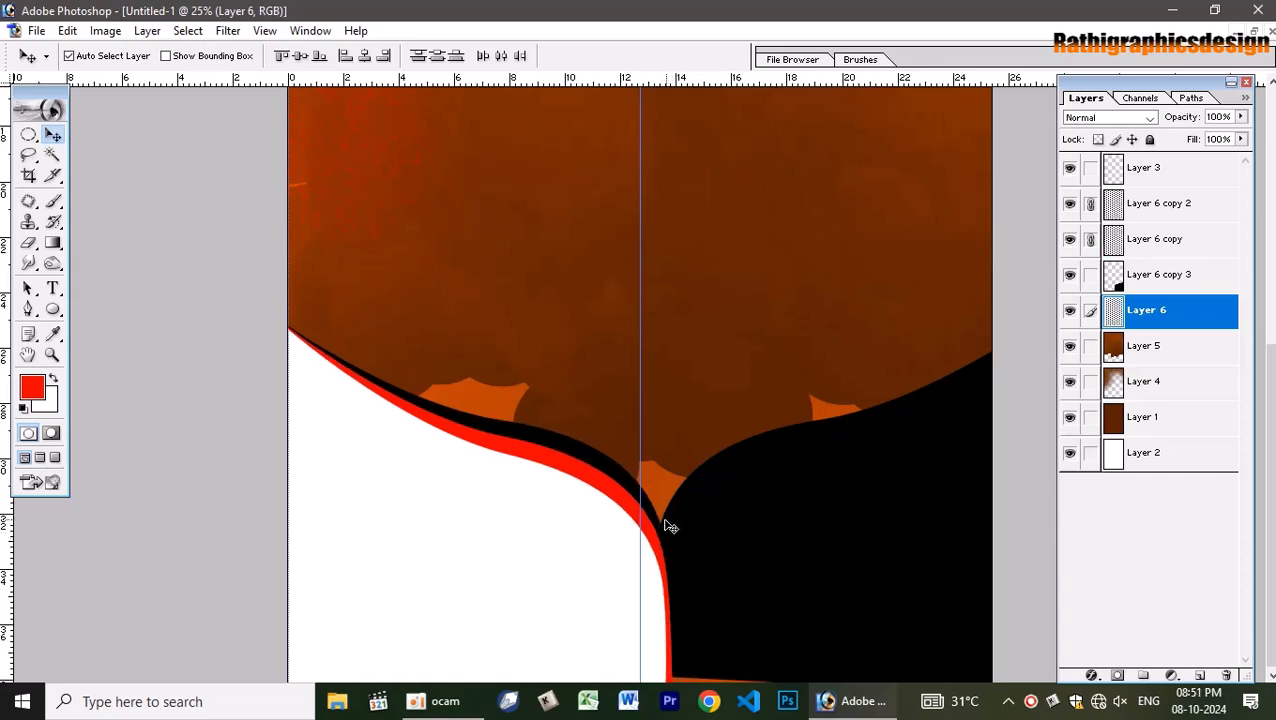
{"action": "key", "text": "shift+Left"}
{"action": "key", "text": "shift+Left"}
{"action": "key", "text": "shift+Left"}
{"action": "key", "text": "shift+Left"}
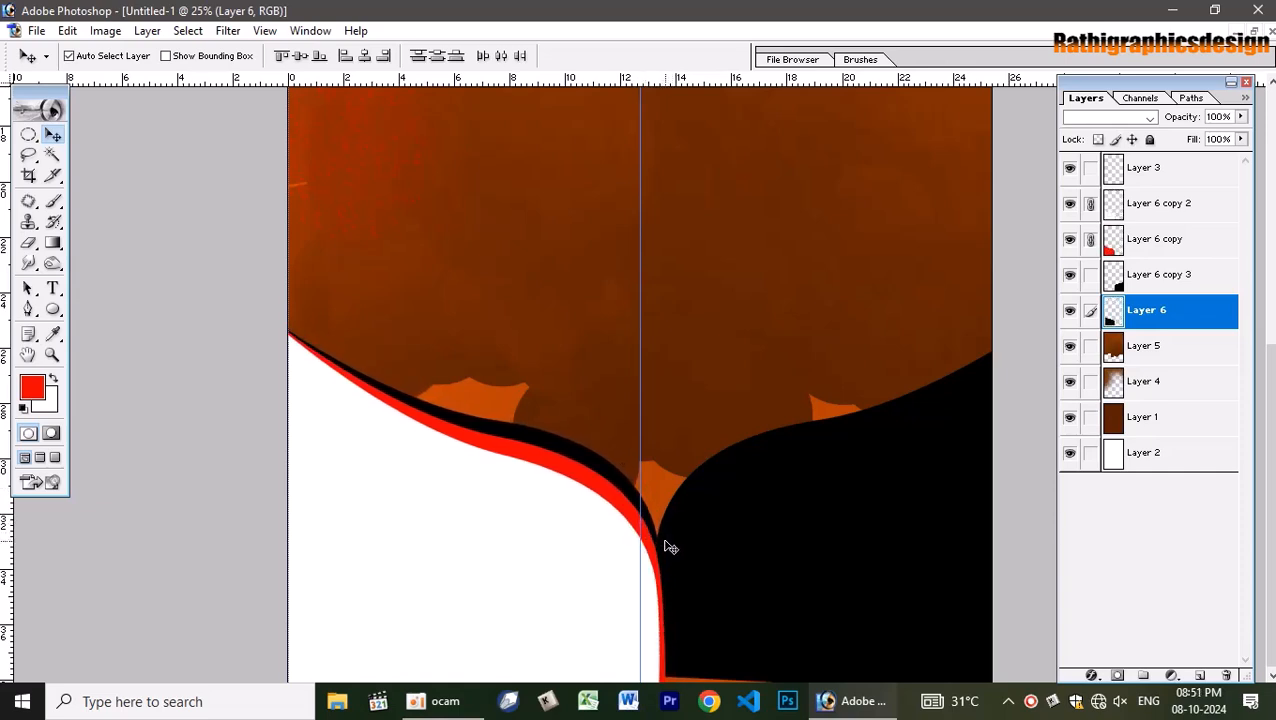
{"action": "key", "text": "shift+Left"}
{"action": "key", "text": "shift+Left"}
{"action": "key", "text": "shift+Left"}
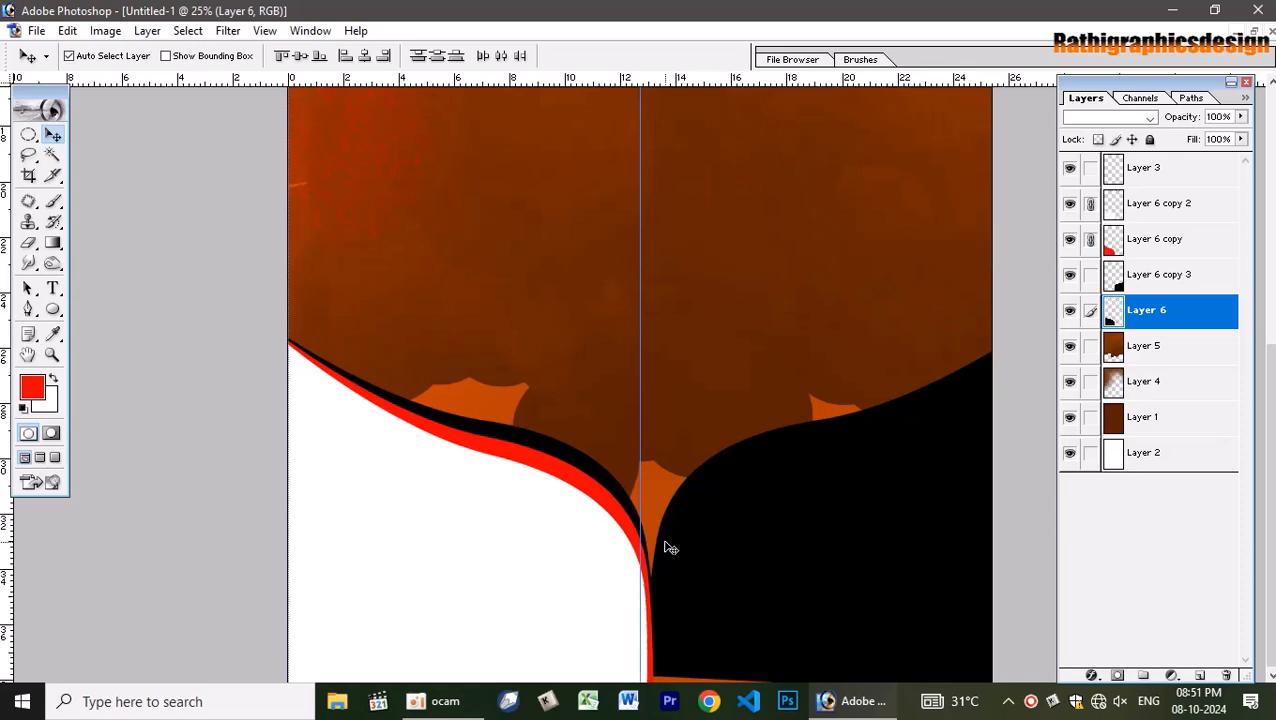
{"action": "key", "text": "Left"}
{"action": "key", "text": "Left"}
{"action": "key", "text": "Left"}
{"action": "key", "text": "Left"}
{"action": "key", "text": "Left"}
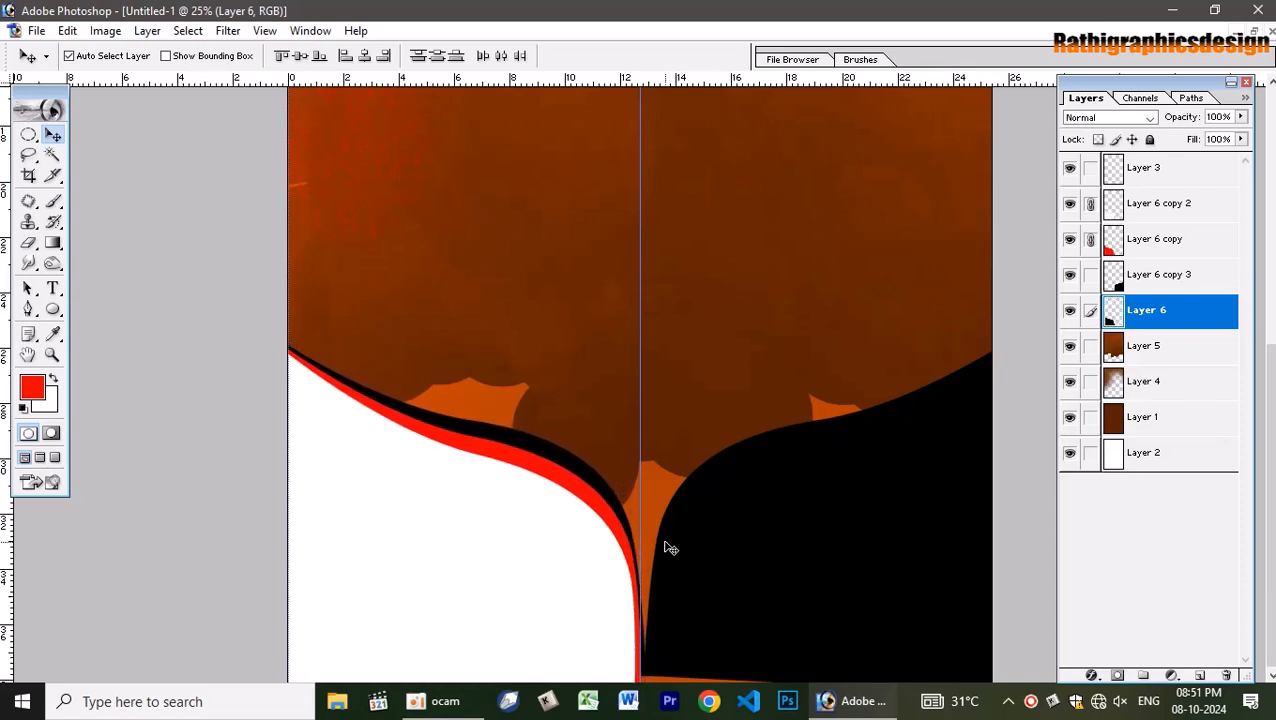
{"action": "key", "text": "Right"}
{"action": "key", "text": "Right"}
{"action": "key", "text": "Right"}
{"action": "key", "text": "Right"}
{"action": "key", "text": "Right"}
{"action": "key", "text": "Right"}
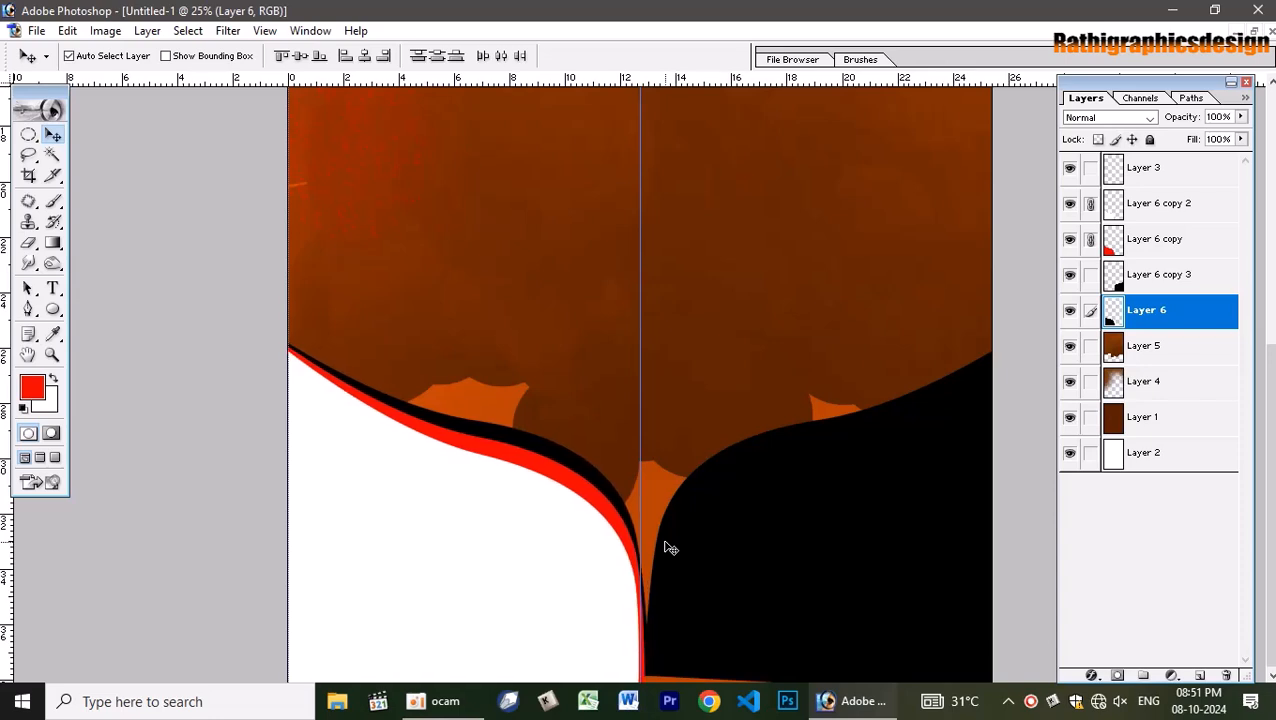
Nudge the mirrored black shape left to the centre guide and merge it with the black shape on Layer 6.
{"action": "left_click", "coordinate": [737, 539]}
{"action": "key", "text": "Left"}
{"action": "key", "text": "Left"}
{"action": "key", "text": "Left"}
{"action": "key", "text": "Left"}
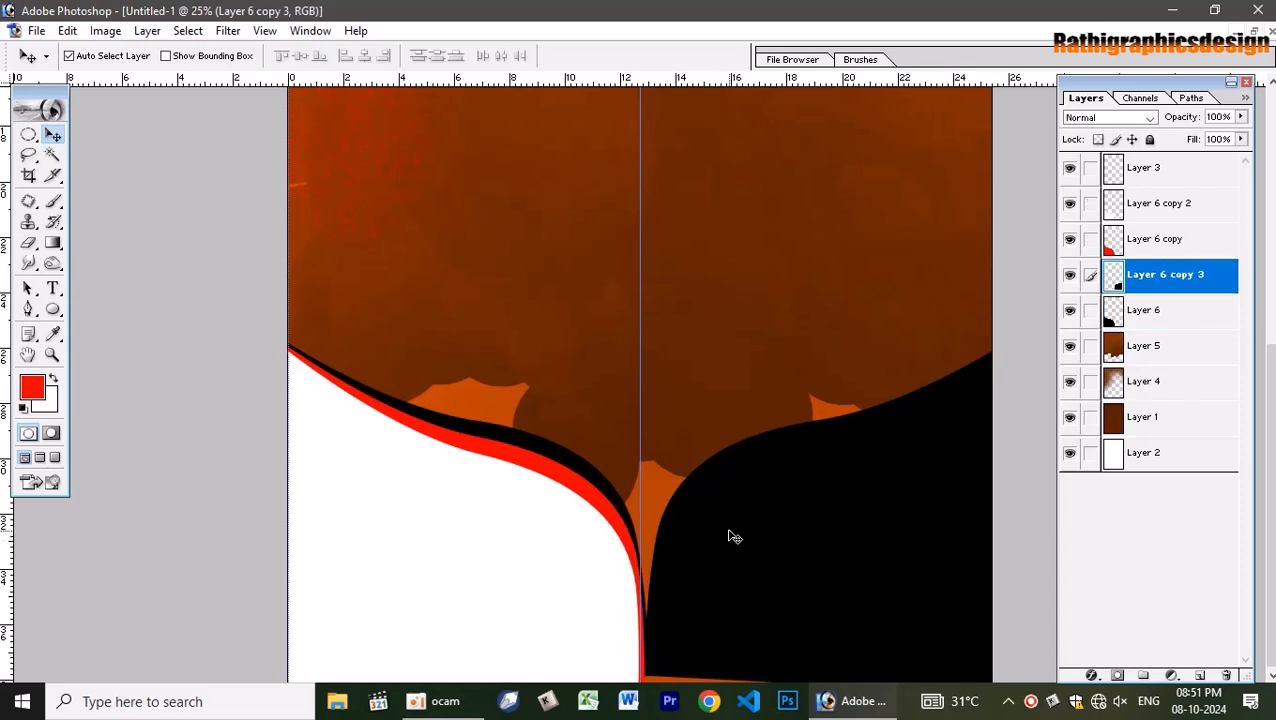
{"action": "key", "text": "Left"}
{"action": "key", "text": "Left"}
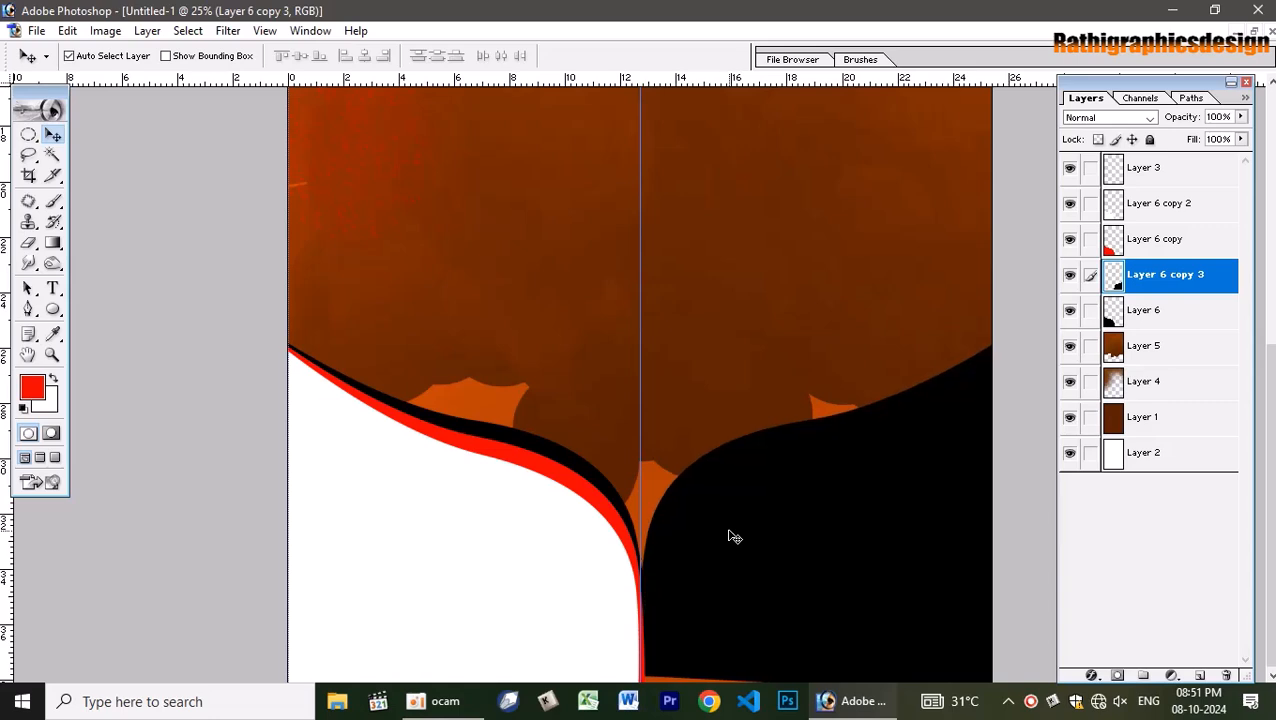
{"action": "key", "text": "Left"}
{"action": "key", "text": "Left"}
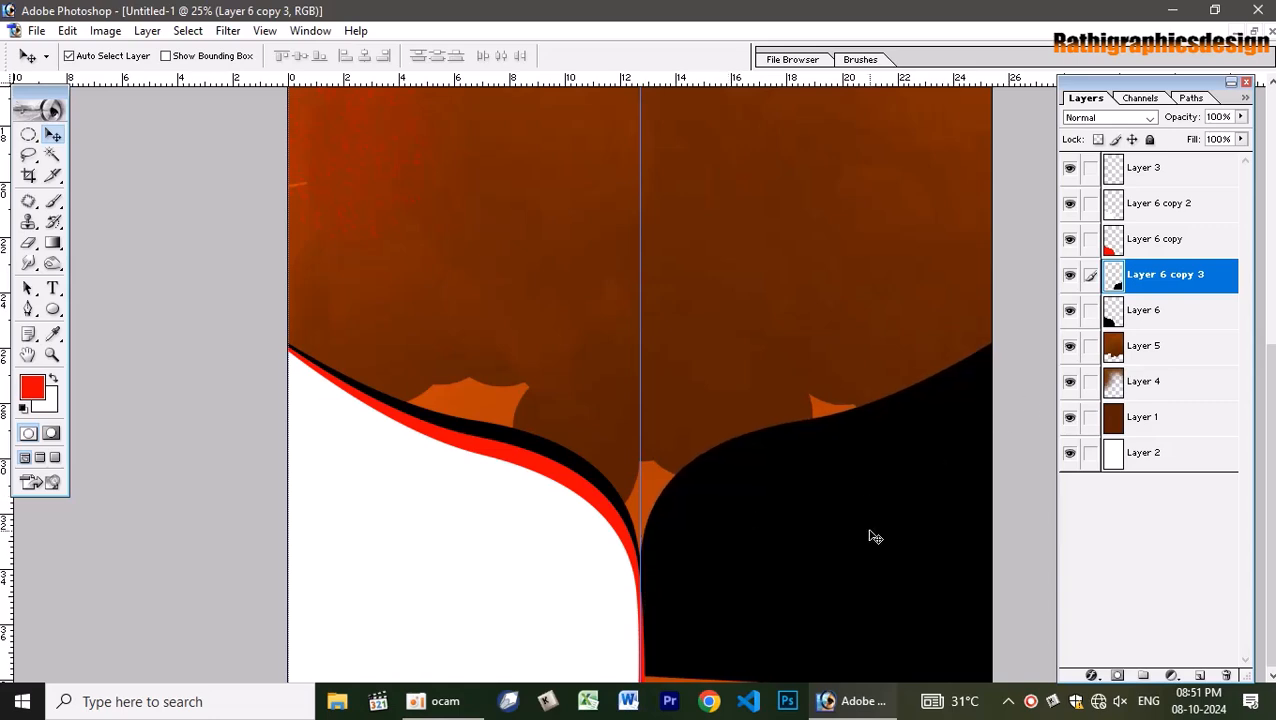
{"action": "left_click", "coordinate": [580, 473], "text": "shift"}
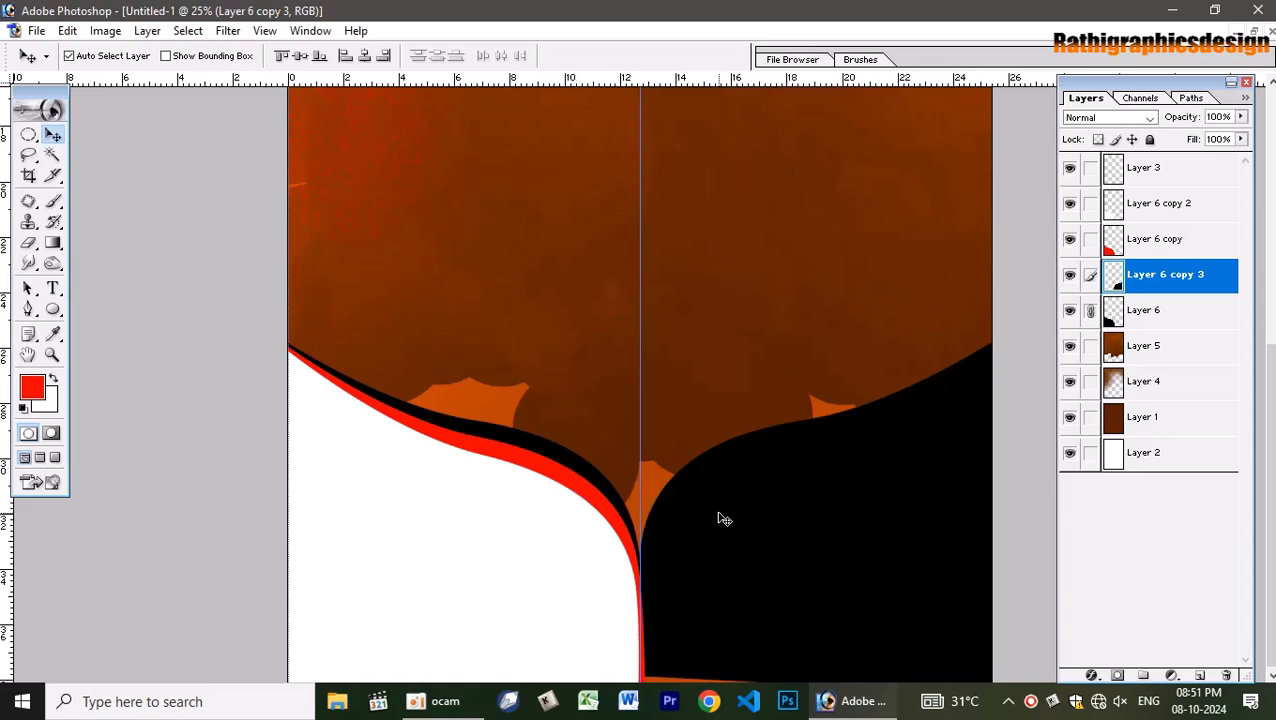
{"action": "key", "text": "ctrl+e"}
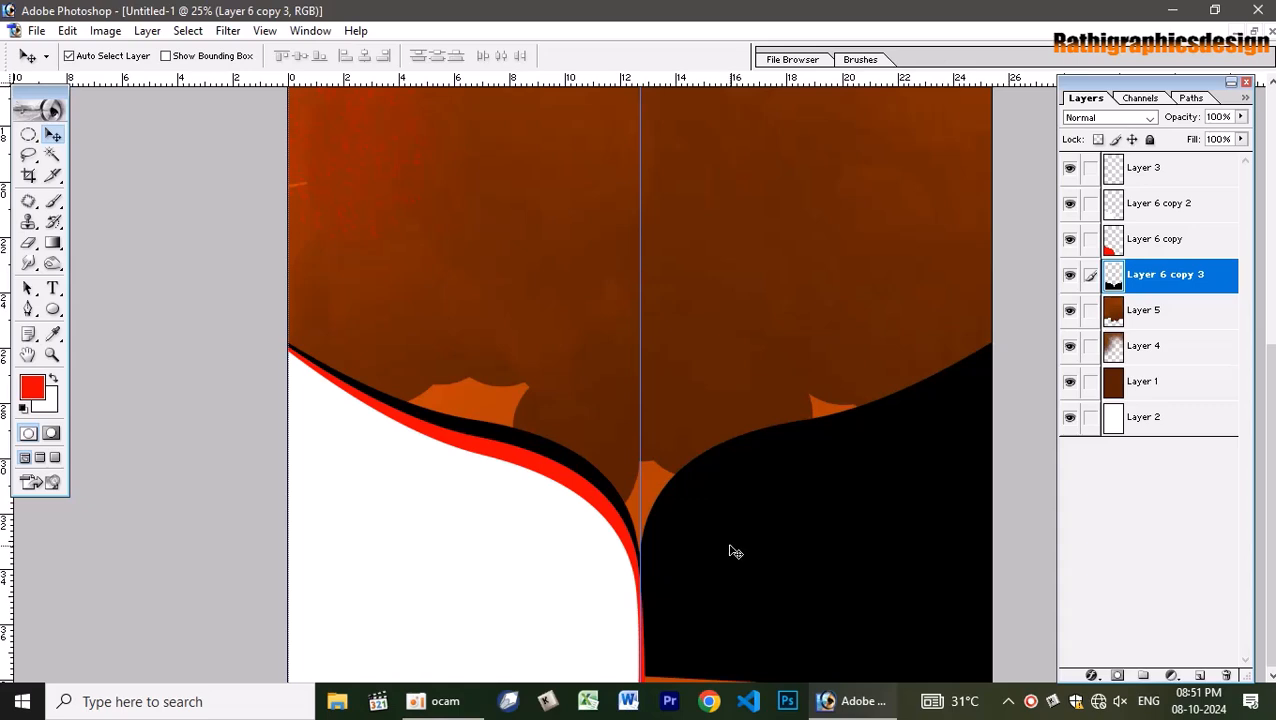
Duplicate the red shape, flip the copy horizontally, and place it over the lower right half of the banner against the centre guide.
{"action": "left_click", "coordinate": [595, 500]}
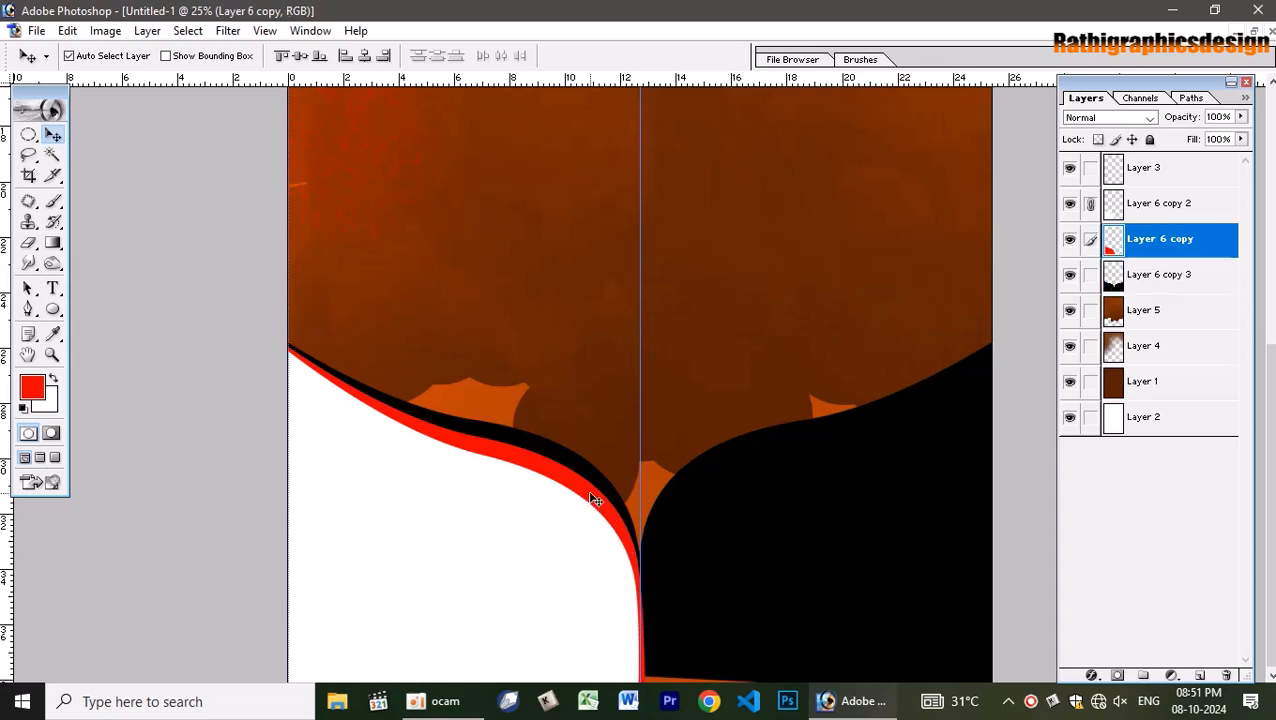
{"action": "left_click", "coordinate": [1090, 205]}
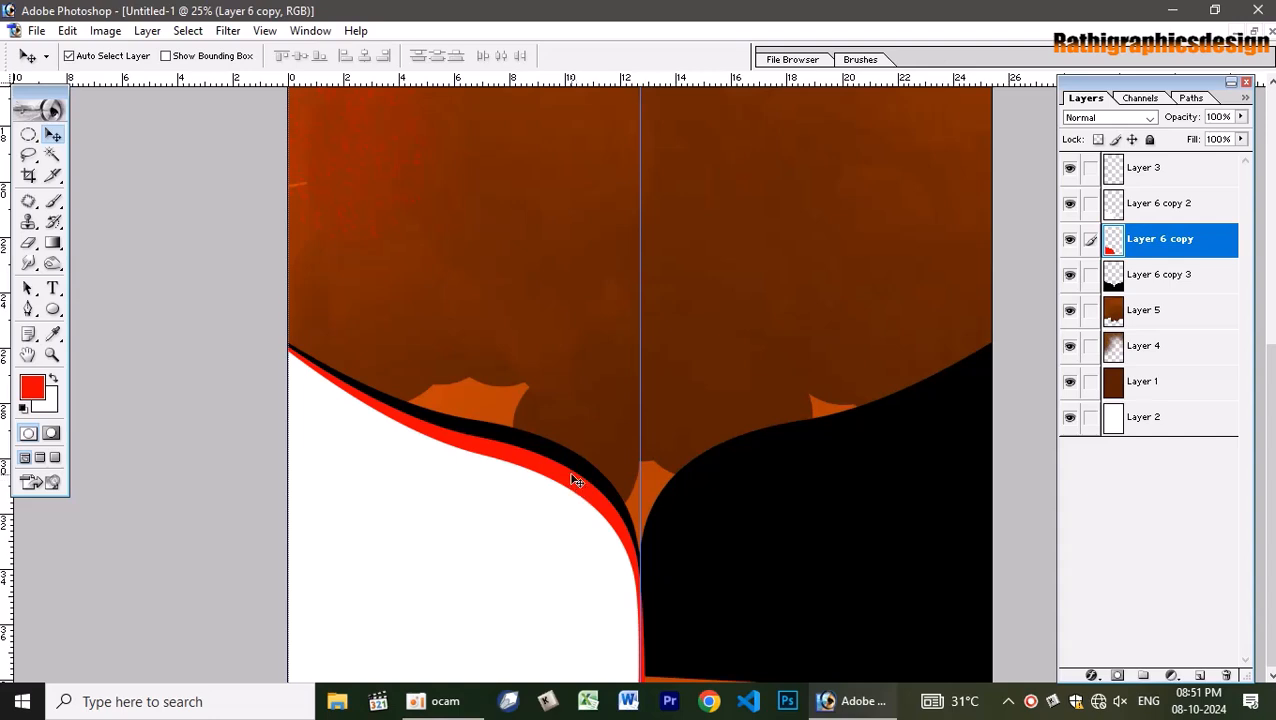
{"action": "key", "text": "ctrl+j"}
{"action": "key", "text": "ctrl+t"}
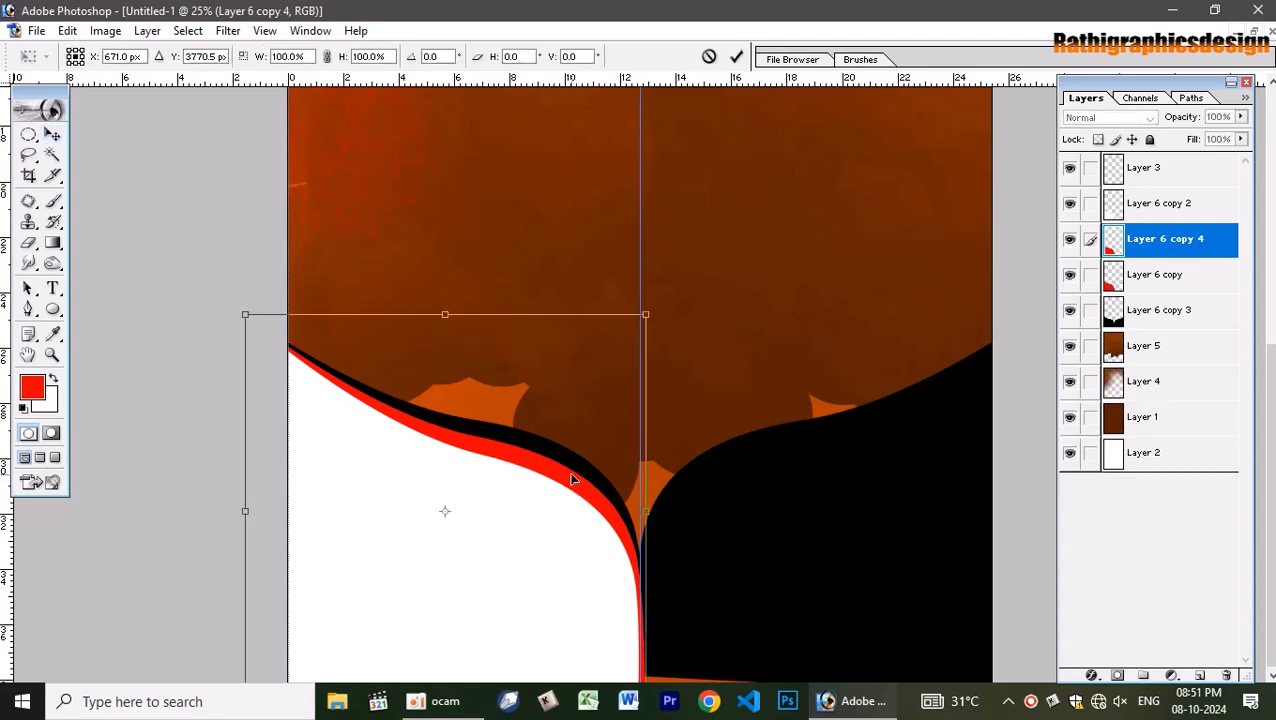
{"action": "right_click", "coordinate": [572, 480]}
{"action": "left_click", "coordinate": [649, 459]}
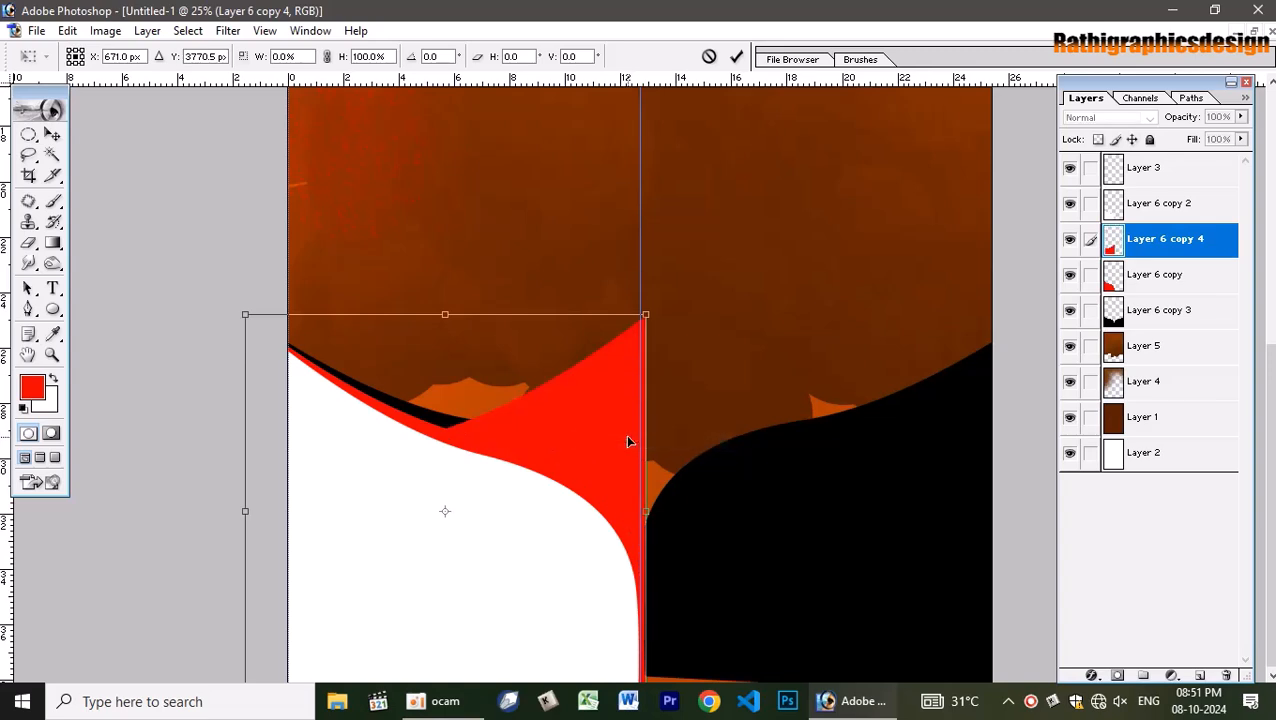
{"action": "key", "text": "Return"}
{"action": "left_click_drag", "start_coordinate": [580, 461], "coordinate": [970, 453]}
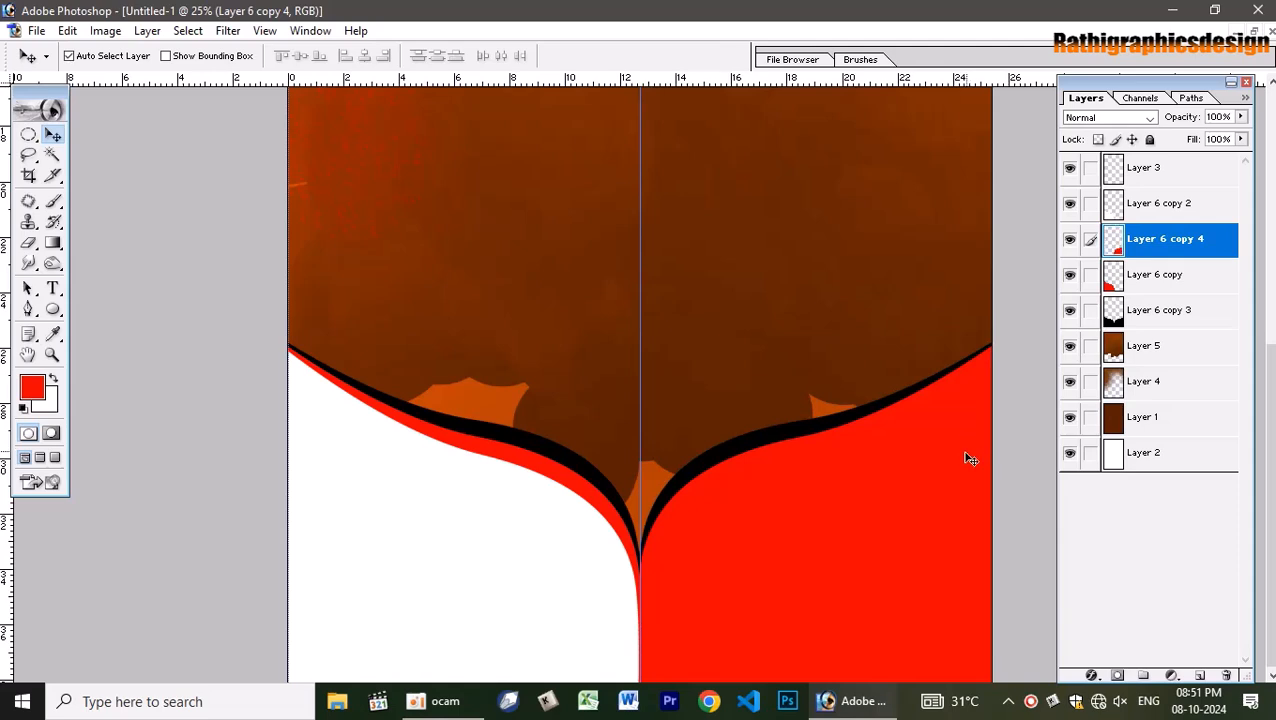
Link the mirrored red shape with the original red shape and merge them into one layer.
{"action": "left_click", "coordinate": [550, 555]}
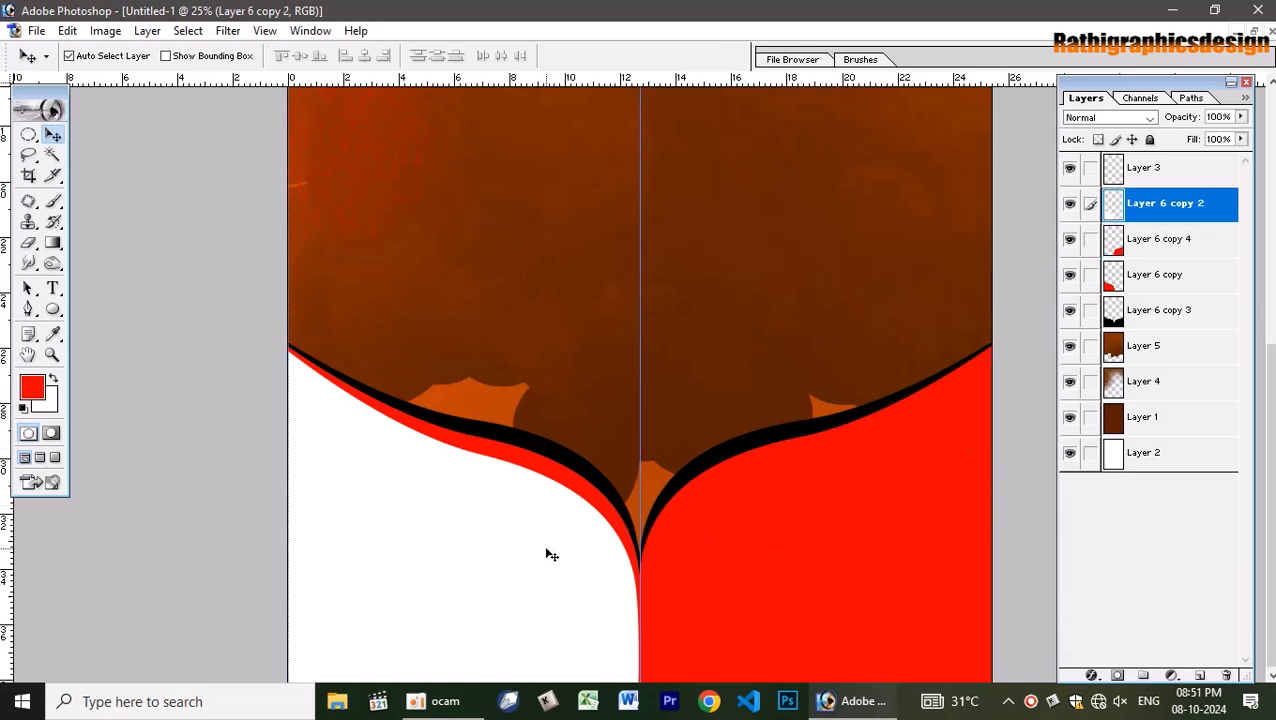
{"action": "left_click", "coordinate": [727, 524]}
{"action": "left_click", "coordinate": [617, 512], "text": "shift"}
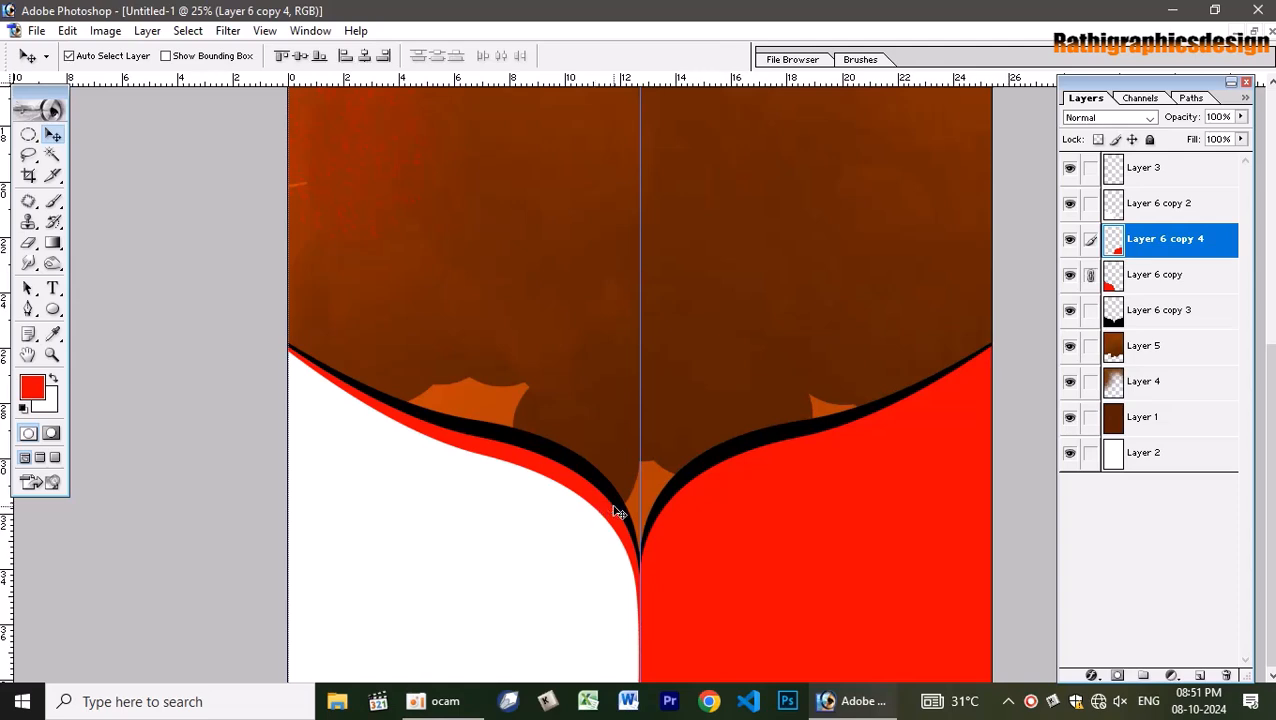
{"action": "key", "text": "ctrl+e"}
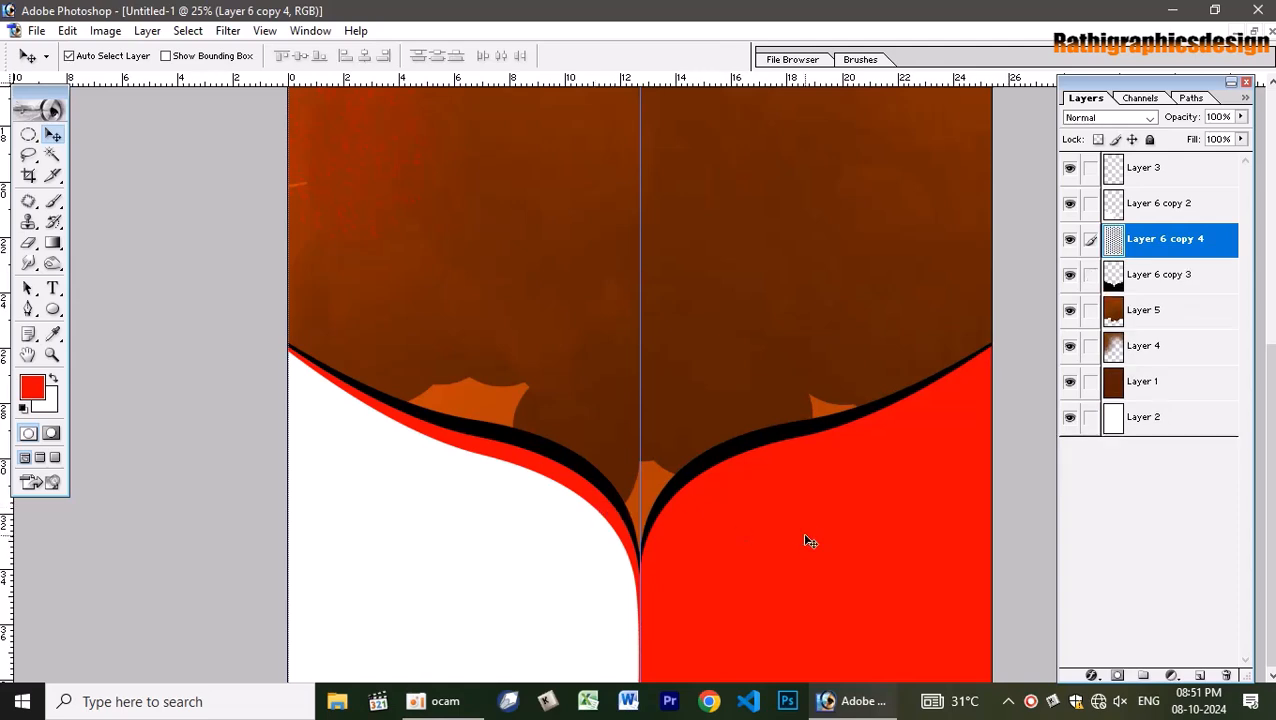
{"action": "left_click_drag", "start_coordinate": [746, 566], "coordinate": [755, 435]}
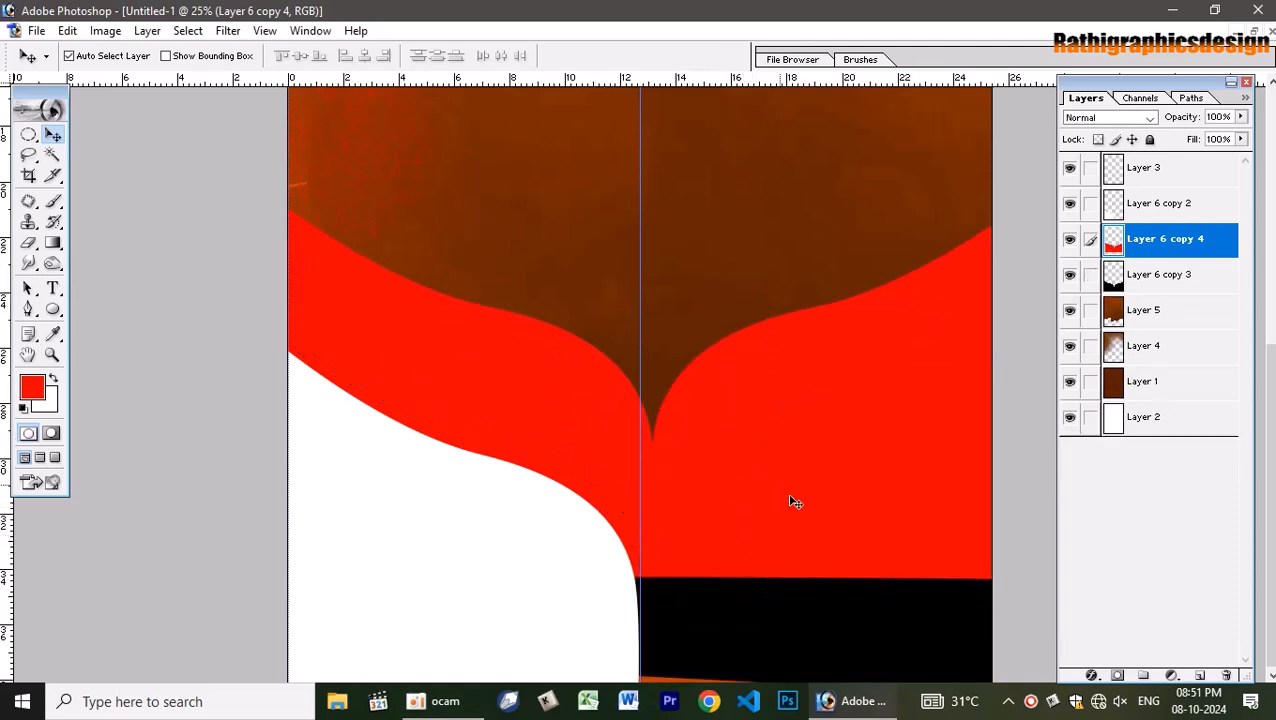
{"action": "key", "text": "ctrl+z"}
Duplicate the white shape, flip the copy horizontally, and place it over the lower right half inside the red edge band.
{"action": "left_click", "coordinate": [583, 588]}
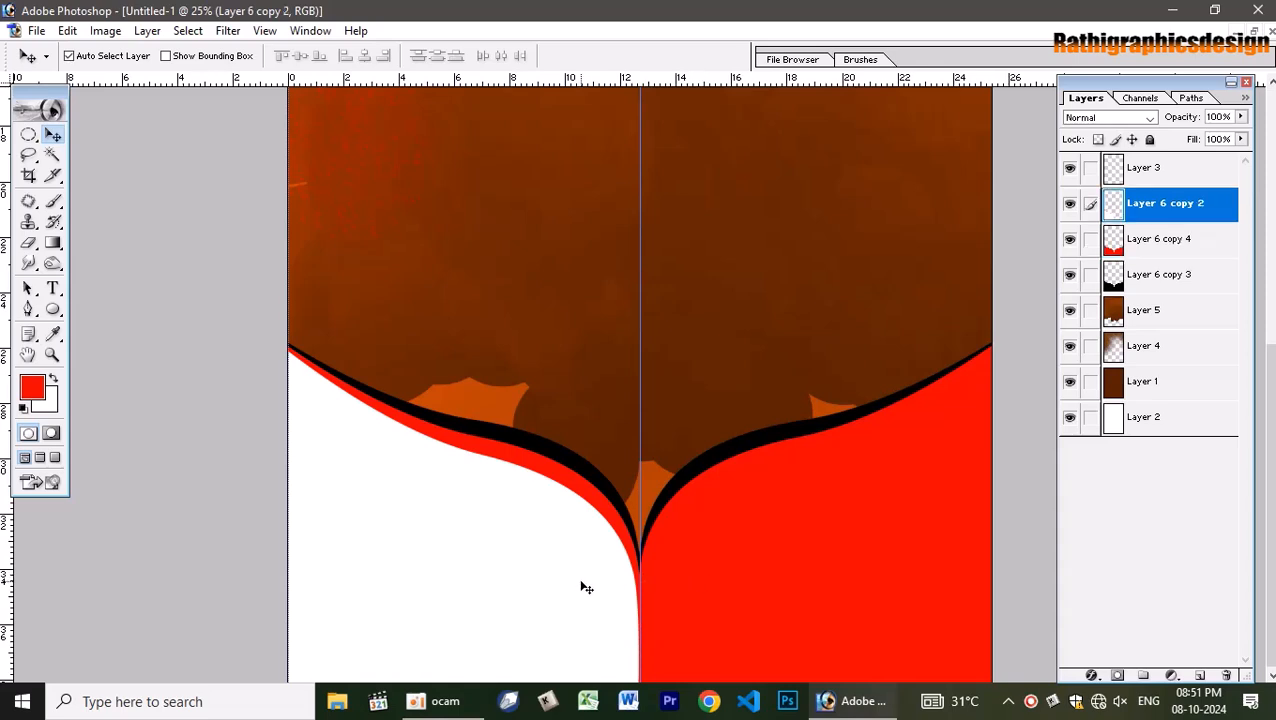
{"action": "key", "text": "ctrl+j"}
{"action": "key", "text": "ctrl+t"}
{"action": "right_click", "coordinate": [577, 588]}
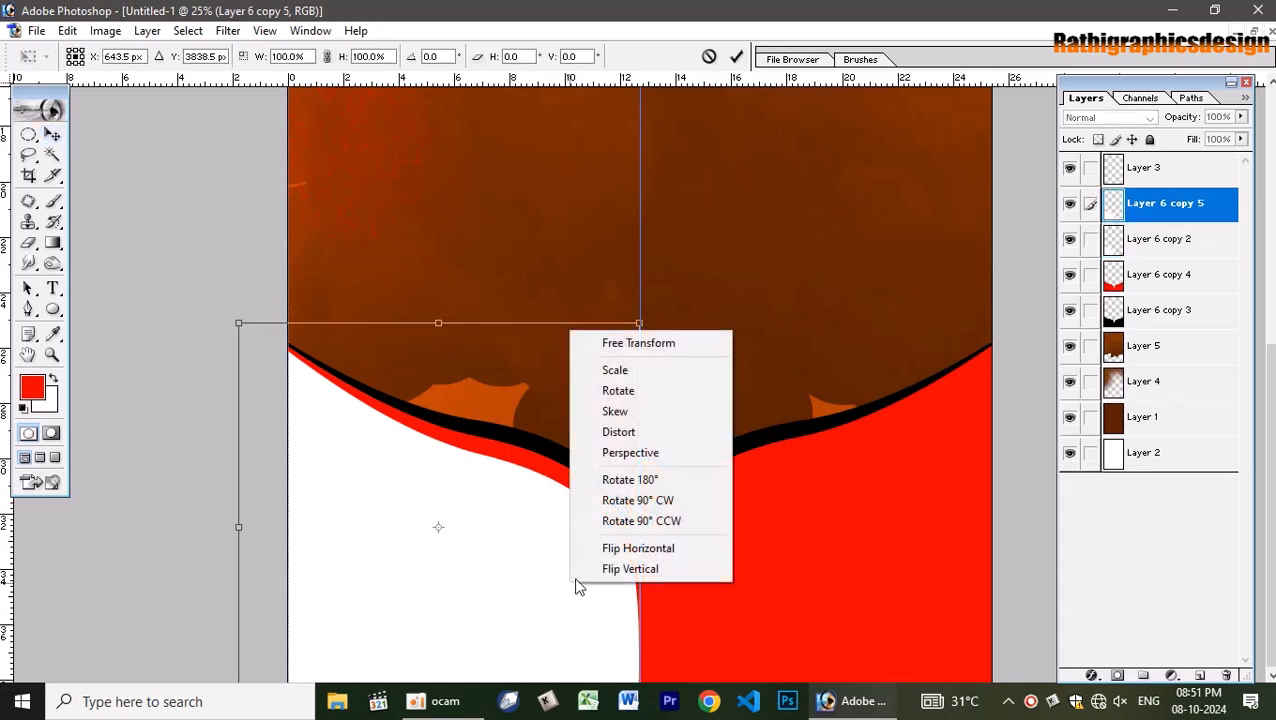
{"action": "left_click", "coordinate": [666, 548]}
{"action": "key", "text": "Return"}
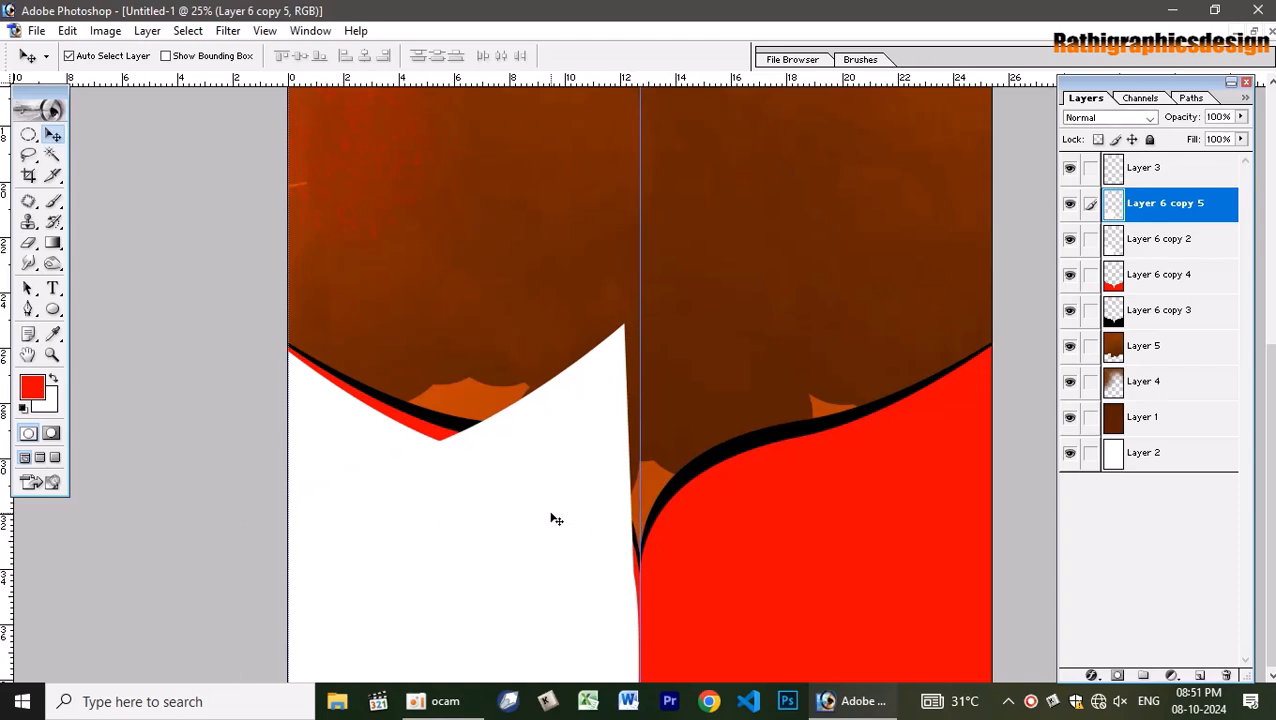
{"action": "left_click_drag", "start_coordinate": [556, 519], "coordinate": [951, 545]}
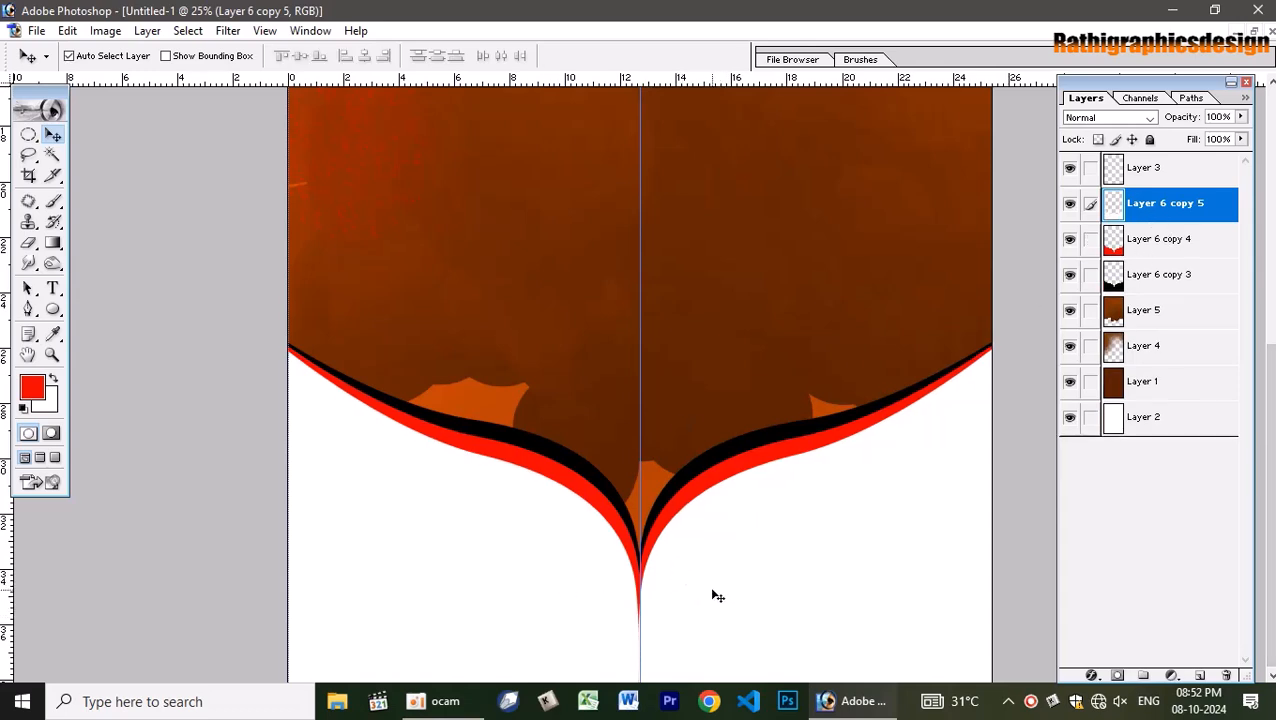
Hide the guides and narrow the white panel to 99.1% width about its centre.
{"action": "key", "text": "ctrl+semicolon"}
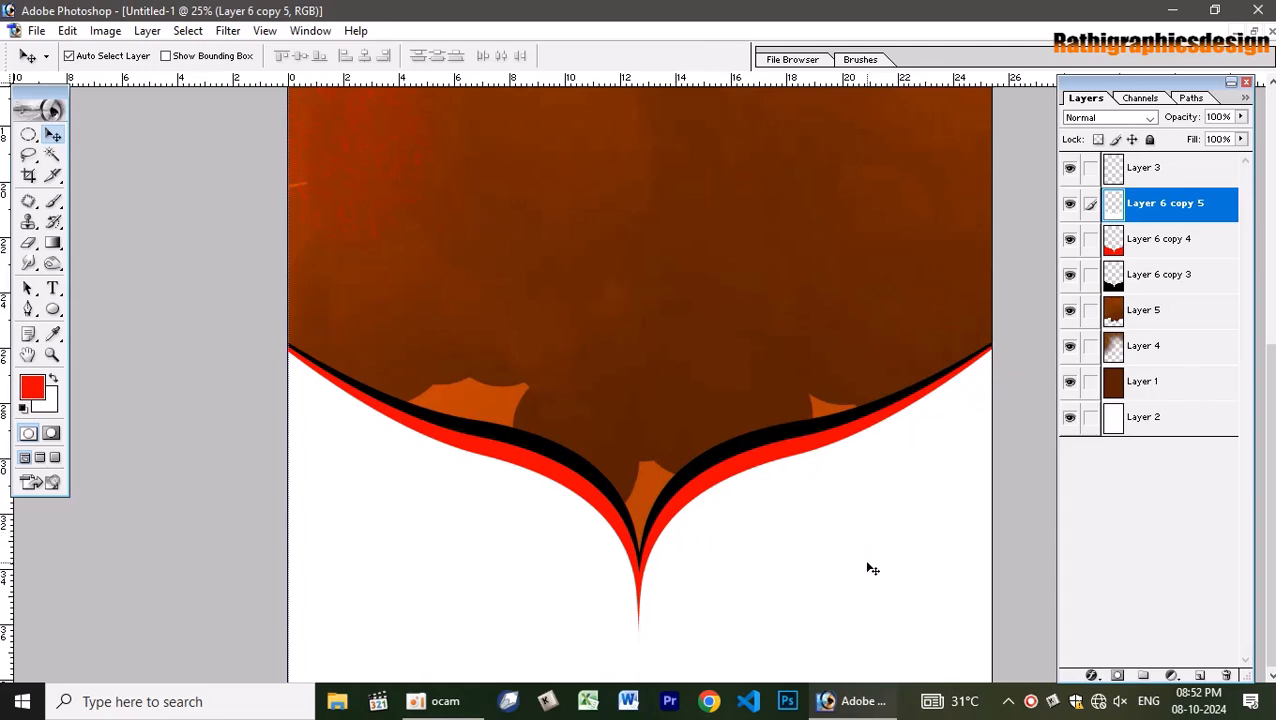
{"action": "key", "text": "ctrl+t"}
{"action": "left_click_drag", "start_coordinate": [1042, 550], "coordinate": [1039, 540]}
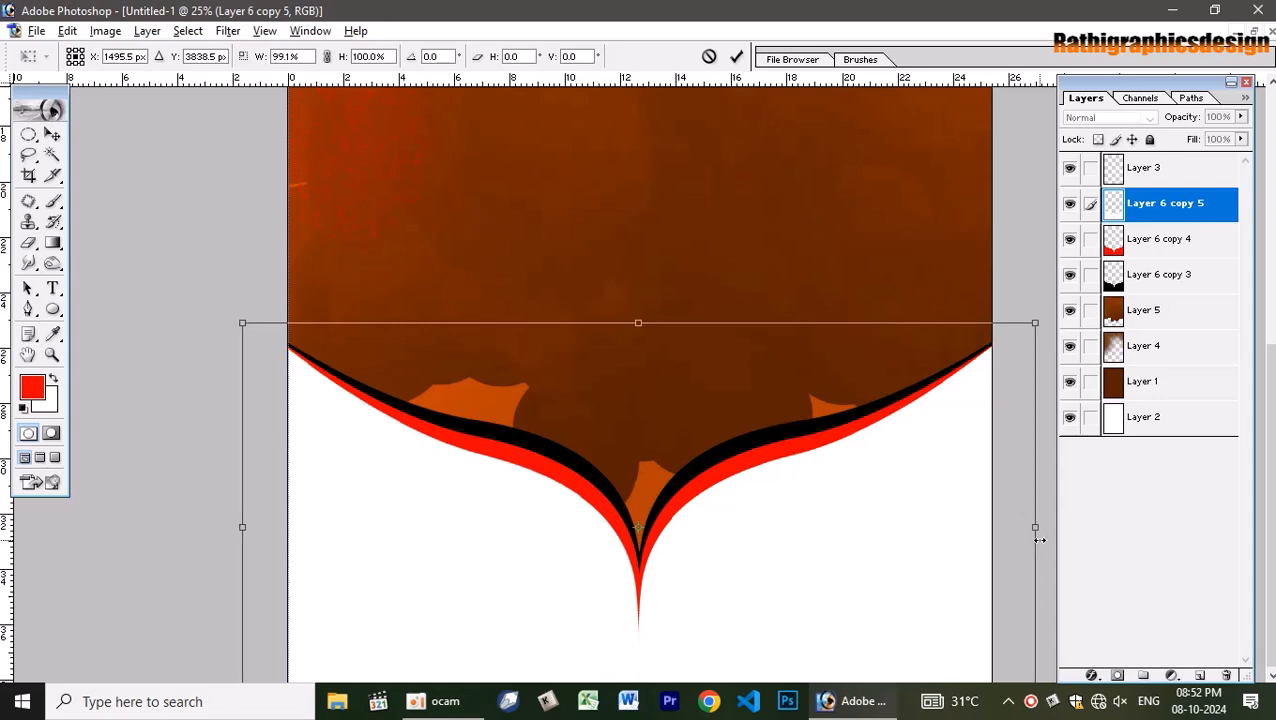
{"action": "key", "text": "Return"}
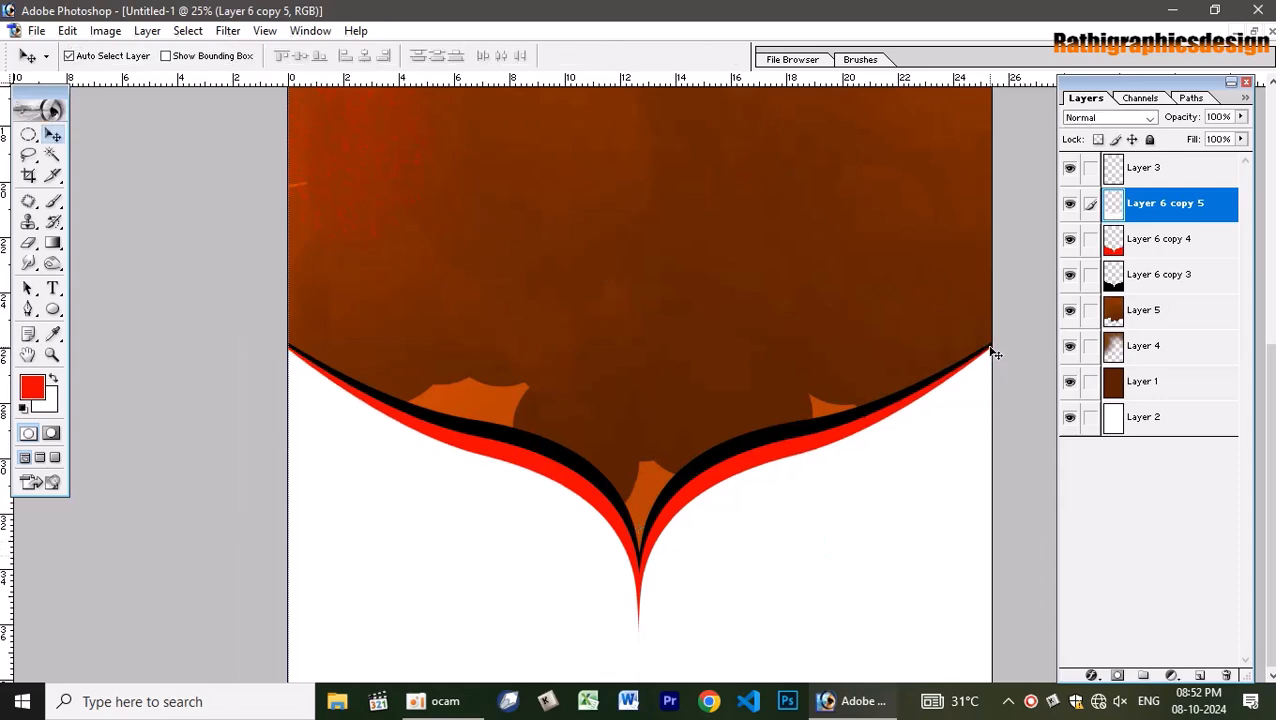
Widen the black shape to 102.1% about its centre so its band tapers at the banner's side edges.
{"action": "left_click", "coordinate": [873, 409]}
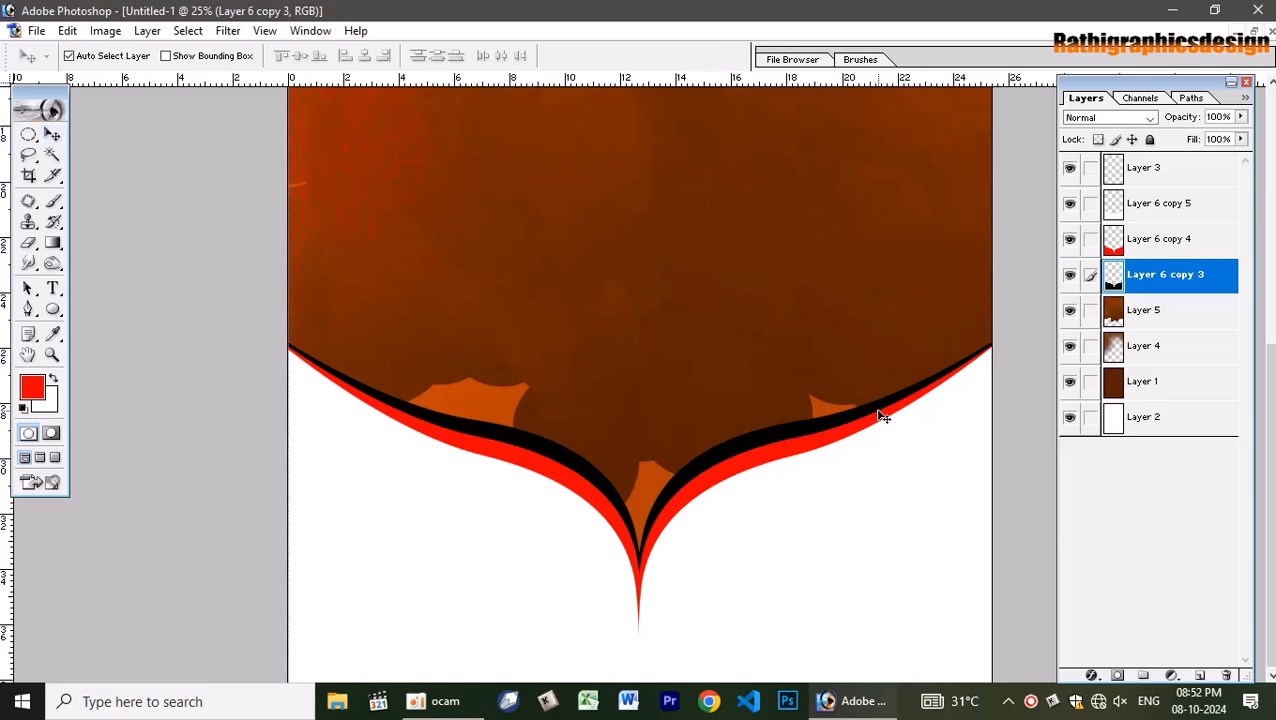
{"action": "key", "text": "ctrl+t"}
{"action": "left_click_drag", "start_coordinate": [1038, 507], "coordinate": [1047, 510]}
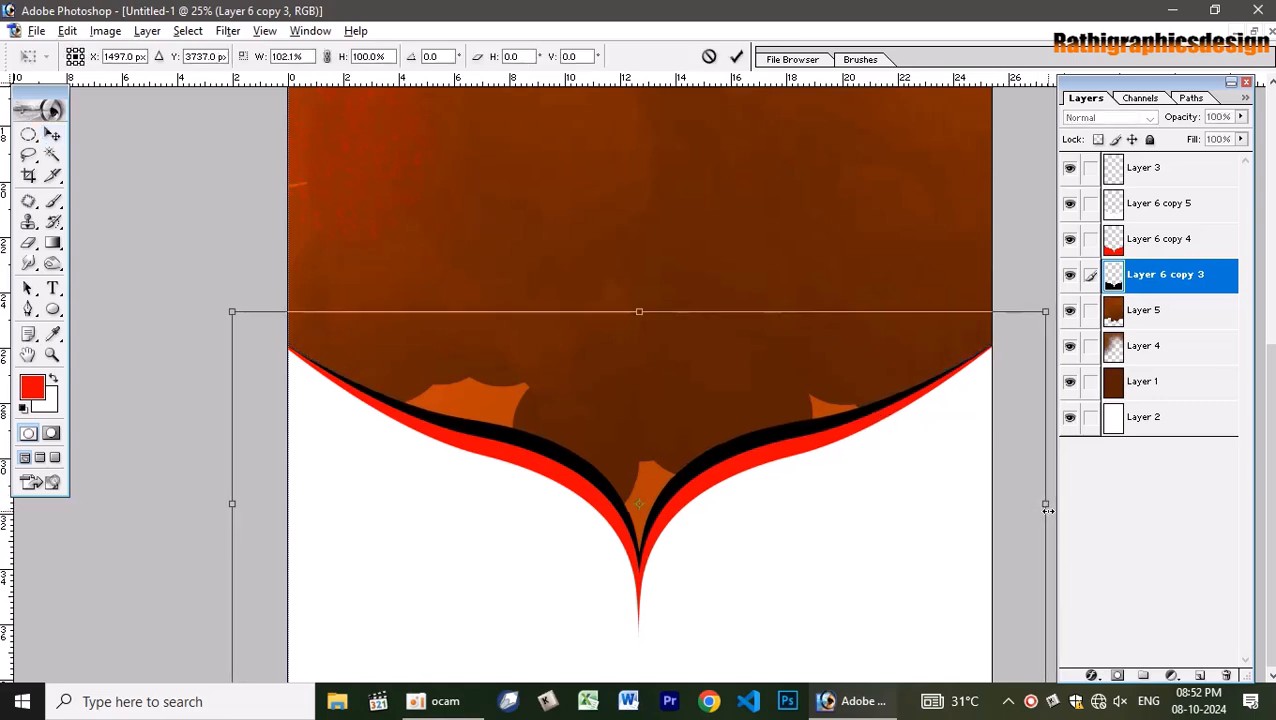
{"action": "key", "text": "Return"}
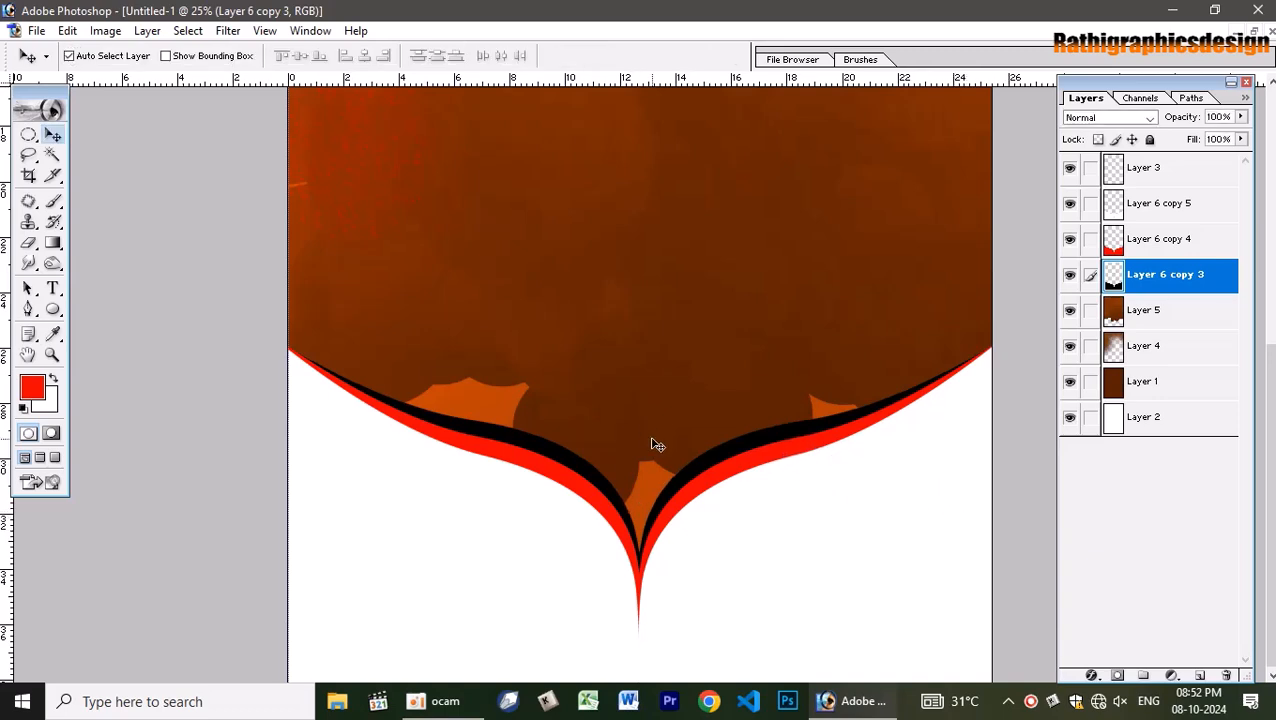
Link the black, red and white panel shapes and stretch them upward together from their upper edge to cover the orange gaps.
{"action": "key", "text": "ctrl+minus"}
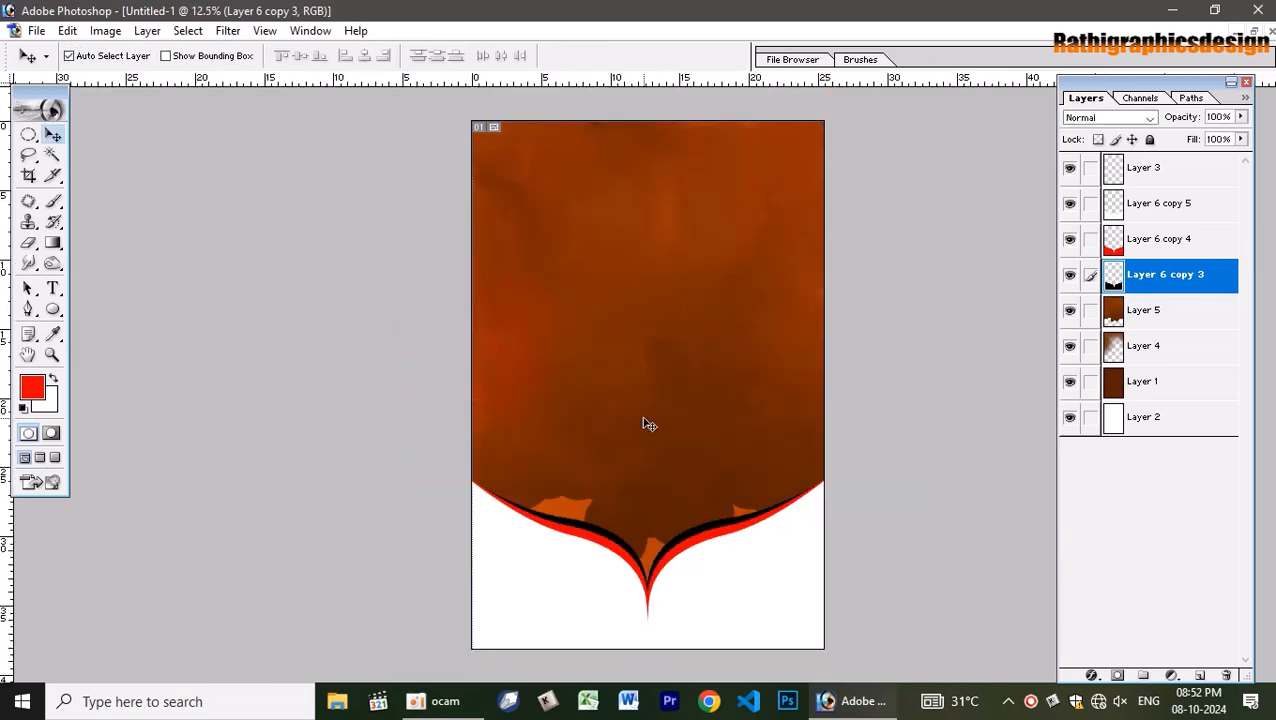
{"action": "left_click", "coordinate": [1090, 239]}
{"action": "left_click", "coordinate": [1090, 204]}
{"action": "key", "text": "ctrl+t"}
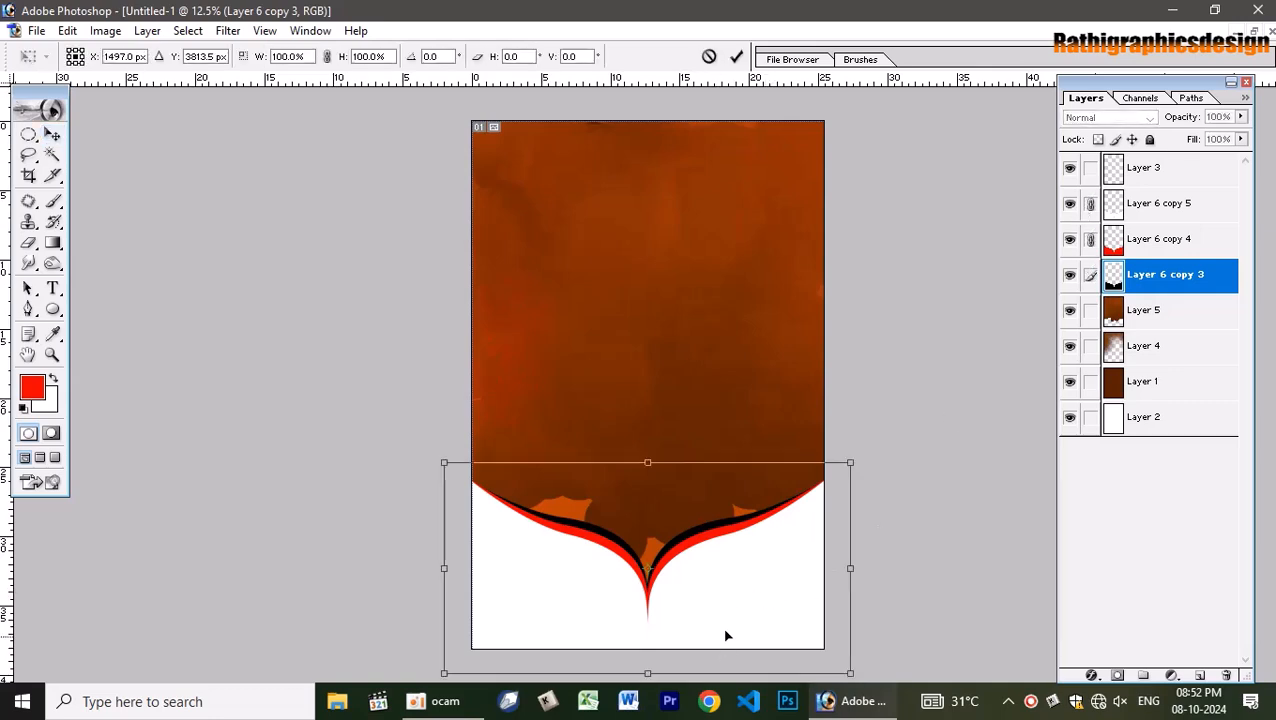
{"action": "left_click_drag", "start_coordinate": [706, 463], "coordinate": [716, 412]}
{"action": "key", "text": "Return"}
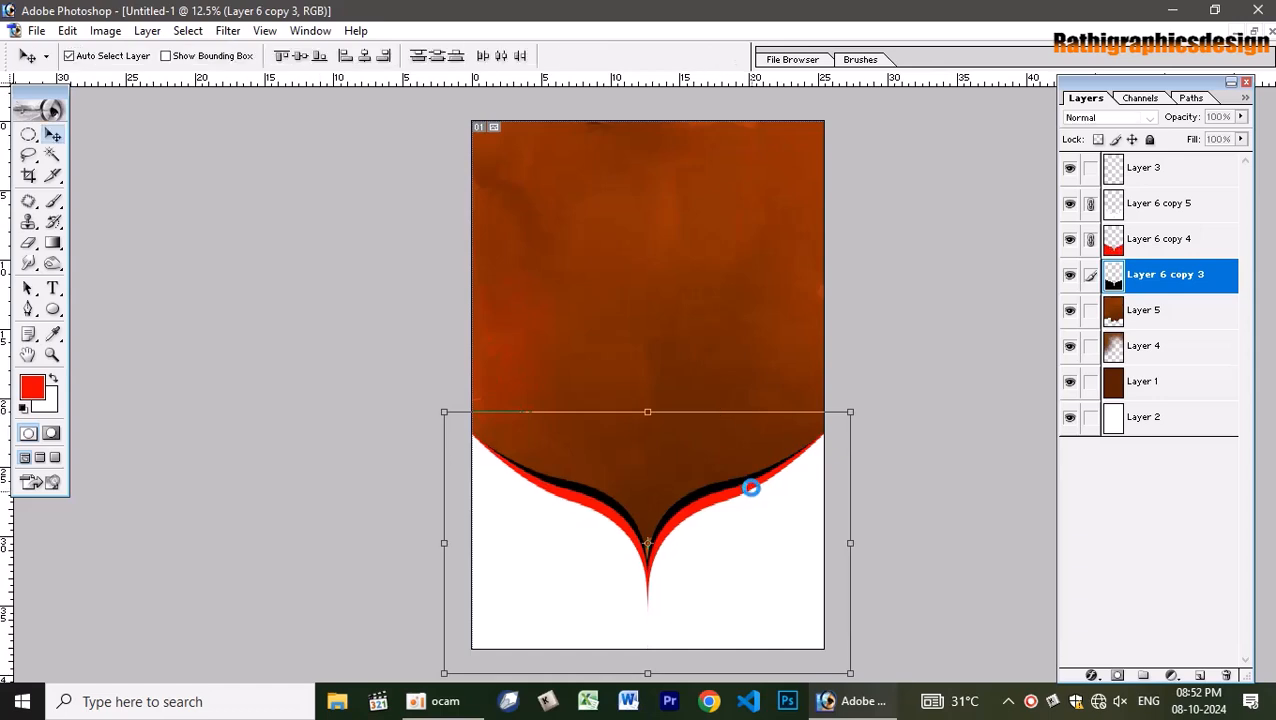
Show the banner beside the reference design and darken the Layer 5 texture by lowering its RGB curve.
{"action": "left_click", "coordinate": [592, 214]}
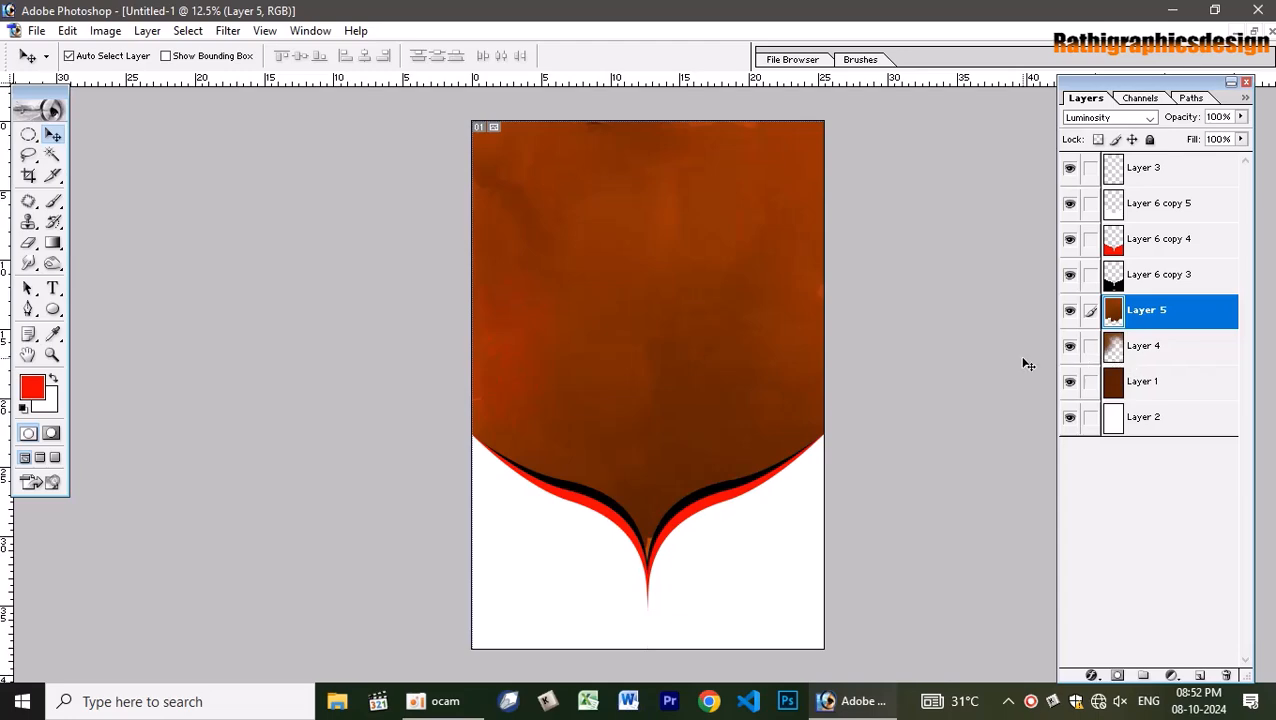
{"action": "left_click", "coordinate": [1222, 28]}
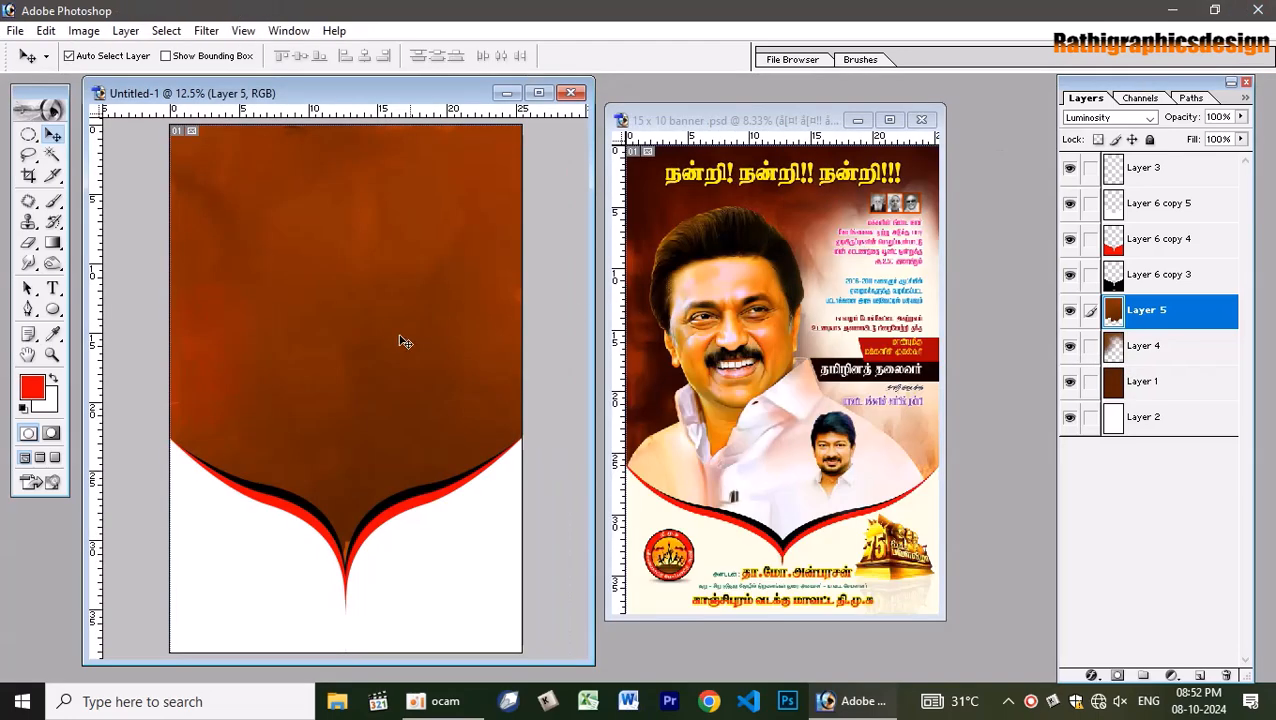
{"action": "key", "text": "ctrl+u"}
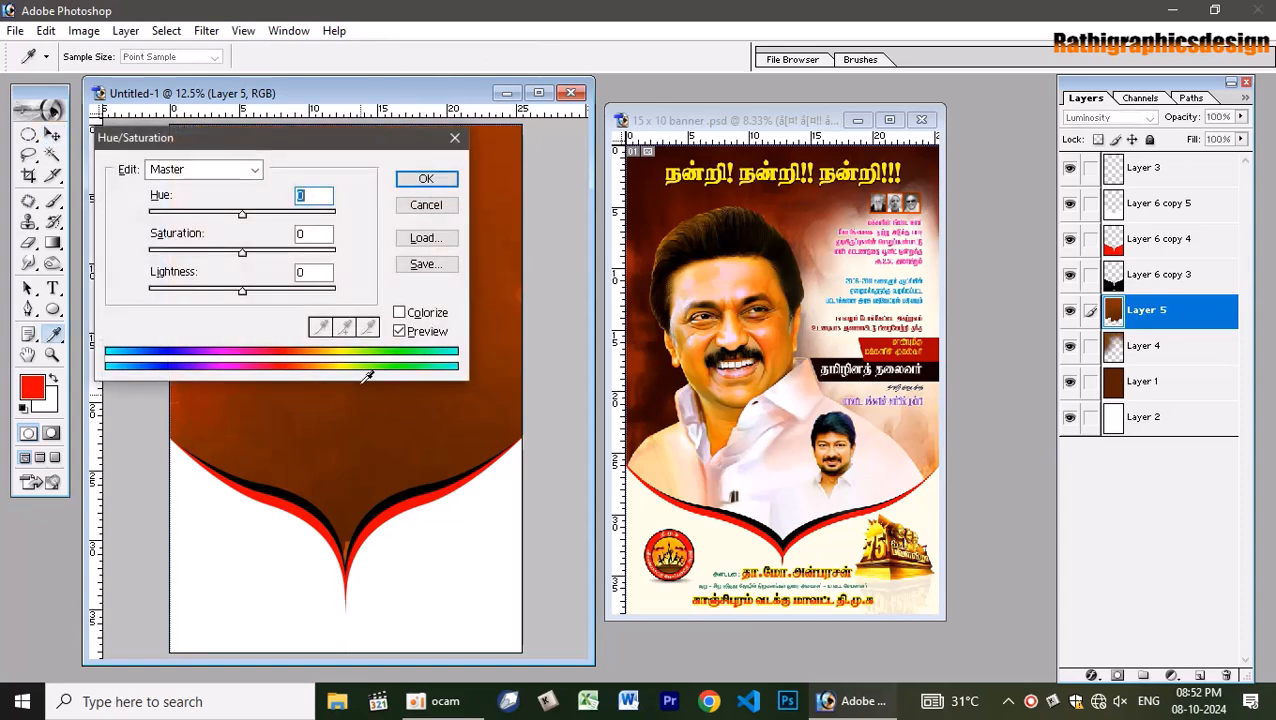
{"action": "left_click", "coordinate": [426, 204]}
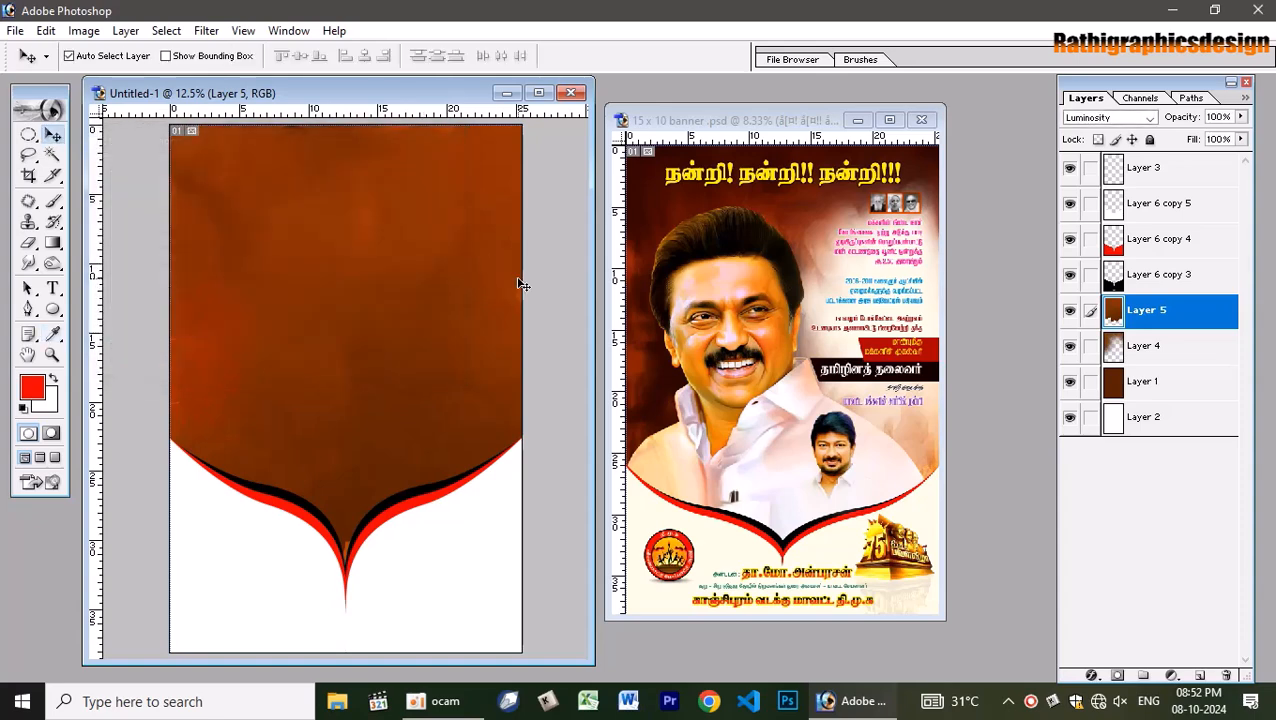
{"action": "key", "text": "ctrl+m"}
{"action": "left_click_drag", "start_coordinate": [922, 265], "coordinate": [913, 293]}
{"action": "key", "text": "Return"}
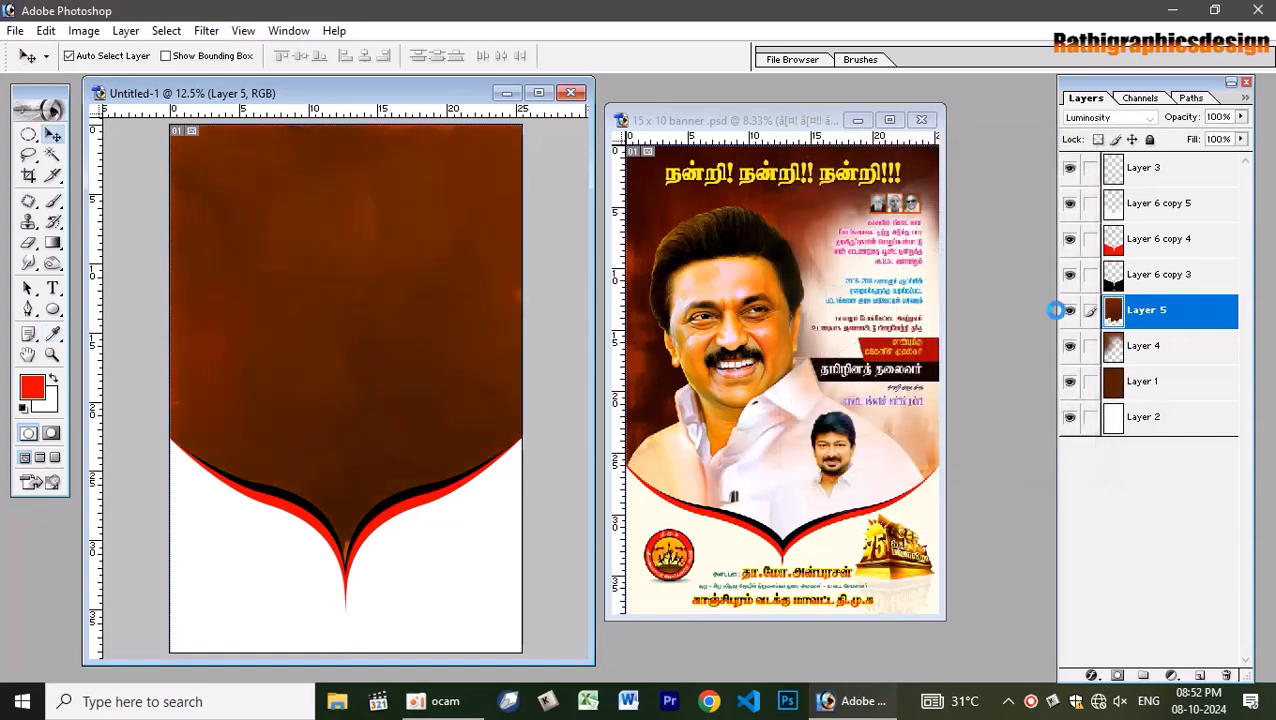
Darken Layer 4 with Curves by moving a midtone point to input 157, output 109.
{"action": "left_click", "coordinate": [1106, 355]}
{"action": "key", "text": "ctrl+u"}
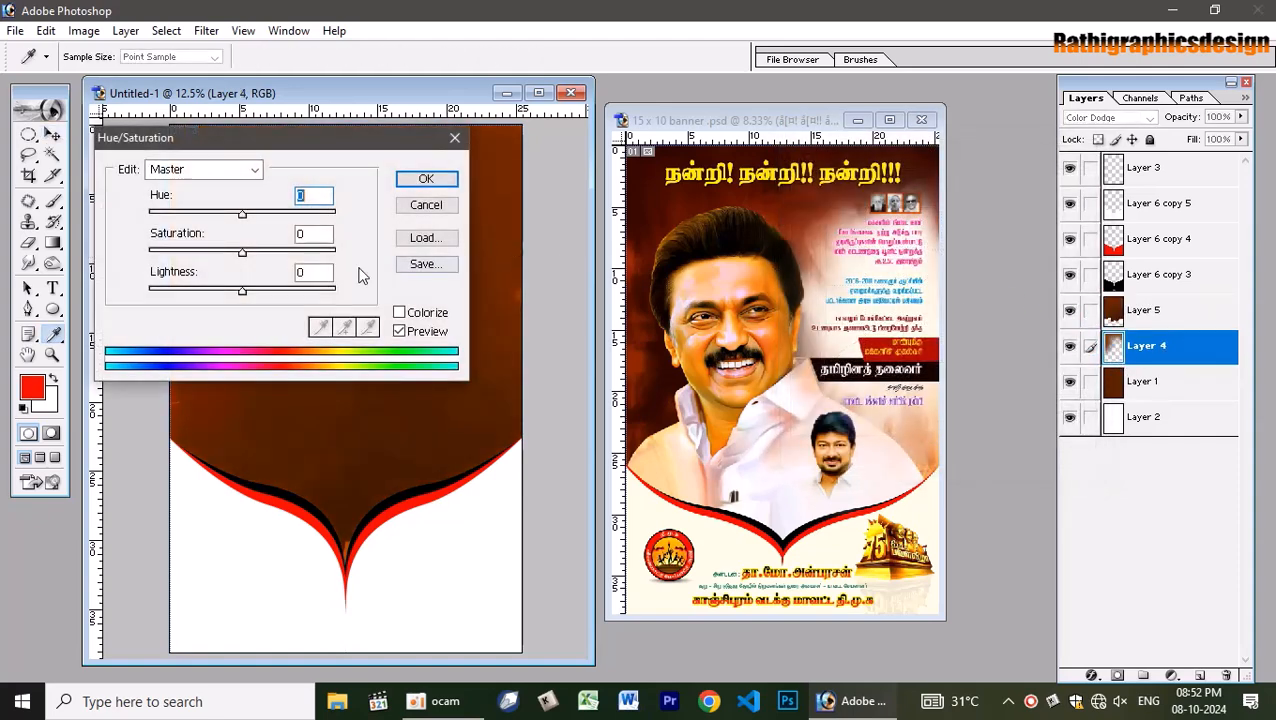
{"action": "left_click", "coordinate": [443, 208]}
{"action": "key", "text": "ctrl+m"}
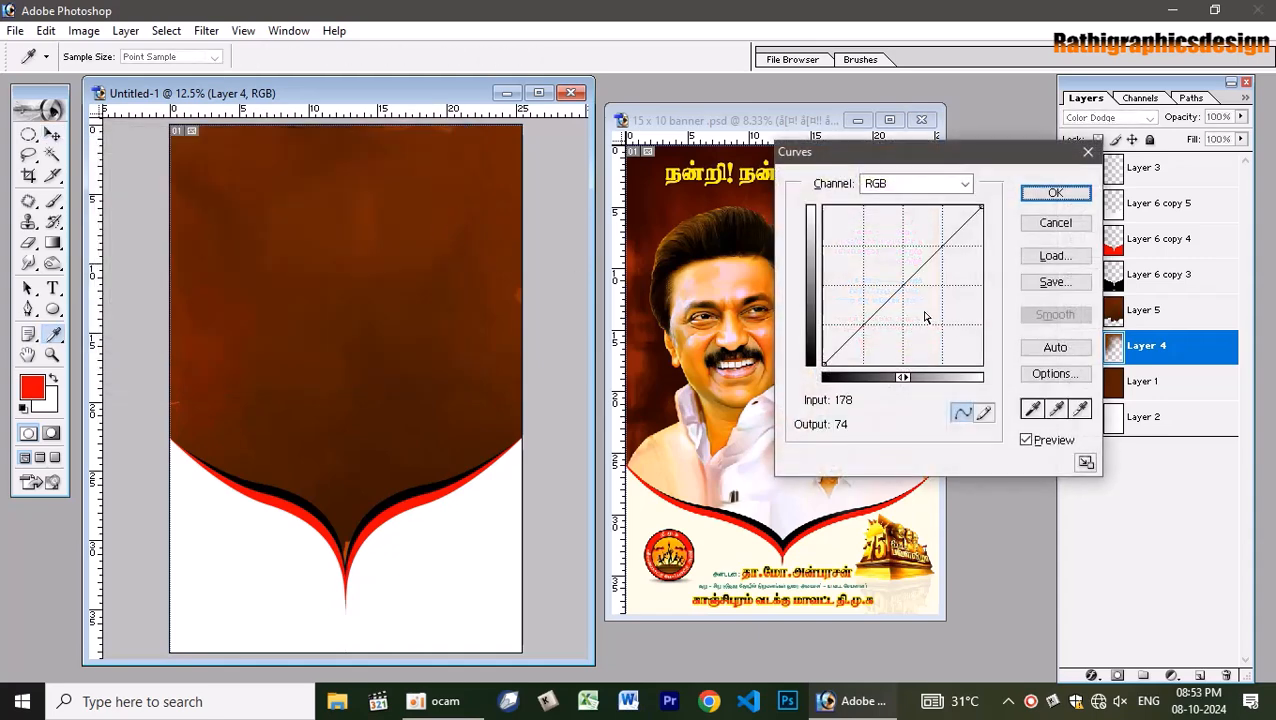
{"action": "left_click_drag", "start_coordinate": [906, 285], "coordinate": [920, 297]}
{"action": "left_click", "coordinate": [1056, 195]}
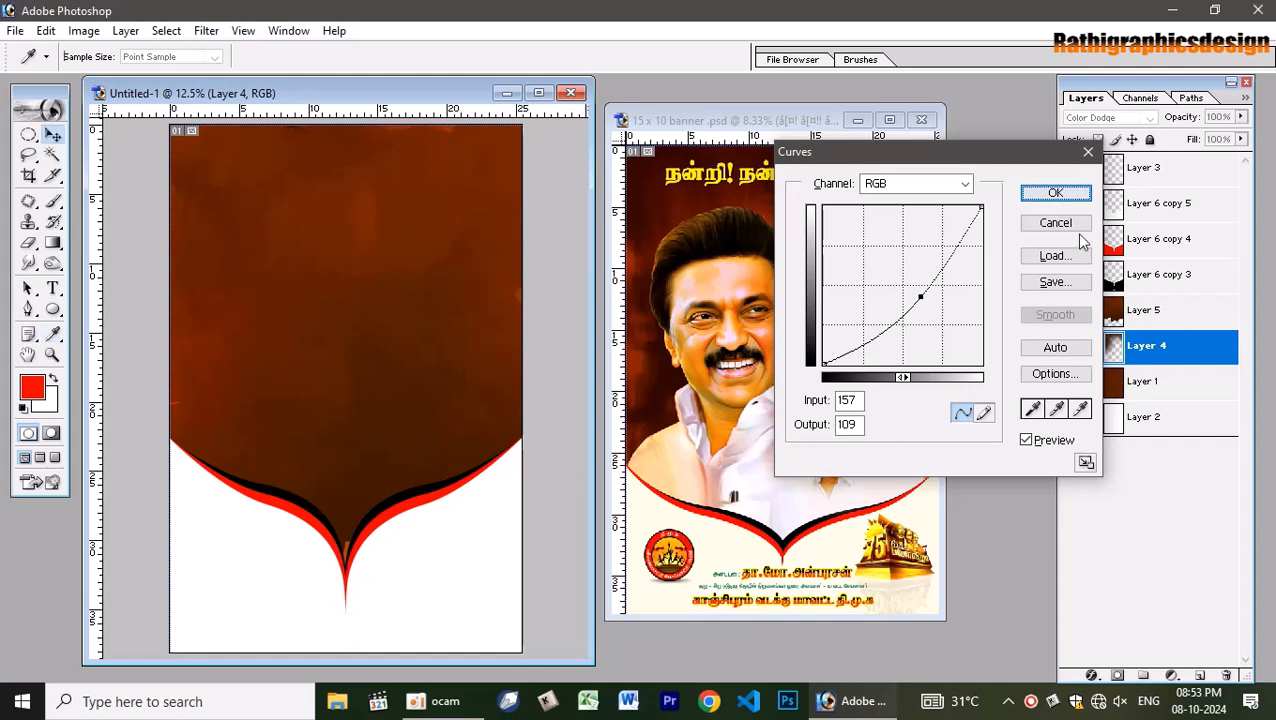
Darken the brown Layer 1 background by pulling the midtones of its RGB curve down.
{"action": "left_click", "coordinate": [1128, 385]}
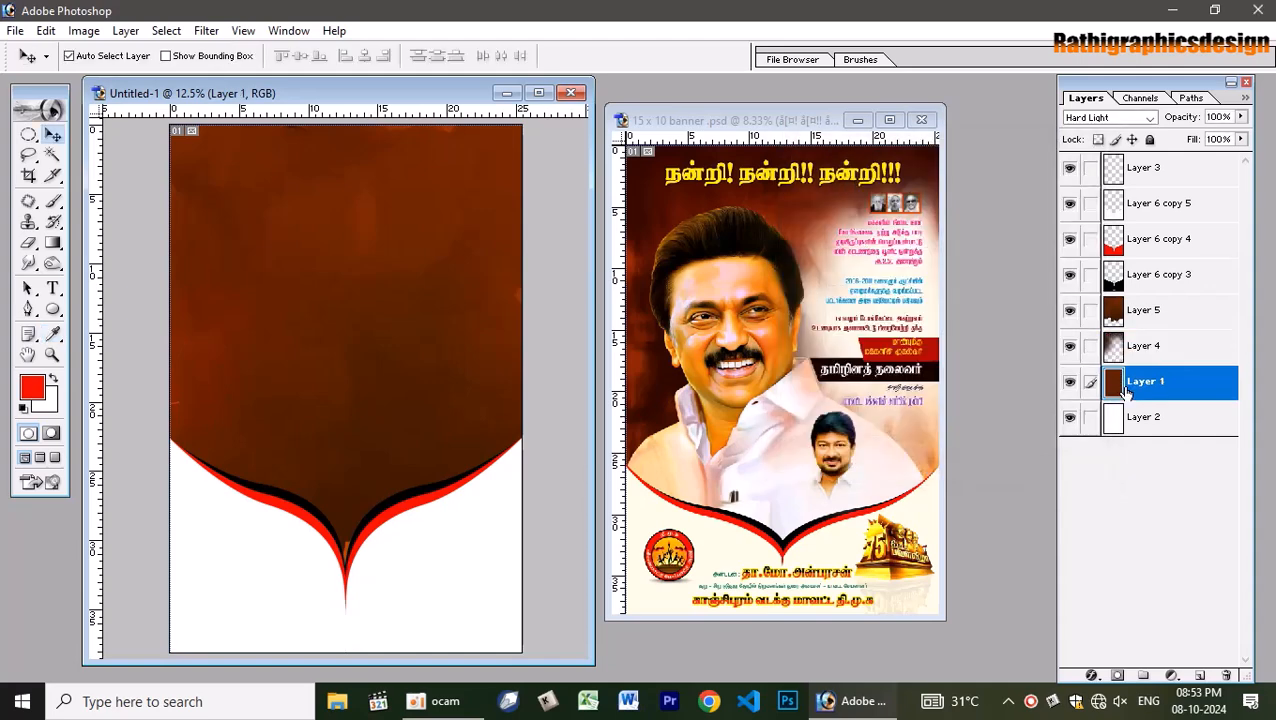
{"action": "key", "text": "ctrl+u"}
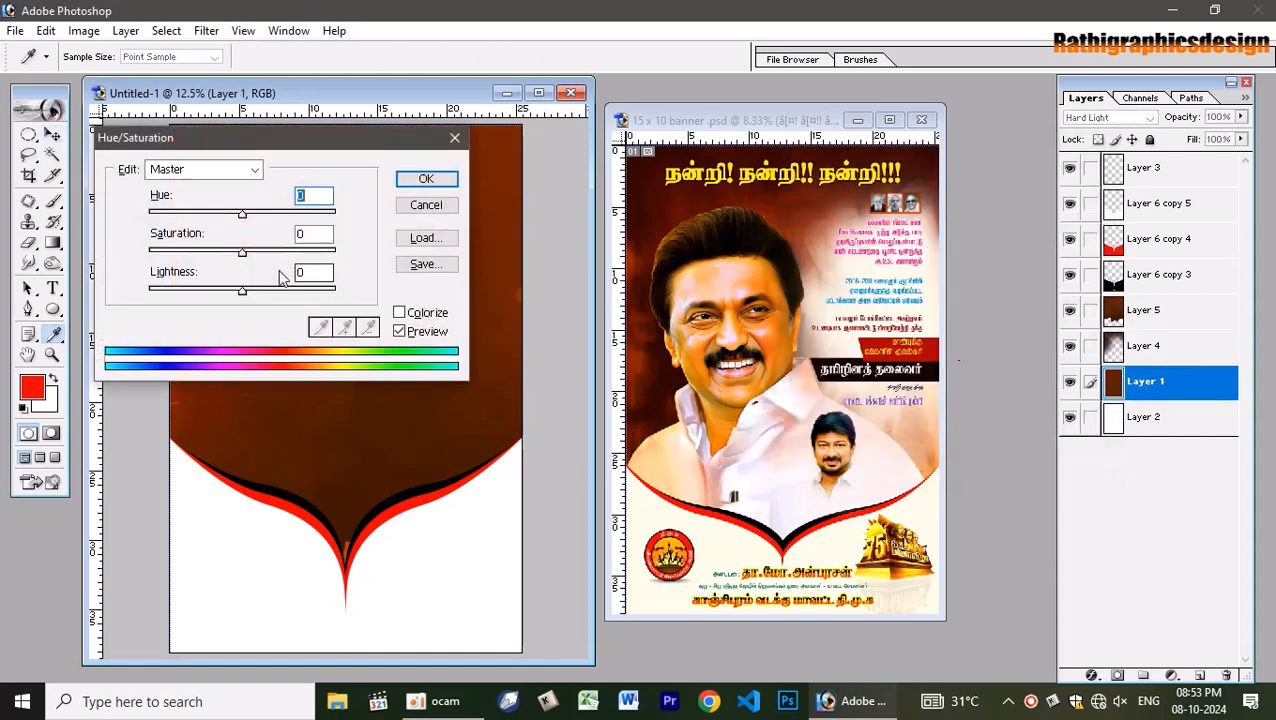
{"action": "left_click", "coordinate": [424, 206]}
{"action": "key", "text": "ctrl+m"}
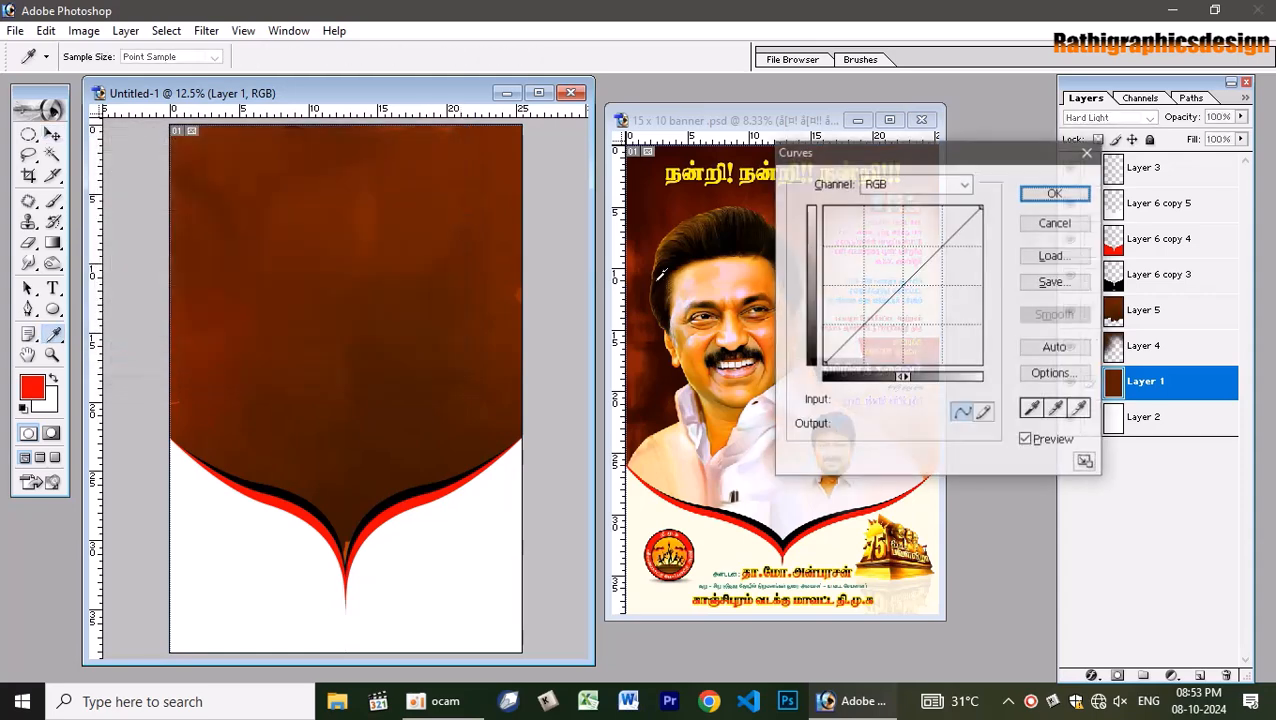
{"action": "left_click_drag", "start_coordinate": [908, 279], "coordinate": [921, 303]}
{"action": "left_click", "coordinate": [1055, 193]}
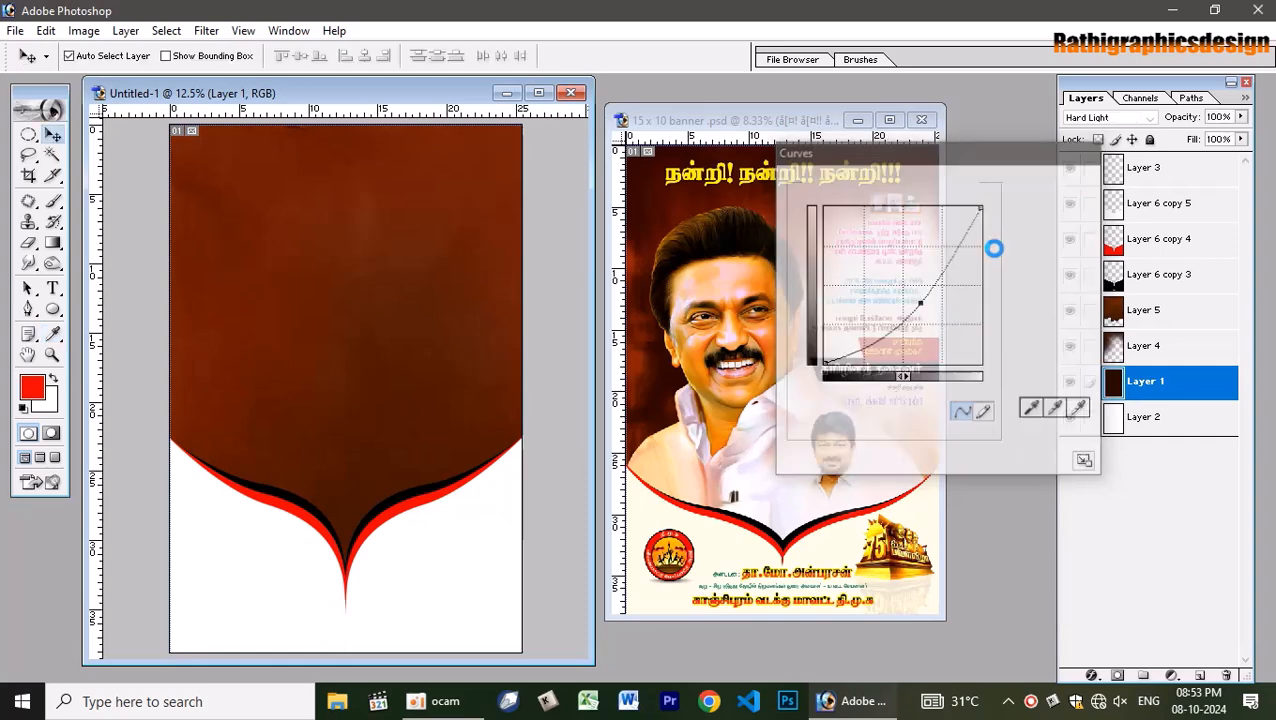
Adjust Layer 5 with Hue/Saturation, setting the hue to +5 and the lightness to -10.
{"action": "left_click", "coordinate": [1143, 312]}
{"action": "key", "text": "ctrl+u"}
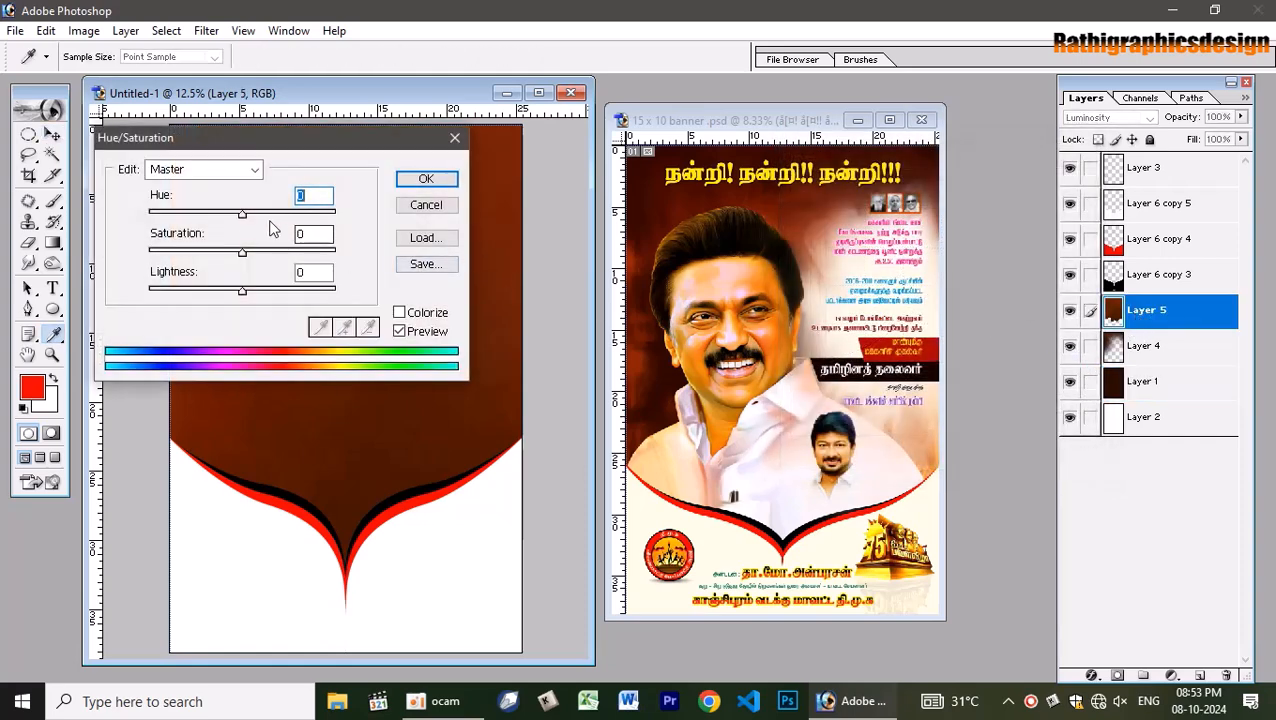
{"action": "mouse_move", "coordinate": [242, 214]}
{"action": "left_mouse_down"}
{"action": "mouse_move", "coordinate": [258, 214]}
{"action": "mouse_move", "coordinate": [247, 219]}
{"action": "left_mouse_up"}
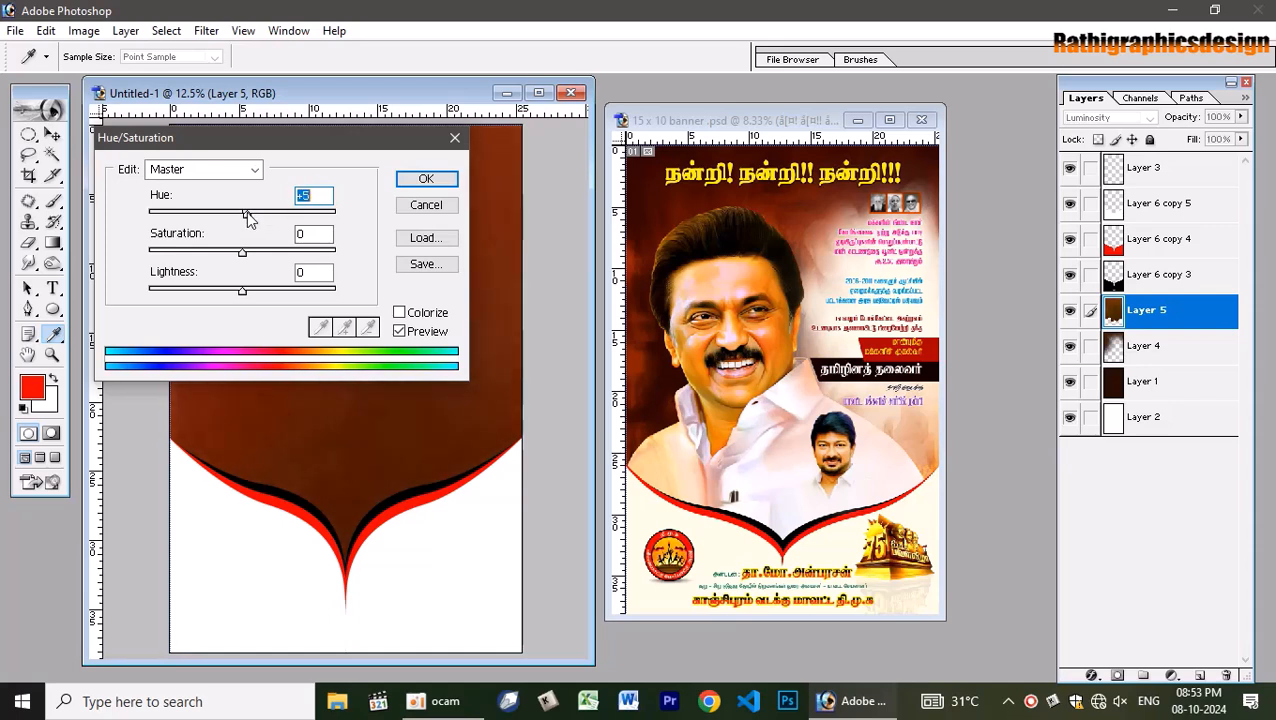
{"action": "mouse_move", "coordinate": [240, 297]}
{"action": "left_mouse_down"}
{"action": "mouse_move", "coordinate": [220, 292]}
{"action": "mouse_move", "coordinate": [250, 290]}
{"action": "mouse_move", "coordinate": [233, 290]}
{"action": "left_mouse_up"}
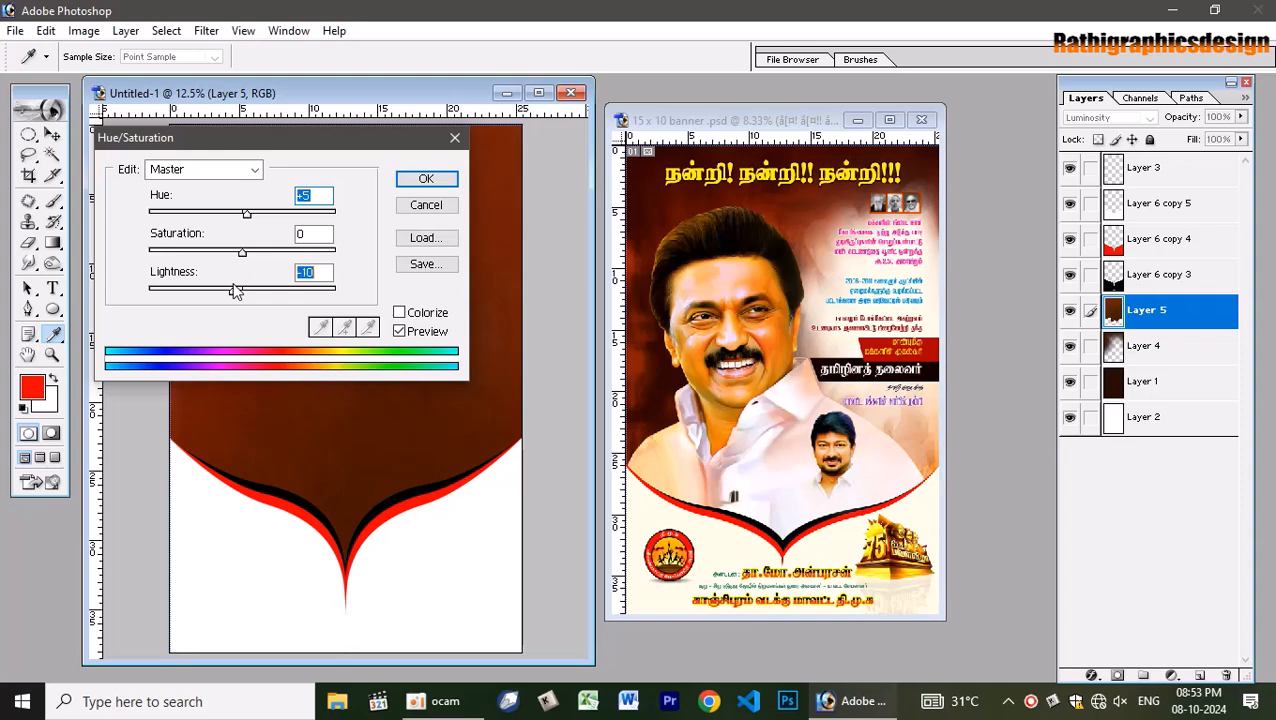
{"action": "left_click", "coordinate": [426, 178]}
{"action": "key", "text": "v"}
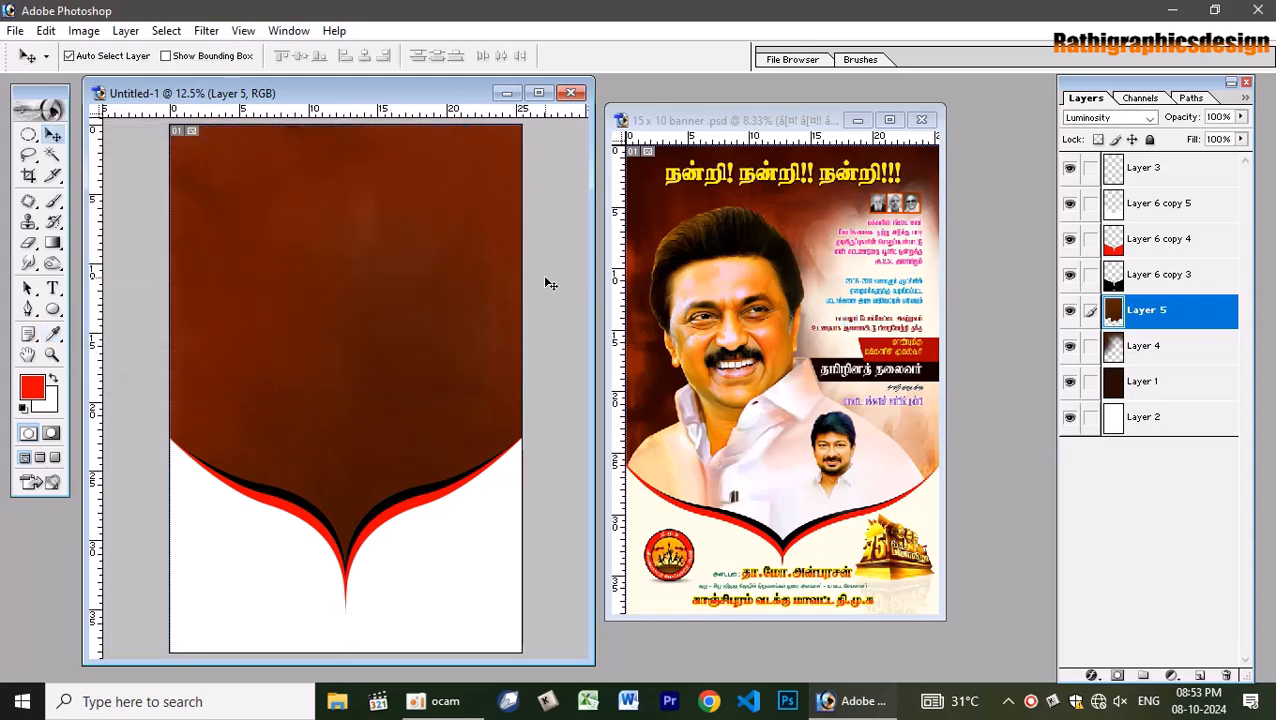
Sample the dark maroon from the reference banner's upper background and add a new Normal-mode layer above Layer 5 in the maximized banner.
{"action": "key", "text": "i"}
{"action": "left_click", "coordinate": [655, 196]}
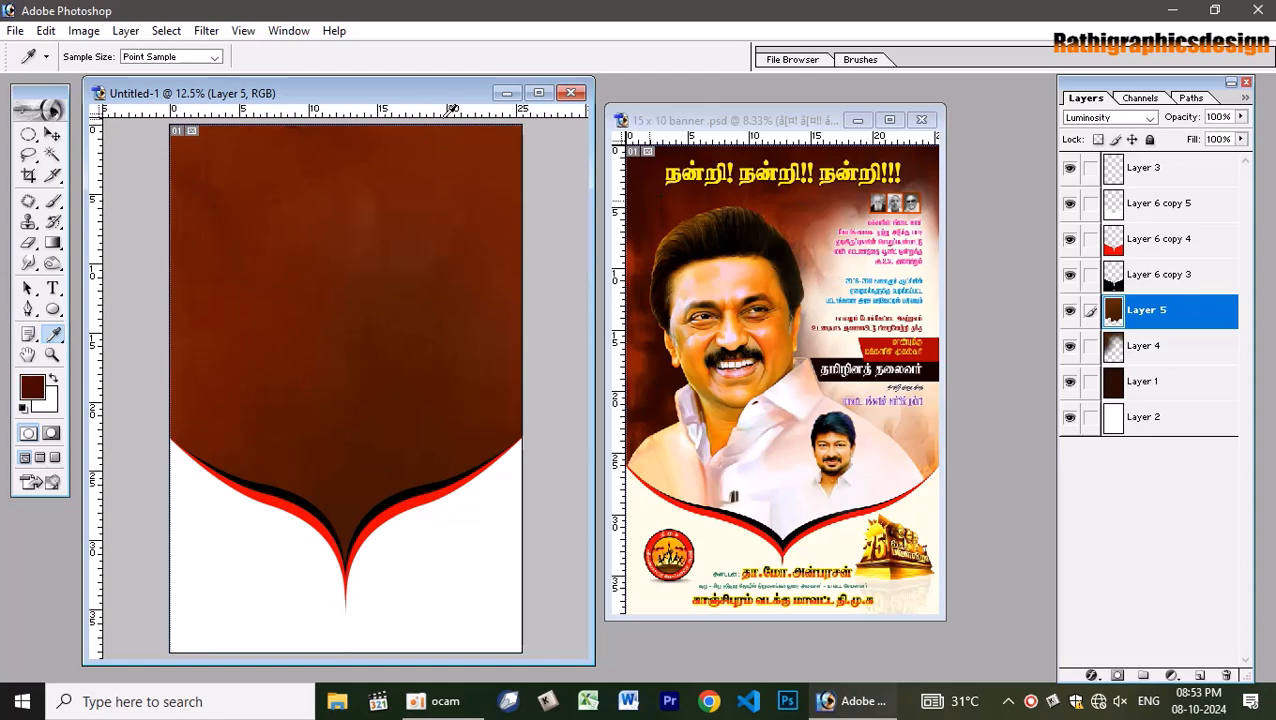
{"action": "left_click", "coordinate": [538, 92]}
{"action": "key", "text": "ctrl+shift+n"}
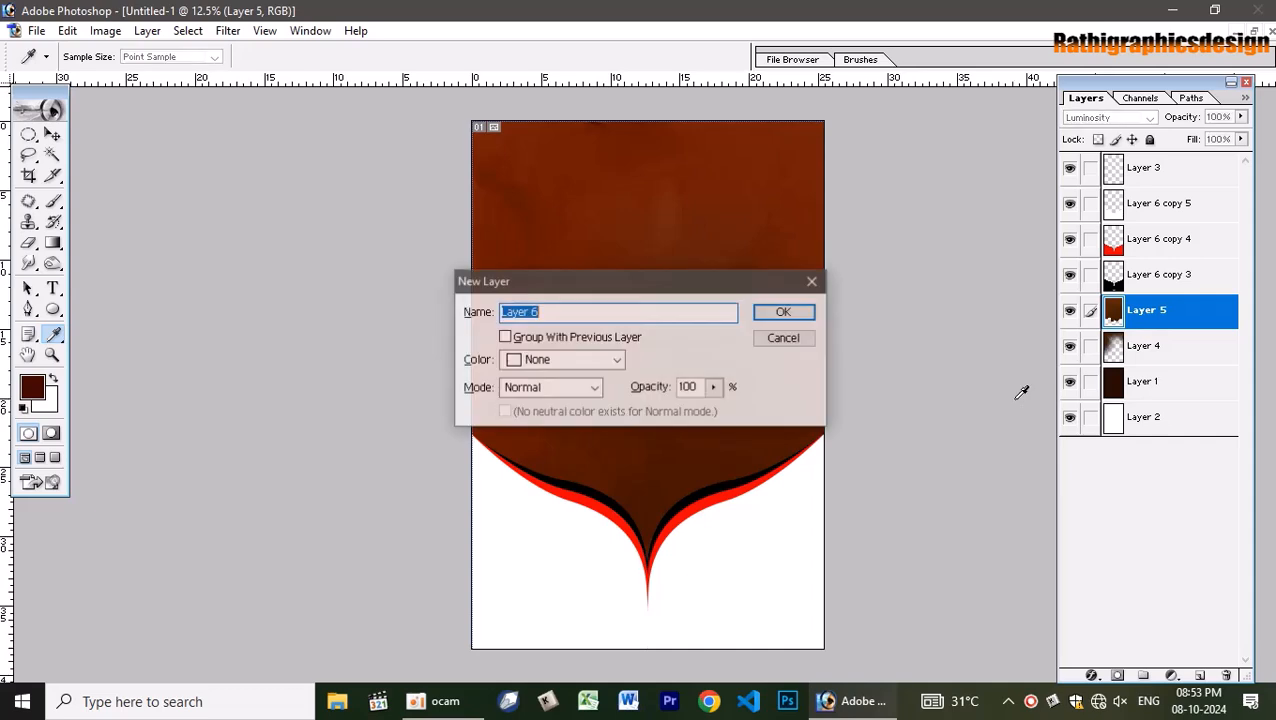
{"action": "key", "text": "Return"}
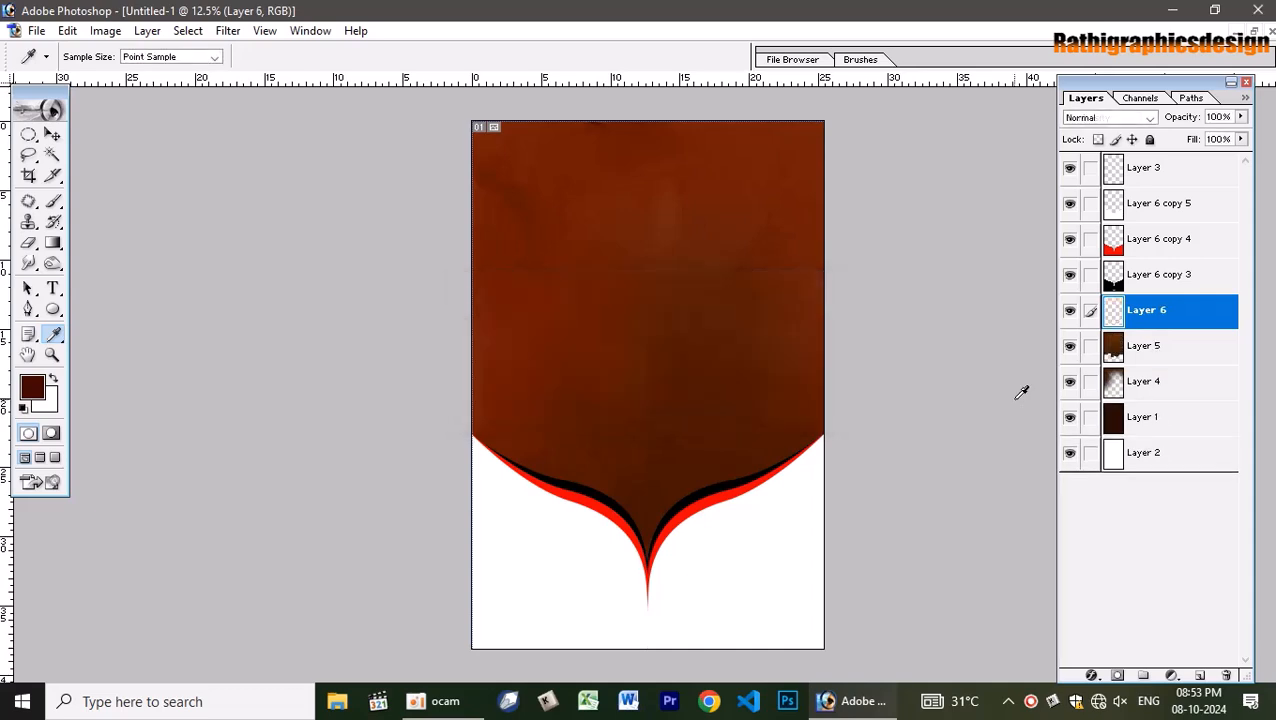
Paint dark maroon shading across the upper edge and corners of the banner with a soft 2500 px brush at 100% opacity.
{"action": "left_click", "coordinate": [29, 262]}
{"action": "key", "text": "b"}
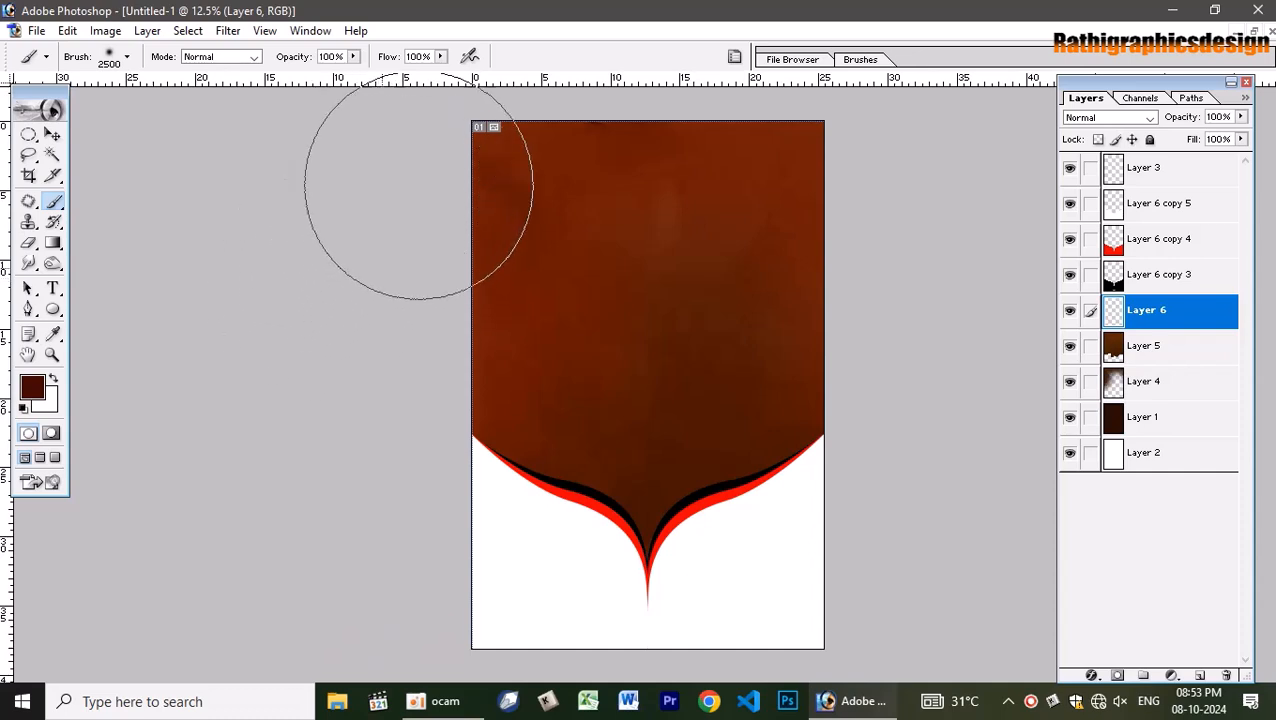
{"action": "mouse_move", "coordinate": [652, 100]}
{"action": "left_mouse_down"}
{"action": "mouse_move", "coordinate": [753, 91]}
{"action": "mouse_move", "coordinate": [847, 128]}
{"action": "left_mouse_up"}
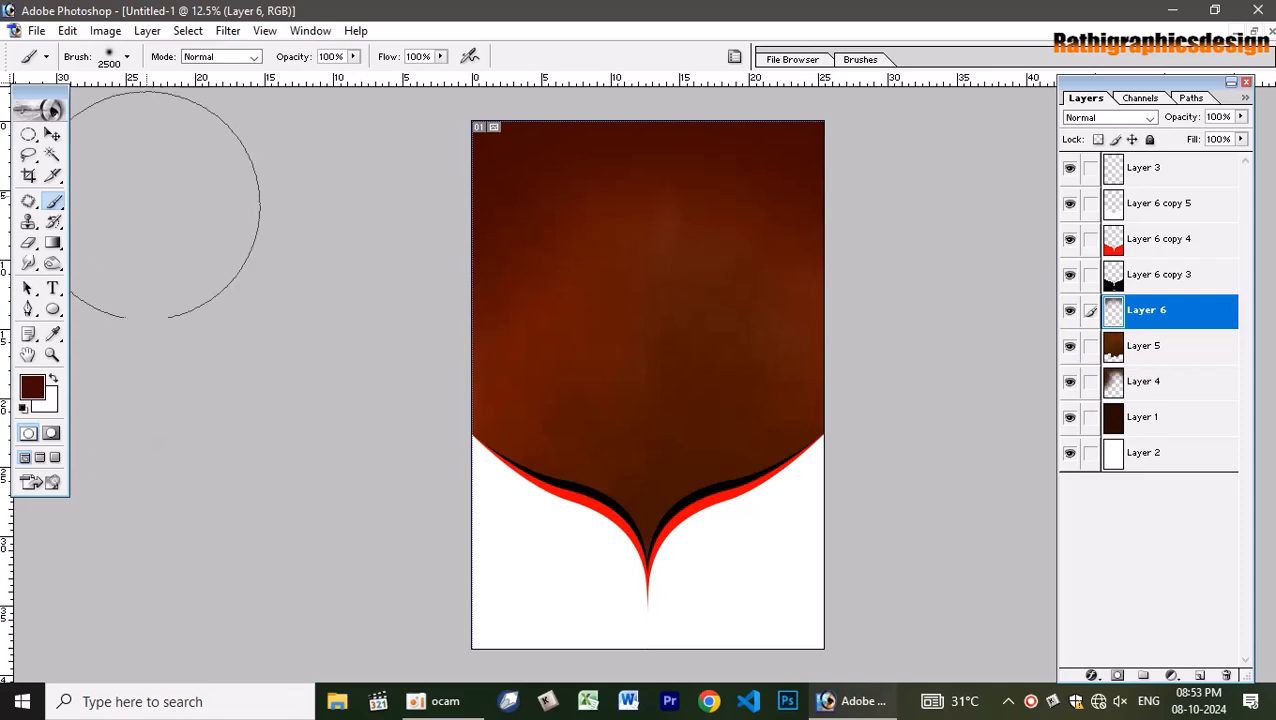
Smudge the maroon shading at 100% strength, pulling it down the banner's left side and across its upper area with a 400–500 px brush.
{"action": "left_click", "coordinate": [29, 263]}
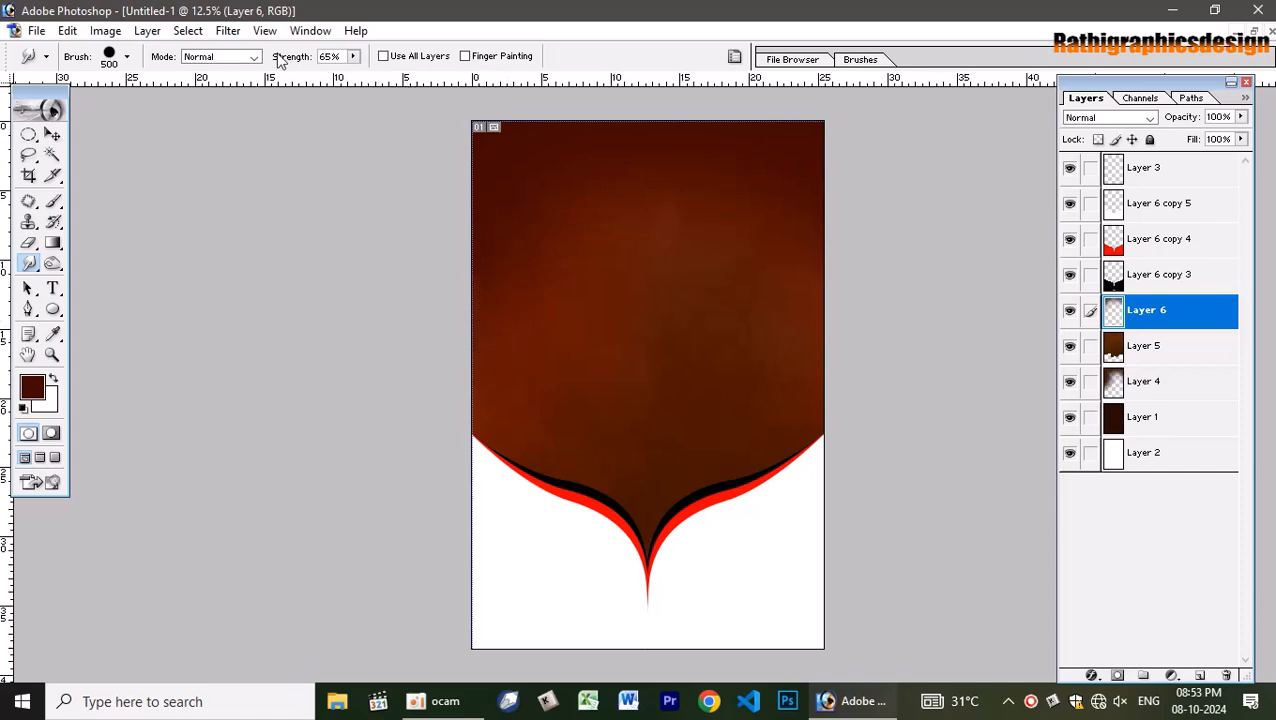
{"action": "mouse_move", "coordinate": [354, 57]}
{"action": "left_mouse_down"}
{"action": "mouse_move", "coordinate": [447, 265]}
{"action": "mouse_move", "coordinate": [498, 305]}
{"action": "left_mouse_up"}
{"action": "mouse_move", "coordinate": [498, 216]}
{"action": "left_mouse_down"}
{"action": "mouse_move", "coordinate": [528, 228]}
{"action": "mouse_move", "coordinate": [492, 184]}
{"action": "mouse_move", "coordinate": [504, 279]}
{"action": "left_mouse_up"}
{"action": "key", "text": "bracketleft"}
{"action": "key", "text": "bracketleft"}
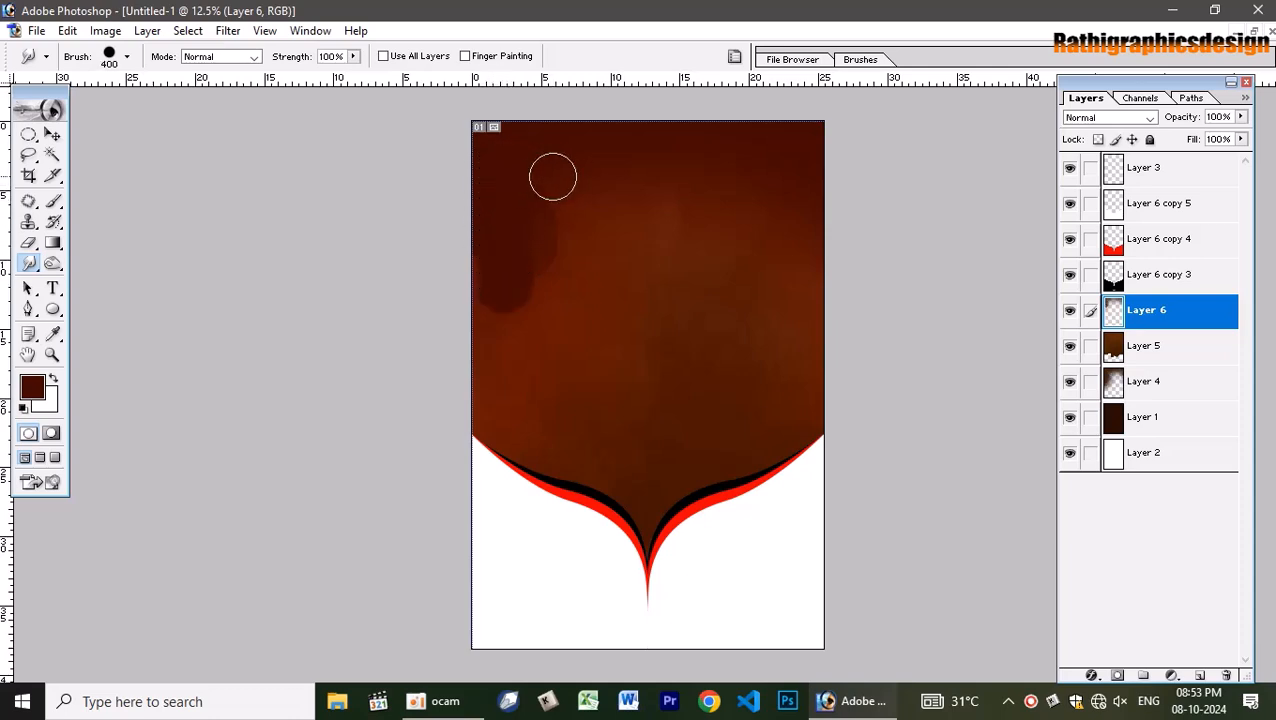
{"action": "mouse_move", "coordinate": [532, 158]}
{"action": "left_mouse_down"}
{"action": "mouse_move", "coordinate": [516, 168]}
{"action": "mouse_move", "coordinate": [536, 184]}
{"action": "mouse_move", "coordinate": [552, 140]}
{"action": "mouse_move", "coordinate": [570, 143]}
{"action": "mouse_move", "coordinate": [536, 216]}
{"action": "mouse_move", "coordinate": [630, 157]}
{"action": "mouse_move", "coordinate": [592, 222]}
{"action": "mouse_move", "coordinate": [655, 134]}
{"action": "mouse_move", "coordinate": [661, 80]}
{"action": "mouse_move", "coordinate": [673, 147]}
{"action": "mouse_move", "coordinate": [640, 165]}
{"action": "mouse_move", "coordinate": [675, 147]}
{"action": "mouse_move", "coordinate": [723, 159]}
{"action": "mouse_move", "coordinate": [786, 80]}
{"action": "mouse_move", "coordinate": [812, 157]}
{"action": "left_mouse_up"}
{"action": "key", "text": "bracketright"}
{"action": "key", "text": "bracketright"}
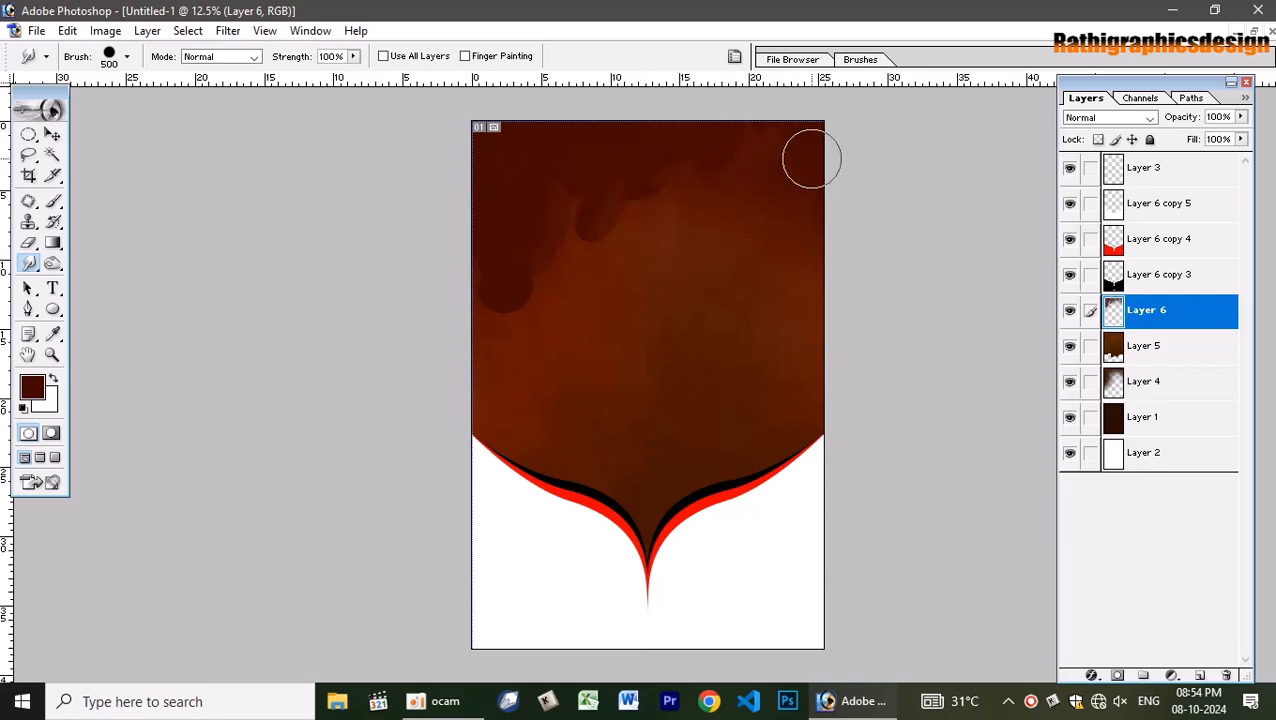
Smudge the dark red patches on Layer 6 into the brown background, sampling all layers at 58% strength.
{"action": "mouse_move", "coordinate": [540, 203]}
{"action": "left_mouse_down"}
{"action": "mouse_move", "coordinate": [557, 265]}
{"action": "mouse_move", "coordinate": [604, 221]}
{"action": "mouse_move", "coordinate": [590, 268]}
{"action": "left_mouse_up"}
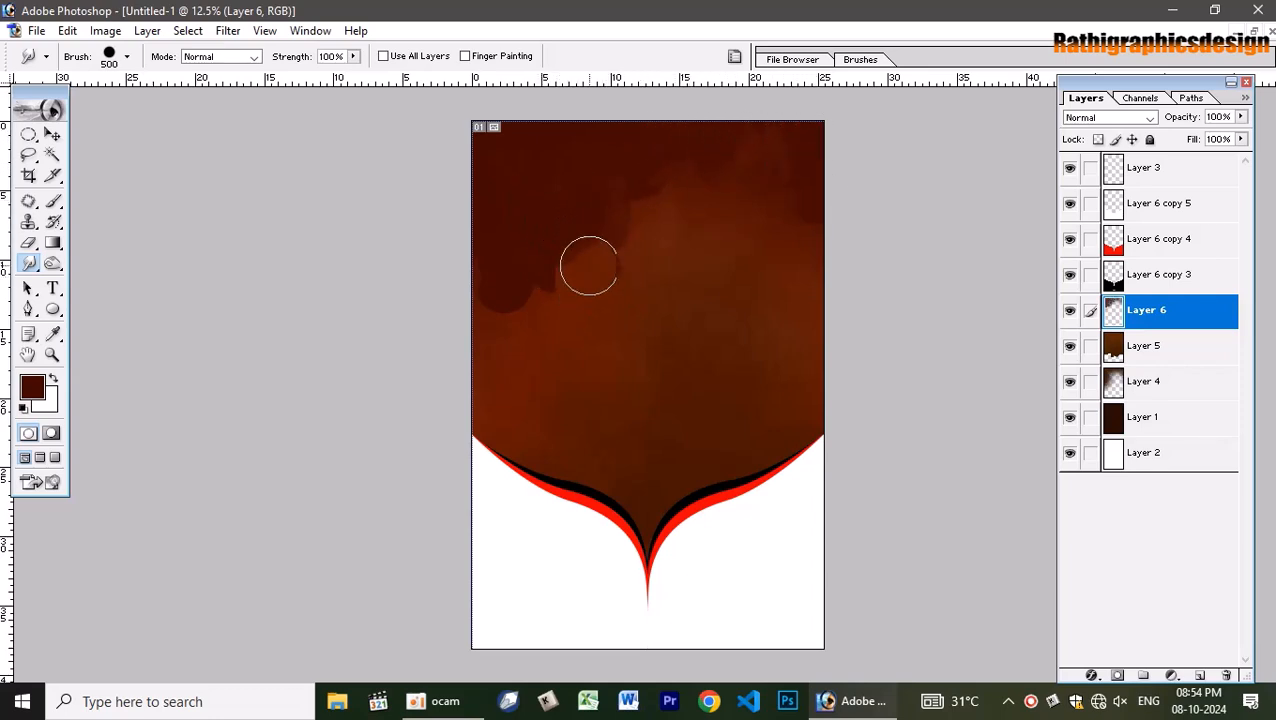
{"action": "left_click", "coordinate": [383, 56]}
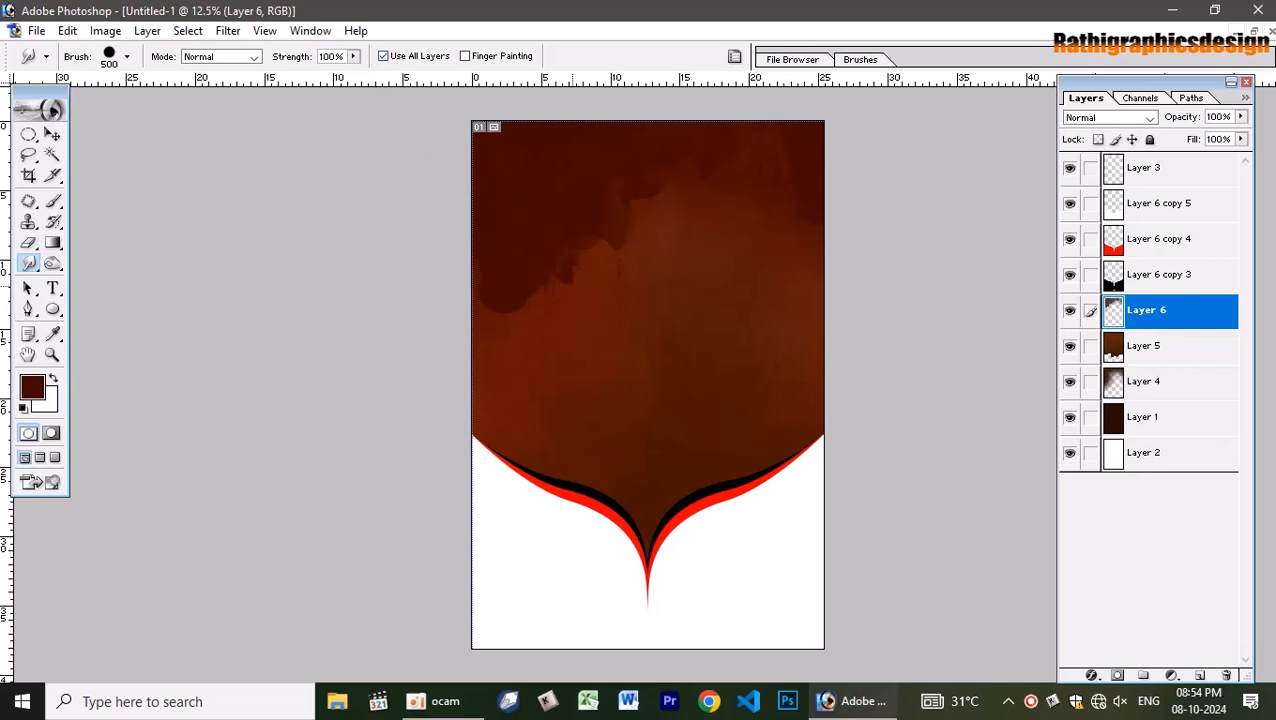
{"action": "left_click", "coordinate": [354, 57]}
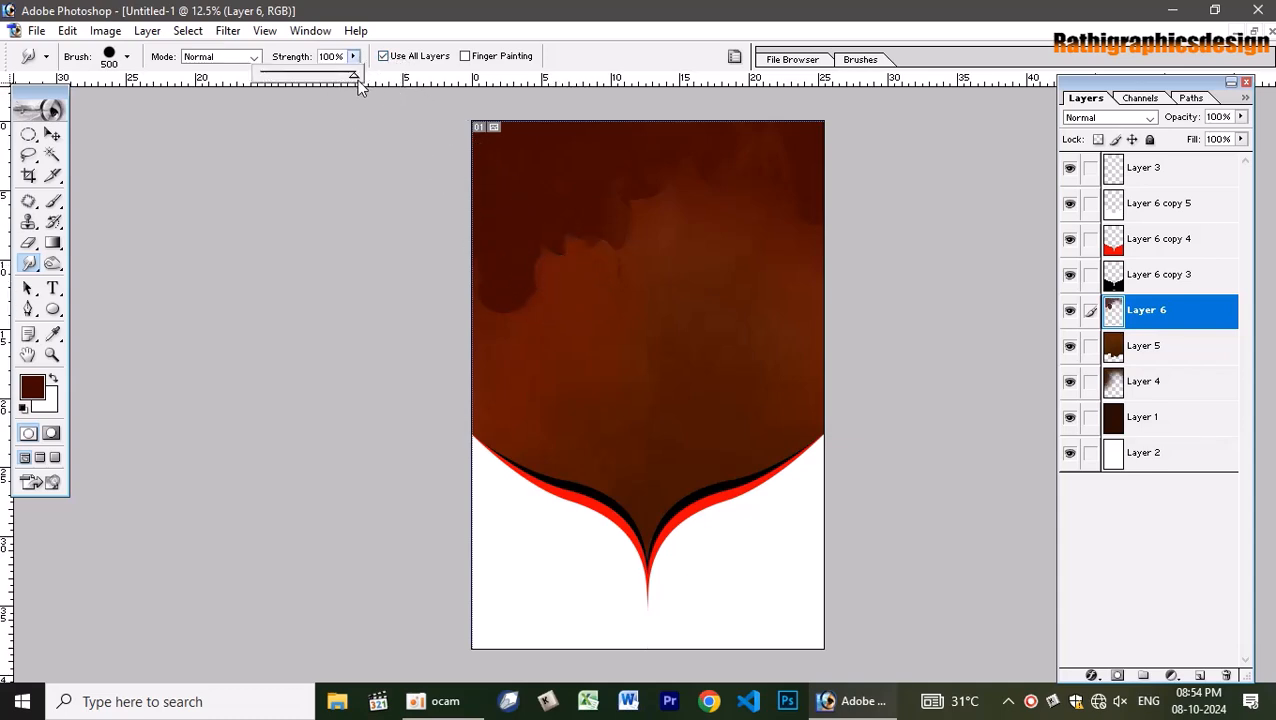
{"action": "mouse_move", "coordinate": [504, 302]}
{"action": "left_mouse_down"}
{"action": "mouse_move", "coordinate": [529, 280]}
{"action": "mouse_move", "coordinate": [578, 245]}
{"action": "mouse_move", "coordinate": [607, 260]}
{"action": "mouse_move", "coordinate": [648, 220]}
{"action": "mouse_move", "coordinate": [654, 279]}
{"action": "mouse_move", "coordinate": [593, 277]}
{"action": "mouse_move", "coordinate": [562, 237]}
{"action": "mouse_move", "coordinate": [504, 314]}
{"action": "mouse_move", "coordinate": [503, 294]}
{"action": "mouse_move", "coordinate": [534, 273]}
{"action": "mouse_move", "coordinate": [514, 165]}
{"action": "left_mouse_up"}
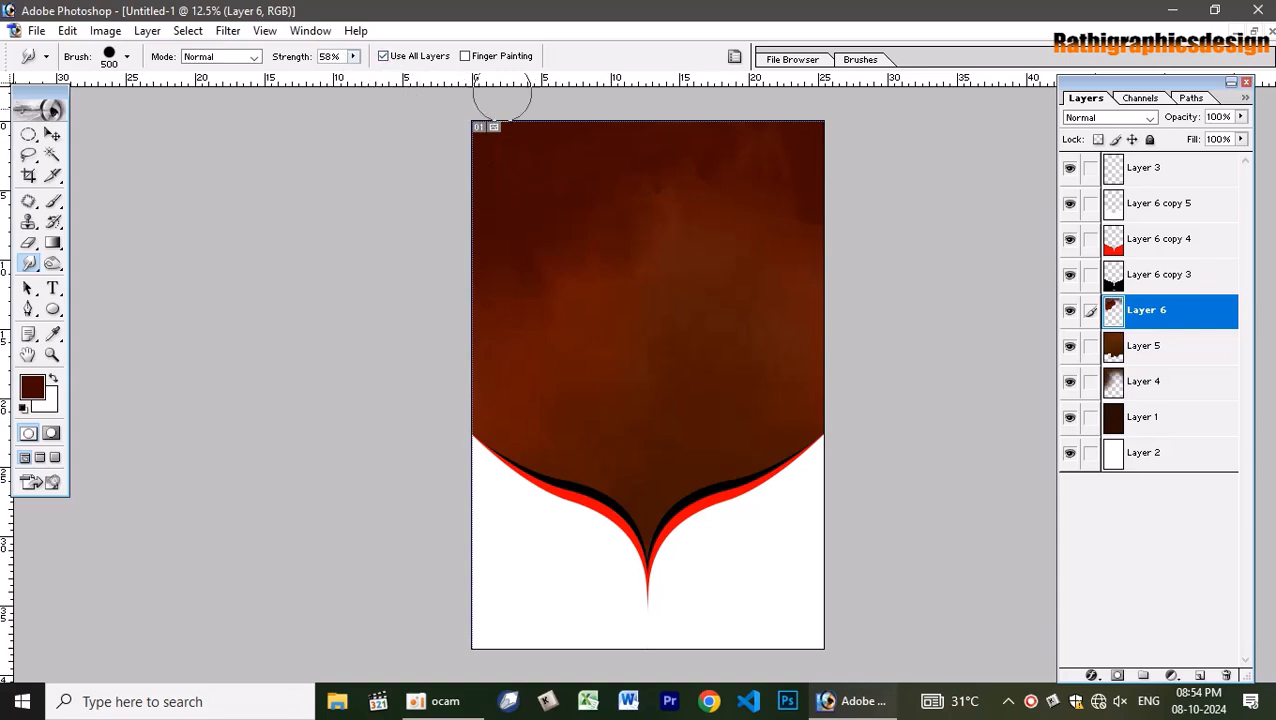
{"action": "mouse_move", "coordinate": [678, 251]}
{"action": "left_mouse_down"}
{"action": "mouse_move", "coordinate": [681, 185]}
{"action": "mouse_move", "coordinate": [715, 242]}
{"action": "mouse_move", "coordinate": [732, 242]}
{"action": "mouse_move", "coordinate": [740, 222]}
{"action": "mouse_move", "coordinate": [769, 229]}
{"action": "left_mouse_up"}
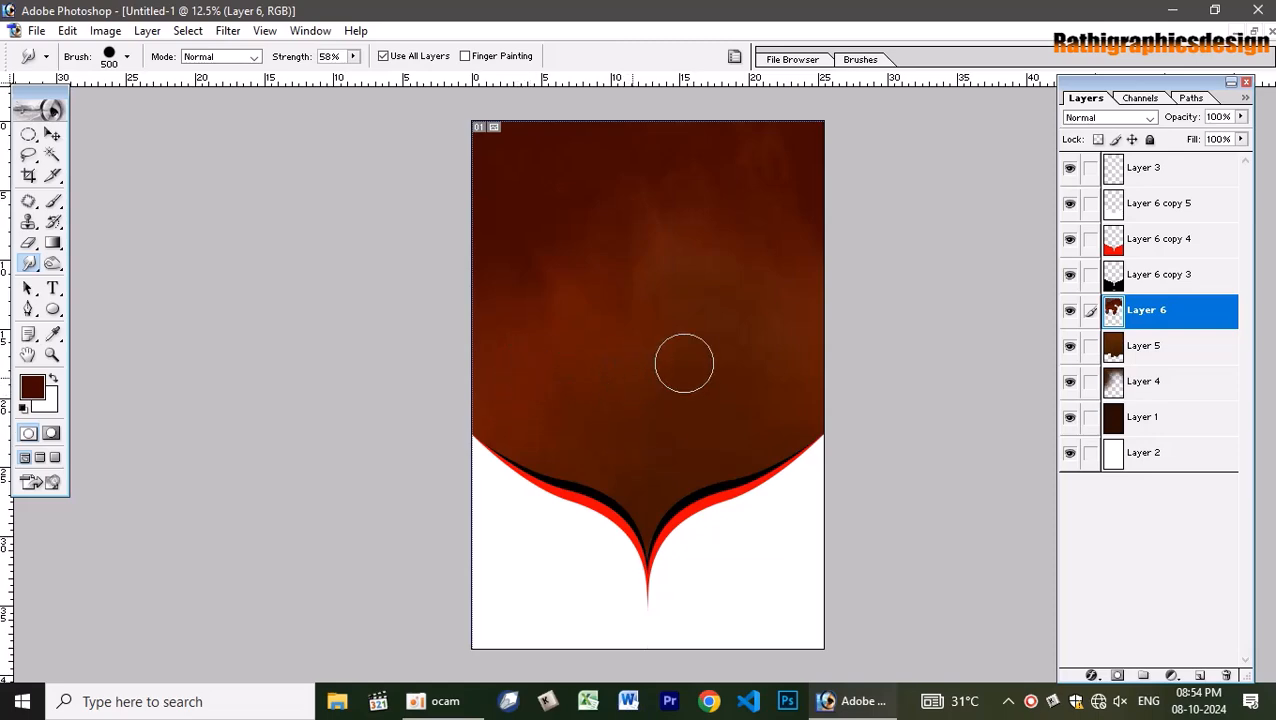
{"action": "left_click", "coordinate": [1251, 31]}
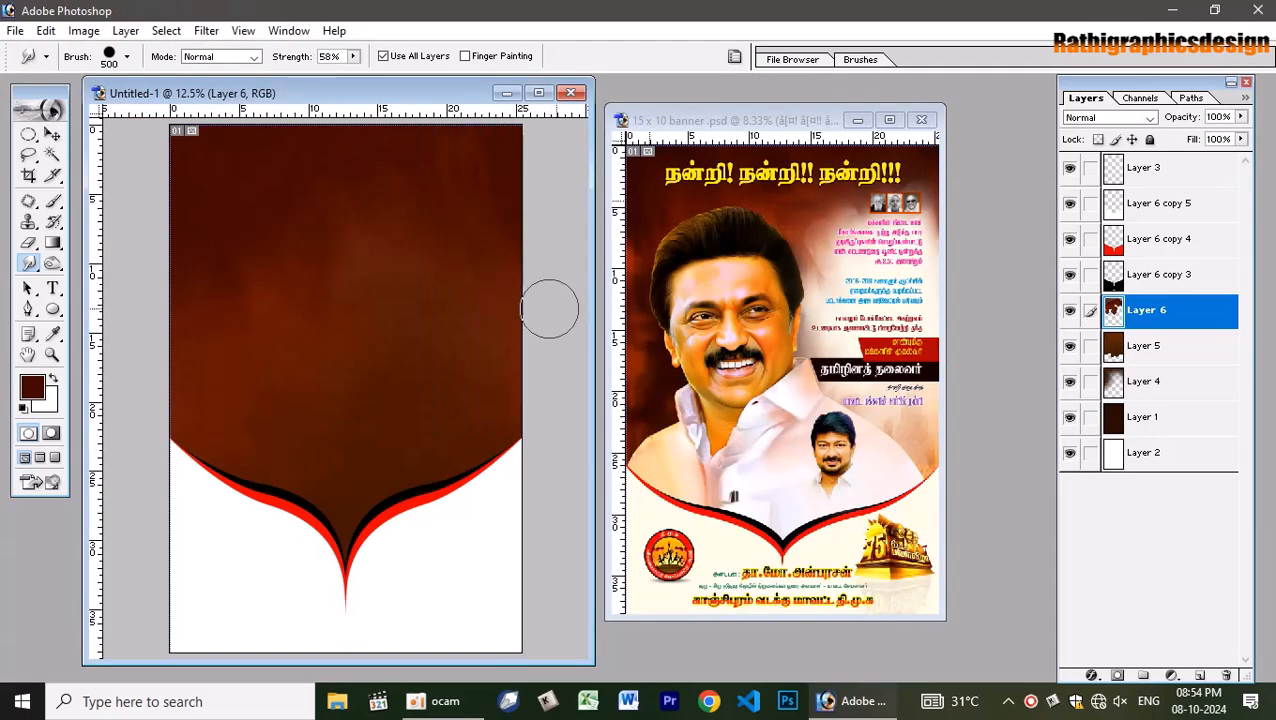
Try different blend modes on Layer 6 and set it to Soft Light.
{"action": "key", "text": "v"}
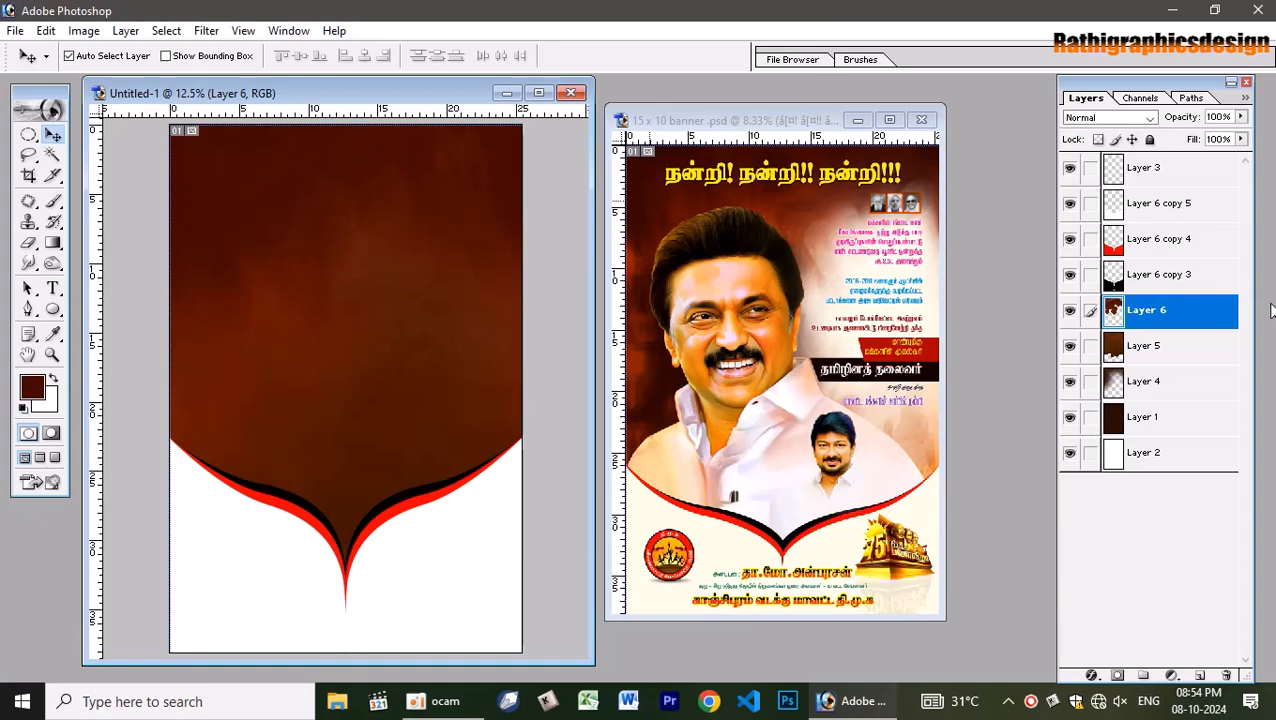
{"action": "left_click", "coordinate": [1122, 118]}
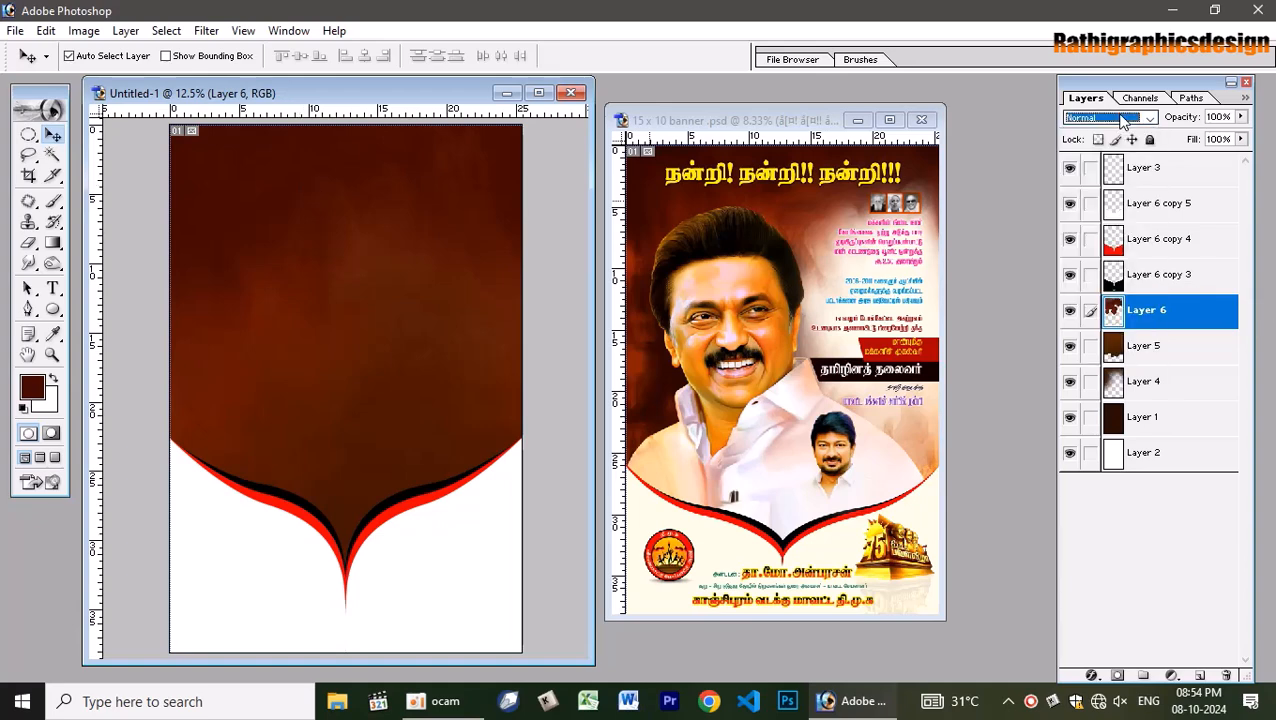
{"action": "key", "text": "Down"}
{"action": "key", "text": "Down"}
{"action": "key", "text": "Down"}
{"action": "key", "text": "Down"}
{"action": "key", "text": "Down"}
{"action": "key", "text": "Down"}
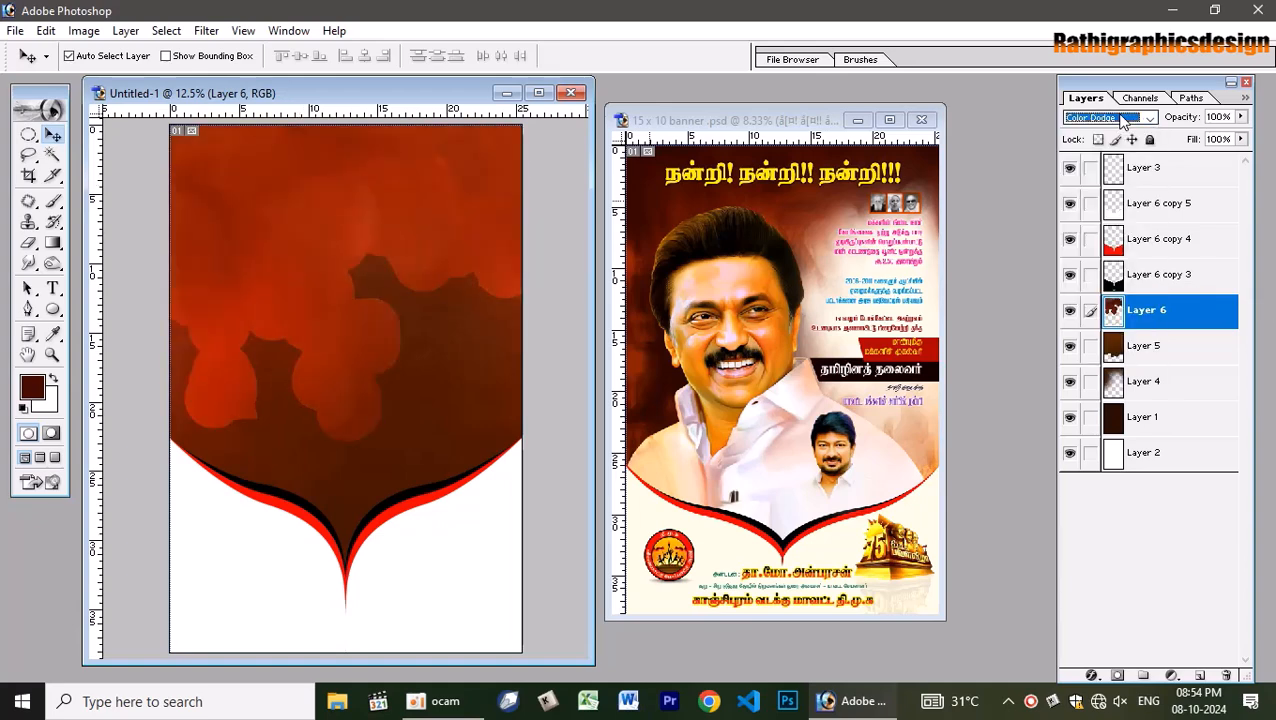
{"action": "key", "text": "Down"}
{"action": "key", "text": "Down"}
{"action": "key", "text": "Down"}
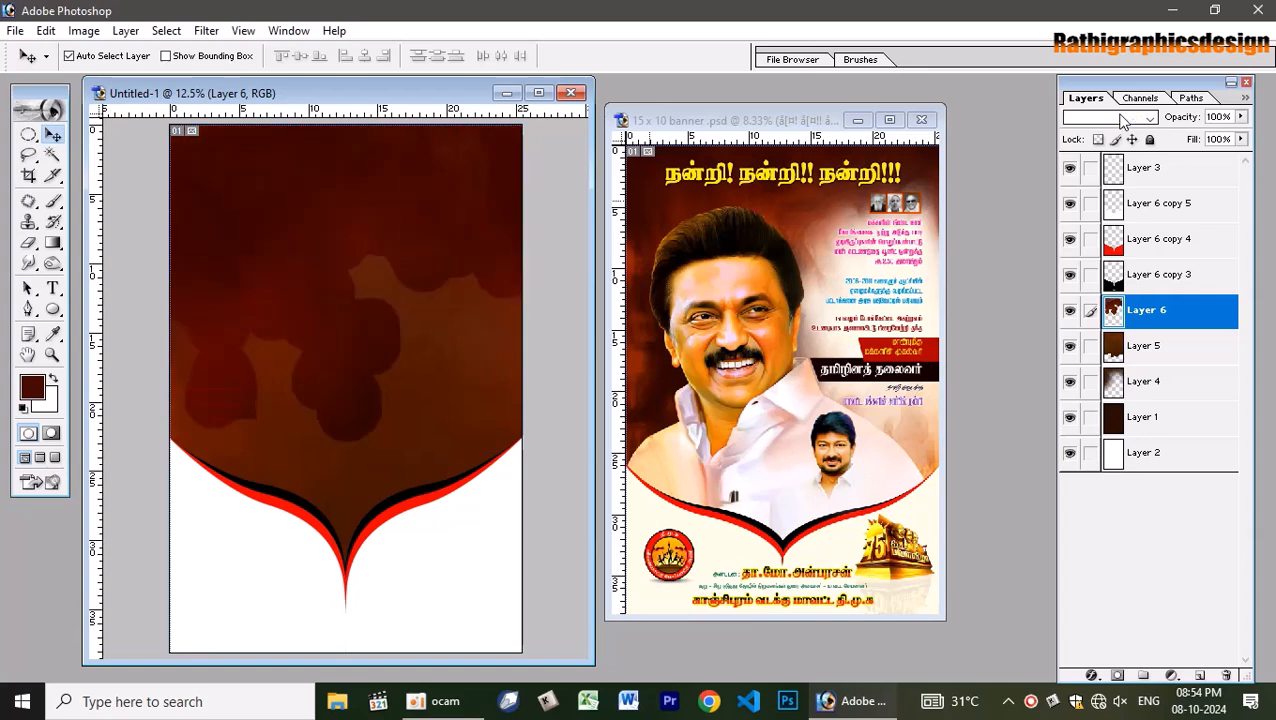
{"action": "key", "text": "Down"}
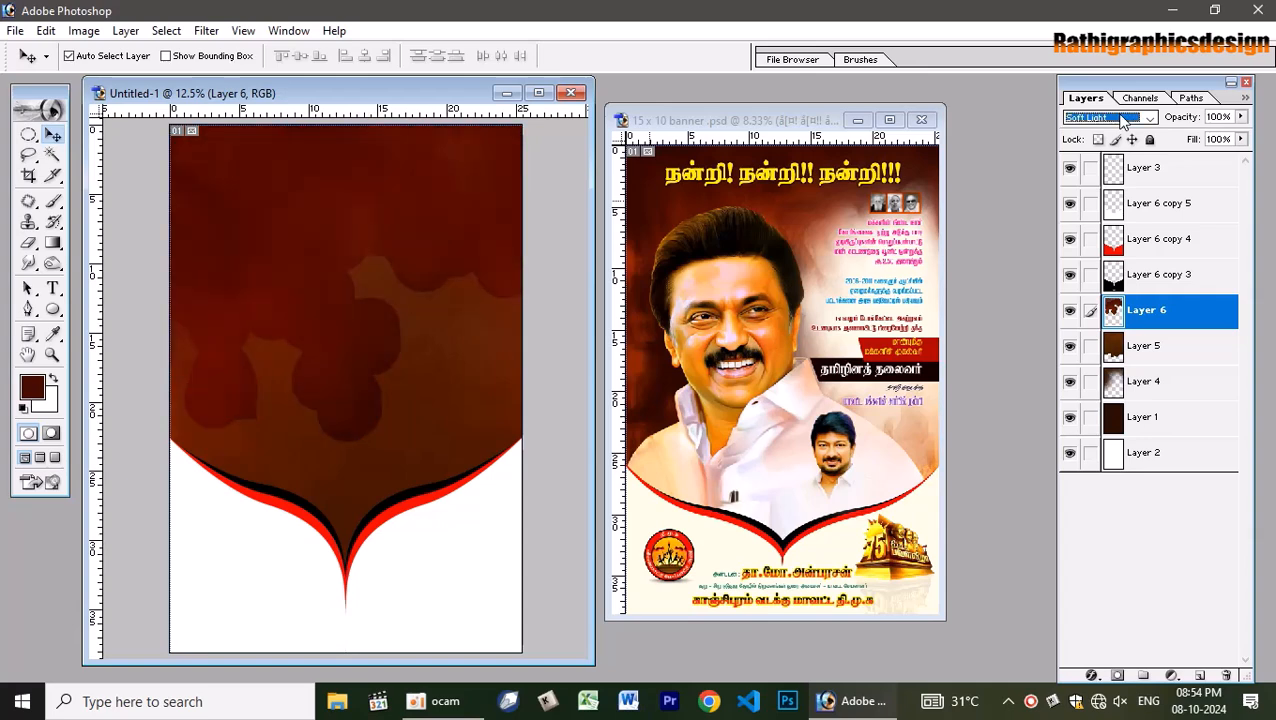
Smudge a patch of Layer 6 in the lower middle of the brown background.
{"action": "left_click", "coordinate": [539, 92]}
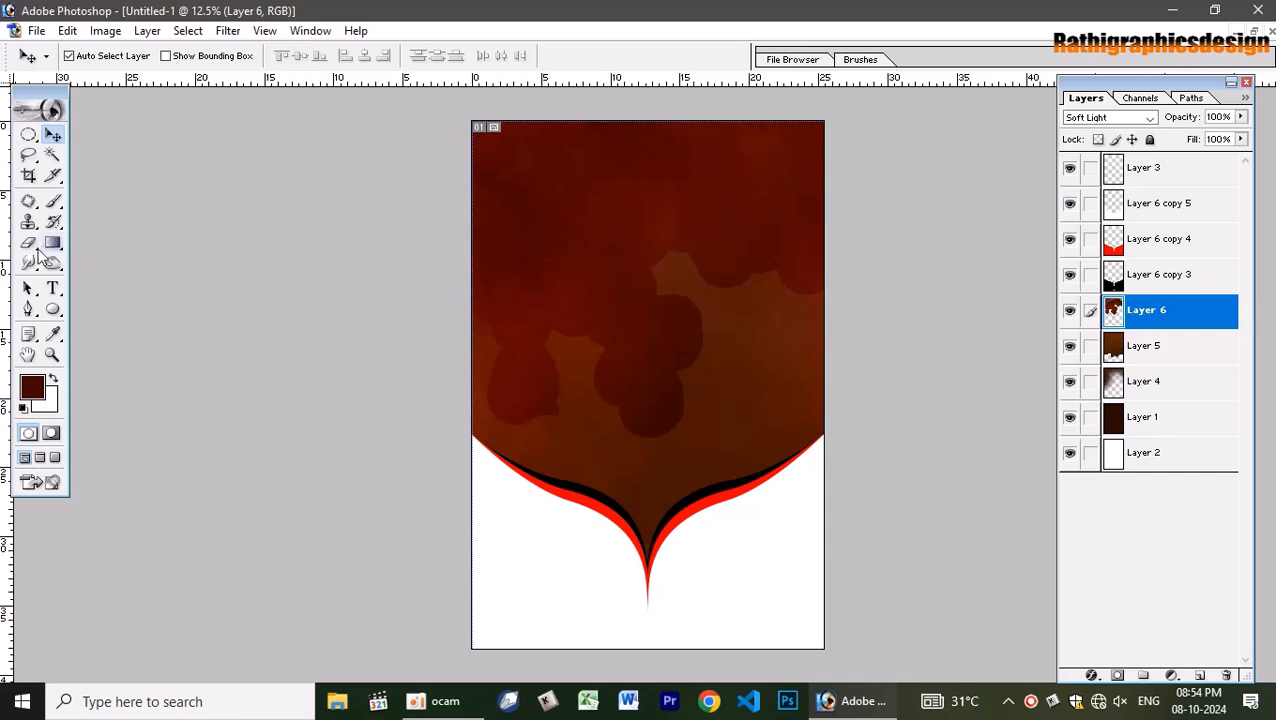
{"action": "left_click", "coordinate": [29, 263]}
{"action": "left_click_drag", "start_coordinate": [685, 397], "coordinate": [693, 359]}
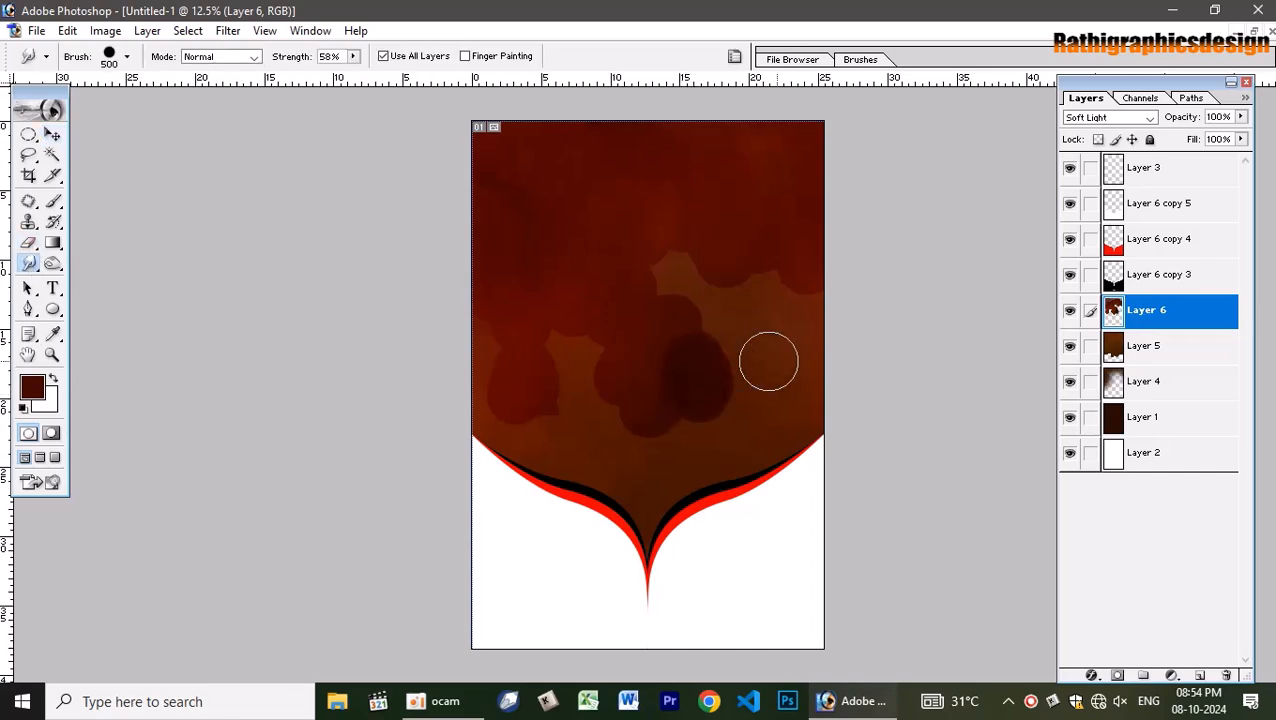
Compare further blend modes on Layer 6 and set it to Darken.
{"action": "left_click", "coordinate": [1110, 117]}
{"action": "left_click", "coordinate": [1110, 299]}
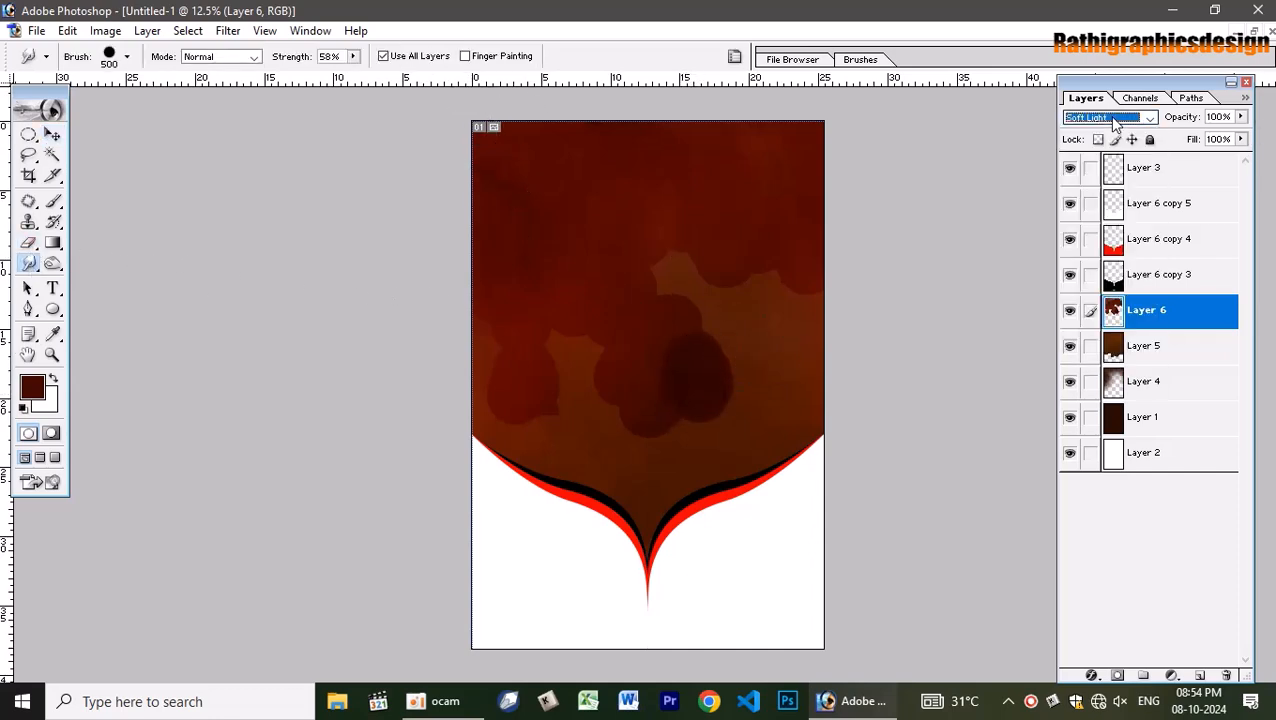
{"action": "scroll", "coordinate": [1113, 120], "scroll_direction": "down", "scroll_amount": 5}
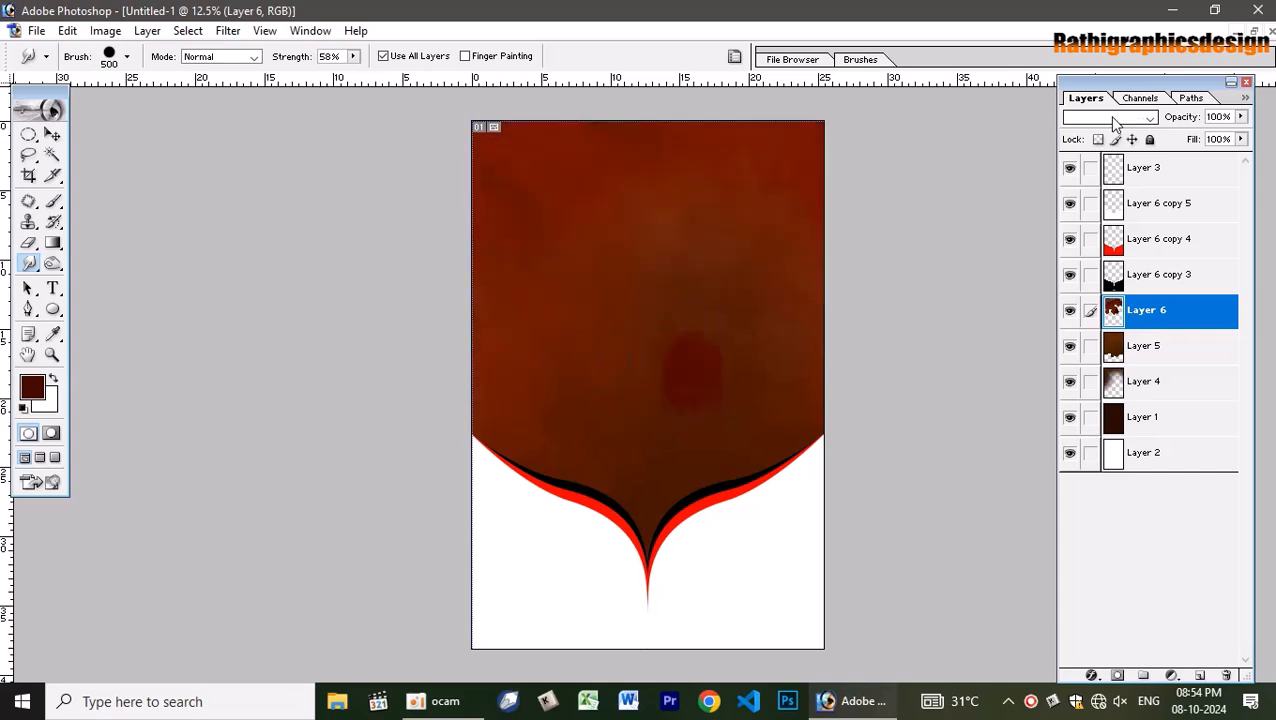
{"action": "scroll", "coordinate": [1113, 120], "scroll_direction": "down", "scroll_amount": 1}
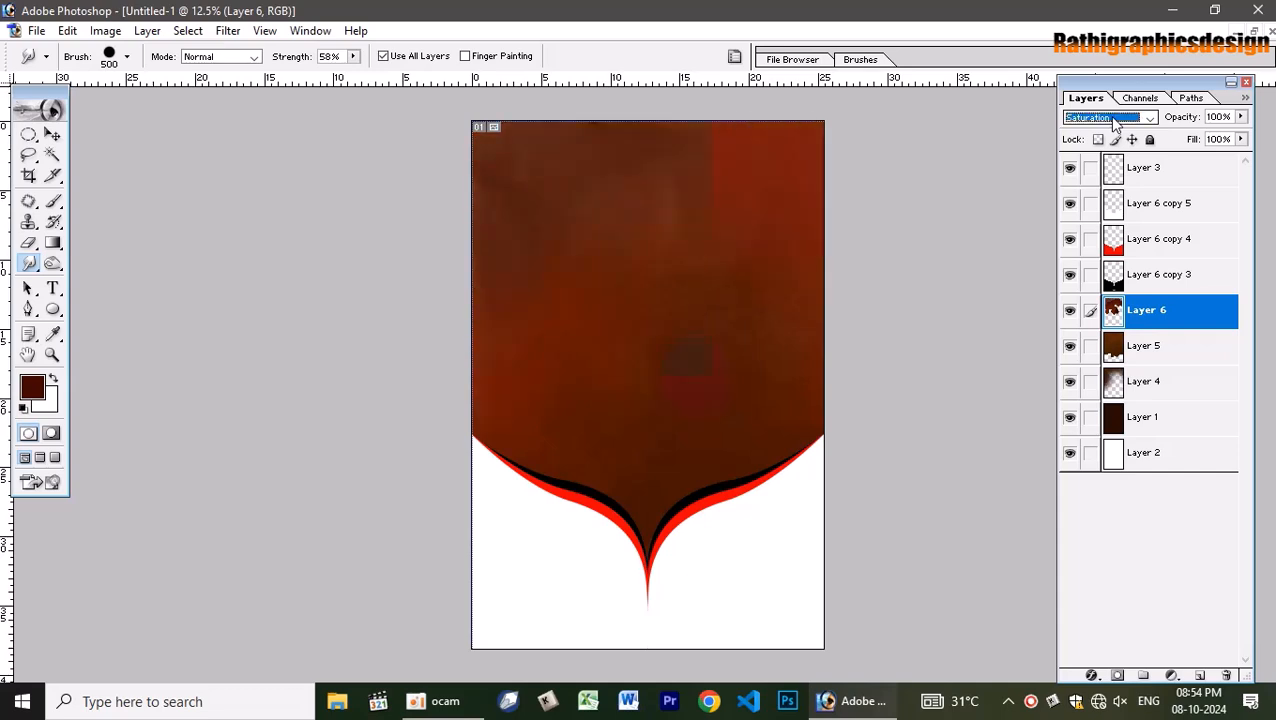
{"action": "scroll", "coordinate": [1113, 120], "scroll_direction": "down", "scroll_amount": 2}
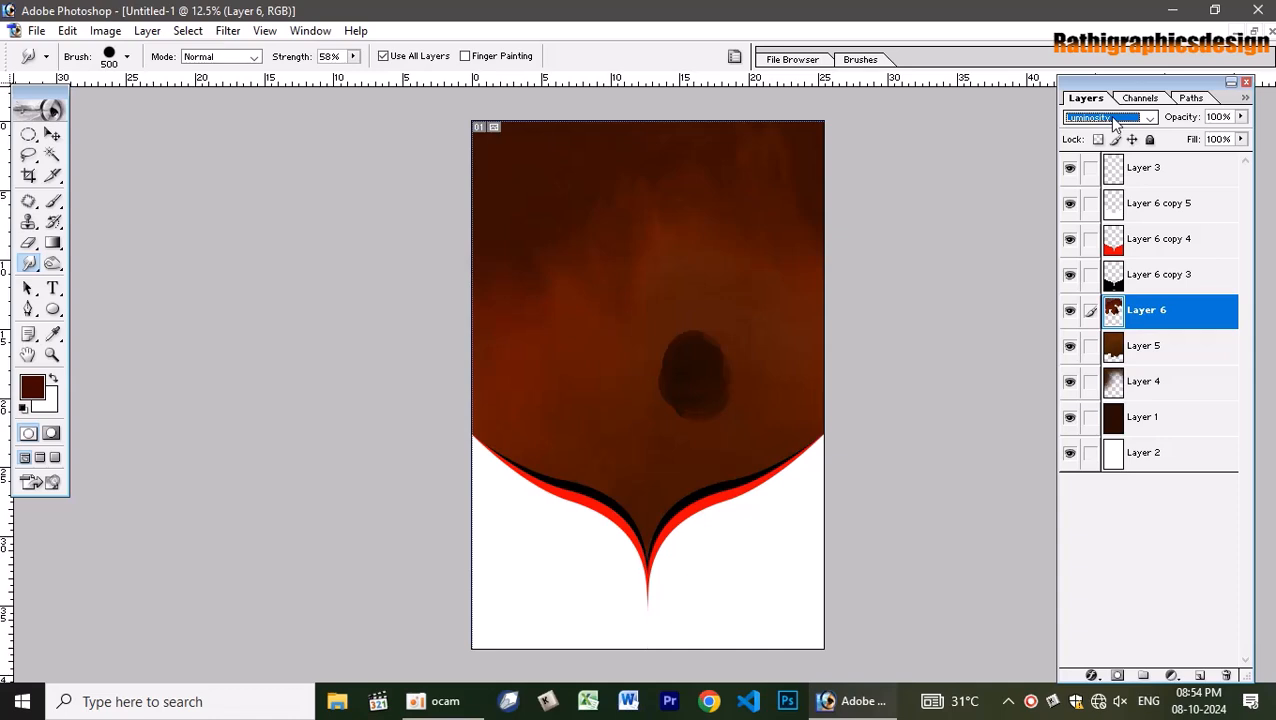
{"action": "scroll", "coordinate": [1116, 120], "scroll_direction": "up", "scroll_amount": 1}
{"action": "scroll", "coordinate": [1113, 120], "scroll_direction": "up", "scroll_amount": 5}
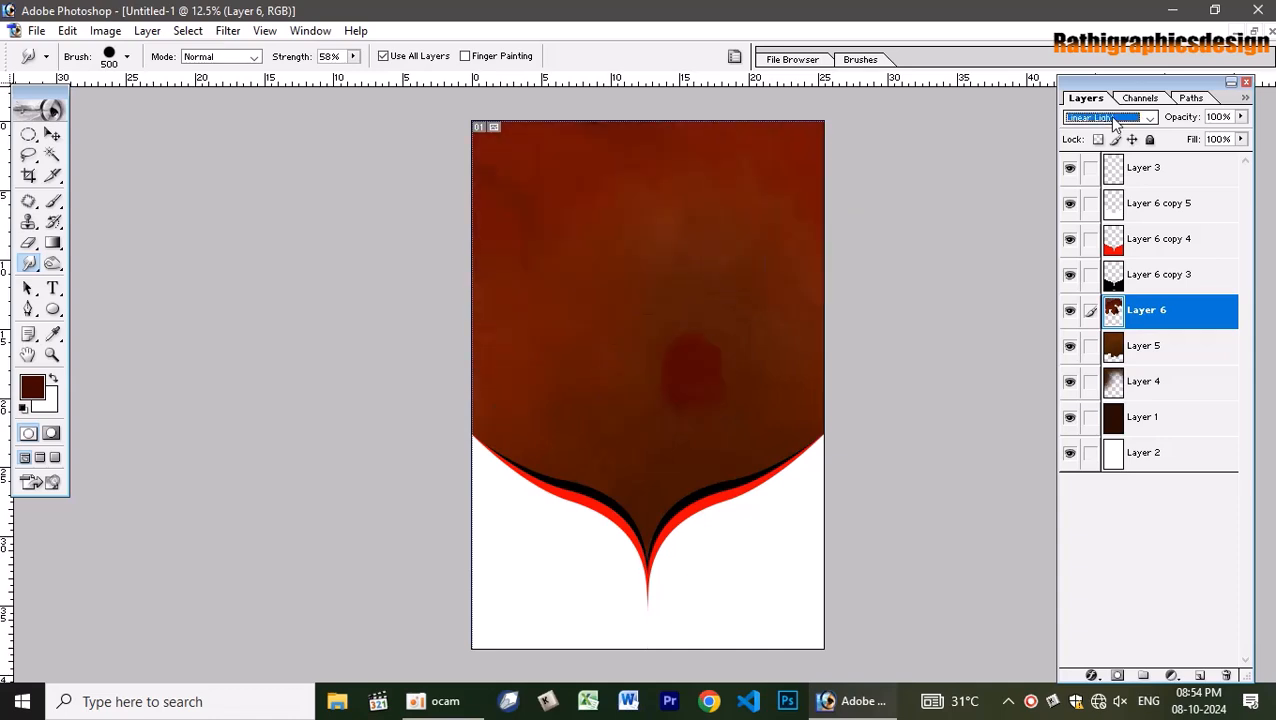
{"action": "scroll", "coordinate": [1115, 120], "scroll_direction": "up", "scroll_amount": 4}
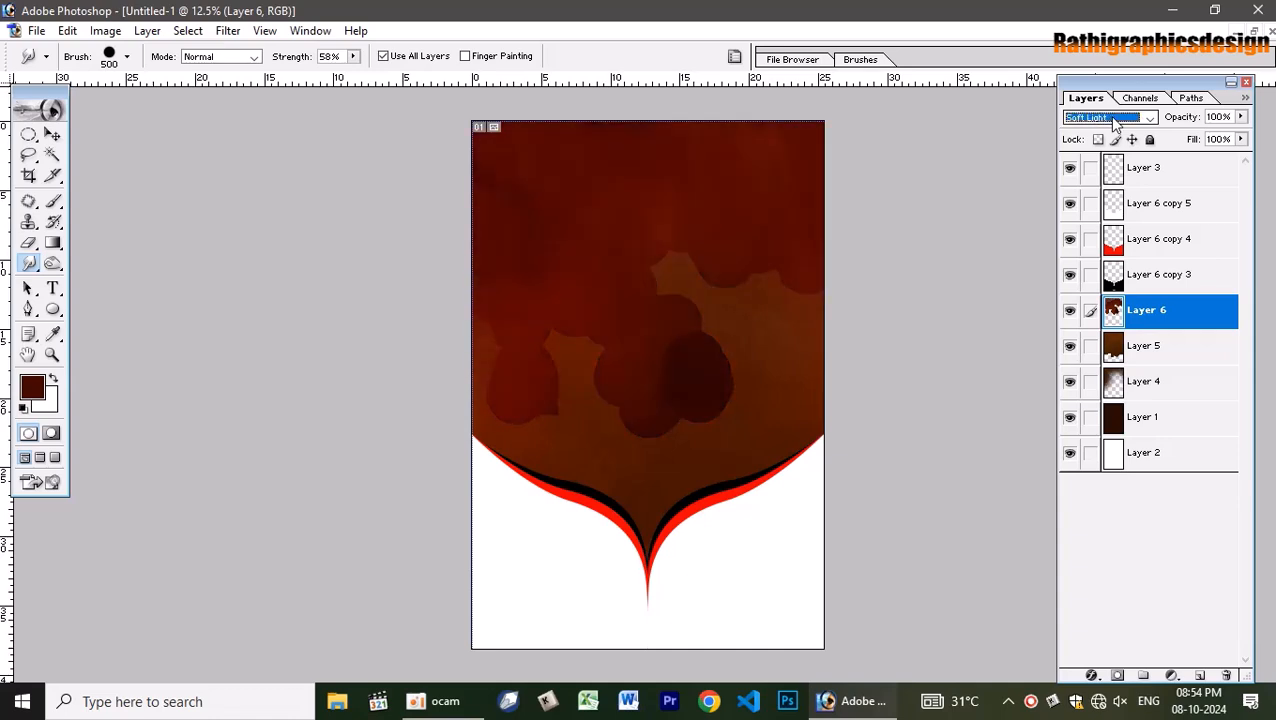
{"action": "scroll", "coordinate": [1115, 120], "scroll_direction": "up", "scroll_amount": 3}
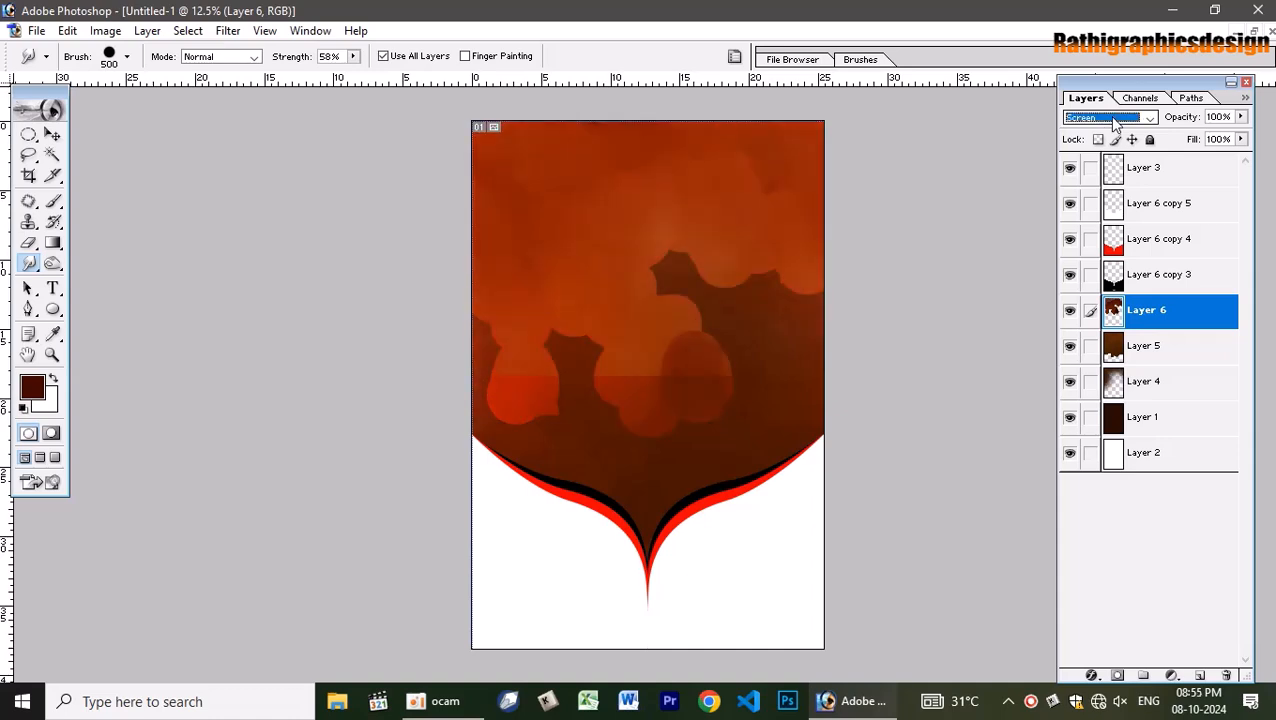
{"action": "scroll", "coordinate": [1115, 120], "scroll_direction": "up", "scroll_amount": 1}
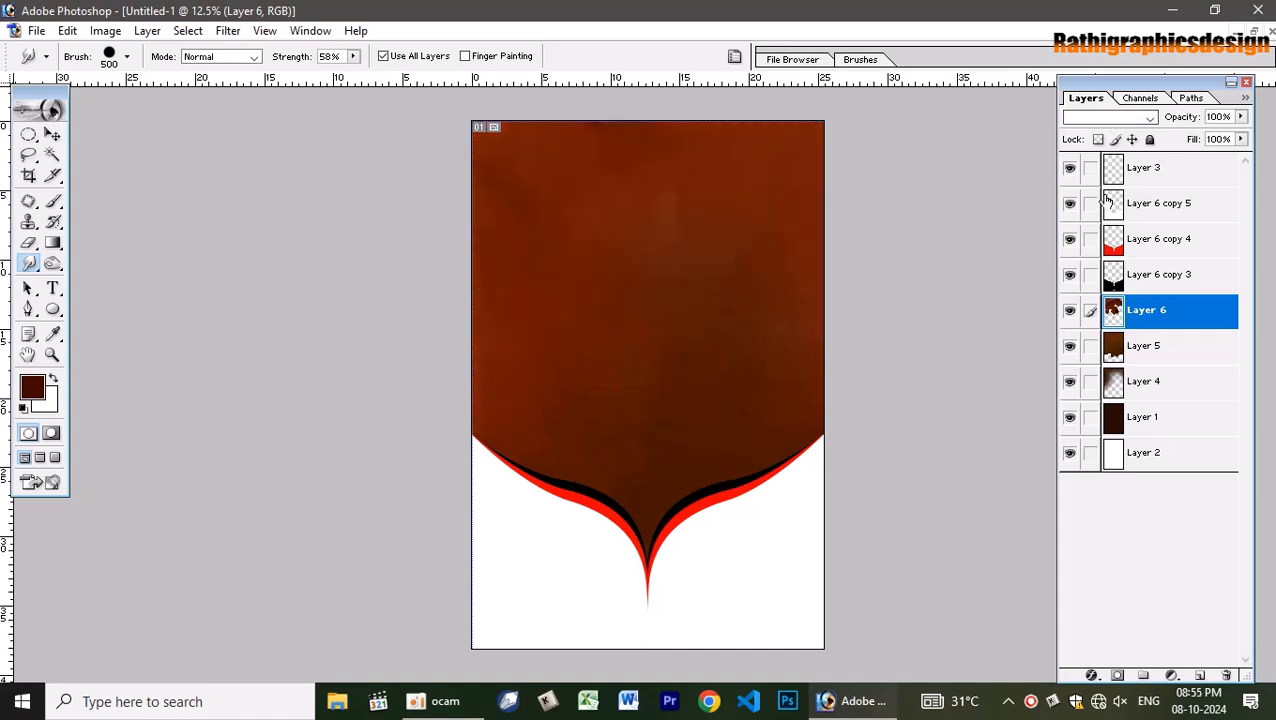
{"action": "key", "text": "Up"}
{"action": "key", "text": "Up"}
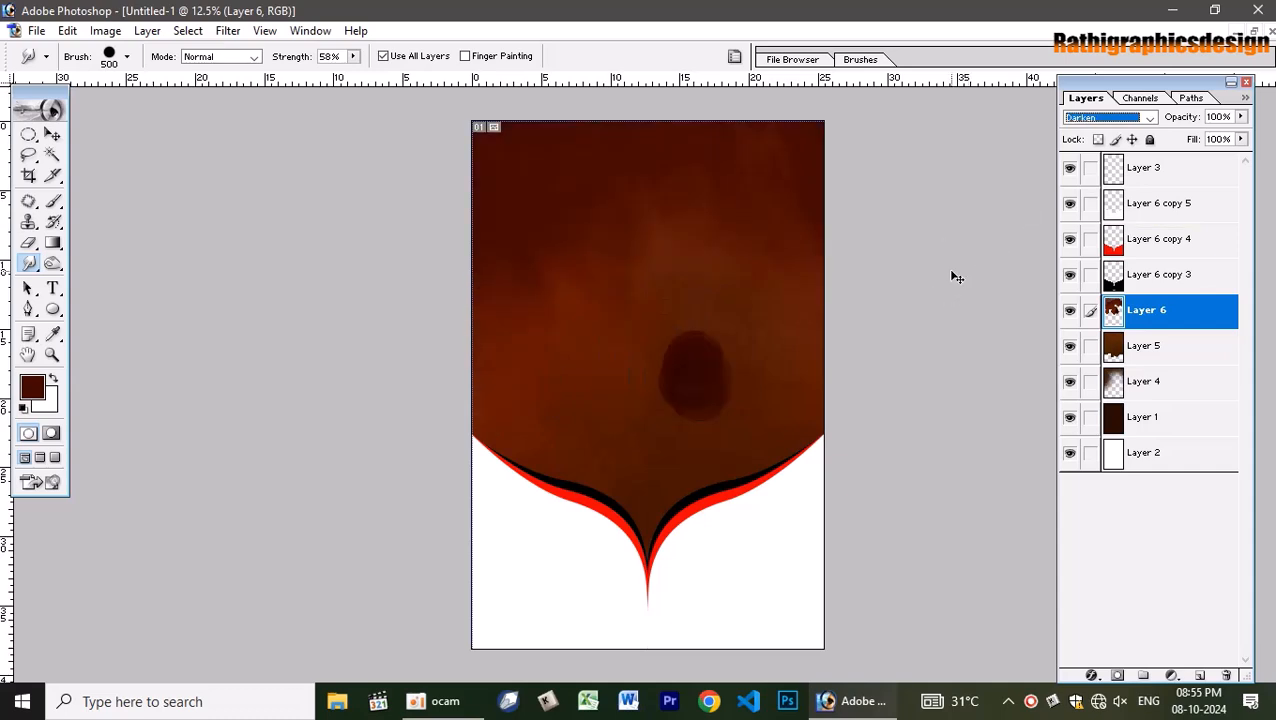
{"action": "key", "text": "Down"}
{"action": "key", "text": "Up"}
Smudge the dark oval spot on Layer 6 into the surrounding brown background with Use All Layers off.
{"action": "mouse_move", "coordinate": [678, 430]}
{"action": "left_mouse_down"}
{"action": "mouse_move", "coordinate": [688, 388]}
{"action": "mouse_move", "coordinate": [666, 382]}
{"action": "mouse_move", "coordinate": [758, 356]}
{"action": "mouse_move", "coordinate": [719, 378]}
{"action": "mouse_move", "coordinate": [698, 365]}
{"action": "mouse_move", "coordinate": [693, 326]}
{"action": "mouse_move", "coordinate": [723, 412]}
{"action": "mouse_move", "coordinate": [692, 415]}
{"action": "left_mouse_up"}
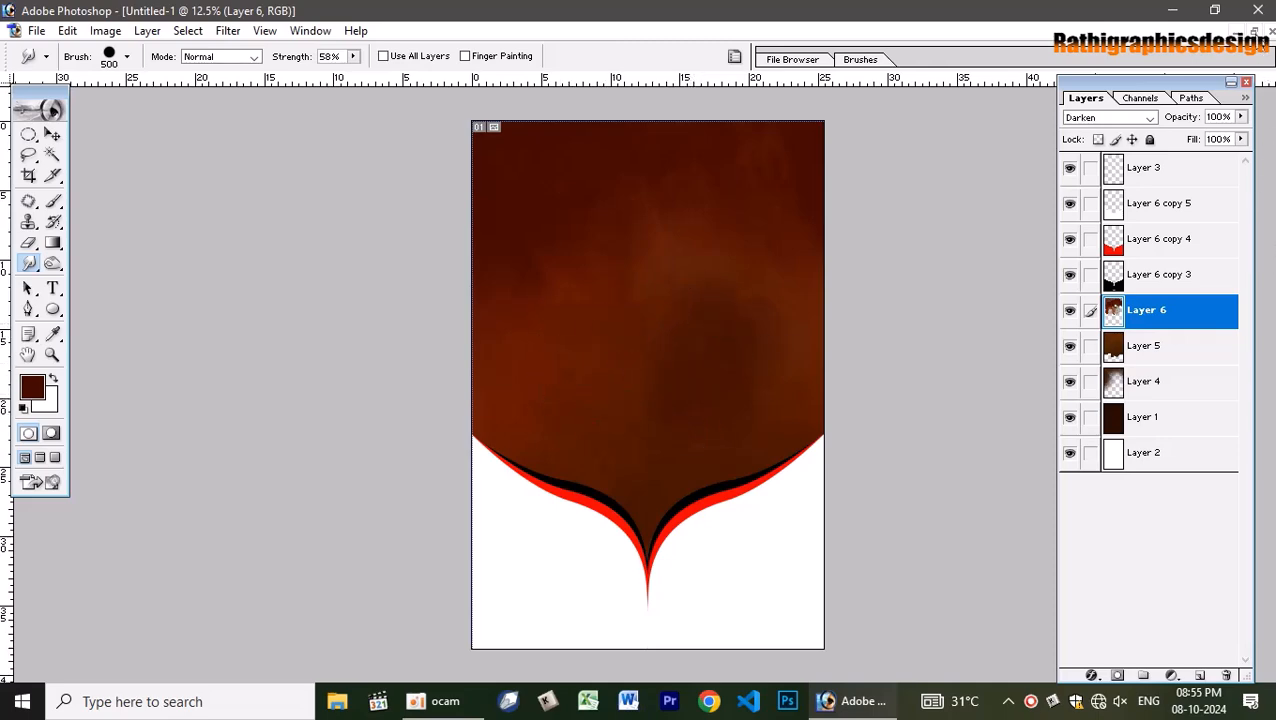
{"action": "left_click", "coordinate": [1251, 40]}
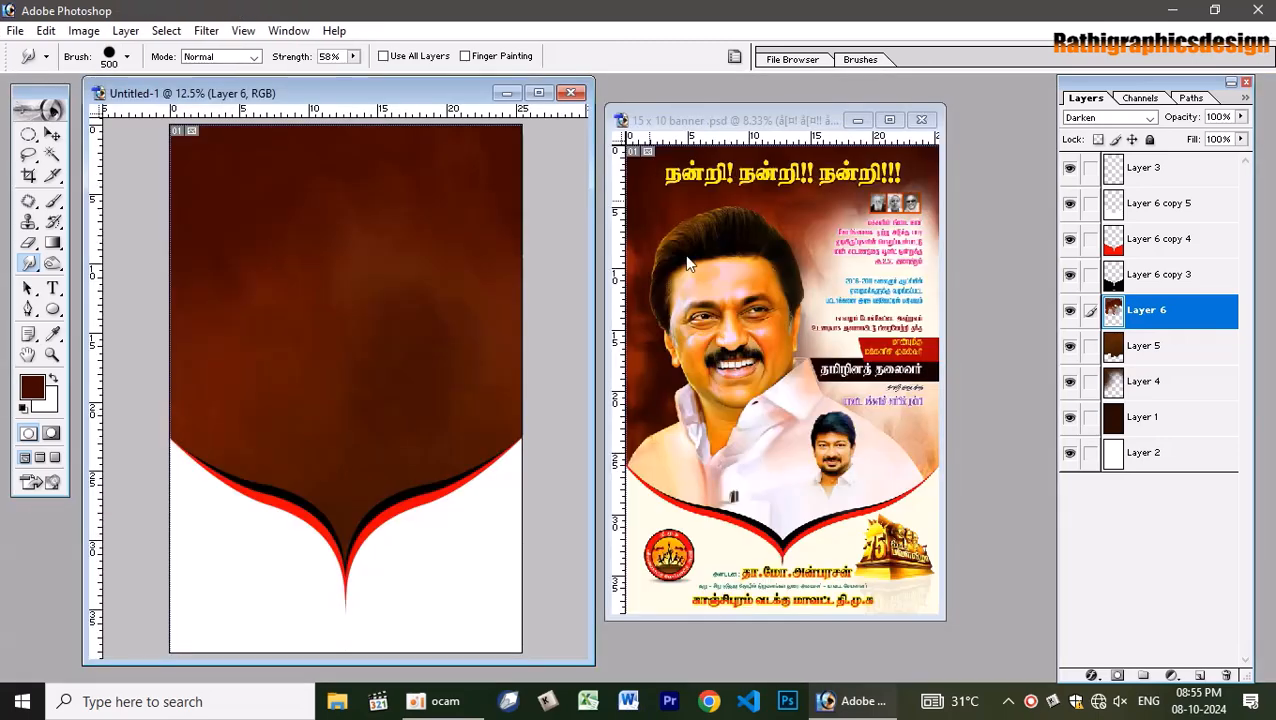
Activate the 15 x 10 banner document and rasterize its heading text layer.
{"action": "left_click", "coordinate": [747, 326]}
{"action": "left_click", "coordinate": [742, 338]}
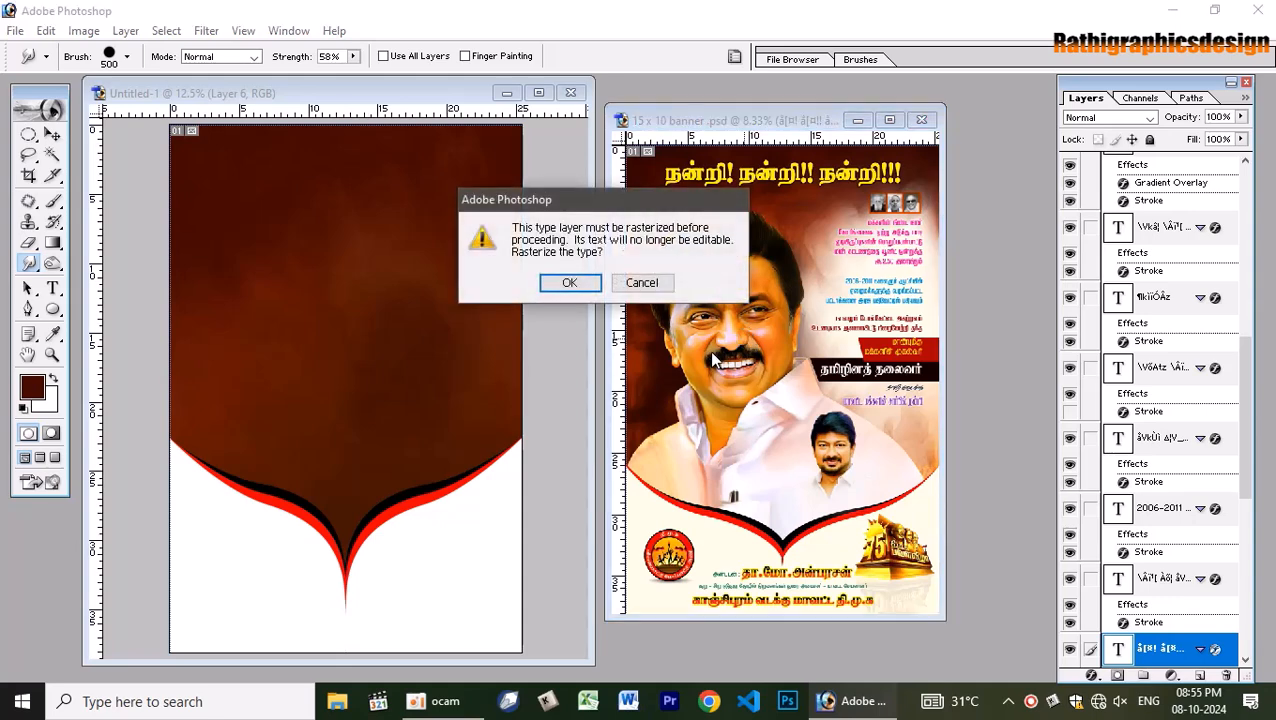
{"action": "left_click", "coordinate": [569, 283]}
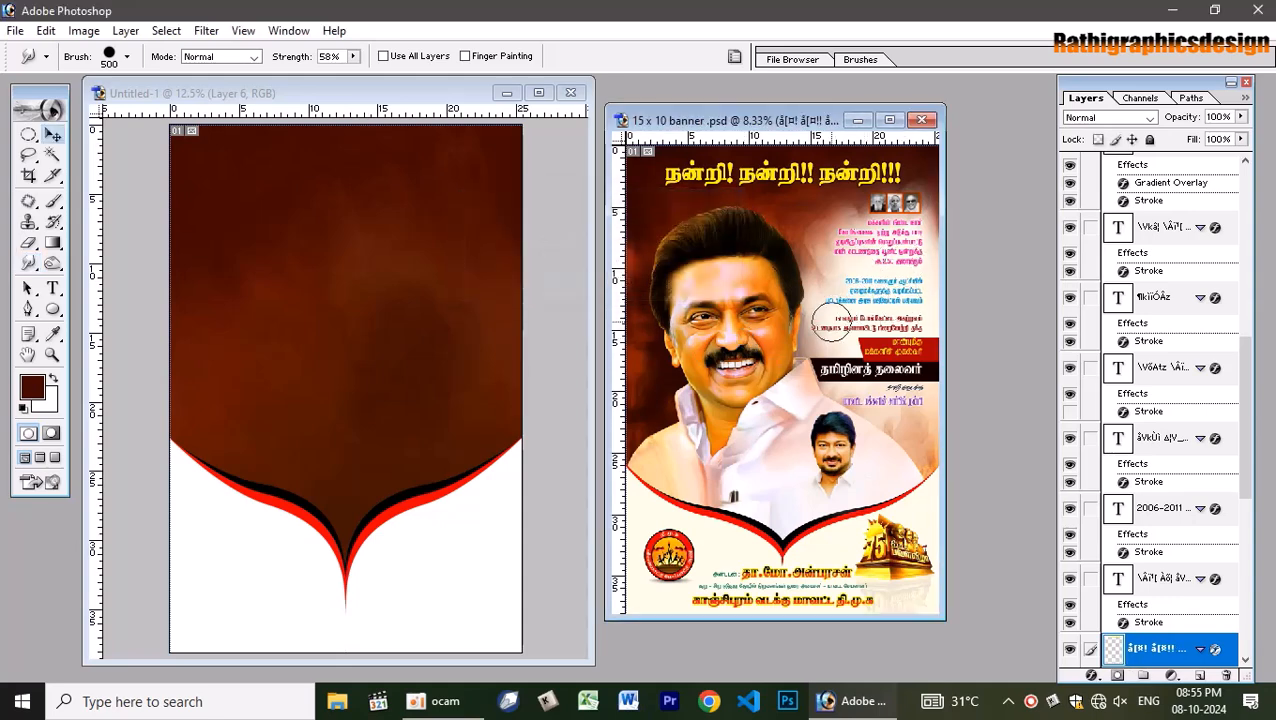
Try placing the large portrait from the 15 x 10 banner over the brown background in Untitled-1.
{"action": "key", "text": "v"}
{"action": "left_click_drag", "start_coordinate": [748, 310], "coordinate": [345, 339]}
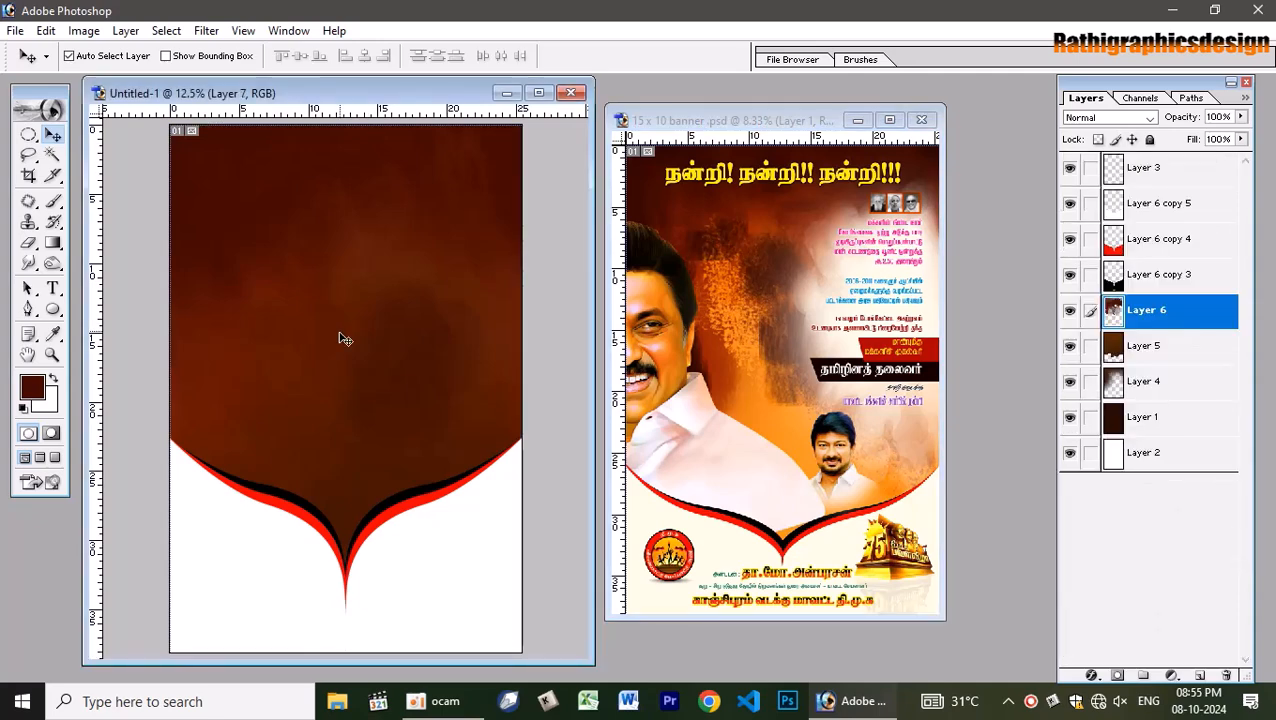
{"action": "left_click", "coordinate": [538, 92]}
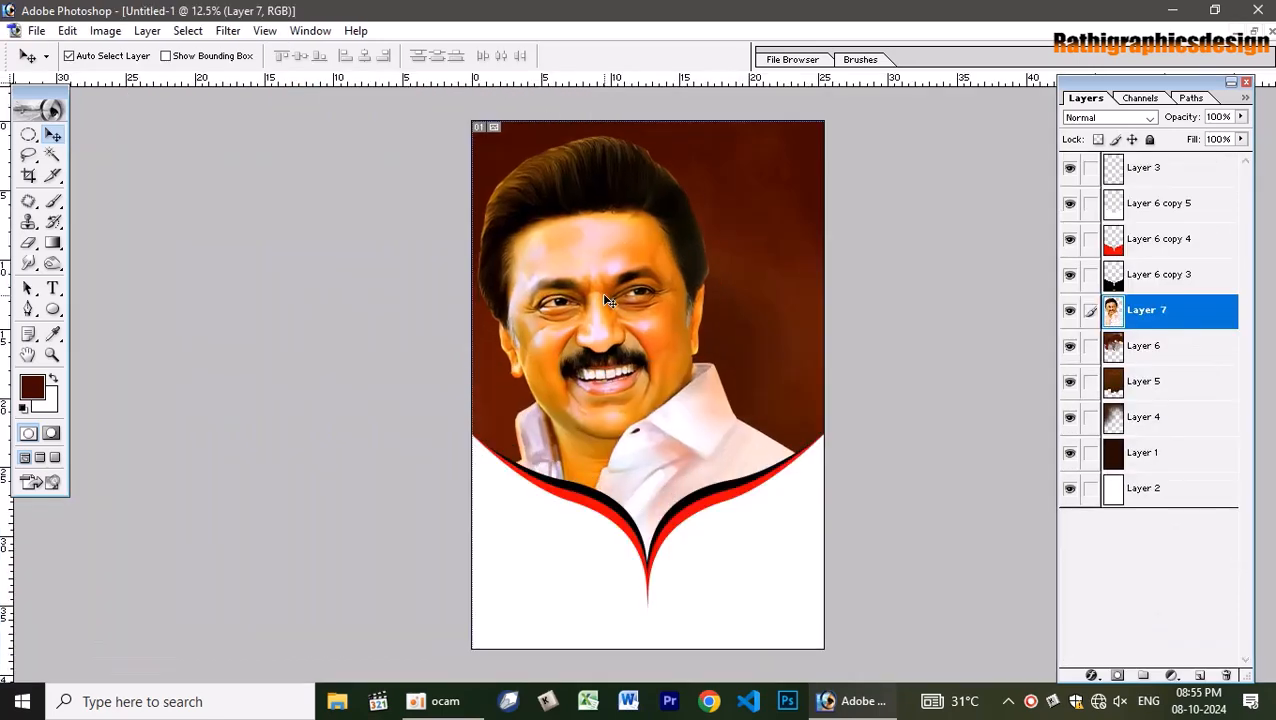
{"action": "key", "text": "ctrl+t"}
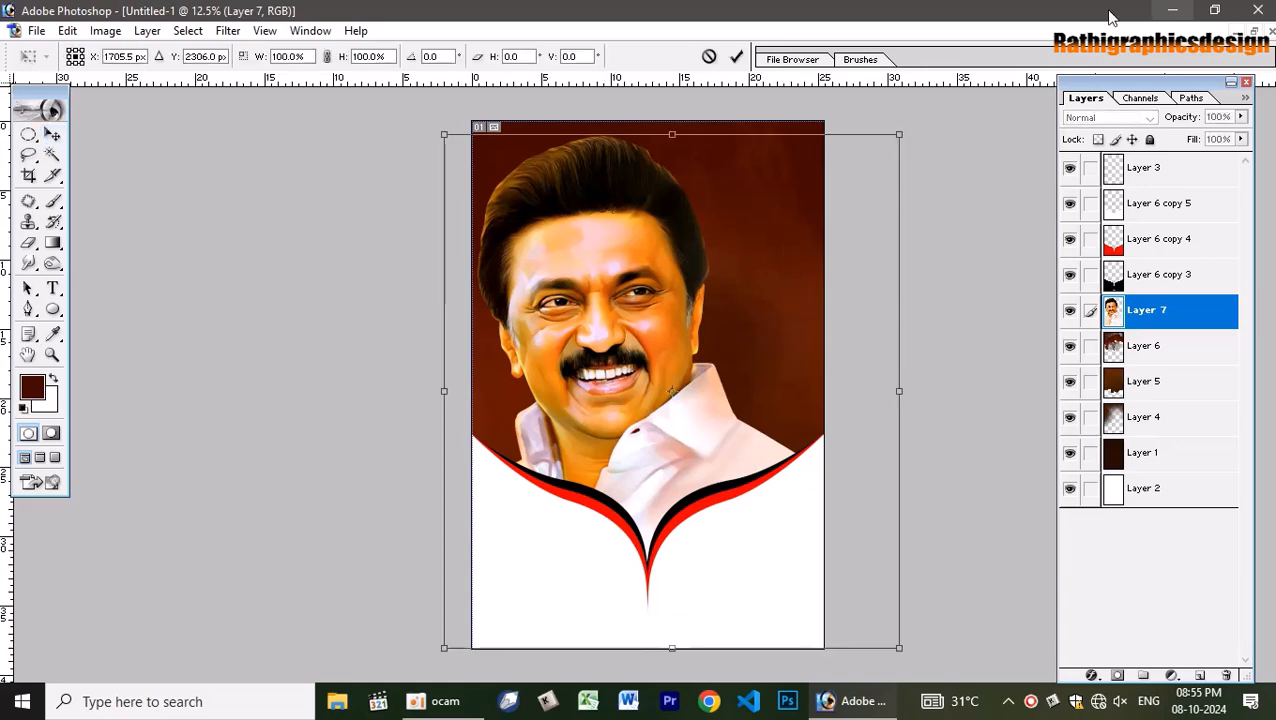
{"action": "left_click", "coordinate": [736, 56]}
{"action": "left_click", "coordinate": [1260, 32]}
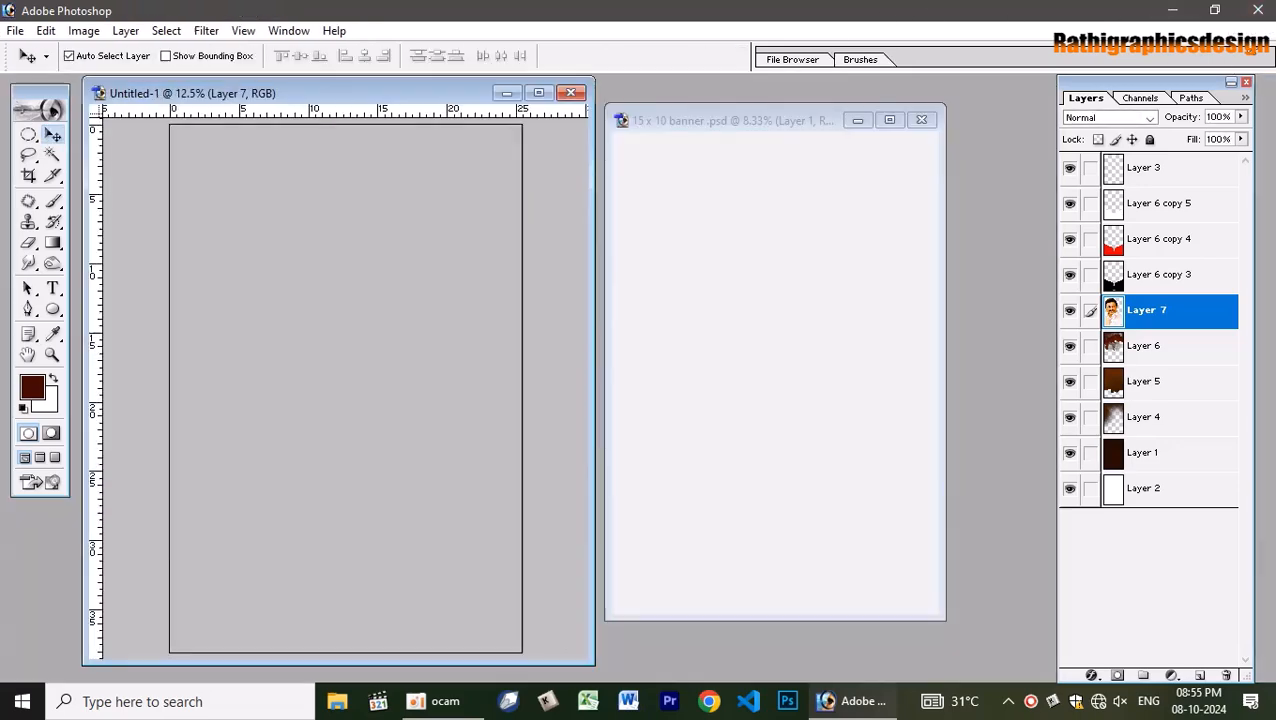
Check the image size and resolution of the 15 x 10 banner without changing them.
{"action": "left_click", "coordinate": [770, 309]}
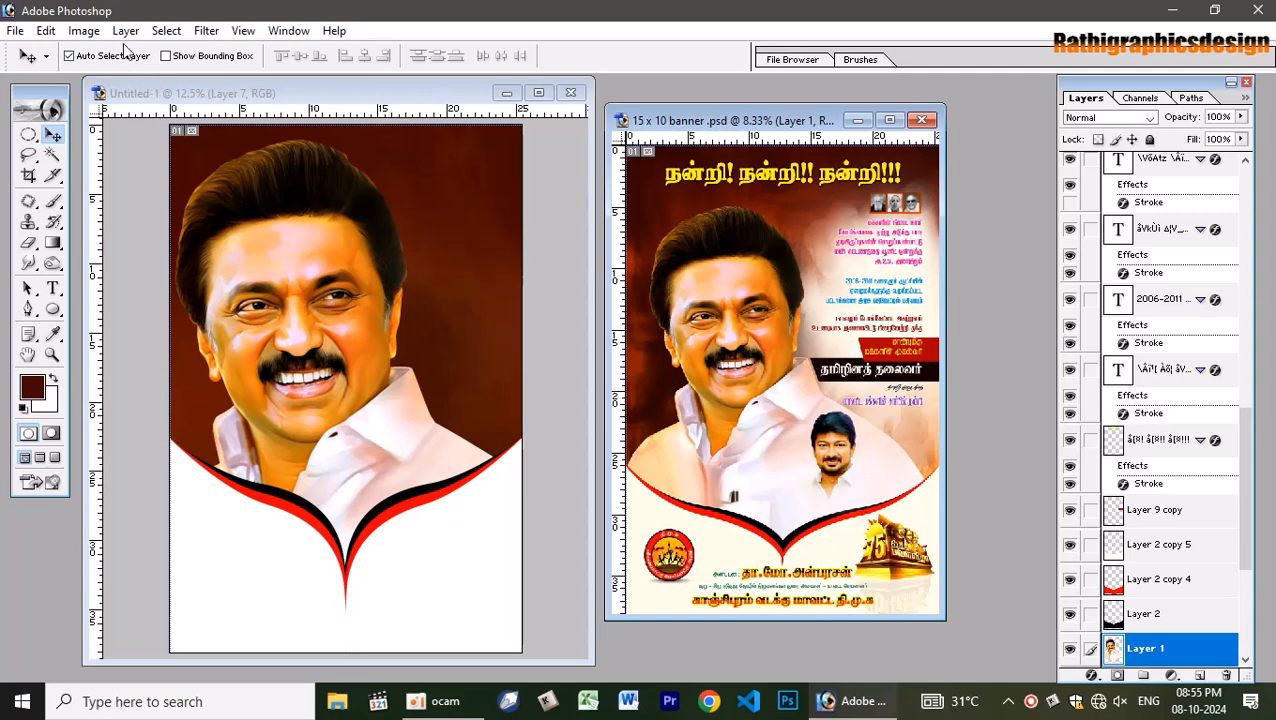
{"action": "left_click", "coordinate": [84, 30]}
{"action": "left_click", "coordinate": [128, 176]}
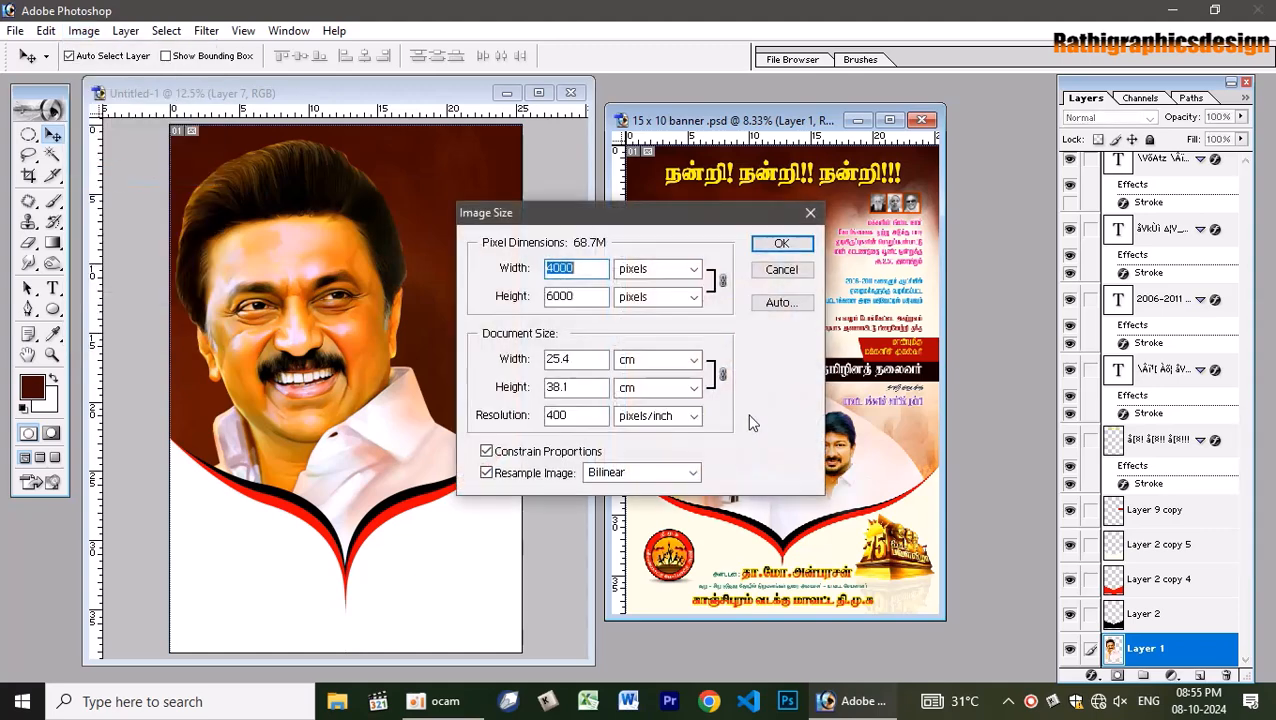
{"action": "left_click", "coordinate": [782, 269]}
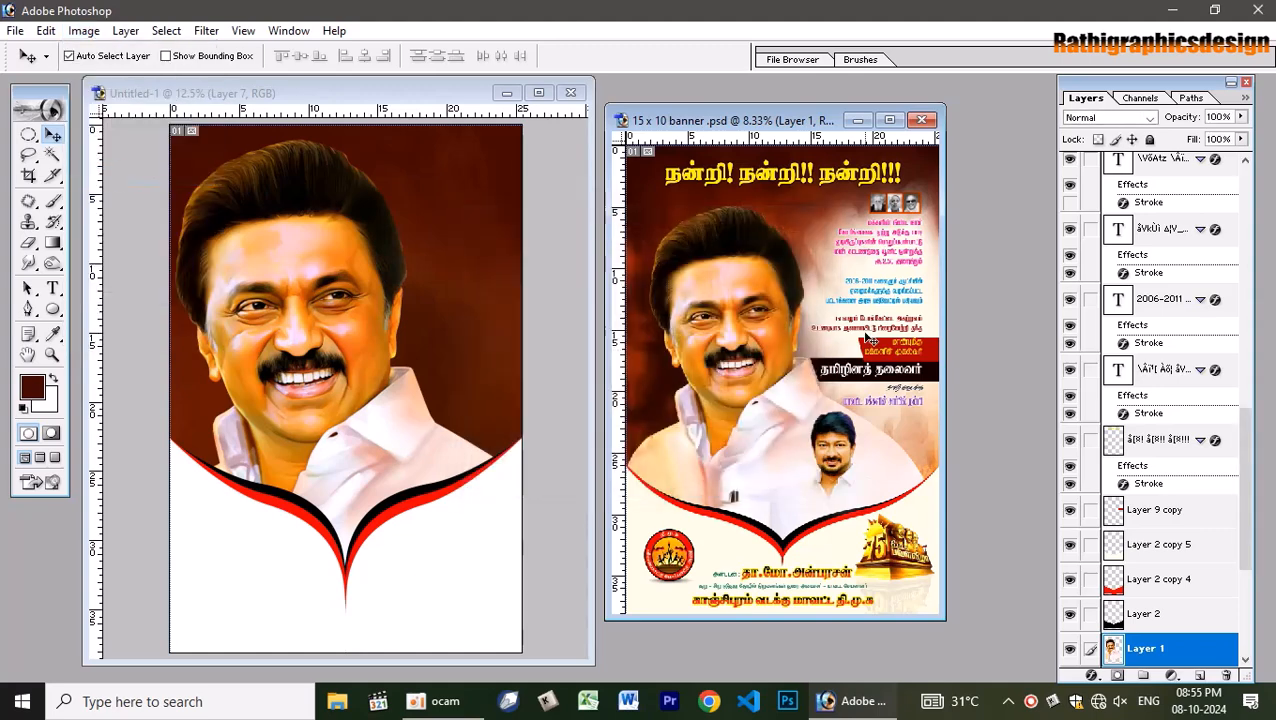
Delete the copied portrait layer from Untitled-1.
{"action": "left_click", "coordinate": [437, 265]}
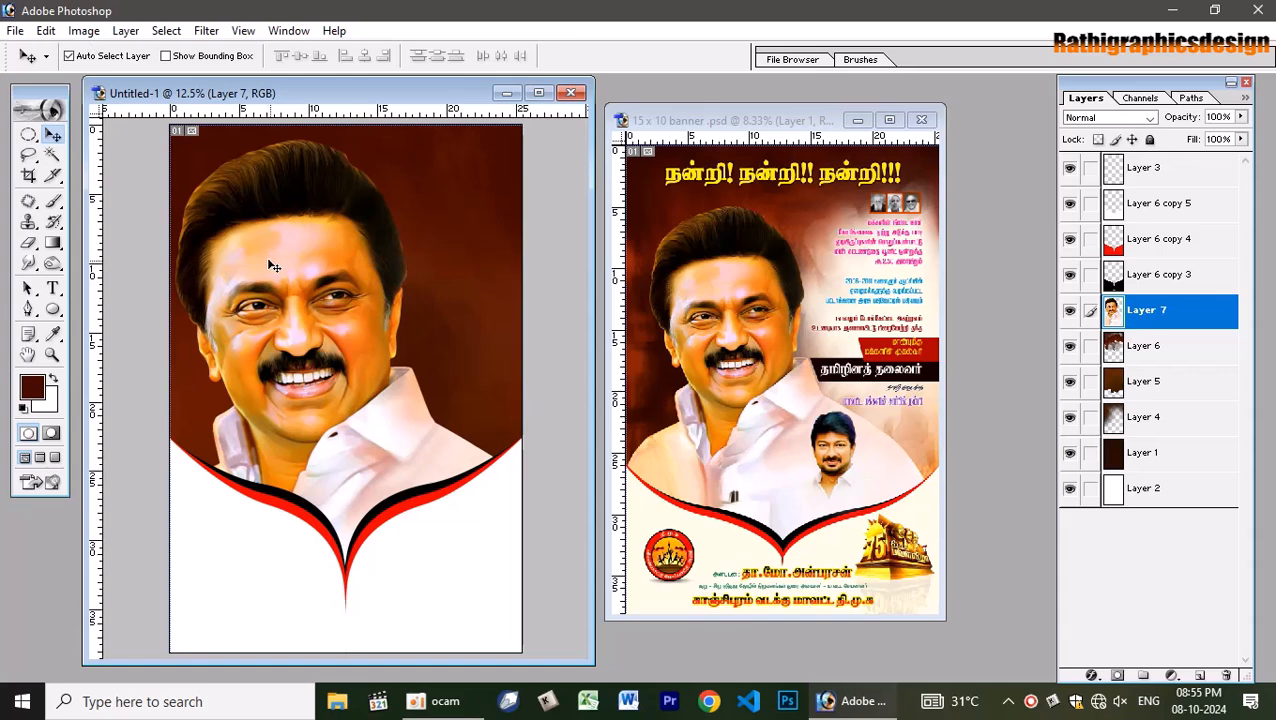
{"action": "key", "text": "Delete"}
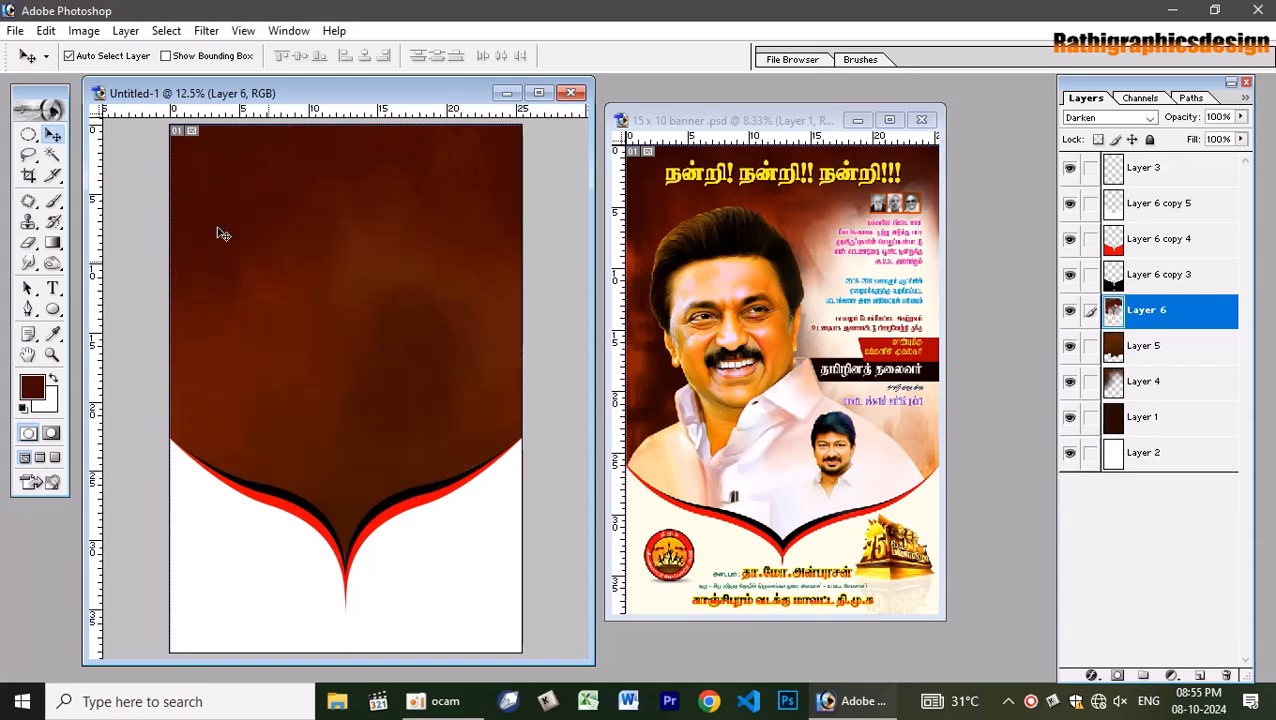
Set the resolution of Untitled-1 to 400 pixels/inch in Image Size.
{"action": "left_click", "coordinate": [83, 31]}
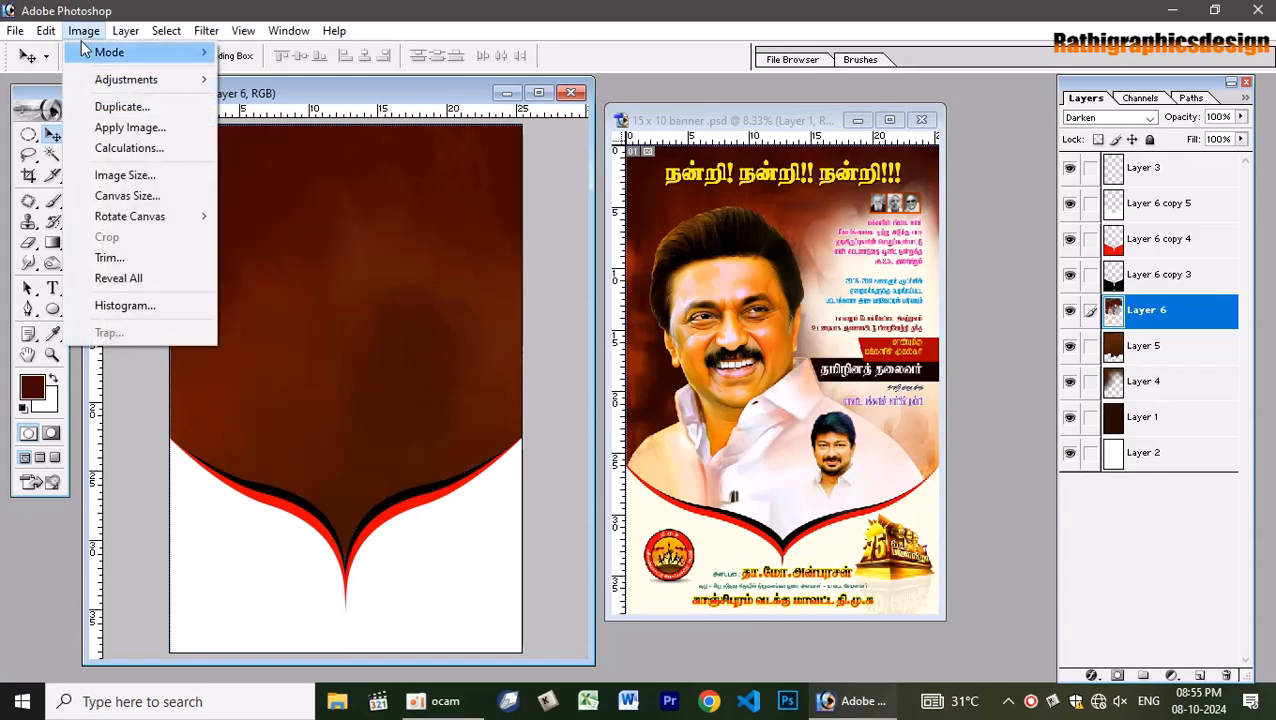
{"action": "left_click", "coordinate": [120, 174]}
{"action": "double_click", "coordinate": [600, 416]}
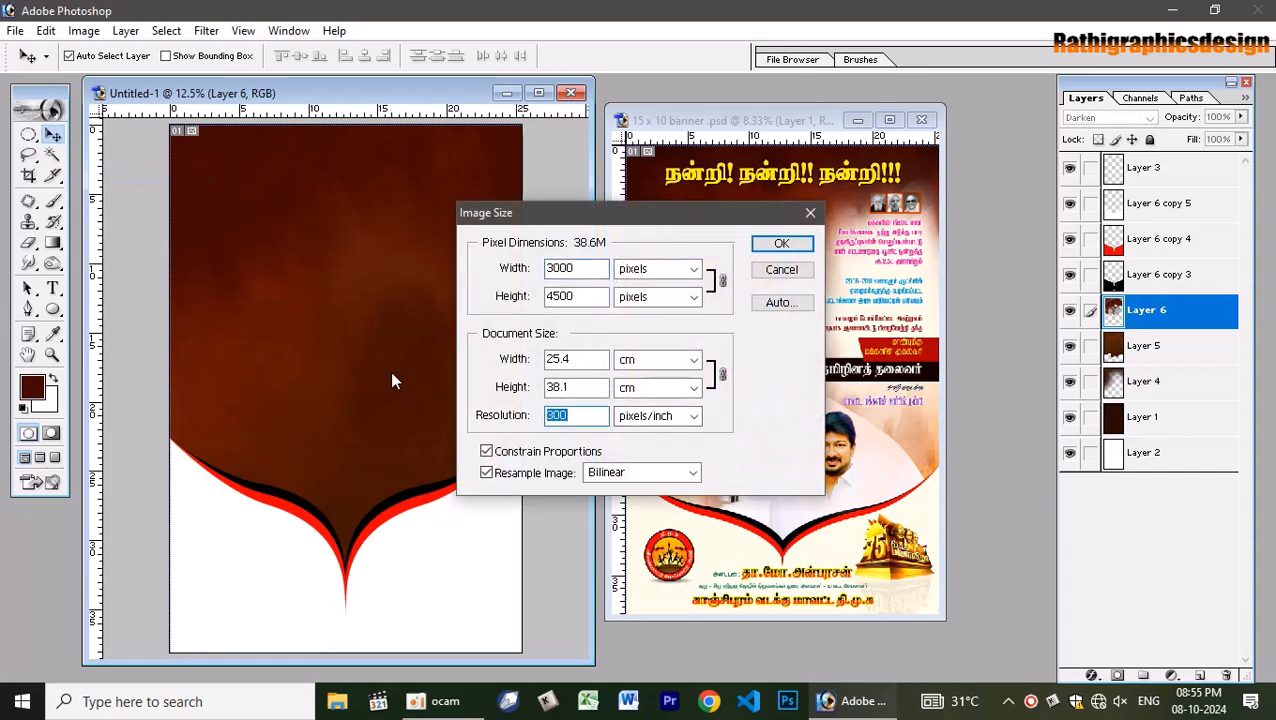
{"action": "type", "text": "400"}
{"action": "key", "text": "Return"}
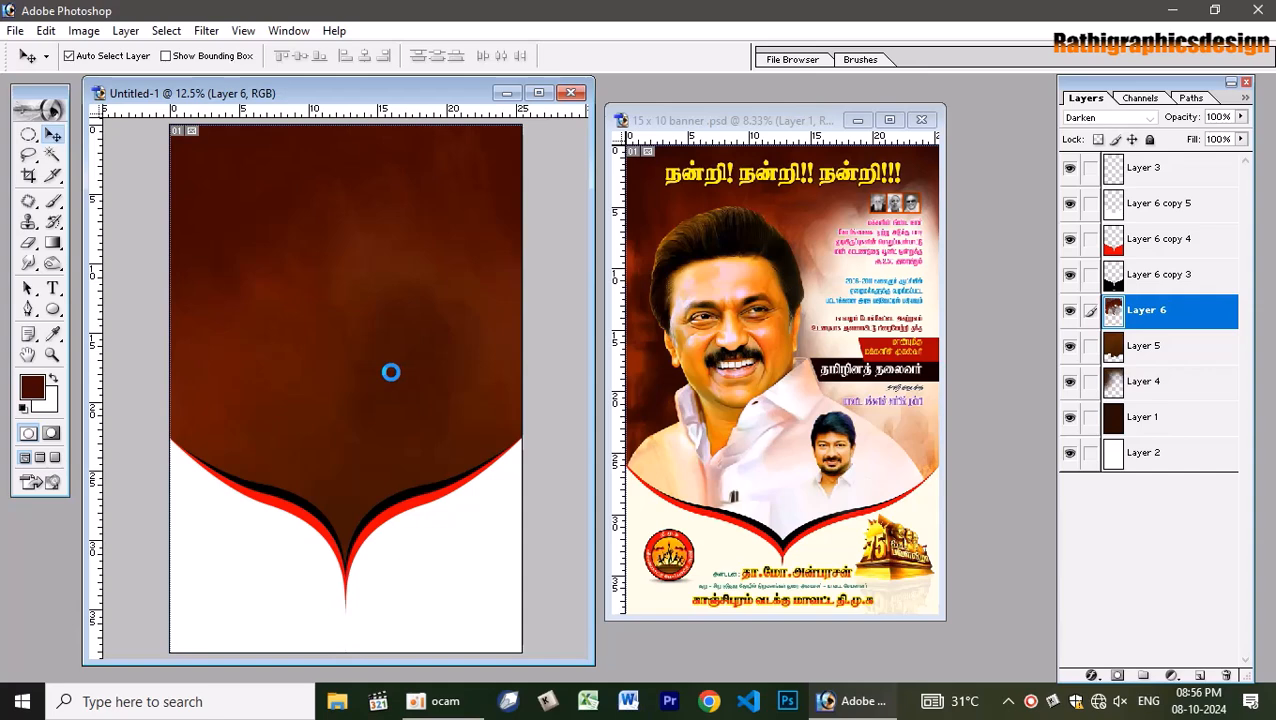
Copy the large portrait and the small portrait from the 15 x 10 banner into Untitled-1, placing them just above the curved border.
{"action": "key", "text": "ctrl+plus"}
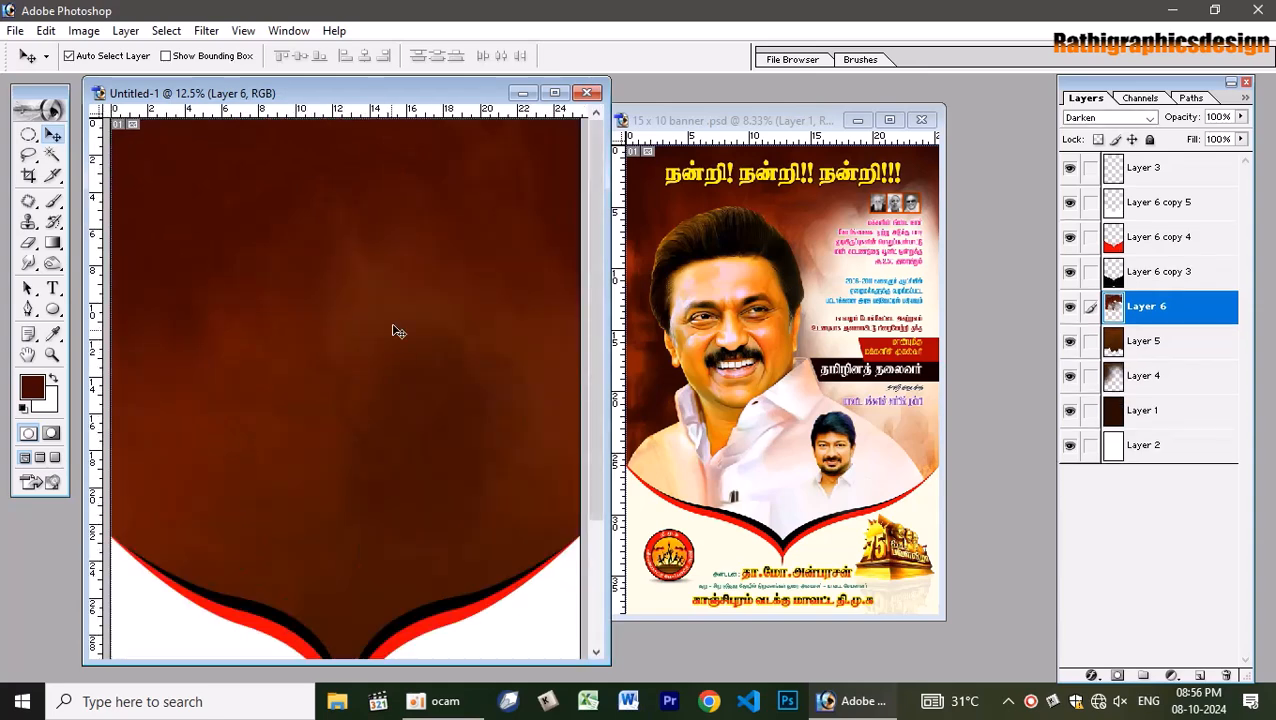
{"action": "left_click", "coordinate": [554, 92]}
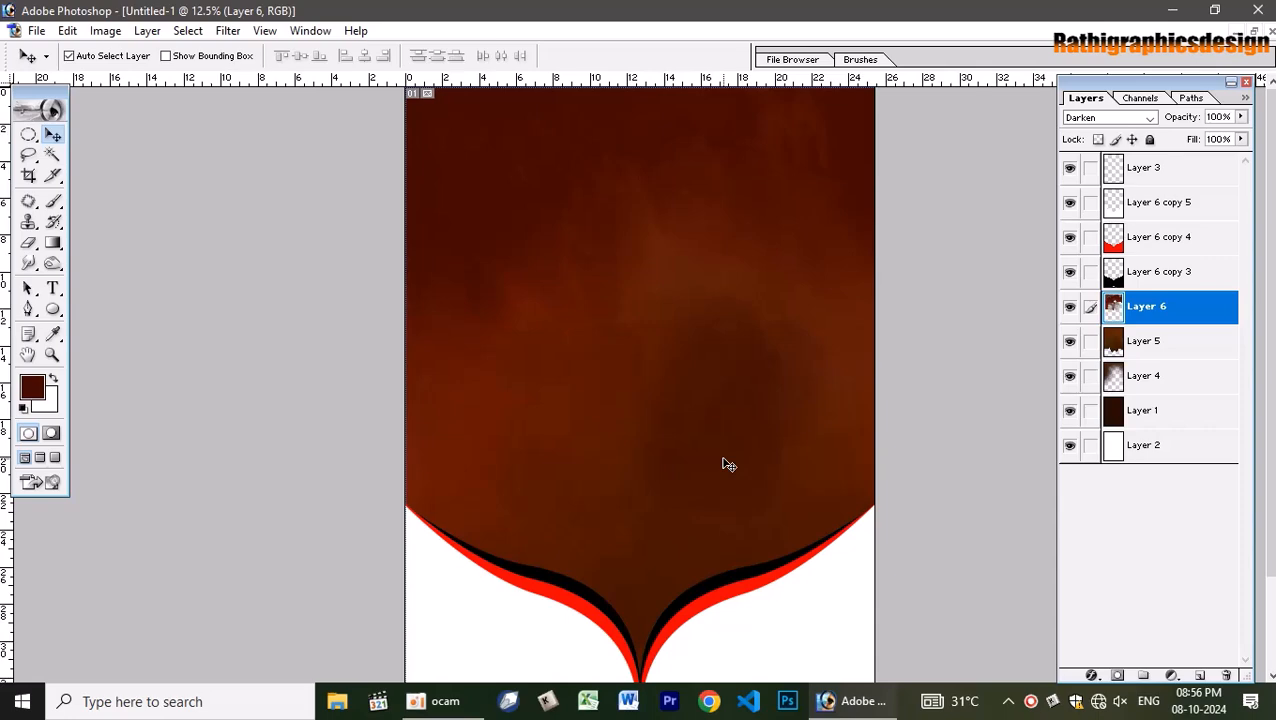
{"action": "key", "text": "ctrl+0"}
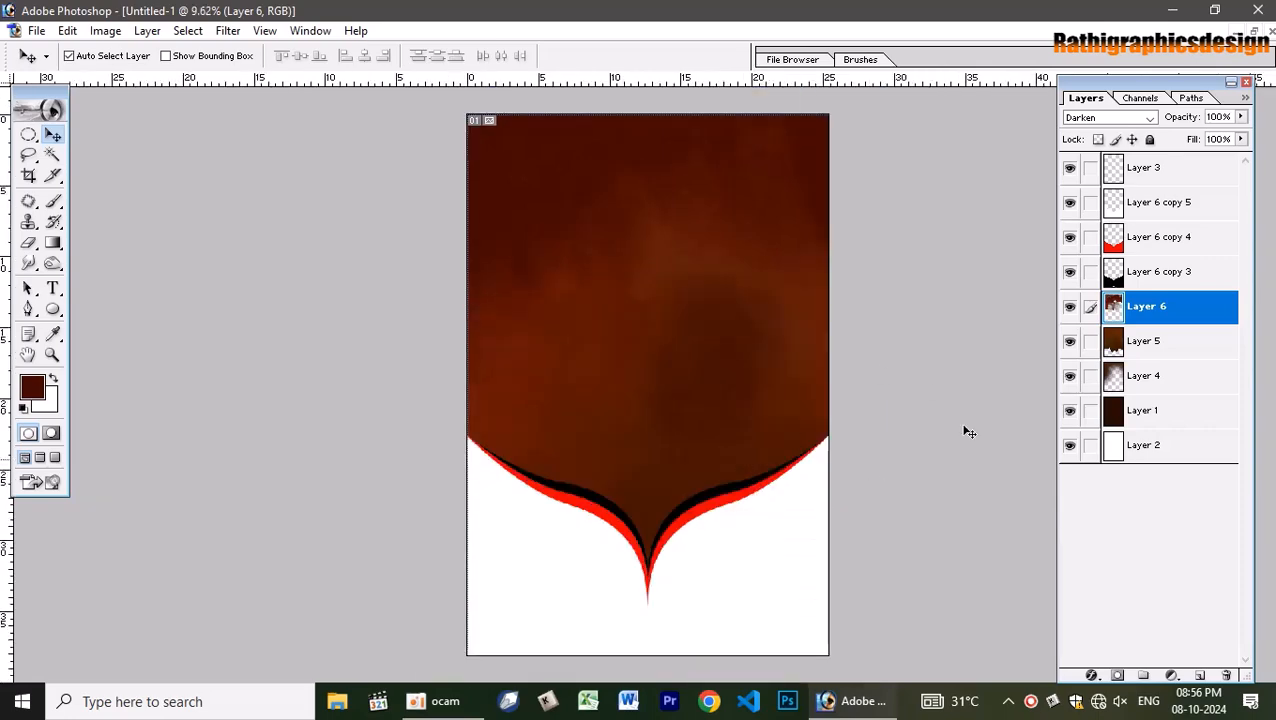
{"action": "left_click", "coordinate": [1254, 32]}
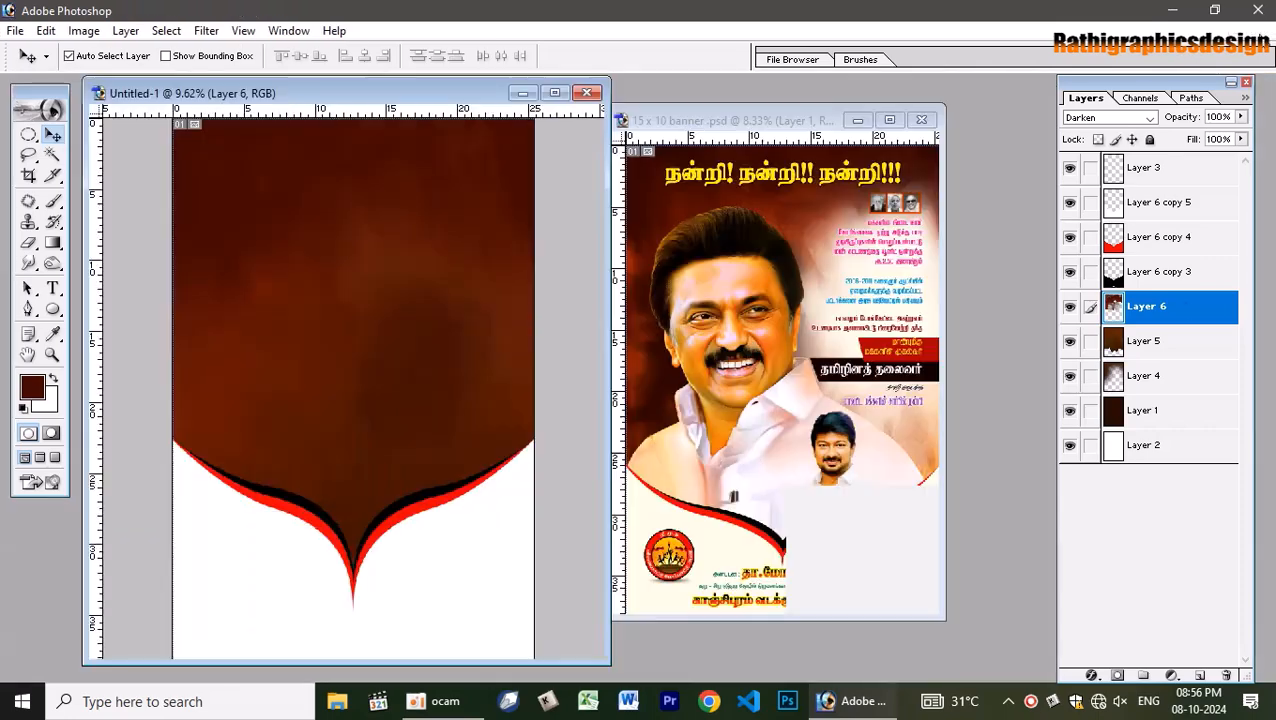
{"action": "left_click", "coordinate": [774, 333]}
{"action": "left_click_drag", "start_coordinate": [774, 333], "coordinate": [301, 338]}
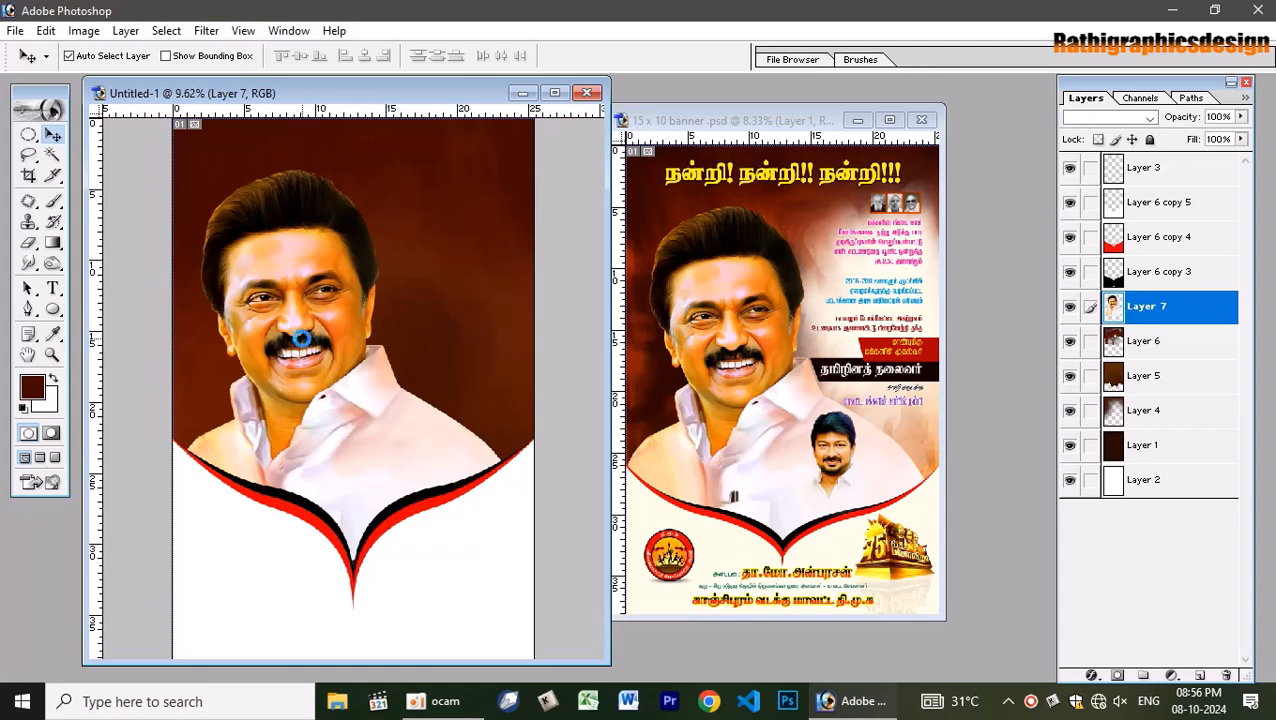
{"action": "left_click_drag", "start_coordinate": [847, 472], "coordinate": [392, 437]}
{"action": "left_click", "coordinate": [338, 350]}
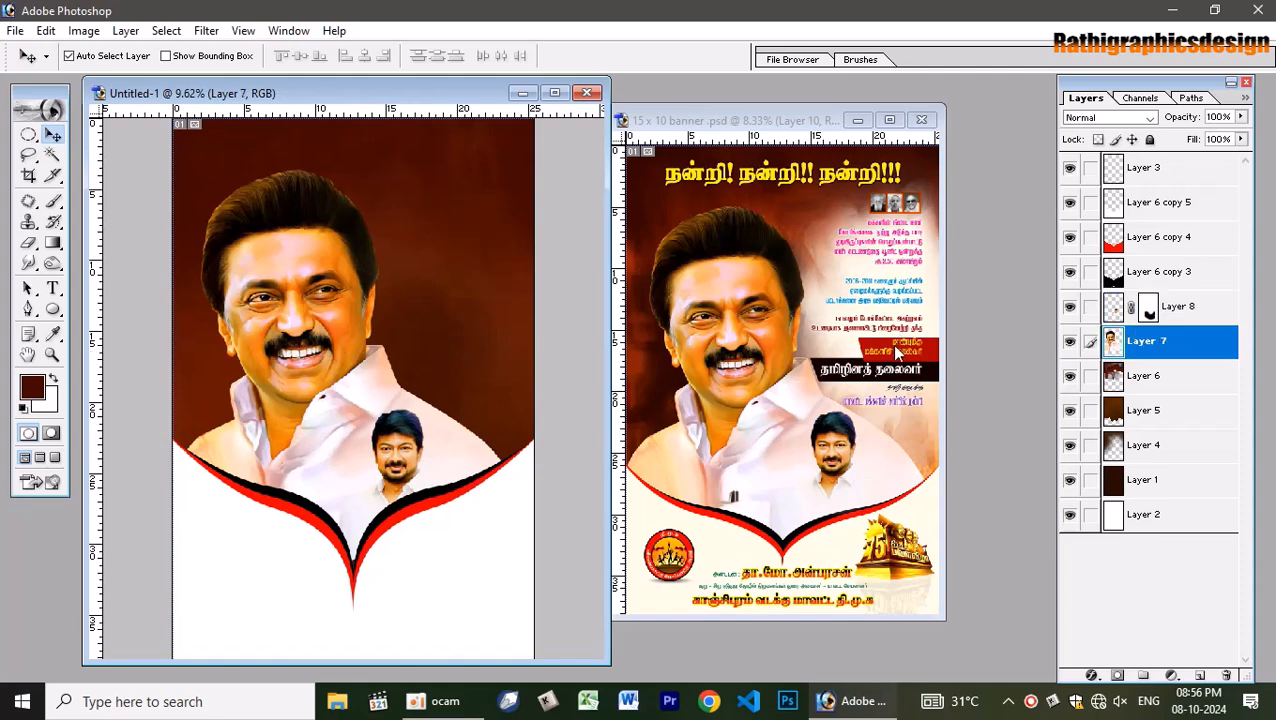
Copy the yellow thank-you heading from the 15 x 10 banner into Untitled-1 and position it centred above the large portrait.
{"action": "left_click_drag", "start_coordinate": [768, 172], "coordinate": [533, 172]}
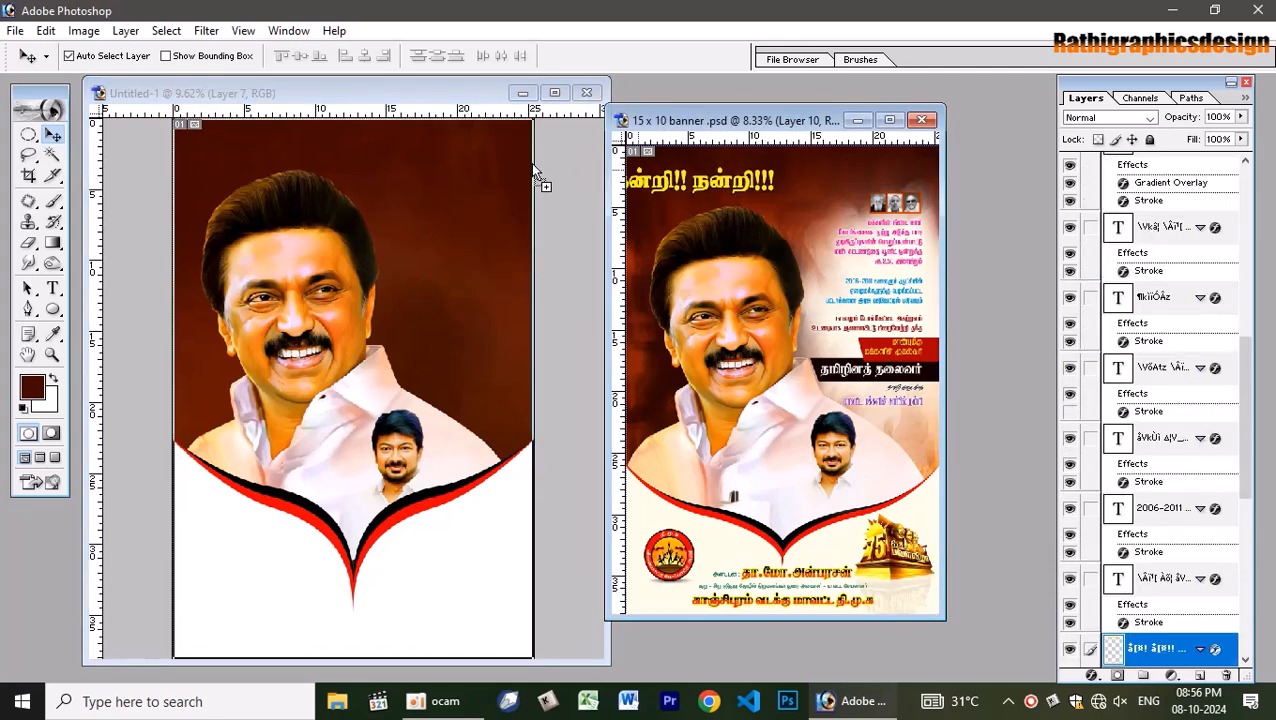
{"action": "left_click_drag", "start_coordinate": [374, 157], "coordinate": [377, 160]}
{"action": "left_click", "coordinate": [555, 94]}
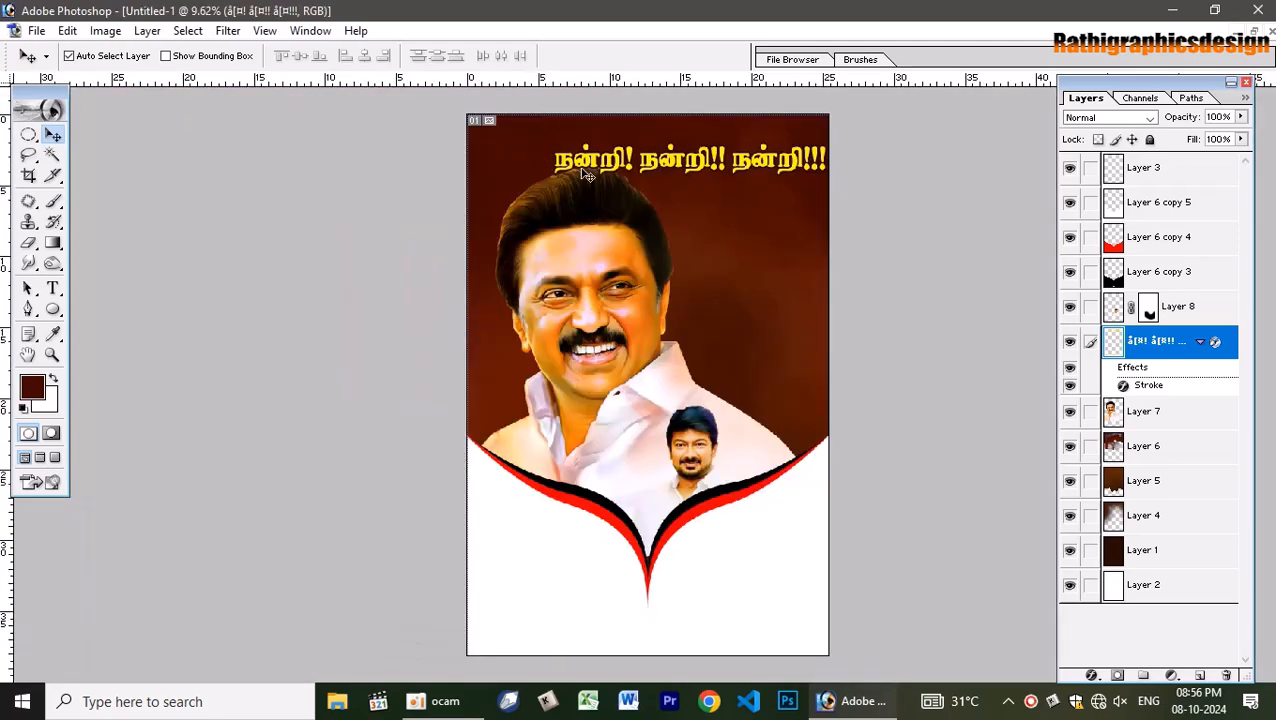
{"action": "left_click_drag", "start_coordinate": [578, 146], "coordinate": [539, 133]}
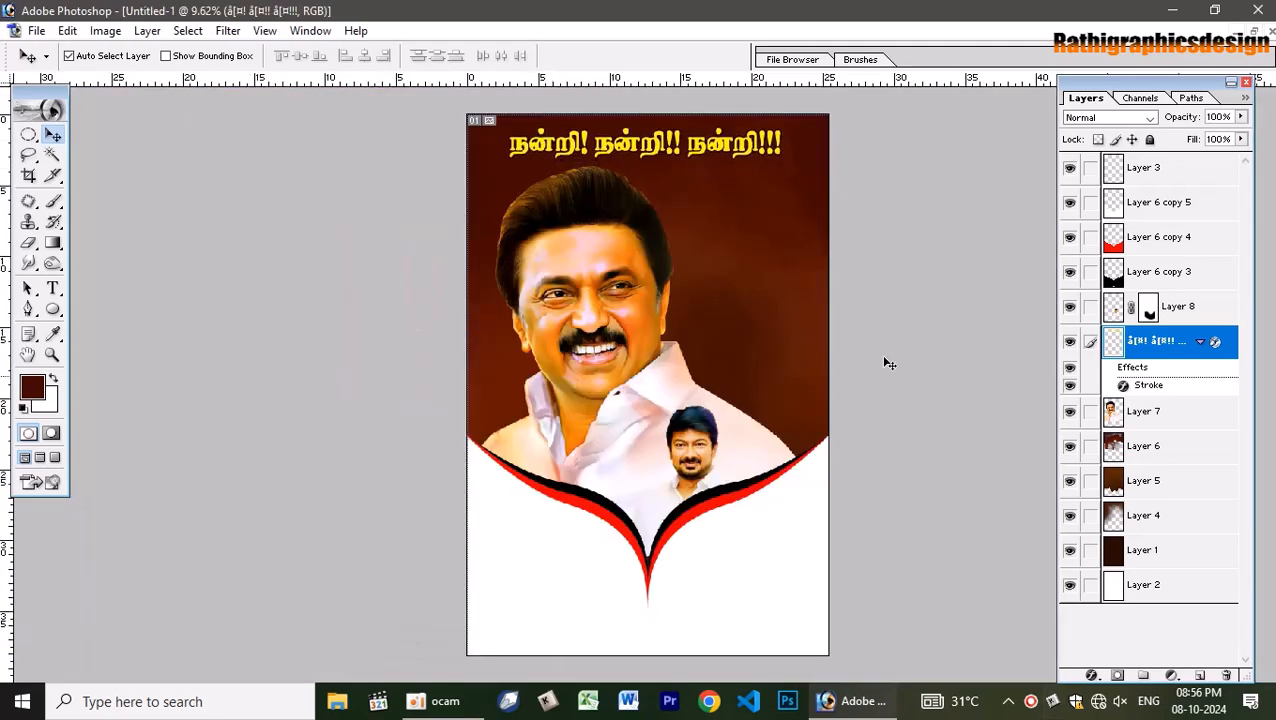
Copy the row of three small photos from the 15 x 10 banner into Untitled-1, placing it beneath the right end of the heading.
{"action": "key", "text": "ctrl+F5"}
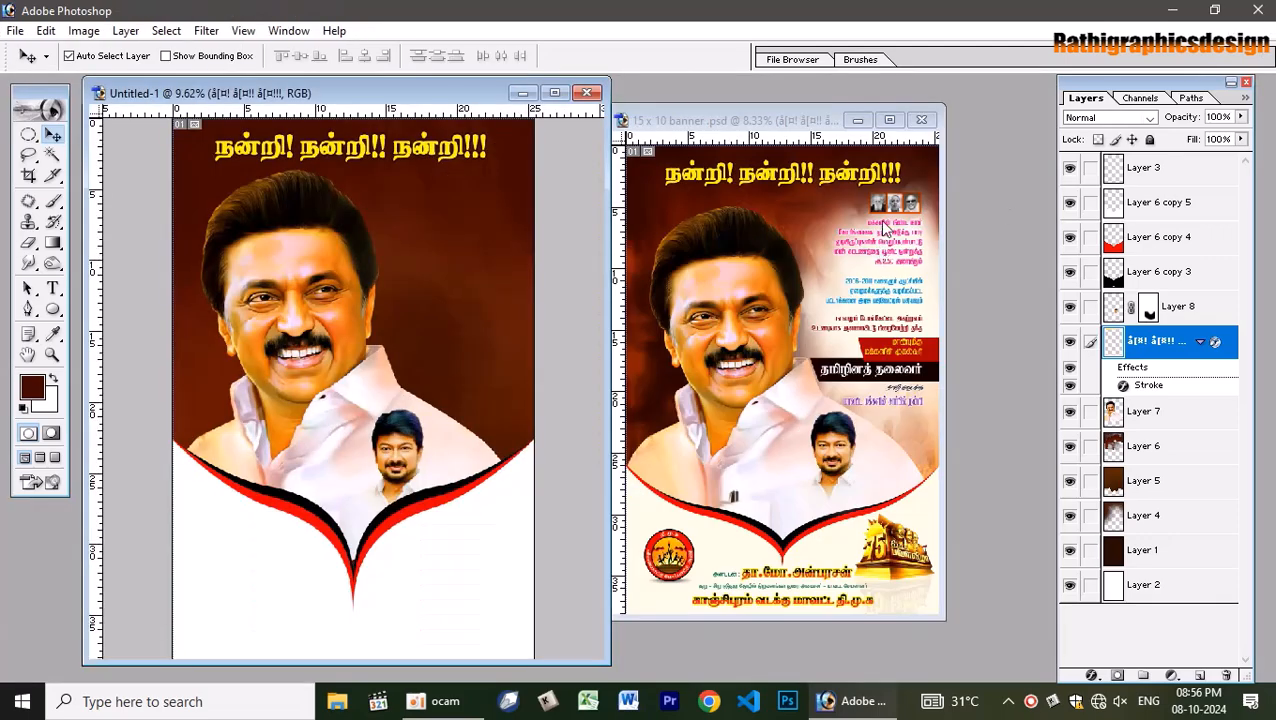
{"action": "left_click_drag", "start_coordinate": [883, 228], "coordinate": [498, 195]}
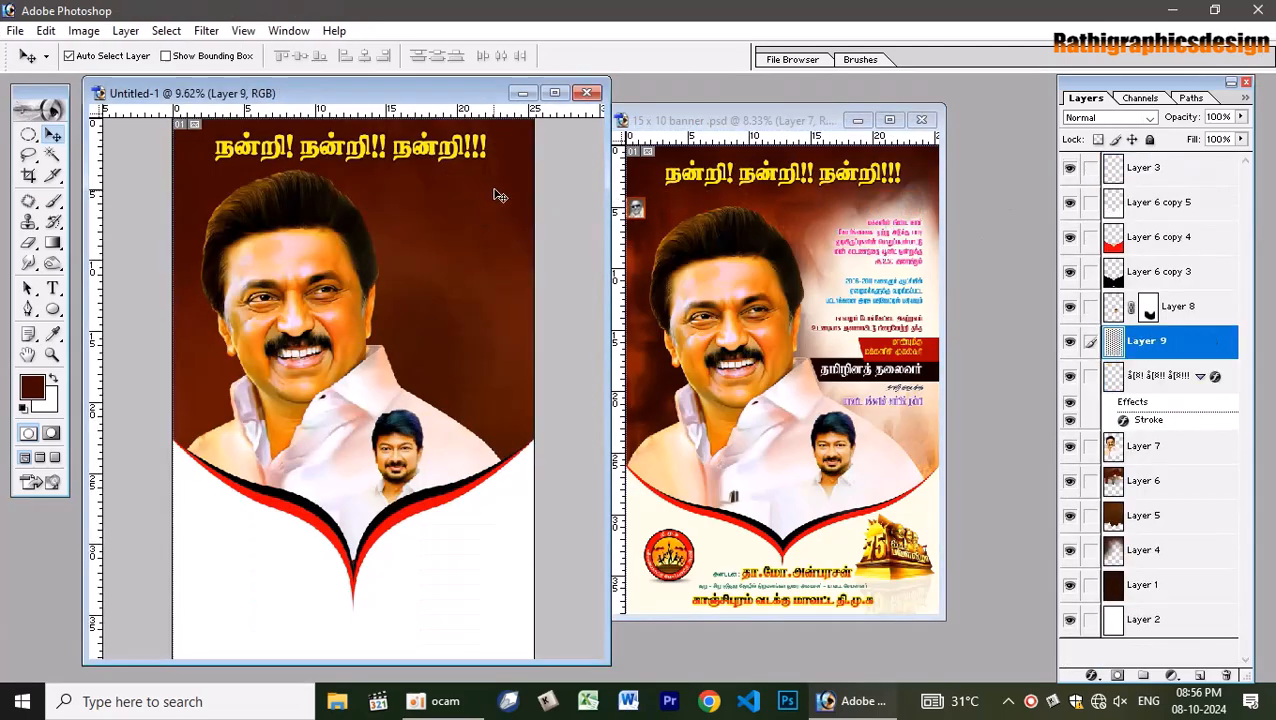
{"action": "left_click", "coordinate": [554, 92]}
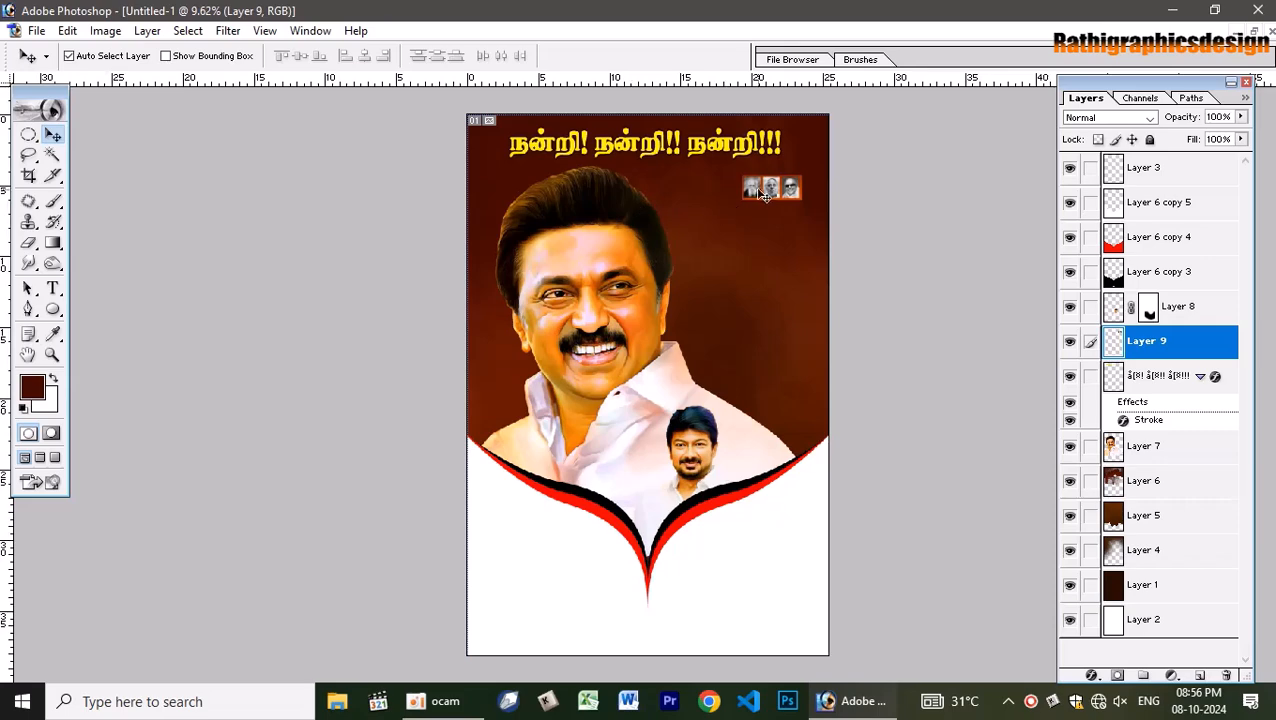
{"action": "mouse_move", "coordinate": [765, 195]}
{"action": "left_mouse_down"}
{"action": "mouse_move", "coordinate": [738, 190]}
{"action": "mouse_move", "coordinate": [755, 191]}
{"action": "left_mouse_up"}
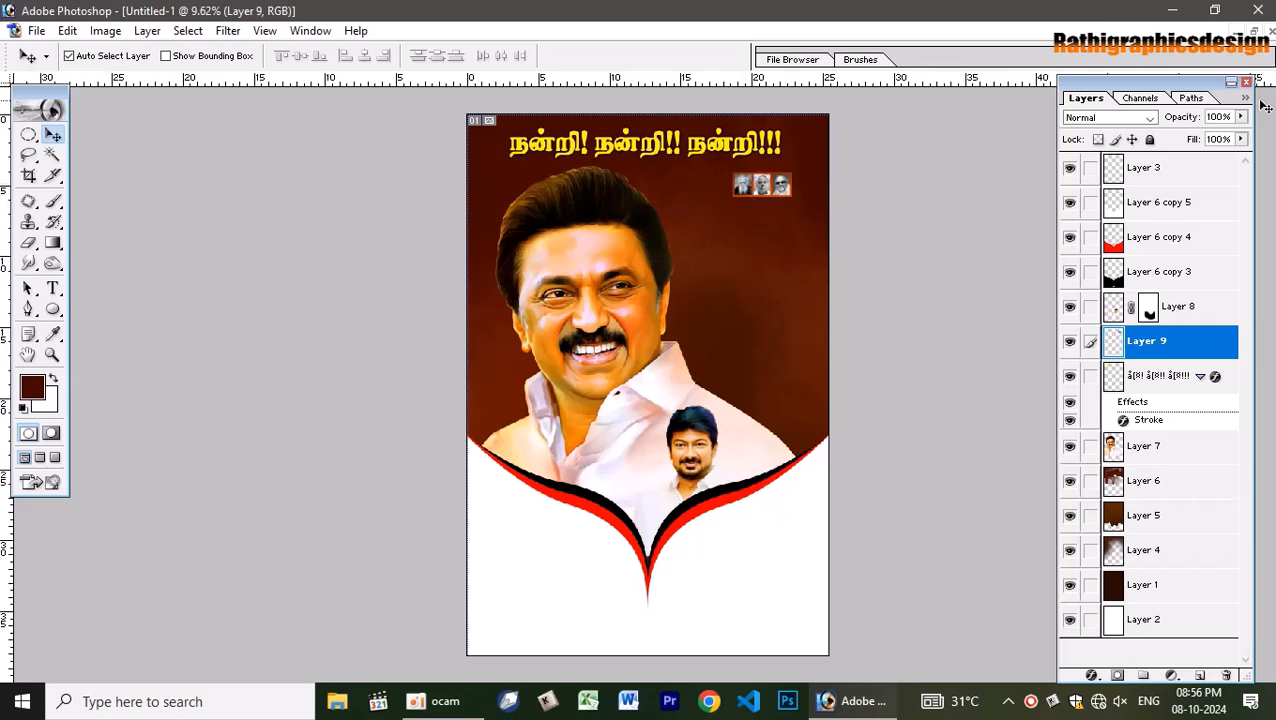
Copy the linked Tamil text layers from the 15 x 10 banner into Untitled-1, beneath the three small photos.
{"action": "left_click", "coordinate": [1254, 32]}
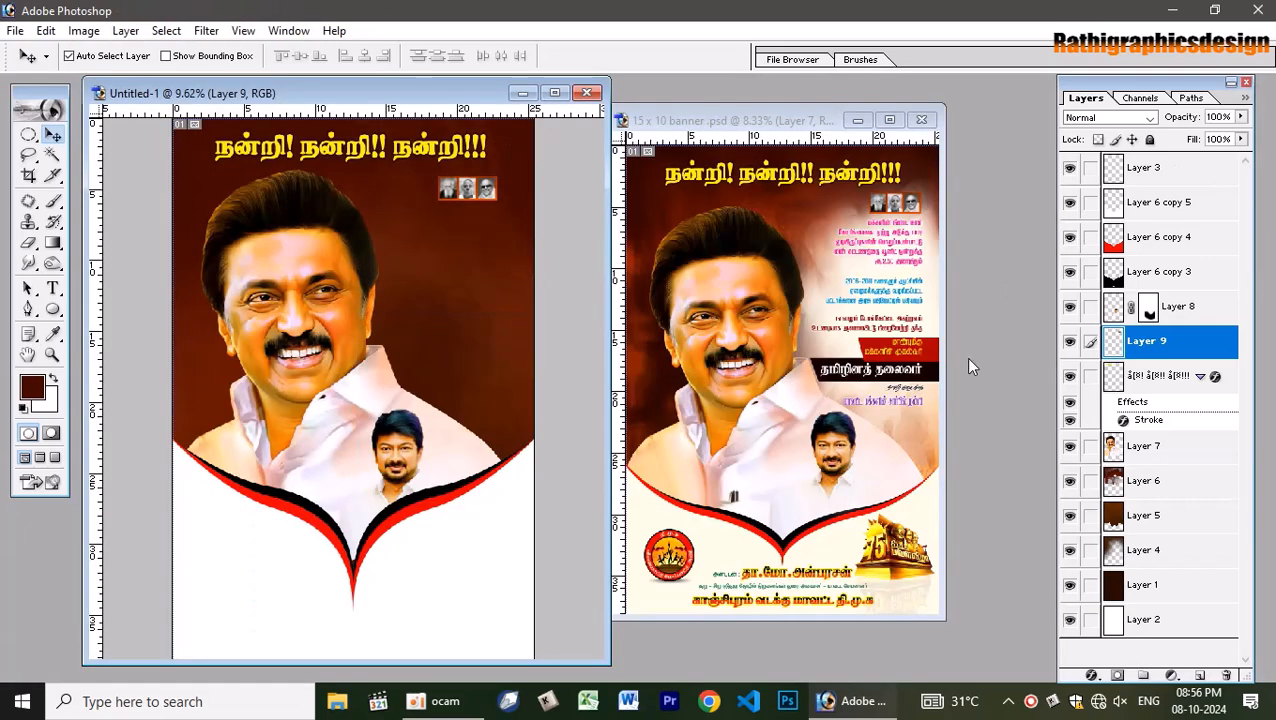
{"action": "left_click", "coordinate": [888, 258]}
{"action": "left_click_drag", "start_coordinate": [888, 258], "coordinate": [455, 221]}
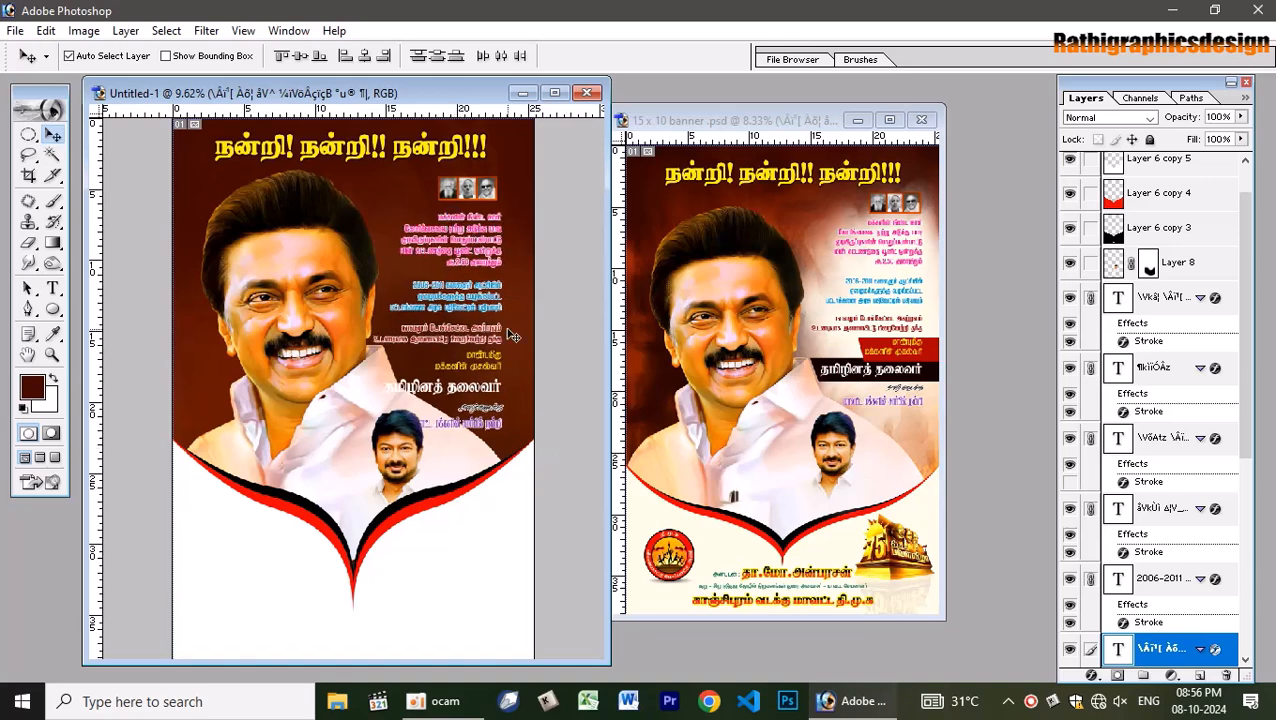
{"action": "left_click", "coordinate": [554, 93]}
Move the large portrait left and slightly down to clear space for the text block.
{"action": "left_click", "coordinate": [603, 350]}
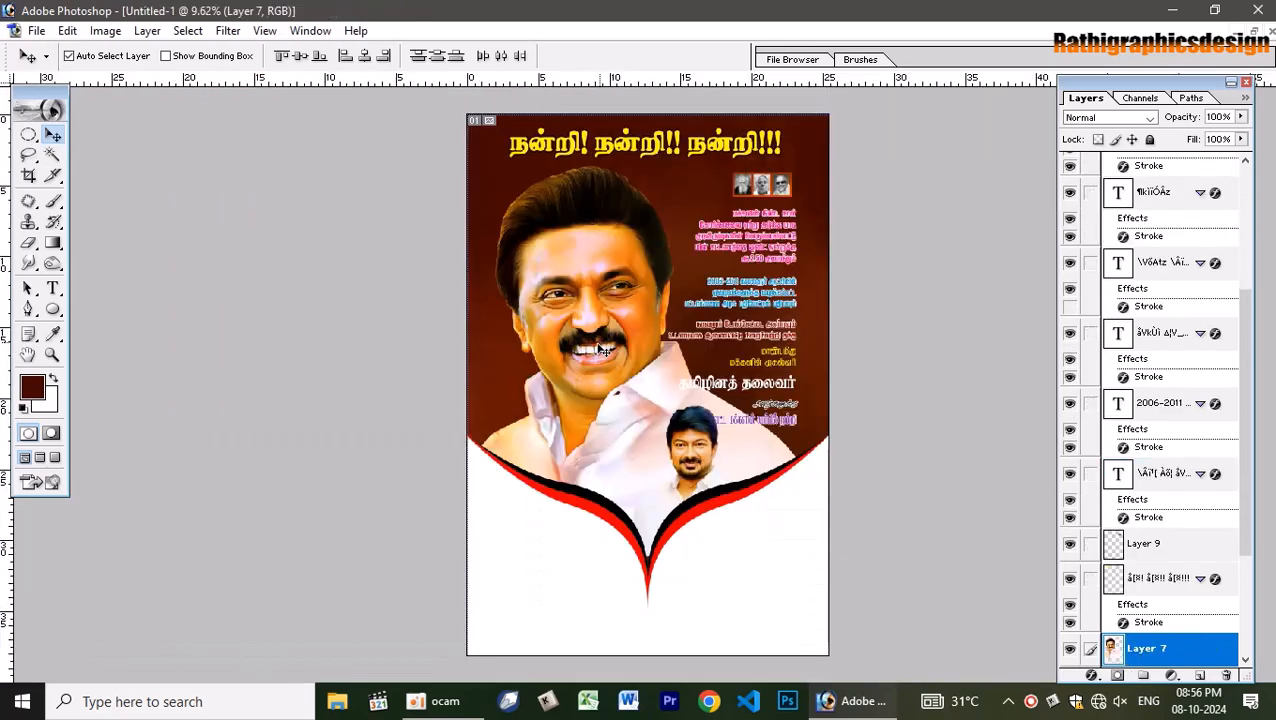
{"action": "left_click_drag", "start_coordinate": [602, 350], "coordinate": [581, 362]}
{"action": "left_click", "coordinate": [686, 462]}
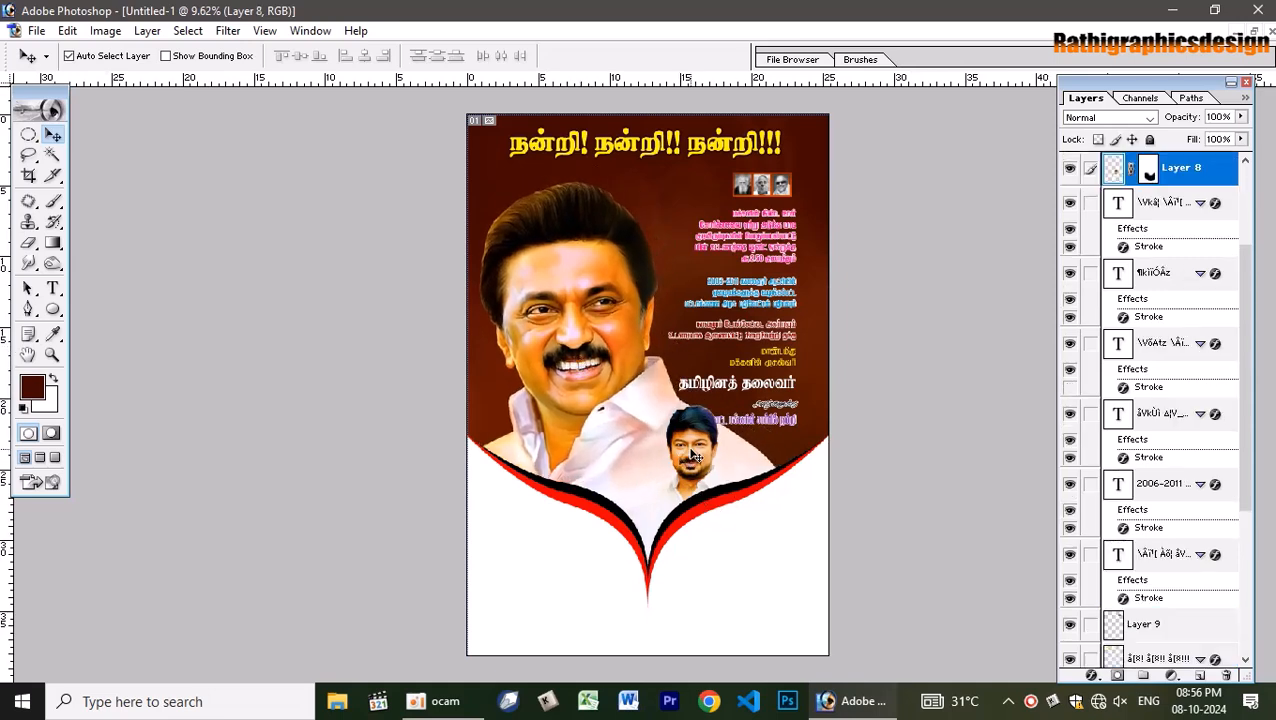
{"action": "left_click", "coordinate": [578, 362]}
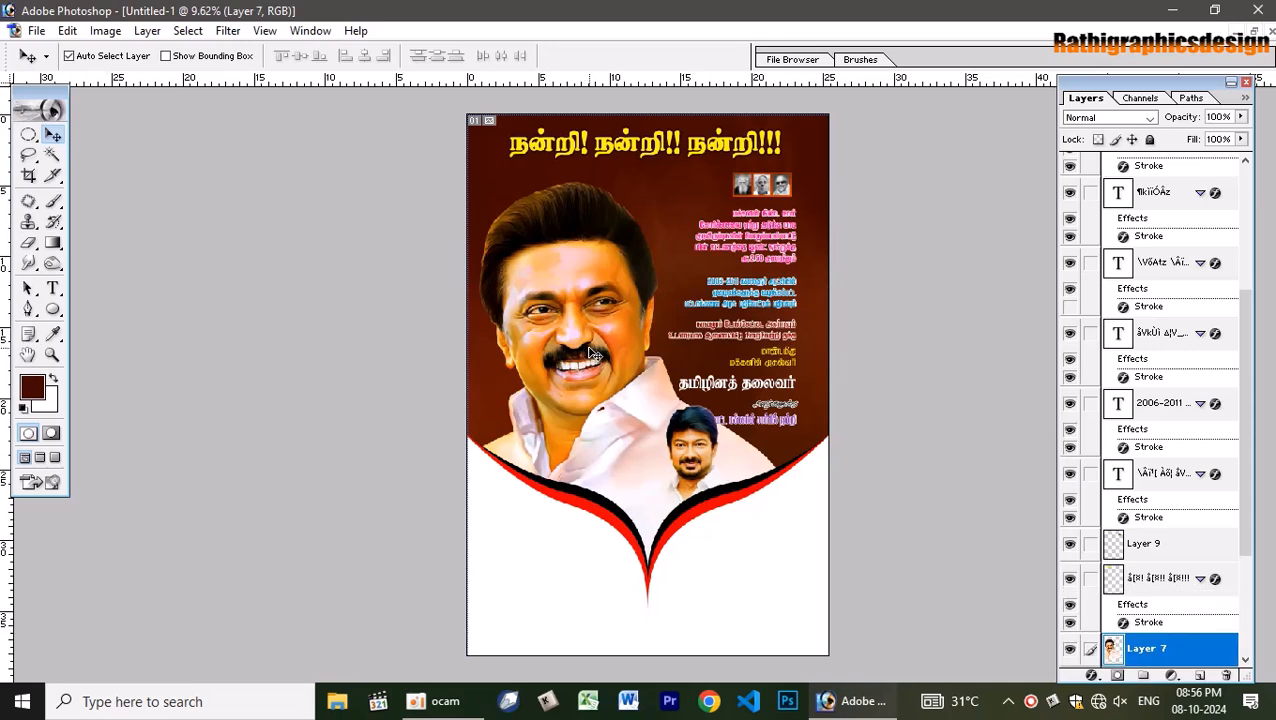
Nudge the linked text block slightly right and up, and shift the small portrait left, clear of the text.
{"action": "left_click", "coordinate": [784, 296]}
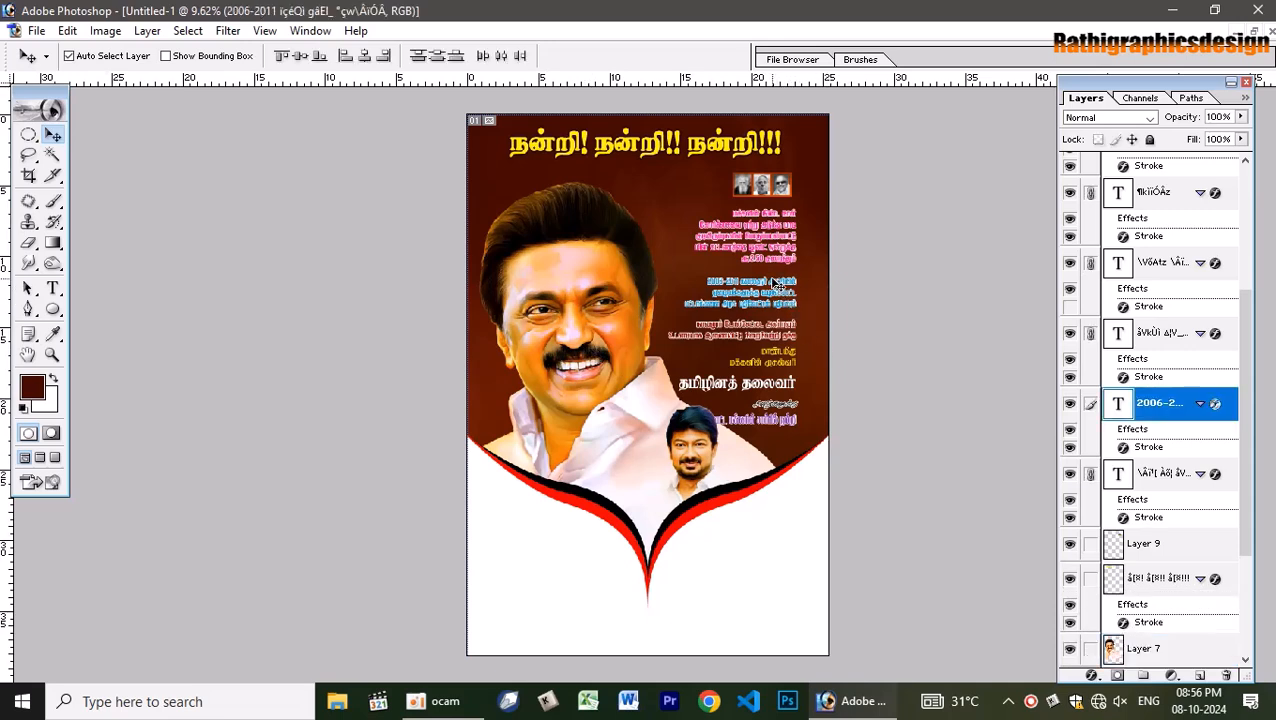
{"action": "left_click_drag", "start_coordinate": [771, 284], "coordinate": [776, 283]}
{"action": "key", "text": "shift+Right"}
{"action": "key", "text": "shift+Right"}
{"action": "key", "text": "shift+Right"}
{"action": "key", "text": "shift+Right"}
{"action": "key", "text": "shift+Right"}
{"action": "key", "text": "shift+Right"}
{"action": "key", "text": "shift+Right"}
{"action": "key", "text": "shift+Right"}
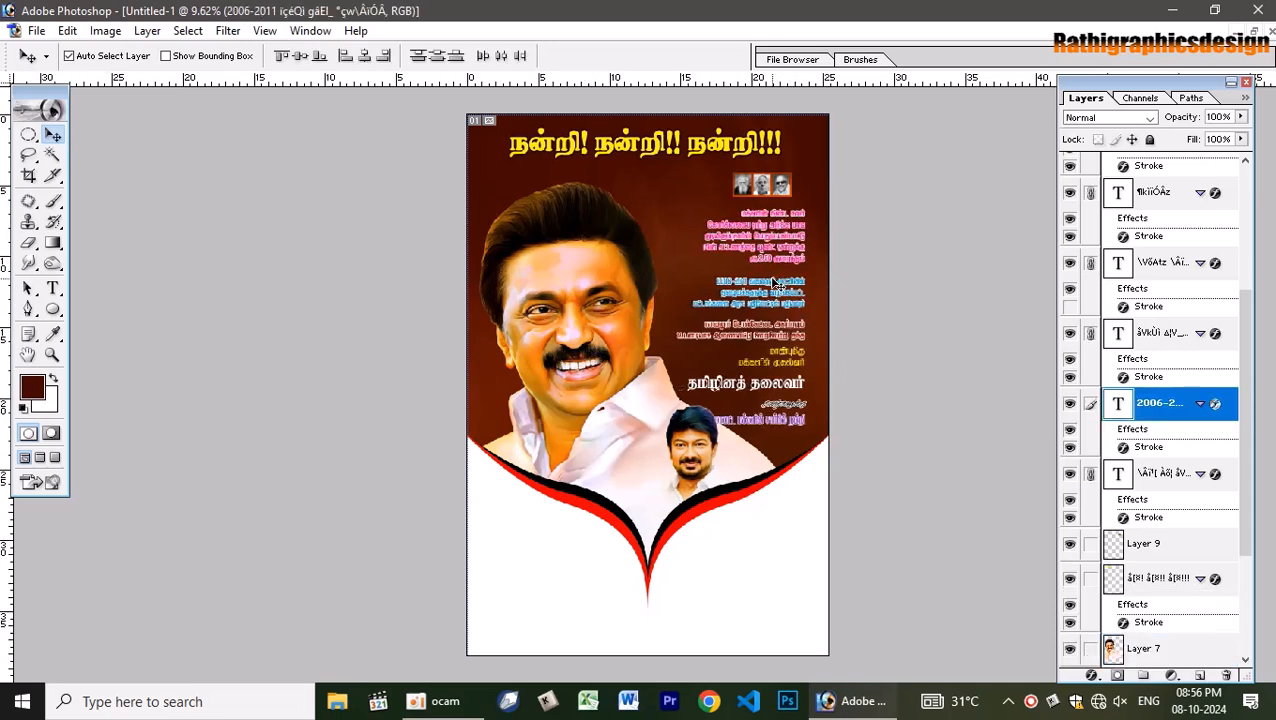
{"action": "key", "text": "shift+Up"}
{"action": "key", "text": "shift+Up"}
{"action": "key", "text": "shift+Up"}
{"action": "key", "text": "shift+Up"}
{"action": "key", "text": "shift+Up"}
{"action": "key", "text": "shift+Up"}
{"action": "key", "text": "shift+Up"}
{"action": "key", "text": "shift+Up"}
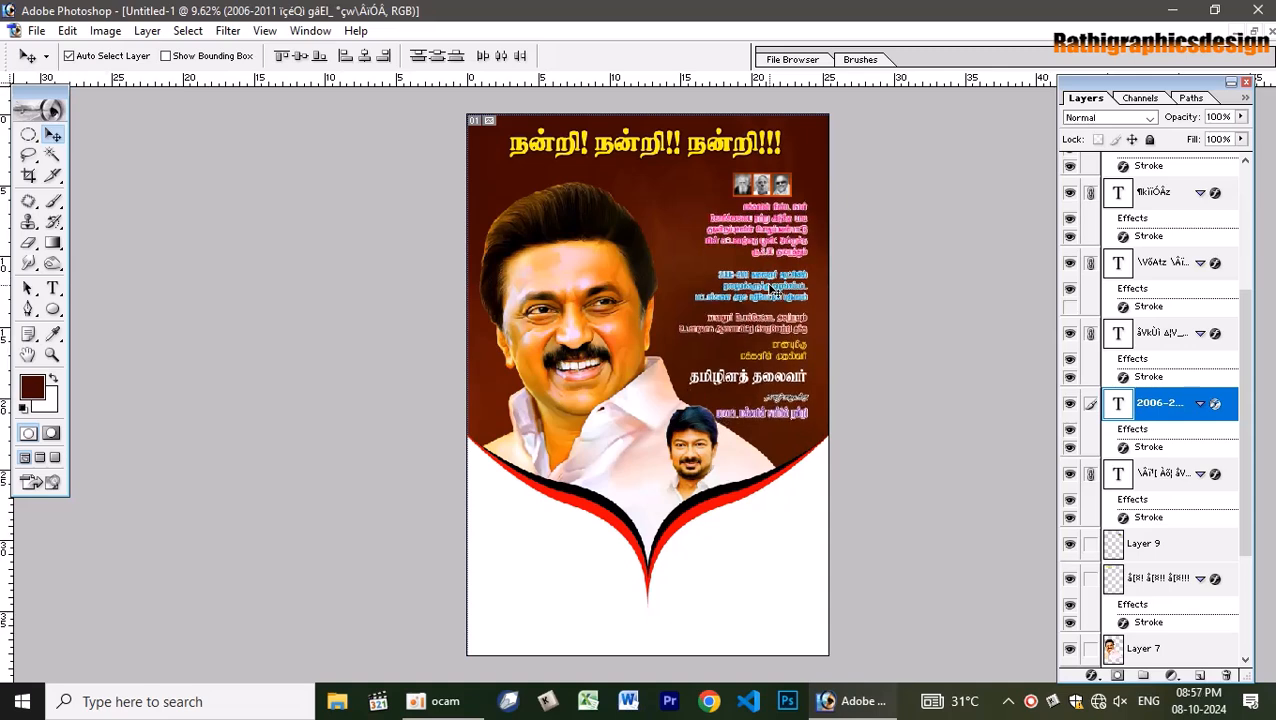
{"action": "left_click_drag", "start_coordinate": [686, 466], "coordinate": [668, 463]}
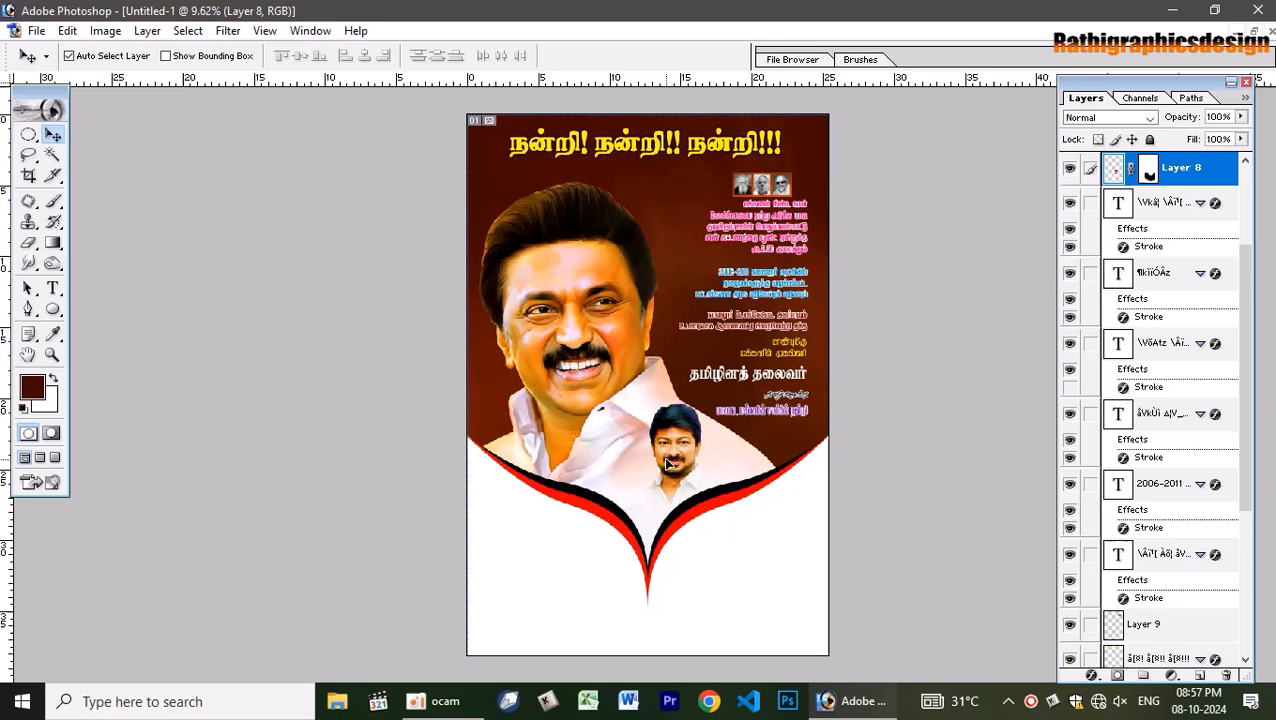
Activate the white Layer 6 copy 5 and clear the selection around the red curve.
{"action": "left_click", "coordinate": [711, 573]}
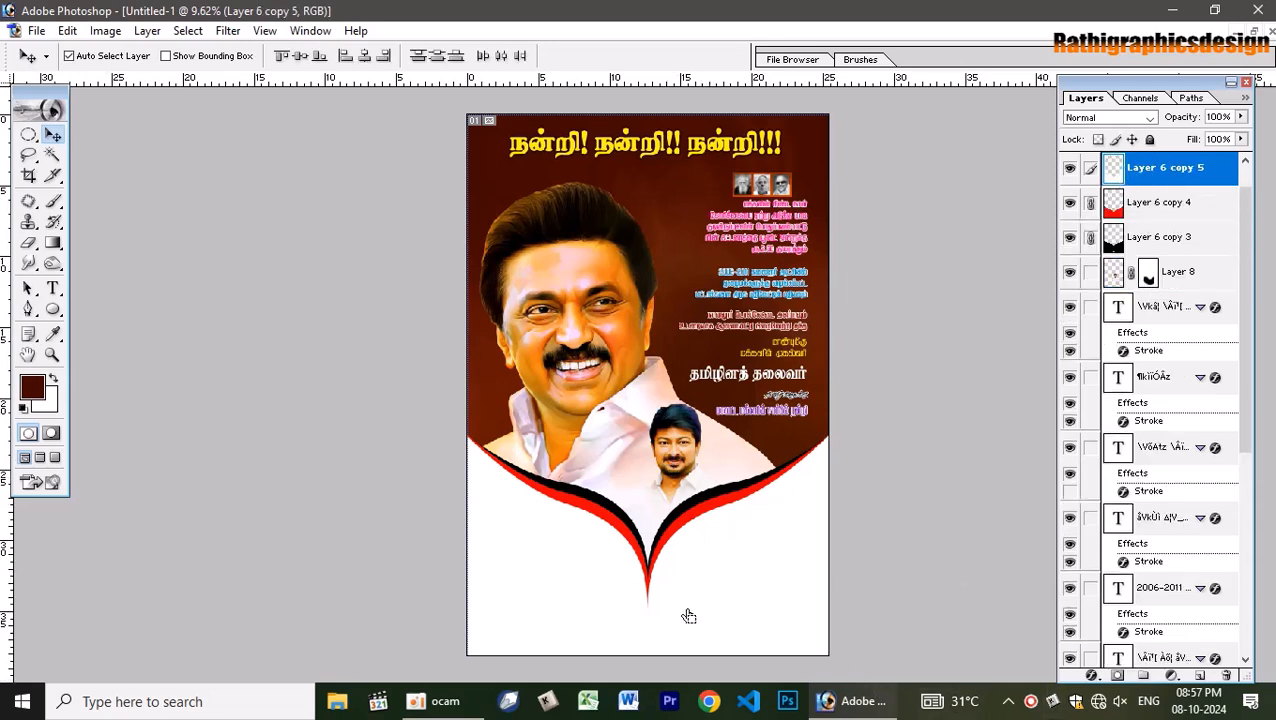
{"action": "key", "text": "h"}
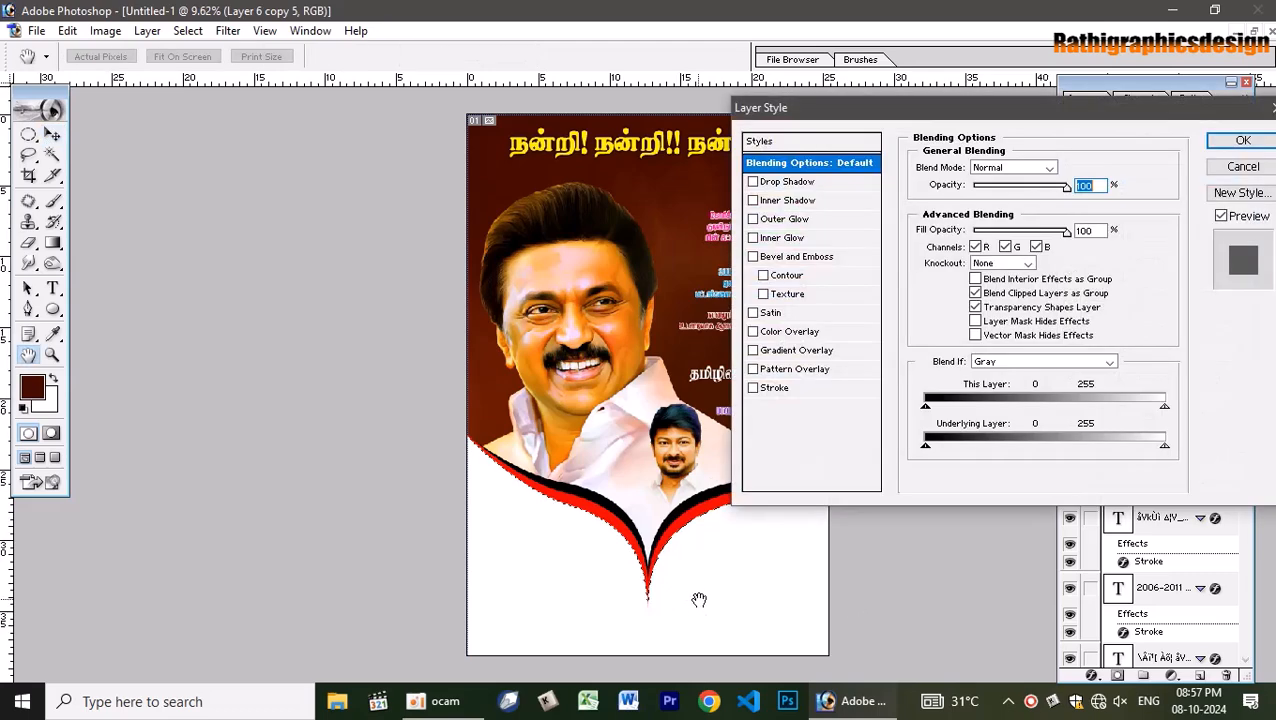
{"action": "key", "text": "Escape"}
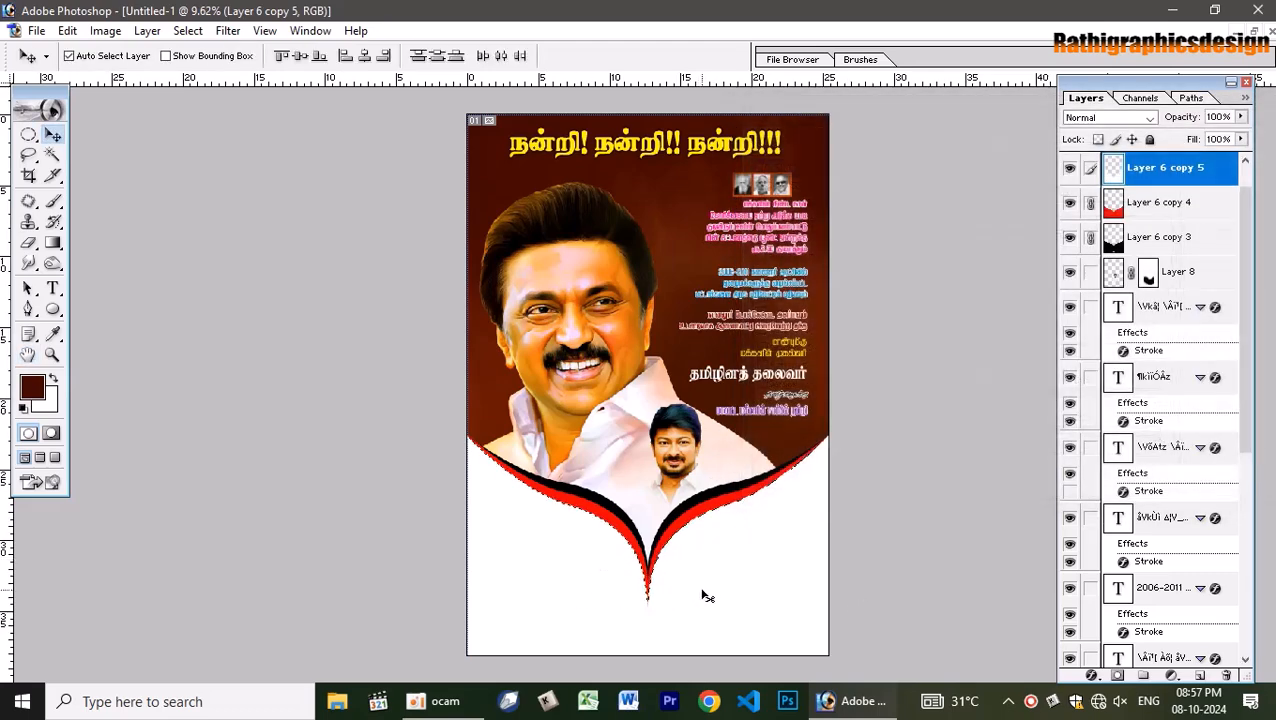
{"action": "key", "text": "ctrl+plus"}
{"action": "key", "text": "ctrl+plus"}
{"action": "left_click_drag", "start_coordinate": [668, 446], "coordinate": [668, 176]}
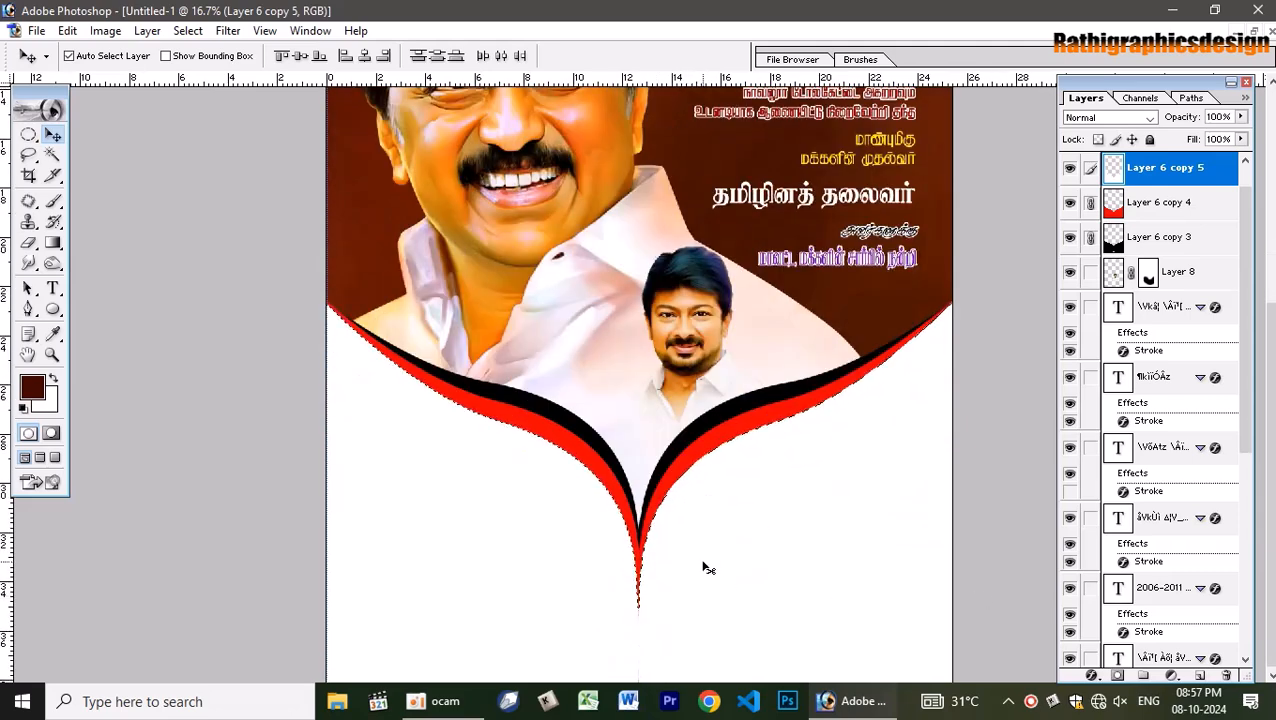
{"action": "key", "text": "ctrl+d"}
Outline the long red tip with the Pen tool, convert the path to a selection and fill it with white to shorten the tip.
{"action": "key", "text": "p"}
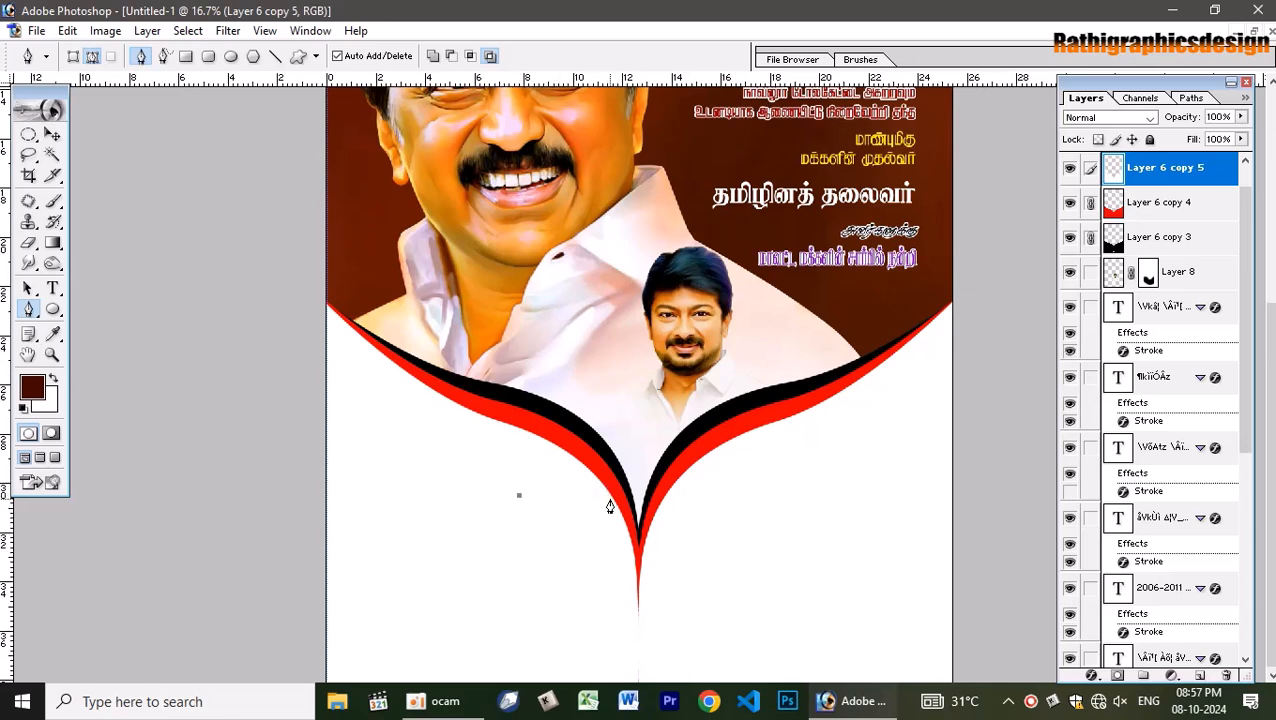
{"action": "left_click_drag", "start_coordinate": [614, 506], "coordinate": [636, 548]}
{"action": "left_click_drag", "start_coordinate": [679, 481], "coordinate": [697, 477]}
{"action": "left_click", "coordinate": [733, 553]}
{"action": "left_click", "coordinate": [732, 632]}
{"action": "left_click_drag", "start_coordinate": [566, 639], "coordinate": [505, 618]}
{"action": "left_click_drag", "start_coordinate": [457, 566], "coordinate": [465, 553]}
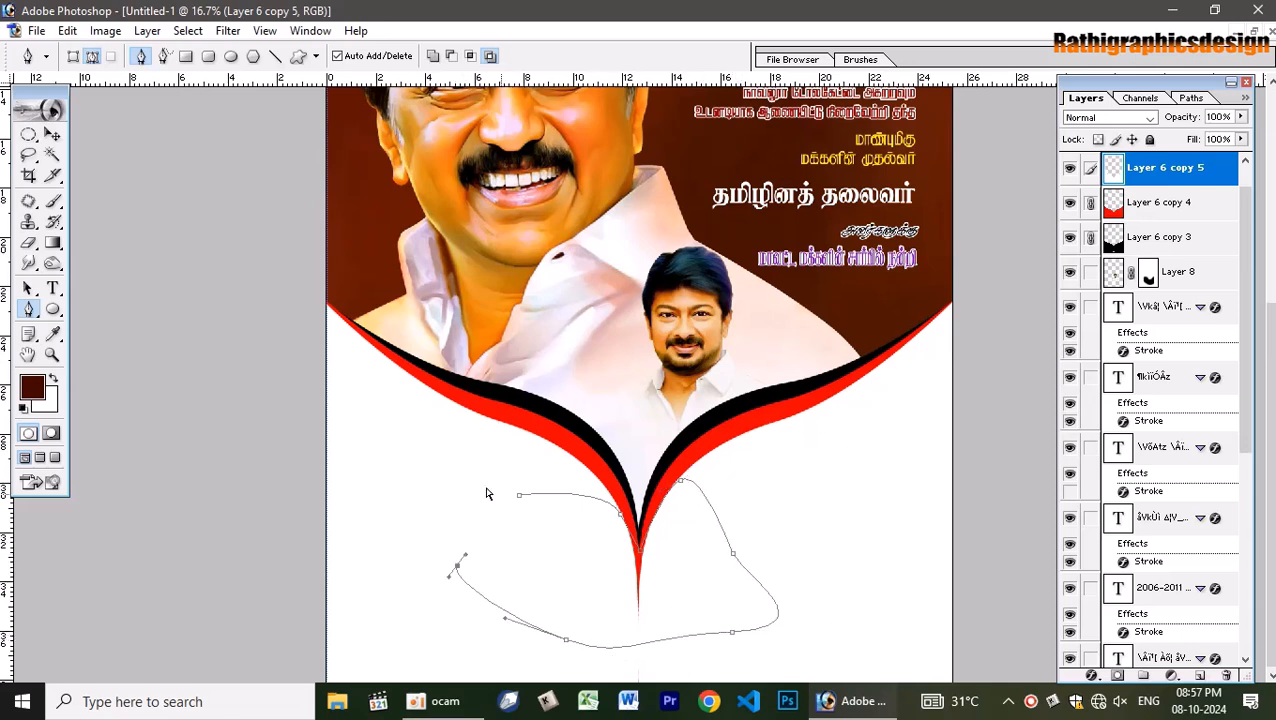
{"action": "key", "text": "ctrl+Return"}
{"action": "key", "text": "alt+BackSpace"}
{"action": "key", "text": "ctrl+z"}
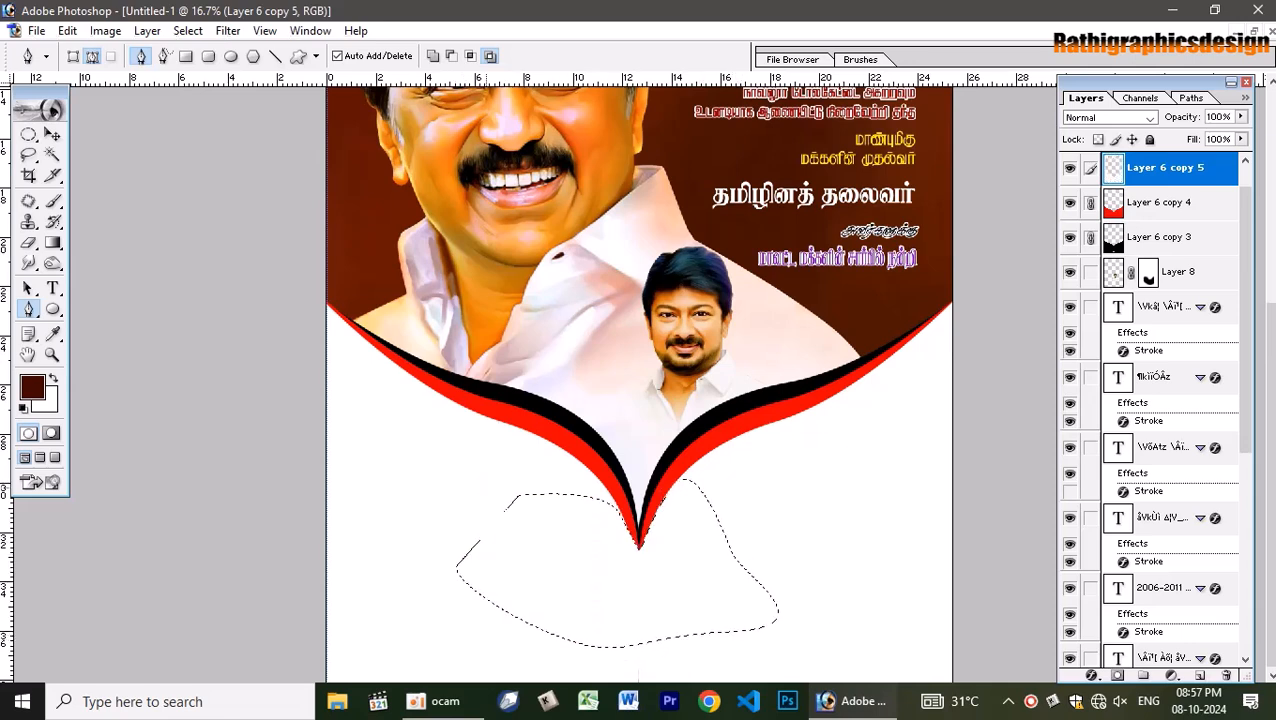
{"action": "key", "text": "ctrl+d"}
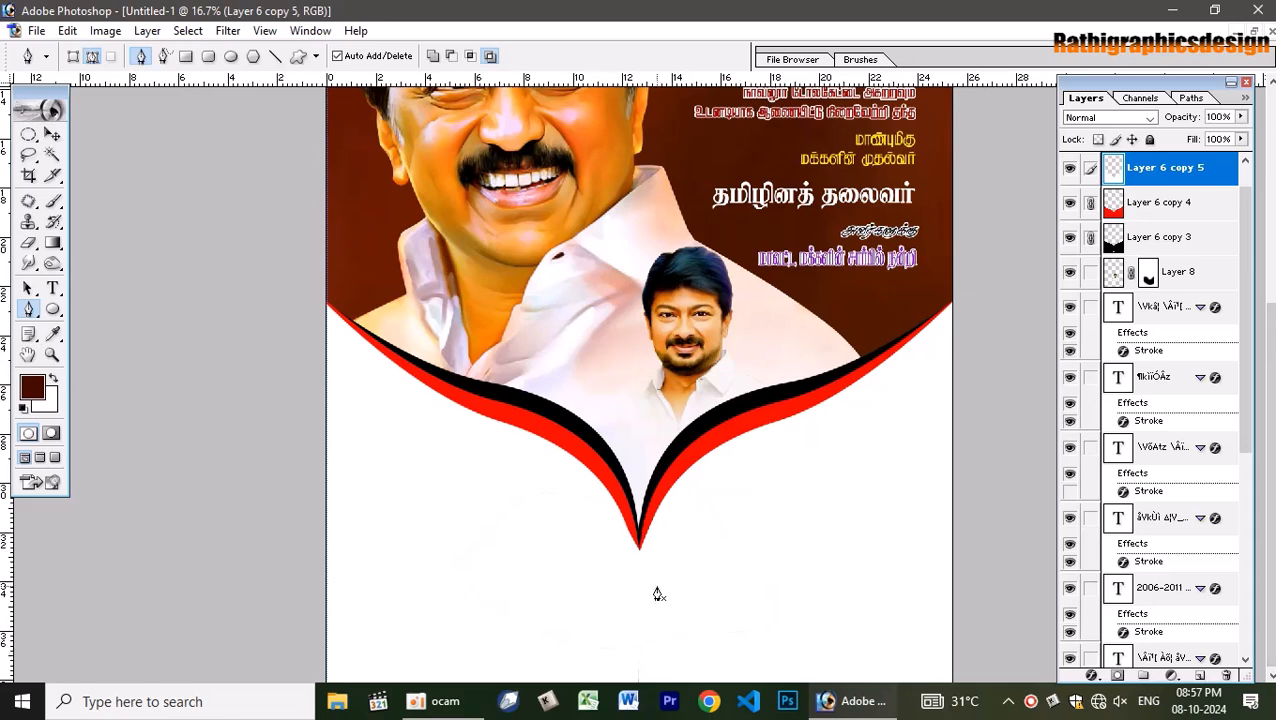
Outline the area beneath the red tip with the Pen tool, convert it to a selection and try filling it with the foreground colour.
{"action": "left_click", "coordinate": [600, 494]}
{"action": "left_click_drag", "start_coordinate": [641, 563], "coordinate": [639, 570]}
{"action": "left_click", "coordinate": [668, 494]}
{"action": "left_click", "coordinate": [727, 568]}
{"action": "left_click", "coordinate": [648, 608]}
{"action": "left_click", "coordinate": [577, 590]}
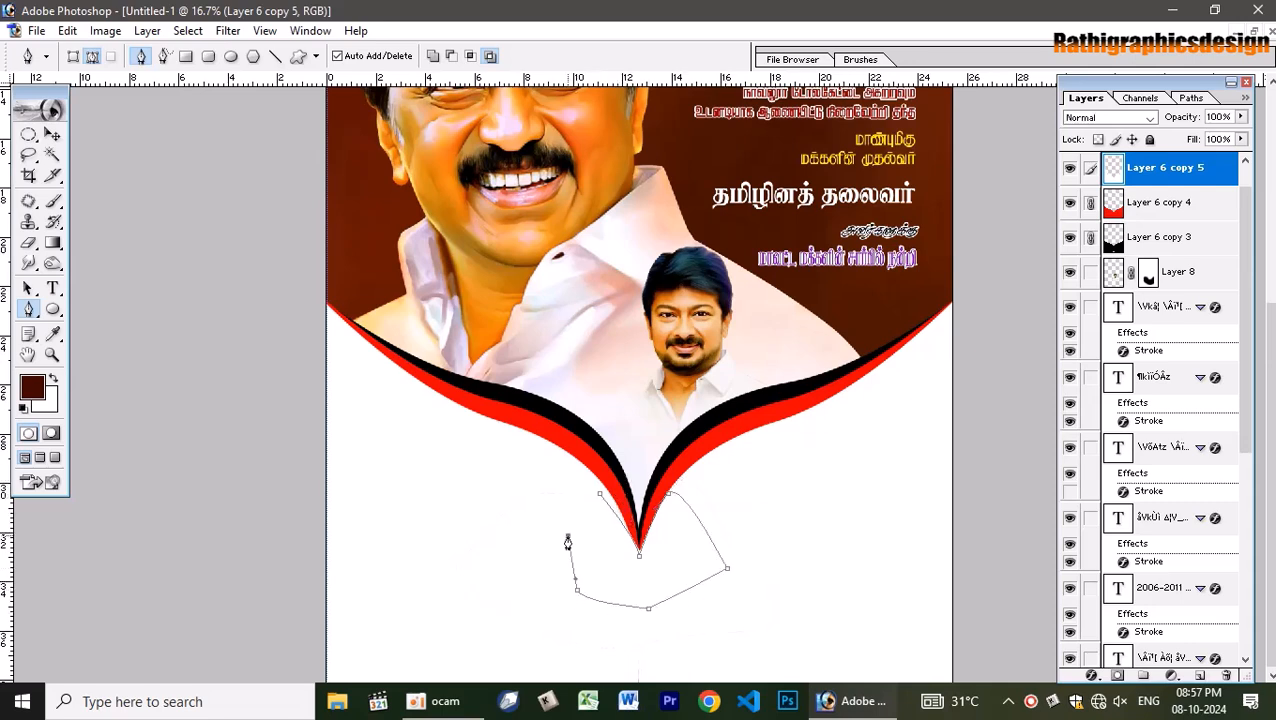
{"action": "key", "text": "ctrl+Return"}
{"action": "key", "text": "alt+BackSpace"}
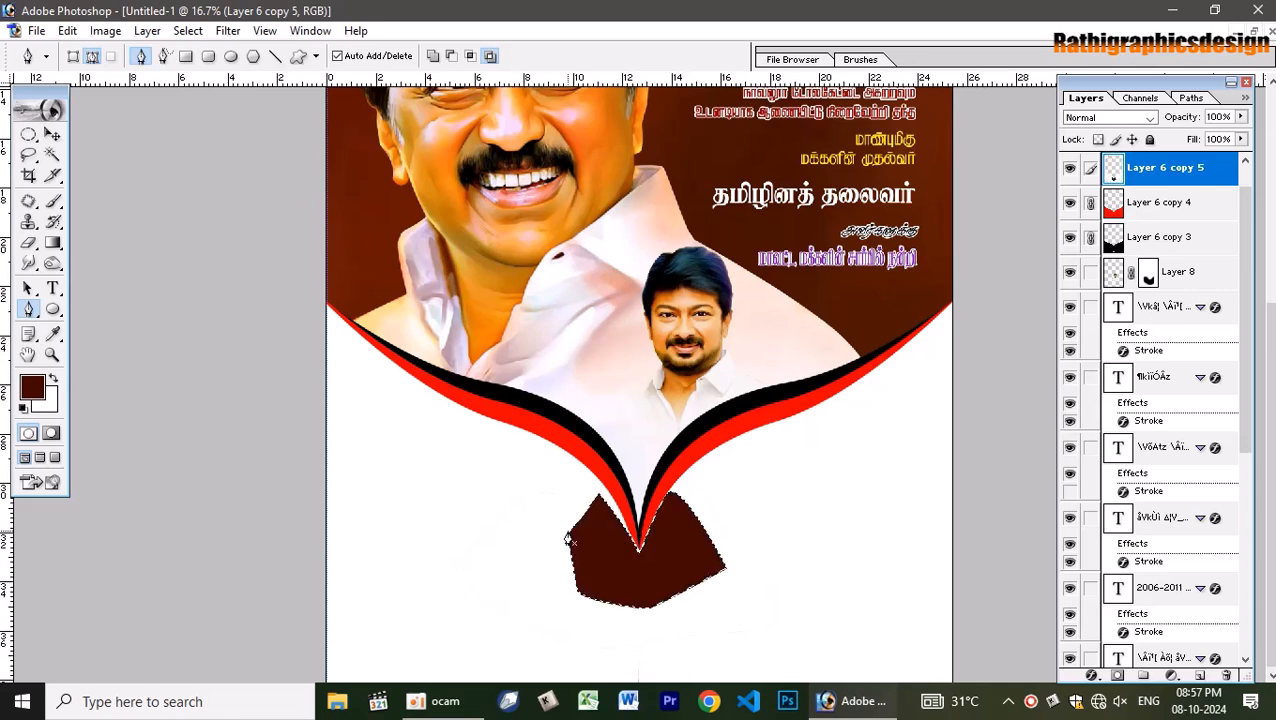
{"action": "key", "text": "ctrl+z"}
{"action": "key", "text": "ctrl+d"}
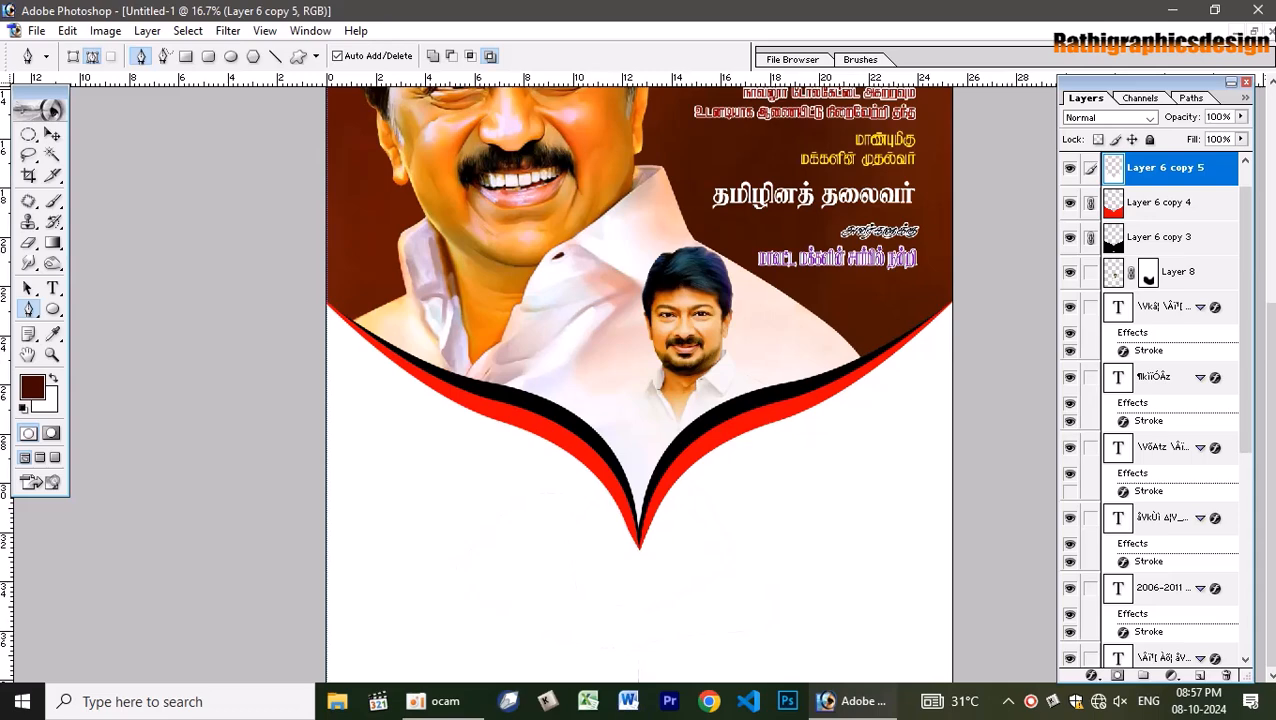
Compare the new banner side by side with the reference 15 x 10 banner, then inspect its text block up close.
{"action": "key", "text": "ctrl+0"}
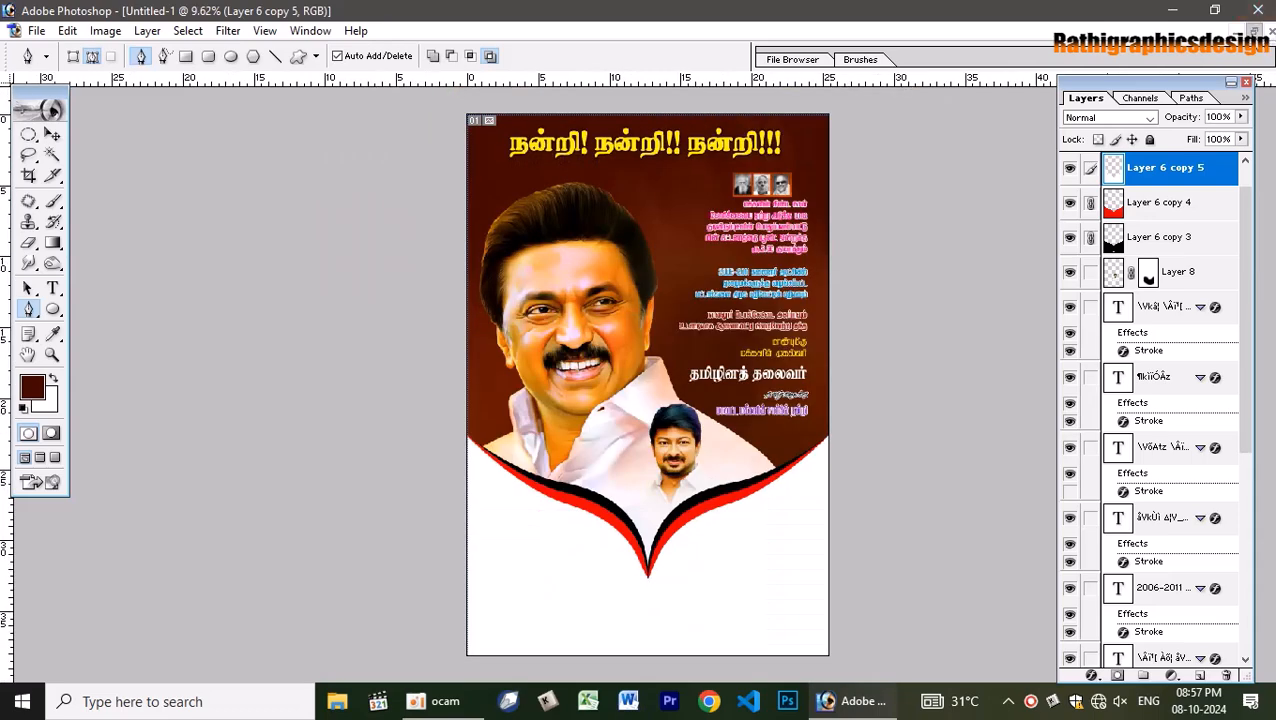
{"action": "left_click", "coordinate": [1251, 31]}
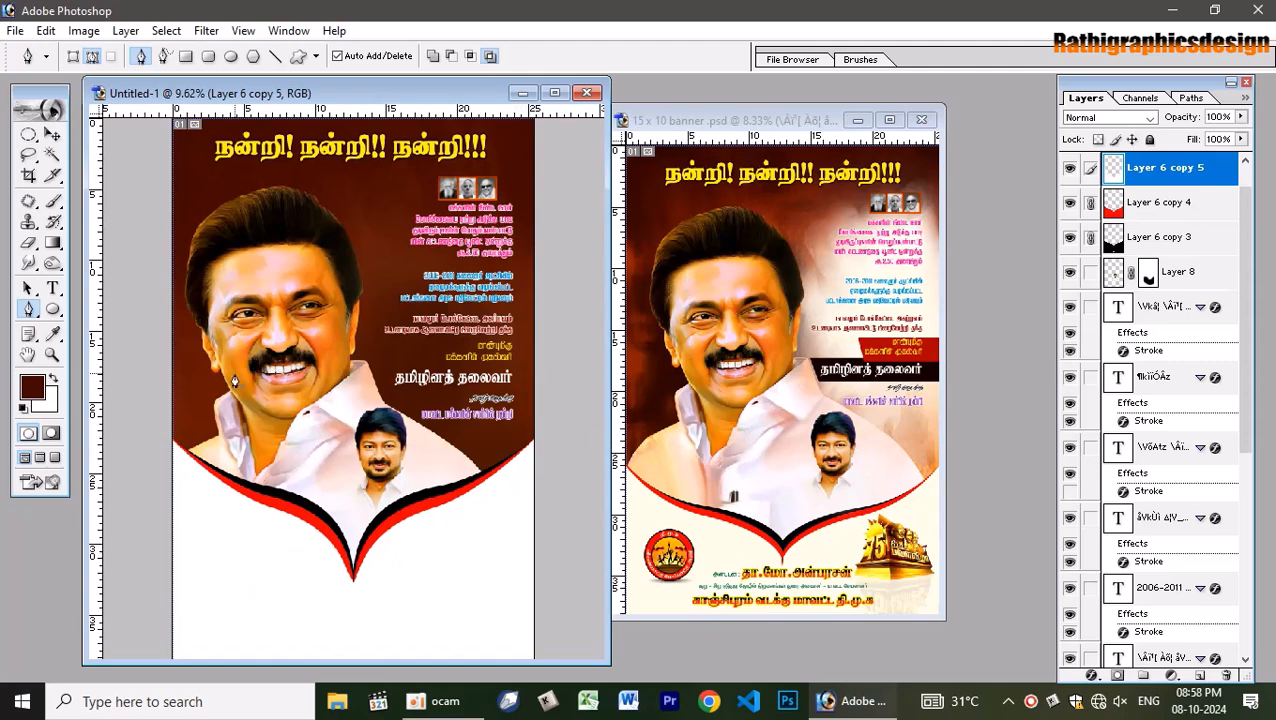
{"action": "key", "text": "v"}
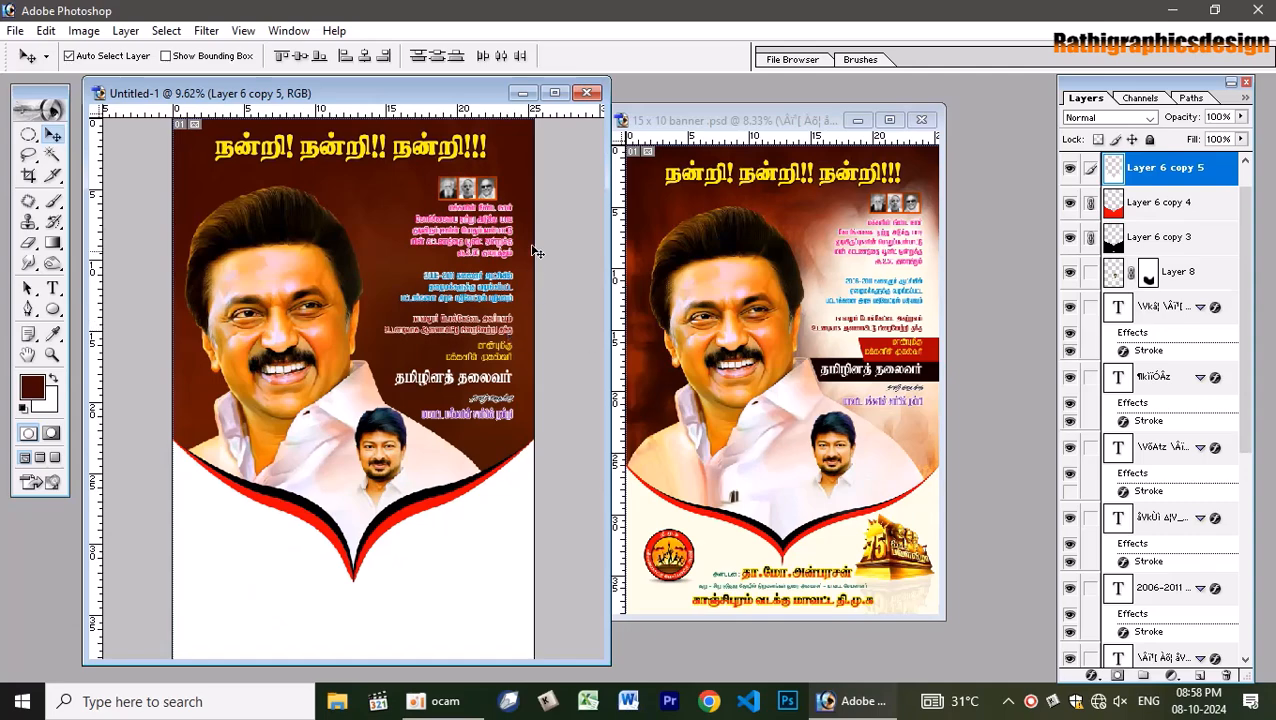
{"action": "left_click", "coordinate": [555, 92]}
{"action": "key", "text": "ctrl+plus"}
{"action": "key", "text": "ctrl+plus"}
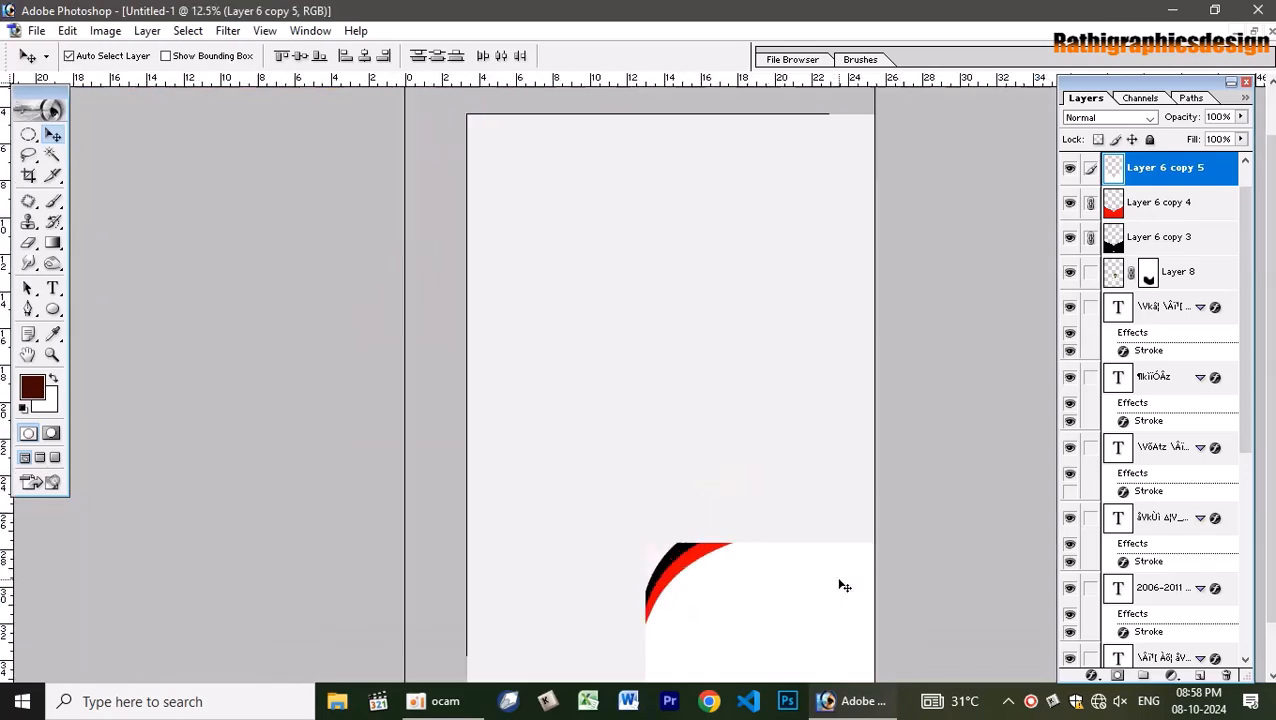
{"action": "key", "text": "Tab"}
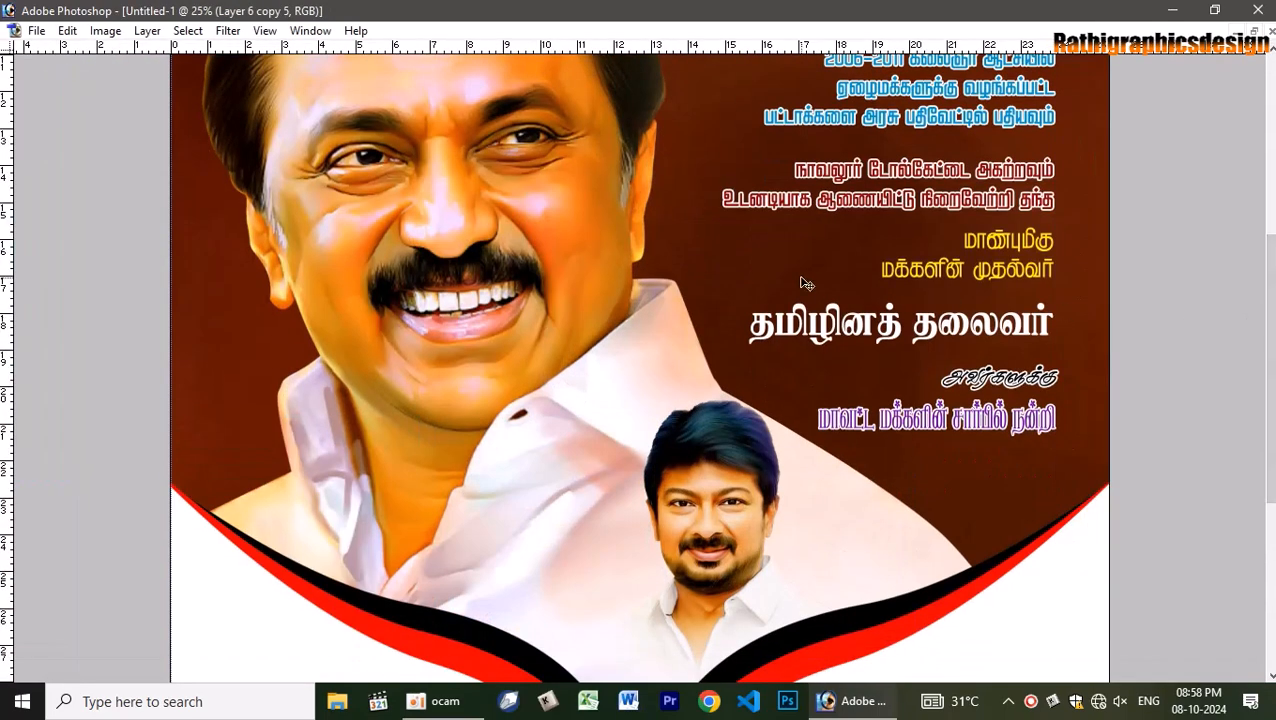
{"action": "key", "text": "Tab"}
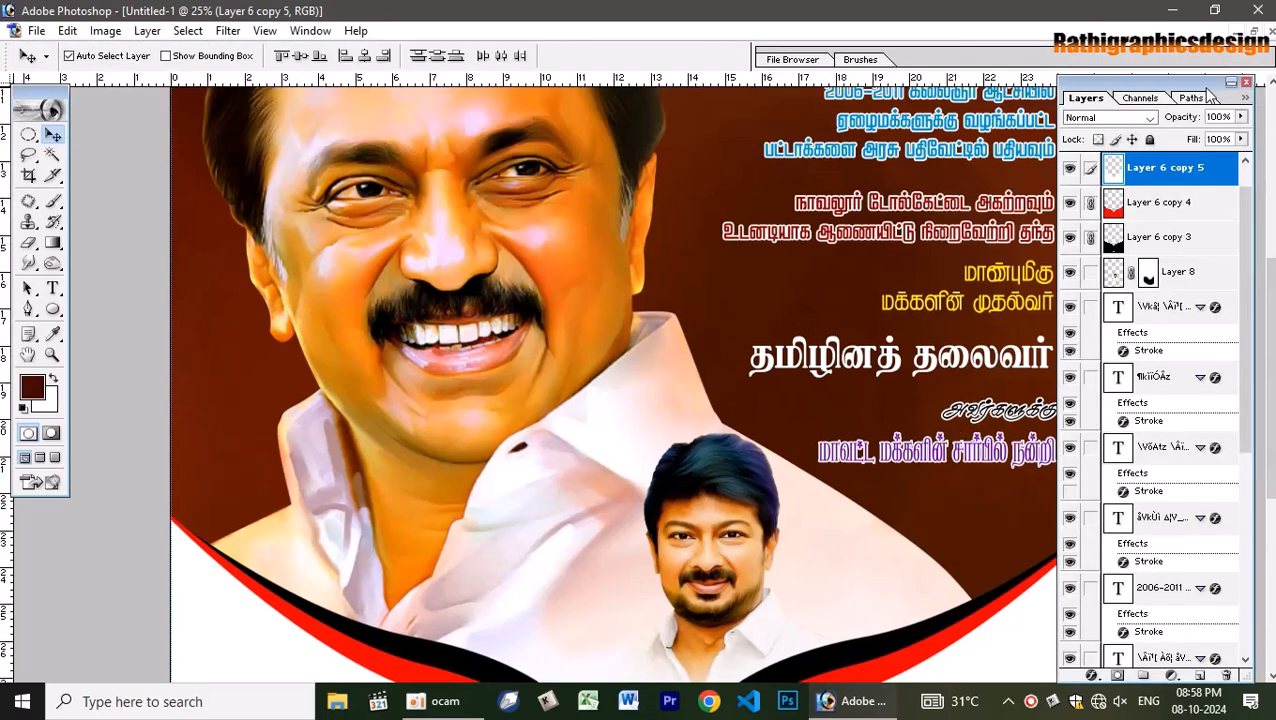
Marquee a rectangle around the two yellow text lines out to the canvas edge and fill it with dark maroon on a new layer.
{"action": "left_click_drag", "start_coordinate": [760, 100], "coordinate": [612, 98]}
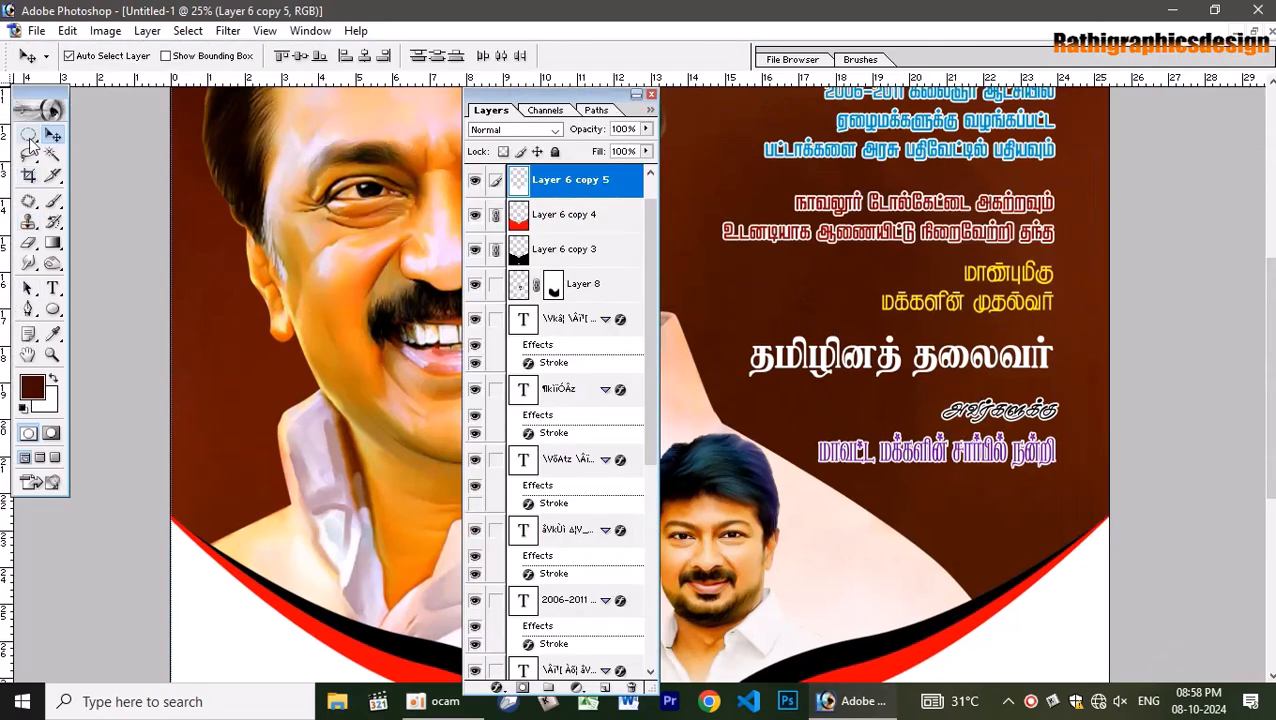
{"action": "left_click_drag", "start_coordinate": [28, 133], "coordinate": [85, 134]}
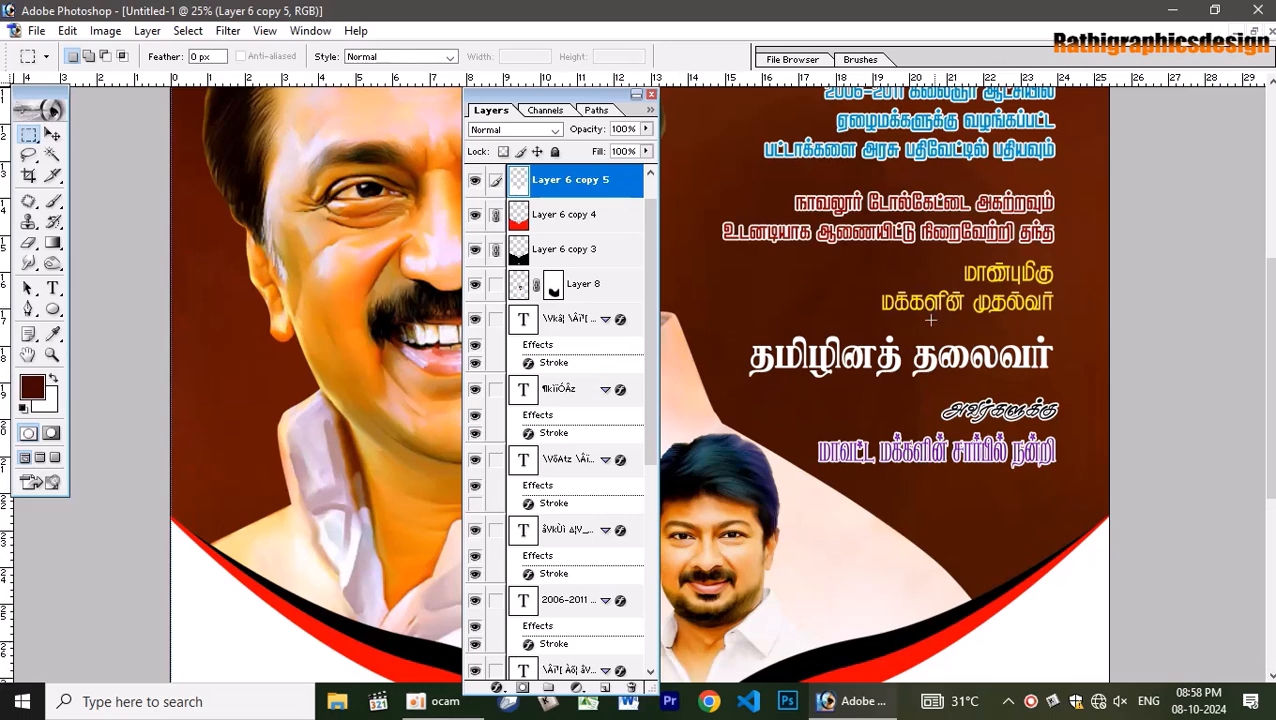
{"action": "left_click_drag", "start_coordinate": [878, 257], "coordinate": [1112, 316]}
{"action": "key", "text": "ctrl+shift+n"}
{"action": "key", "text": "Return"}
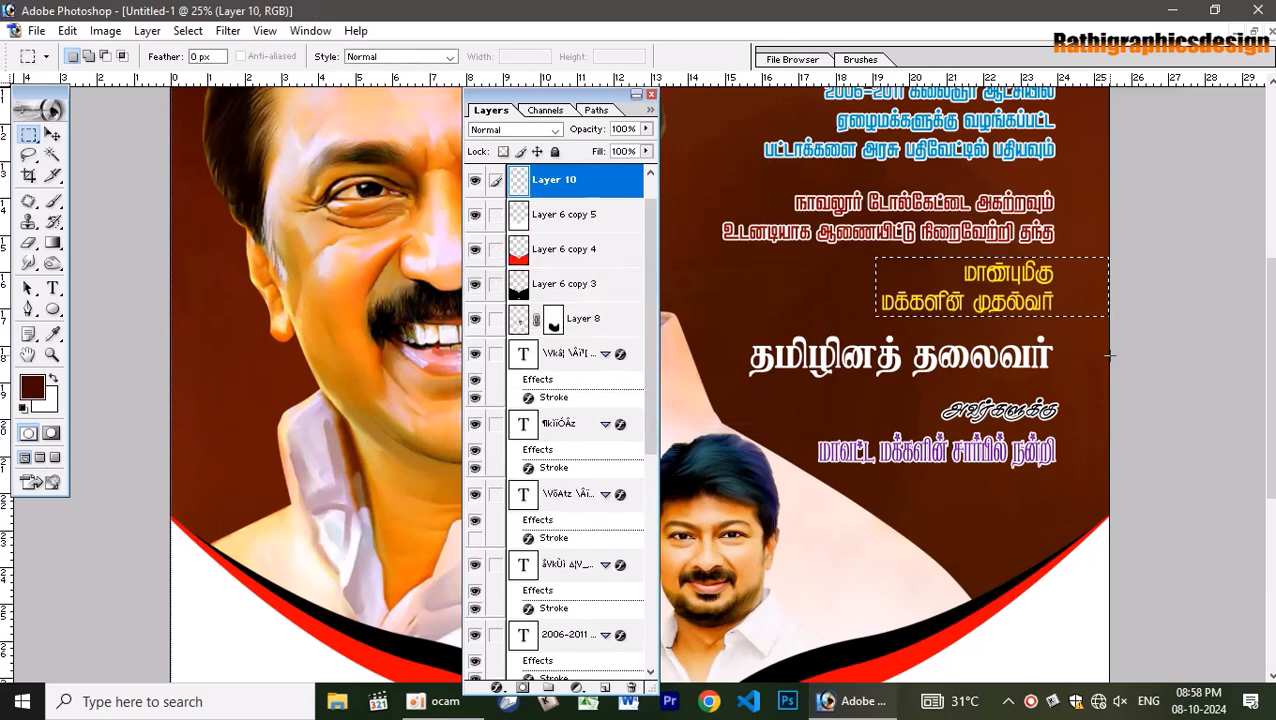
{"action": "key", "text": "alt"}
{"action": "key", "text": "alt+BackSpace"}
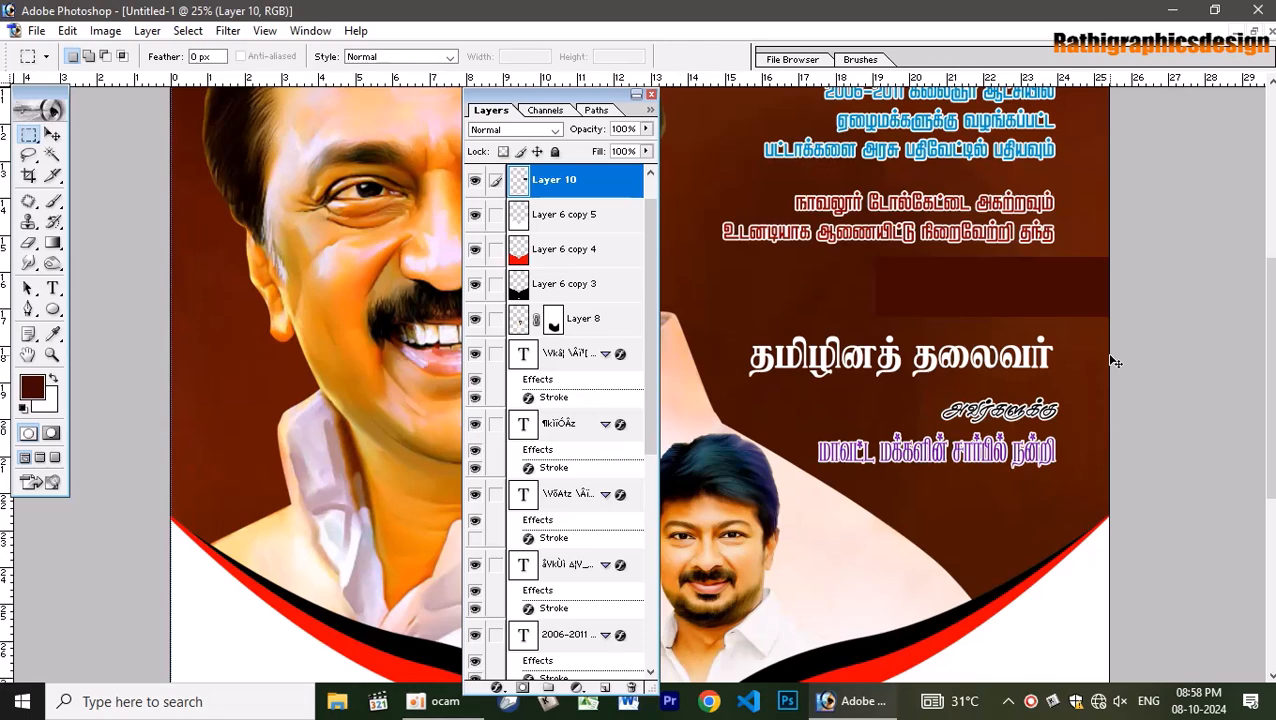
Reorder the maroon strip's layer behind the text, directly above the heading layer and below Layer 9.
{"action": "key", "text": "ctrl+shift+bracketleft"}
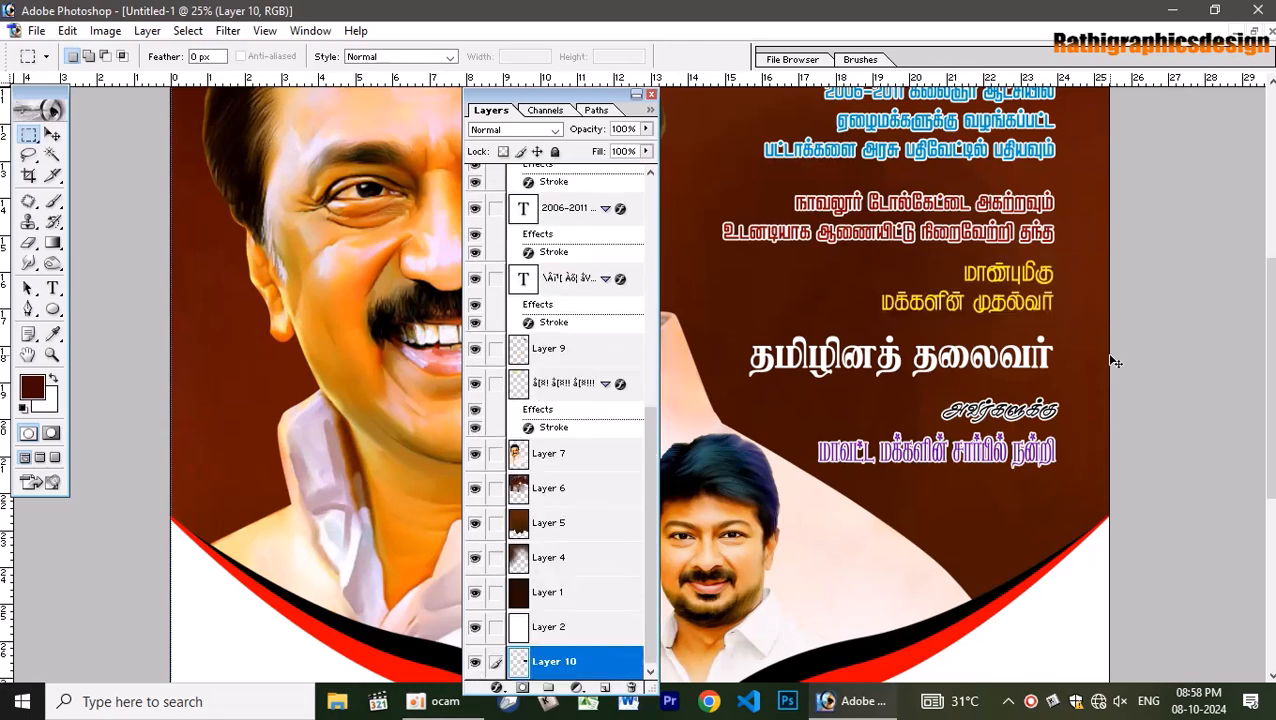
{"action": "key", "text": "ctrl+bracketright"}
{"action": "key", "text": "ctrl+bracketright"}
{"action": "key", "text": "ctrl+bracketright"}
{"action": "key", "text": "ctrl+bracketright"}
{"action": "key", "text": "ctrl+bracketright"}
{"action": "key", "text": "ctrl+bracketright"}
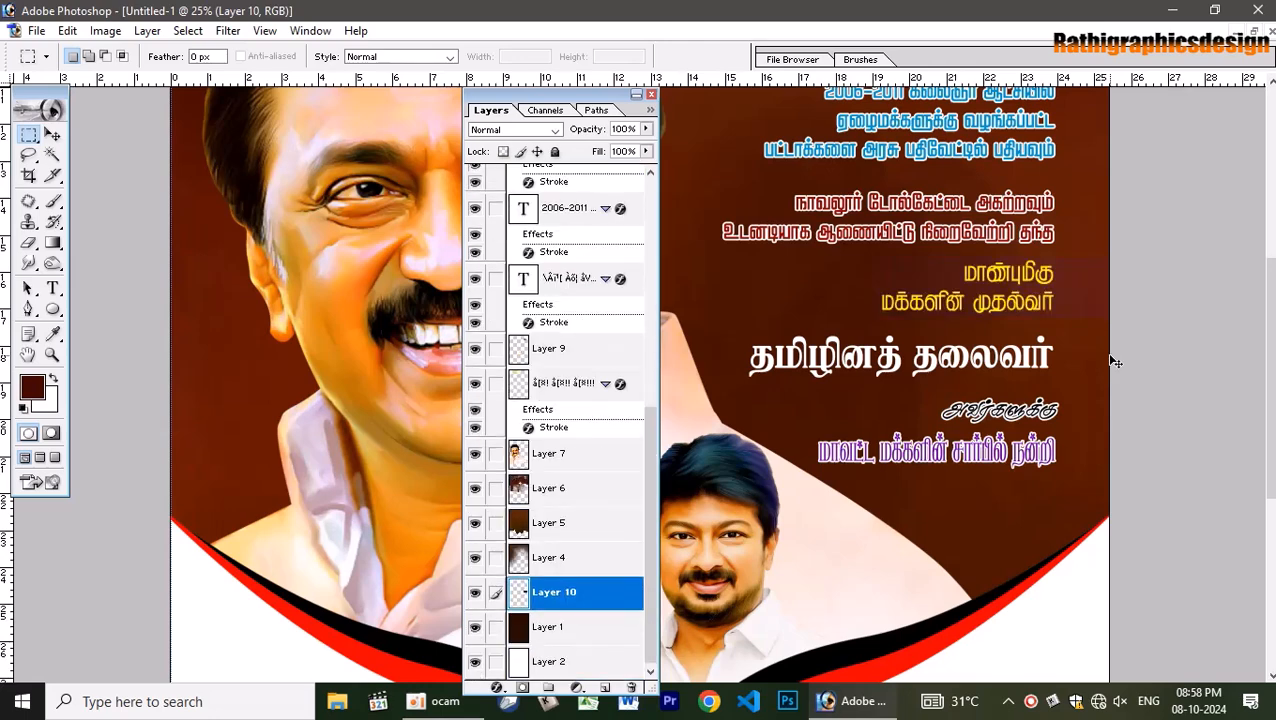
{"action": "key", "text": "ctrl+bracketright"}
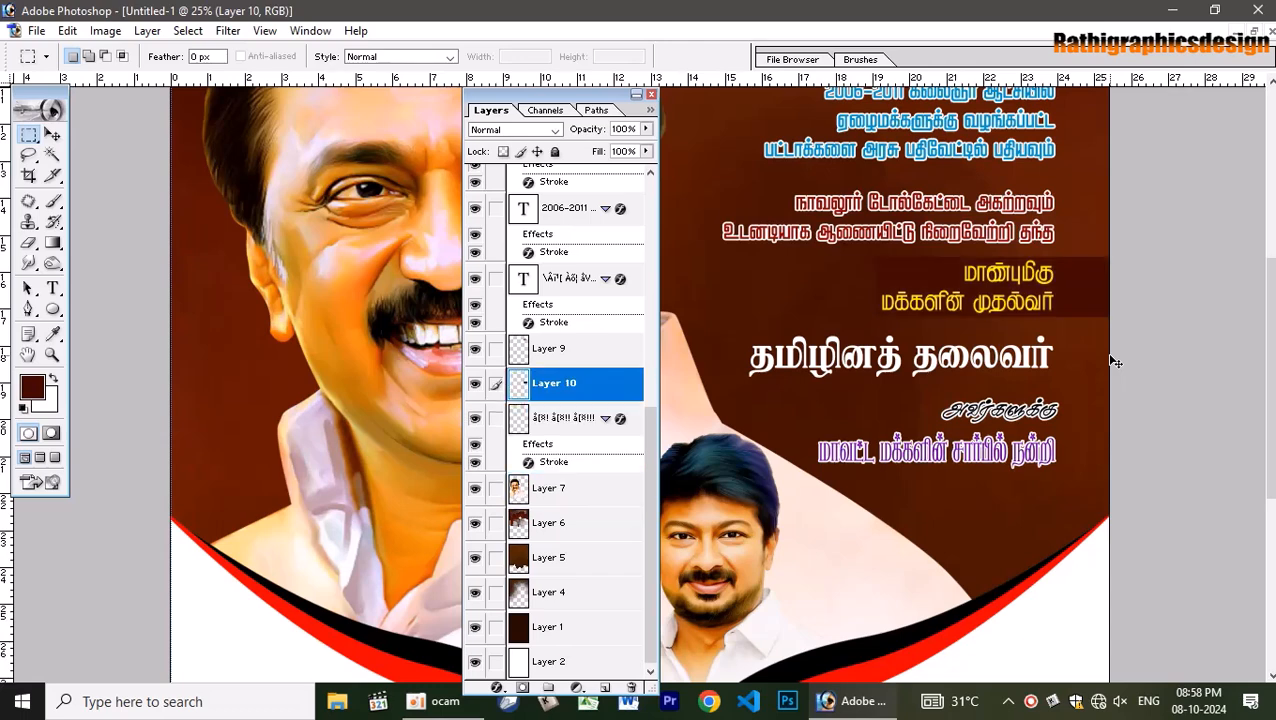
{"action": "key", "text": "ctrl+bracketright"}
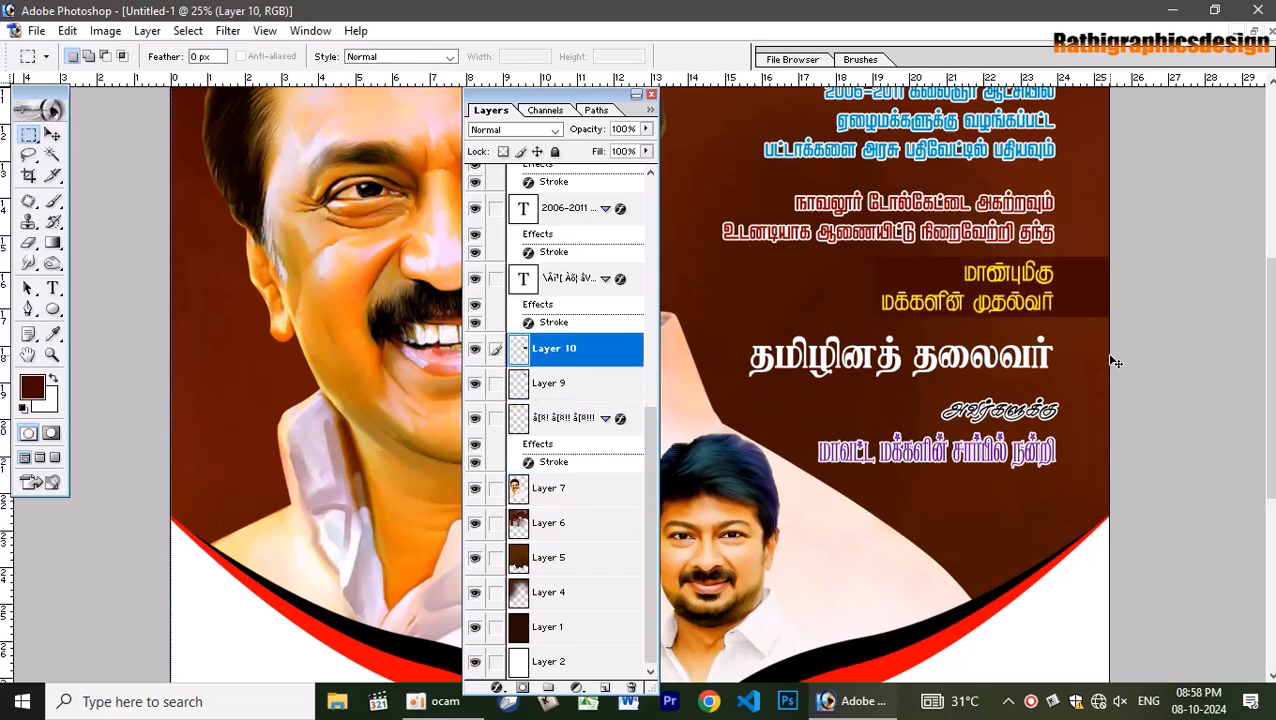
{"action": "key", "text": "ctrl+bracketleft"}
Stretch the strip behind the yellow text slightly wider by extending its left end.
{"action": "key", "text": "ctrl+t"}
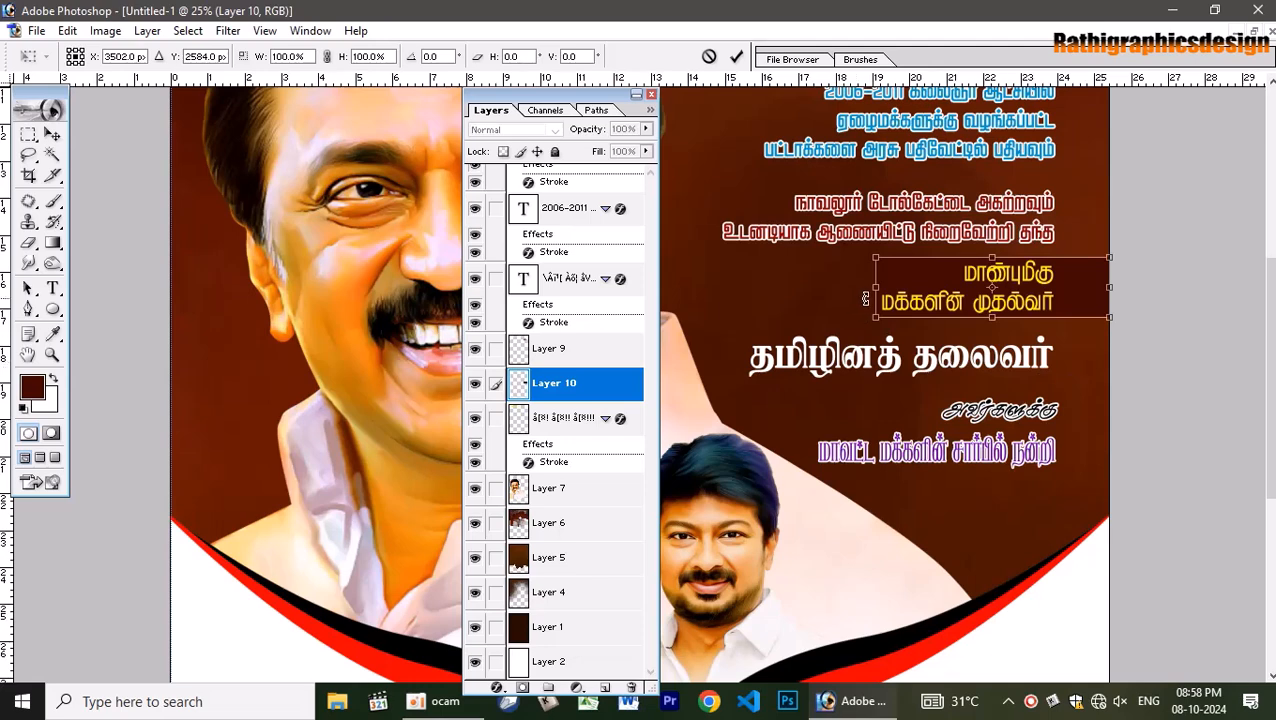
{"action": "left_click_drag", "start_coordinate": [872, 293], "coordinate": [852, 293]}
{"action": "key", "text": "Return"}
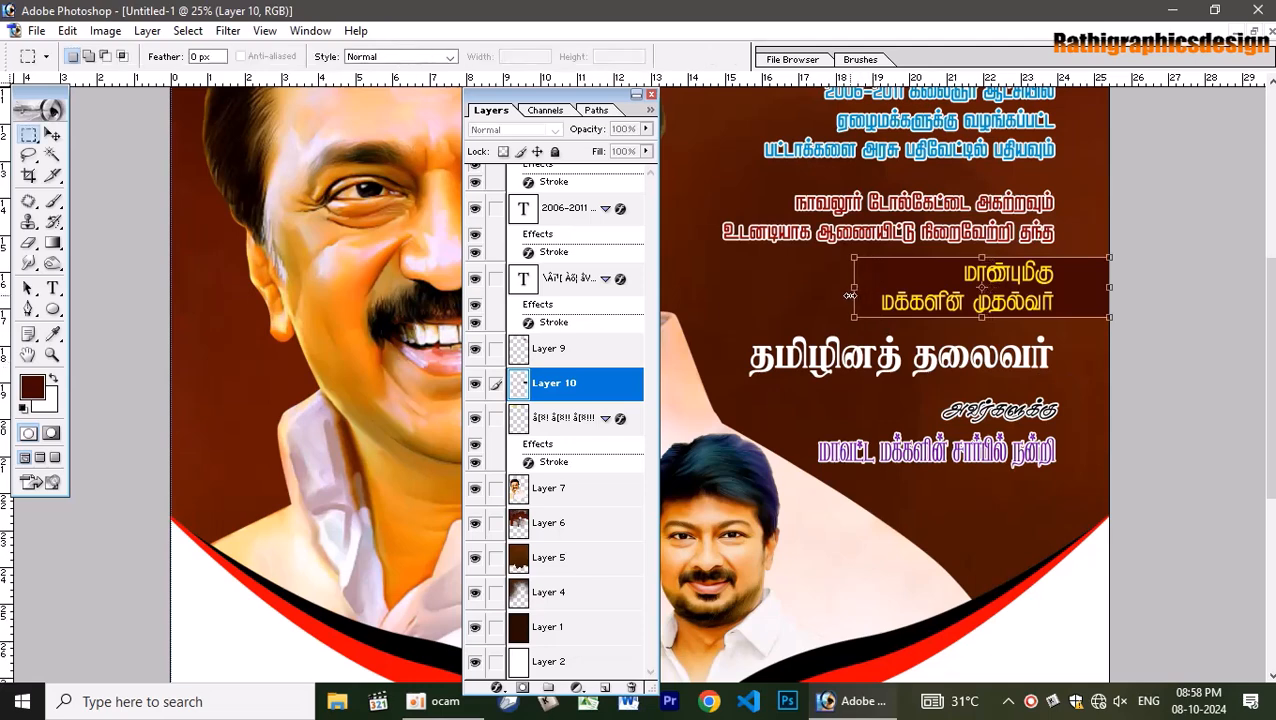
Duplicate the maroon strip down behind the large white text line and widen the copy leftward to about 151% of its width.
{"action": "key", "text": "v"}
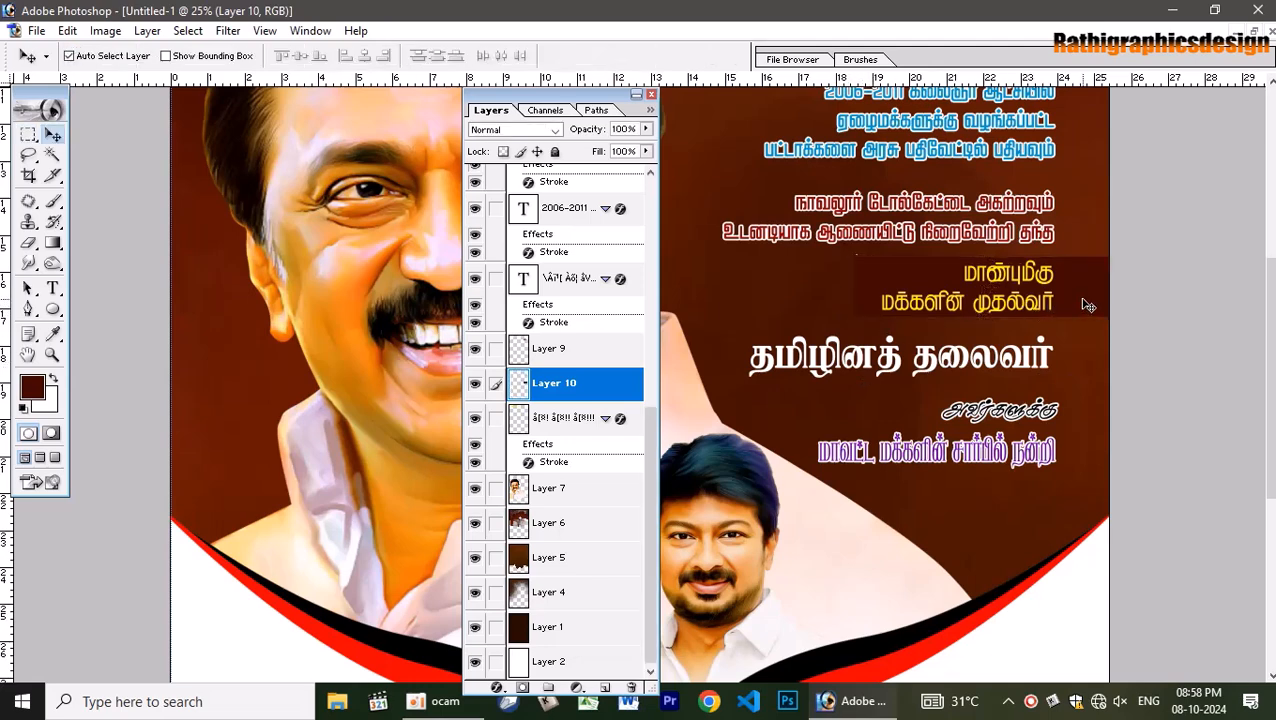
{"action": "left_click_drag", "start_coordinate": [1088, 305], "coordinate": [1080, 370]}
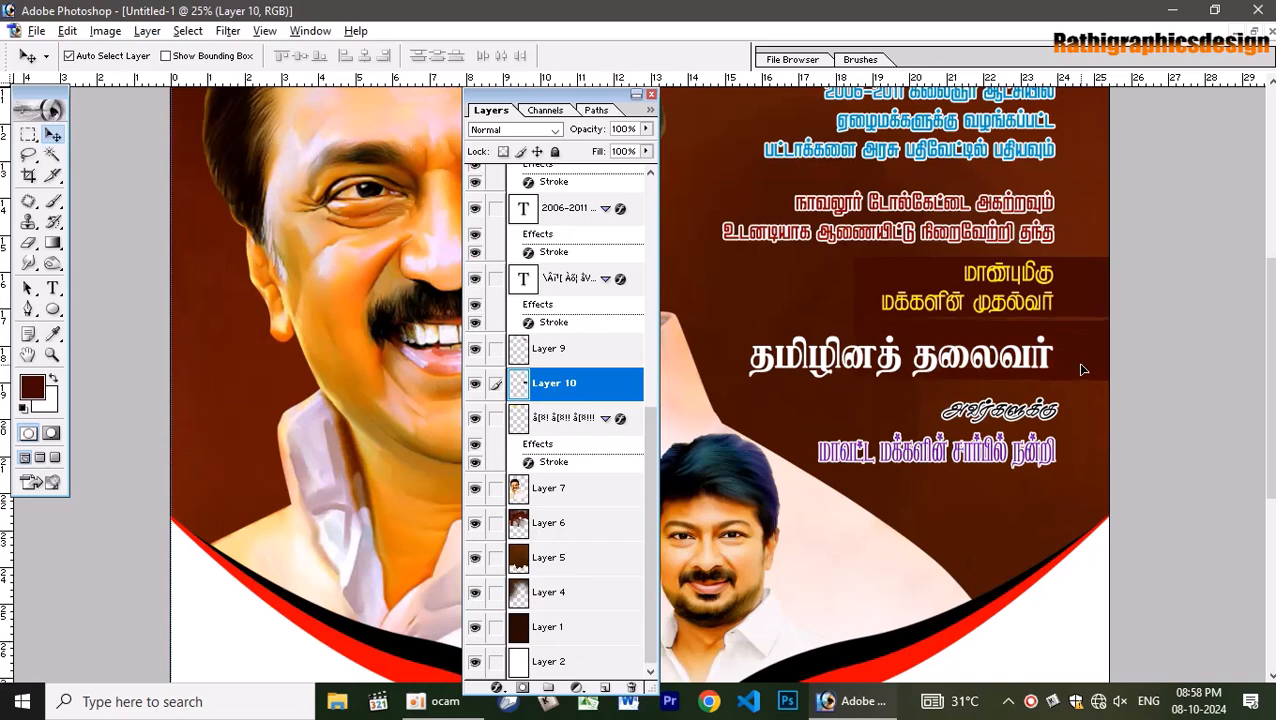
{"action": "key", "text": "ctrl+t"}
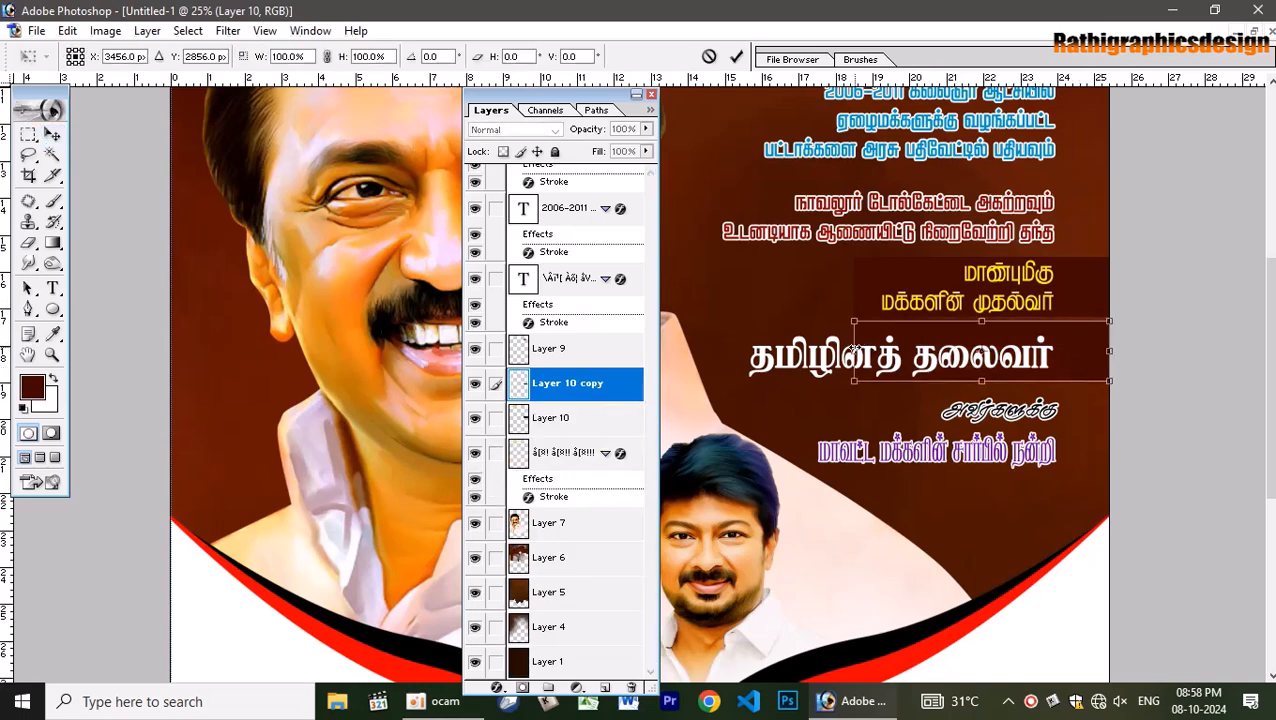
{"action": "left_click_drag", "start_coordinate": [855, 350], "coordinate": [723, 366]}
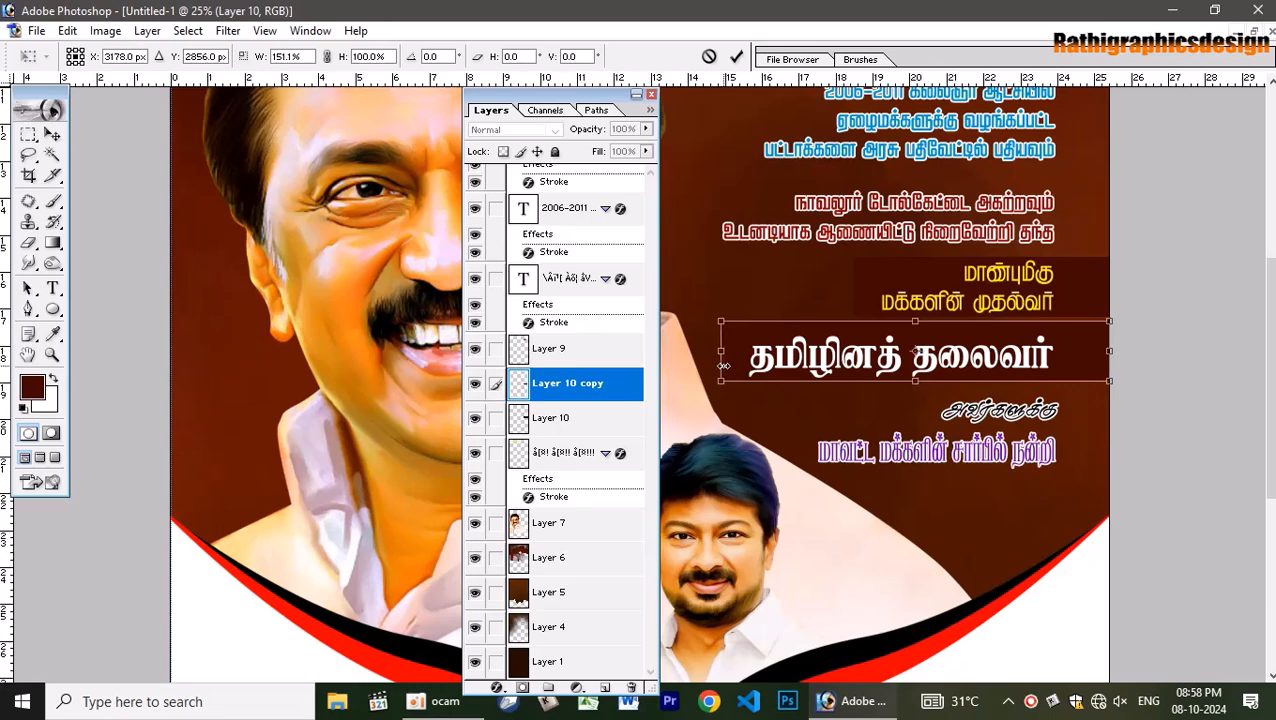
{"action": "key", "text": "Return"}
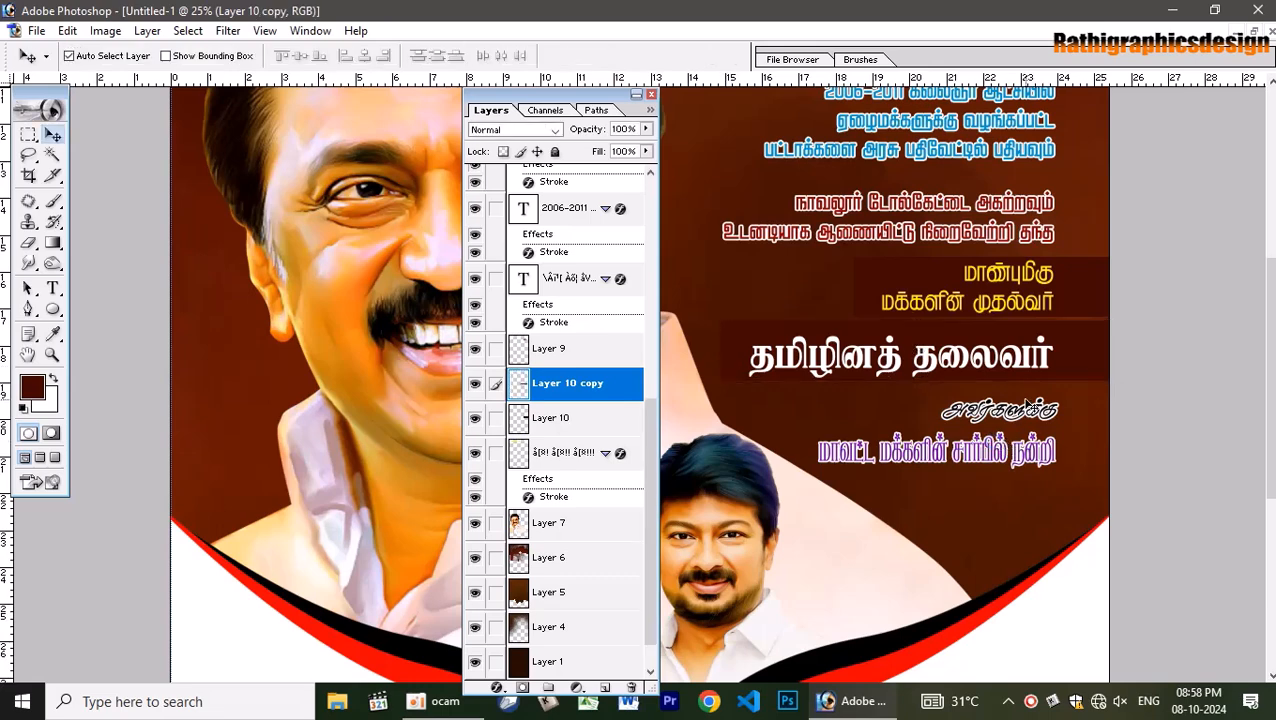
Darken the copied strip by lowering its Hue/Saturation lightness, and reduce its height to 93.8% from the top edge.
{"action": "key", "text": "ctrl+u"}
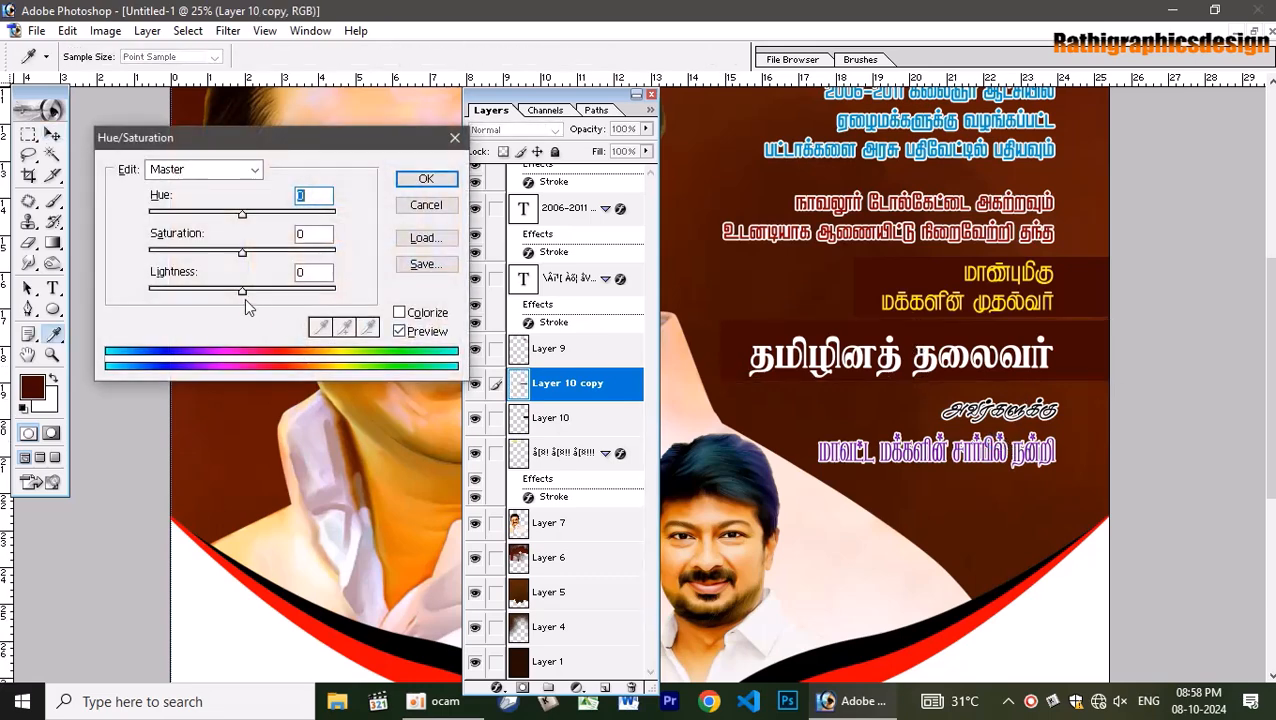
{"action": "left_click_drag", "start_coordinate": [242, 292], "coordinate": [212, 293]}
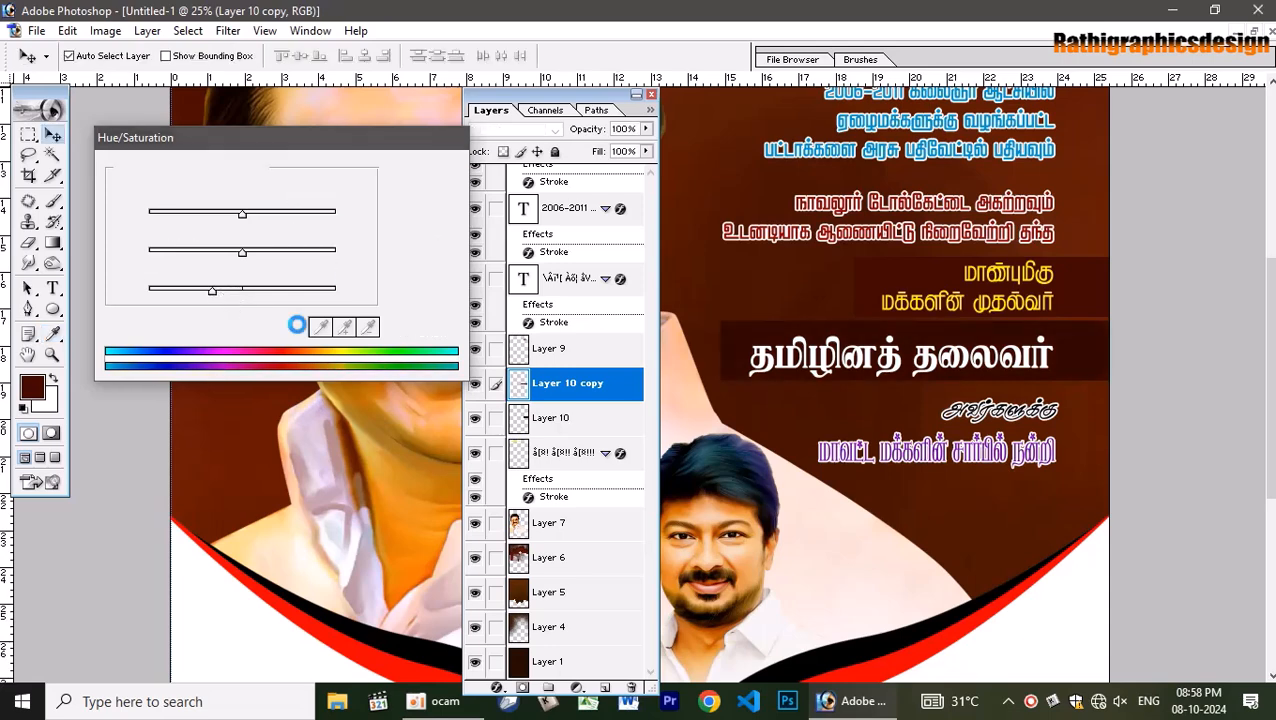
{"action": "key", "text": "Return"}
{"action": "key", "text": "ctrl+t"}
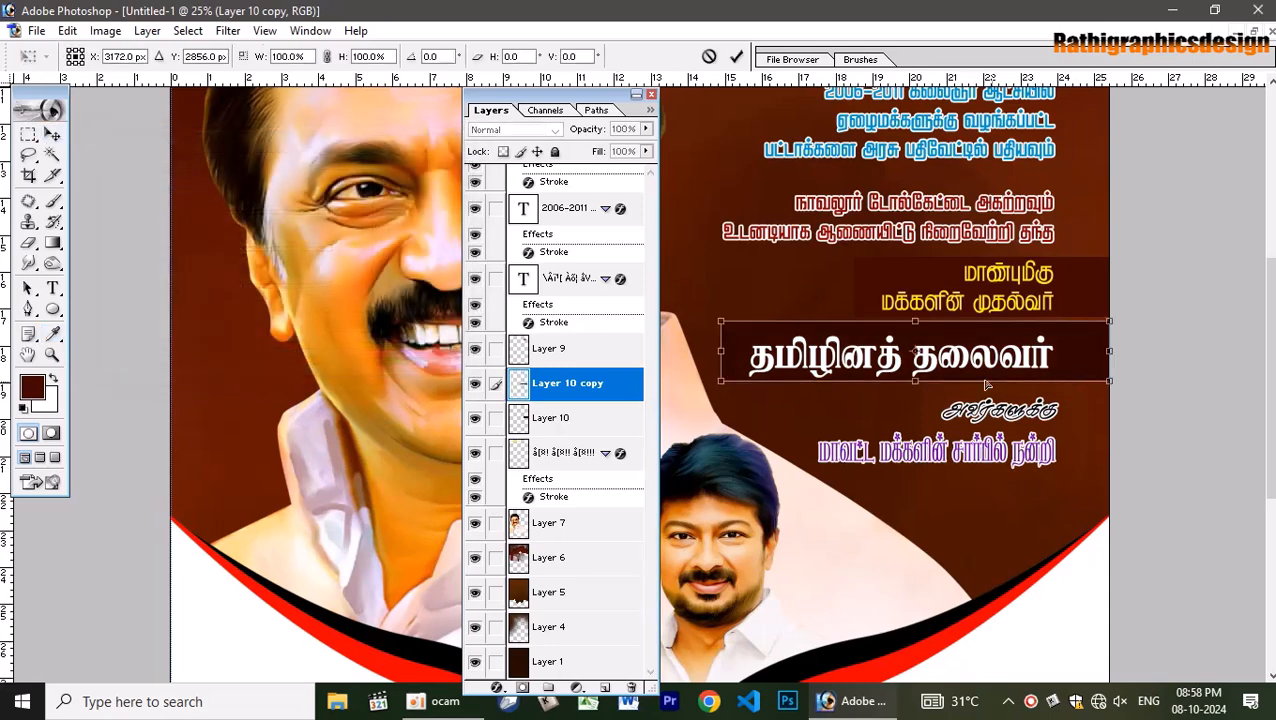
{"action": "left_click_drag", "start_coordinate": [933, 326], "coordinate": [930, 328]}
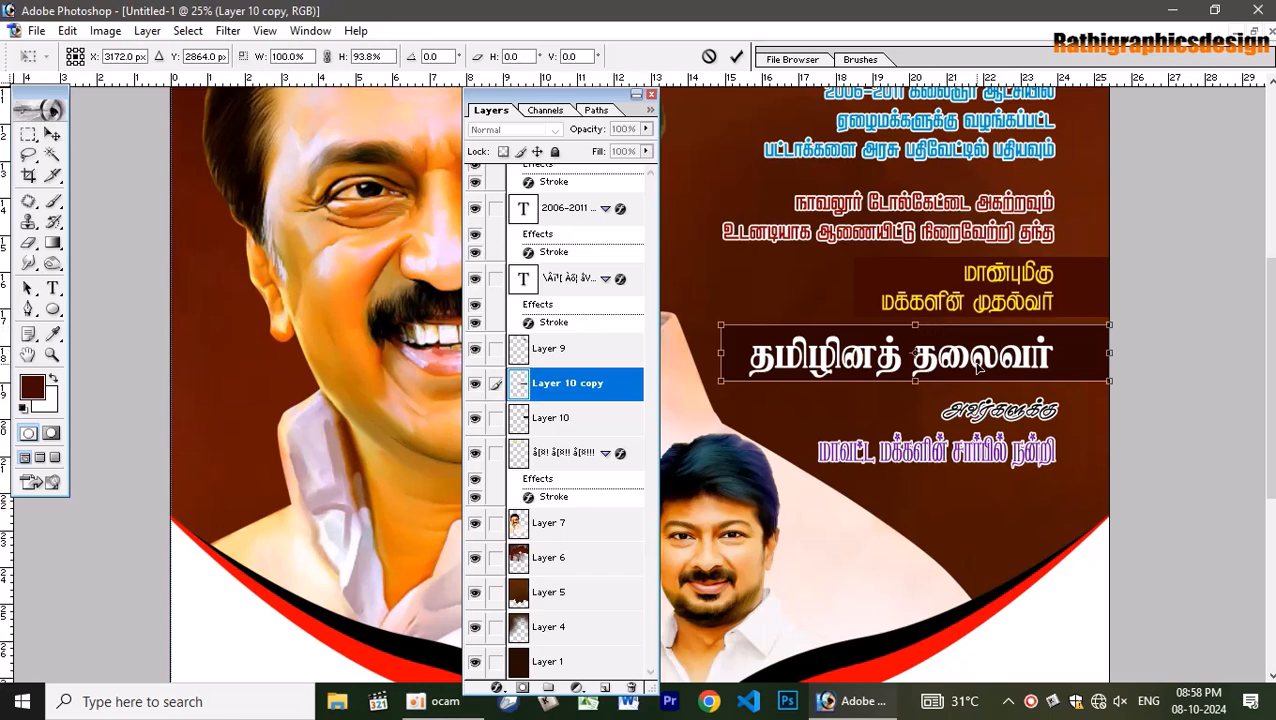
{"action": "key", "text": "Escape"}
Skew the top-left corner of the strip behind the white text outward to give it a slanted left end of about 20°.
{"action": "key", "text": "ctrl+t"}
{"action": "right_click", "coordinate": [1075, 370]}
{"action": "left_click", "coordinate": [1120, 449]}
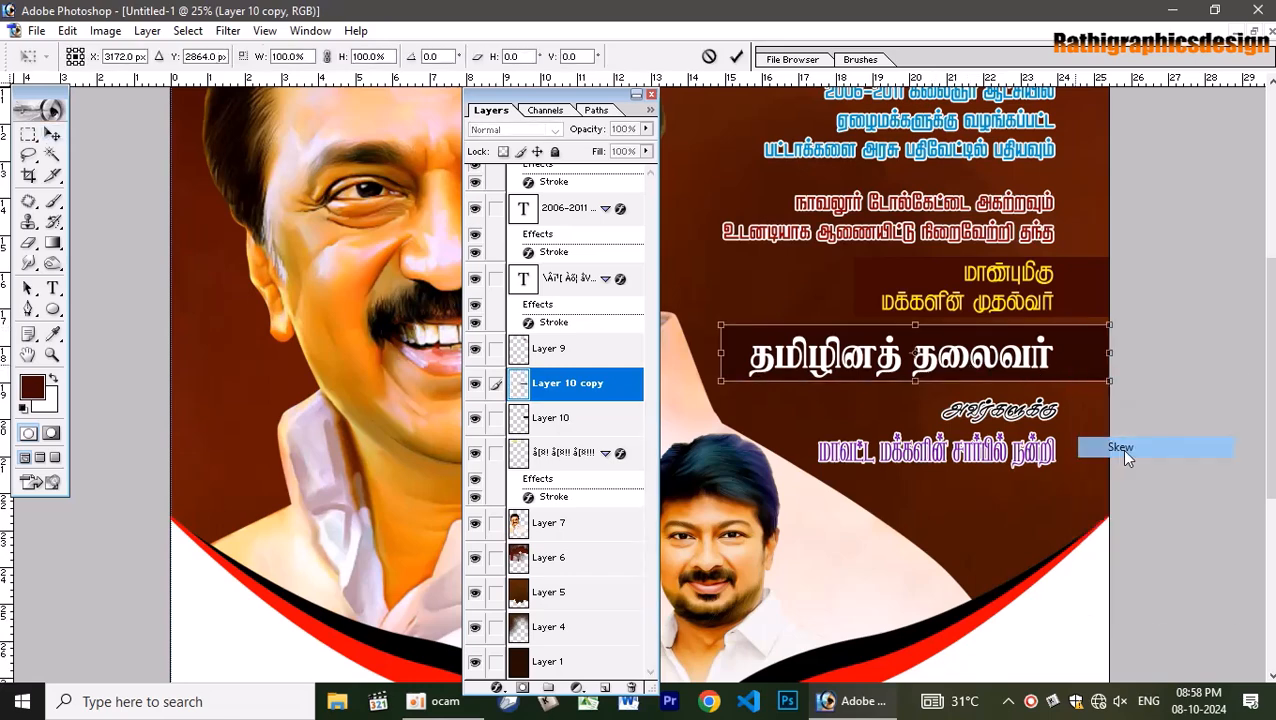
{"action": "left_click_drag", "start_coordinate": [720, 326], "coordinate": [699, 330]}
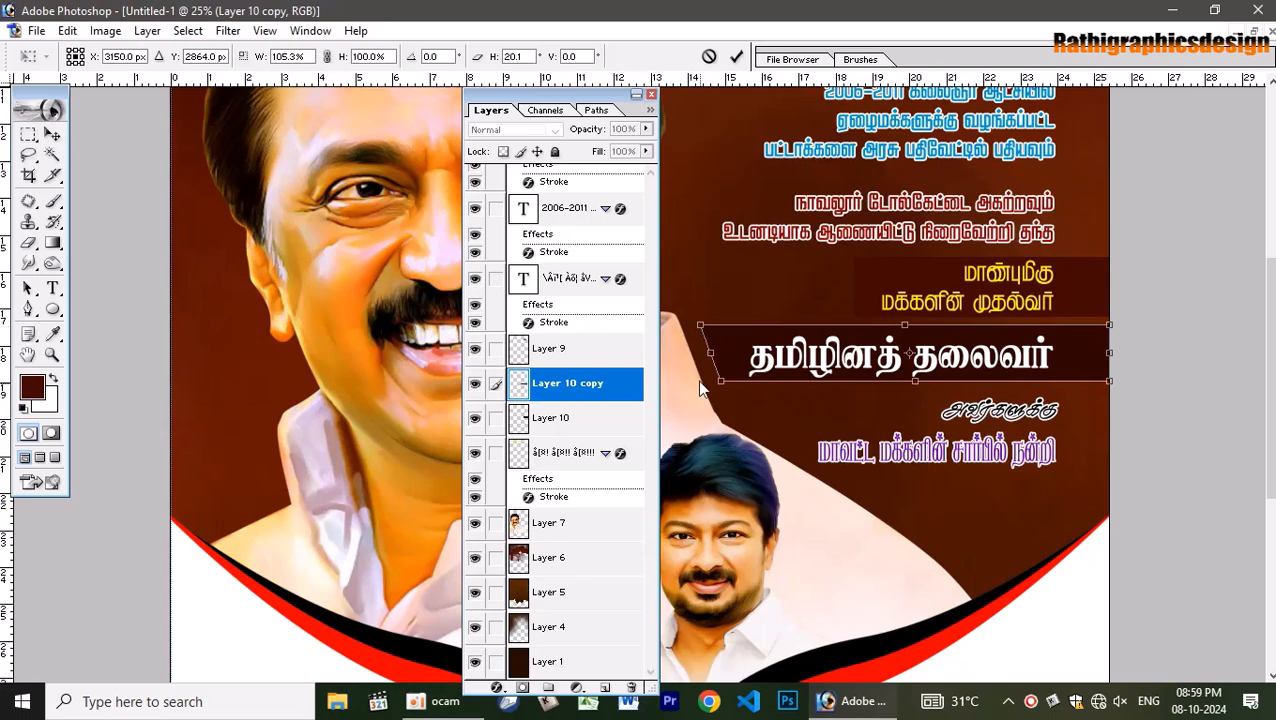
{"action": "key", "text": "Return"}
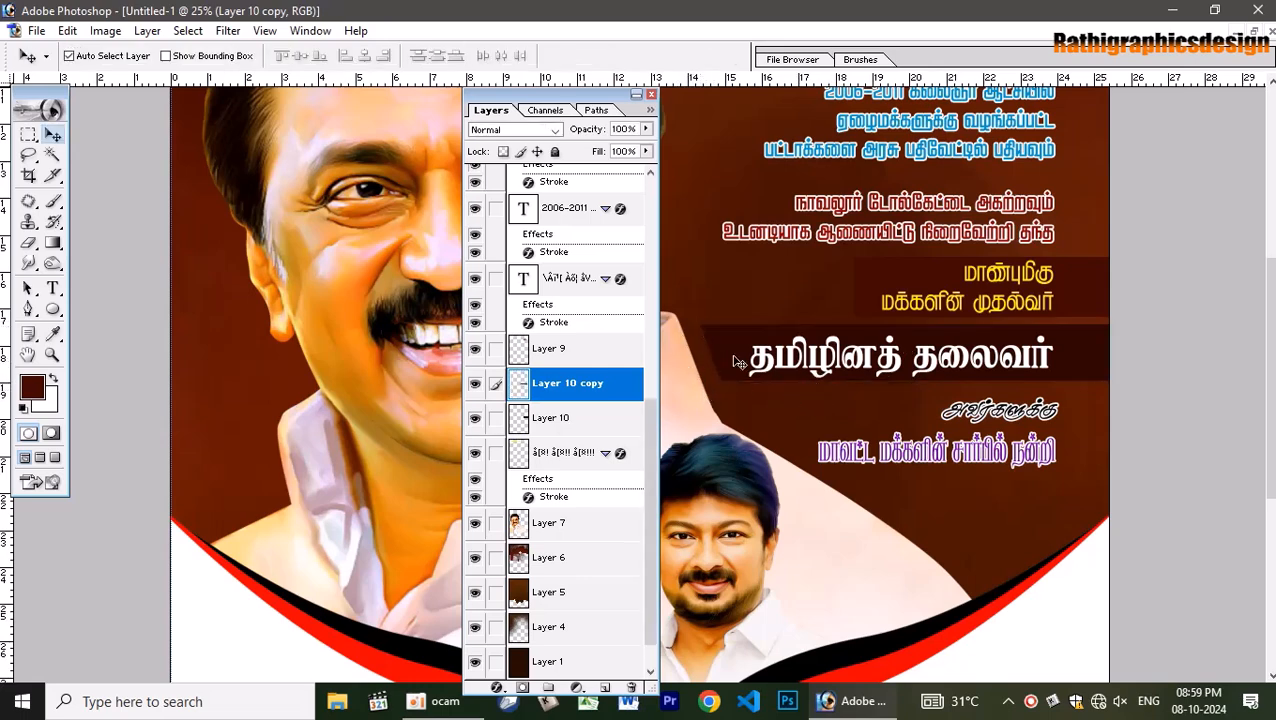
Activate Layer 10 and distort its top-left corner outward, slanting the left end of the strip behind the yellow text by about 31°.
{"action": "key", "text": "alt+bracketleft"}
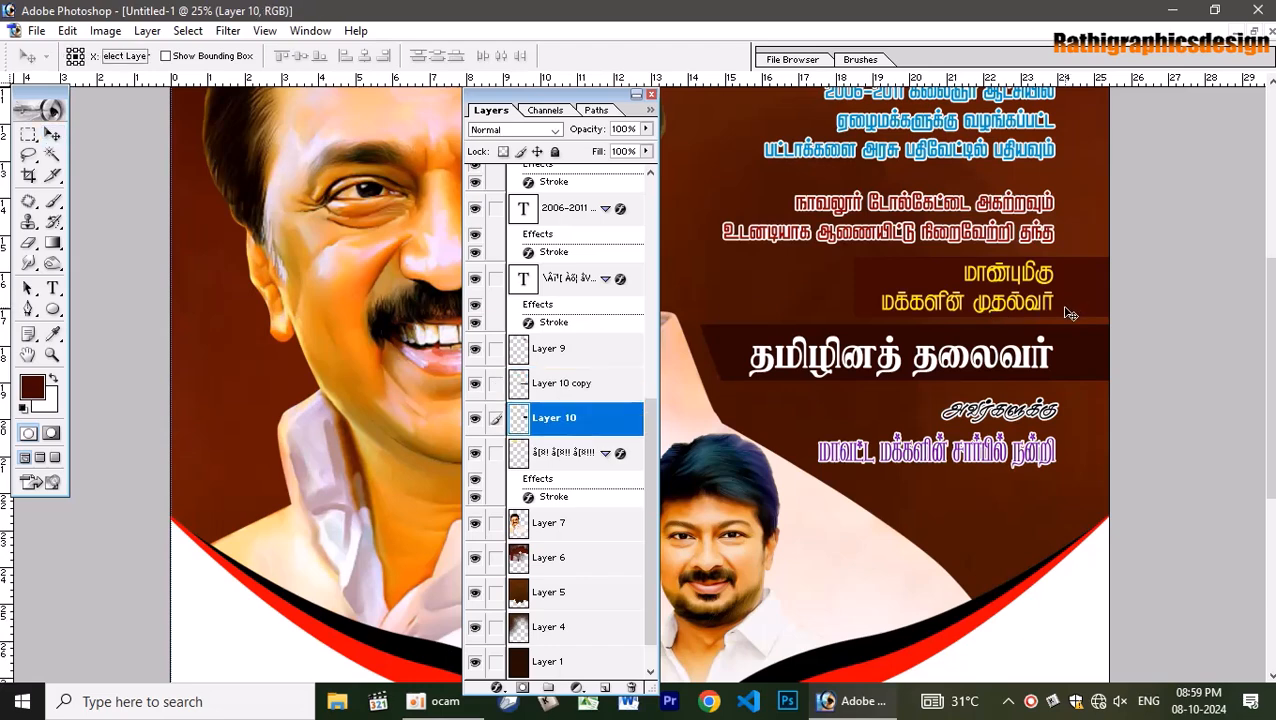
{"action": "key", "text": "ctrl+t"}
{"action": "right_click", "coordinate": [858, 262]}
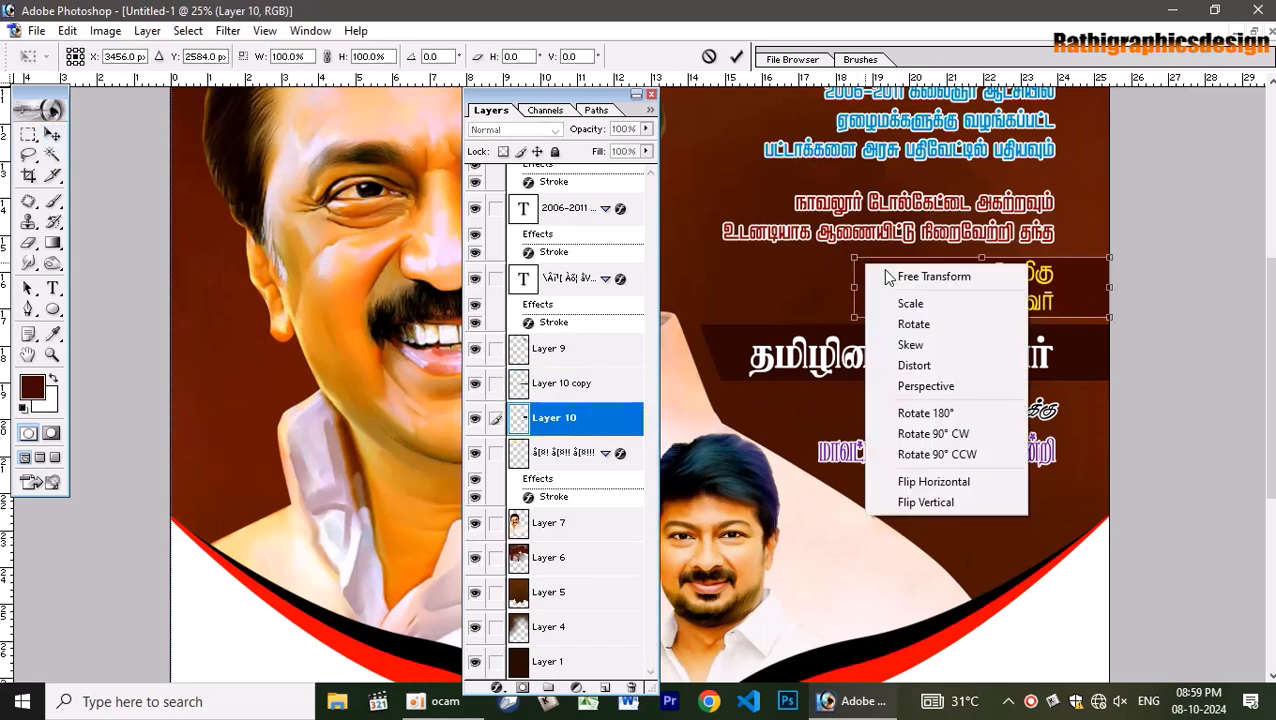
{"action": "left_click", "coordinate": [940, 363]}
{"action": "left_click_drag", "start_coordinate": [857, 264], "coordinate": [819, 261]}
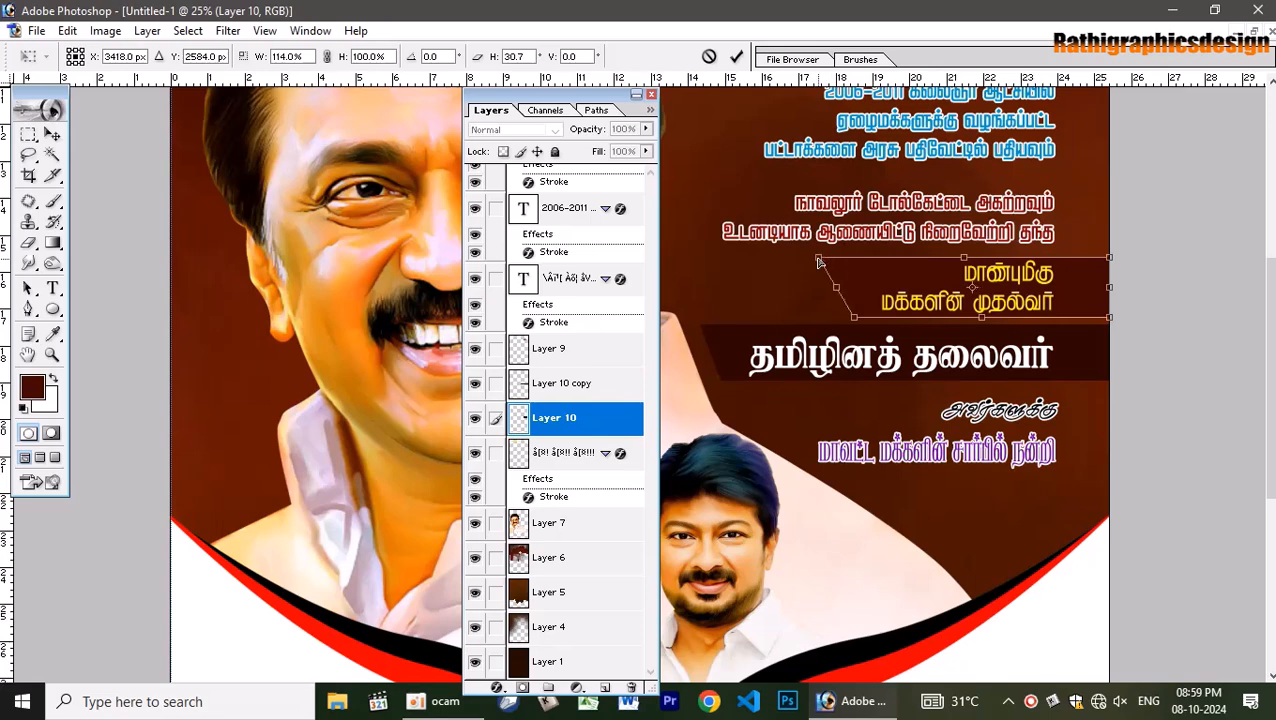
{"action": "key", "text": "Return"}
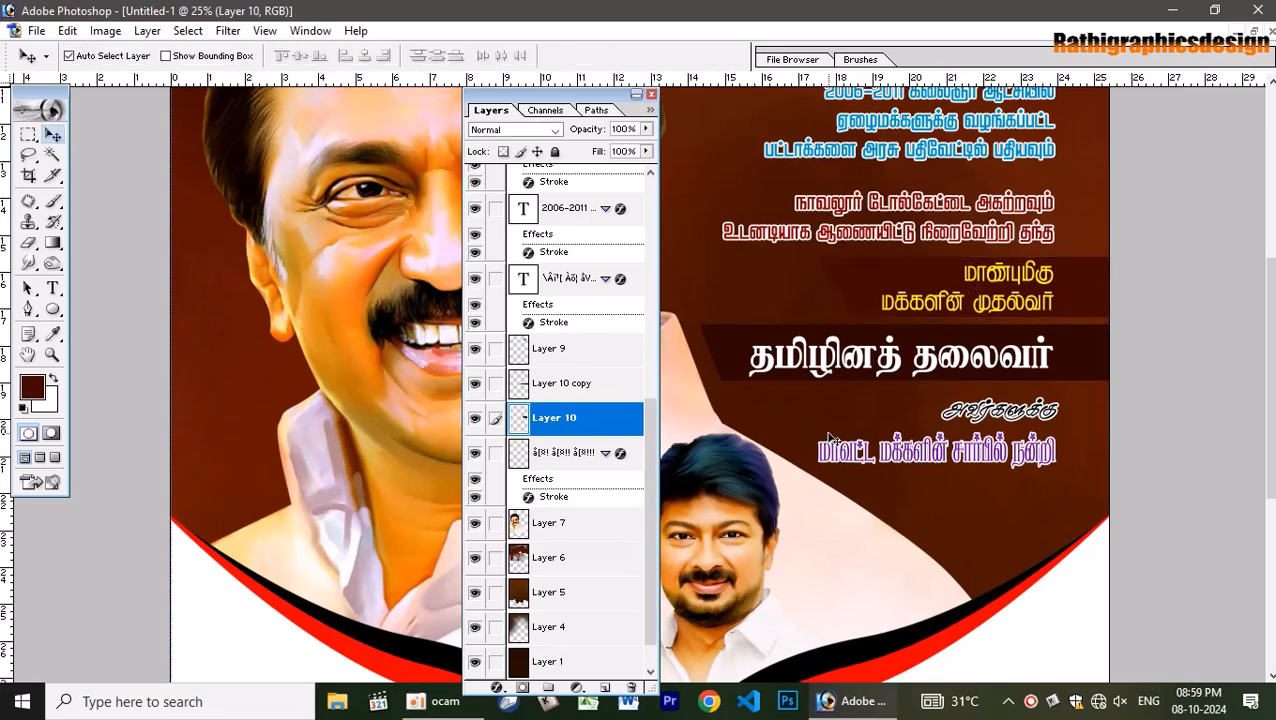
Select the background texture layer, Layer 6, and add a new empty layer directly above it.
{"action": "key", "text": "ctrl+minus"}
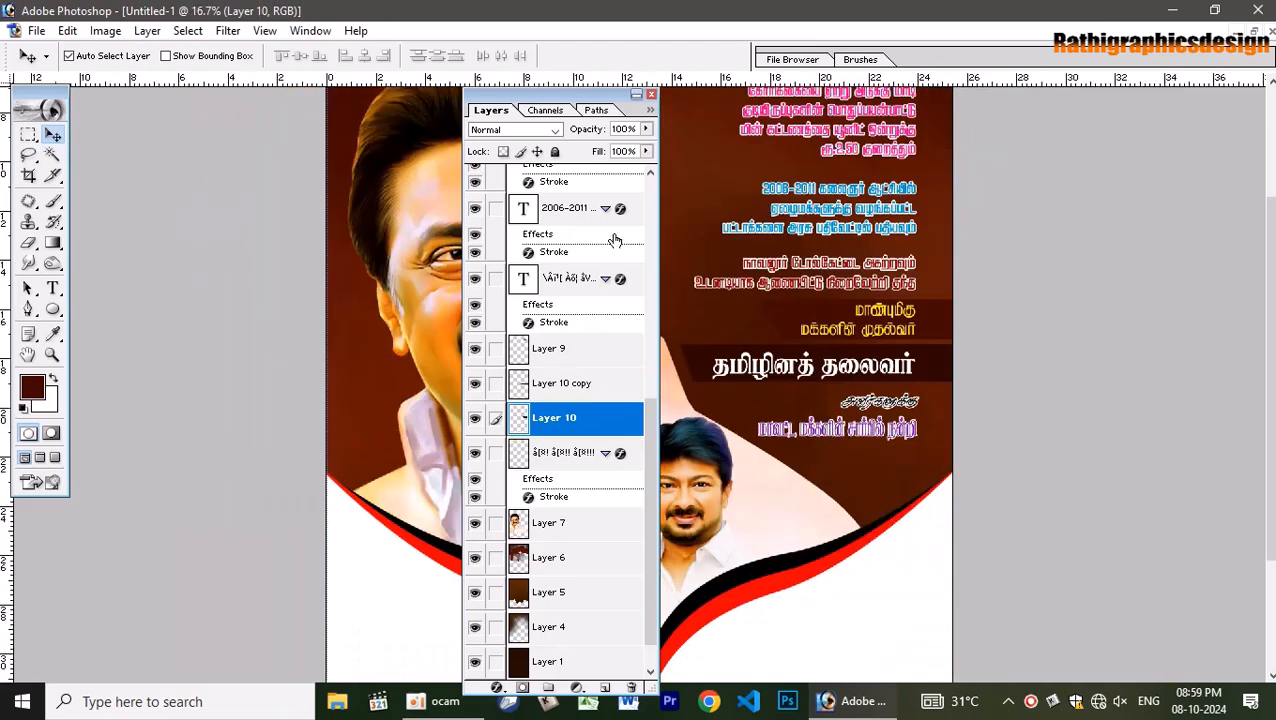
{"action": "left_click_drag", "start_coordinate": [1117, 141], "coordinate": [1116, 140]}
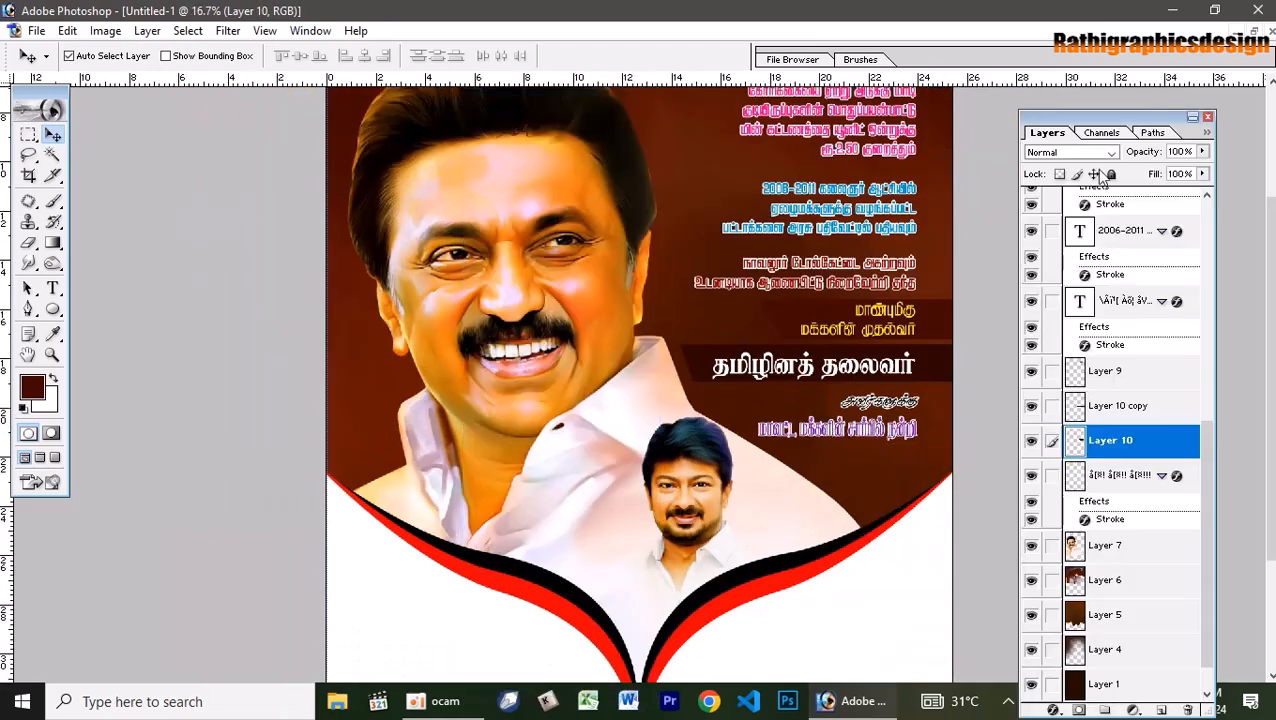
{"action": "key", "text": "ctrl+minus"}
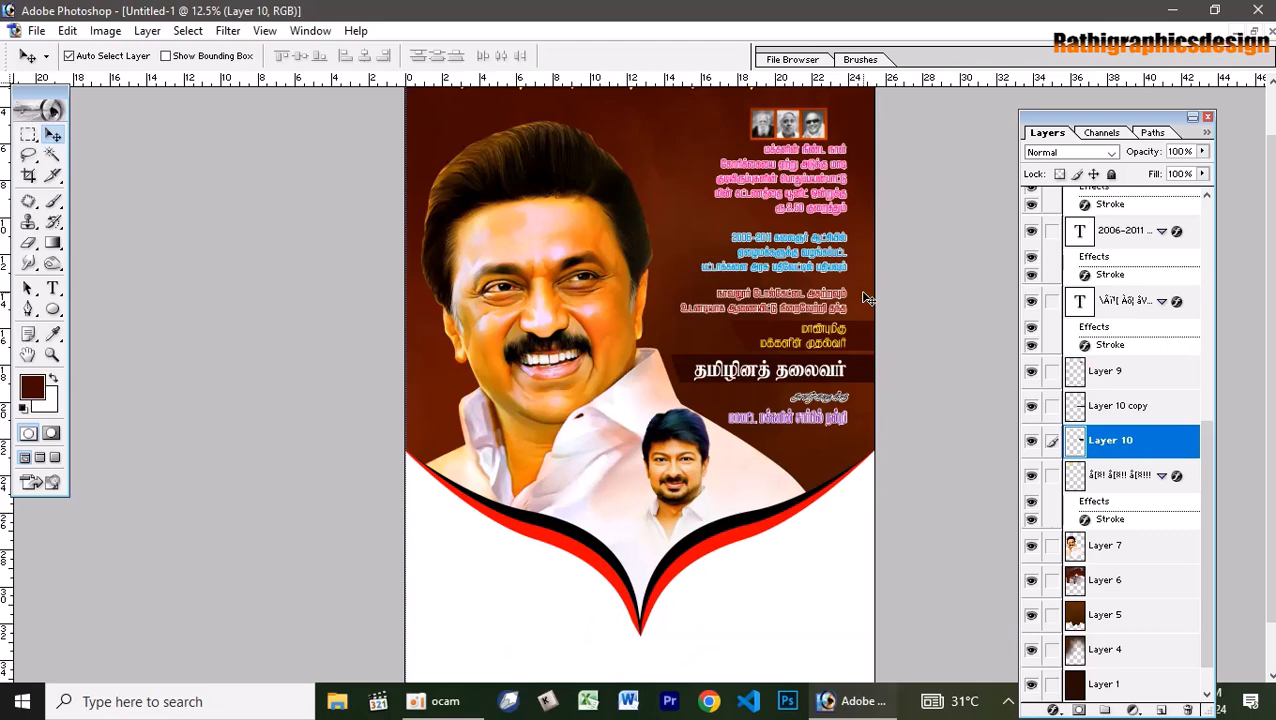
{"action": "key", "text": "ctrl+0"}
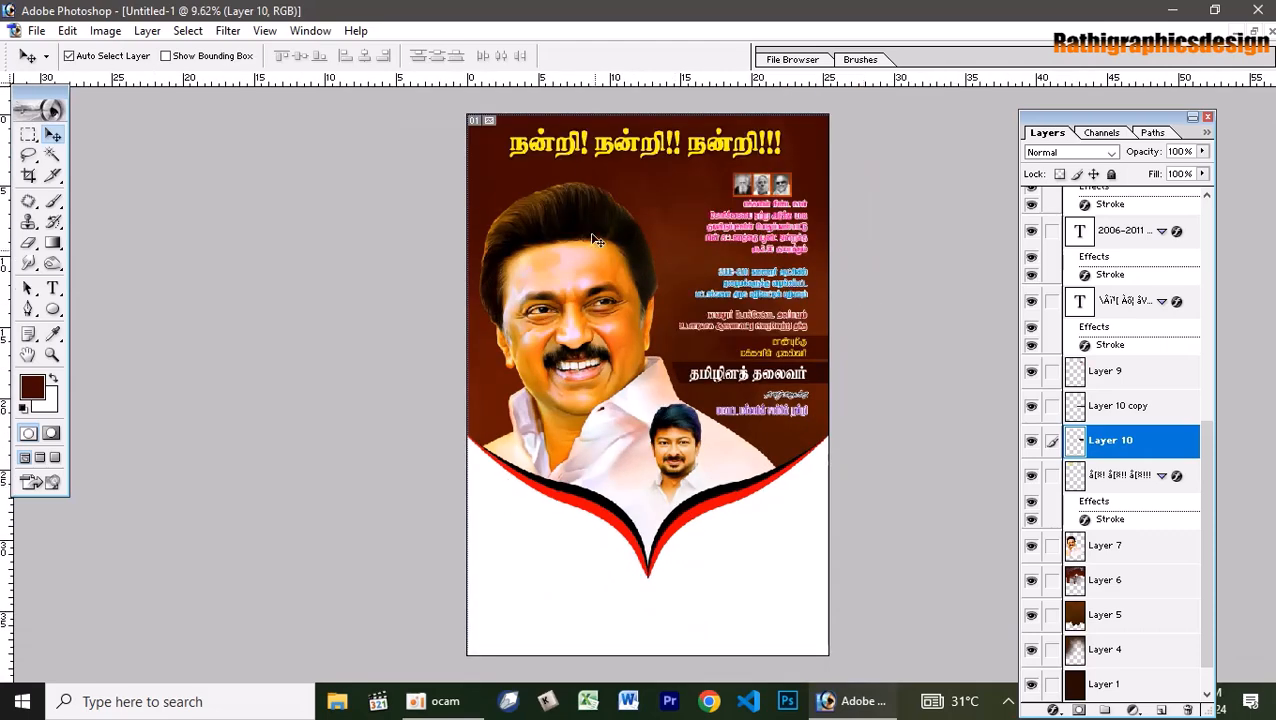
{"action": "left_click", "coordinate": [648, 183]}
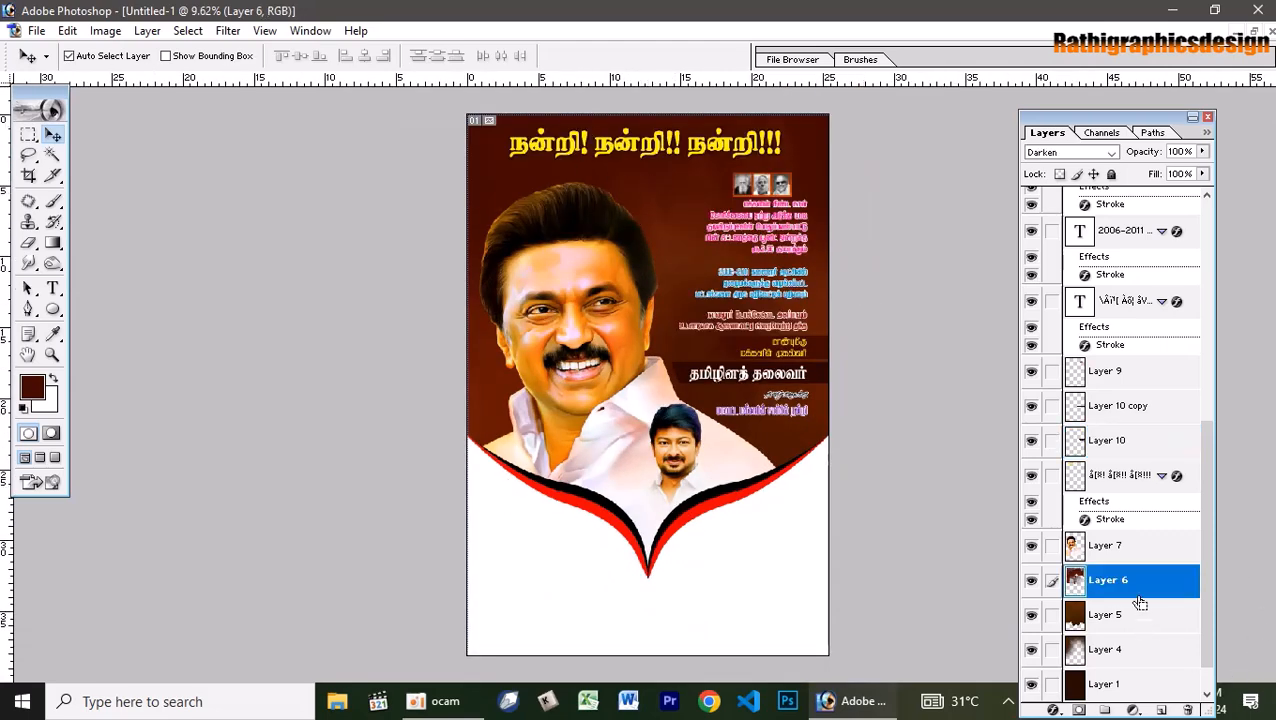
{"action": "key", "text": "ctrl+shift+n"}
{"action": "key", "text": "Return"}
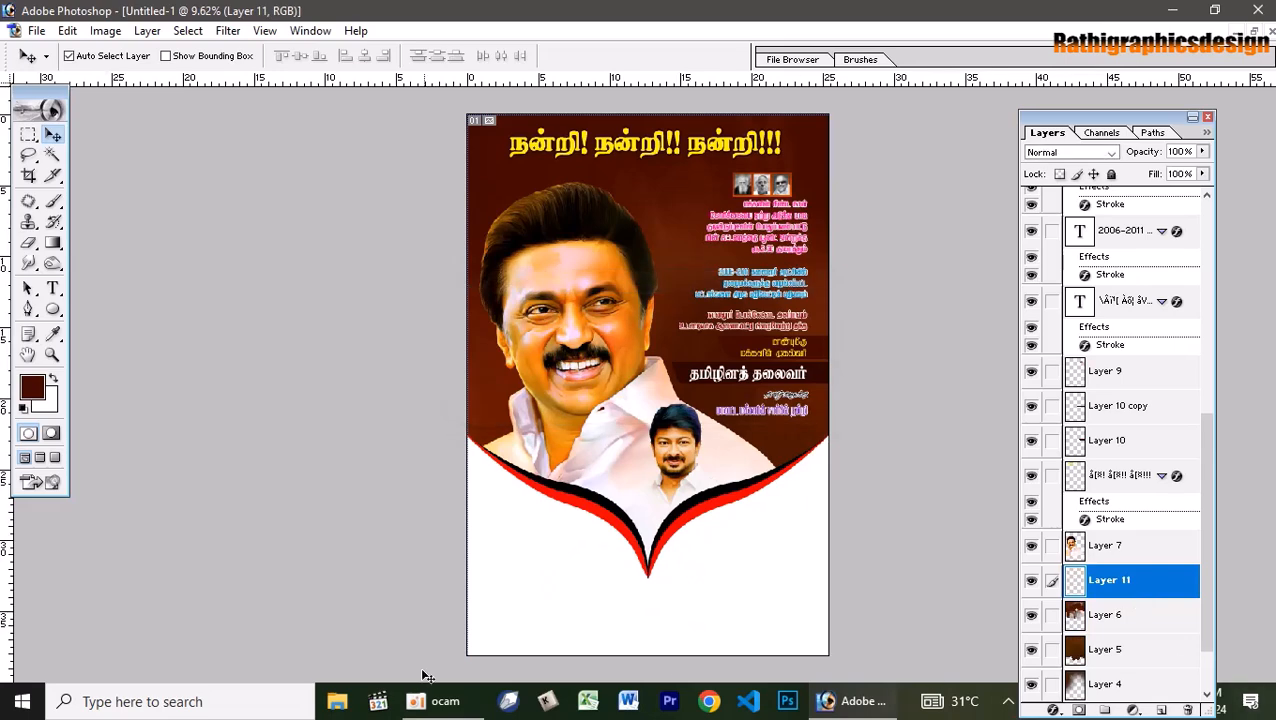
Set the foreground colour to a darker shade of maroon.
{"action": "left_click", "coordinate": [36, 387]}
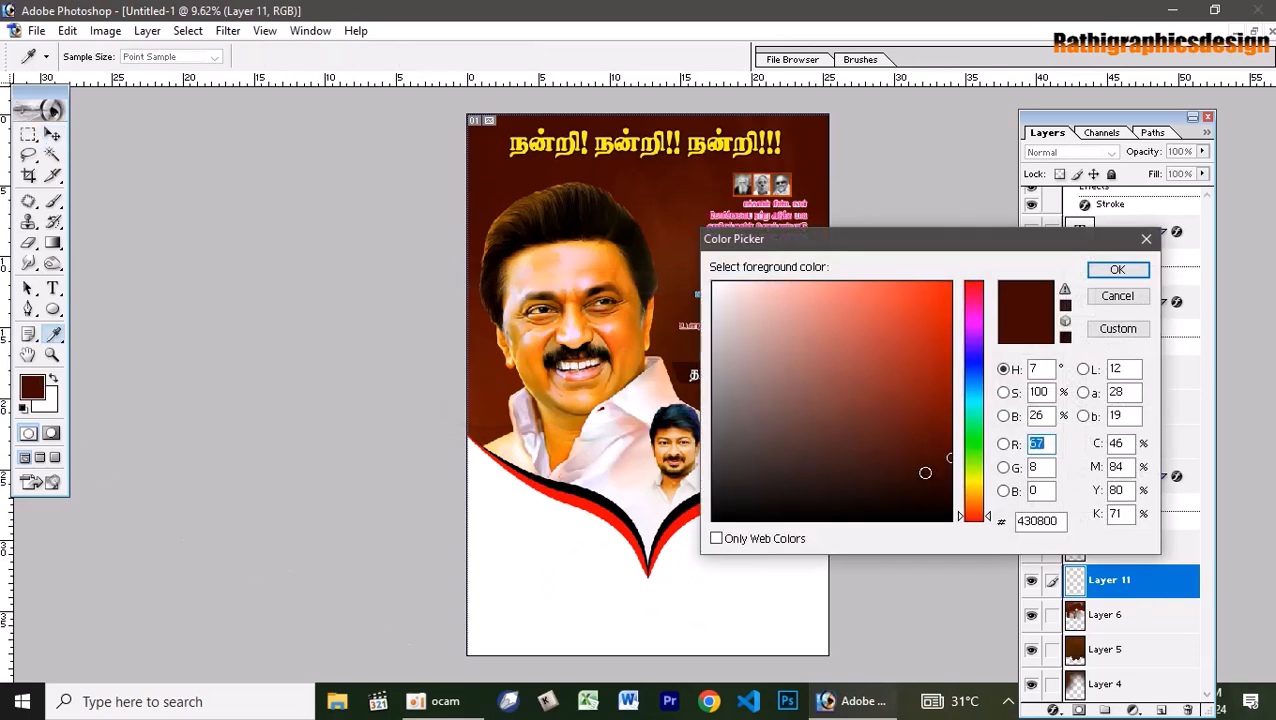
{"action": "left_click_drag", "start_coordinate": [926, 470], "coordinate": [947, 482]}
{"action": "left_click", "coordinate": [1117, 269]}
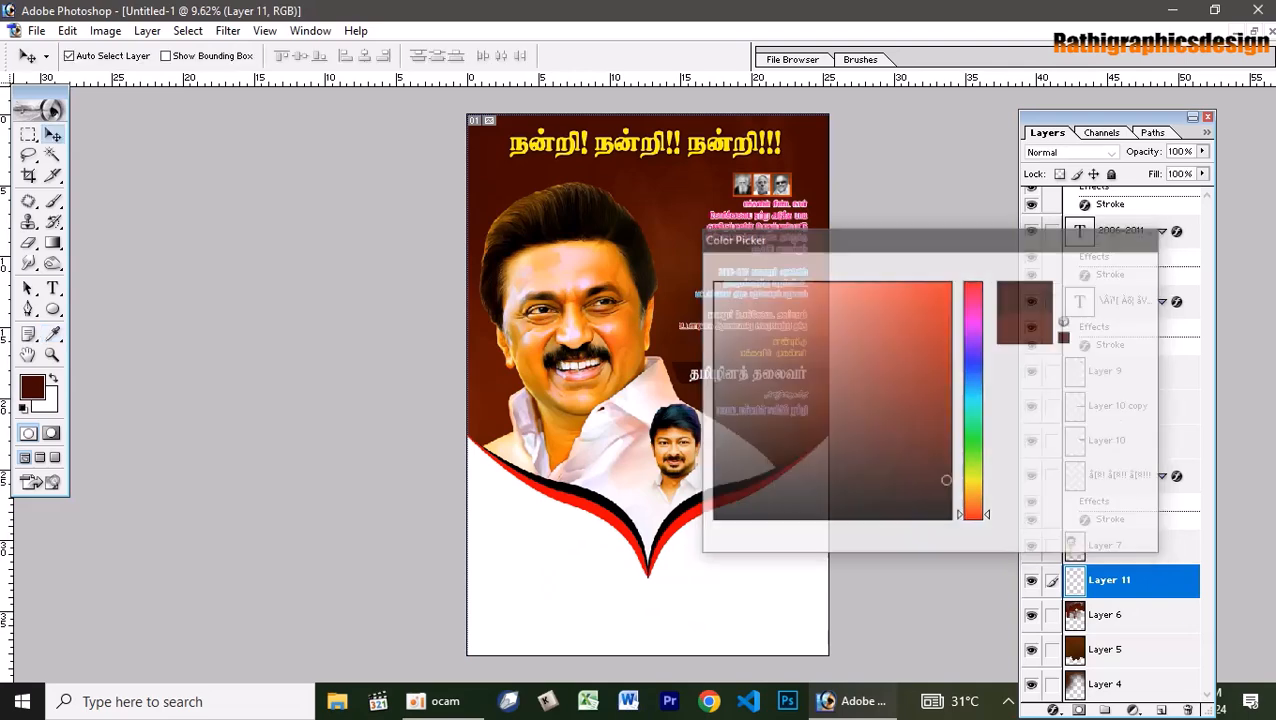
Set up the Smudge tool with a textured 20 px brush tip, enlarge the tip, and raise the strength to 100%.
{"action": "left_click", "coordinate": [29, 243]}
{"action": "left_click", "coordinate": [29, 262]}
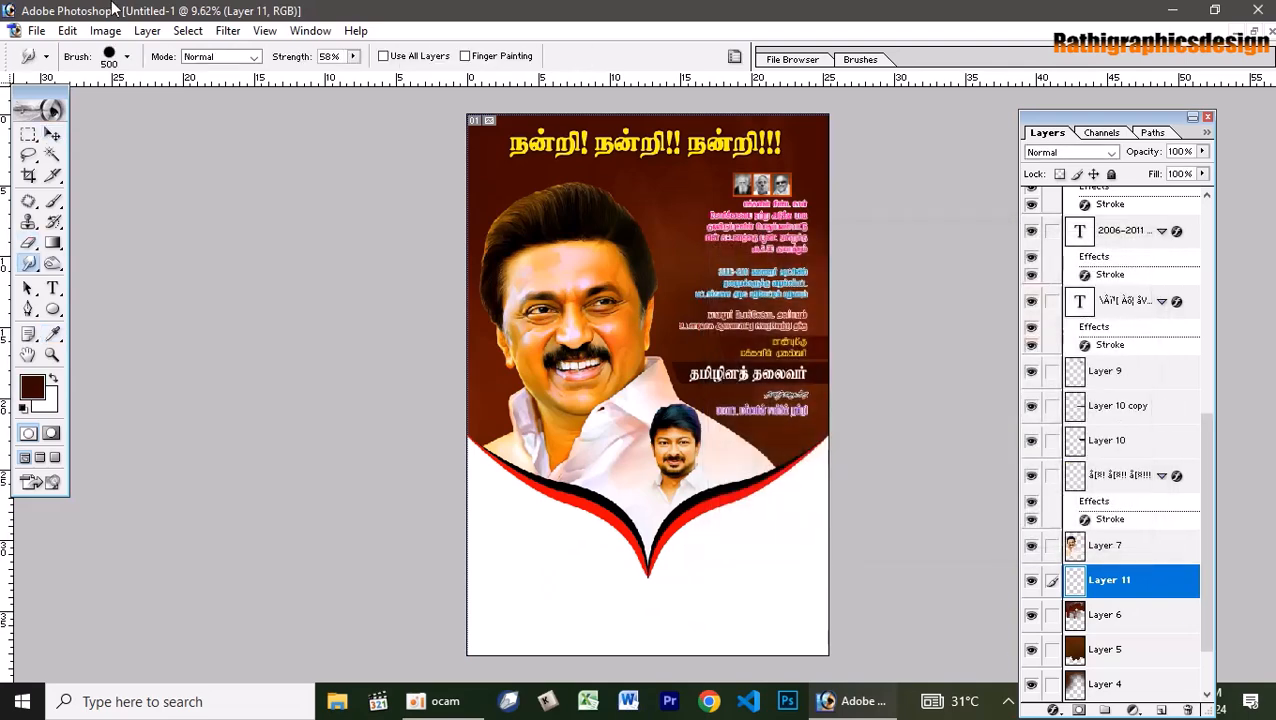
{"action": "left_click", "coordinate": [128, 59]}
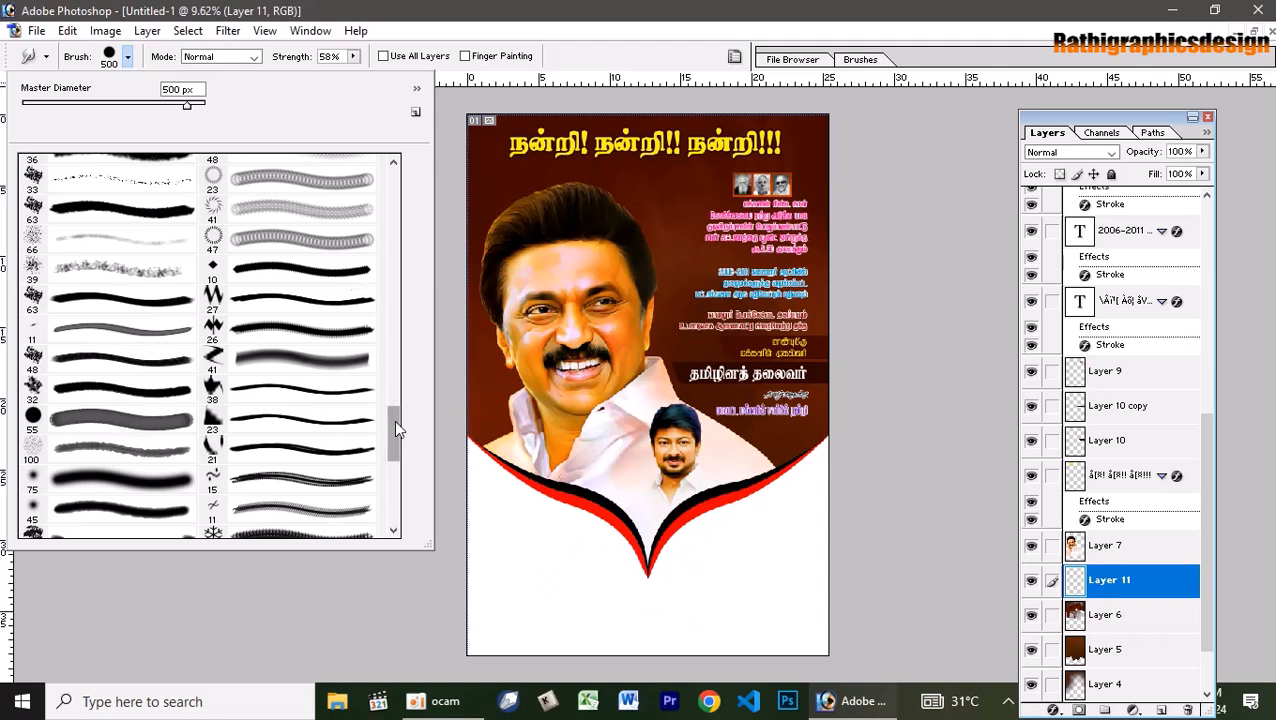
{"action": "left_click_drag", "start_coordinate": [394, 428], "coordinate": [403, 480]}
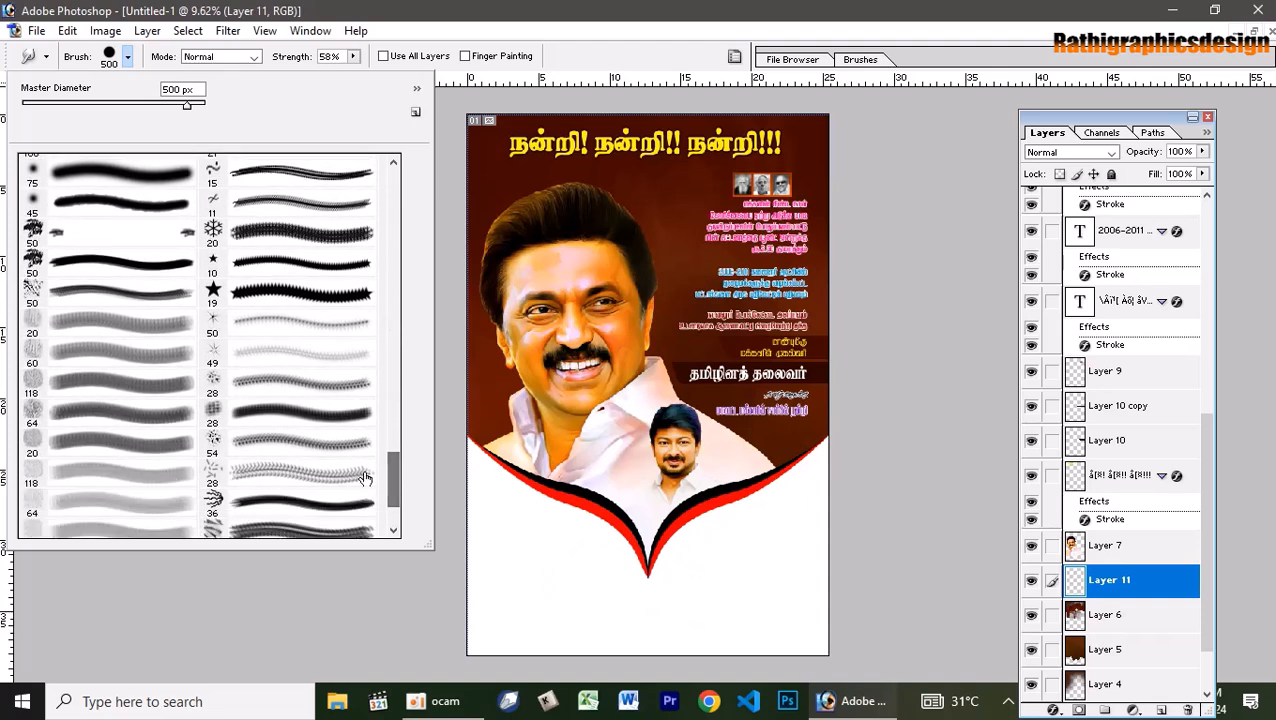
{"action": "left_click", "coordinate": [63, 441]}
{"action": "left_click", "coordinate": [130, 562]}
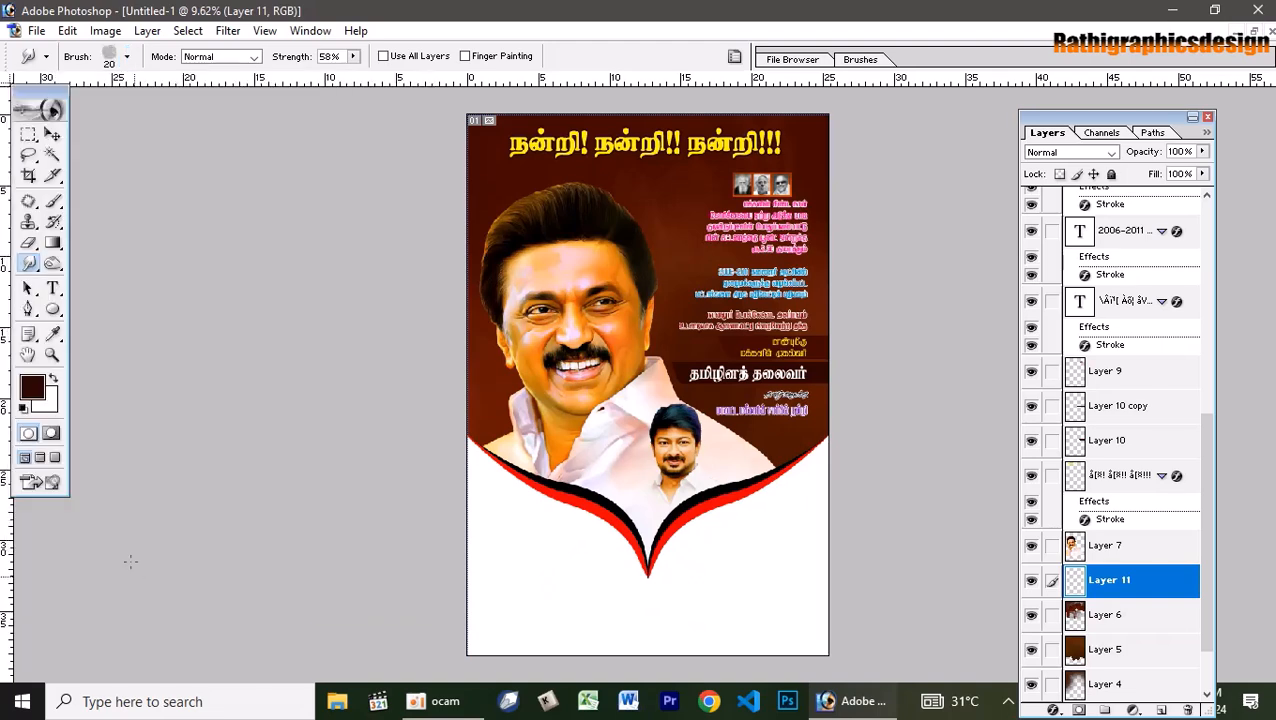
{"action": "left_click", "coordinate": [734, 58]}
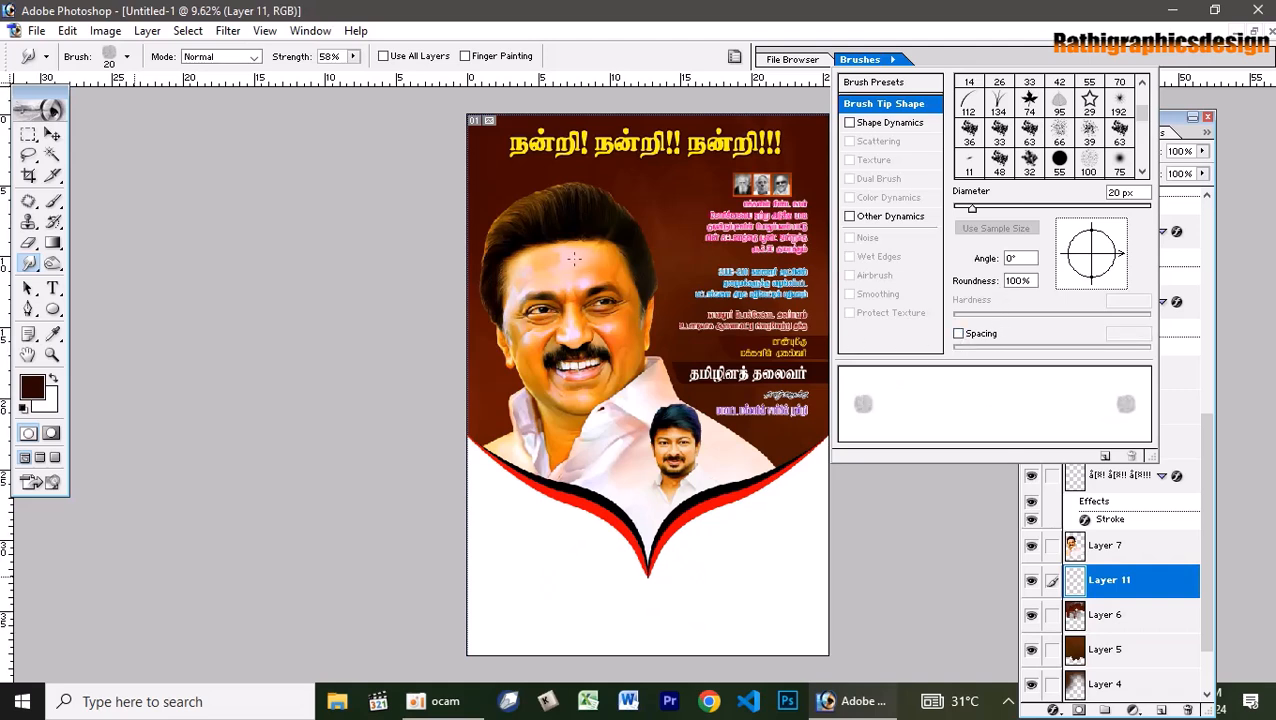
{"action": "key", "text": "bracketright"}
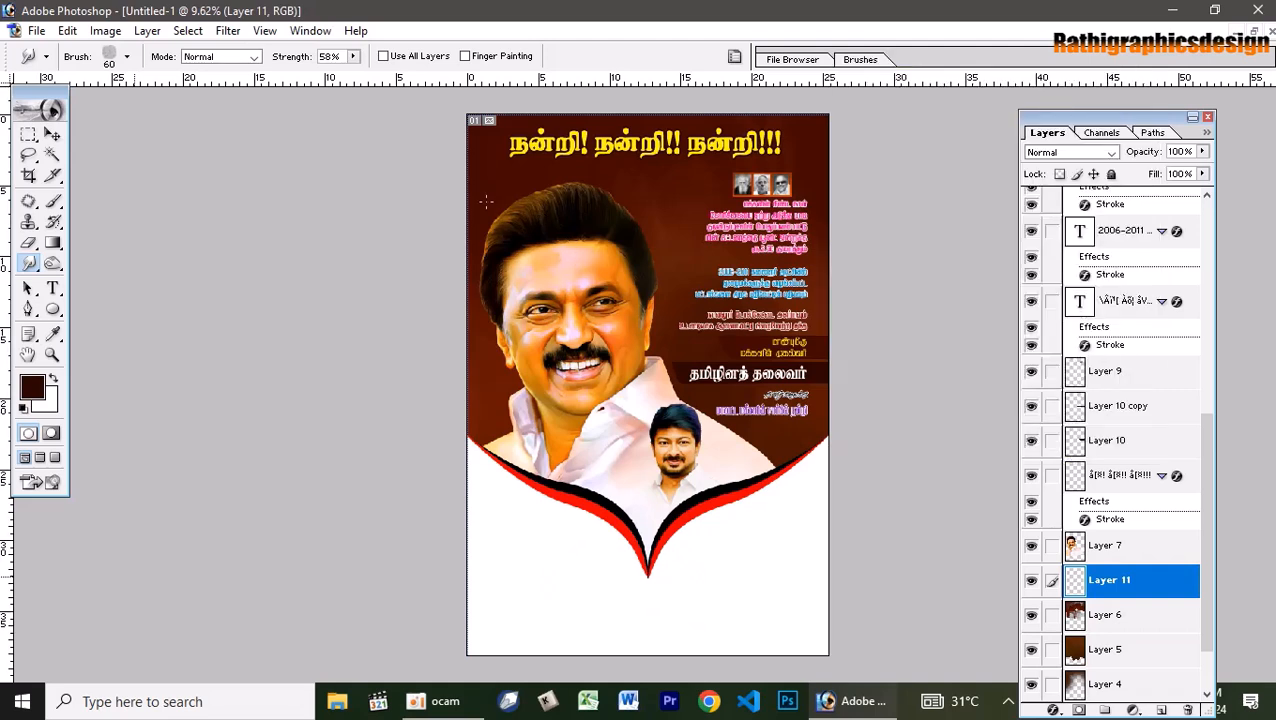
{"action": "key", "text": "bracketright"}
{"action": "left_click_drag", "start_coordinate": [352, 58], "coordinate": [382, 85]}
Paint the background on Layer 11 with a soft 2500 px dark maroon brush and smudge it with the textured tip at 600 and 400 px.
{"action": "key", "text": "b"}
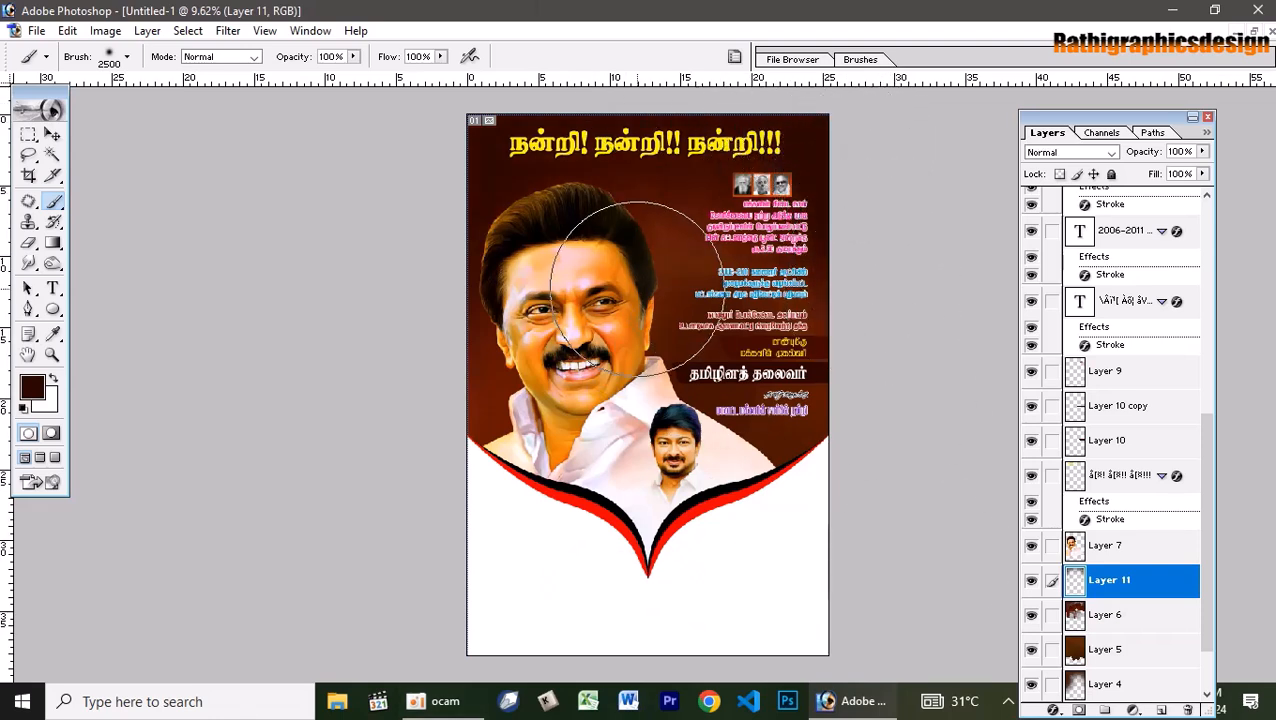
{"action": "key", "text": "r"}
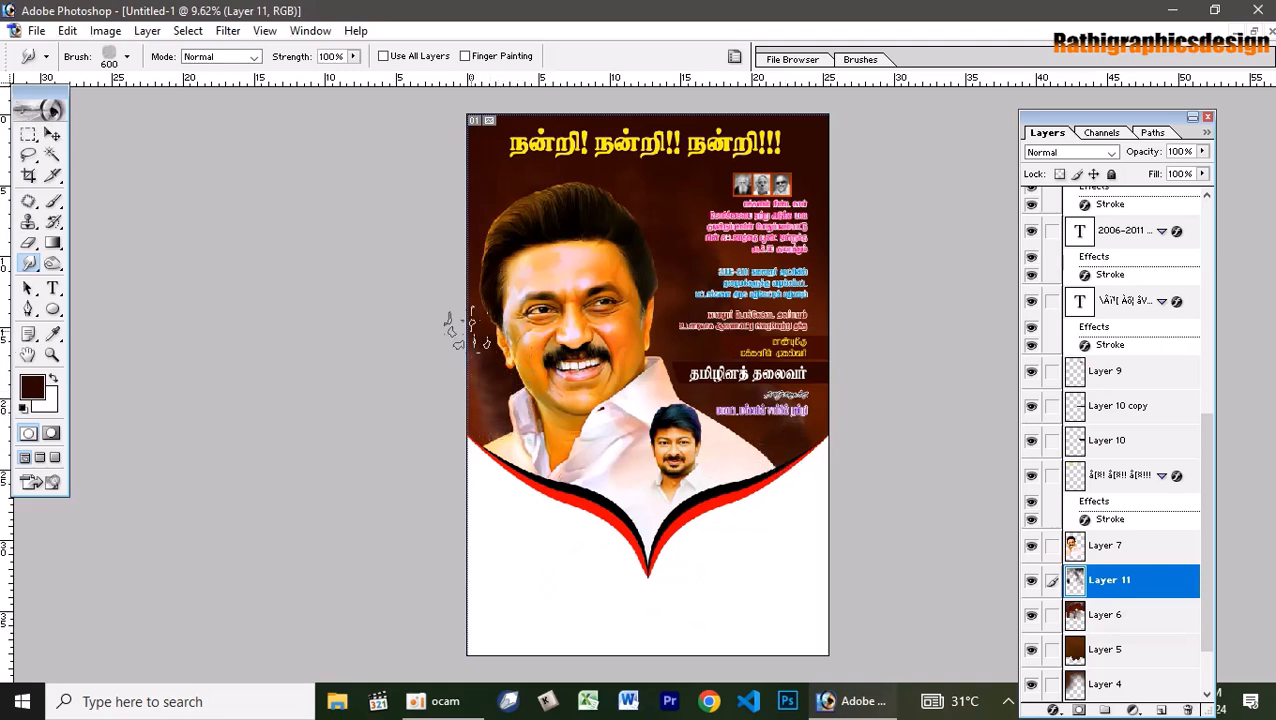
{"action": "key", "text": "bracketleft"}
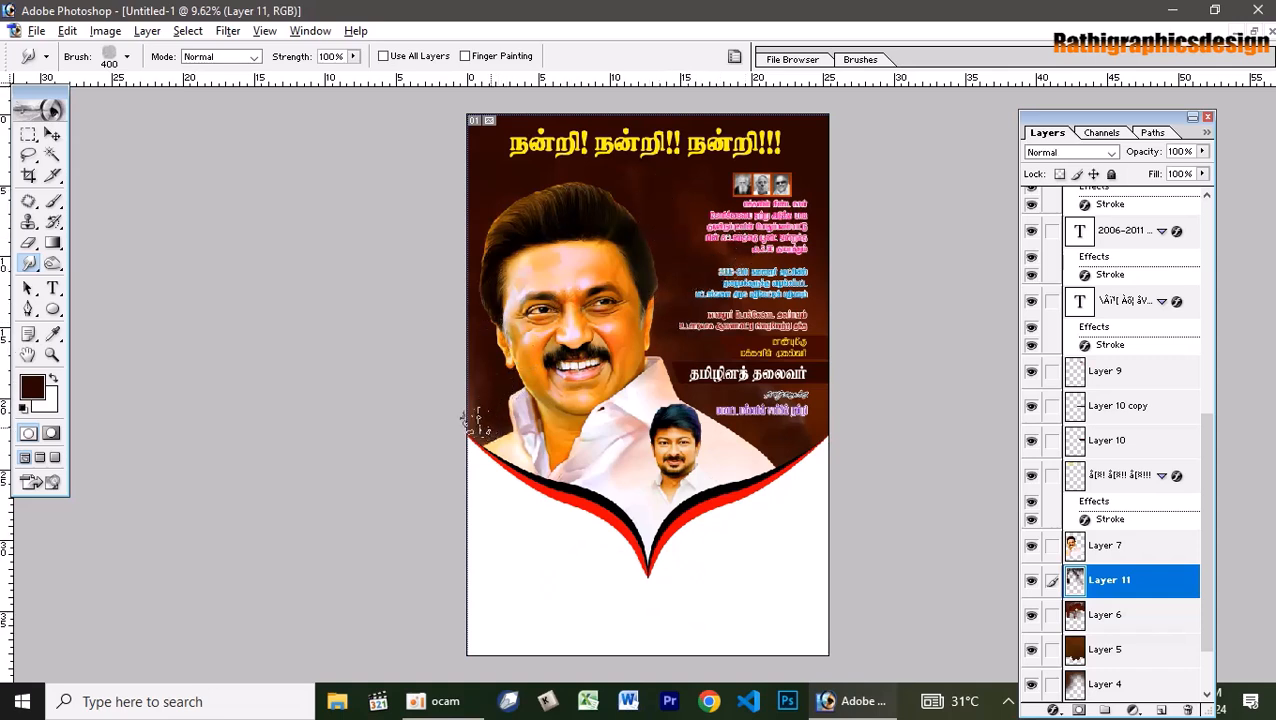
Try out blending modes on the smudged maroon layer and set it to Difference.
{"action": "left_click", "coordinate": [1095, 152]}
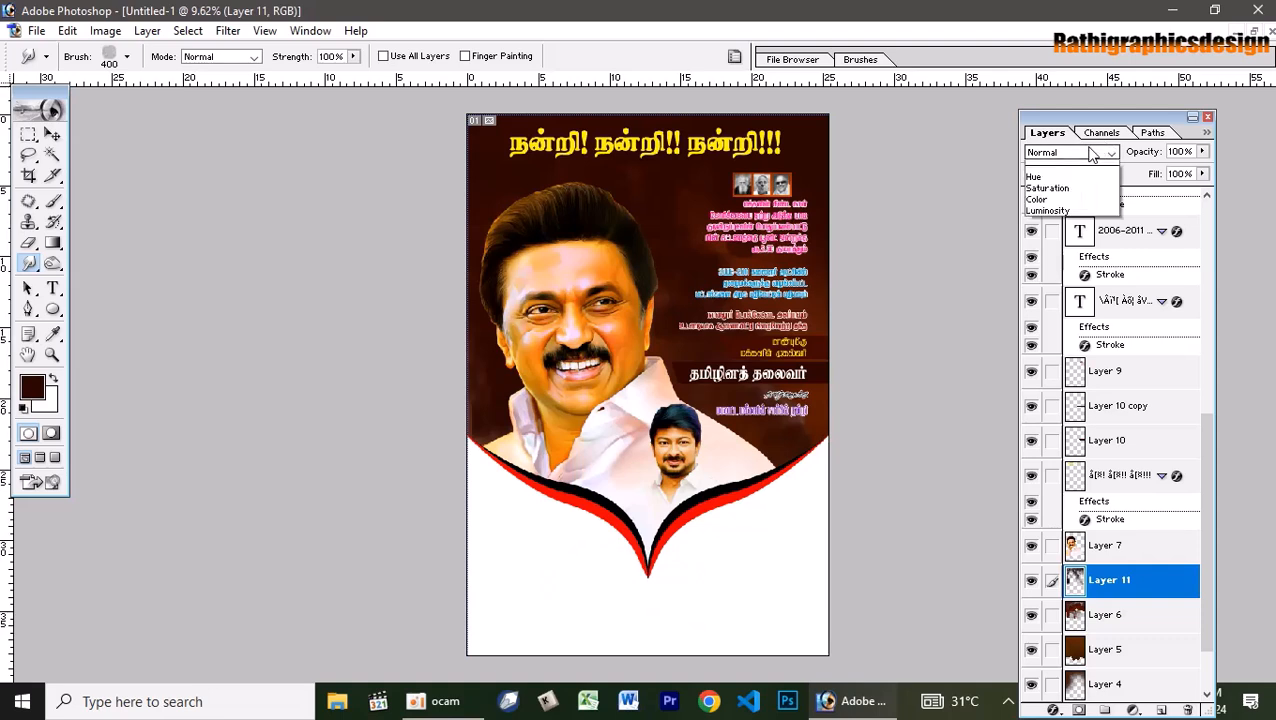
{"action": "left_click", "coordinate": [1090, 152]}
{"action": "key", "text": "Down"}
{"action": "key", "text": "Down"}
{"action": "key", "text": "Down"}
{"action": "key", "text": "Down"}
{"action": "key", "text": "Down"}
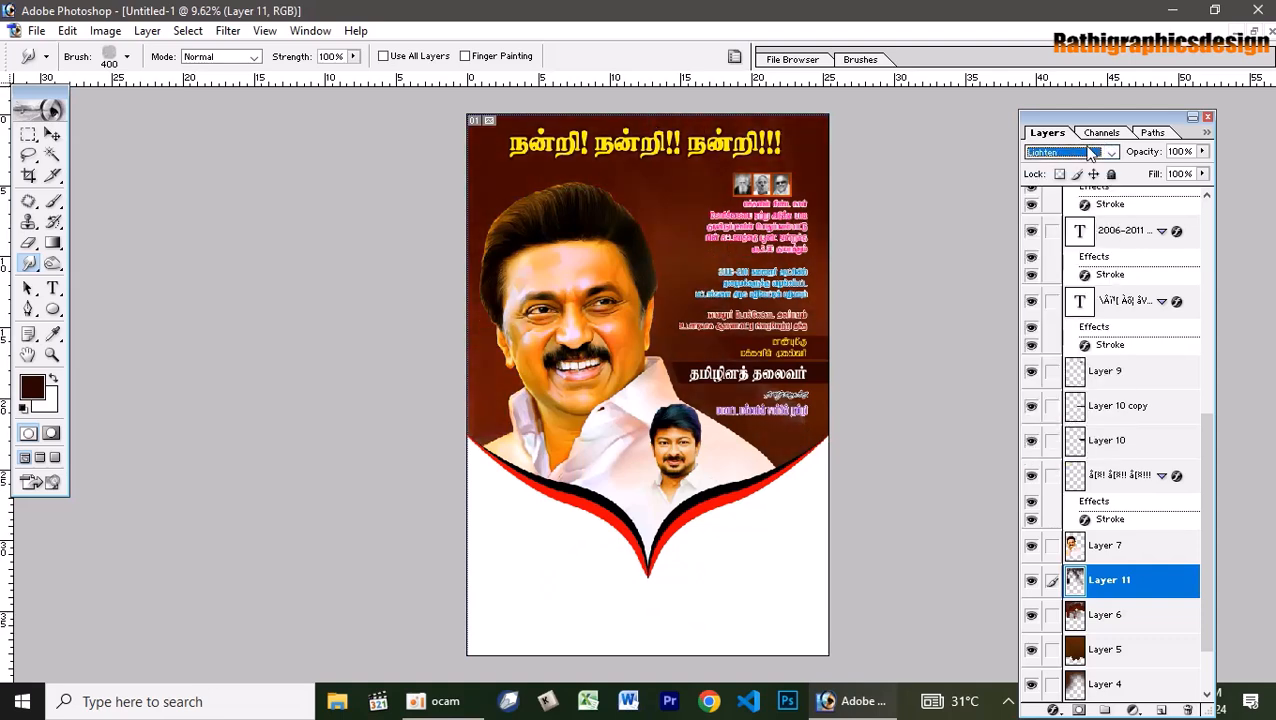
{"action": "key", "text": "Down"}
{"action": "key", "text": "Down"}
{"action": "key", "text": "Down"}
{"action": "key", "text": "Down"}
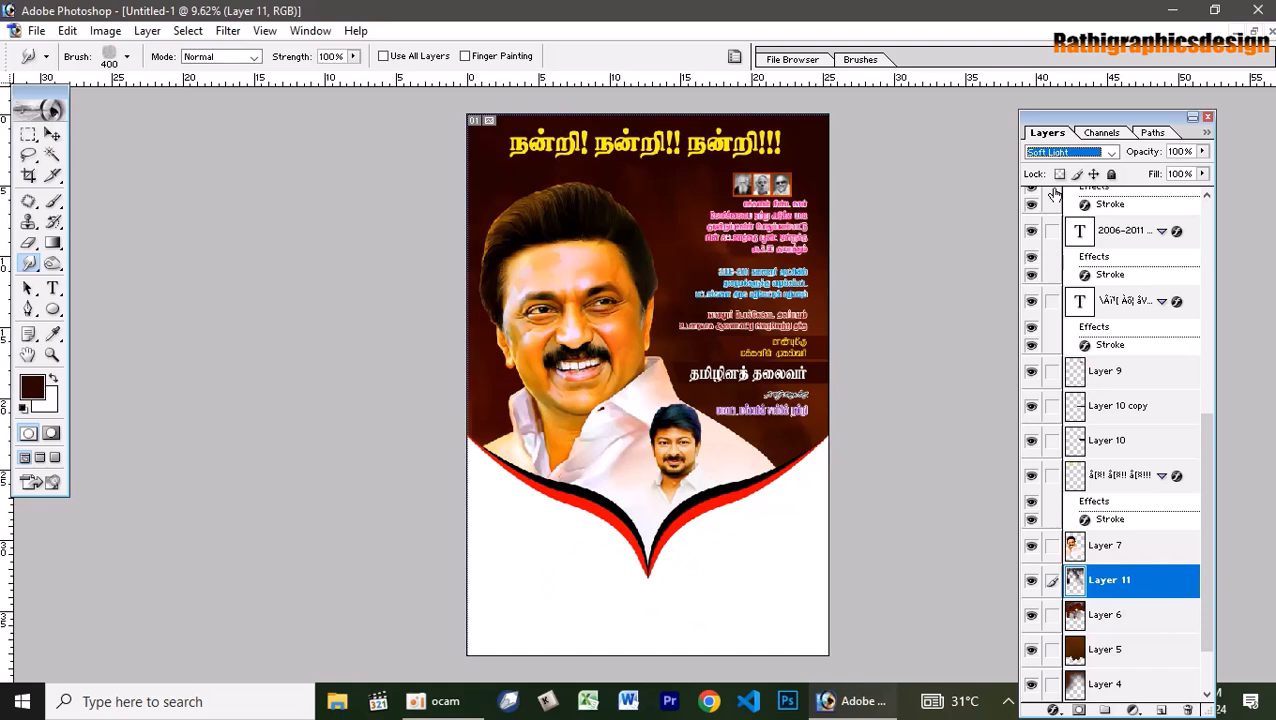
{"action": "key", "text": "Down"}
{"action": "key", "text": "Down"}
{"action": "key", "text": "Down"}
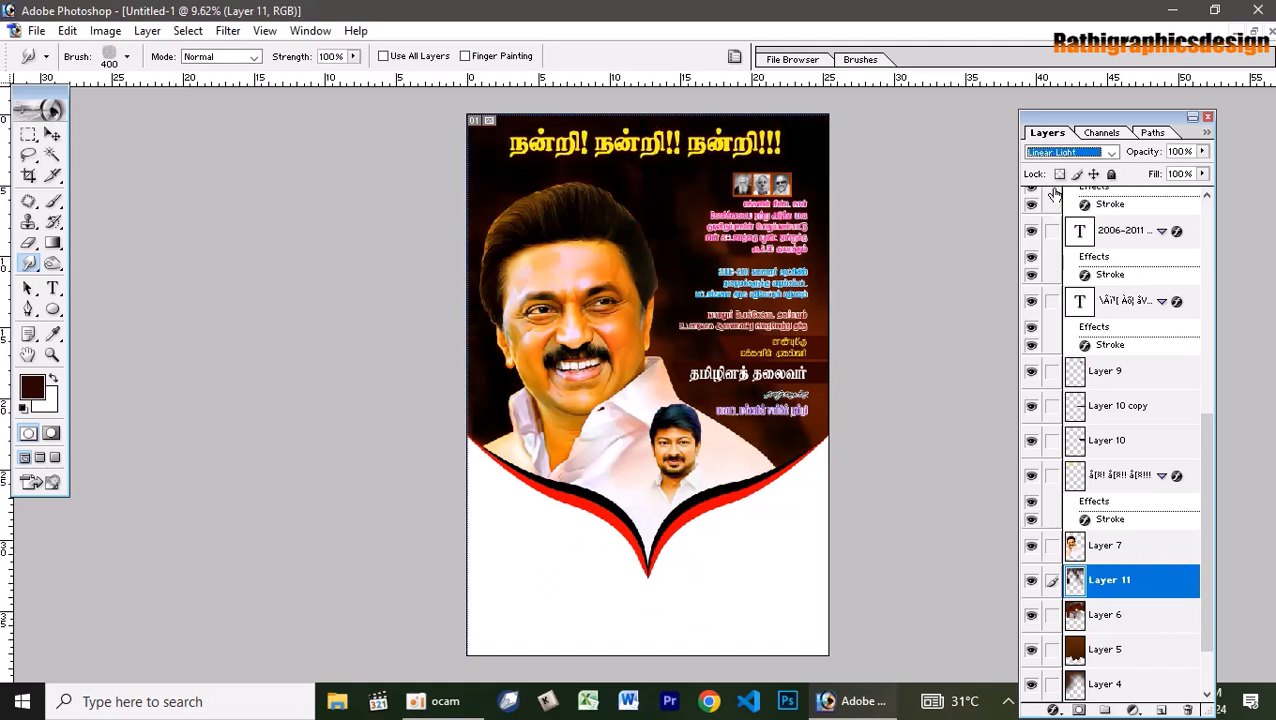
{"action": "key", "text": "Down"}
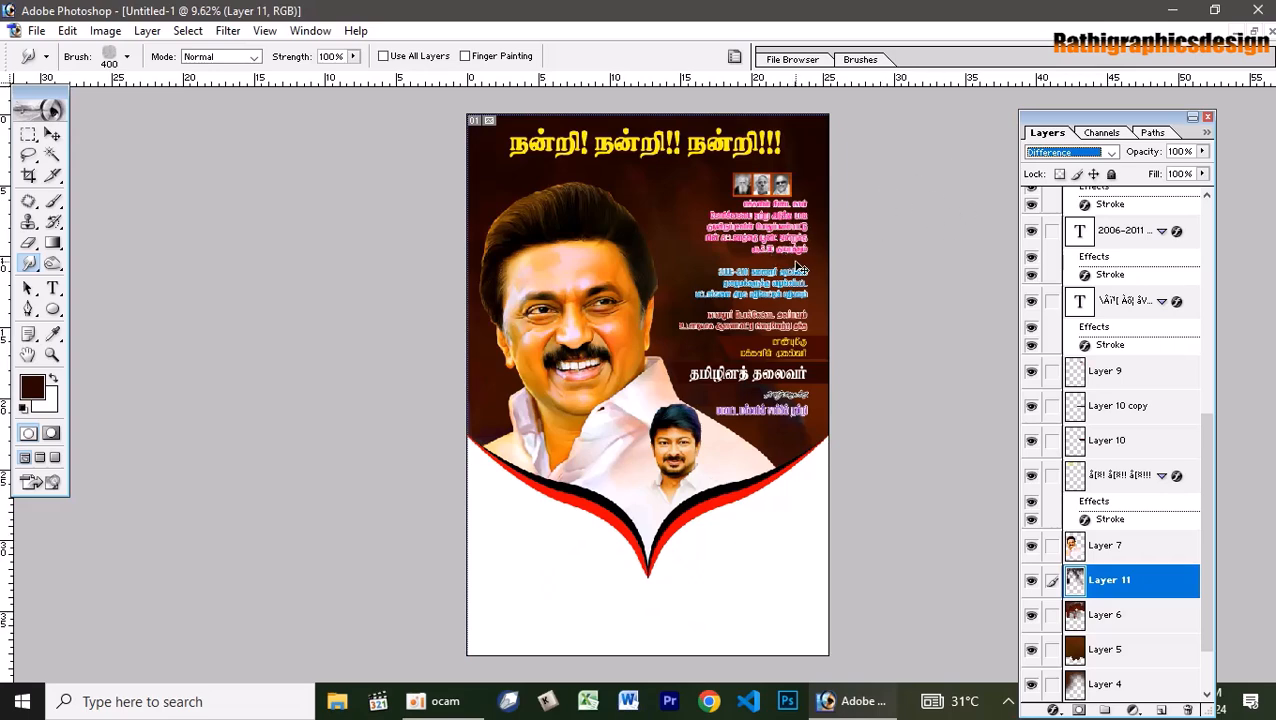
Add a new layer above Layer 11 and paint a soft white glow behind the text lines with the 2500 px brush.
{"action": "key", "text": "ctrl+shift+n"}
{"action": "key", "text": "Return"}
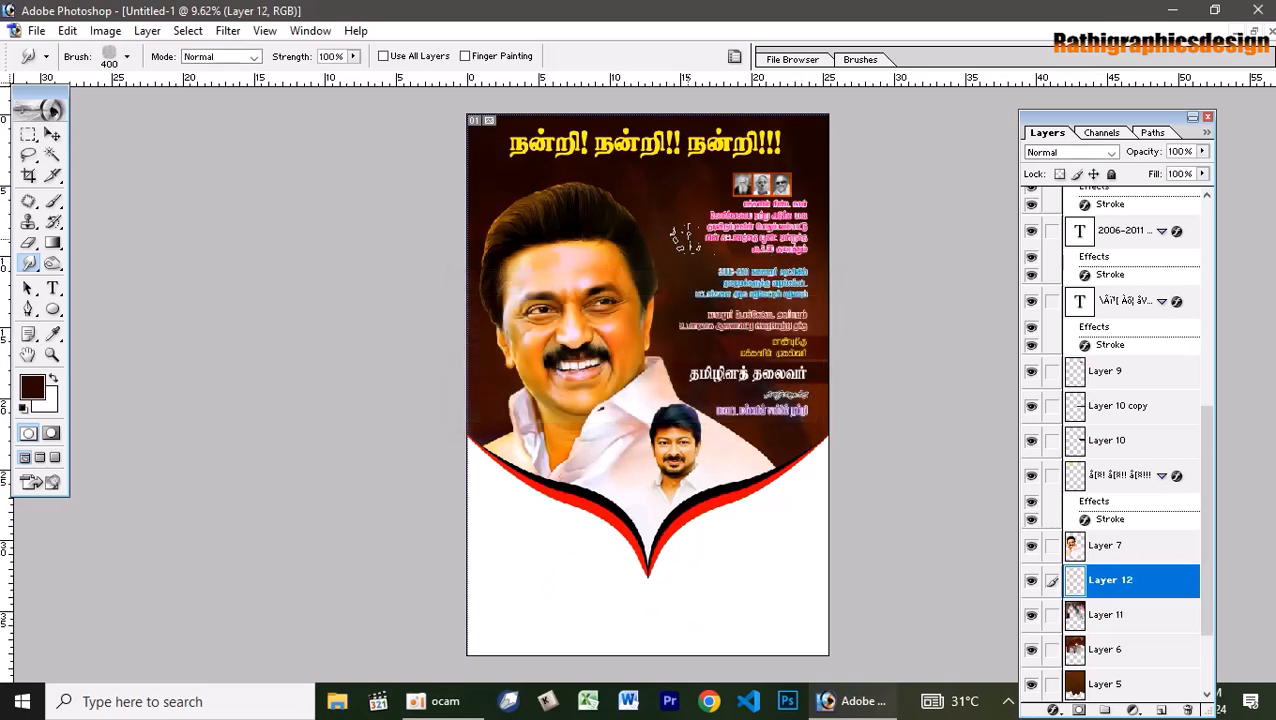
{"action": "key", "text": "b"}
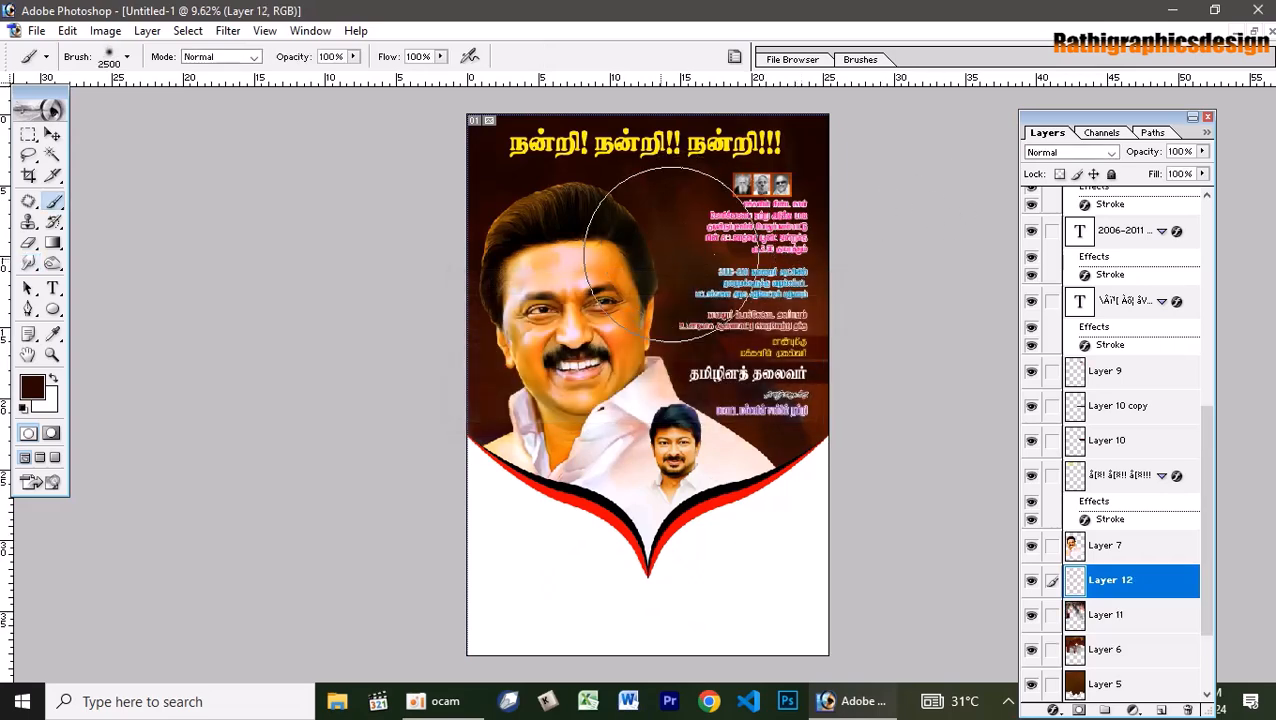
{"action": "left_click", "coordinate": [32, 387]}
{"action": "left_click", "coordinate": [1119, 293]}
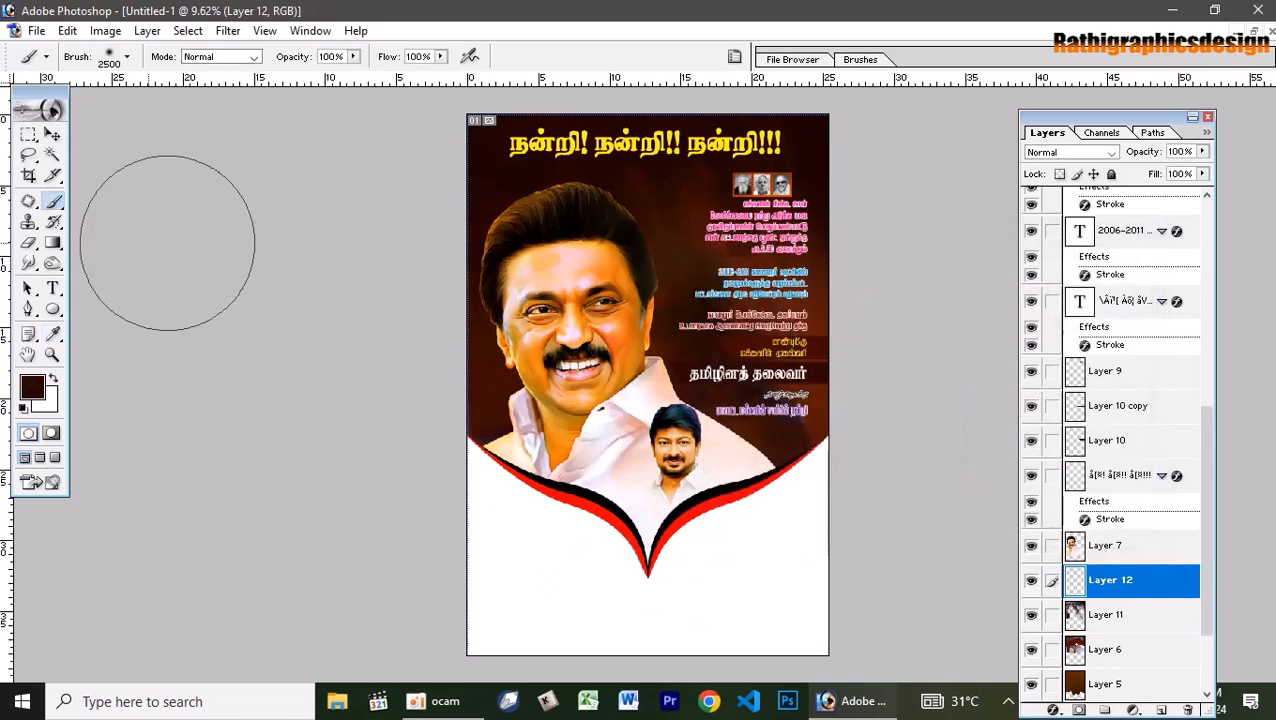
{"action": "left_click", "coordinate": [54, 381]}
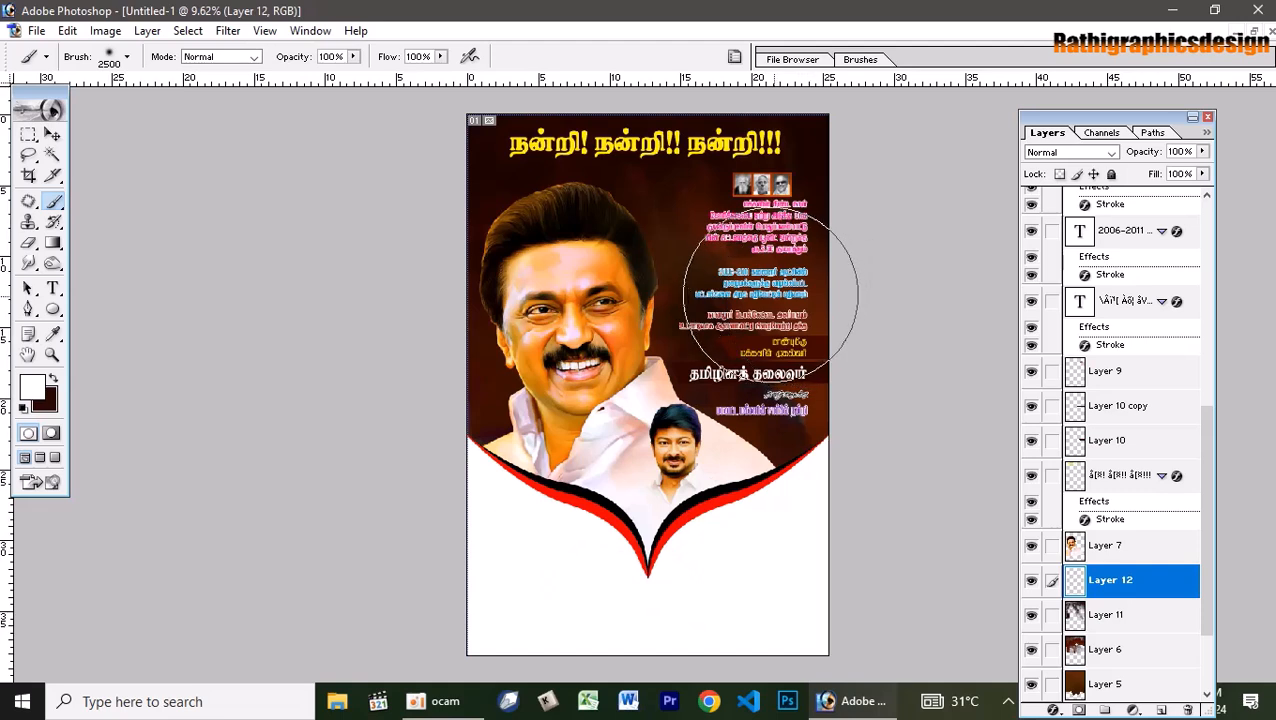
{"action": "left_click_drag", "start_coordinate": [752, 250], "coordinate": [752, 345]}
{"action": "left_click", "coordinate": [52, 134]}
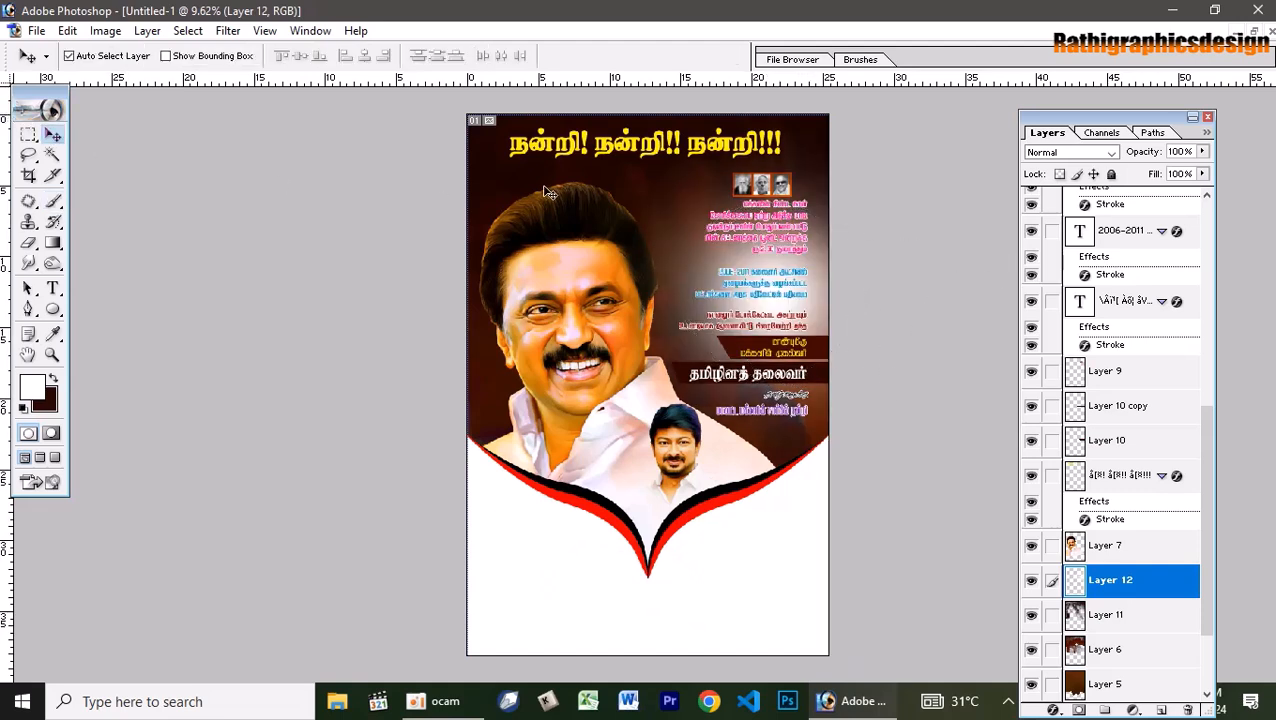
Smudge the white glow behind the text into cloudy streaks with the 400 px textured tip at 100% strength.
{"action": "key", "text": "r"}
{"action": "mouse_move", "coordinate": [642, 270]}
{"action": "left_mouse_down"}
{"action": "mouse_move", "coordinate": [688, 252]}
{"action": "mouse_move", "coordinate": [670, 232]}
{"action": "mouse_move", "coordinate": [712, 210]}
{"action": "mouse_move", "coordinate": [740, 228]}
{"action": "mouse_move", "coordinate": [818, 228]}
{"action": "left_mouse_up"}
{"action": "mouse_move", "coordinate": [757, 270]}
{"action": "left_mouse_down"}
{"action": "mouse_move", "coordinate": [815, 268]}
{"action": "mouse_move", "coordinate": [770, 260]}
{"action": "mouse_move", "coordinate": [682, 310]}
{"action": "mouse_move", "coordinate": [727, 320]}
{"action": "mouse_move", "coordinate": [724, 370]}
{"action": "mouse_move", "coordinate": [730, 355]}
{"action": "mouse_move", "coordinate": [669, 340]}
{"action": "mouse_move", "coordinate": [832, 402]}
{"action": "mouse_move", "coordinate": [822, 410]}
{"action": "mouse_move", "coordinate": [725, 372]}
{"action": "mouse_move", "coordinate": [782, 272]}
{"action": "mouse_move", "coordinate": [767, 232]}
{"action": "mouse_move", "coordinate": [787, 178]}
{"action": "mouse_move", "coordinate": [813, 215]}
{"action": "mouse_move", "coordinate": [725, 180]}
{"action": "mouse_move", "coordinate": [809, 190]}
{"action": "mouse_move", "coordinate": [712, 192]}
{"action": "left_mouse_up"}
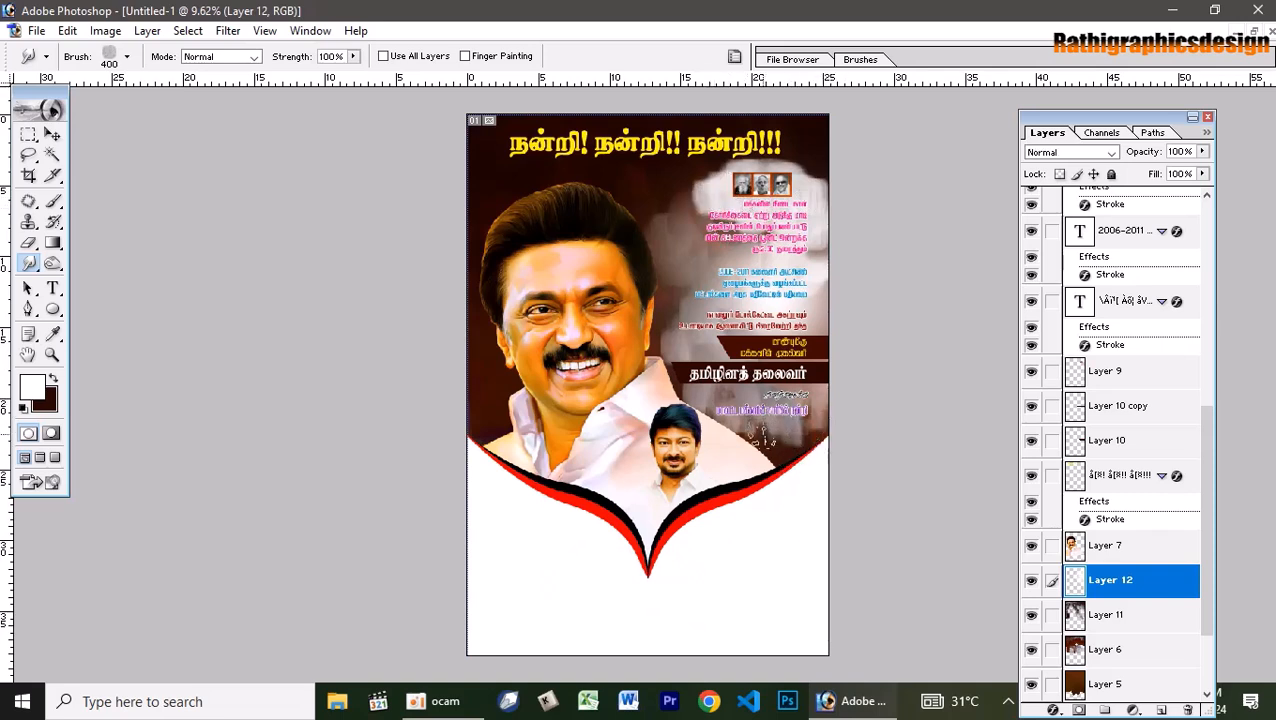
Set the blending mode of the smudged white layer to Soft Light.
{"action": "left_click", "coordinate": [1093, 156]}
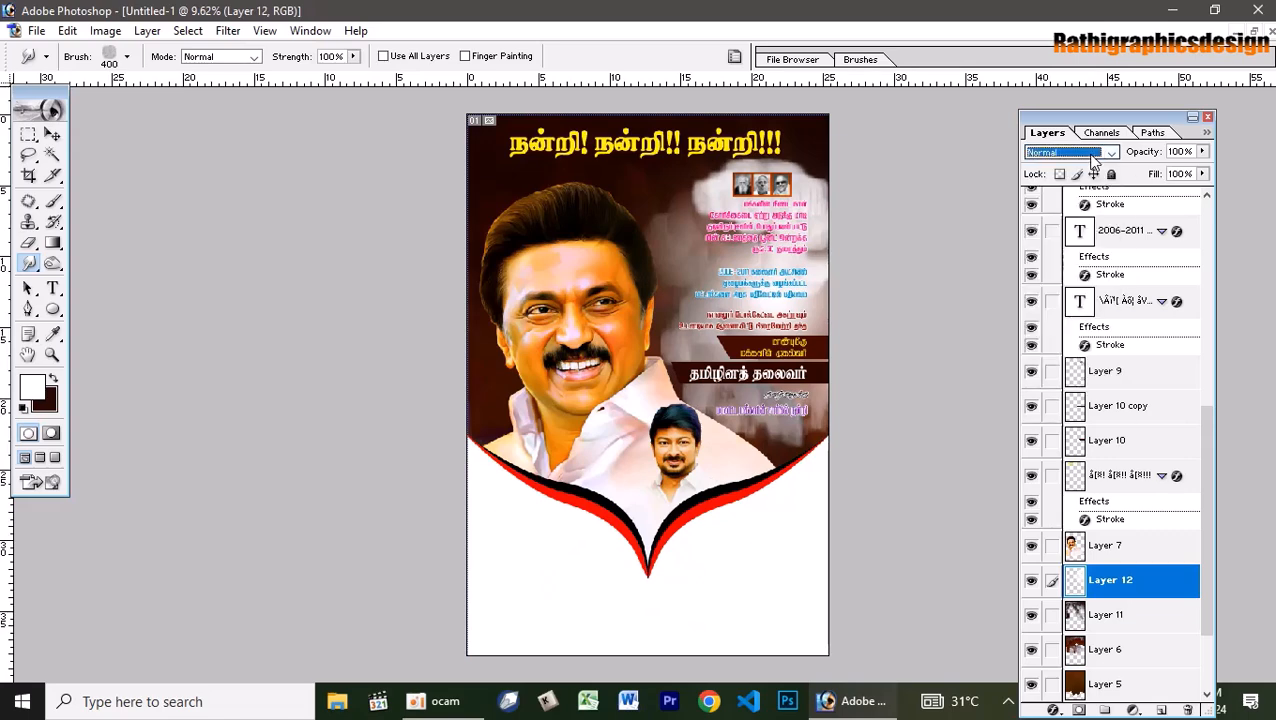
{"action": "scroll", "coordinate": [1093, 160], "scroll_direction": "down", "scroll_amount": 6}
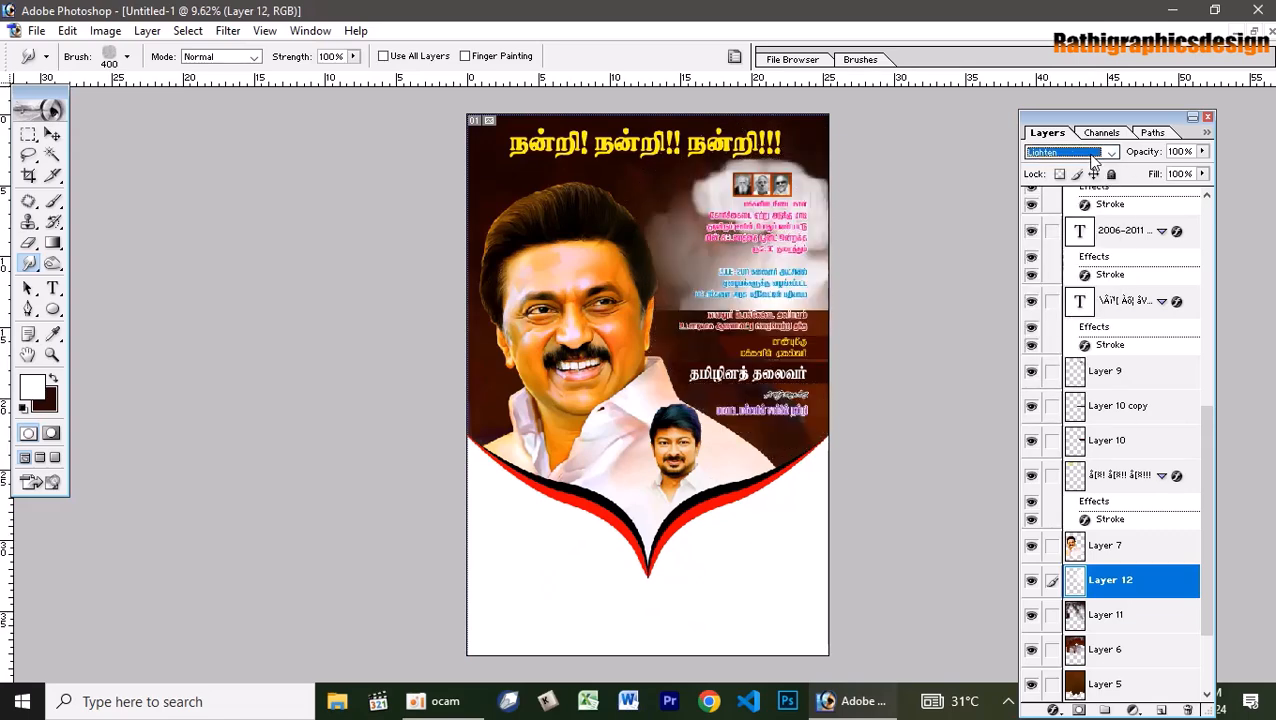
{"action": "scroll", "coordinate": [1093, 160], "scroll_direction": "down", "scroll_amount": 4}
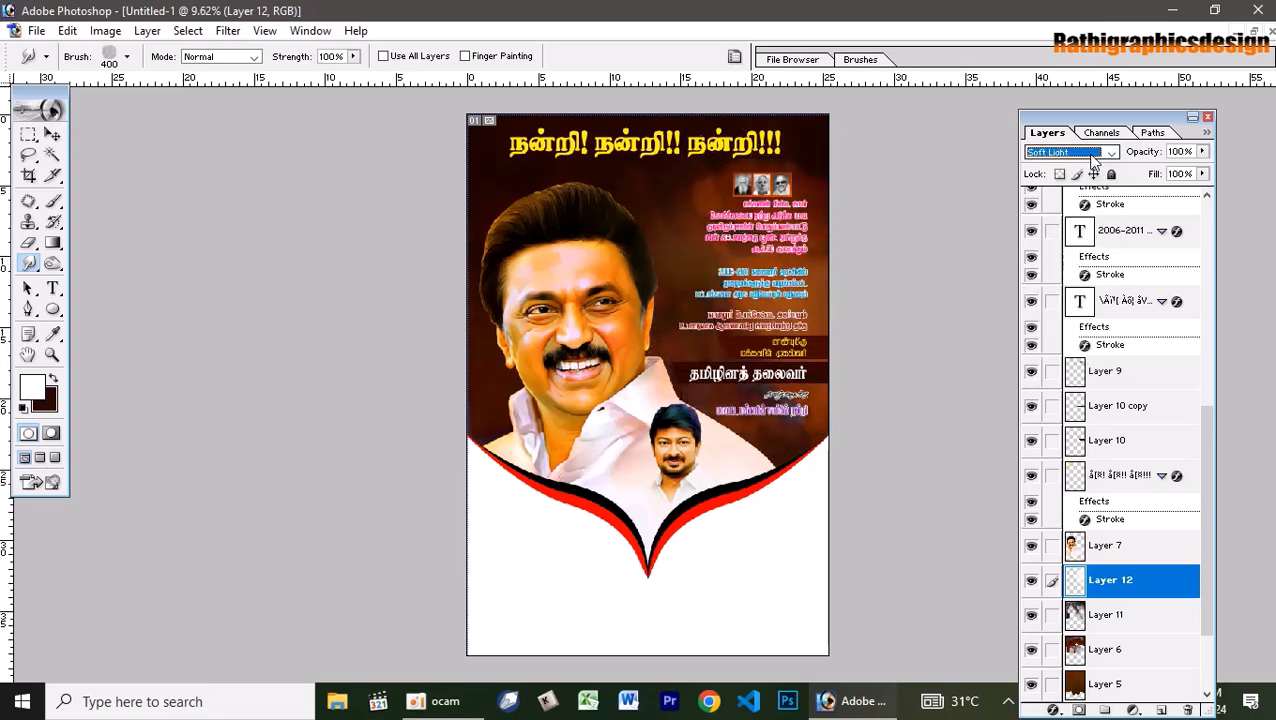
Add a new layer above Layer 12 and paint a soft white glow behind the text lines with a 1700 px brush.
{"action": "key", "text": "ctrl+plus"}
{"action": "key", "text": "ctrl+plus"}
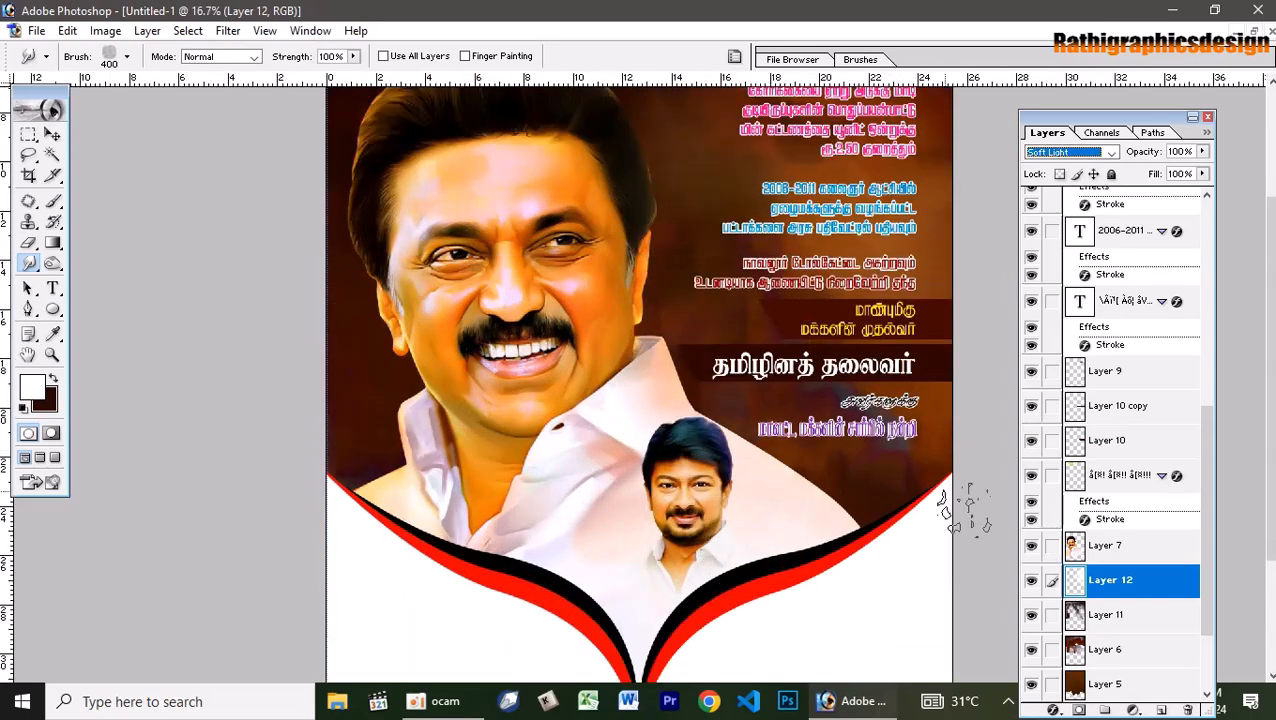
{"action": "left_click_drag", "start_coordinate": [958, 265], "coordinate": [958, 410]}
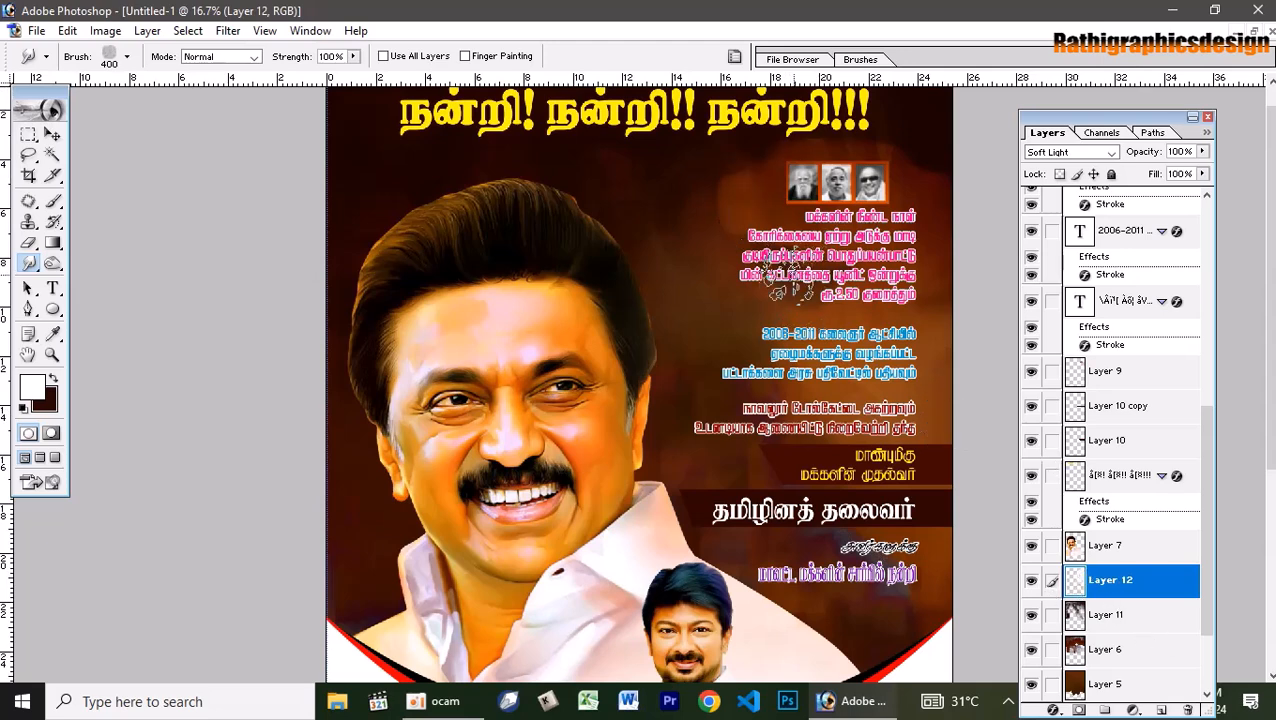
{"action": "key", "text": "ctrl+shift+alt+n"}
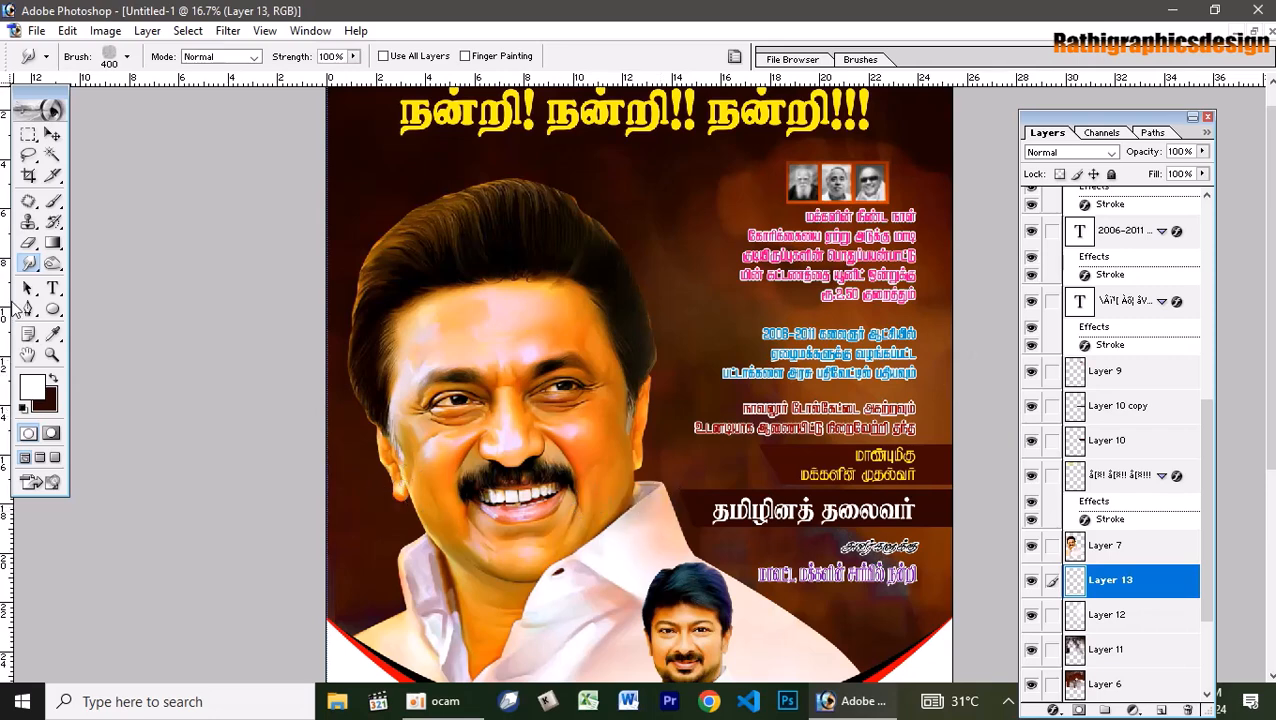
{"action": "left_click", "coordinate": [54, 200]}
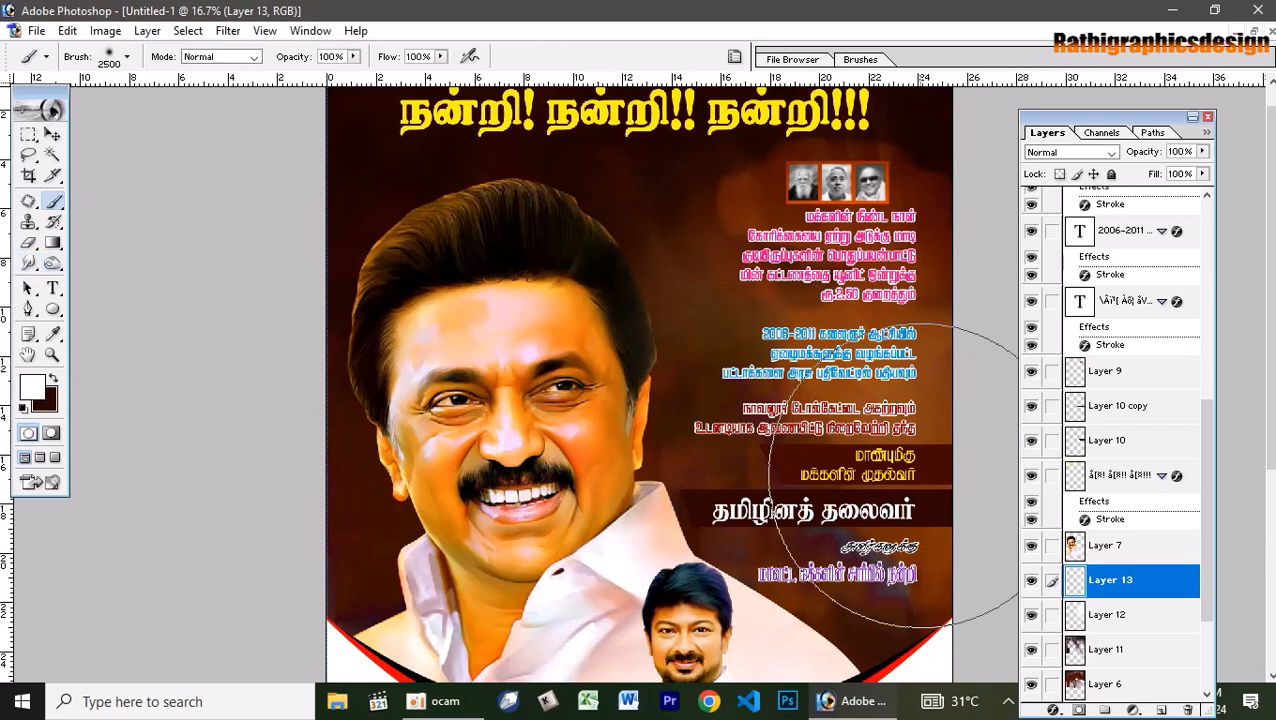
{"action": "key", "text": "bracketleft"}
{"action": "key", "text": "bracketleft"}
{"action": "key", "text": "bracketleft"}
{"action": "key", "text": "bracketleft"}
{"action": "key", "text": "bracketleft"}
{"action": "key", "text": "bracketleft"}
{"action": "key", "text": "bracketleft"}
{"action": "key", "text": "bracketleft"}
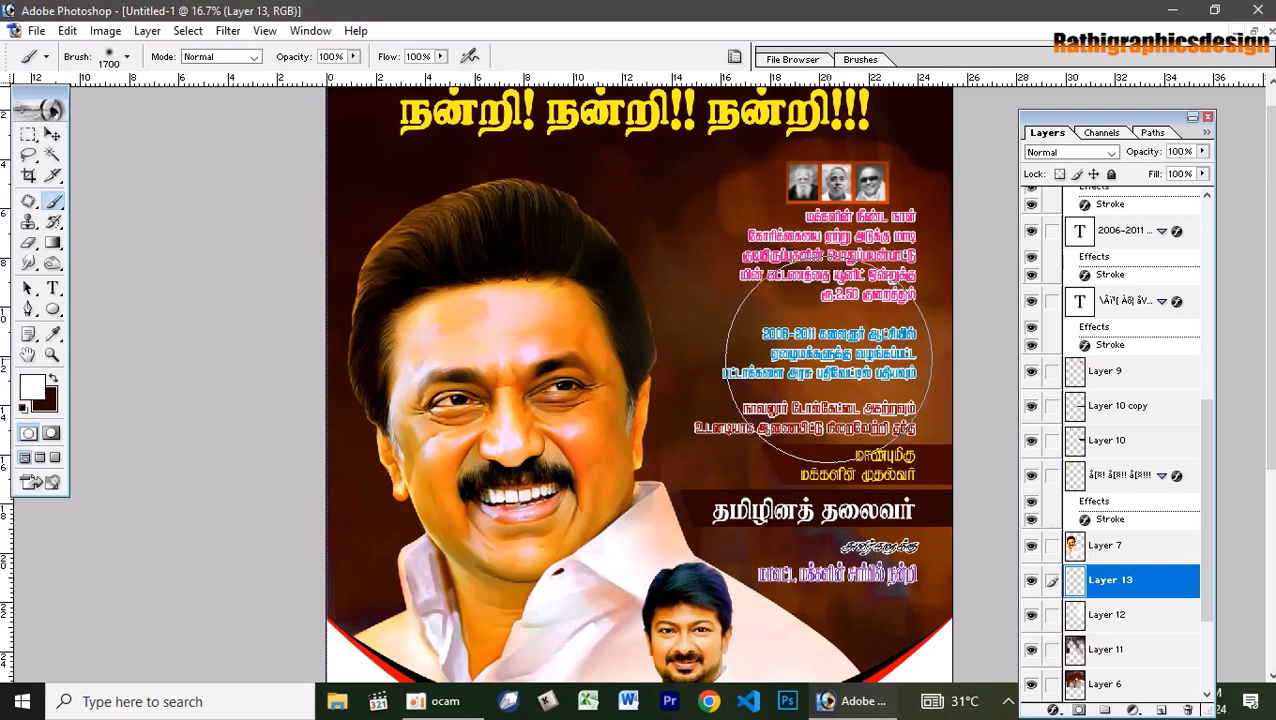
{"action": "left_click_drag", "start_coordinate": [846, 303], "coordinate": [828, 372]}
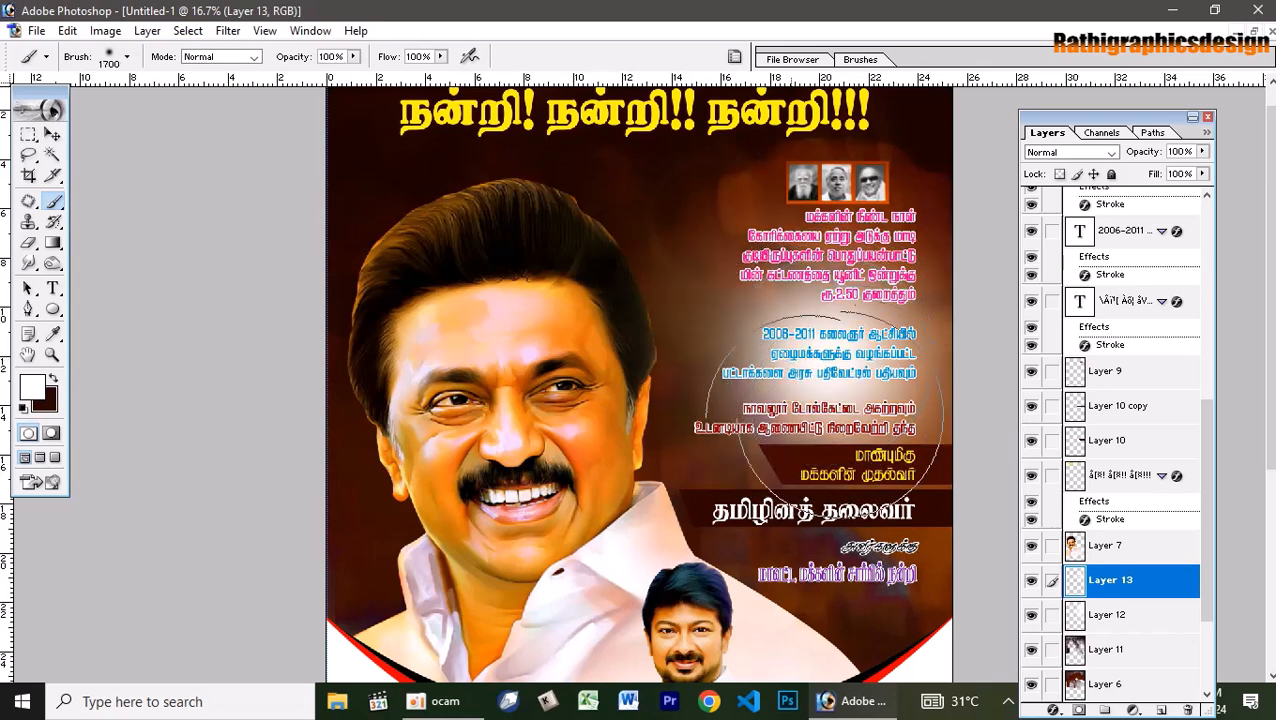
Stretch the new white glow vertically to about 131% of its height with Free Transform.
{"action": "left_click", "coordinate": [54, 136]}
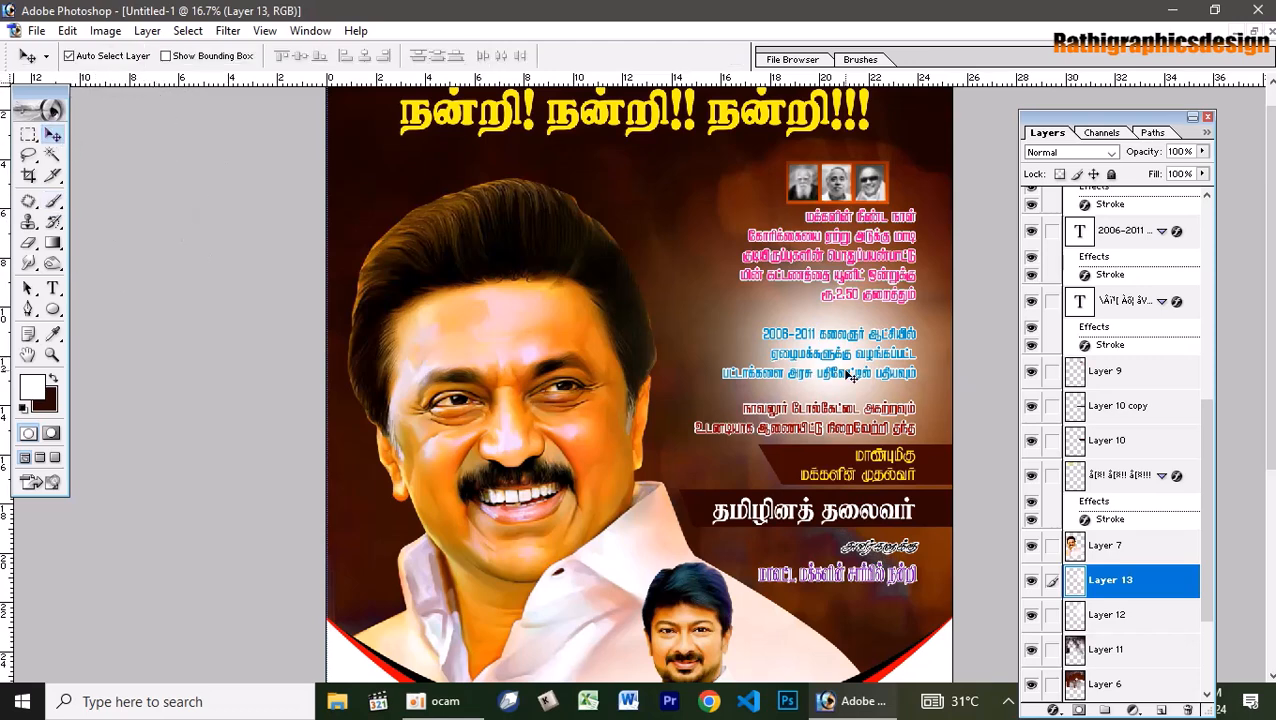
{"action": "key", "text": "ctrl+t"}
{"action": "left_click_drag", "start_coordinate": [781, 577], "coordinate": [781, 645]}
{"action": "left_click_drag", "start_coordinate": [841, 135], "coordinate": [843, 80]}
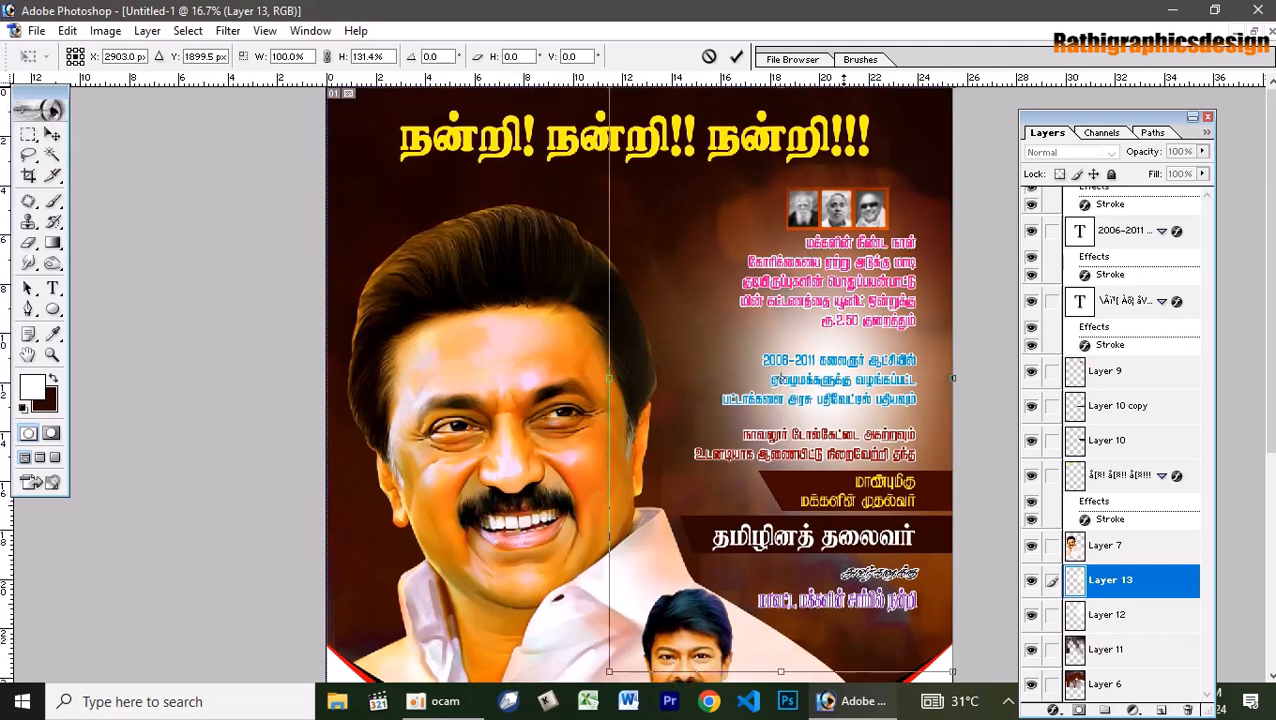
{"action": "key", "text": "Return"}
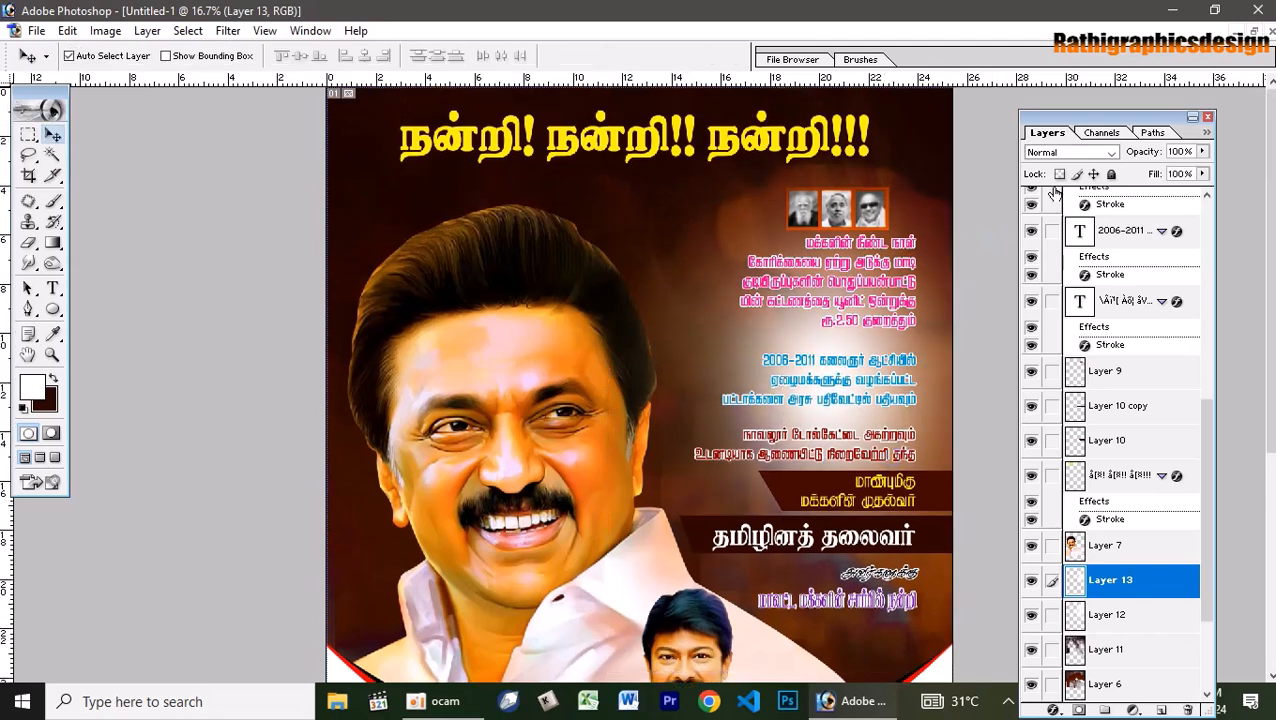
Set the blending mode of the stretched white glow layer to Overlay and preview the whole banner without panels.
{"action": "left_click", "coordinate": [1071, 155]}
{"action": "left_click", "coordinate": [1076, 155]}
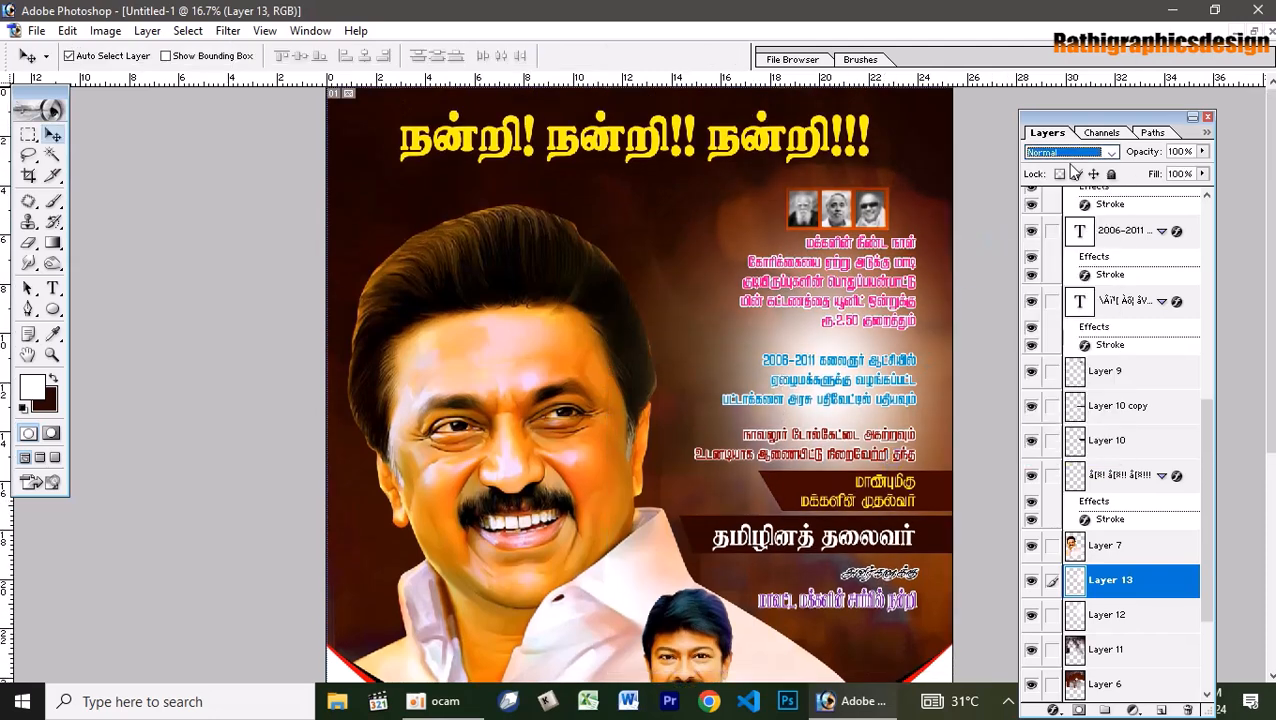
{"action": "key", "text": "Down"}
{"action": "key", "text": "Down"}
{"action": "key", "text": "Down"}
{"action": "key", "text": "Down"}
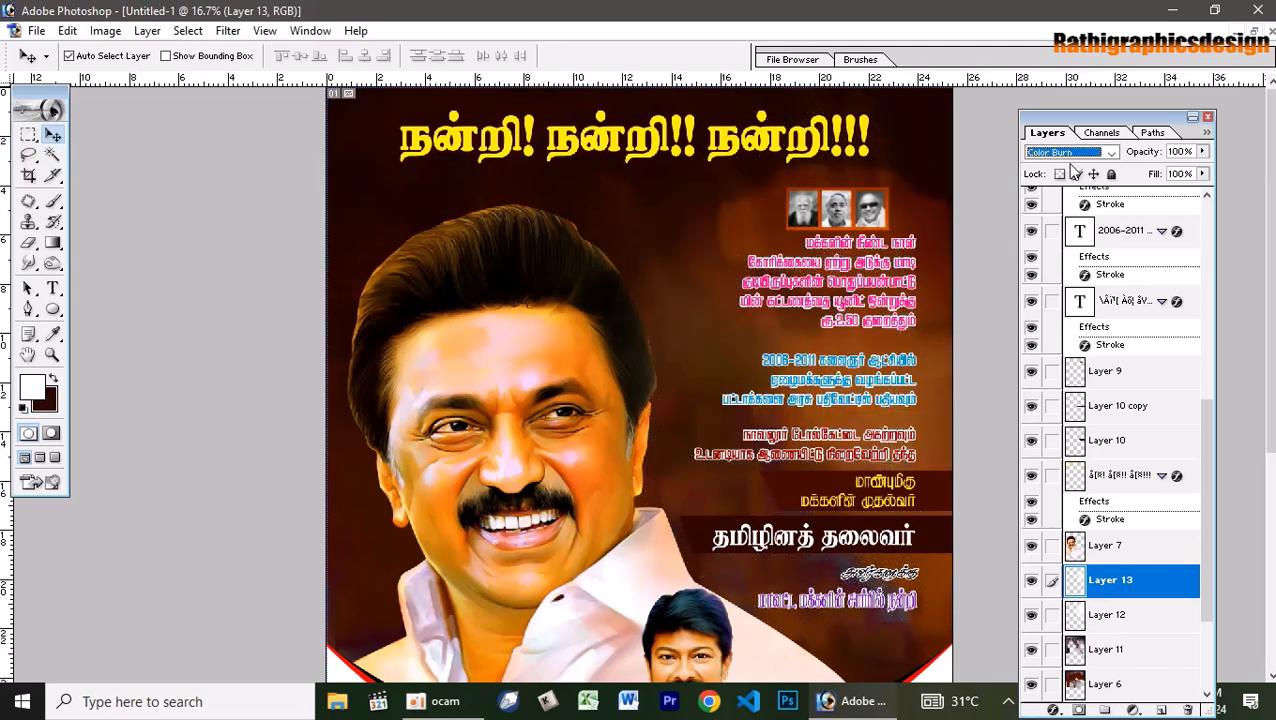
{"action": "key", "text": "Down"}
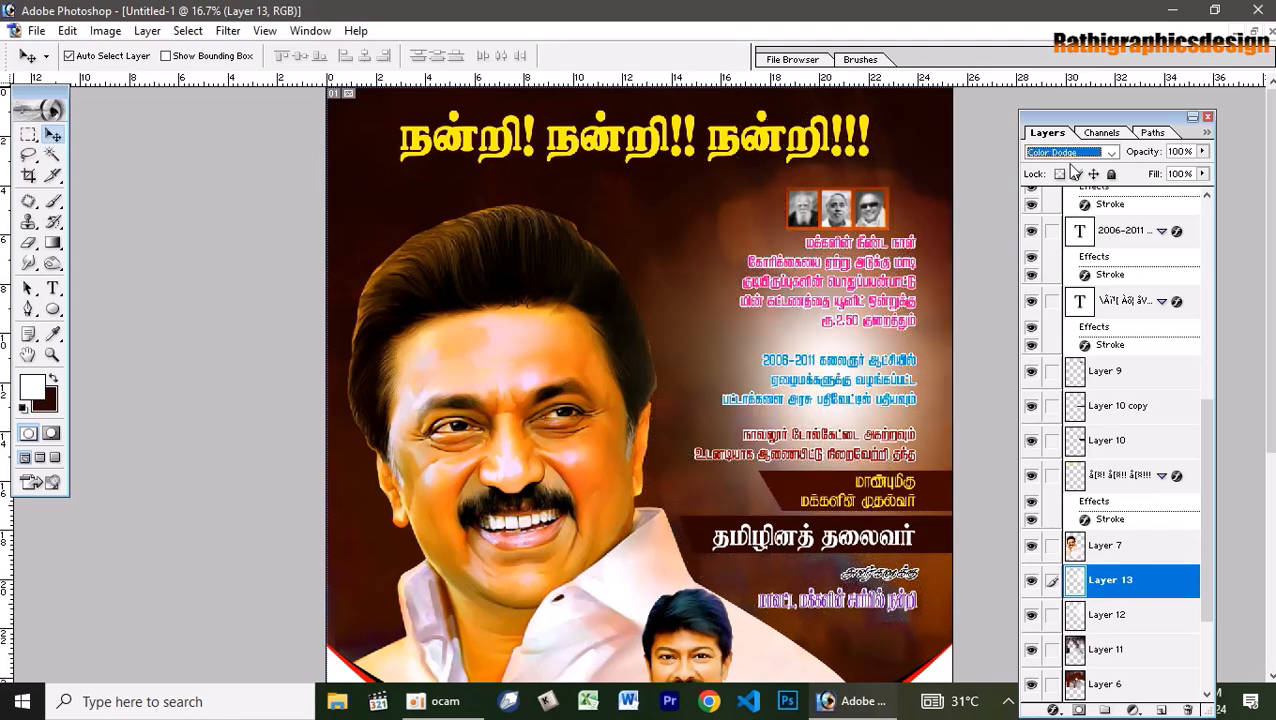
{"action": "key", "text": "Down"}
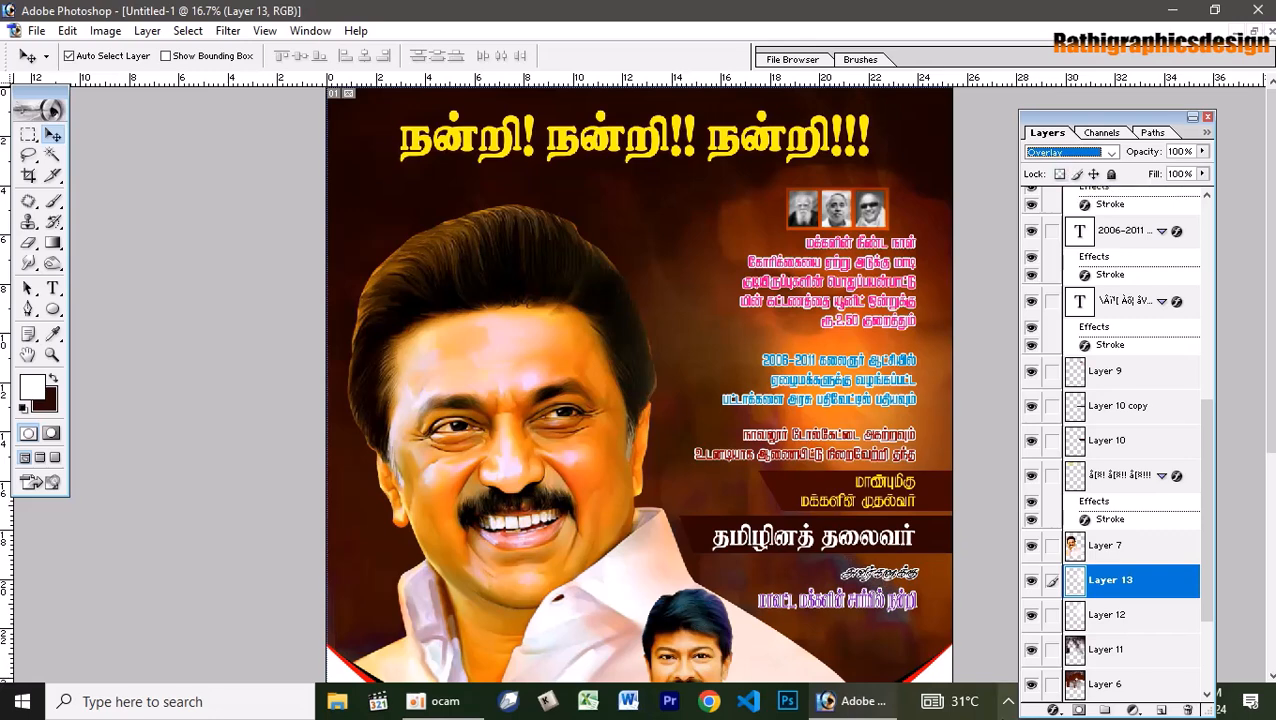
{"action": "key", "text": "ctrl+0"}
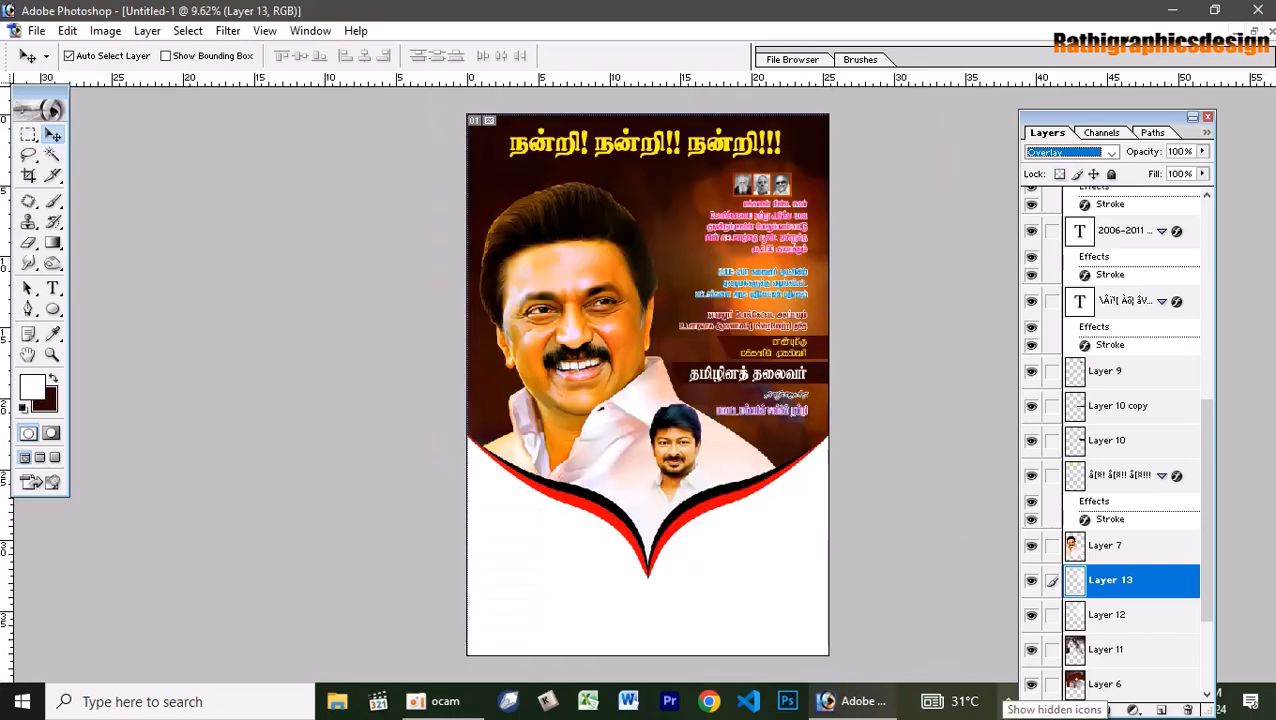
{"action": "key", "text": "Tab"}
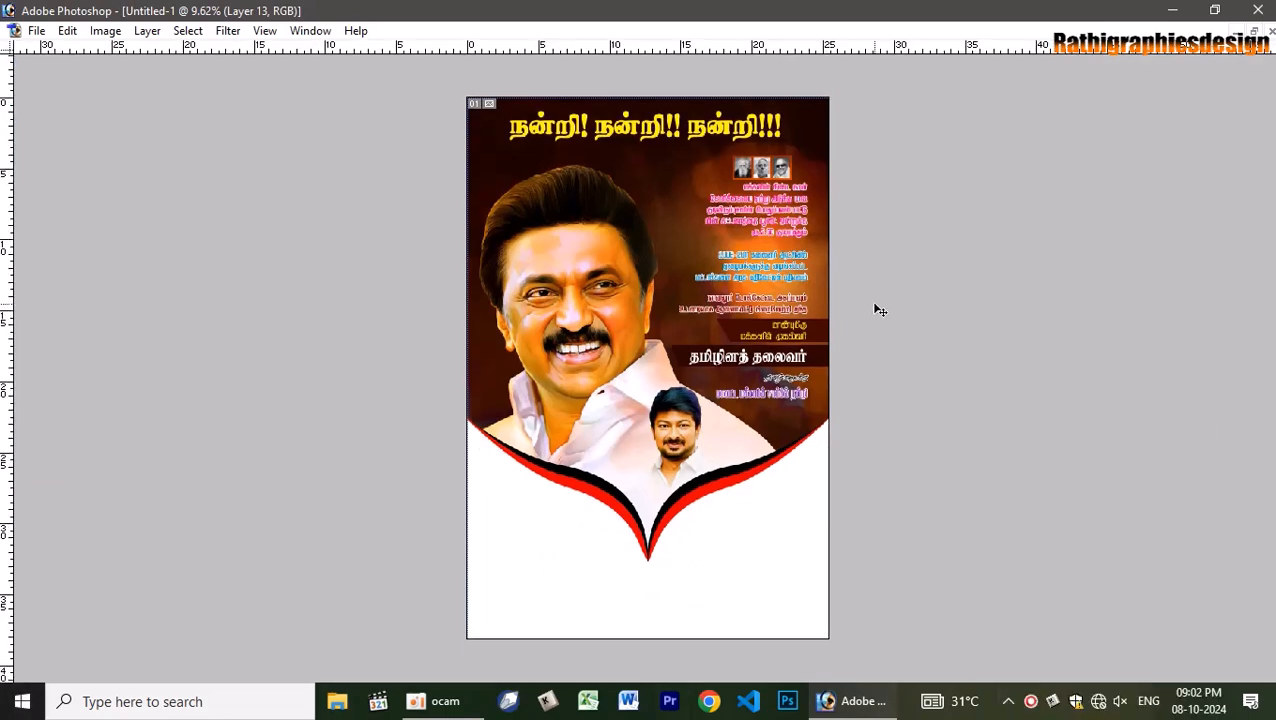
{"action": "key", "text": "Tab"}
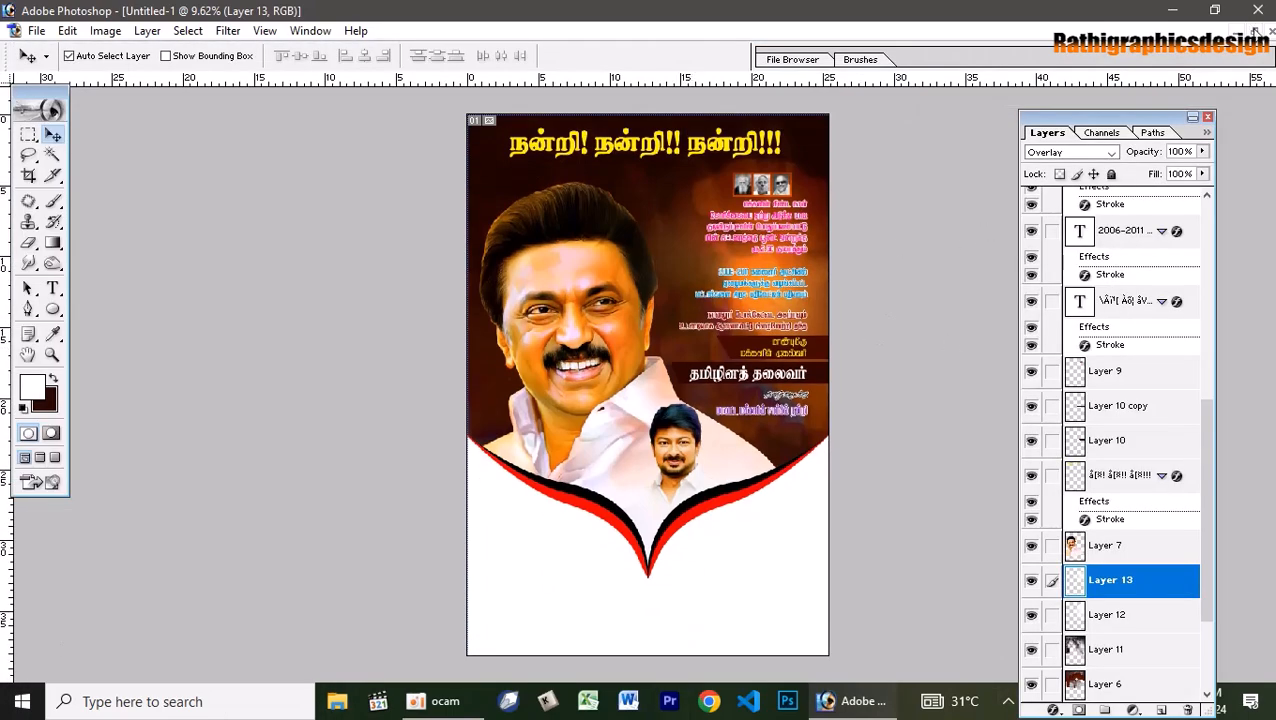
Show the banner beside the reference file, shift the small portrait slightly right and lower the linked red and black curved border.
{"action": "left_click", "coordinate": [1256, 32]}
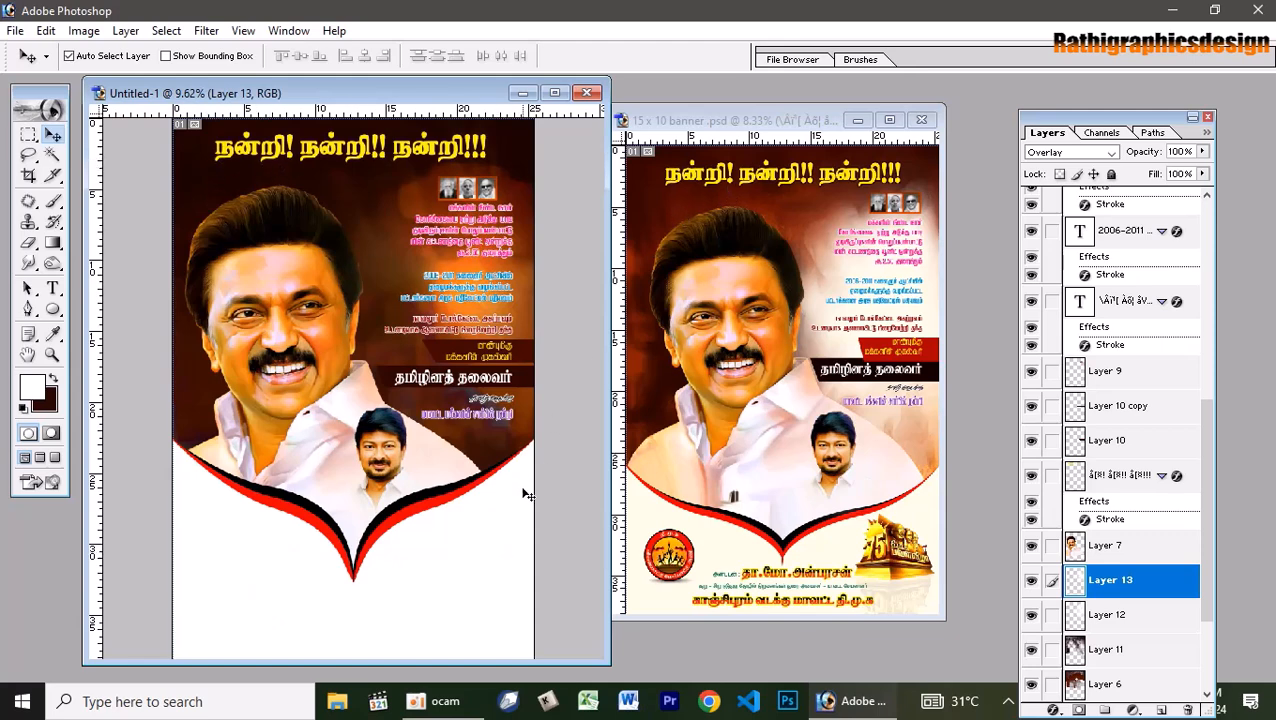
{"action": "left_click_drag", "start_coordinate": [396, 467], "coordinate": [408, 458]}
{"action": "left_click", "coordinate": [444, 564]}
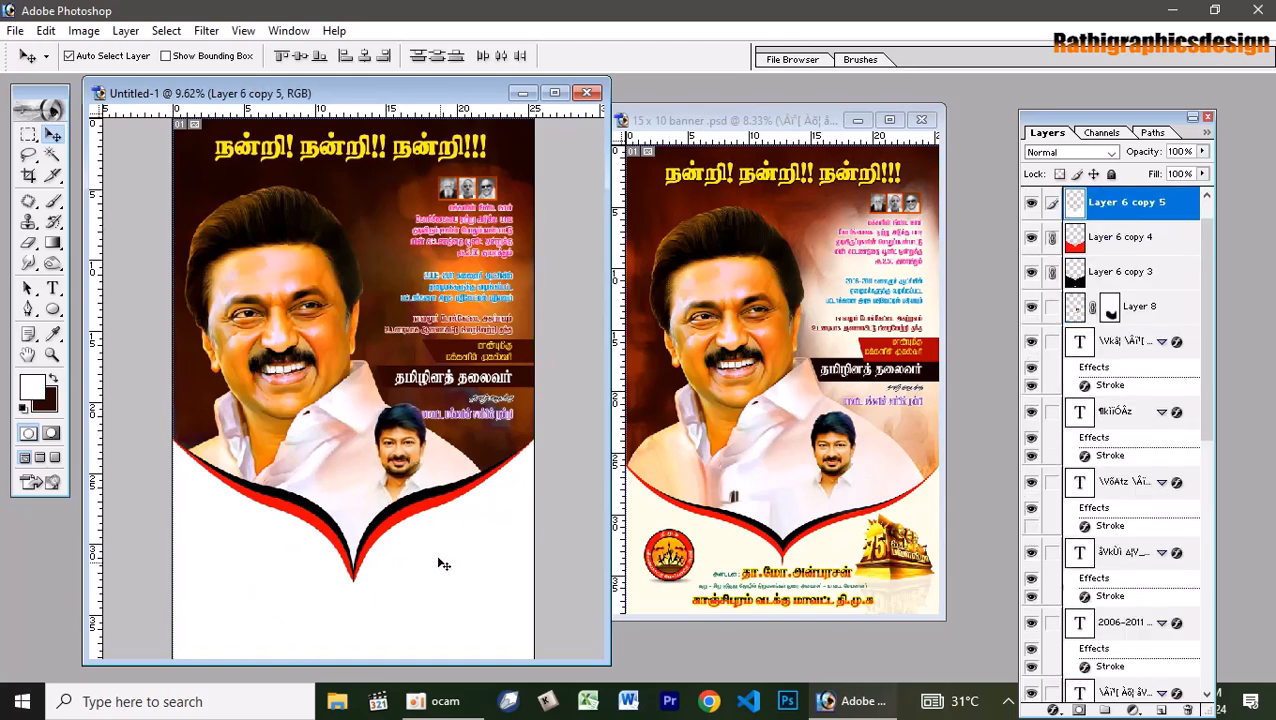
{"action": "left_click_drag", "start_coordinate": [456, 591], "coordinate": [448, 607]}
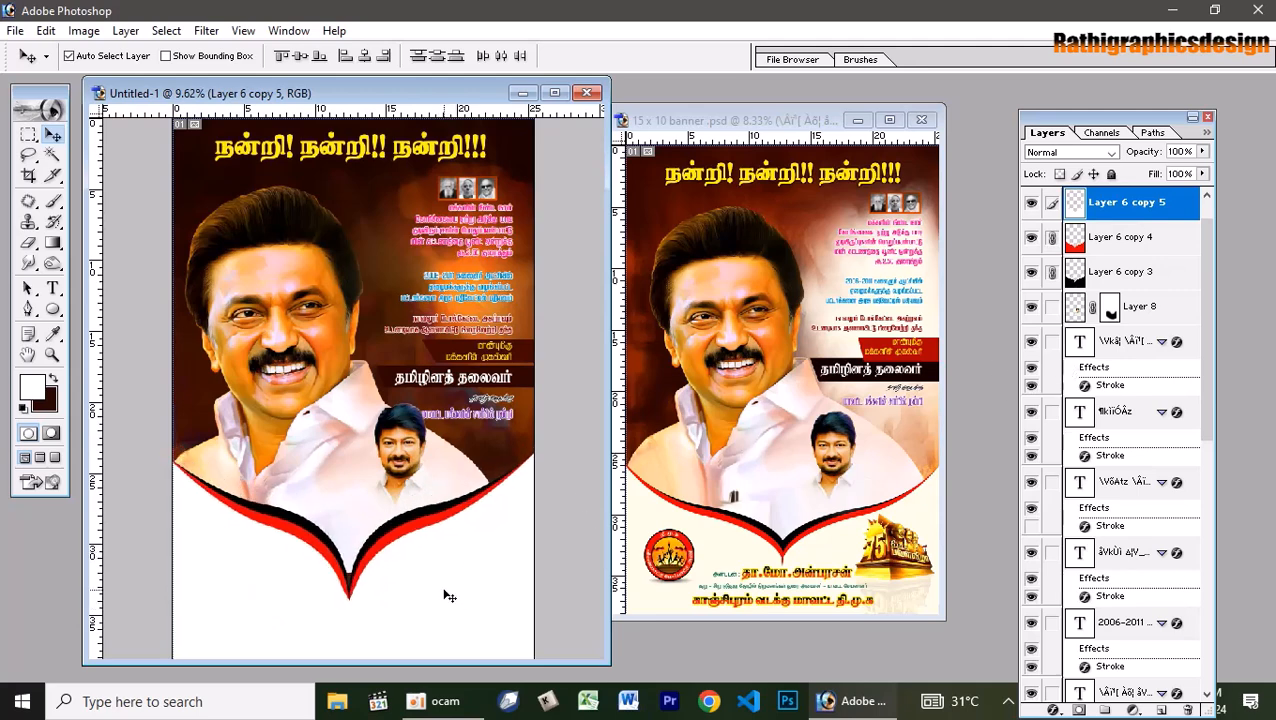
Reposition the large and small portraits above the lowered border to match the reference banner.
{"action": "left_click_drag", "start_coordinate": [332, 472], "coordinate": [330, 475]}
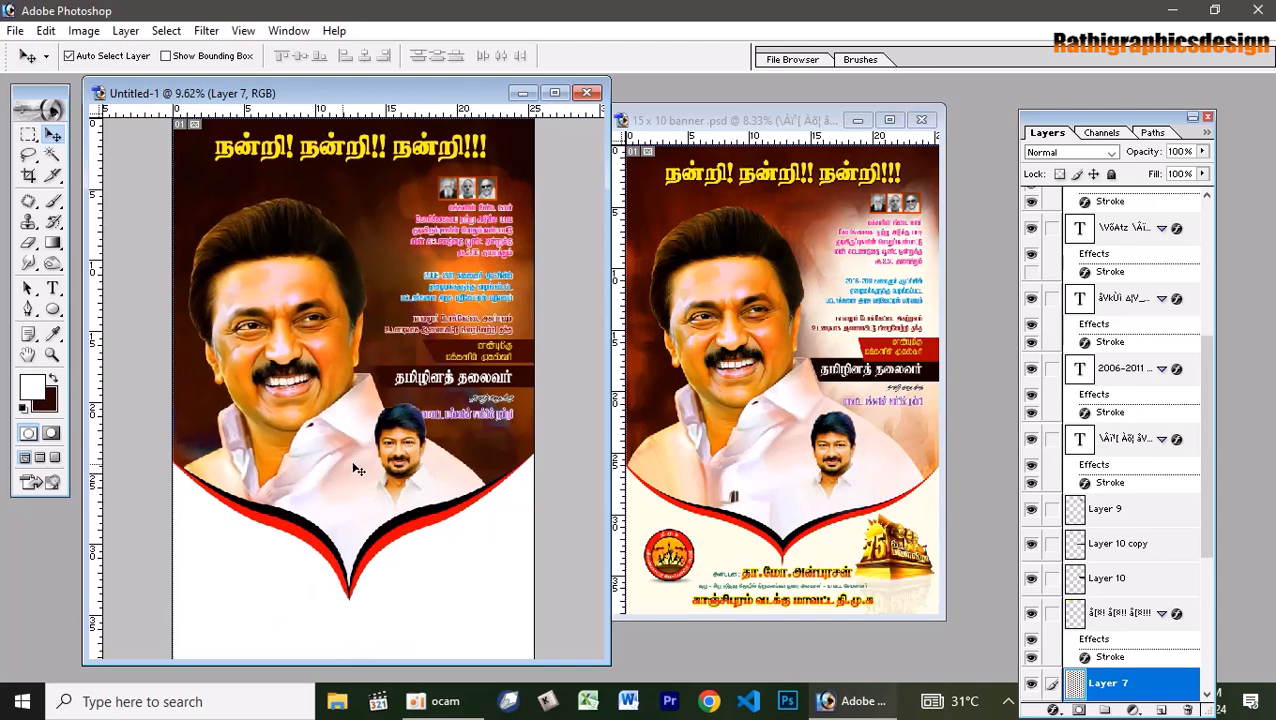
{"action": "left_click", "coordinate": [388, 465]}
{"action": "left_click_drag", "start_coordinate": [400, 465], "coordinate": [387, 485]}
{"action": "left_click_drag", "start_coordinate": [305, 345], "coordinate": [305, 352]}
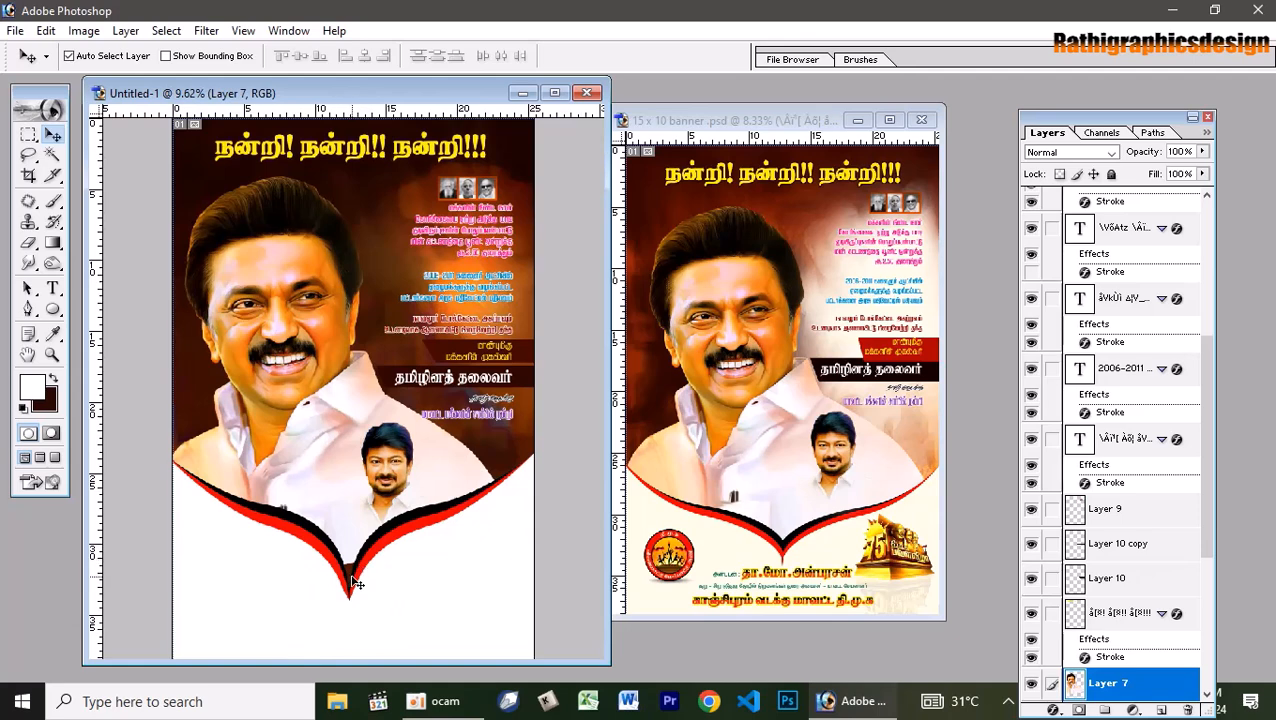
Lasso and delete the part of the large portrait showing in the border's lower tip, and nudge the small portrait right.
{"action": "key", "text": "l"}
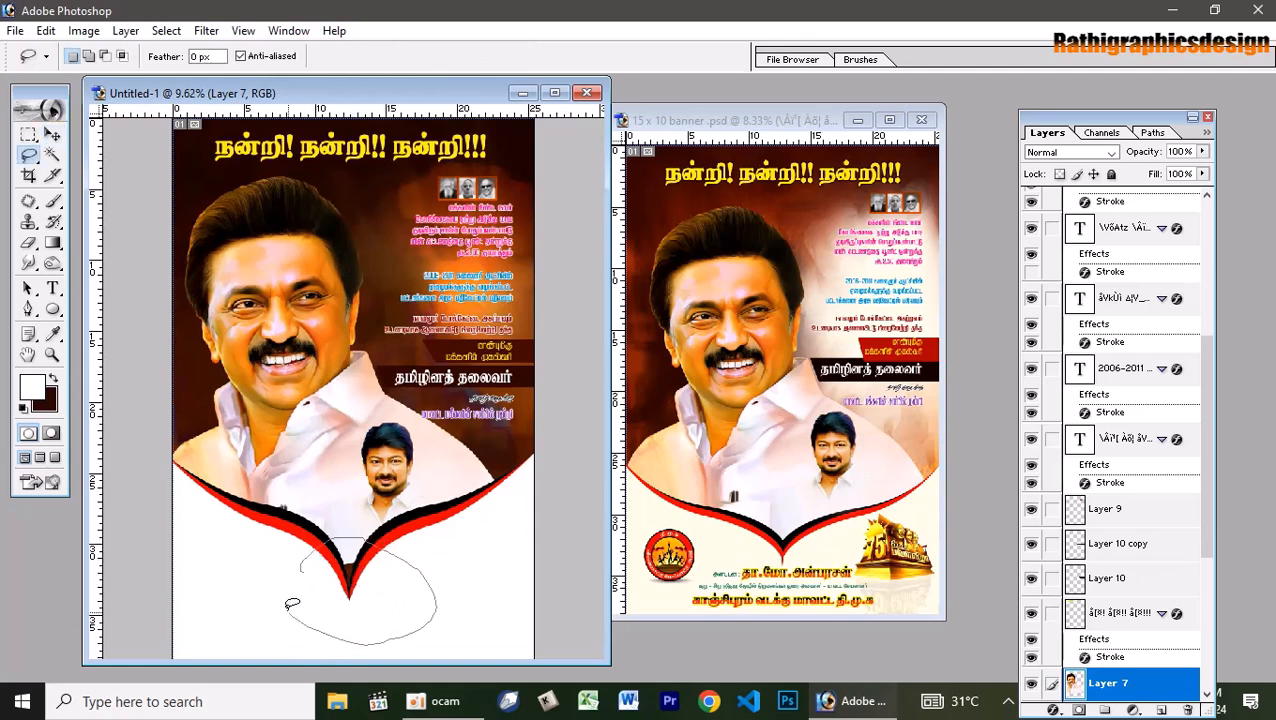
{"action": "left_click_drag", "start_coordinate": [292, 603], "coordinate": [279, 576]}
{"action": "left_click", "coordinate": [225, 377]}
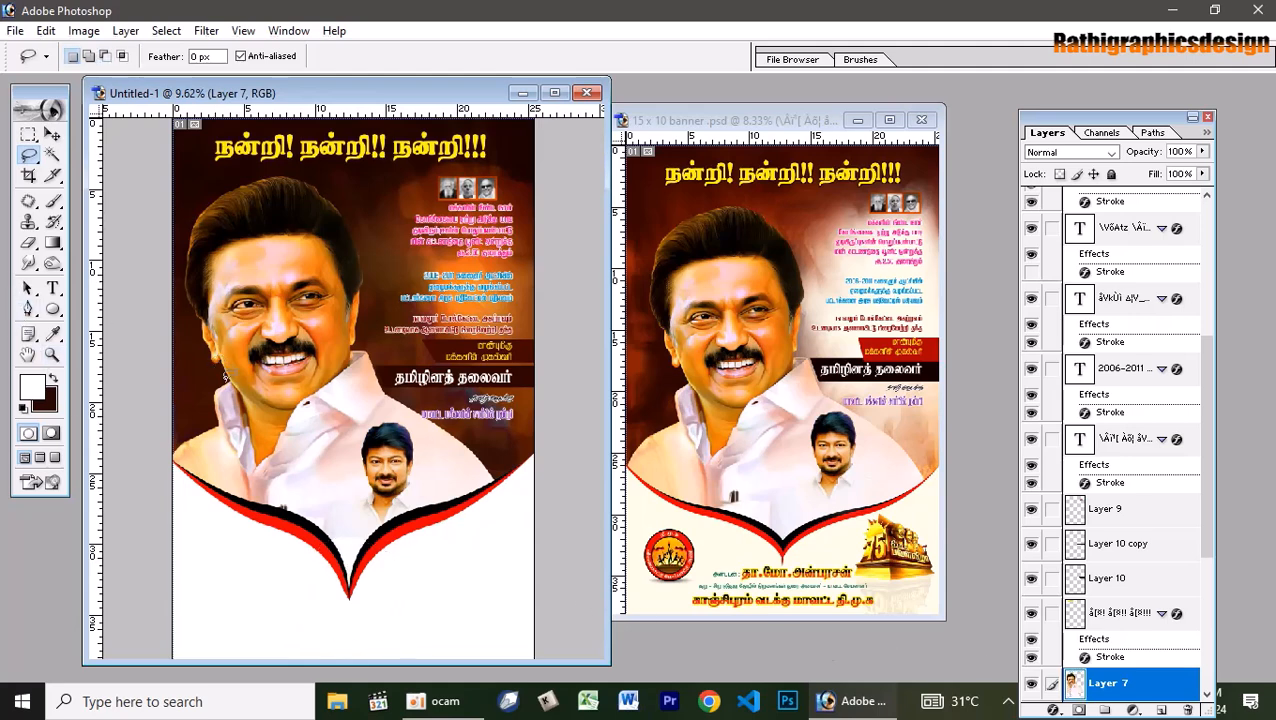
{"action": "key", "text": "v"}
{"action": "key", "text": "ctrl+shift+v"}
{"action": "left_click_drag", "start_coordinate": [378, 464], "coordinate": [397, 463]}
In 15 x 10 banner.psd, link the golden 75 emblem on Layer 11 with Layer 11 copy and test moving them together.
{"action": "left_click", "coordinate": [678, 567]}
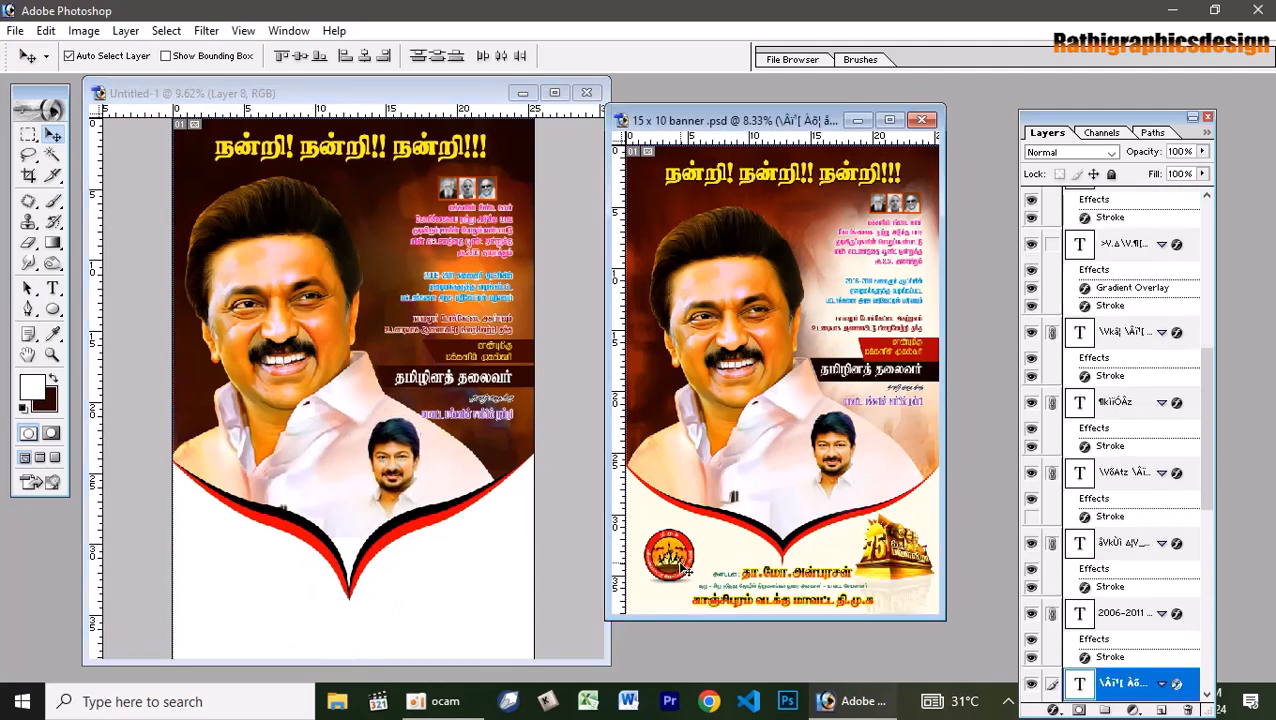
{"action": "right_click", "coordinate": [914, 557]}
{"action": "left_click", "coordinate": [955, 389]}
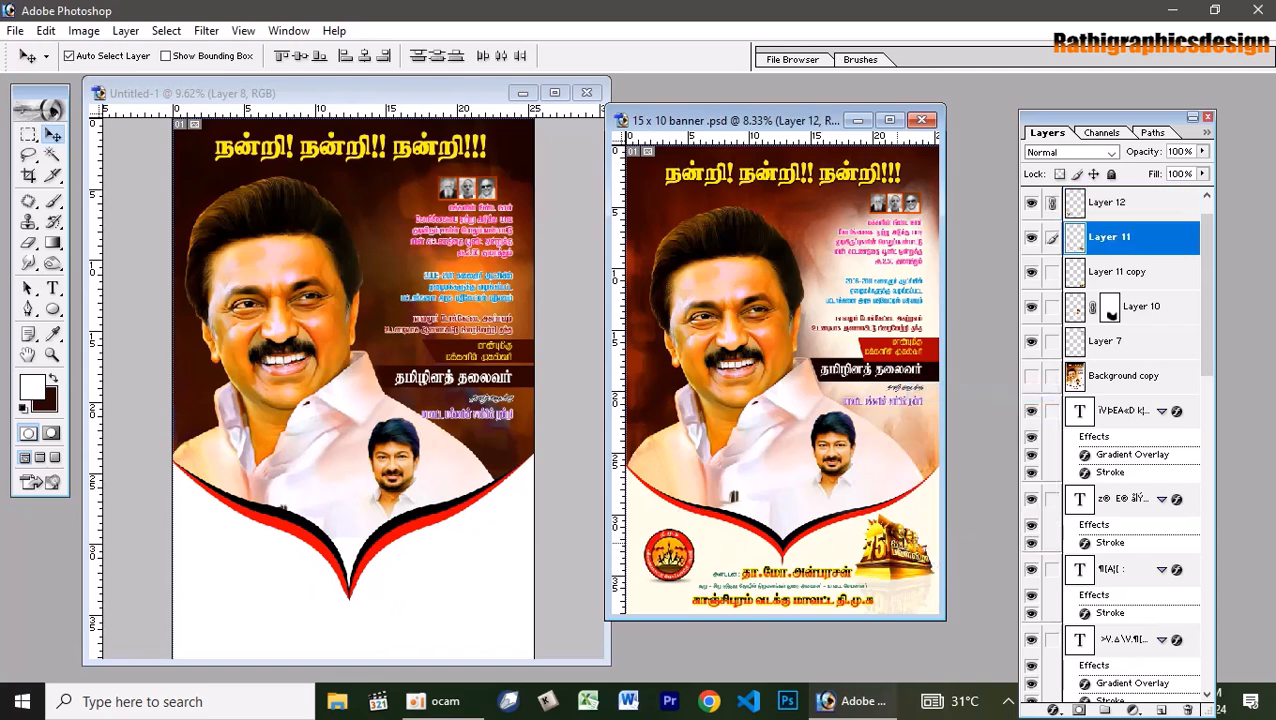
{"action": "right_click", "coordinate": [895, 478]}
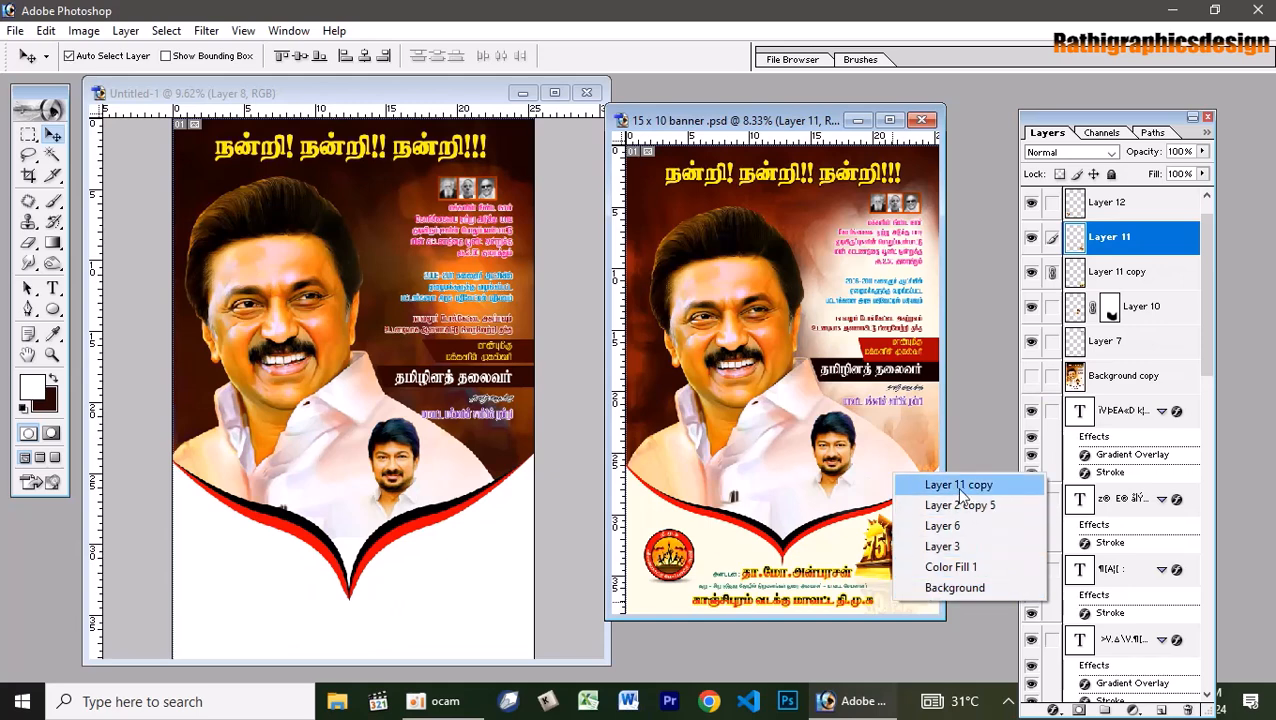
{"action": "key", "text": "Escape"}
{"action": "mouse_move", "coordinate": [895, 585]}
{"action": "left_mouse_down"}
{"action": "mouse_move", "coordinate": [890, 570]}
{"action": "mouse_move", "coordinate": [899, 603]}
{"action": "left_mouse_up"}
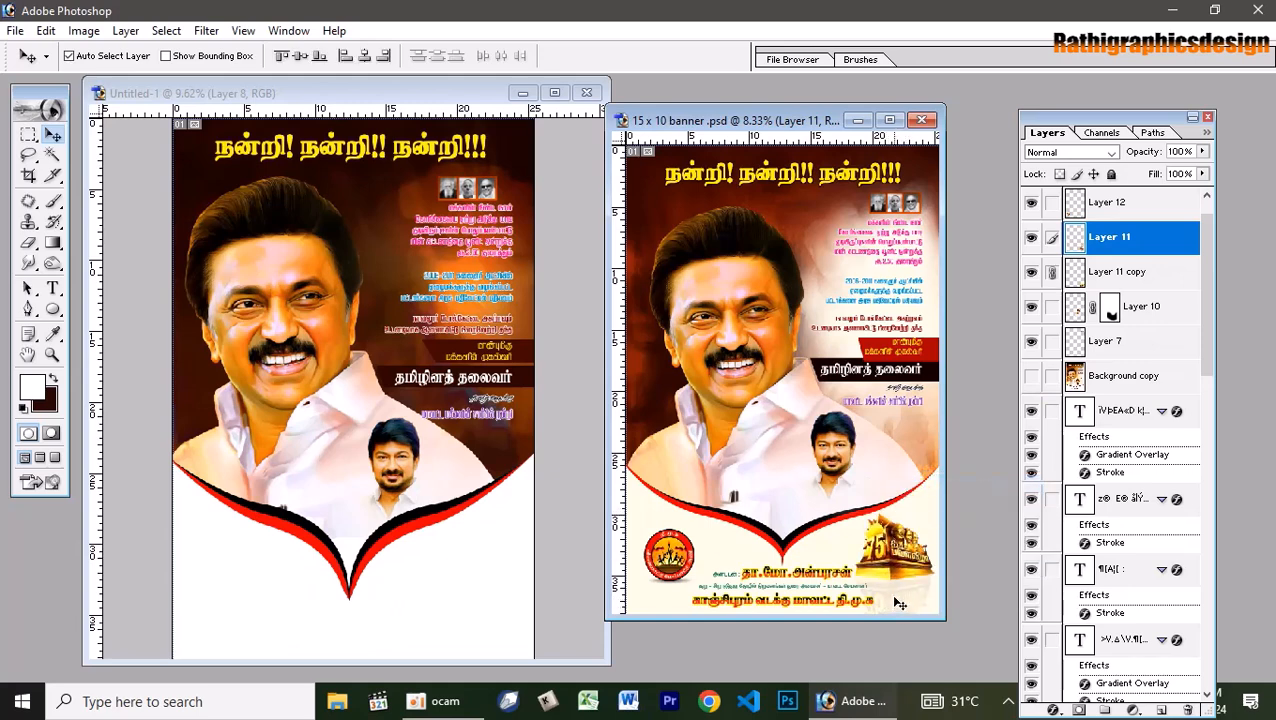
{"action": "left_click_drag", "start_coordinate": [912, 560], "coordinate": [910, 552]}
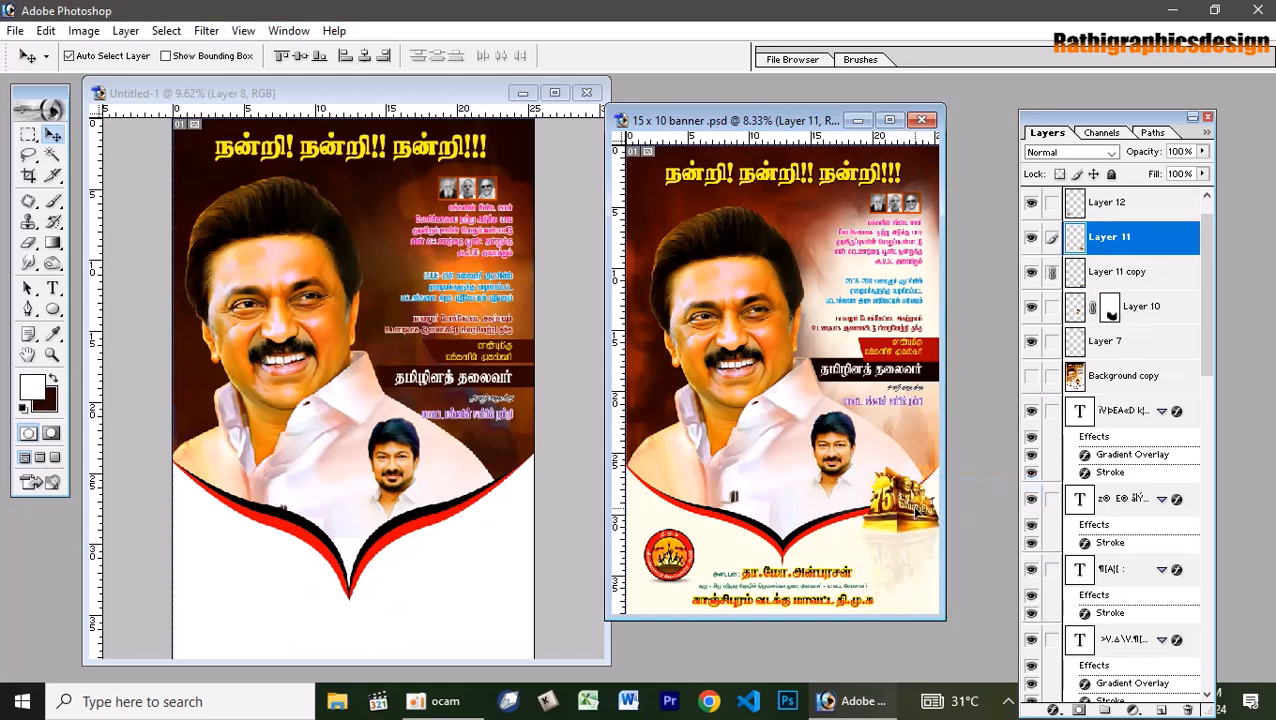
In 15 x 10 banner.psd, link the round red emblem on Layer 12 with Layer 13.
{"action": "right_click", "coordinate": [686, 563]}
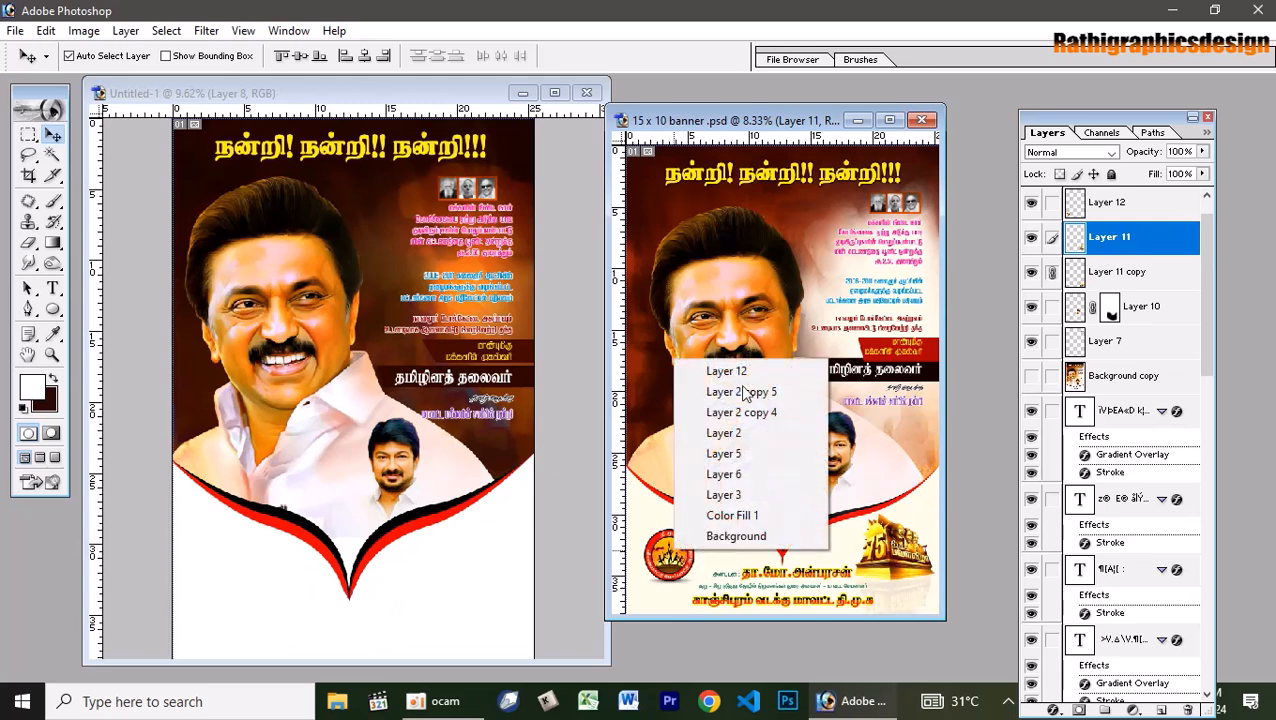
{"action": "left_click", "coordinate": [1051, 202]}
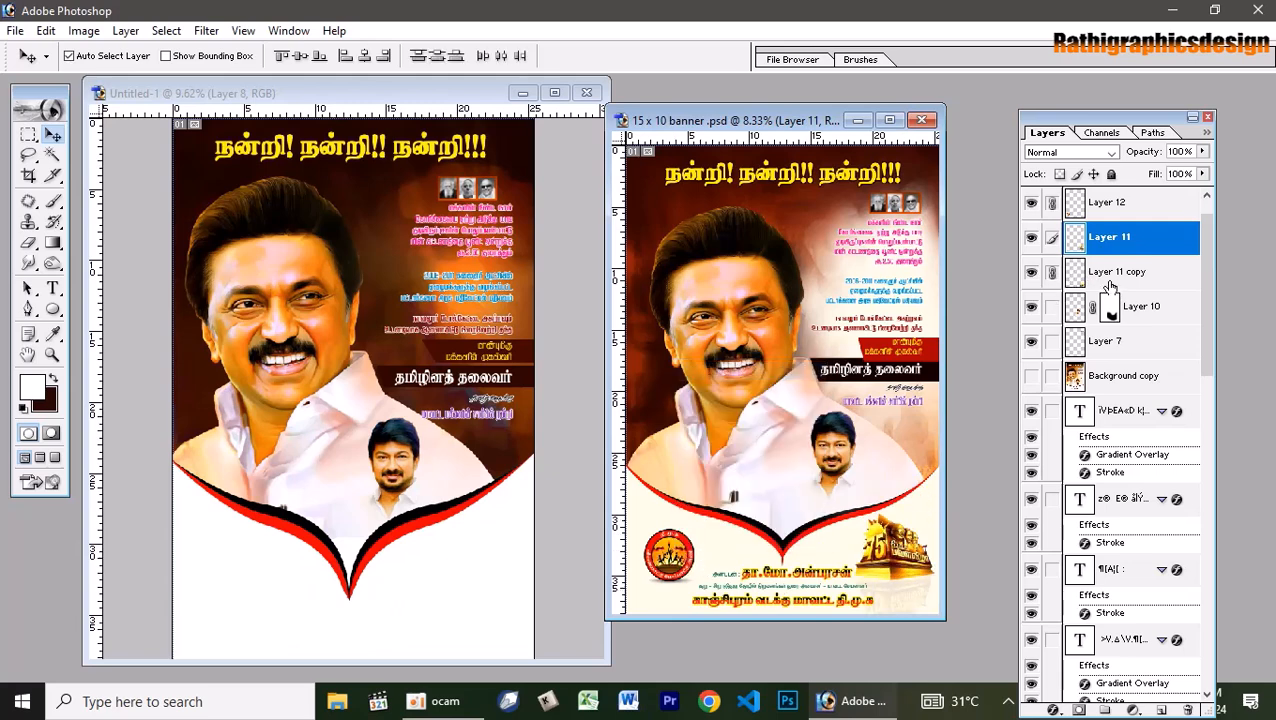
{"action": "left_click_drag", "start_coordinate": [1203, 297], "coordinate": [1202, 265]}
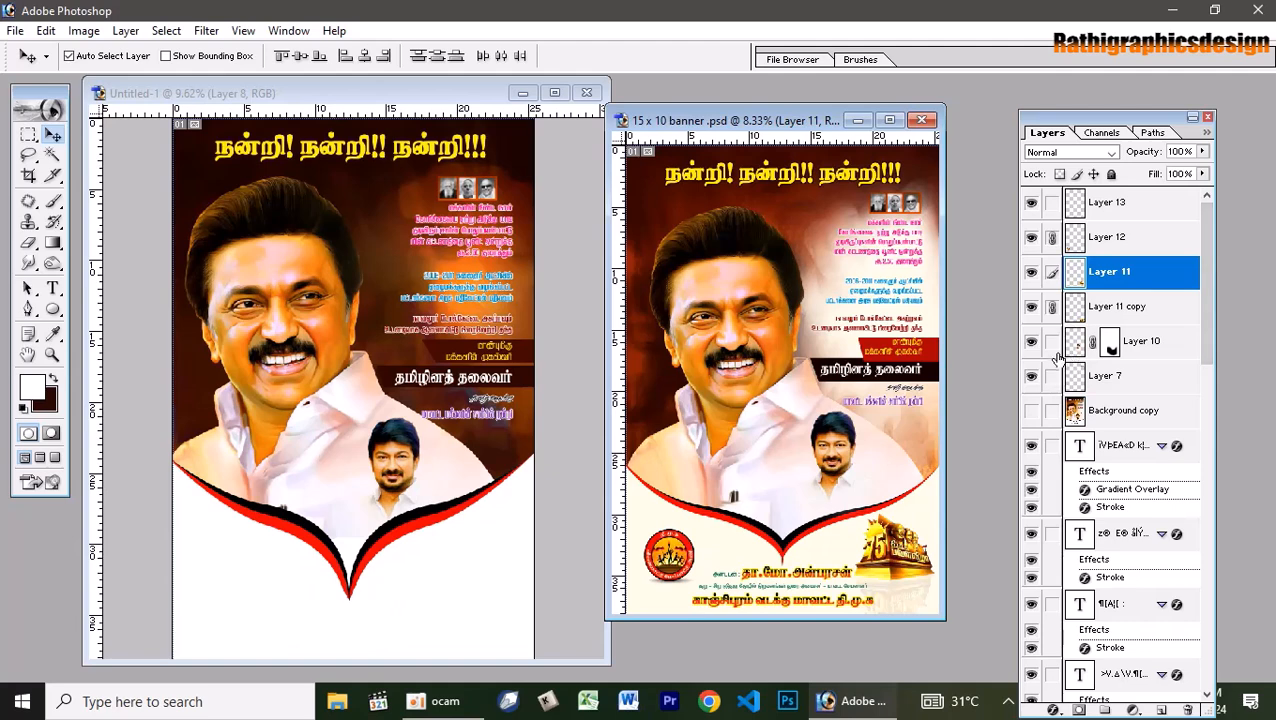
{"action": "left_click", "coordinate": [670, 562]}
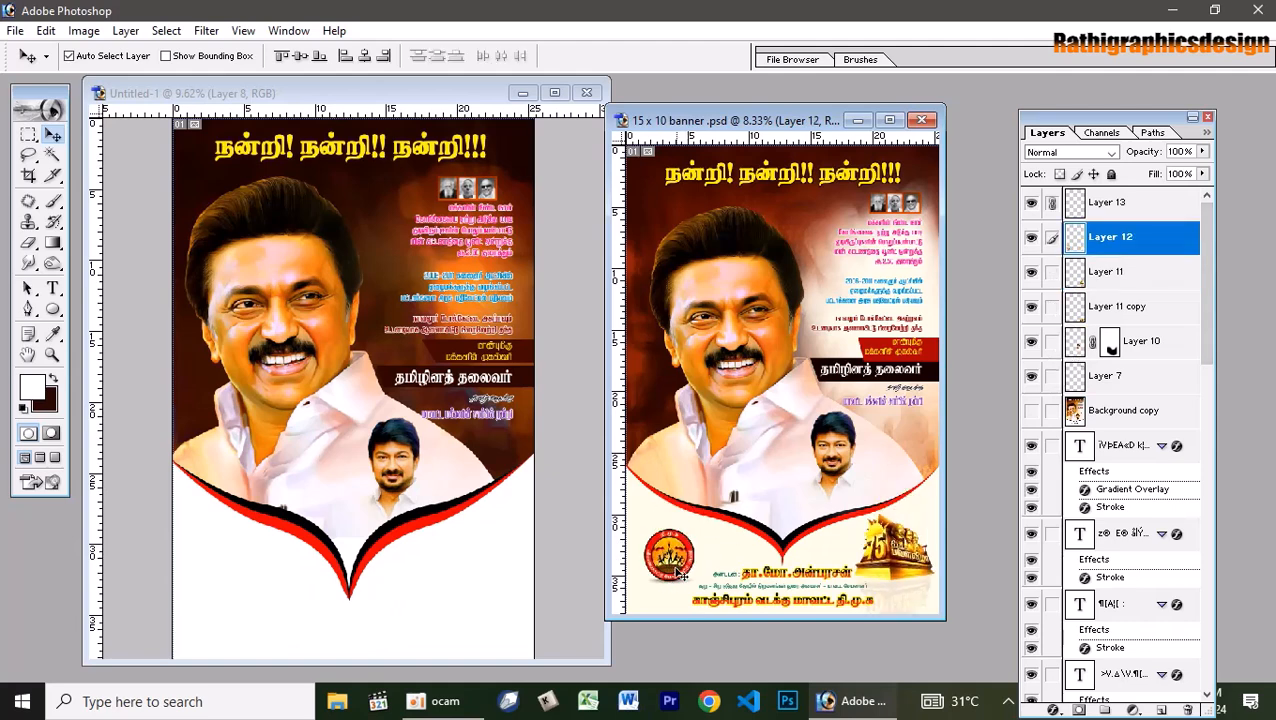
Unlink and relink Layer 13 with the round emblem's Layer 12 several times to test the link.
{"action": "right_click", "coordinate": [681, 588]}
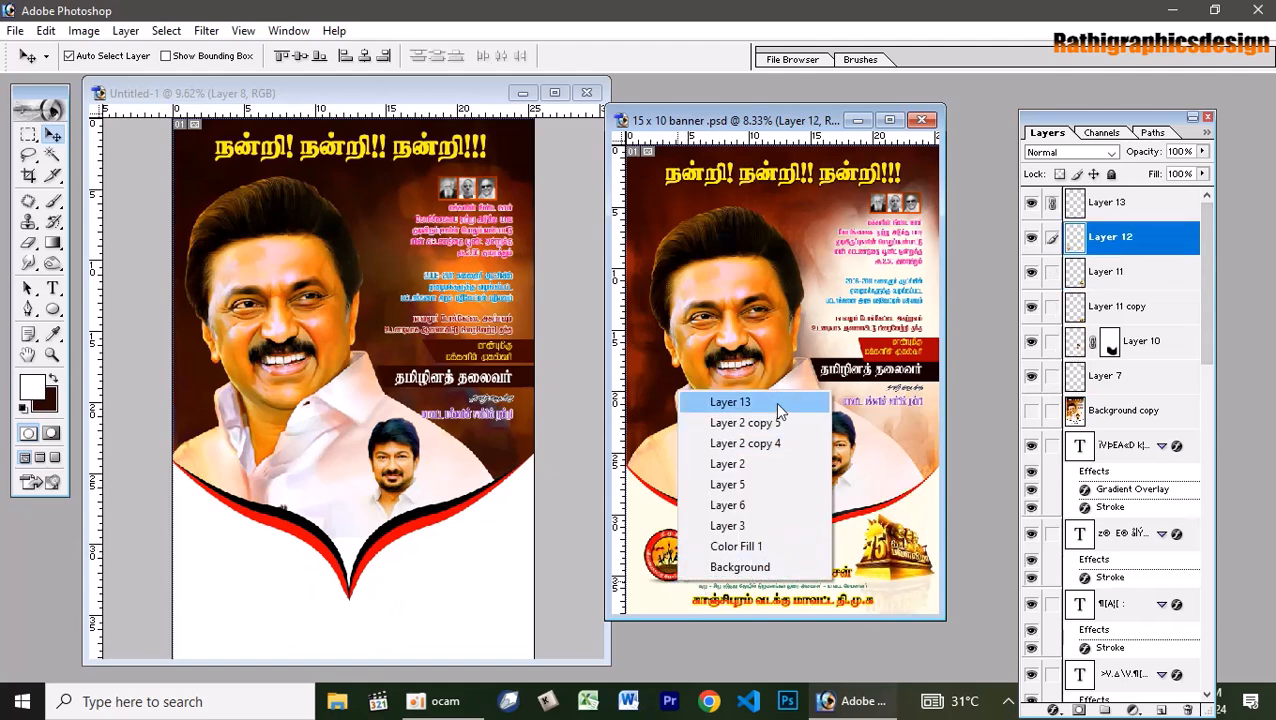
{"action": "left_click", "coordinate": [783, 410]}
{"action": "right_click", "coordinate": [676, 555]}
{"action": "left_click", "coordinate": [674, 586]}
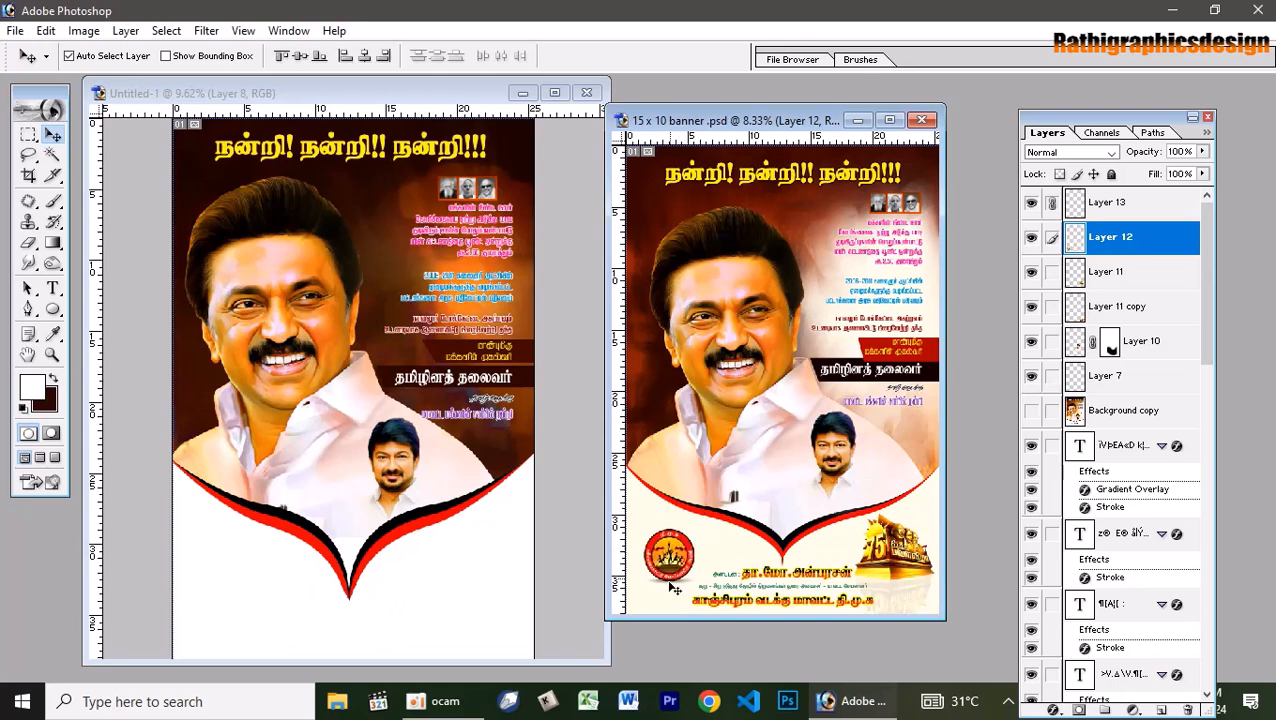
{"action": "right_click", "coordinate": [680, 588]}
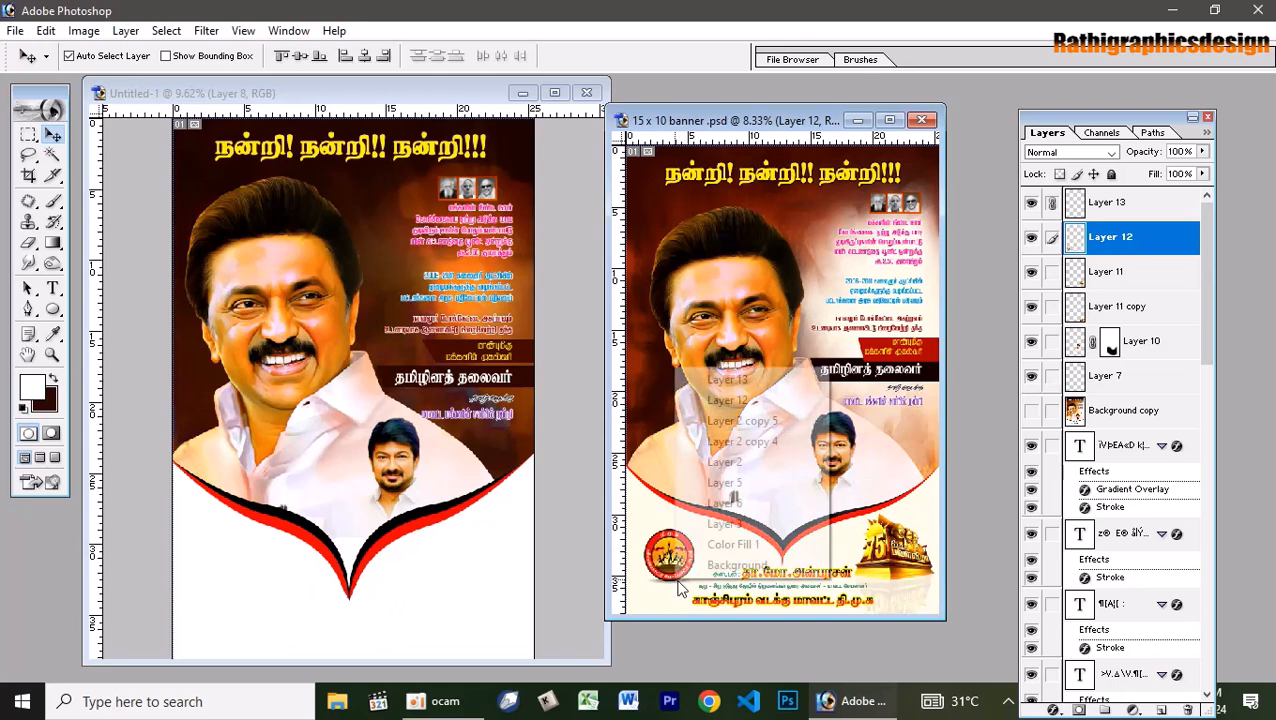
{"action": "left_click", "coordinate": [756, 377]}
{"action": "right_click", "coordinate": [676, 564]}
{"action": "left_click", "coordinate": [686, 578]}
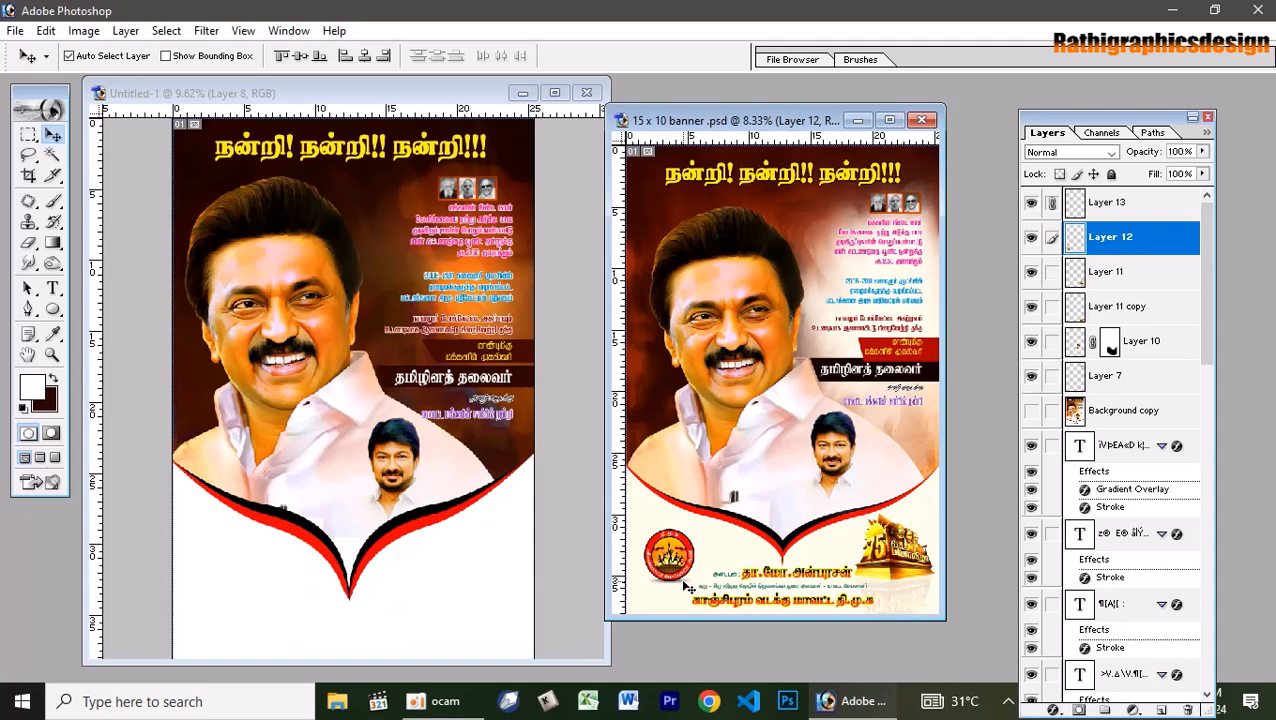
{"action": "right_click", "coordinate": [688, 588]}
{"action": "left_click", "coordinate": [726, 401]}
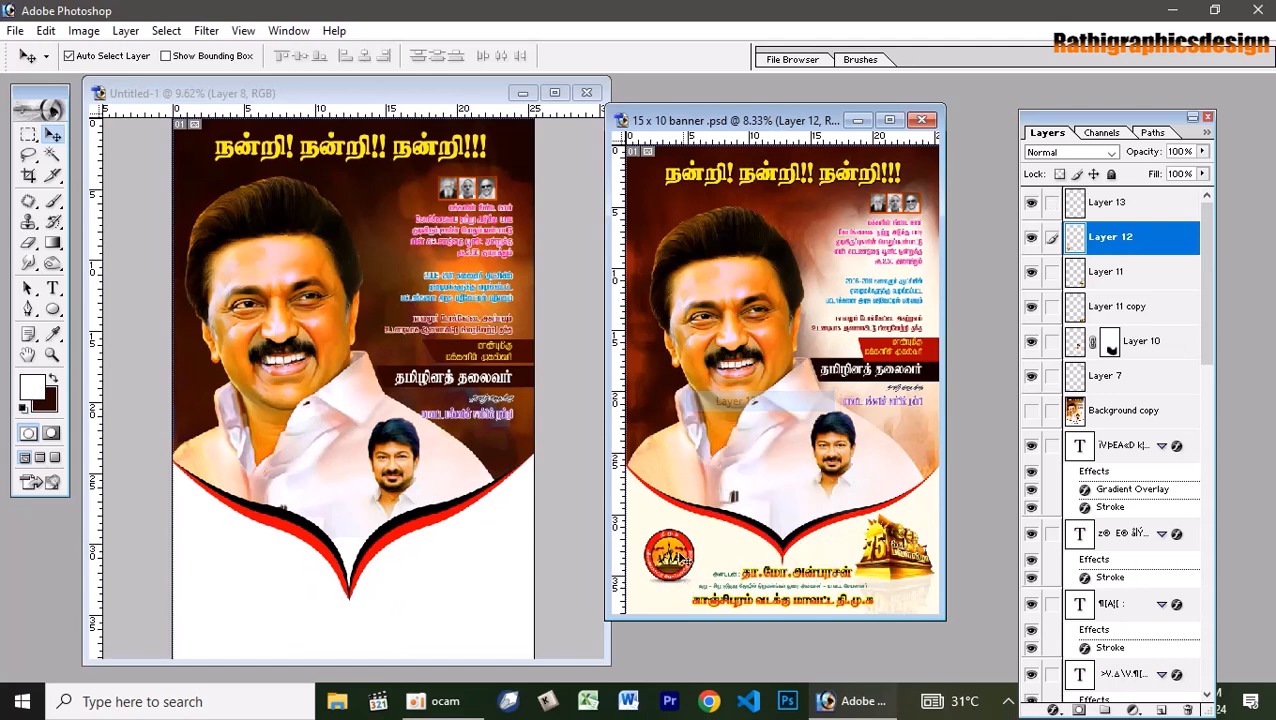
{"action": "right_click", "coordinate": [668, 562]}
{"action": "left_click", "coordinate": [684, 576]}
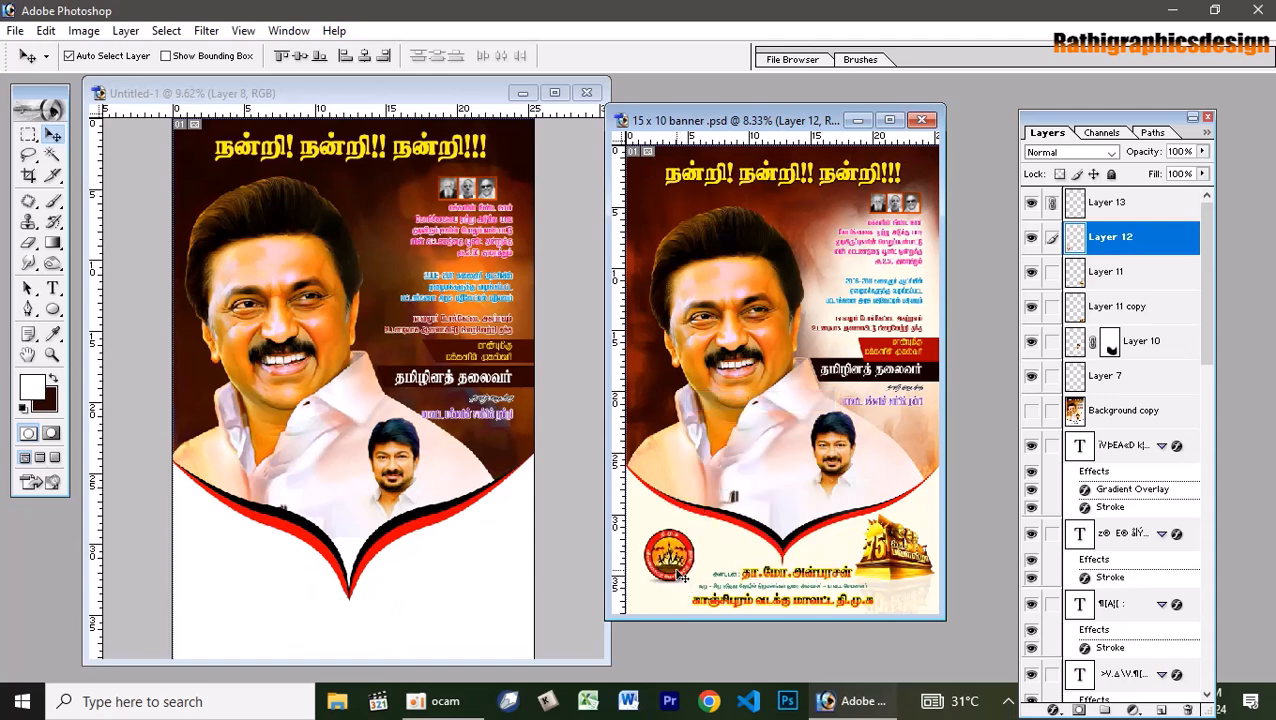
Copy the linked round emblem and the golden 75 emblem into Untitled-1 on either side below the border, with their layers in front.
{"action": "left_click_drag", "start_coordinate": [682, 566], "coordinate": [242, 547]}
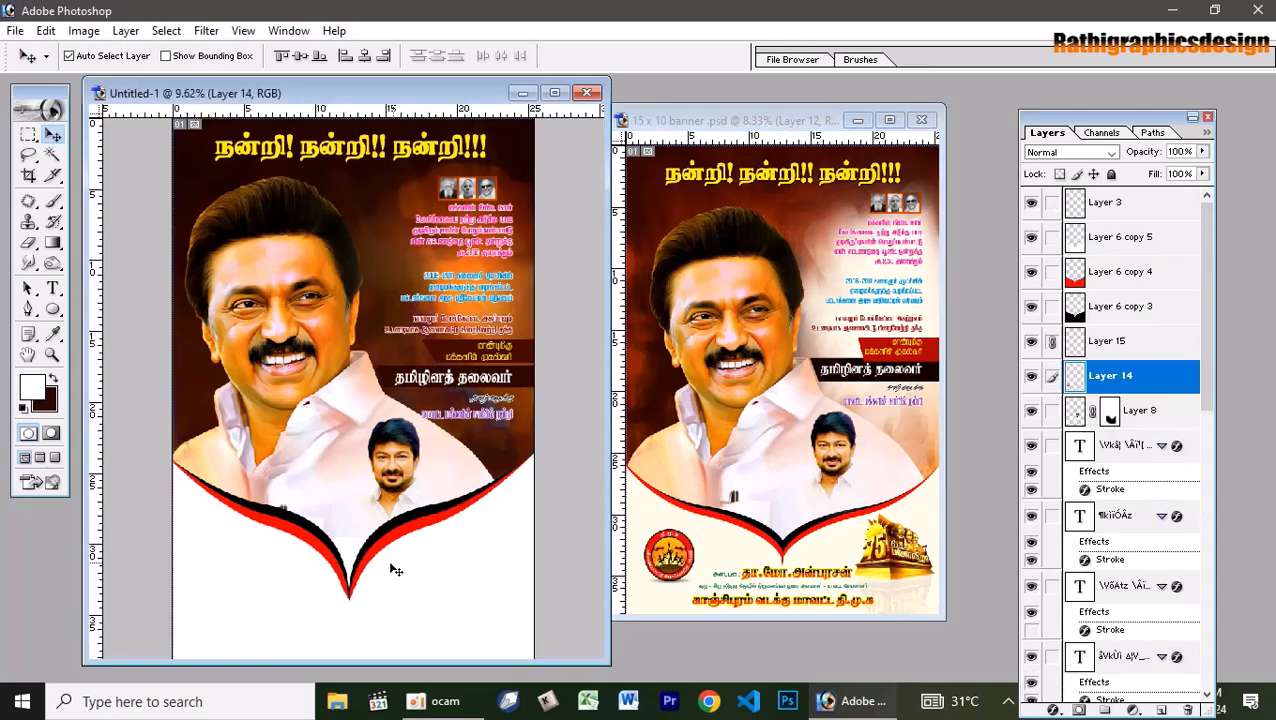
{"action": "key", "text": "ctrl+shift+bracketright"}
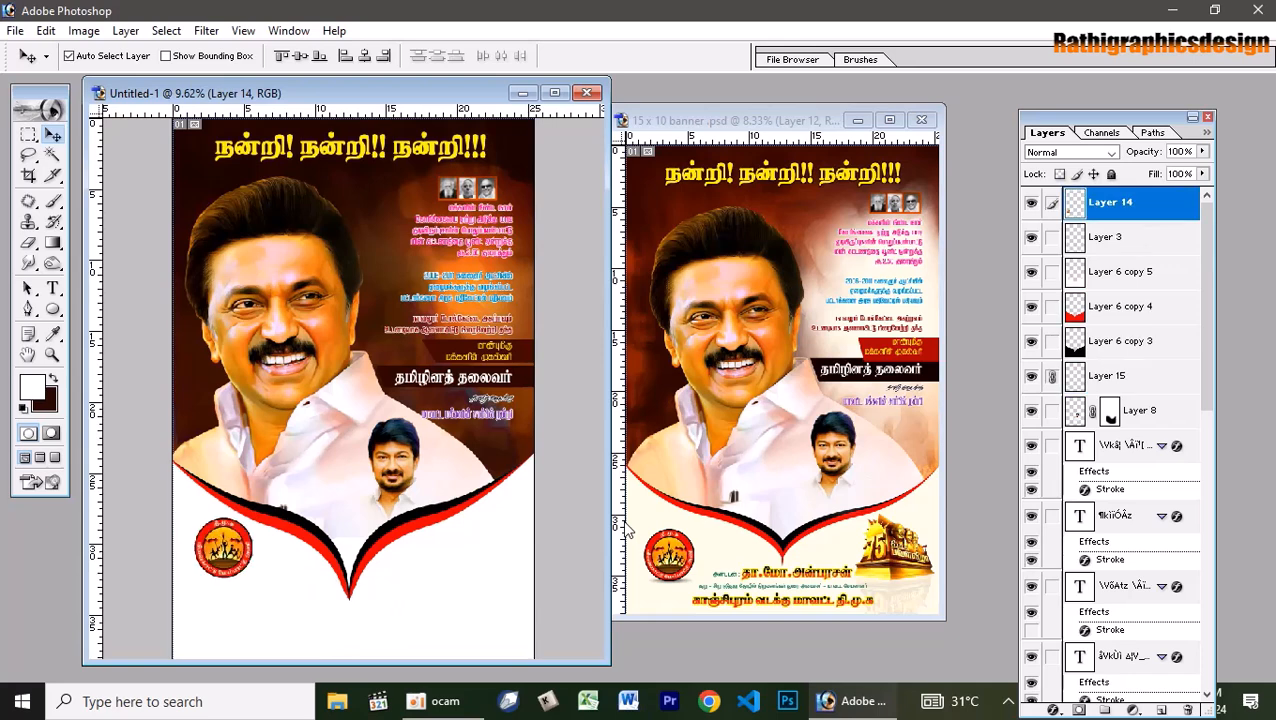
{"action": "scroll", "coordinate": [1201, 341], "scroll_direction": "down", "scroll_amount": 2}
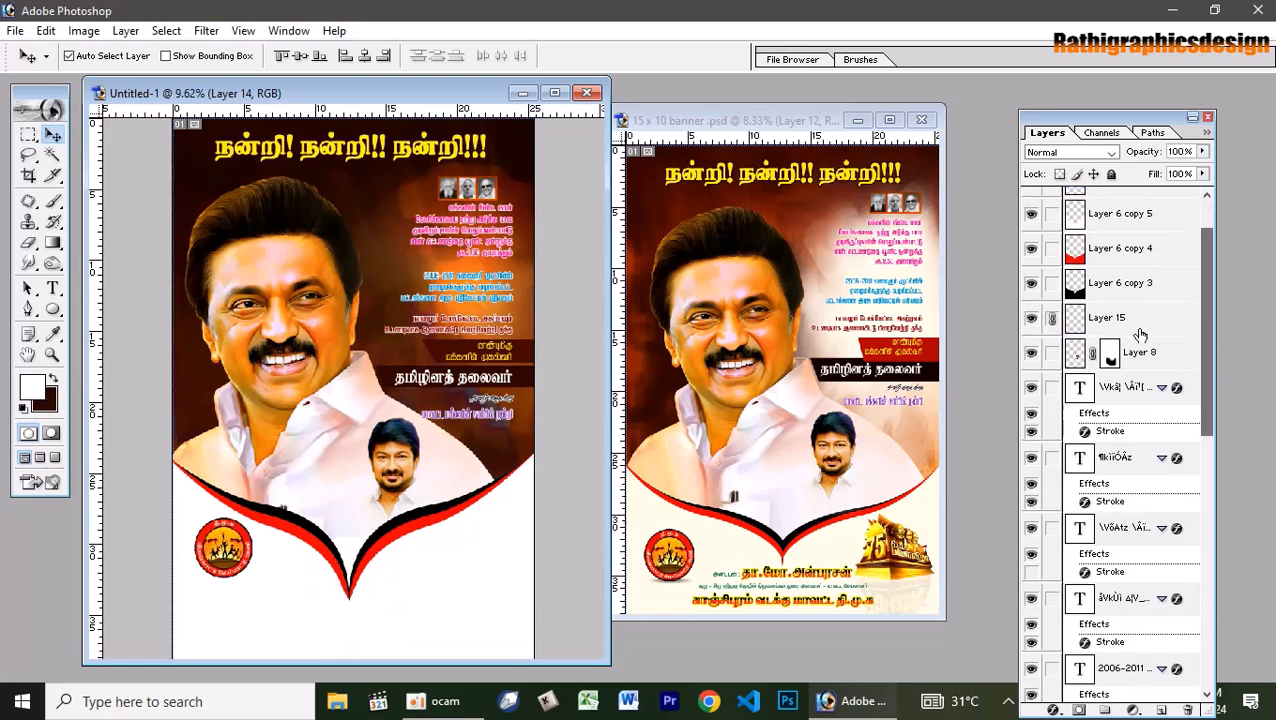
{"action": "left_click", "coordinate": [1125, 322]}
{"action": "key", "text": "ctrl+shift+bracketright"}
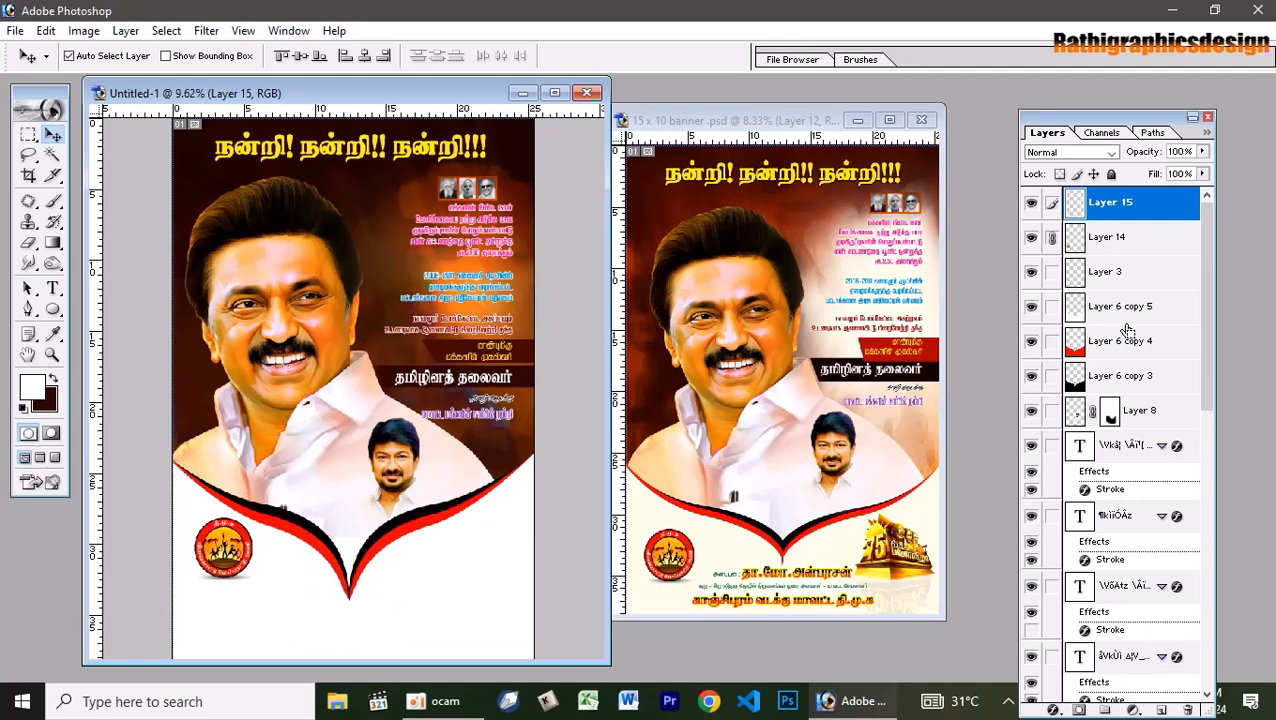
{"action": "left_click_drag", "start_coordinate": [920, 590], "coordinate": [480, 563]}
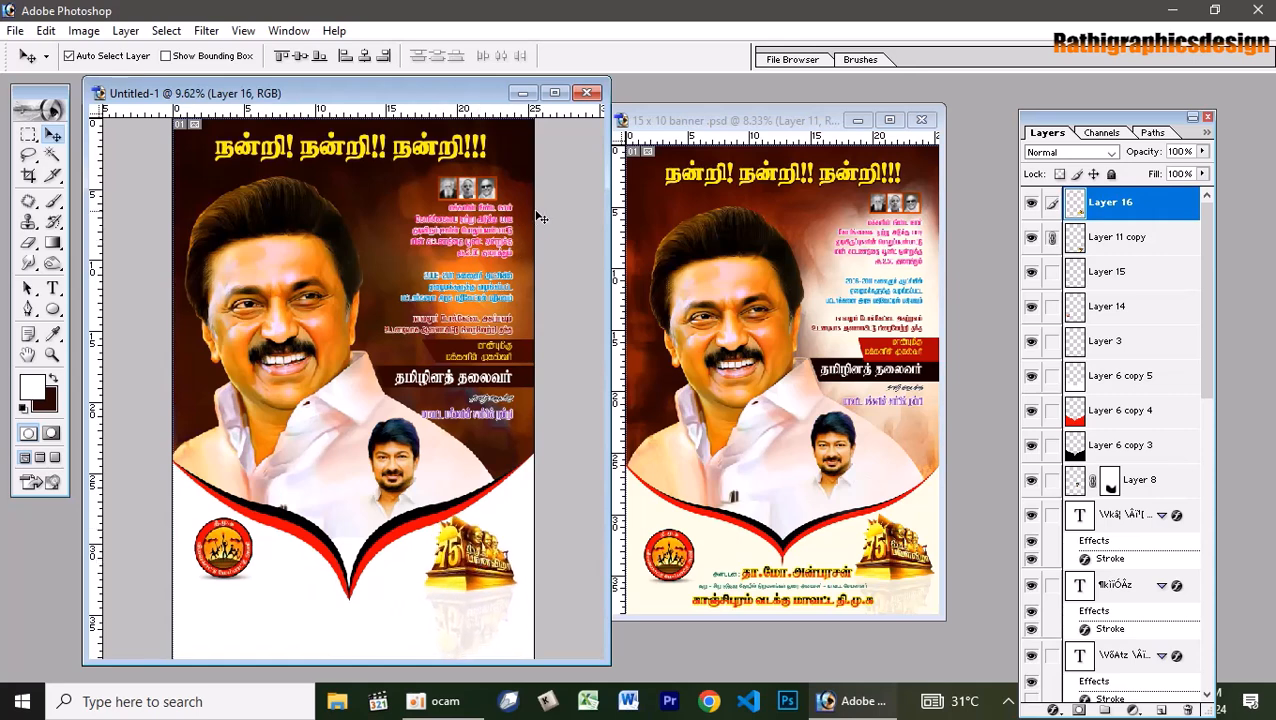
Link the four footer text layers in the reference file and copy them into Untitled-1 below the border's tip.
{"action": "left_click", "coordinate": [752, 585]}
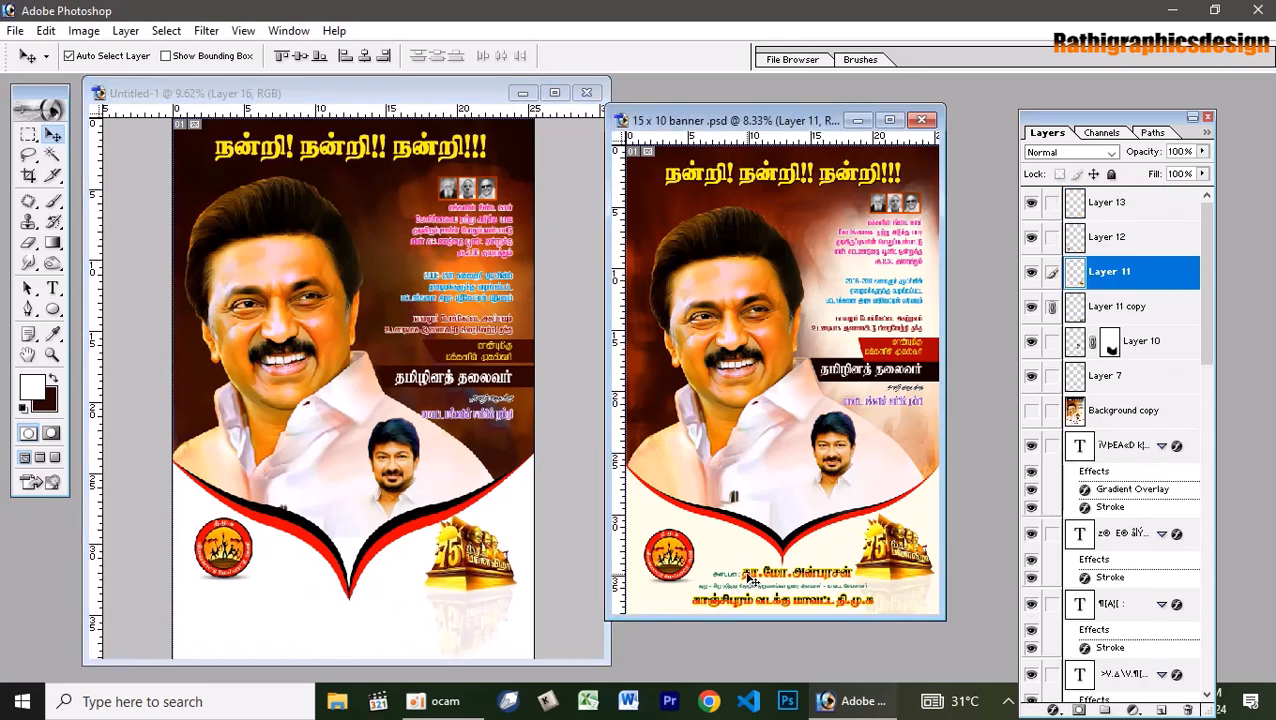
{"action": "left_click", "coordinate": [752, 585]}
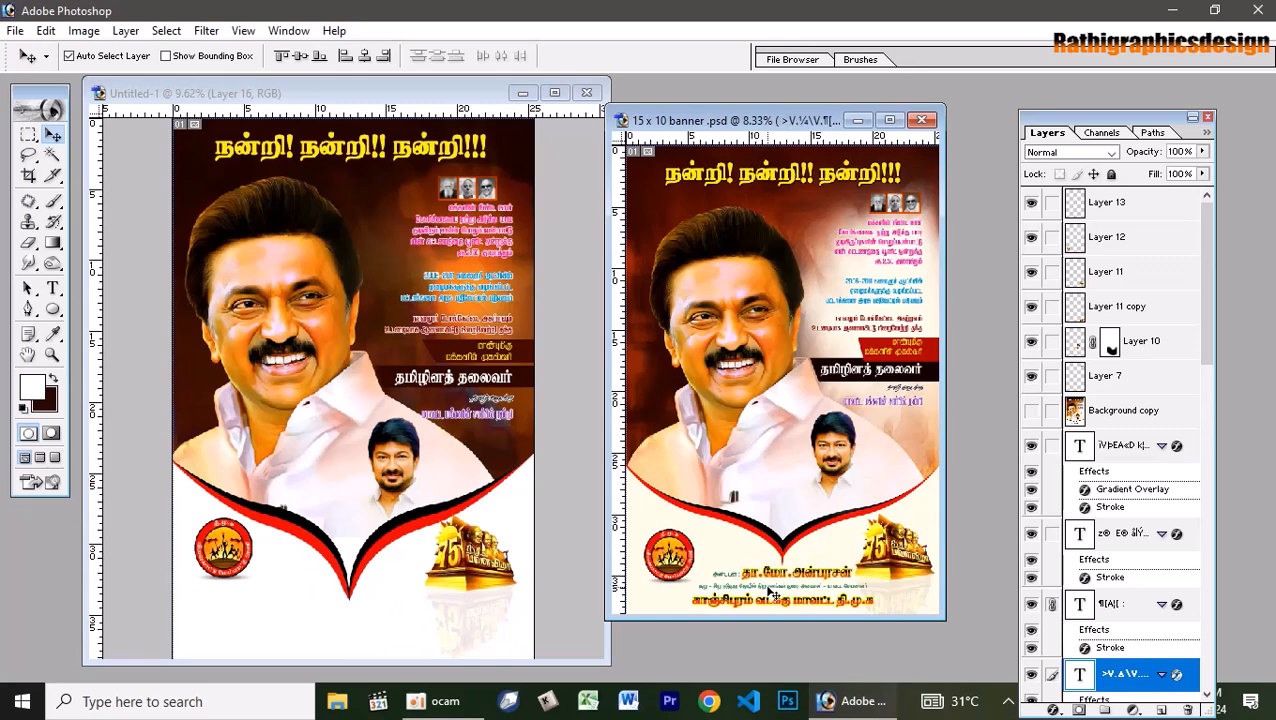
{"action": "right_click", "coordinate": [773, 593]}
{"action": "left_click", "coordinate": [826, 447]}
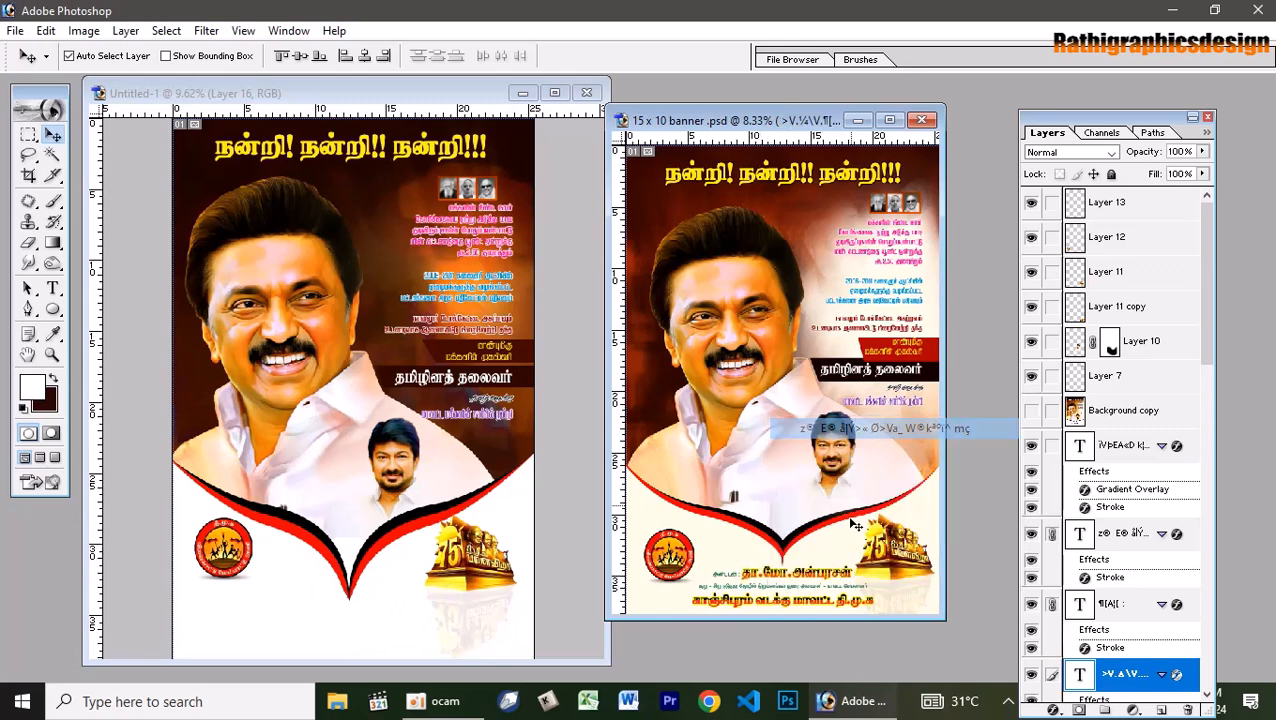
{"action": "right_click", "coordinate": [818, 600]}
{"action": "left_click", "coordinate": [801, 598]}
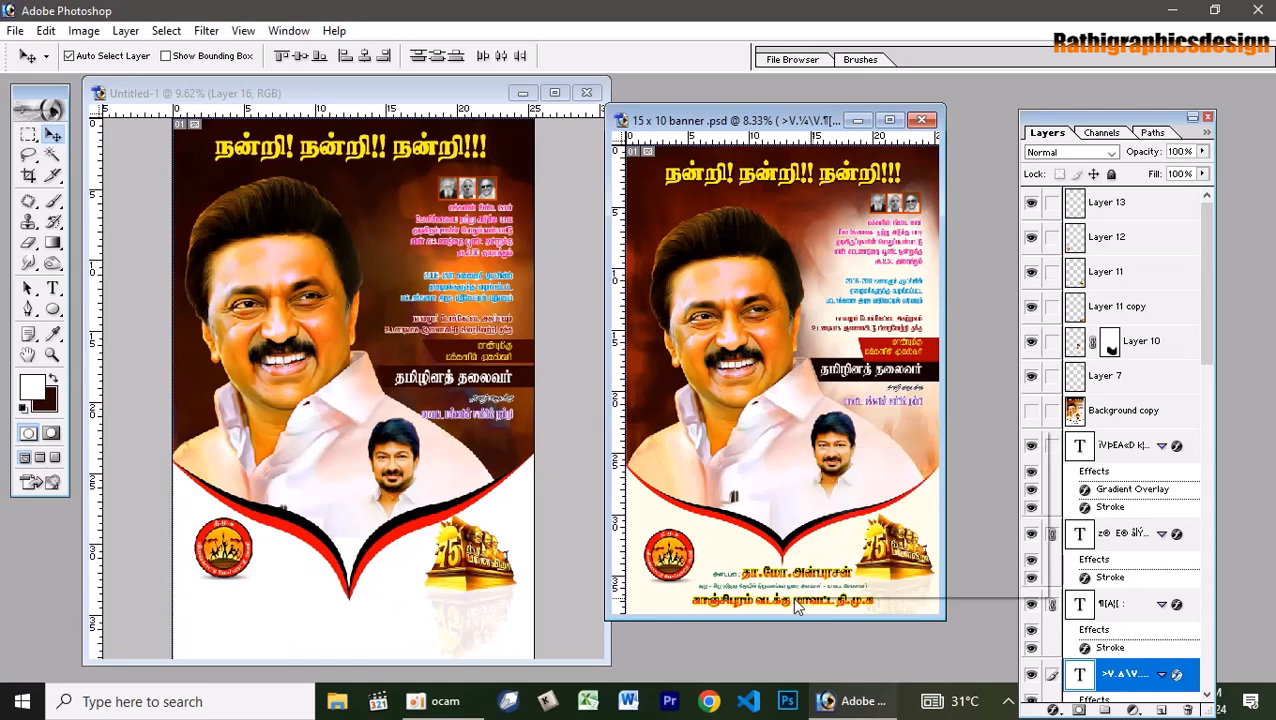
{"action": "right_click", "coordinate": [801, 598]}
{"action": "left_click", "coordinate": [803, 598]}
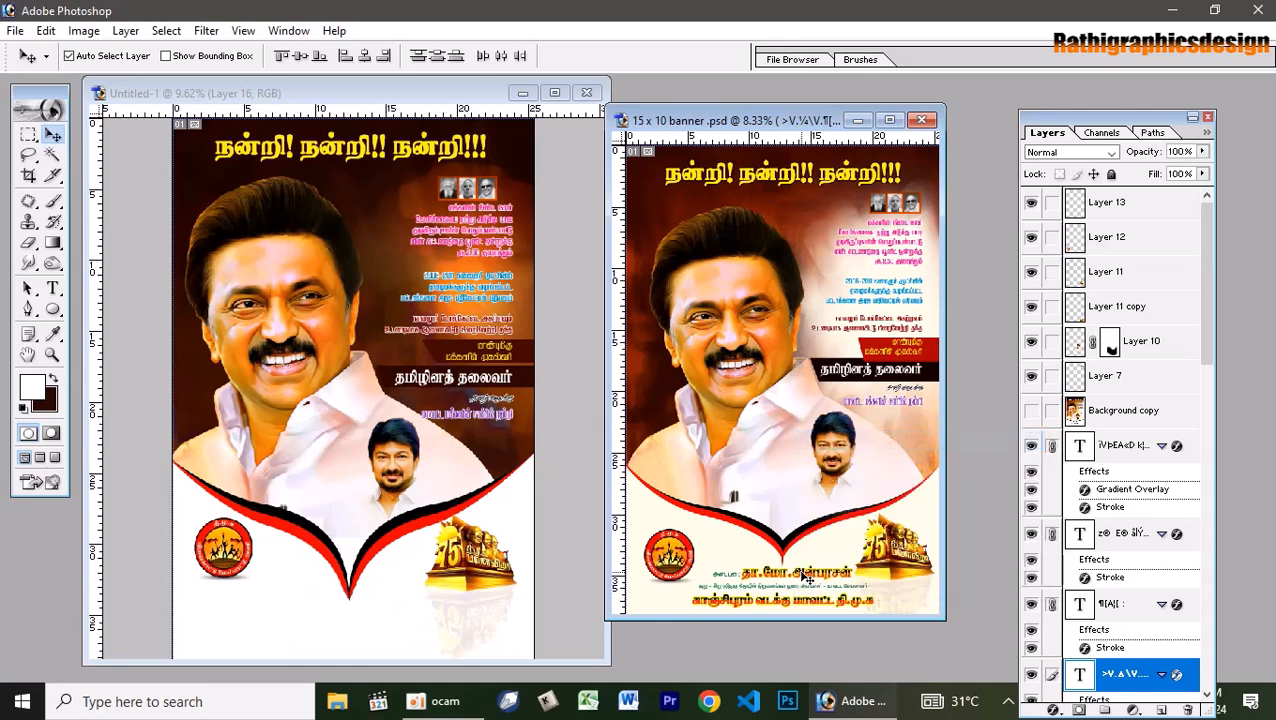
{"action": "left_click_drag", "start_coordinate": [805, 577], "coordinate": [349, 609]}
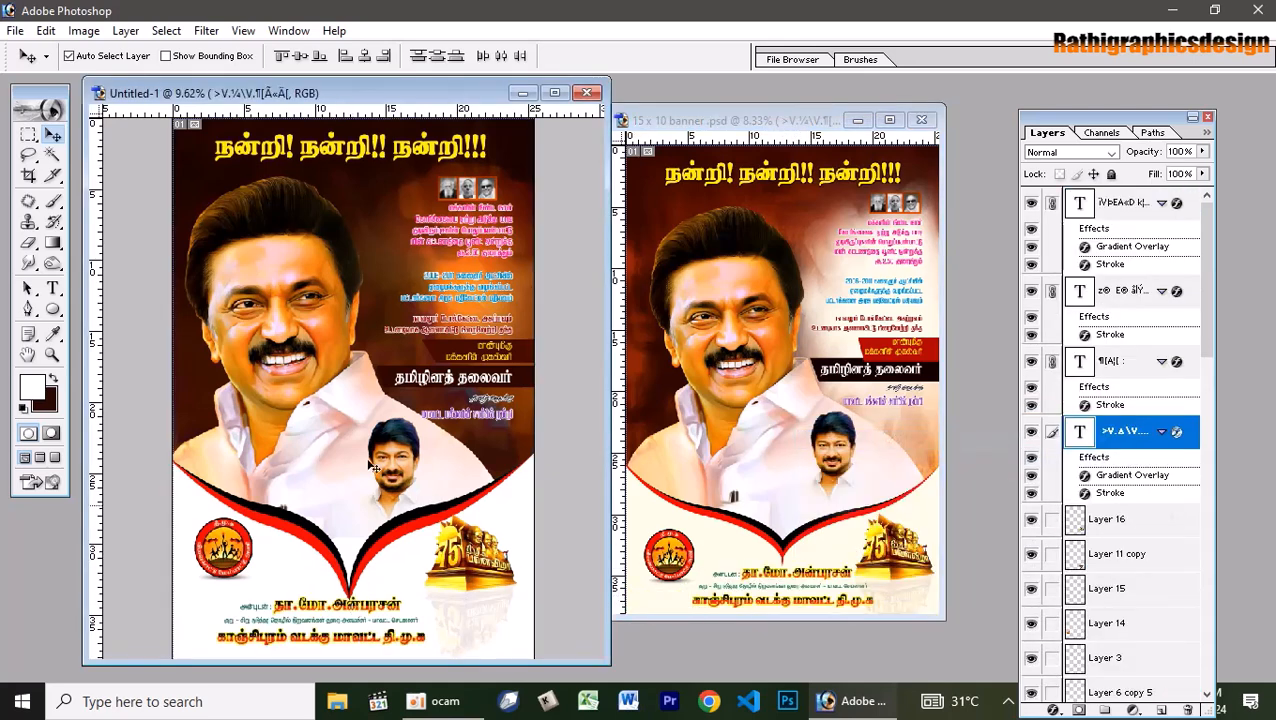
Maximise Untitled-1 and widen the curved border with Free Transform so it extends further past both banner edges.
{"action": "left_click", "coordinate": [554, 92]}
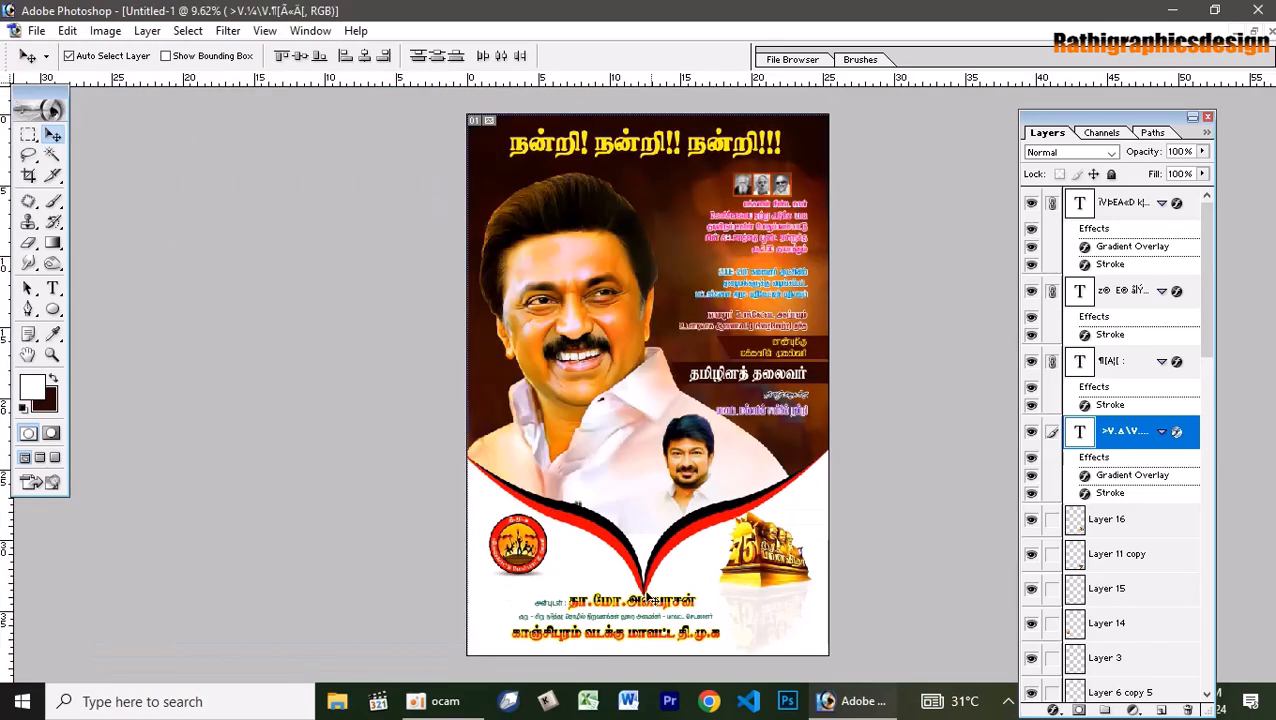
{"action": "left_click", "coordinate": [705, 560]}
{"action": "key", "text": "ctrl+plus"}
{"action": "key", "text": "ctrl+plus"}
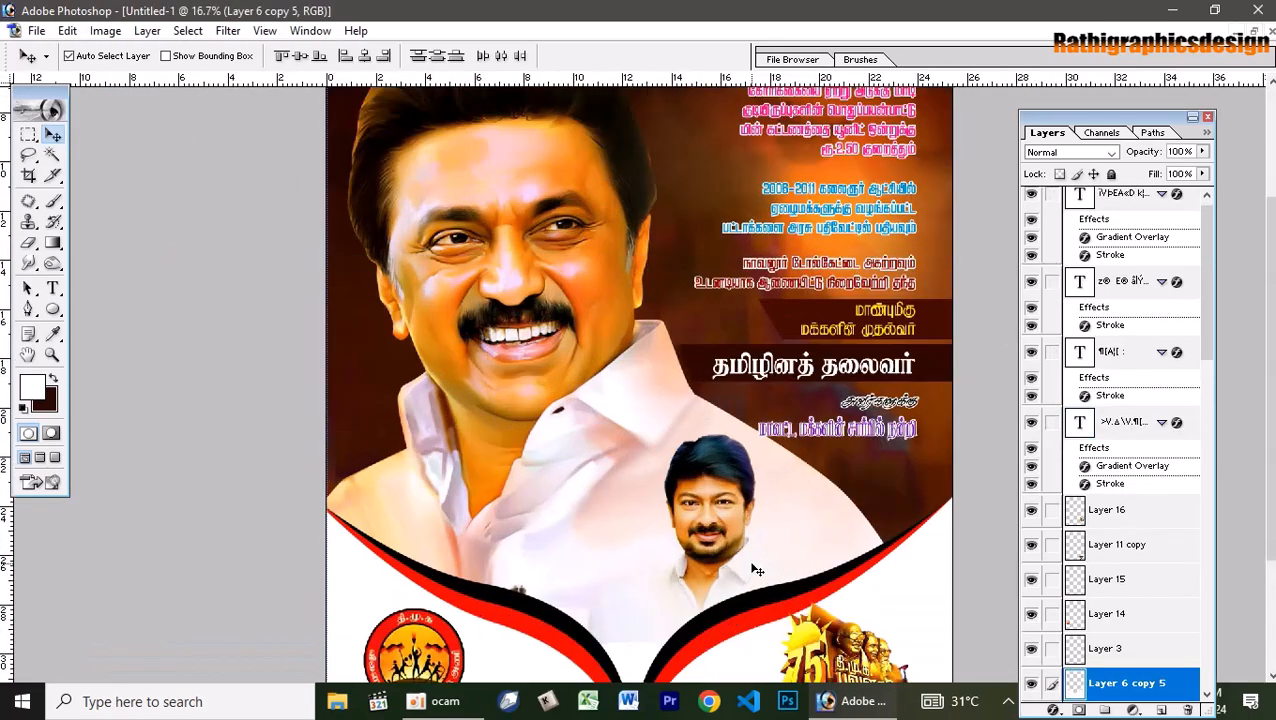
{"action": "scroll", "coordinate": [850, 478], "scroll_direction": "down", "scroll_amount": 1}
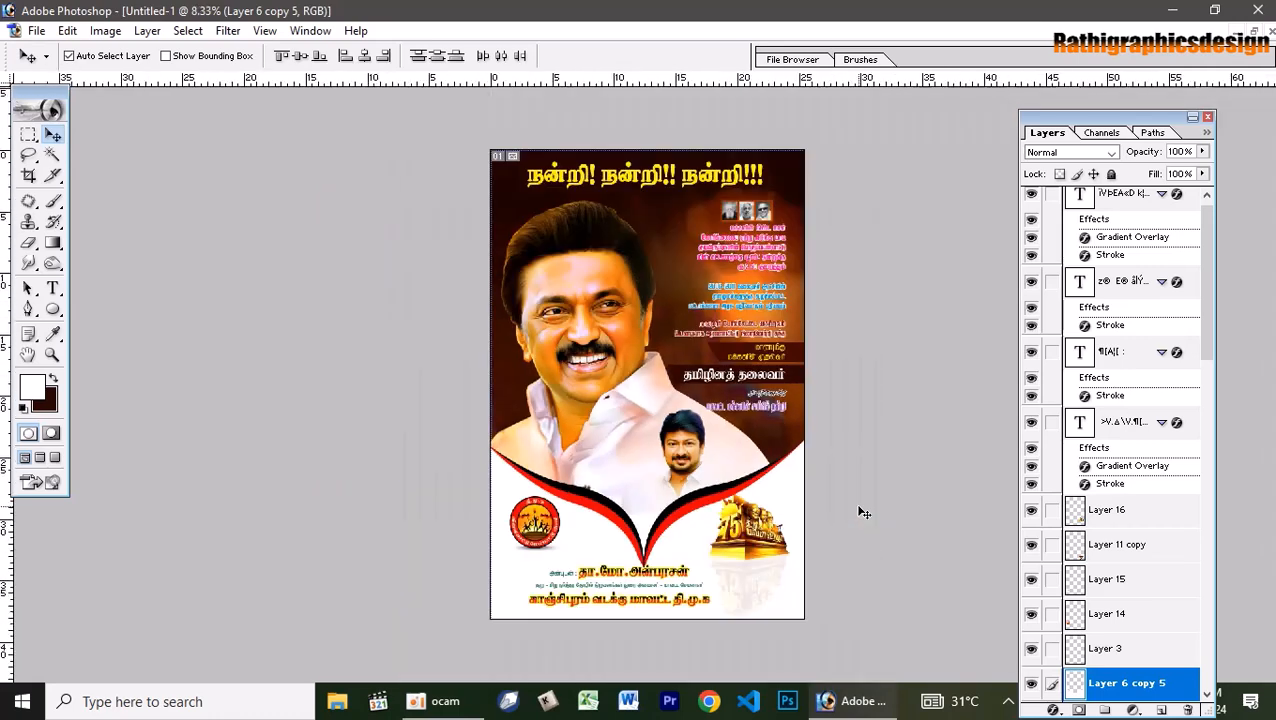
{"action": "key", "text": "ctrl+minus"}
{"action": "key", "text": "ctrl+minus"}
{"action": "key", "text": "ctrl+t"}
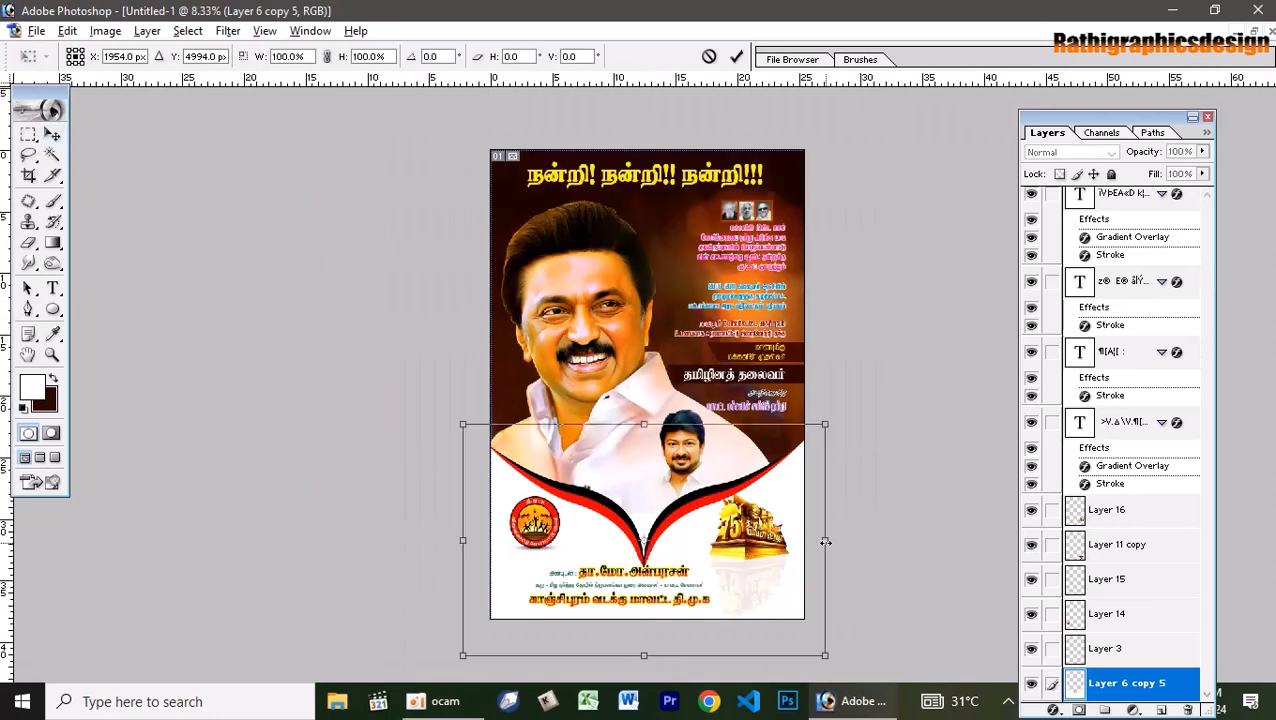
{"action": "left_click_drag", "start_coordinate": [825, 541], "coordinate": [869, 545]}
{"action": "key", "text": "Return"}
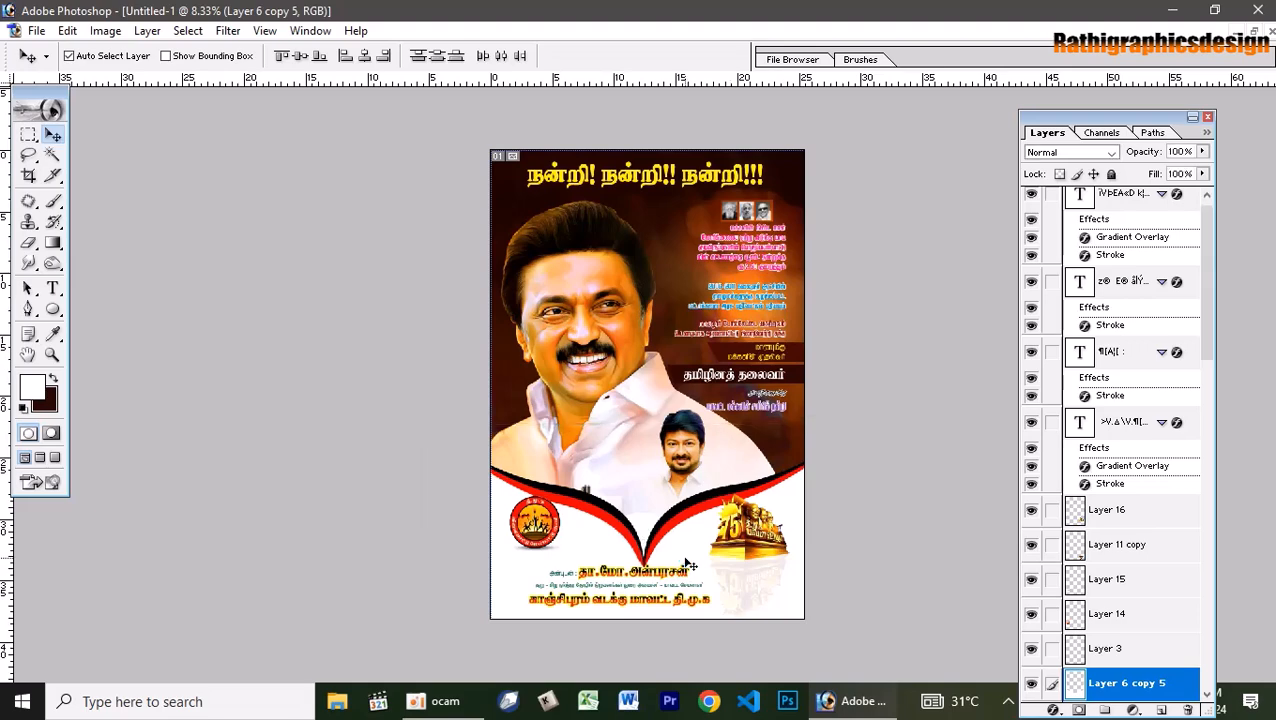
Trim the red band around the border's central tip using a closed Pen path converted to a selection.
{"action": "key", "text": "ctrl+plus"}
{"action": "key", "text": "ctrl+plus"}
{"action": "key", "text": "ctrl+plus"}
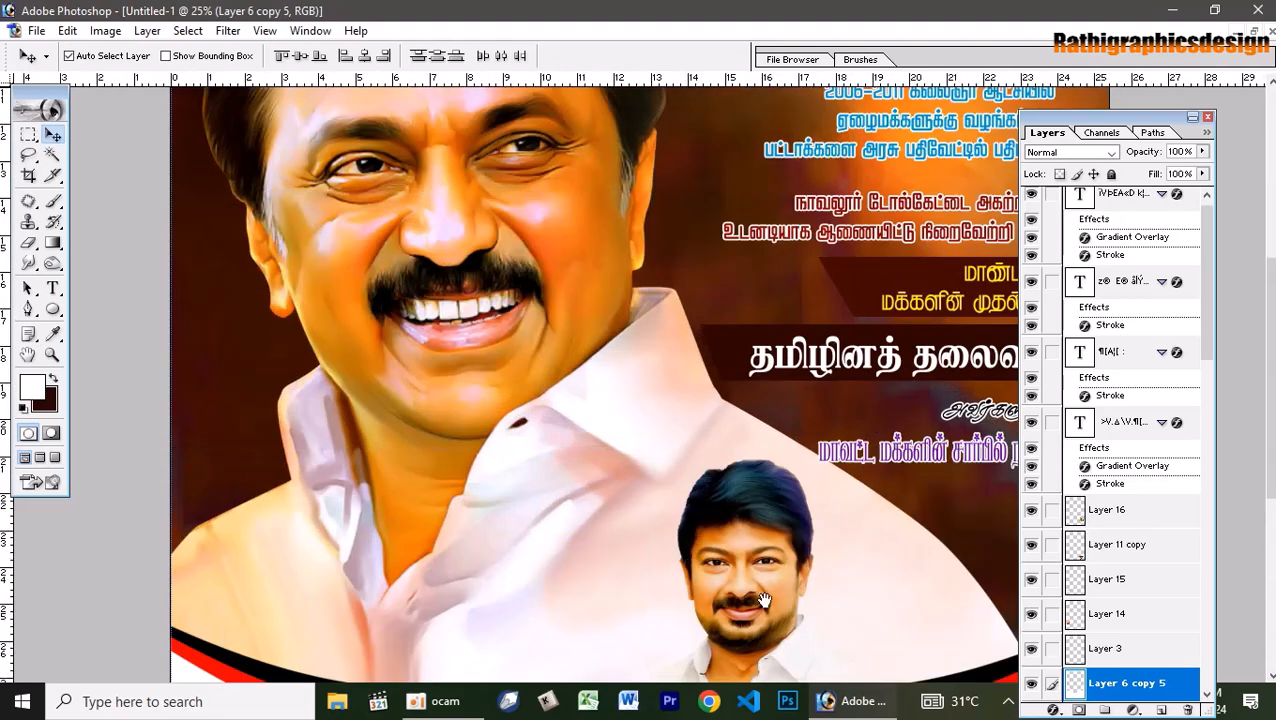
{"action": "left_click_drag", "start_coordinate": [743, 555], "coordinate": [731, 105]}
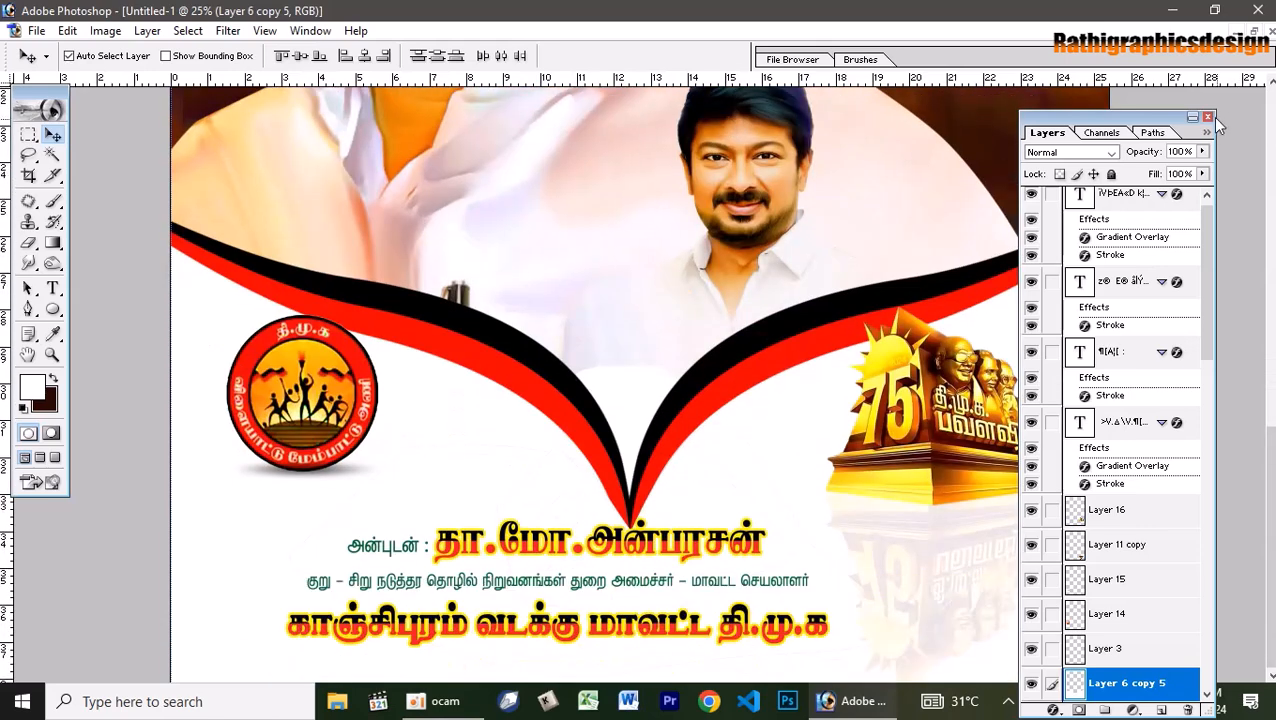
{"action": "left_click", "coordinate": [1208, 116]}
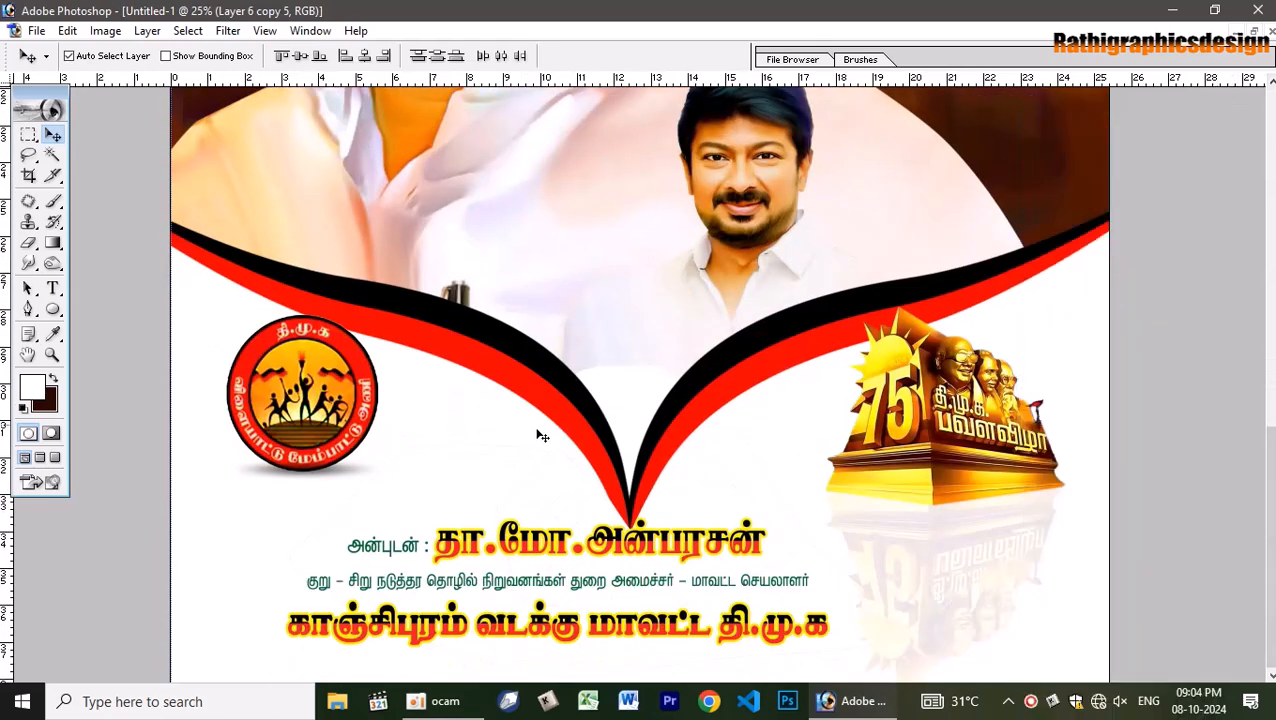
{"action": "key", "text": "p"}
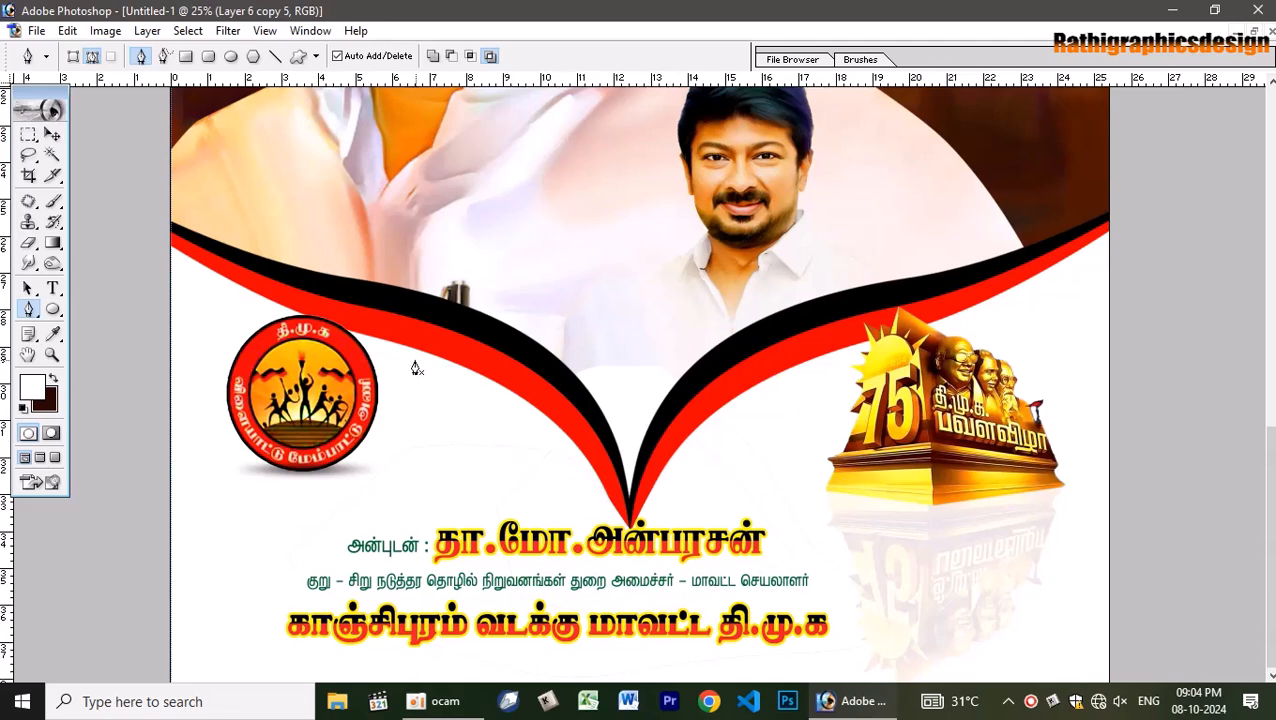
{"action": "left_click", "coordinate": [426, 377]}
{"action": "left_click_drag", "start_coordinate": [631, 519], "coordinate": [650, 598]}
{"action": "key", "text": "ctrl+z"}
{"action": "left_click_drag", "start_coordinate": [631, 522], "coordinate": [648, 616]}
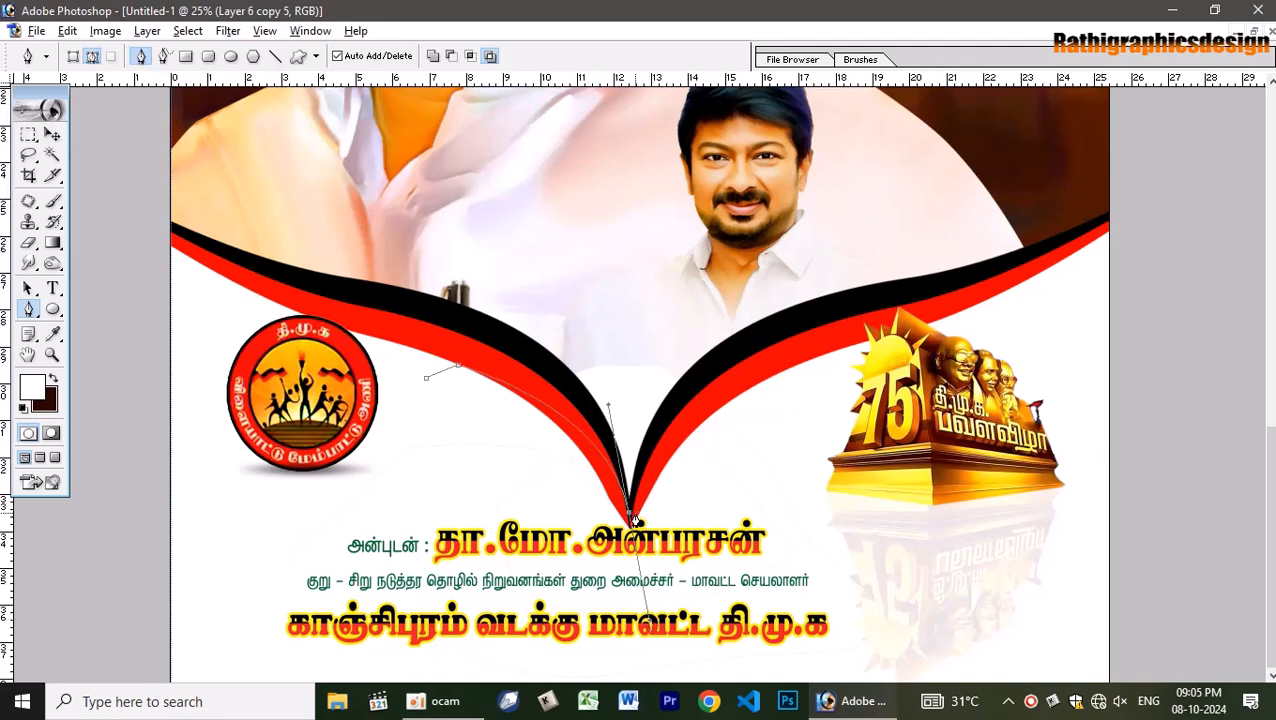
{"action": "left_click", "coordinate": [631, 521], "text": "alt"}
{"action": "left_click_drag", "start_coordinate": [785, 371], "coordinate": [887, 362]}
{"action": "left_click_drag", "start_coordinate": [765, 500], "coordinate": [745, 530]}
{"action": "left_click_drag", "start_coordinate": [581, 598], "coordinate": [540, 596]}
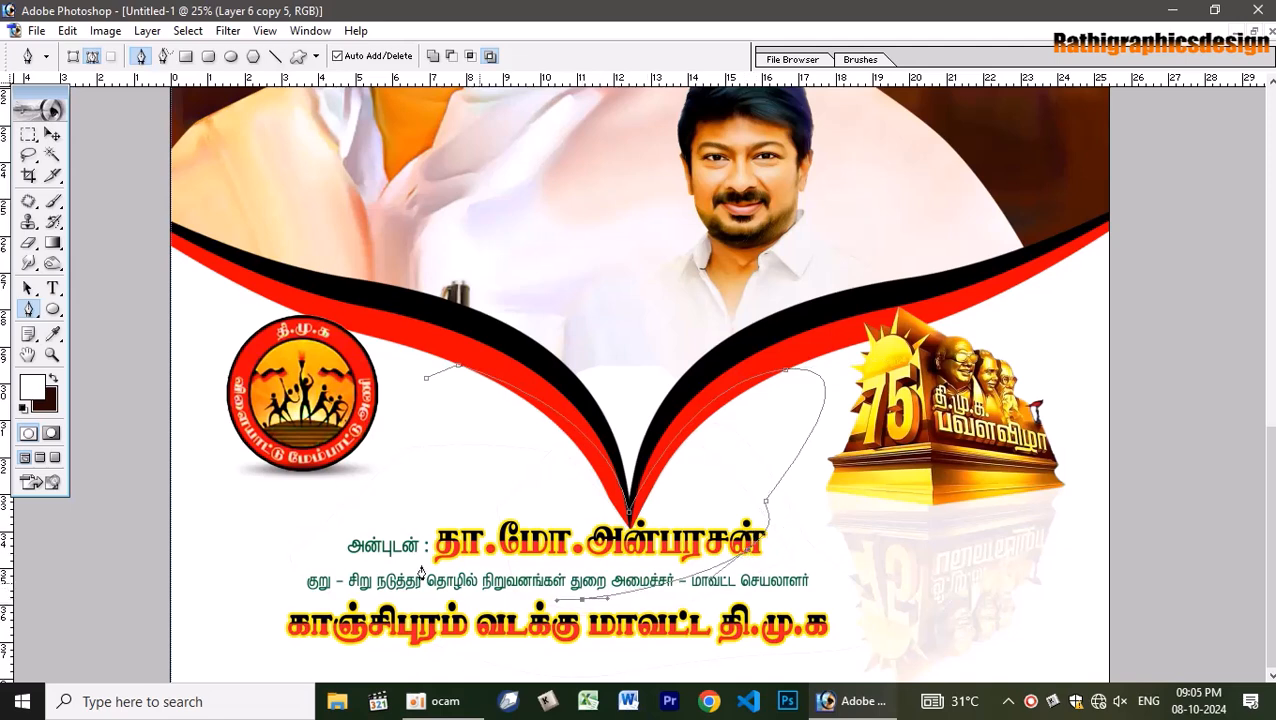
{"action": "left_click", "coordinate": [405, 540]}
{"action": "left_click_drag", "start_coordinate": [426, 424], "coordinate": [450, 397]}
{"action": "key", "text": "ctrl+Return"}
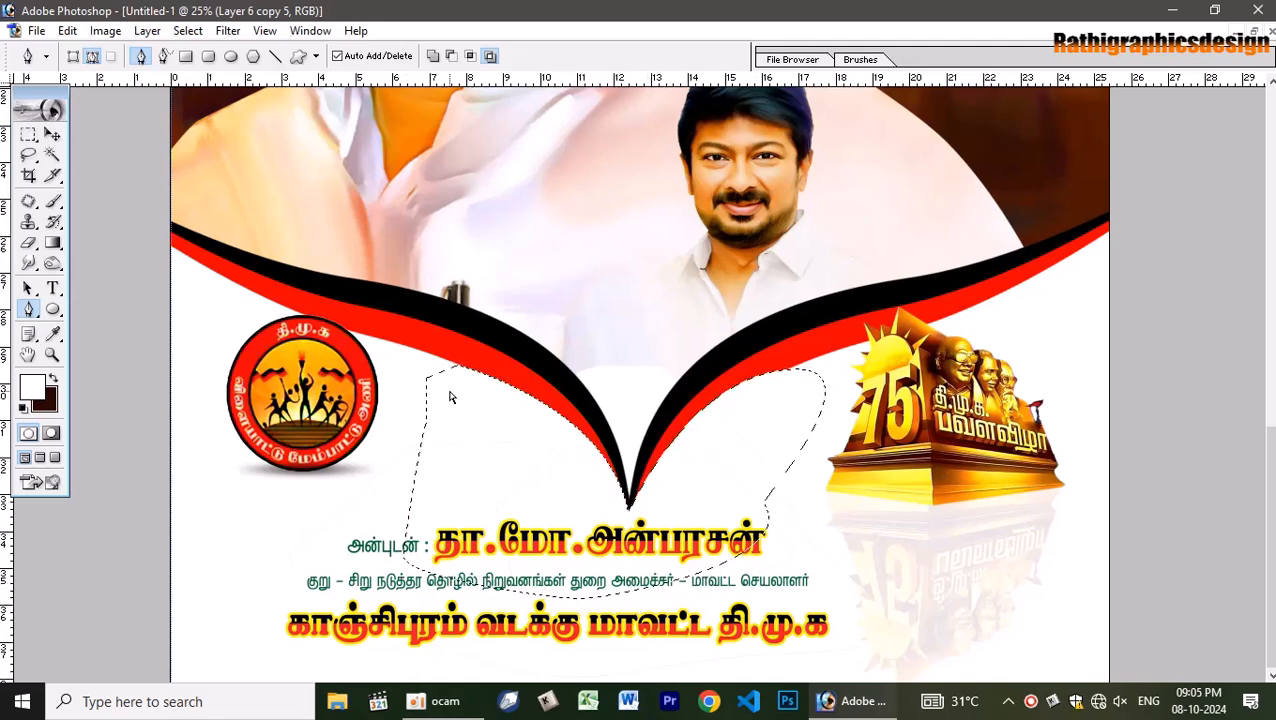
{"action": "key", "text": "ctrl+d"}
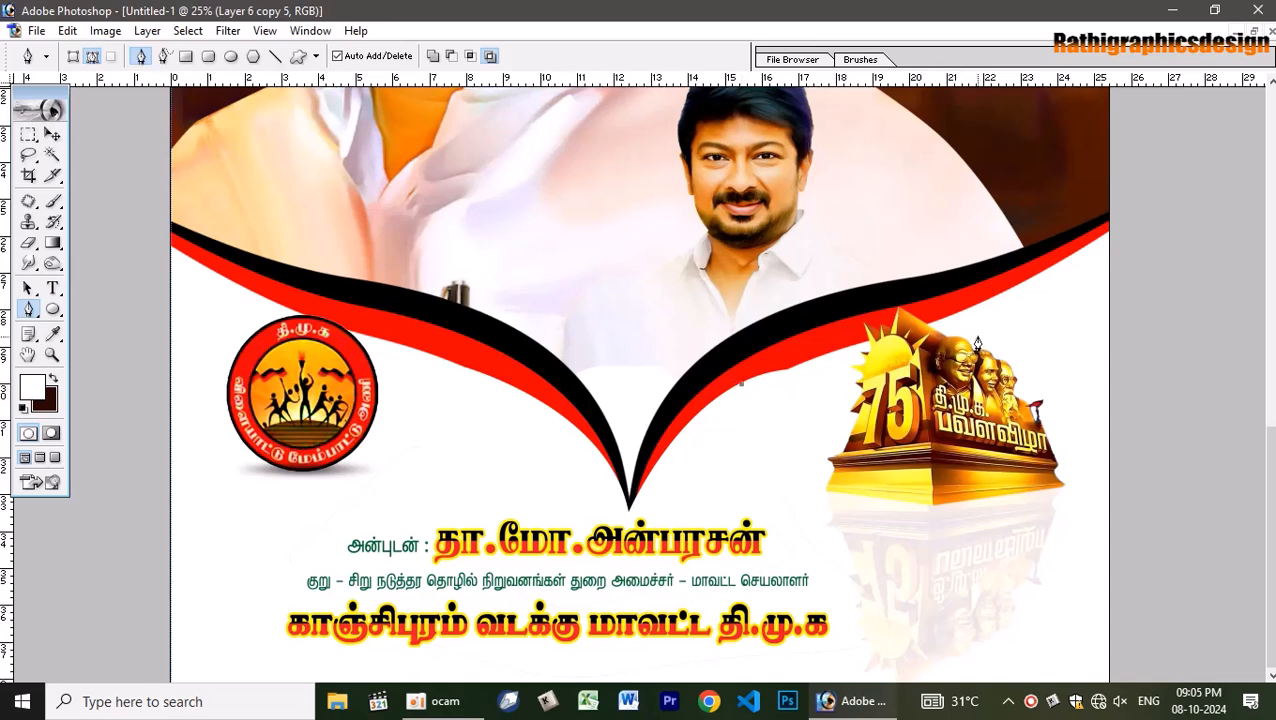
Smooth the red band's lower edge beside the golden 75 emblem with another Pen path converted to a selection.
{"action": "left_click_drag", "start_coordinate": [976, 306], "coordinate": [1066, 288]}
{"action": "key", "text": "Return"}
{"action": "mouse_move", "coordinate": [832, 360]}
{"action": "left_mouse_down"}
{"action": "mouse_move", "coordinate": [868, 349]}
{"action": "mouse_move", "coordinate": [834, 362]}
{"action": "left_mouse_up"}
{"action": "left_click", "coordinate": [818, 399]}
{"action": "left_click", "coordinate": [745, 438]}
{"action": "left_click", "coordinate": [742, 386]}
{"action": "key", "text": "ctrl+Return"}
{"action": "key", "text": "ctrl+d"}
Centre the linked footer text block on the vertical guide below the border's tip using Free Transform, and apply the transform.
{"action": "key", "text": "ctrl+;"}
{"action": "key", "text": "v"}
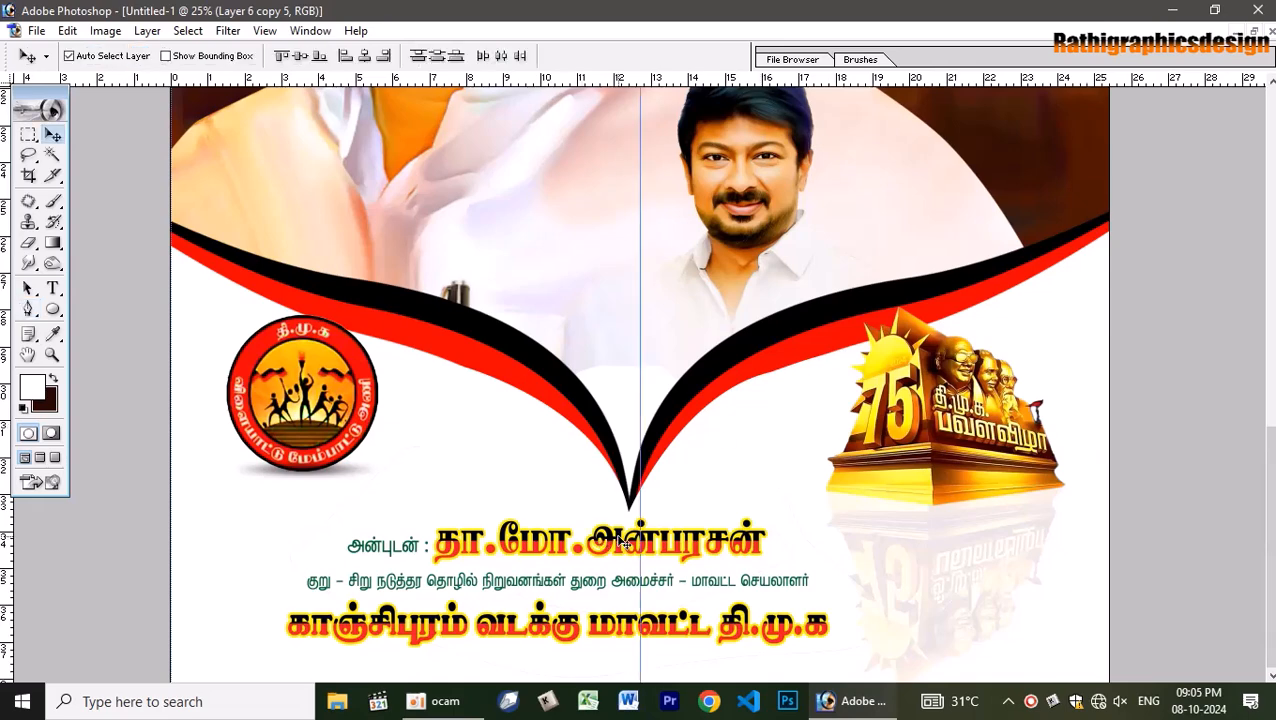
{"action": "left_click", "coordinate": [615, 540]}
{"action": "left_click_drag", "start_coordinate": [615, 540], "coordinate": [682, 549]}
{"action": "key", "text": "ctrl+t"}
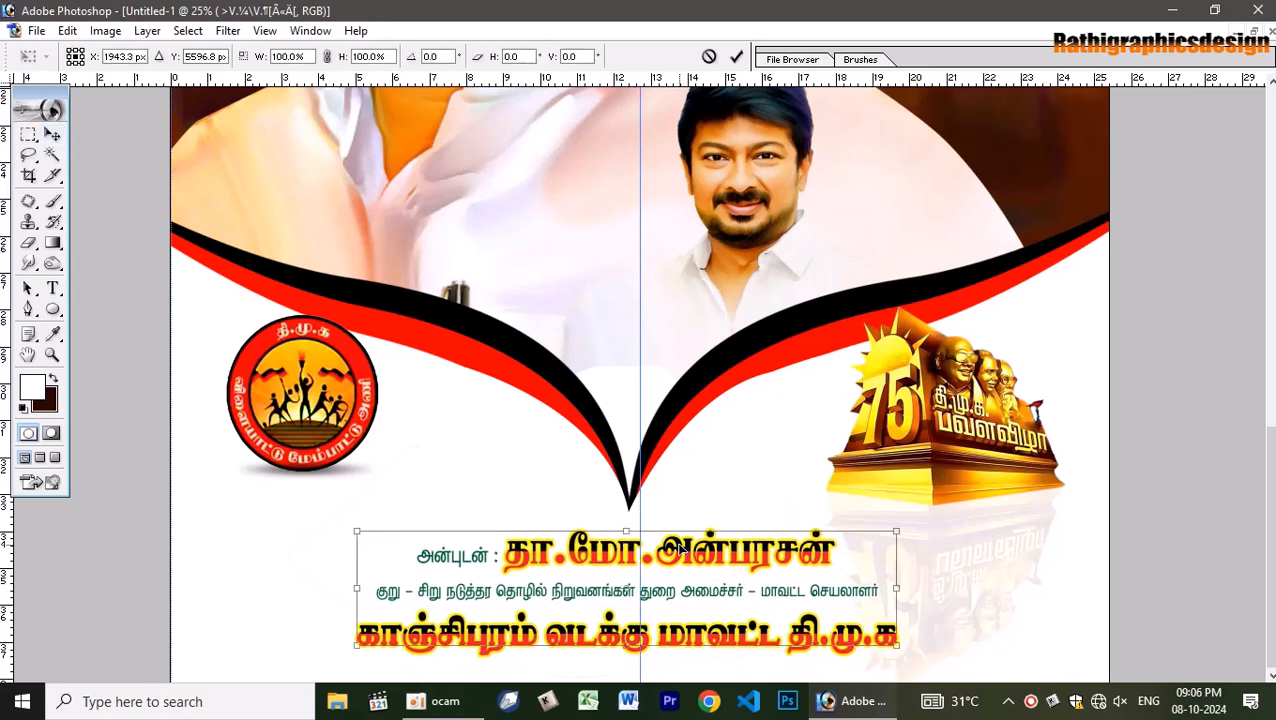
{"action": "key", "text": "shift+Right"}
{"action": "key", "text": "shift+Right"}
{"action": "key", "text": "shift+Right"}
{"action": "key", "text": "shift+Right"}
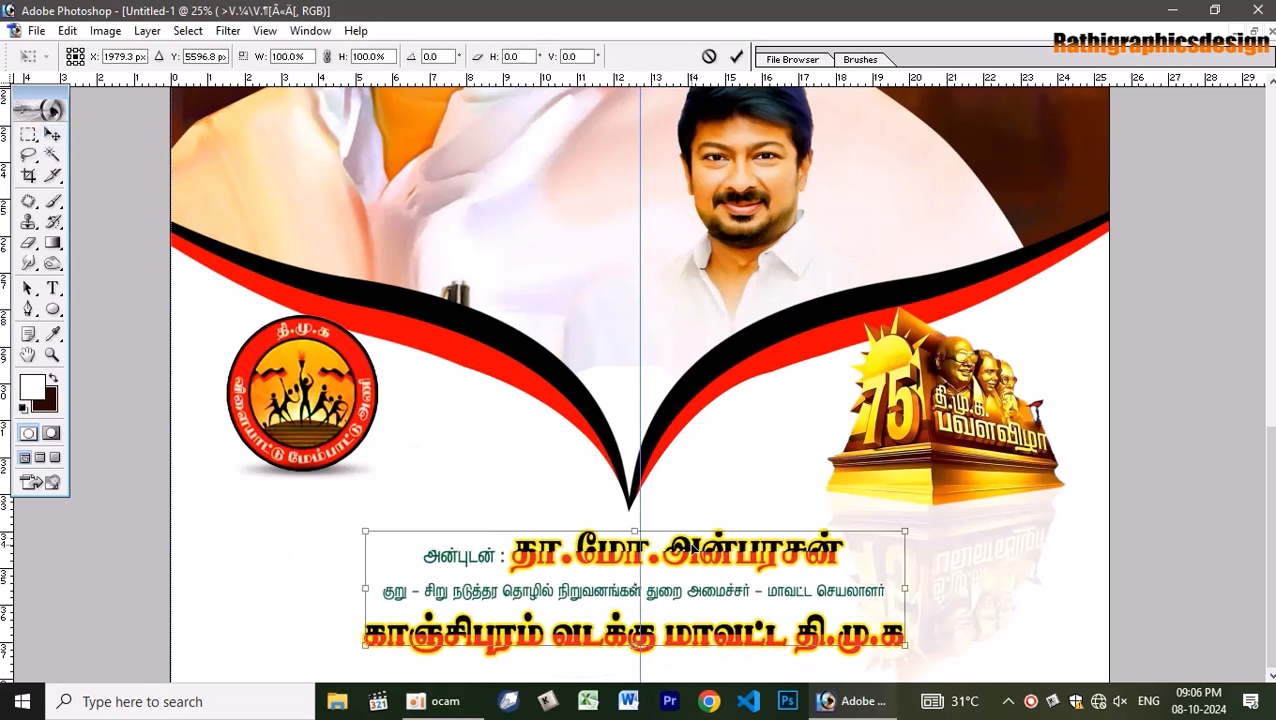
{"action": "key", "text": "shift+Right"}
{"action": "key", "text": "shift+Right"}
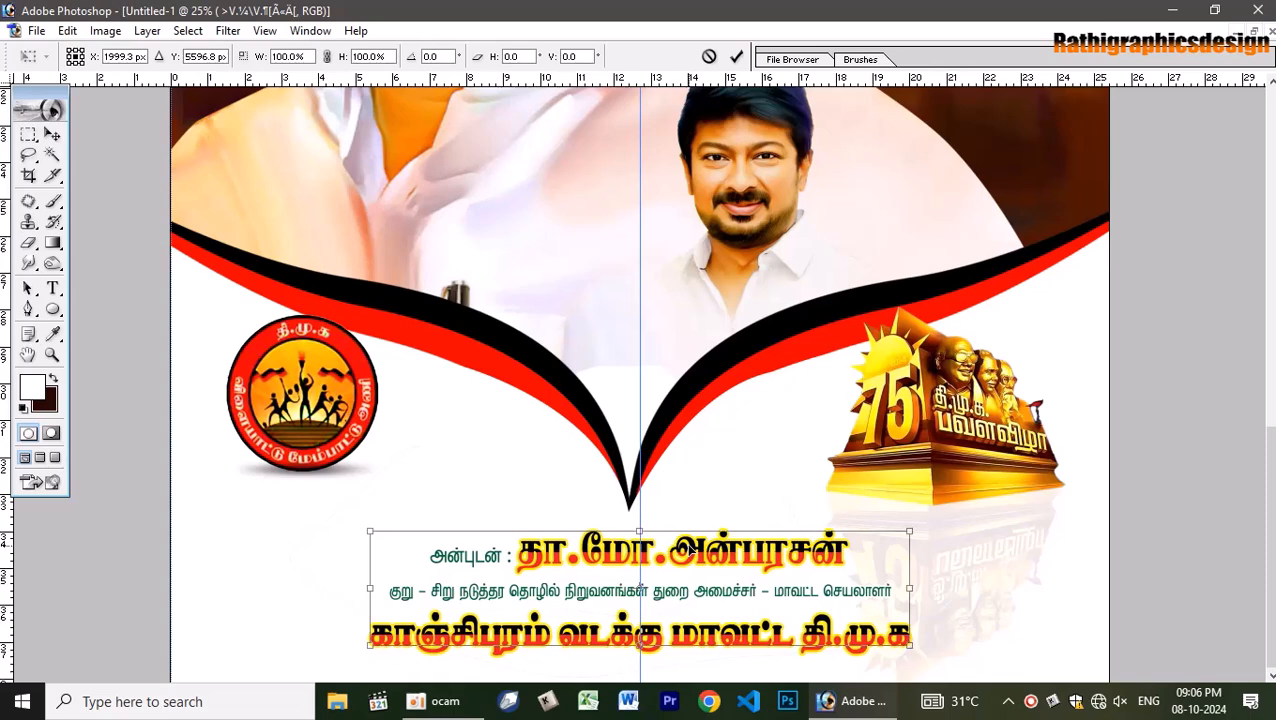
{"action": "key", "text": "Return"}
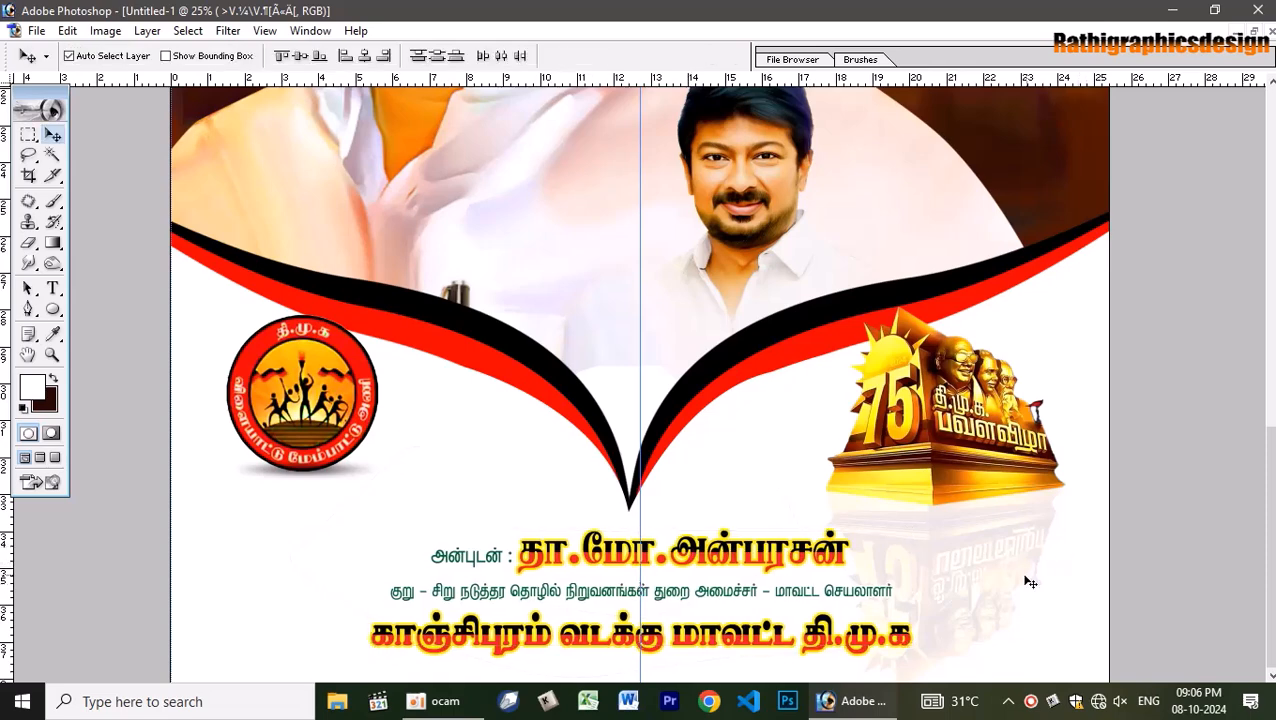
Lower the round red emblem slightly in the white footer area, using the guides to judge its height.
{"action": "key", "text": "ctrl+Tab"}
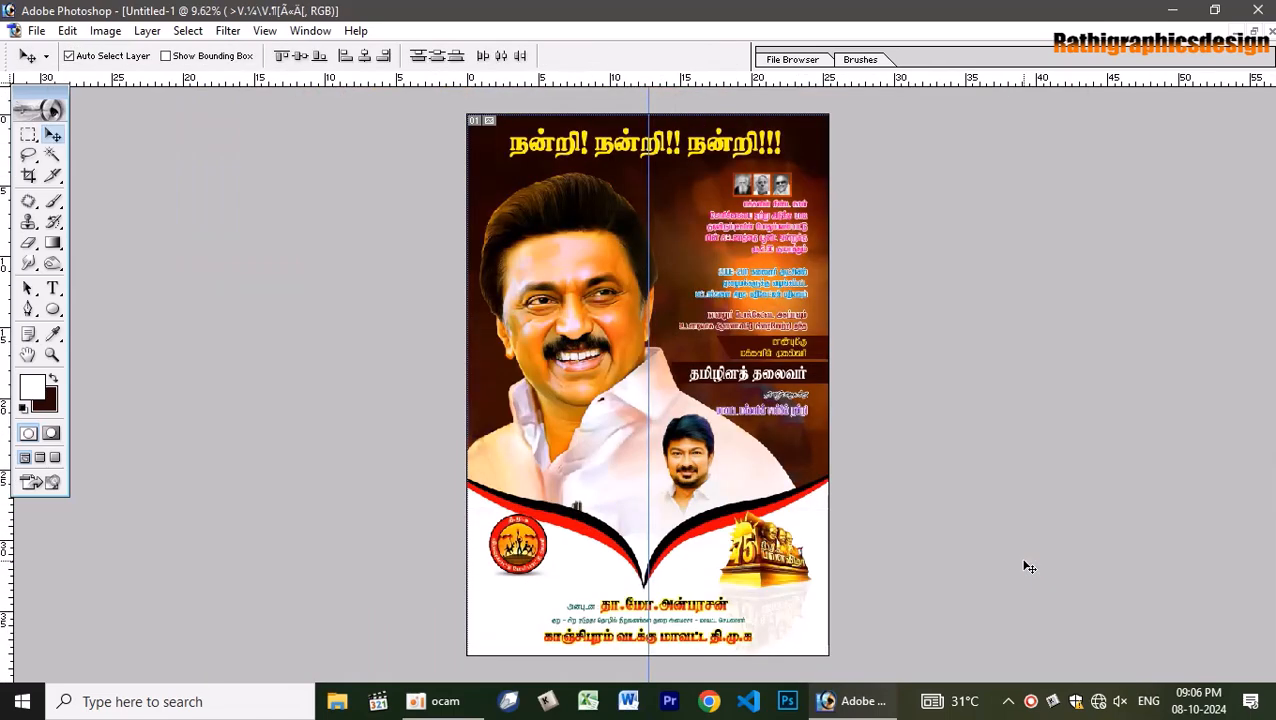
{"action": "key", "text": "ctrl+h"}
{"action": "key", "text": "Tab"}
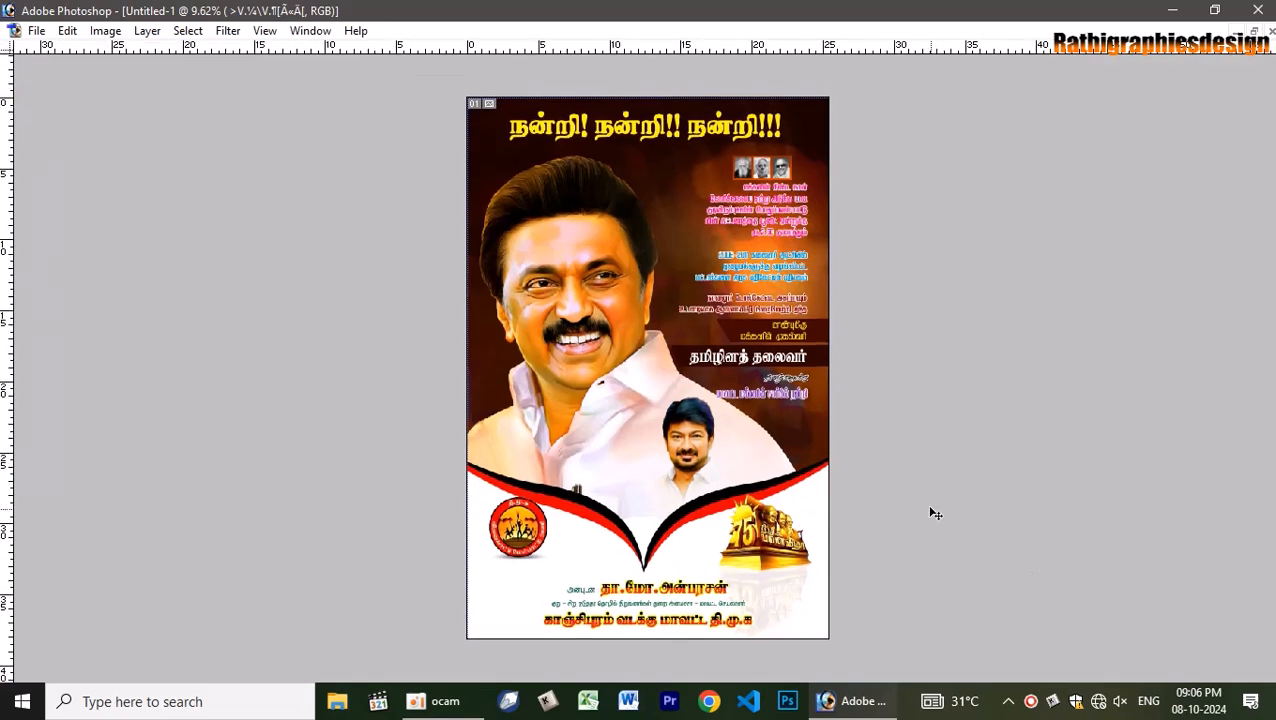
{"action": "left_click_drag", "start_coordinate": [520, 544], "coordinate": [519, 568]}
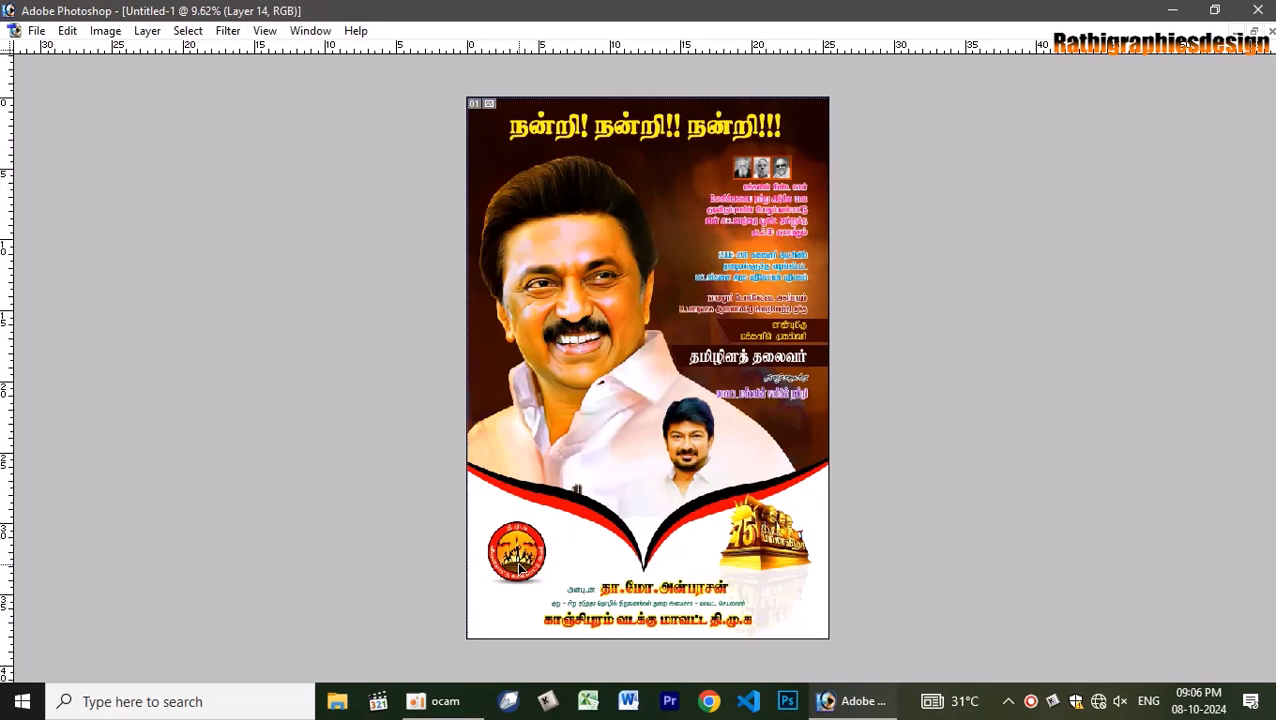
{"action": "left_click_drag", "start_coordinate": [856, 117], "coordinate": [830, 570]}
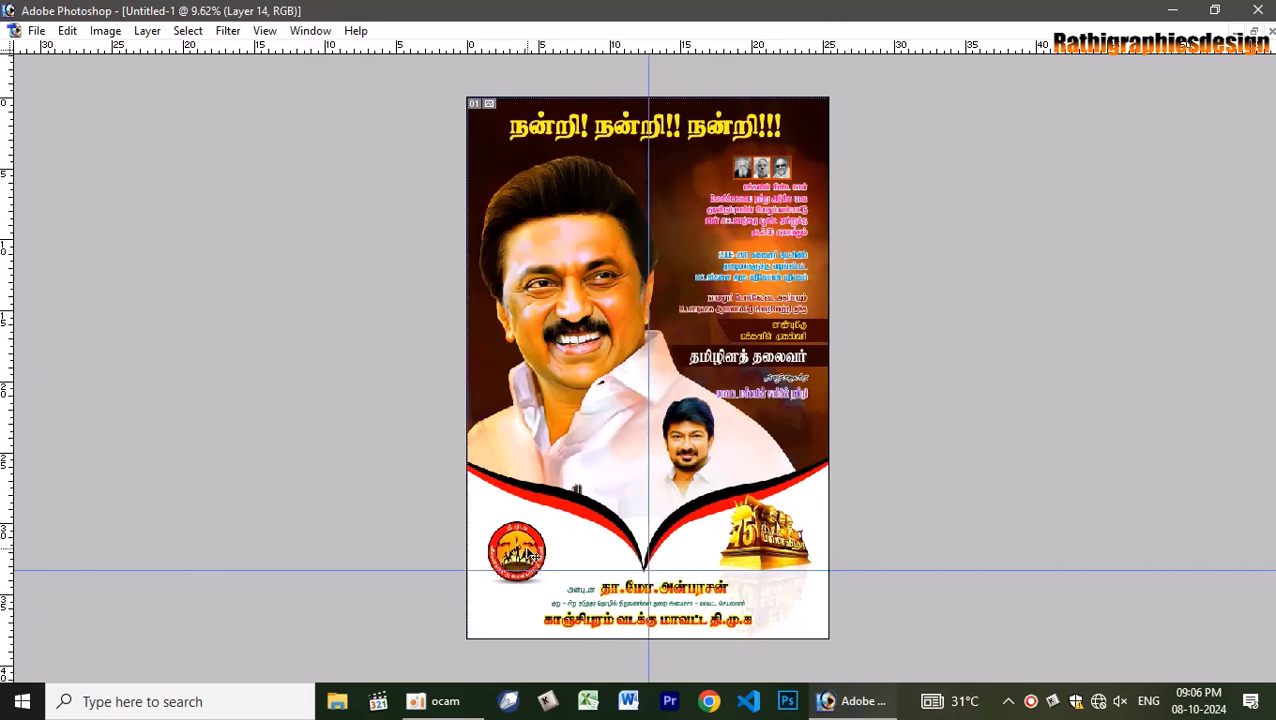
{"action": "left_click_drag", "start_coordinate": [530, 553], "coordinate": [530, 541]}
{"action": "key", "text": "Tab"}
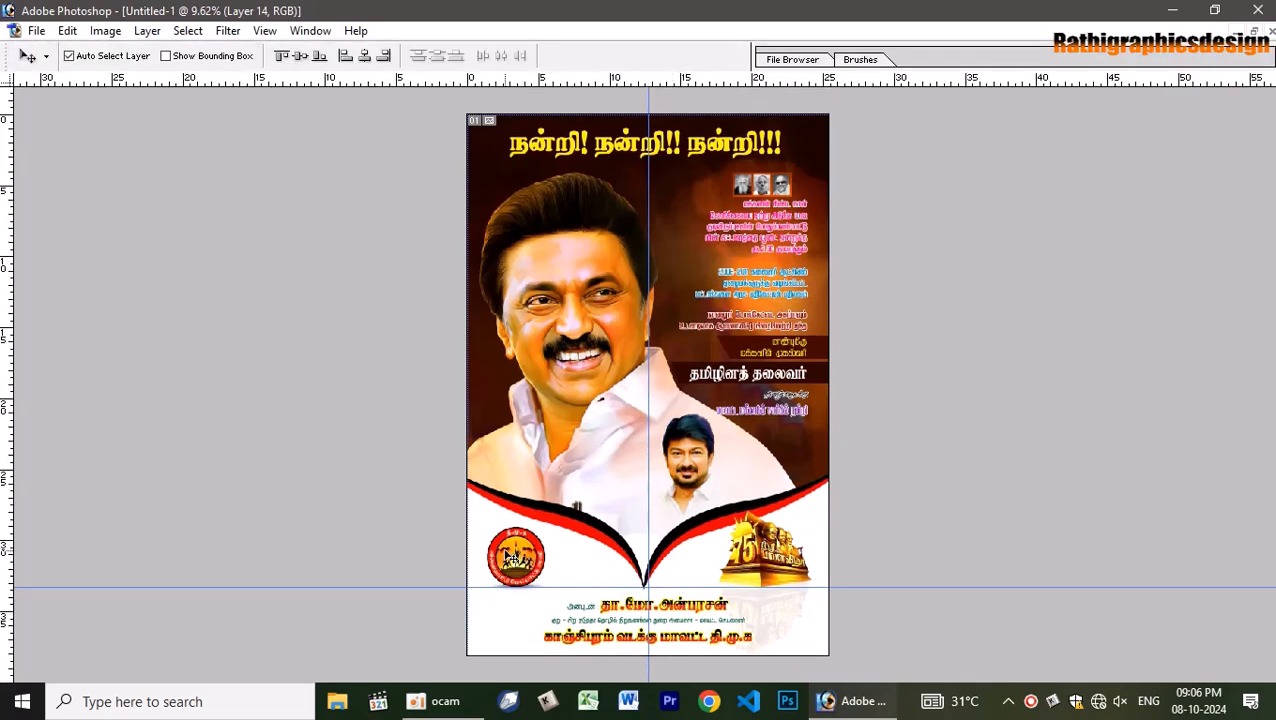
{"action": "left_click_drag", "start_coordinate": [512, 548], "coordinate": [512, 564]}
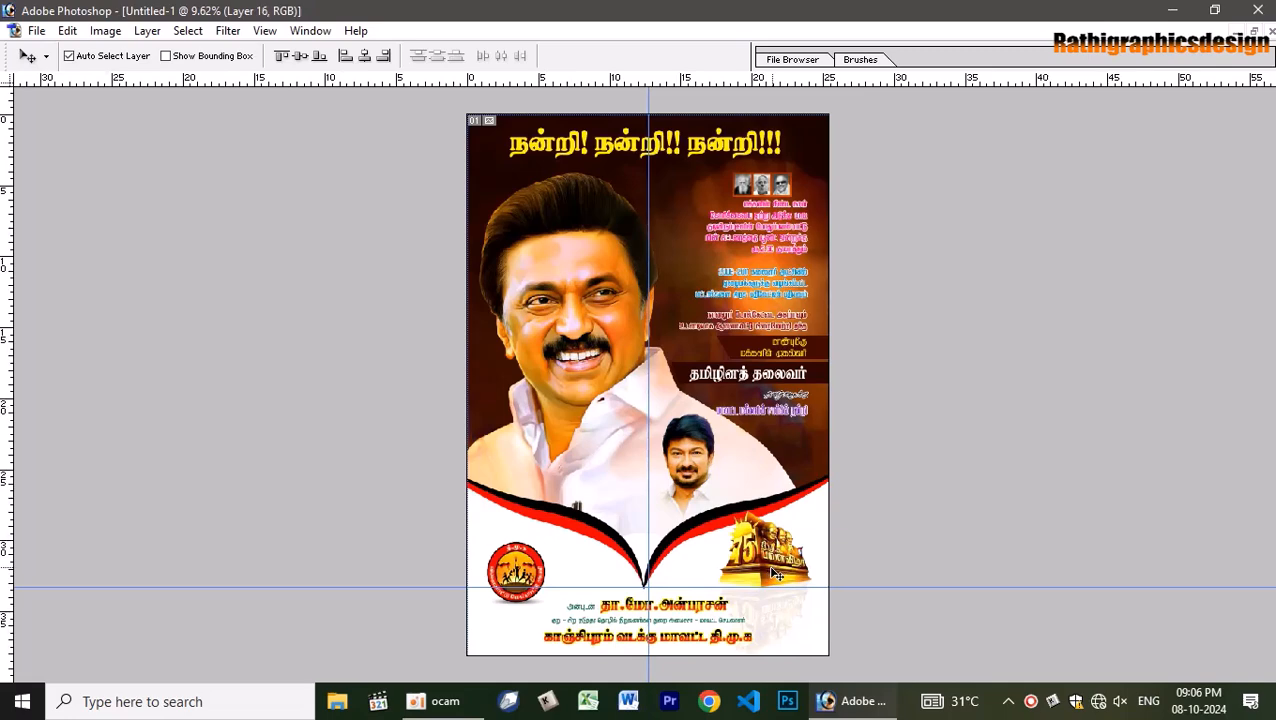
Lower the golden 75 emblem slightly to level it with the round emblem, and hide the guides.
{"action": "key", "text": "ctrl+v"}
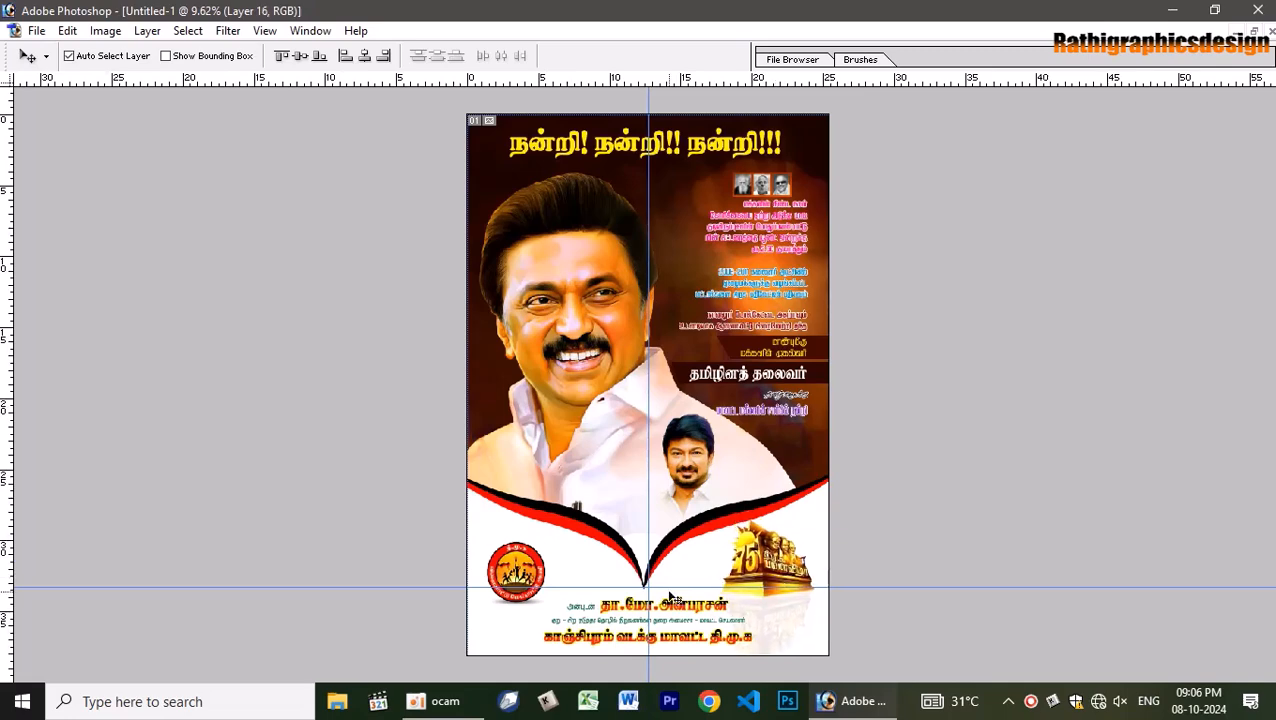
{"action": "key", "text": "ctrl+h"}
{"action": "key", "text": "Tab"}
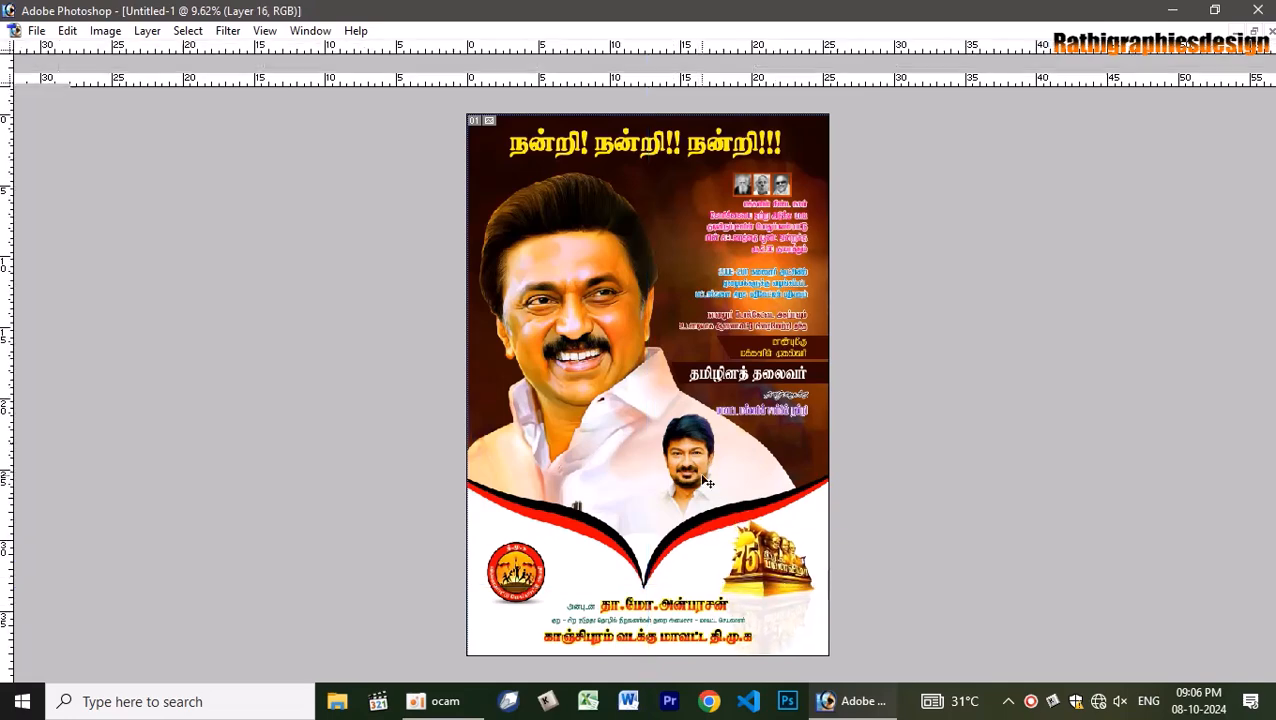
{"action": "key", "text": "Tab"}
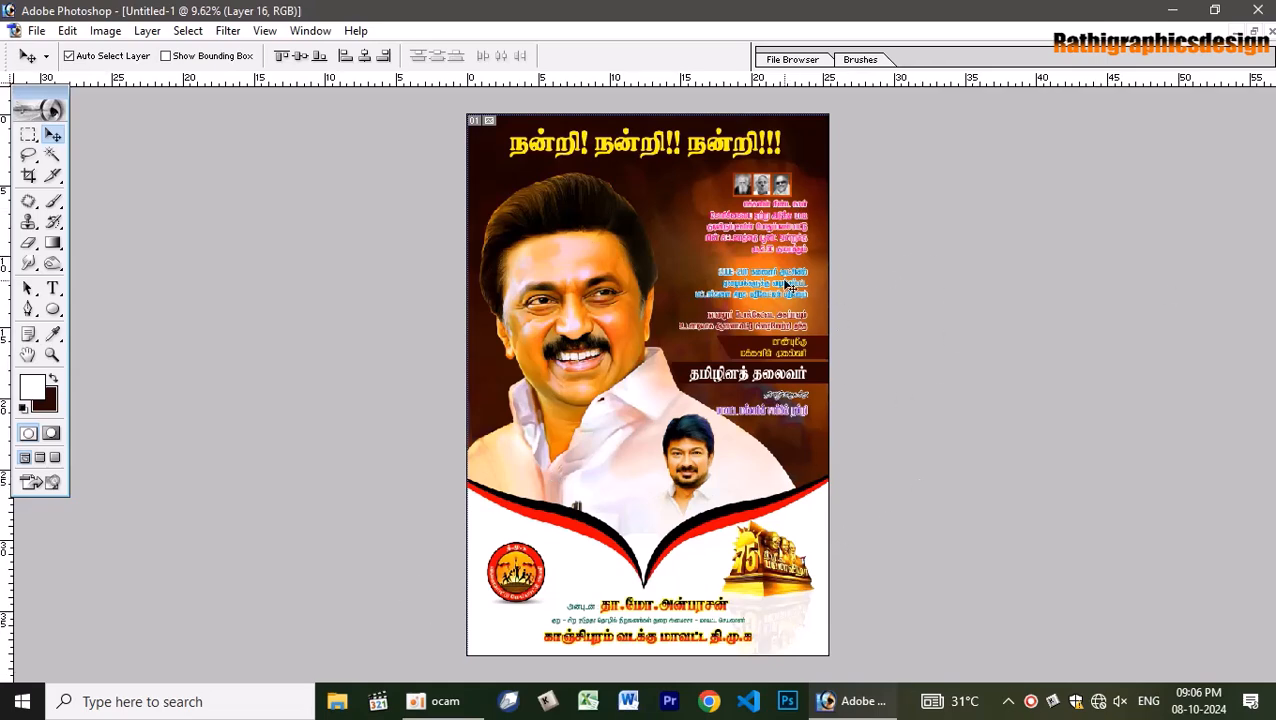
Shift the three small portraits and the linked text block beneath them closer to the banner's right edge, raising the portraits slightly.
{"action": "key", "text": "Tab"}
{"action": "key", "text": "Tab"}
{"action": "left_click_drag", "start_coordinate": [784, 188], "coordinate": [795, 181]}
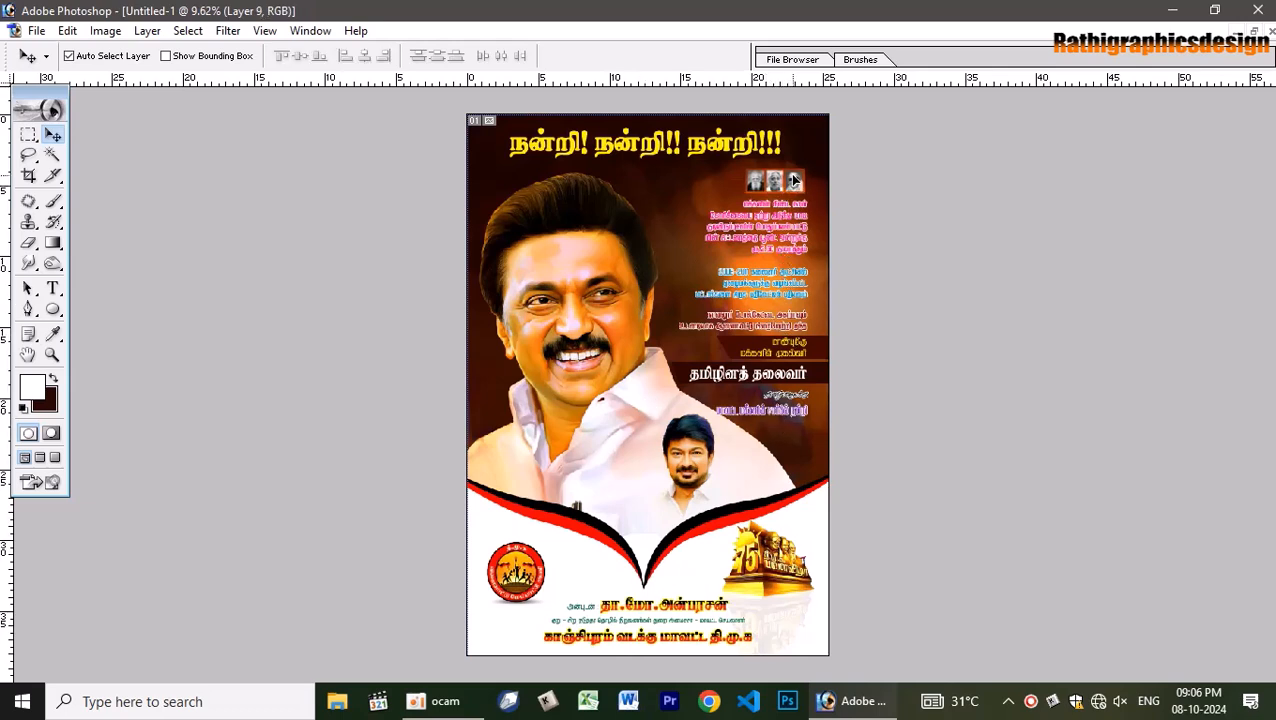
{"action": "left_click", "coordinate": [788, 243]}
{"action": "key", "text": "shift+Right"}
{"action": "key", "text": "shift+Right"}
{"action": "key", "text": "shift+Right"}
{"action": "key", "text": "shift+Right"}
{"action": "key", "text": "shift+Right"}
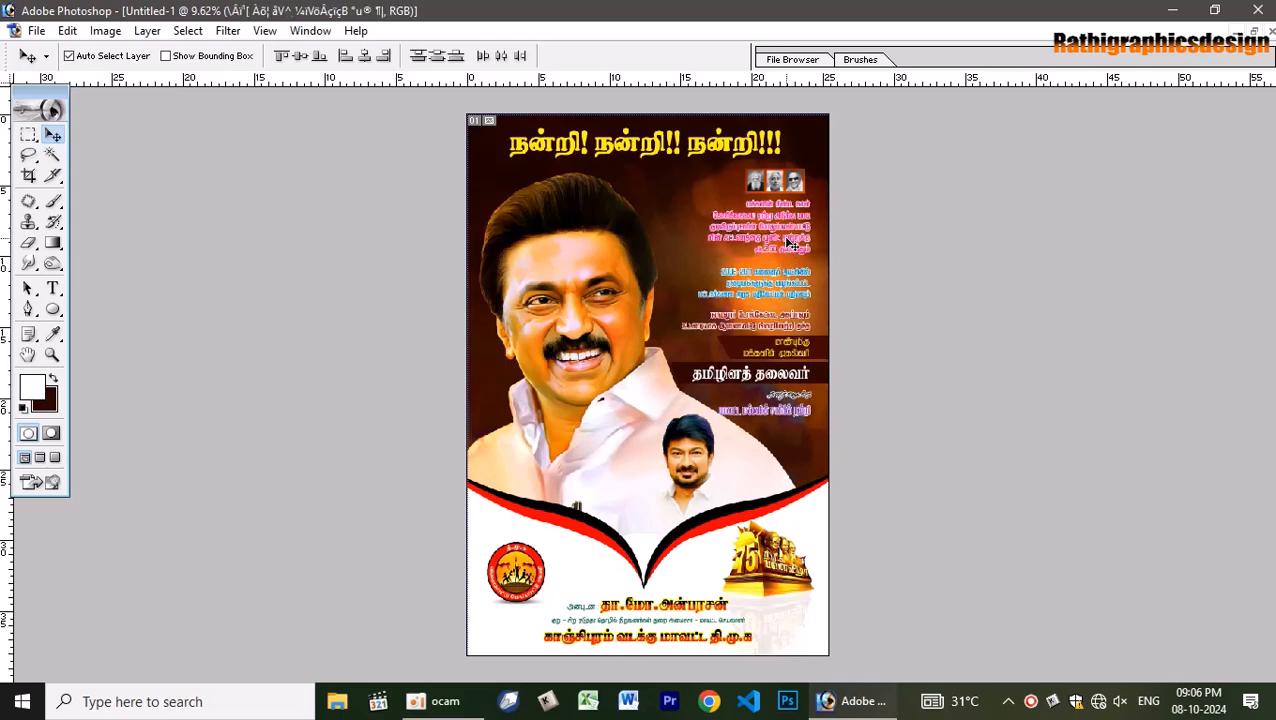
{"action": "key", "text": "shift+Right"}
{"action": "key", "text": "shift+Right"}
{"action": "key", "text": "shift+Right"}
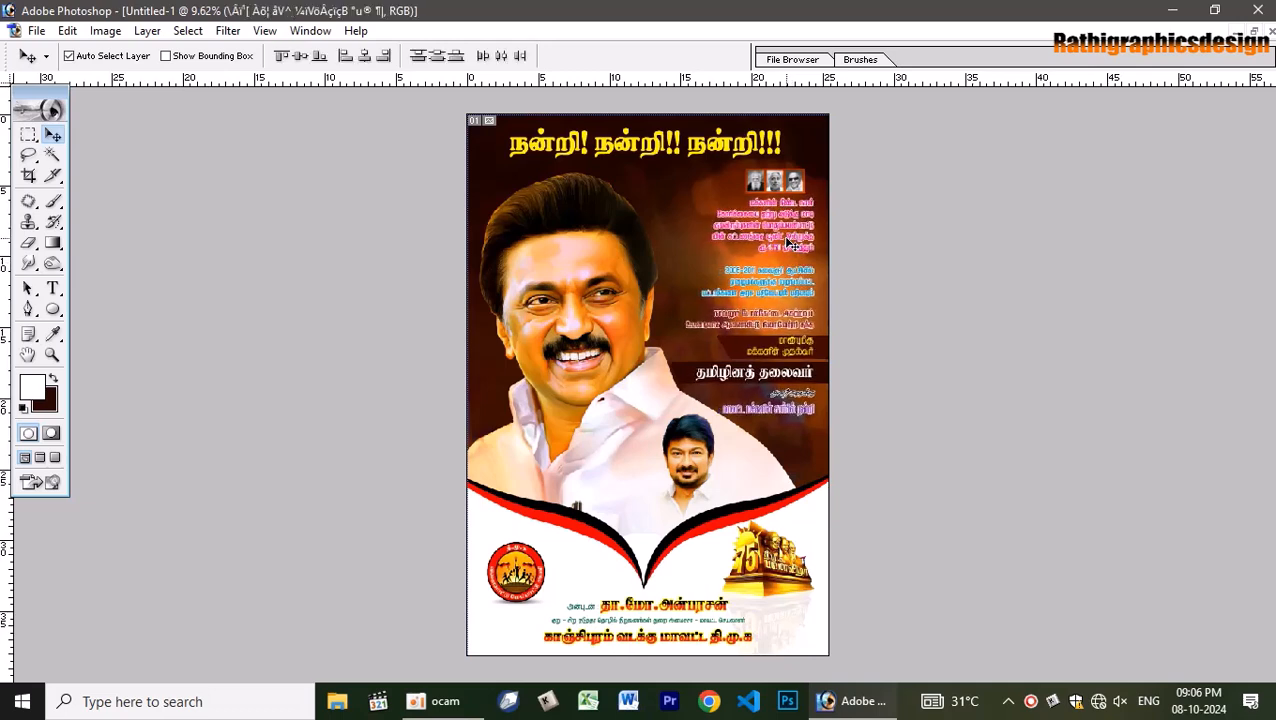
{"action": "left_click_drag", "start_coordinate": [786, 182], "coordinate": [800, 177]}
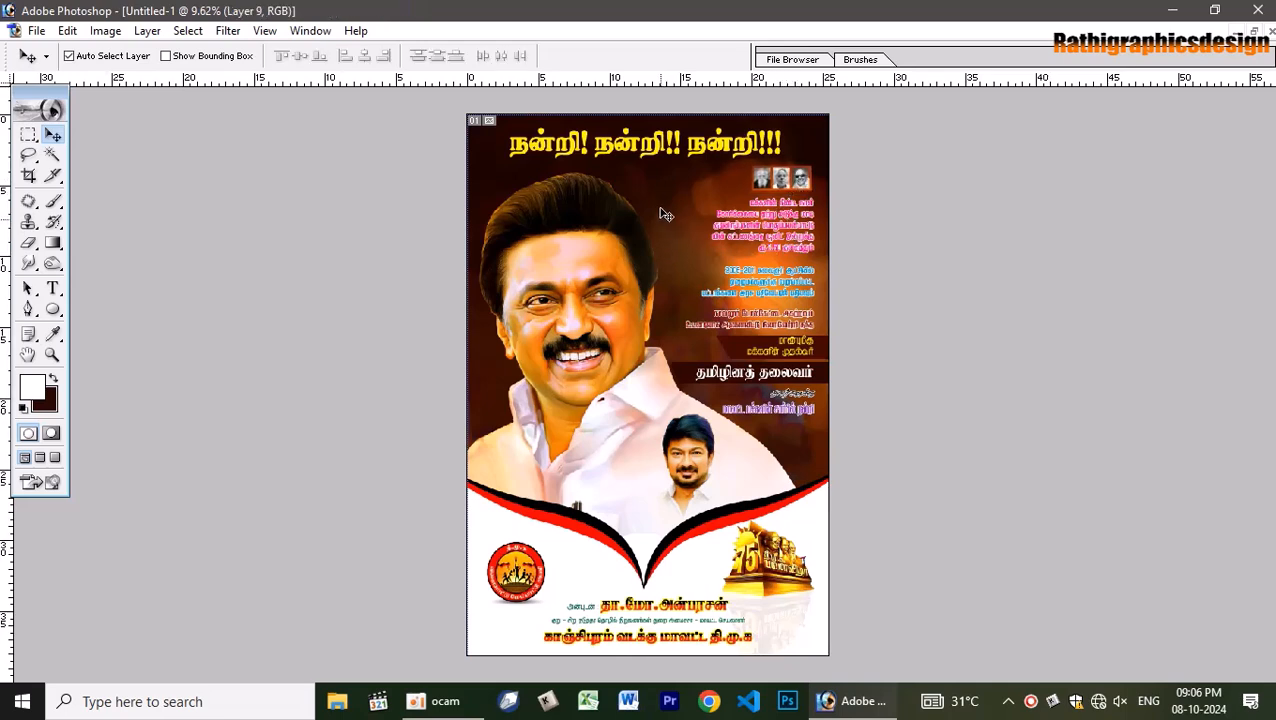
Lower the yellow thank-you heading slightly, and open the Save As dialog but cancel it without saving.
{"action": "left_click_drag", "start_coordinate": [630, 137], "coordinate": [660, 190]}
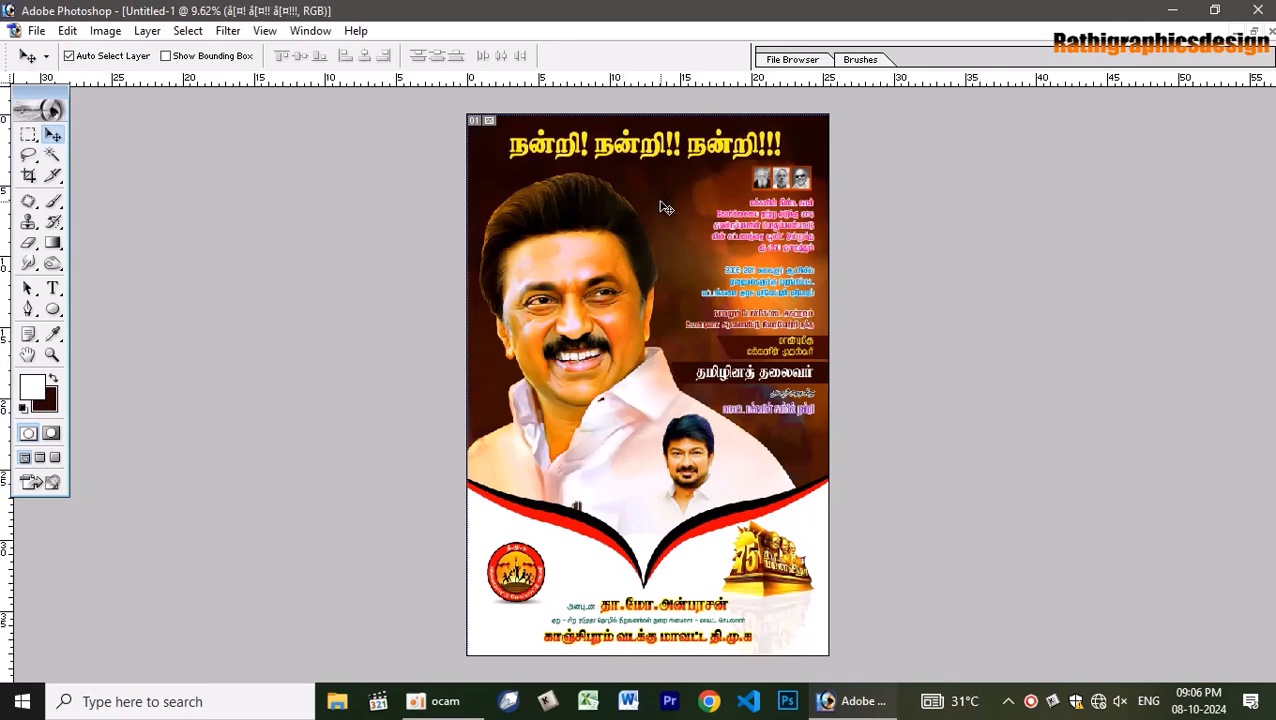
{"action": "key", "text": "ctrl+s"}
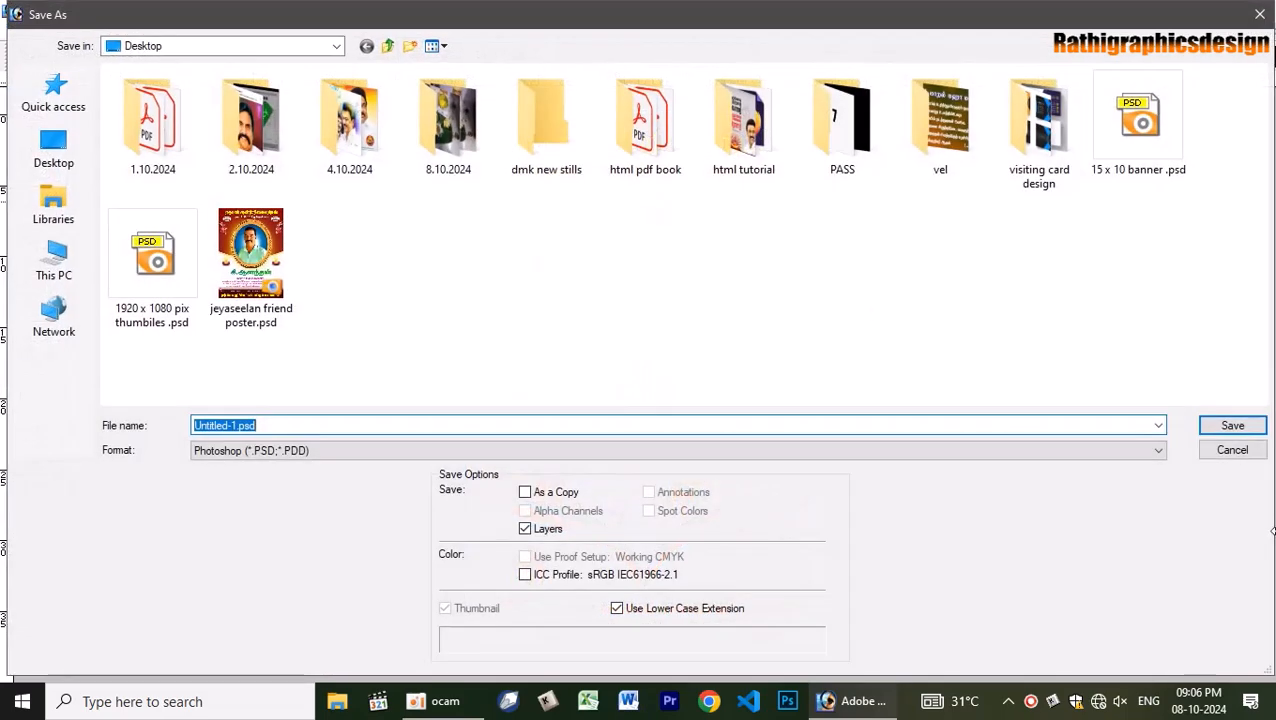
{"action": "left_click", "coordinate": [1231, 450]}
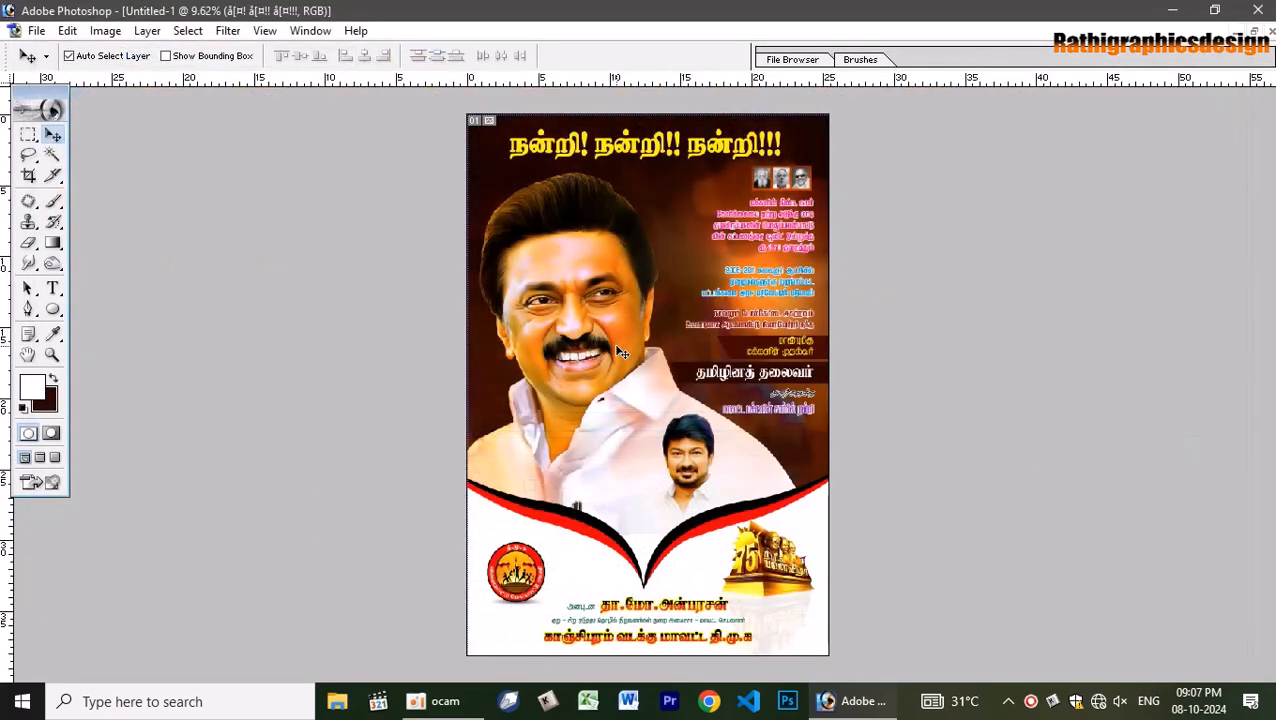